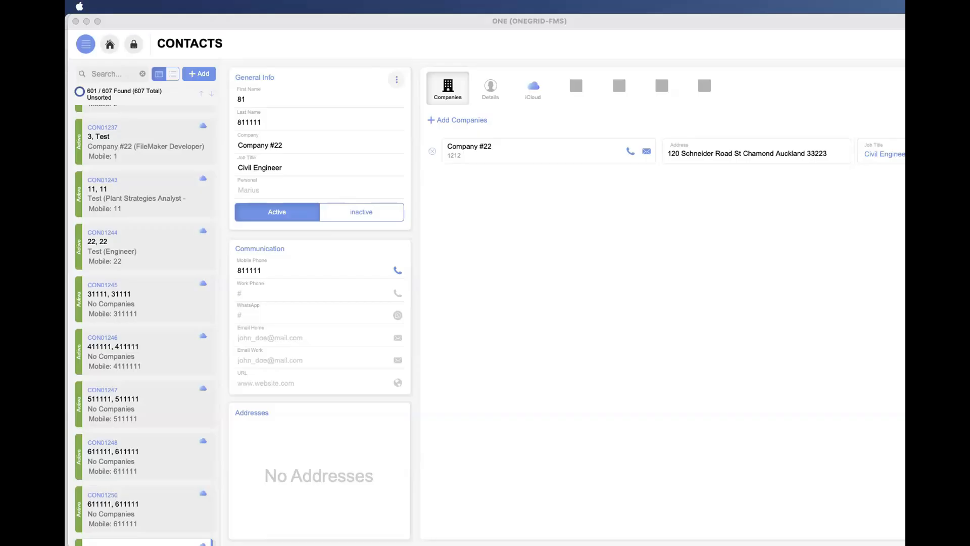
- Shrink the Contacts window and shift it slightly so that it fits within the visible screen
click(621, 274)
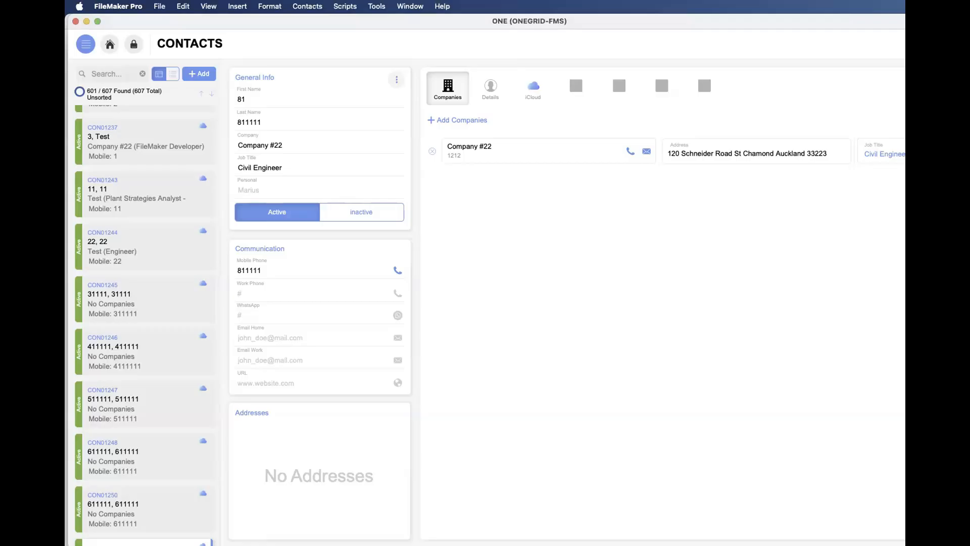
drag(969, 545, 879, 530)
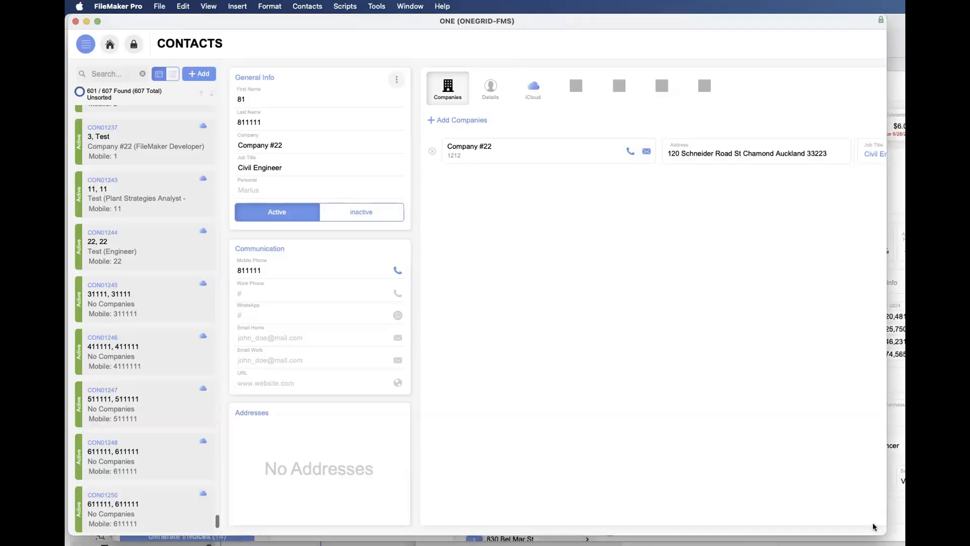
drag(624, 26, 632, 27)
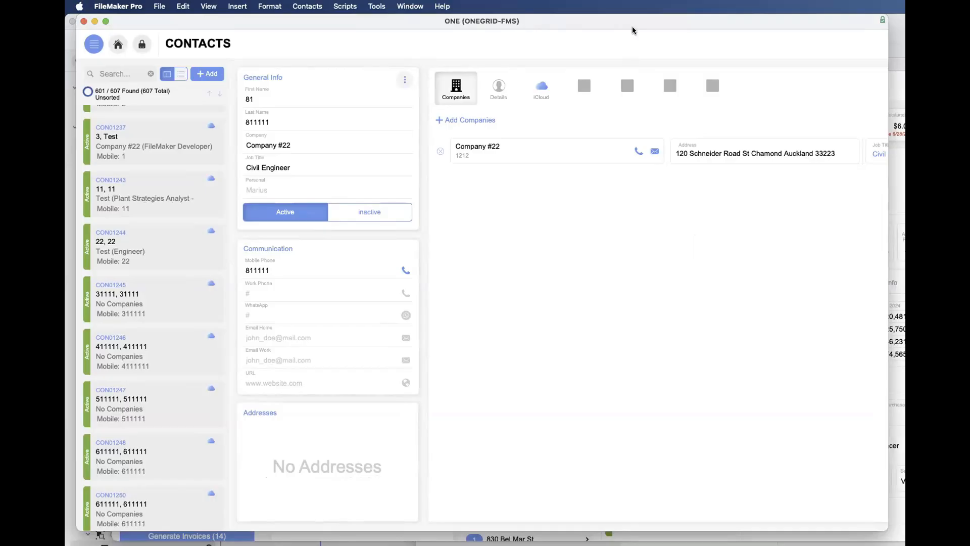
- Open the ONE database's relationships graph, reposition its dialog within the visible screen, and survey the table occurrence groups
key(super+shift+d)
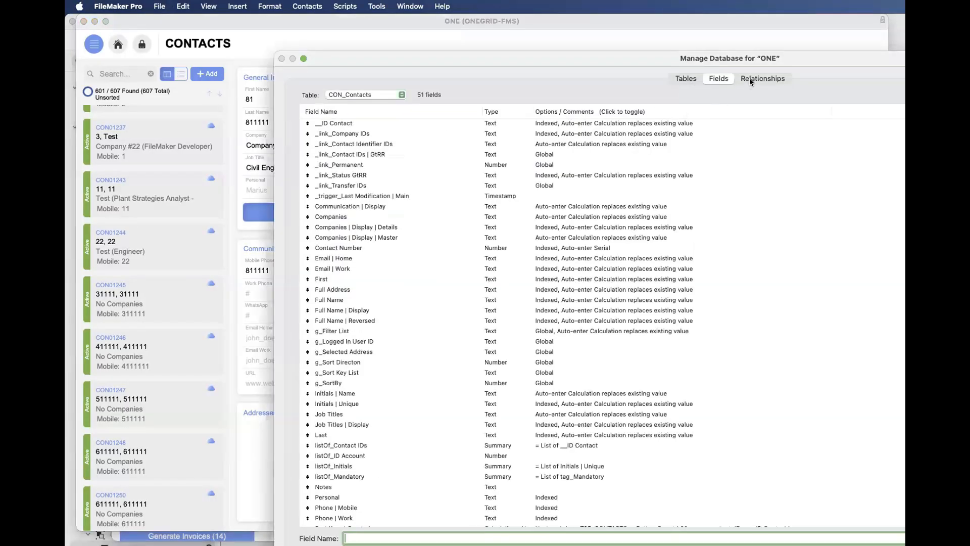
click(751, 79)
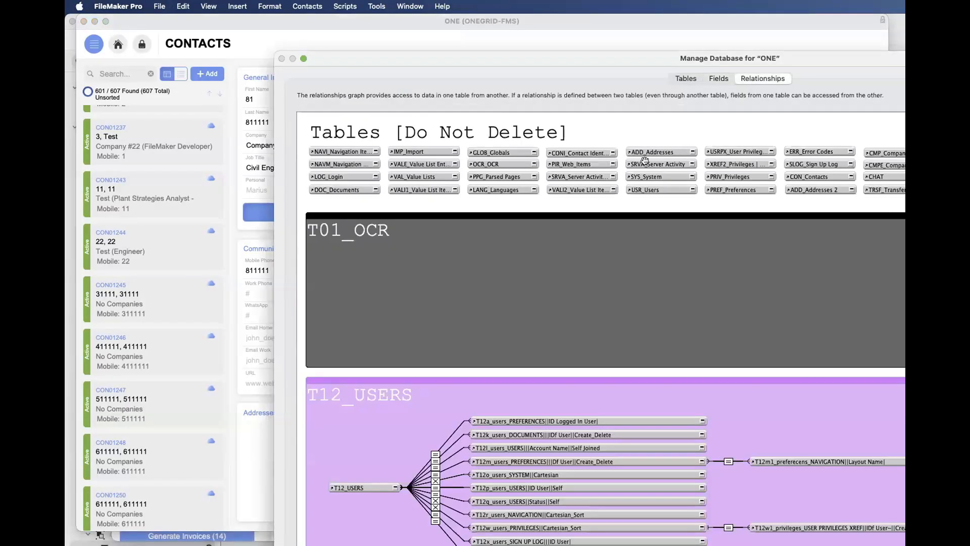
scroll(722, 215, down, 10)
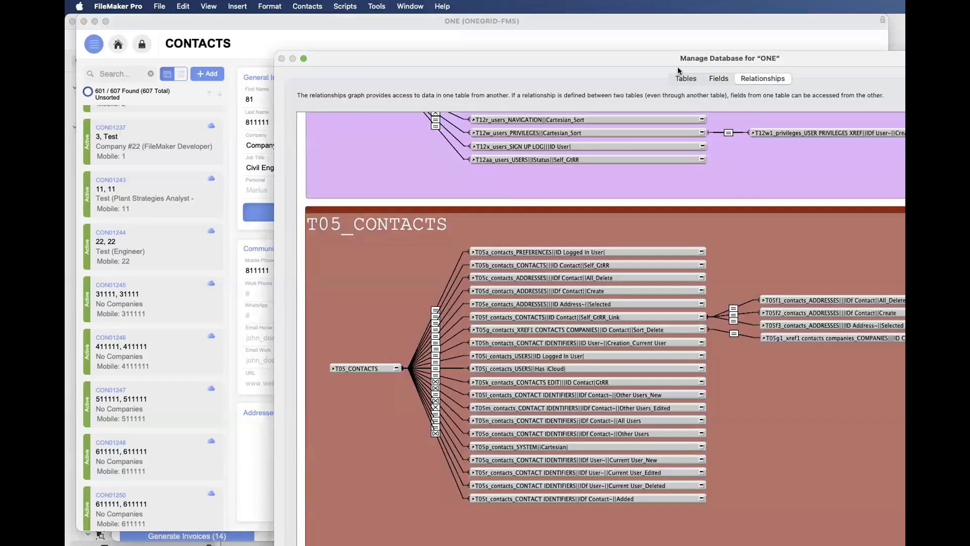
drag(679, 57, 466, 23)
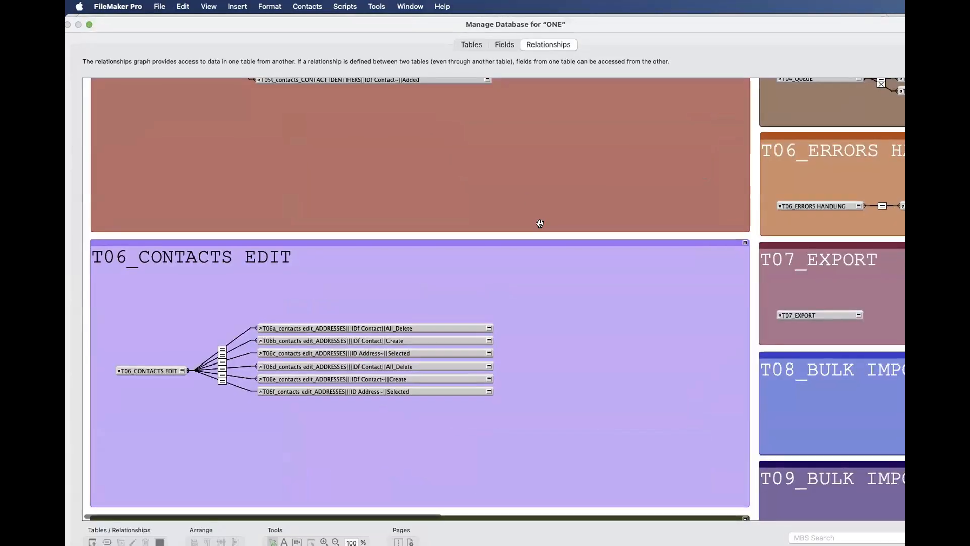
scroll(541, 223, down, 20)
scroll(540, 223, up, 15)
scroll(539, 223, up, 15)
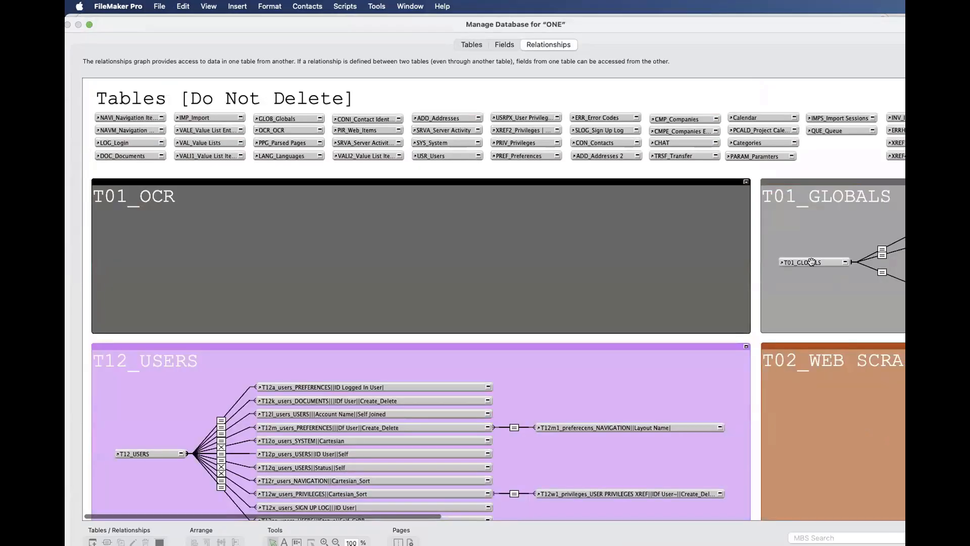
- Examine the T01_GLOBALS anchor and the T12_USERS group with its related table occurrences in the relationships graph
click(811, 262)
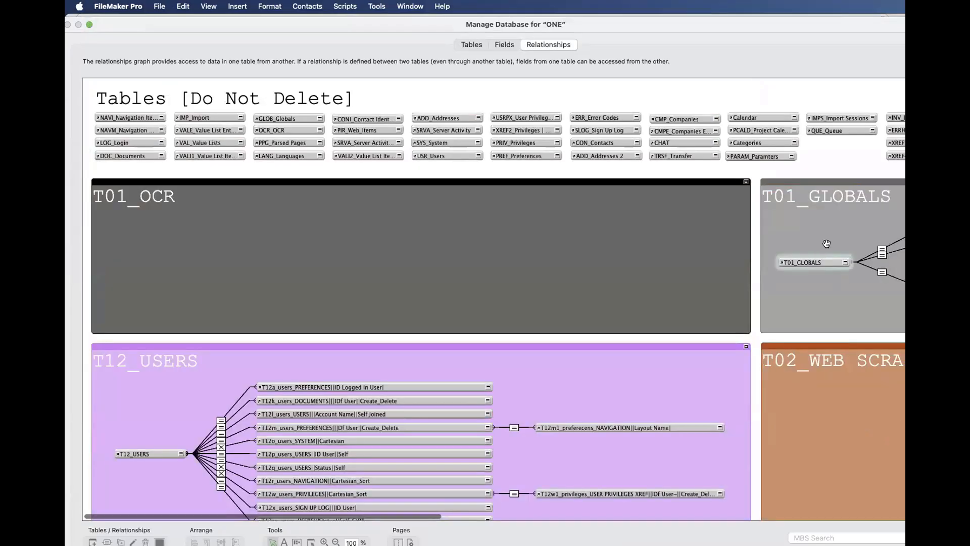
click(395, 387)
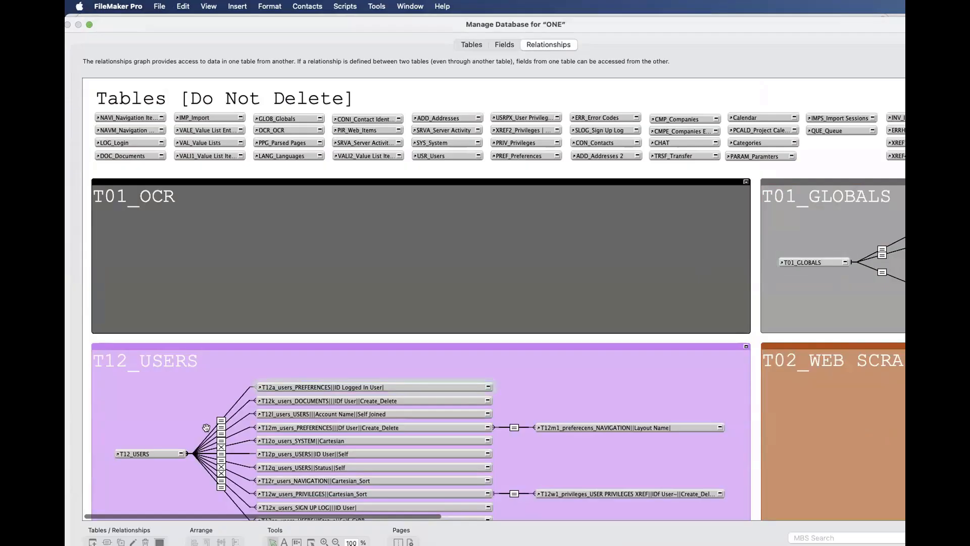
click(162, 453)
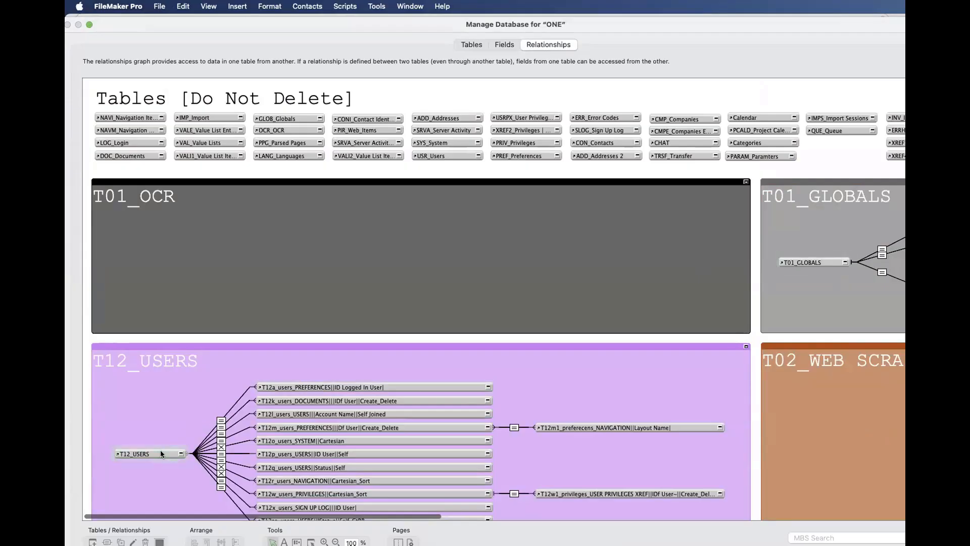
scroll(343, 310, down, 5)
click(344, 310)
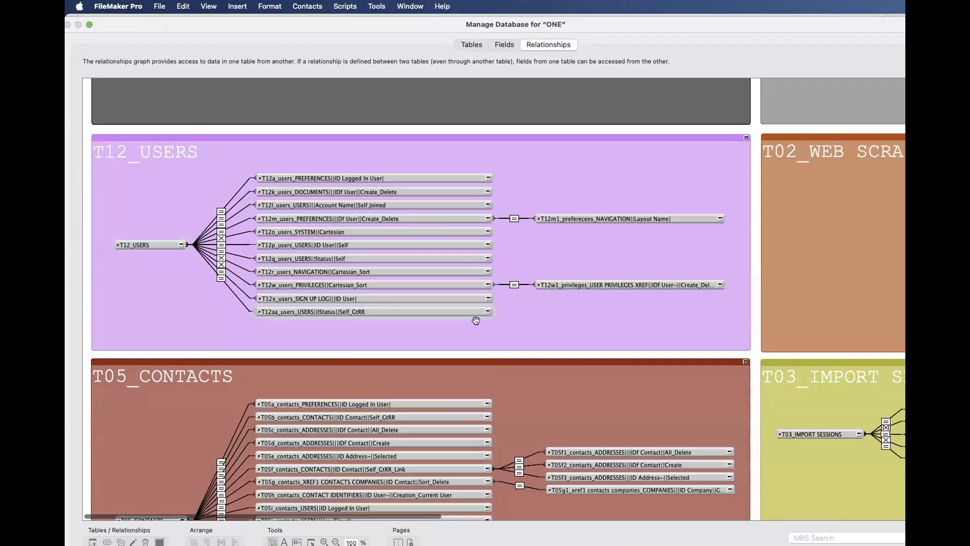
click(621, 282)
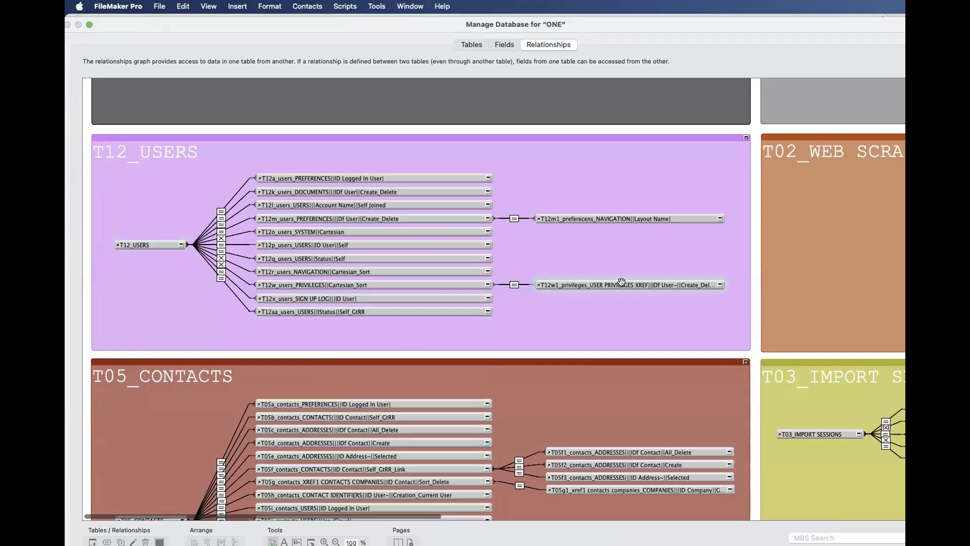
scroll(581, 286, up, 5)
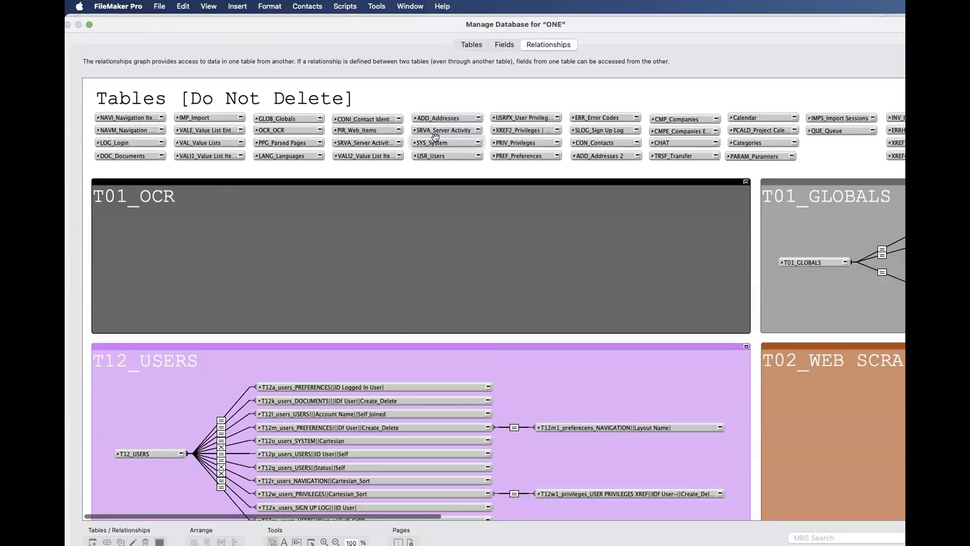
- Review the database's table list including CHAT, compare it with the relationships graph, and close the database definition
click(468, 44)
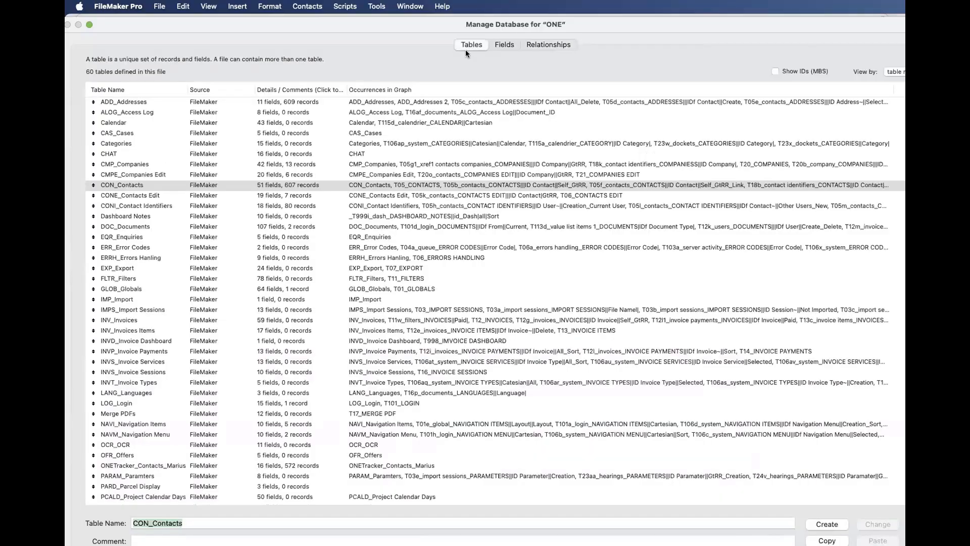
click(343, 152)
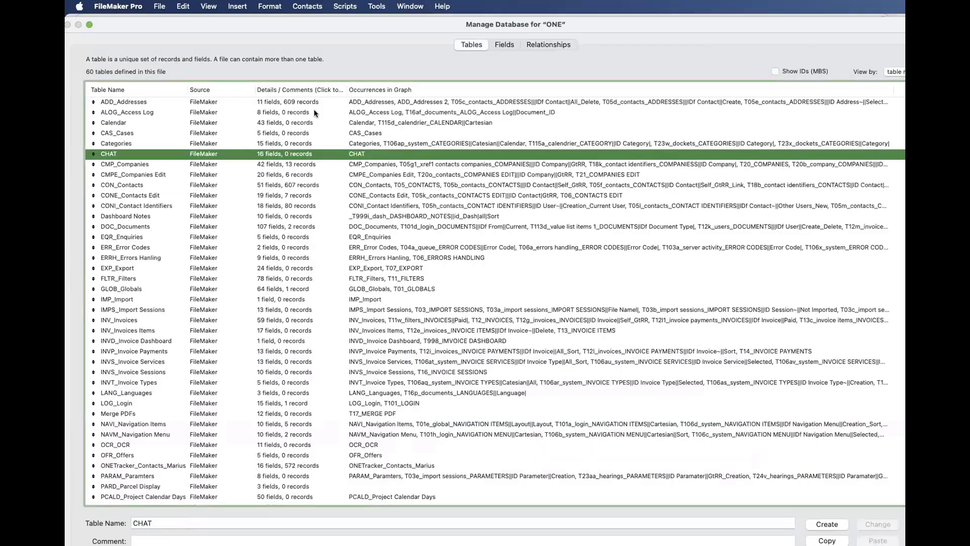
click(549, 45)
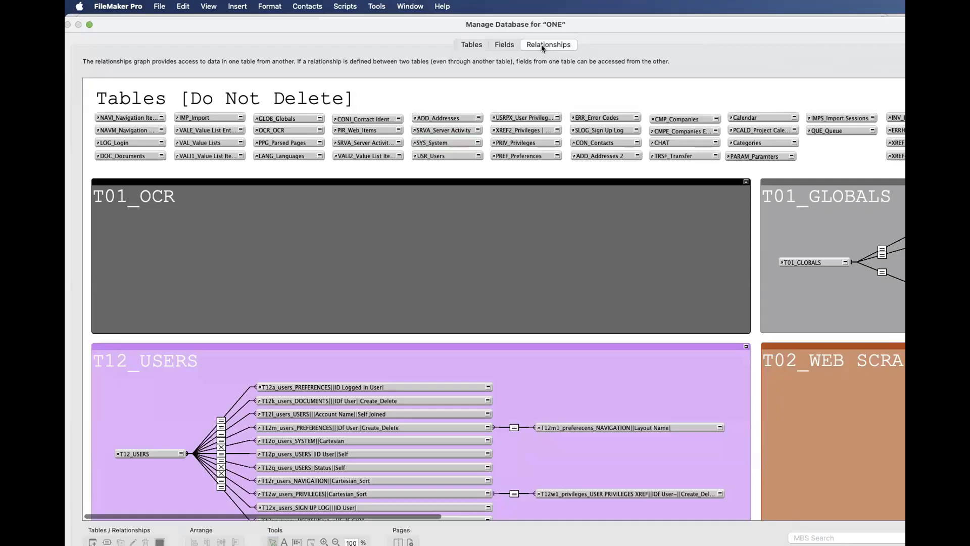
key(Escape)
click(211, 154)
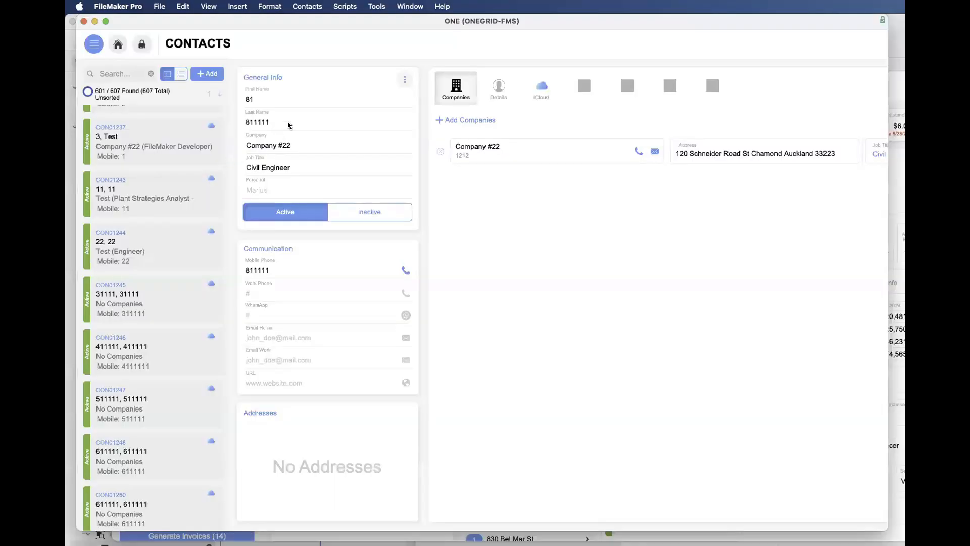
- Open the layout management window, reposition it, and shrink it until all its controls fit on screen
key(shift+super+l)
drag(495, 182, 252, 49)
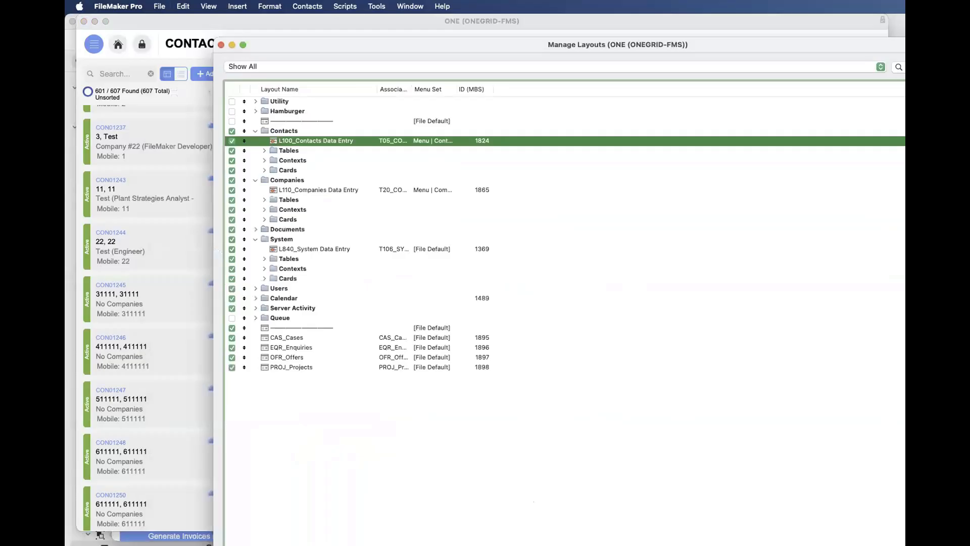
drag(969, 544, 741, 459)
- Start a new layout, examine the table occurrences offered as its record source, and cancel it
click(238, 442)
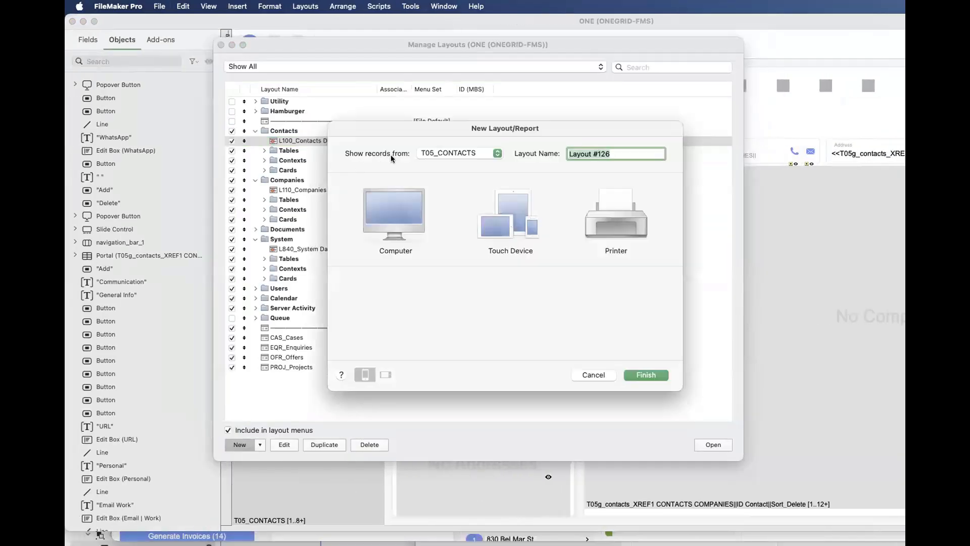
click(432, 155)
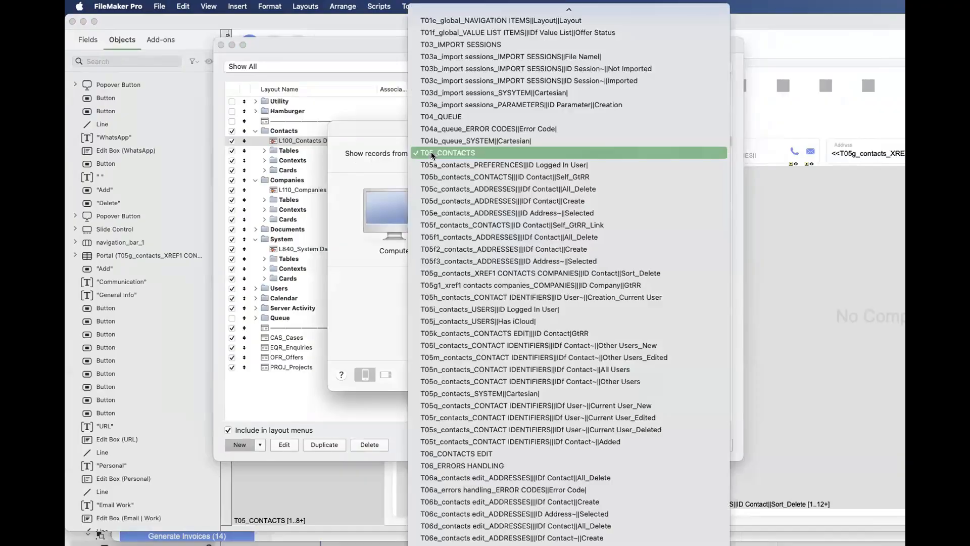
scroll(432, 155, up, 12)
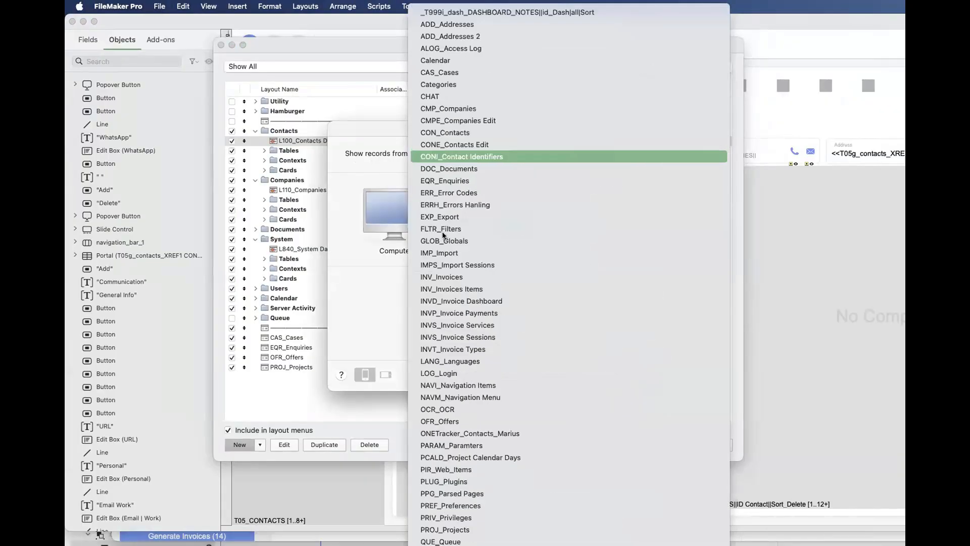
scroll(420, 220, down, 11)
scroll(420, 221, down, 15)
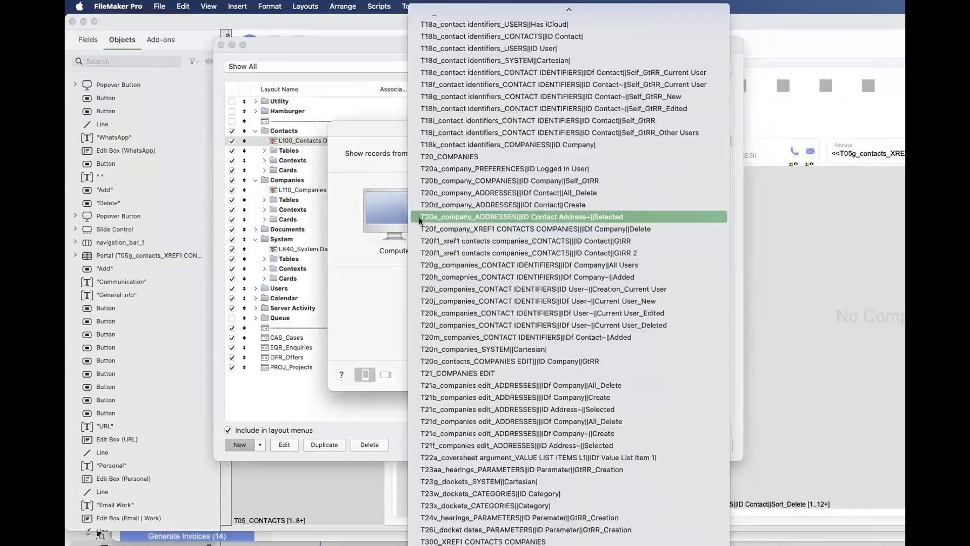
scroll(420, 221, up, 15)
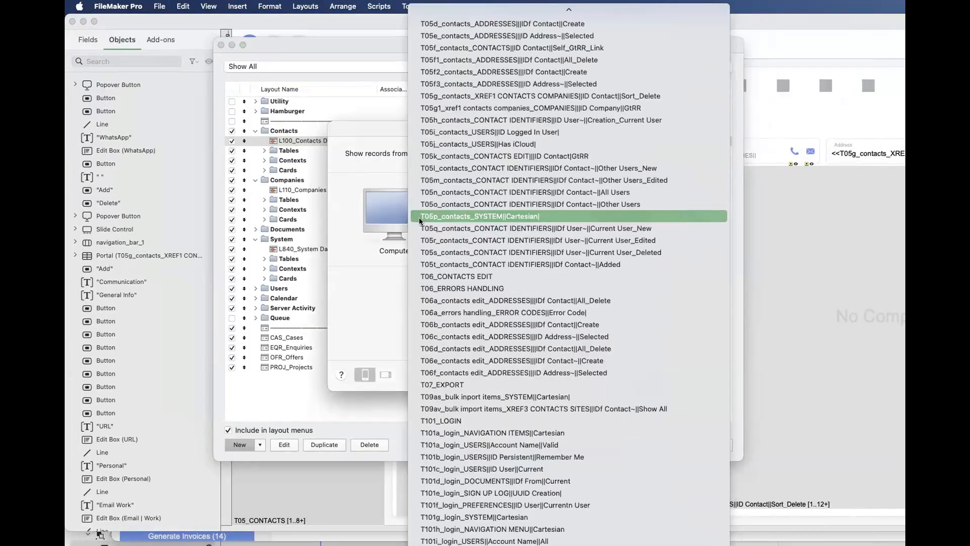
scroll(420, 221, up, 15)
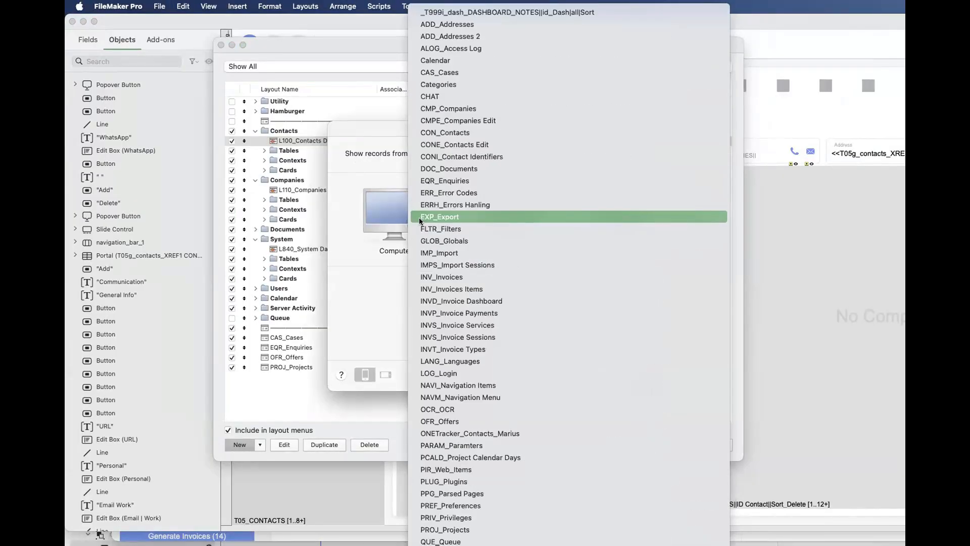
scroll(420, 221, down, 20)
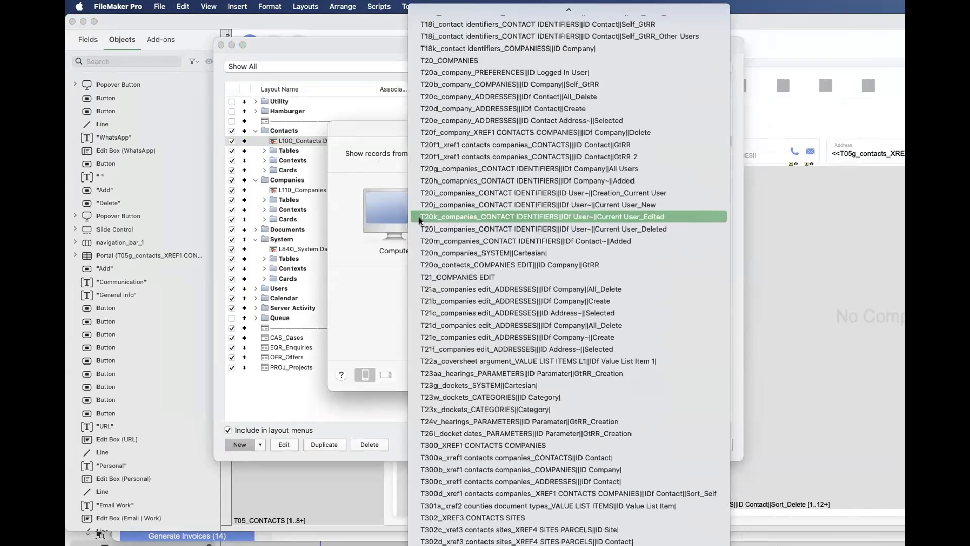
scroll(420, 221, down, 2)
key(Escape)
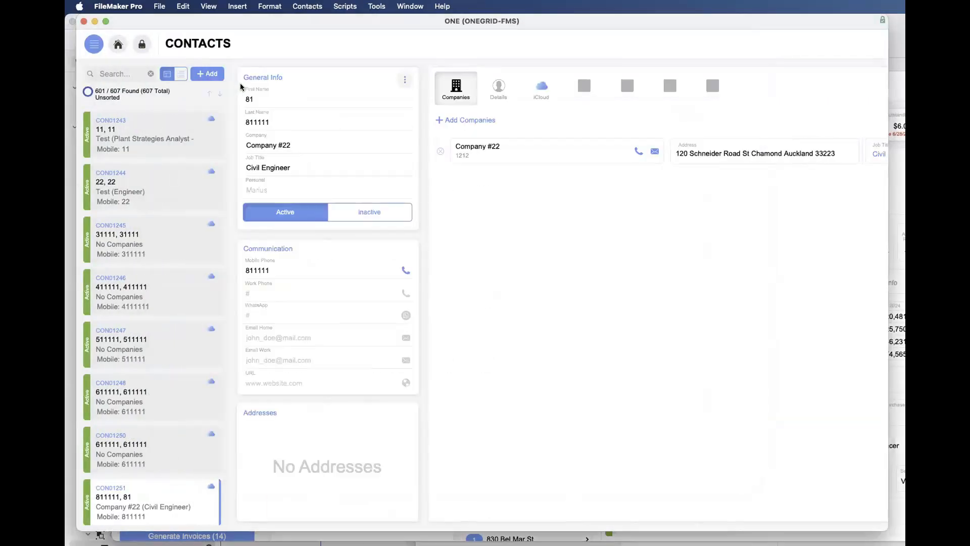
- Reopen the database definition, check its table list, and locate the T05_CONTACTS group in the relationships graph
key(super+shift+d)
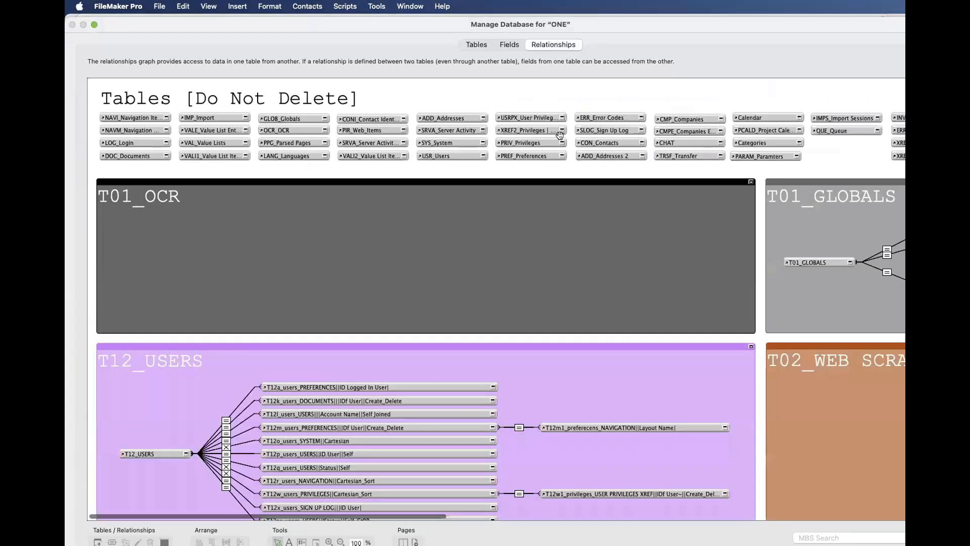
click(474, 44)
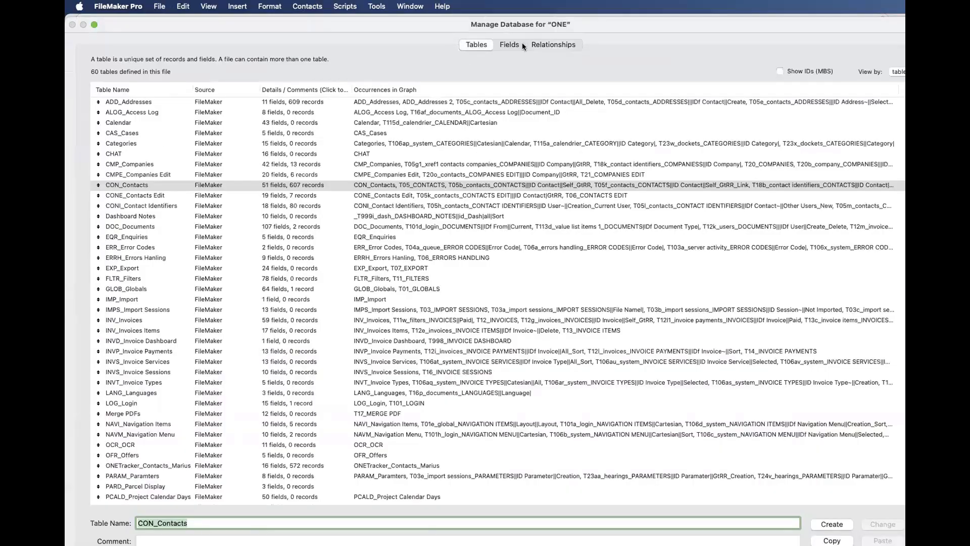
click(556, 45)
scroll(367, 349, down, 3)
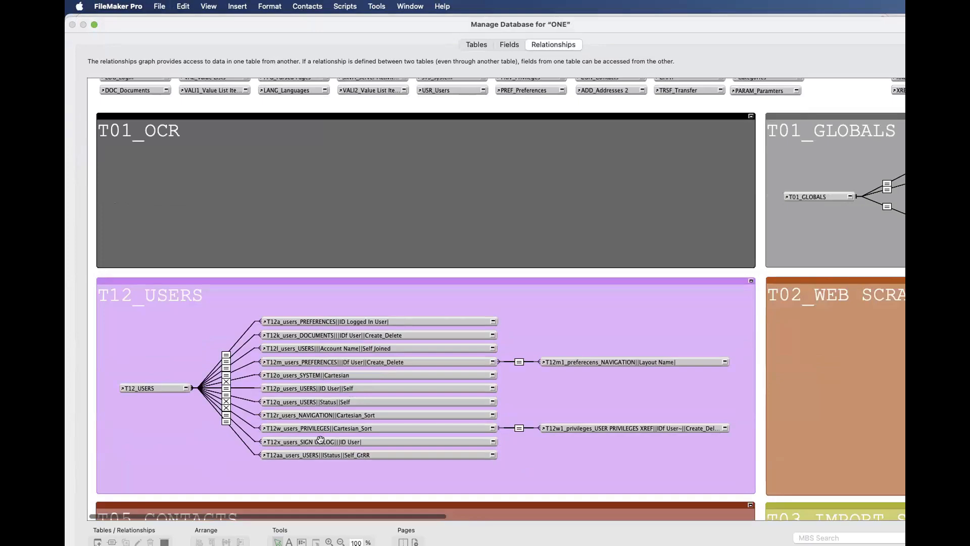
scroll(321, 433, down, 10)
scroll(320, 434, up, 7)
scroll(321, 434, down, 2)
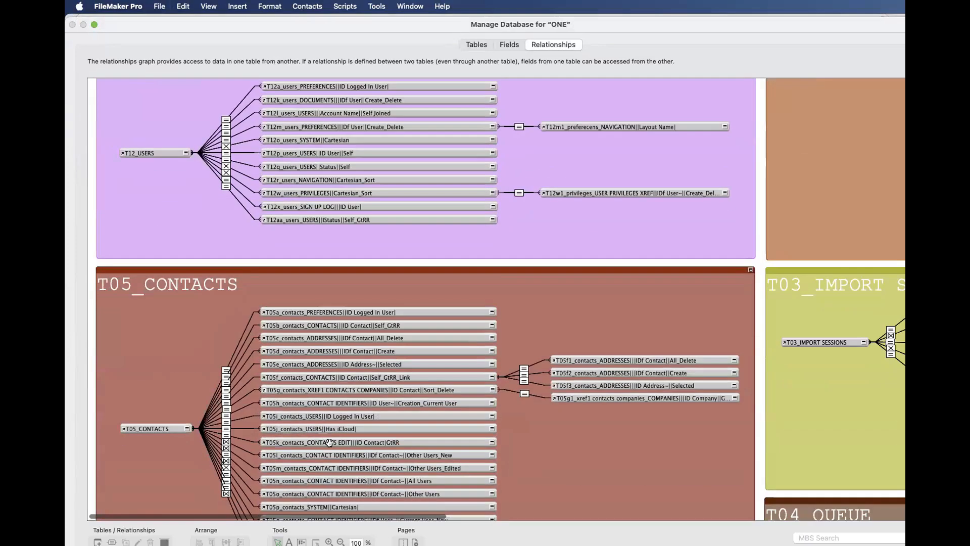
- Inspect the source table of the T05b_contacts_CONTACTS occurrence, cancel without changes, and reselect the T05_CONTACTS anchor
click(150, 427)
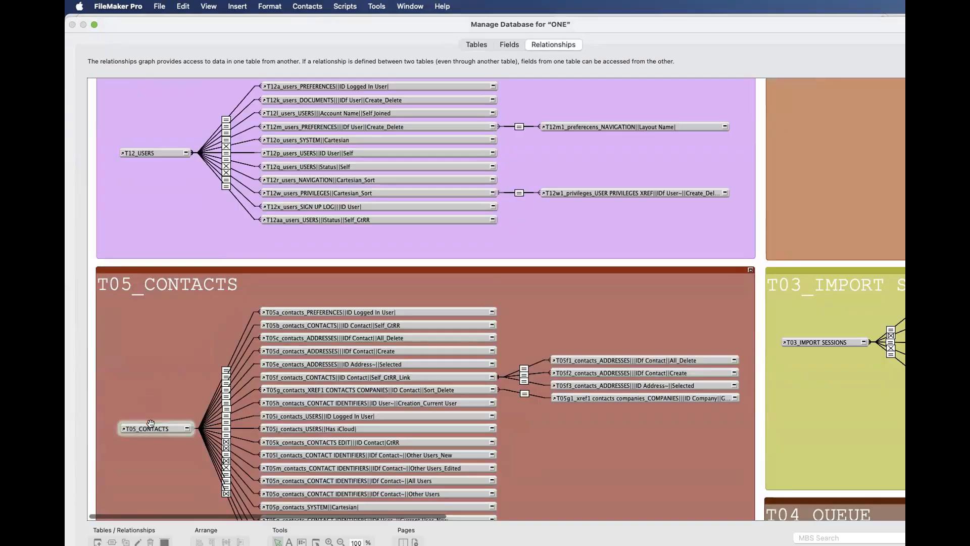
click(324, 325)
double_click(324, 325)
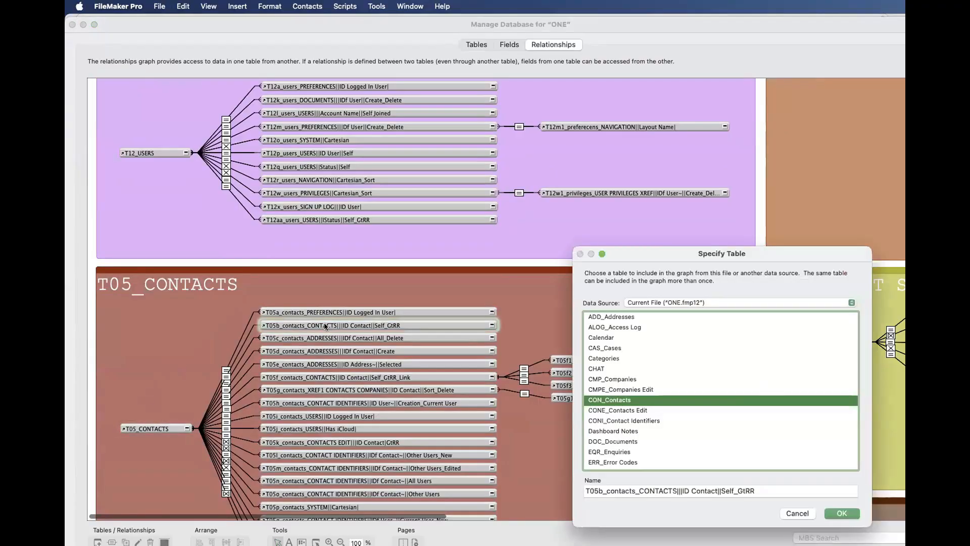
key(Escape)
click(148, 425)
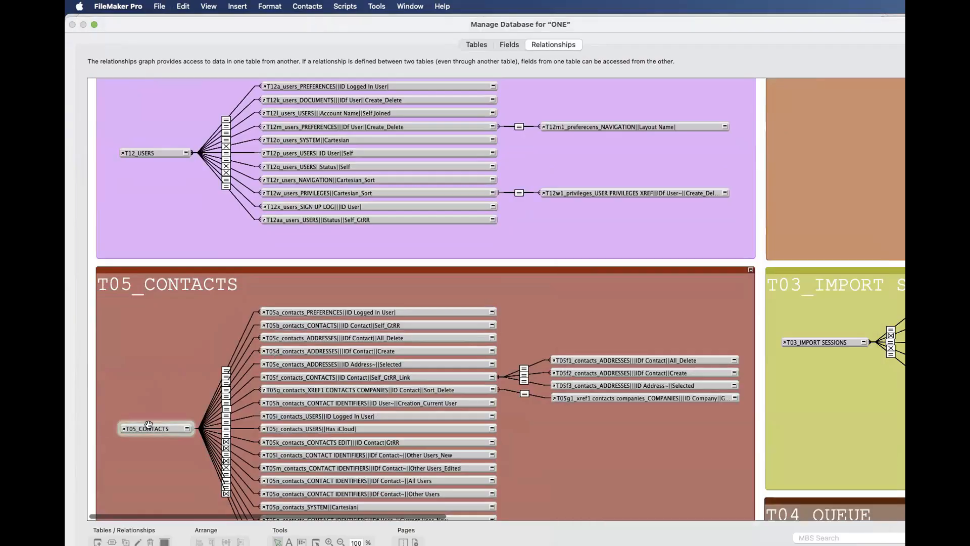
- Examine the T06_CONTACTS EDIT and T20_COMPANIES groups in the relationships graph
scroll(148, 424, down, 10)
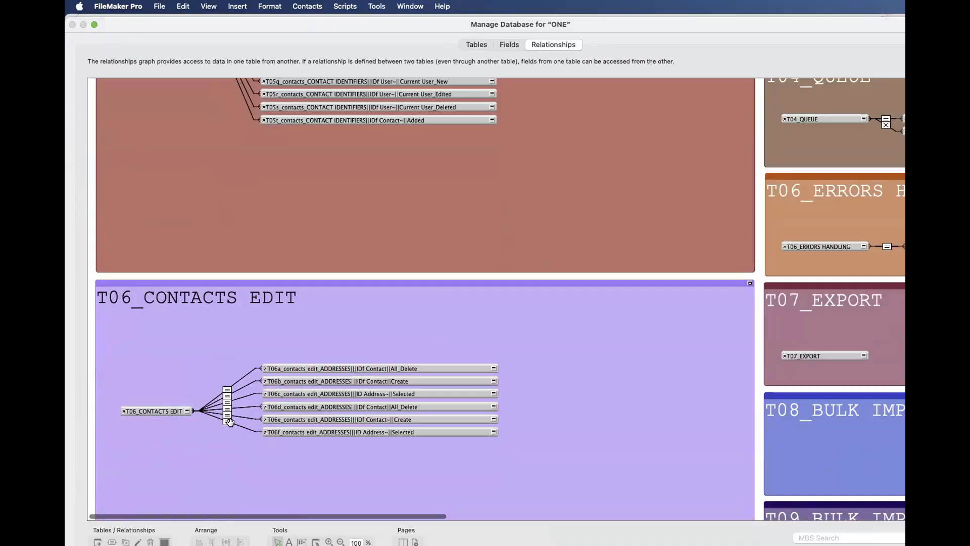
scroll(229, 422, down, 5)
scroll(233, 428, down, 2)
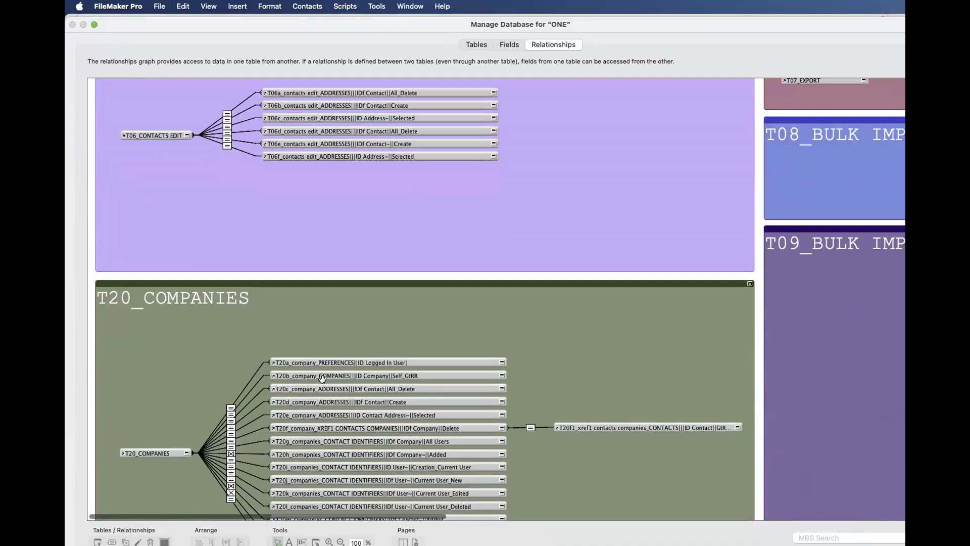
- Review the T20_COMPANIES and T05_CONTACTS groups in the relationships graph against the database's table list
click(327, 442)
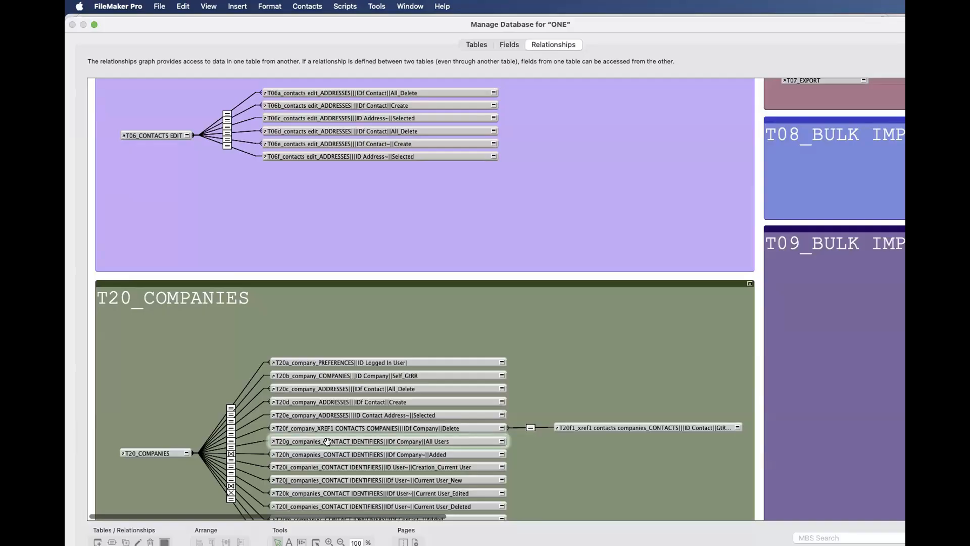
scroll(327, 442, up, 10)
scroll(328, 442, up, 7)
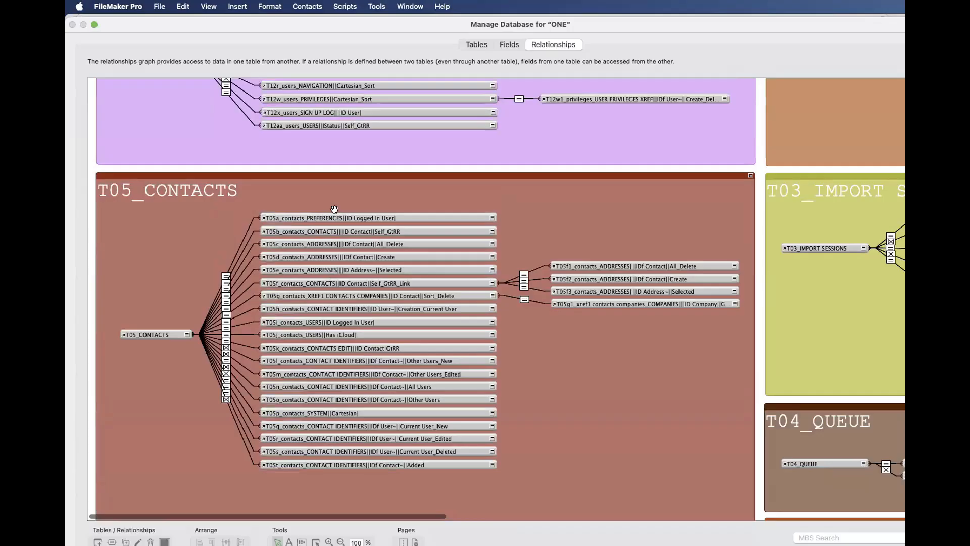
click(476, 45)
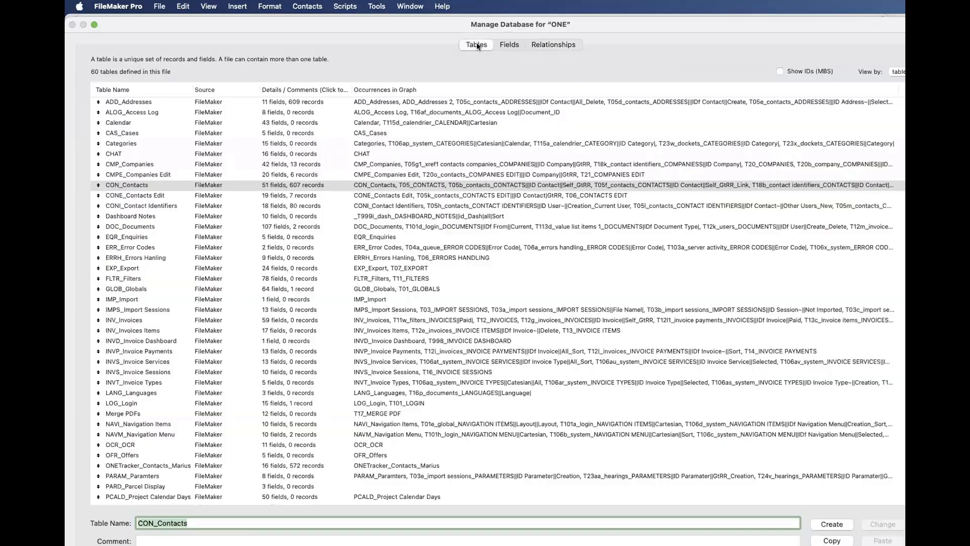
click(538, 44)
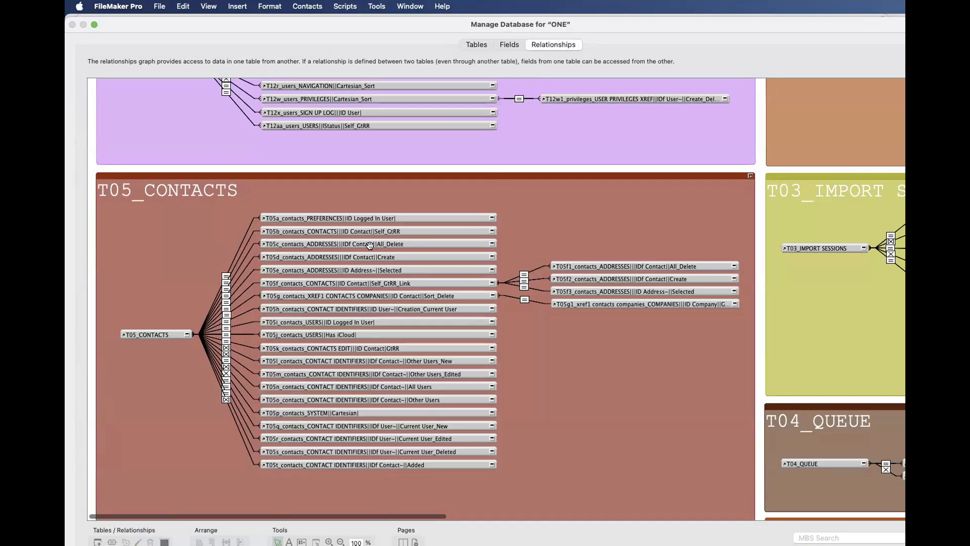
- Compare the T05b_contacts_CONTACTS occurrence with the T05_CONTACTS anchor by selecting each in the relationships graph
click(329, 230)
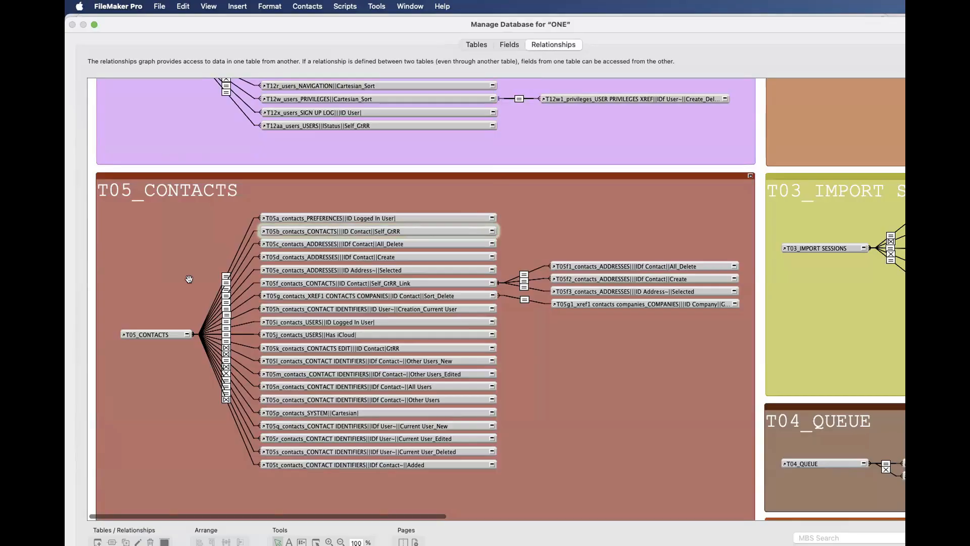
click(139, 334)
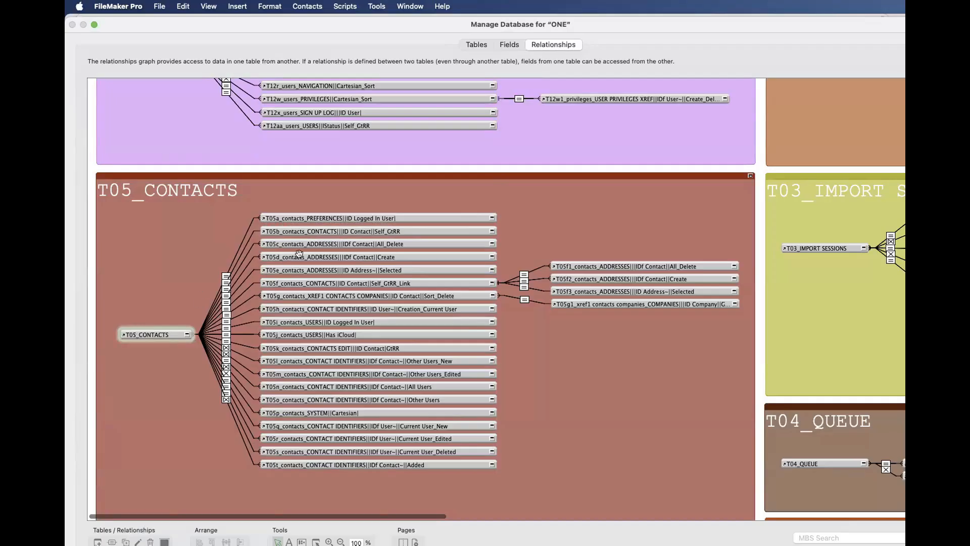
click(318, 230)
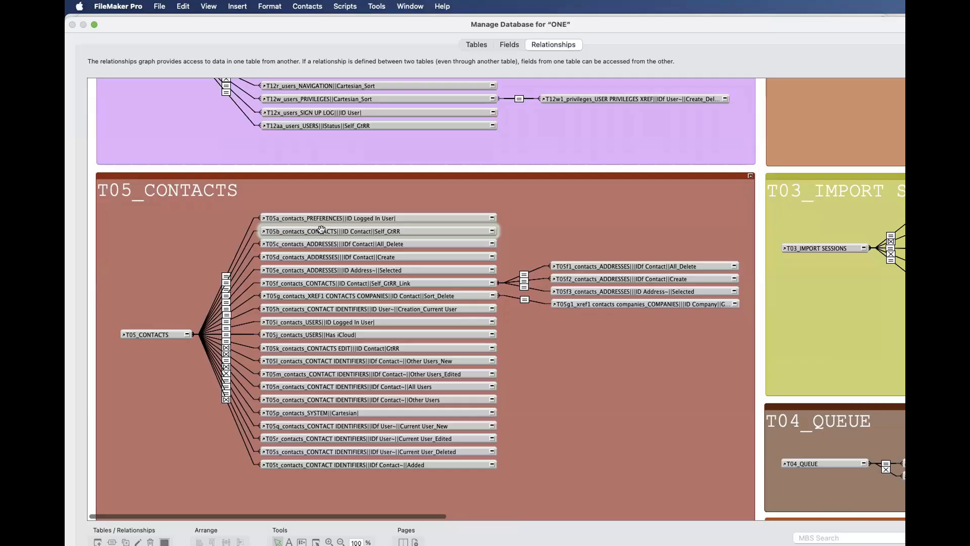
click(150, 333)
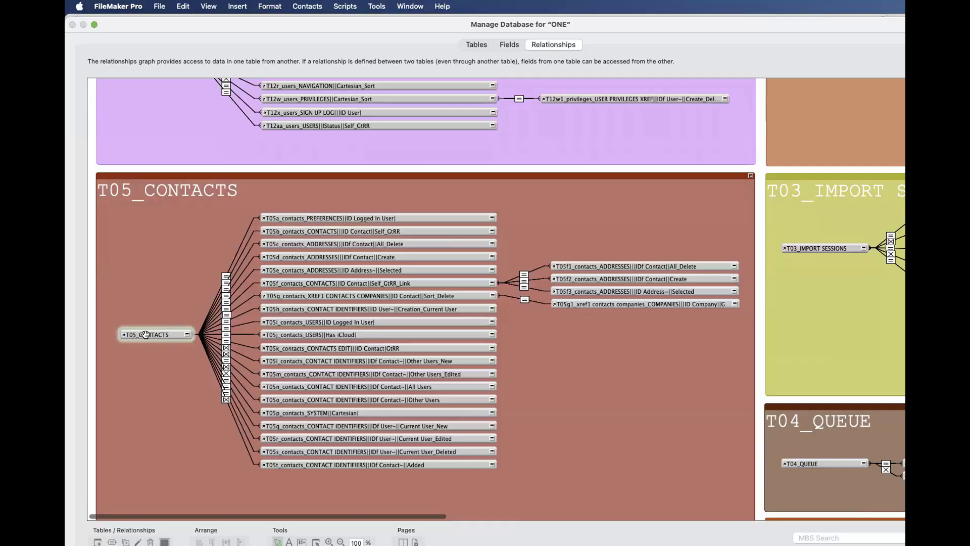
- Select the T05a to T05g occurrences connected to the T05_CONTACTS anchor, and close the database definition, discarding changes
click(293, 217)
shift+click(292, 230)
shift+click(290, 244)
shift+click(289, 256)
shift+click(288, 270)
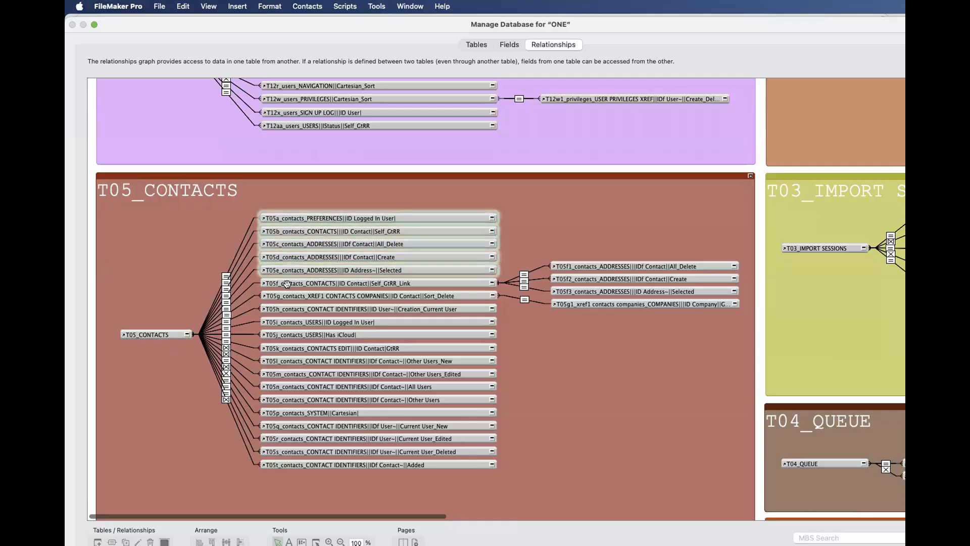
shift+click(287, 283)
shift+click(287, 296)
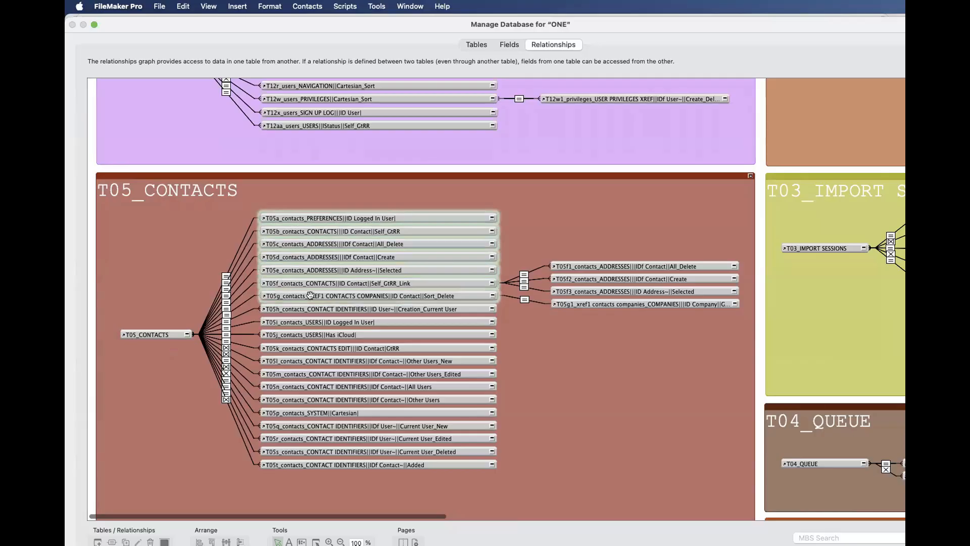
key(Escape)
click(218, 153)
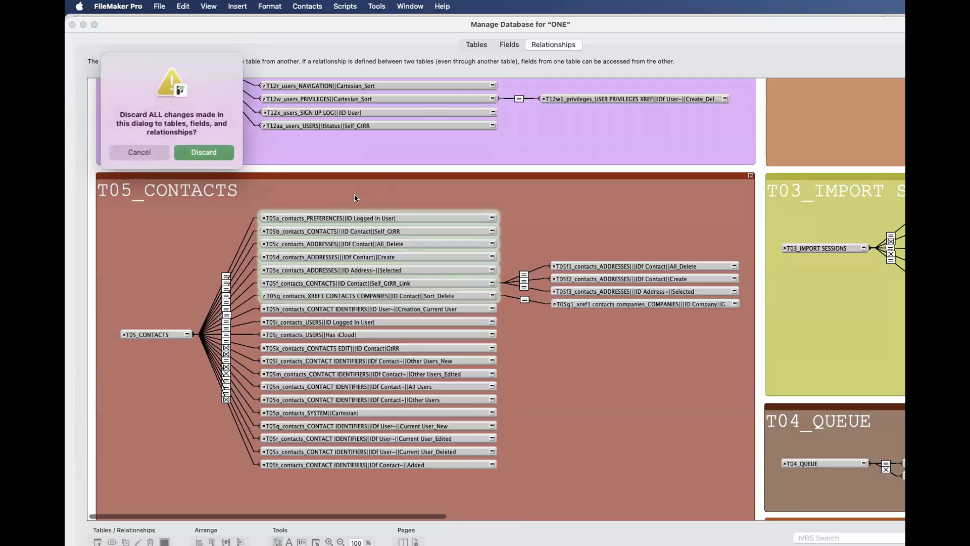
- Start a new layout named Contacts Test that shows records from T05_CONTACTS
key(super+shift+l)
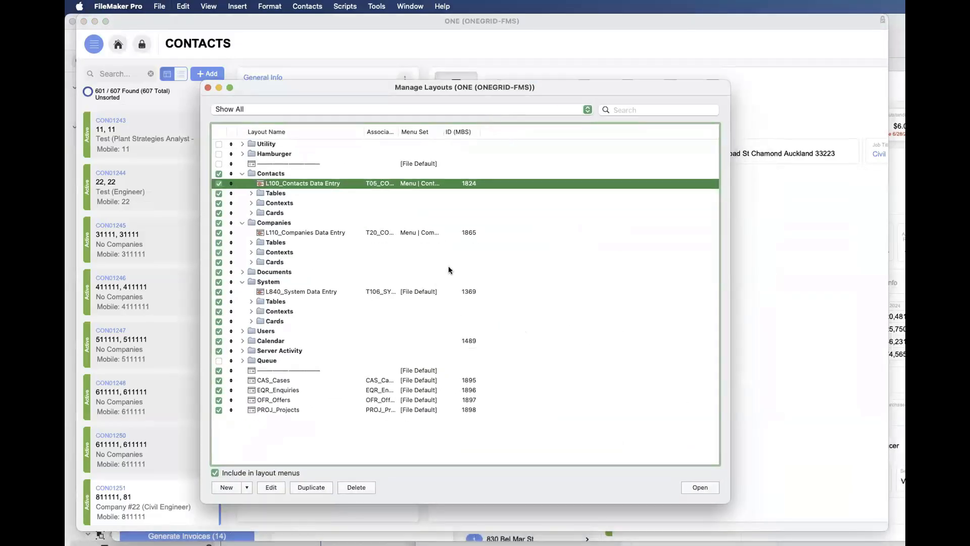
click(230, 487)
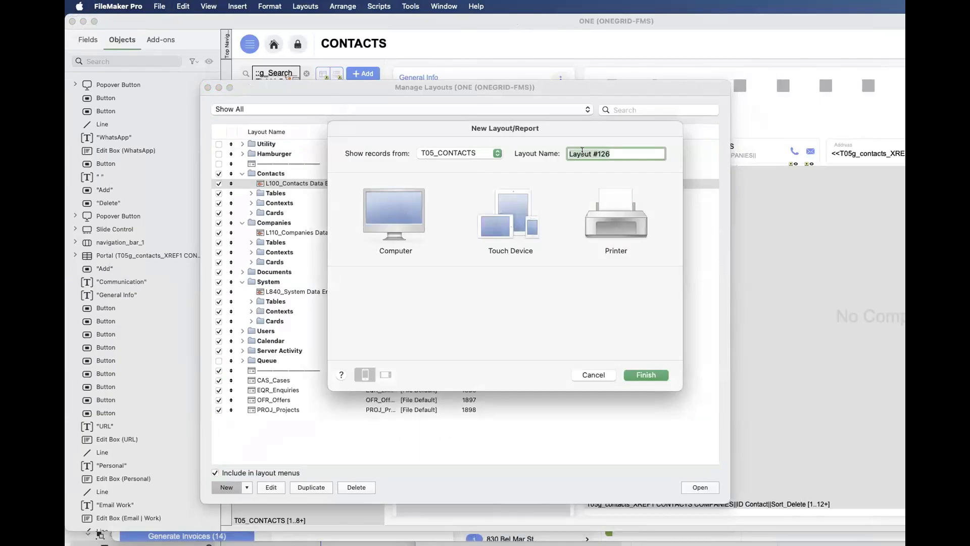
text(Contacts Test)
key(Left)
key(Left)
key(Left)
key(Left)
key(Left)
text(s)
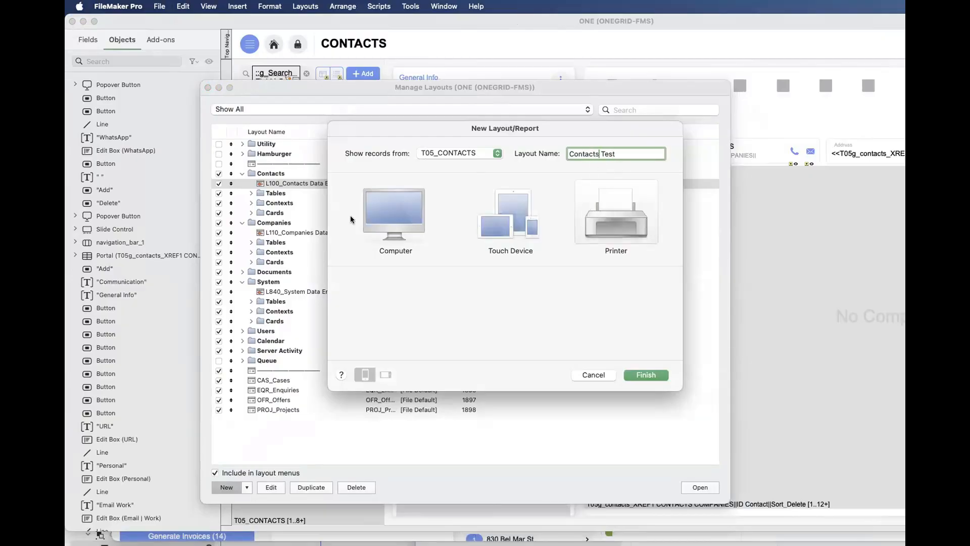
- Keep T05_CONTACTS as the record source, create the layout for Computer, and close the layout manager
click(429, 151)
click(386, 217)
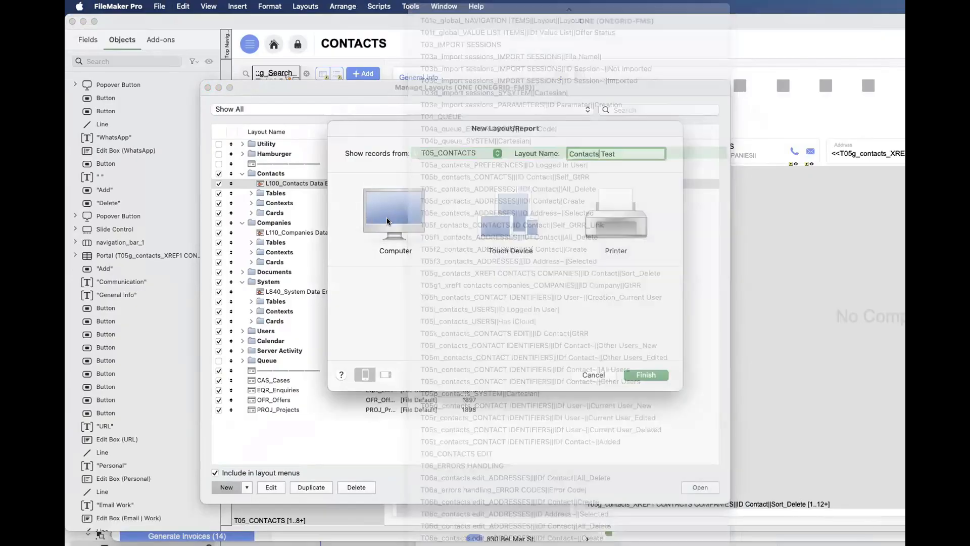
click(386, 217)
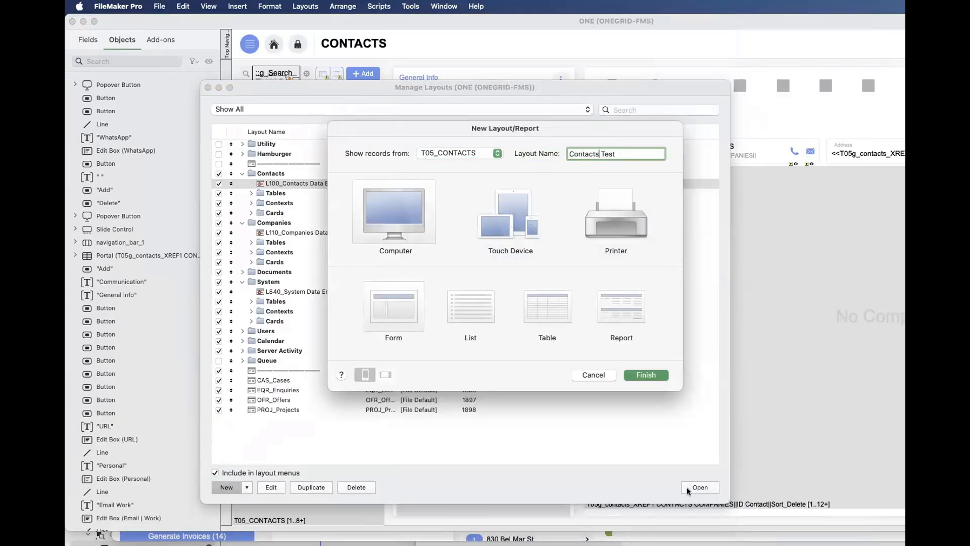
key(Return)
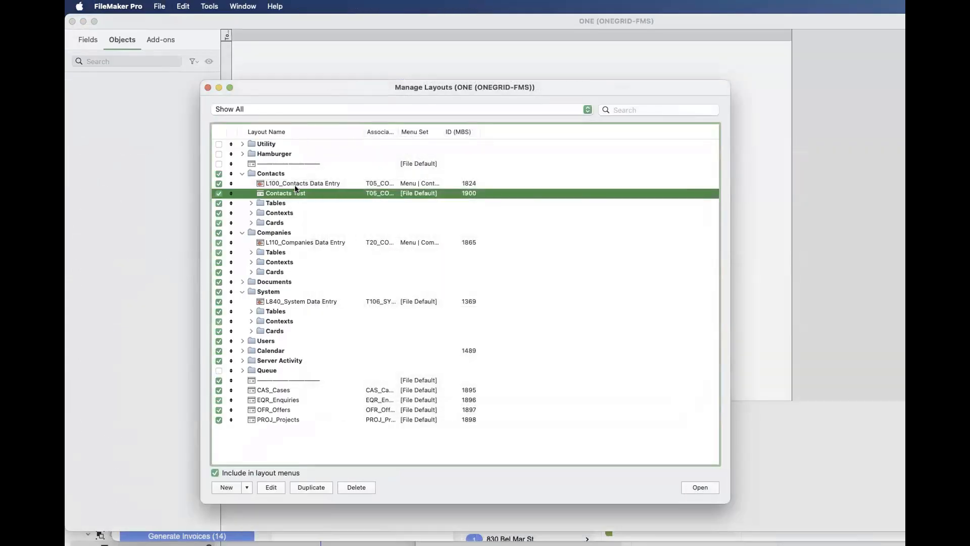
click(207, 87)
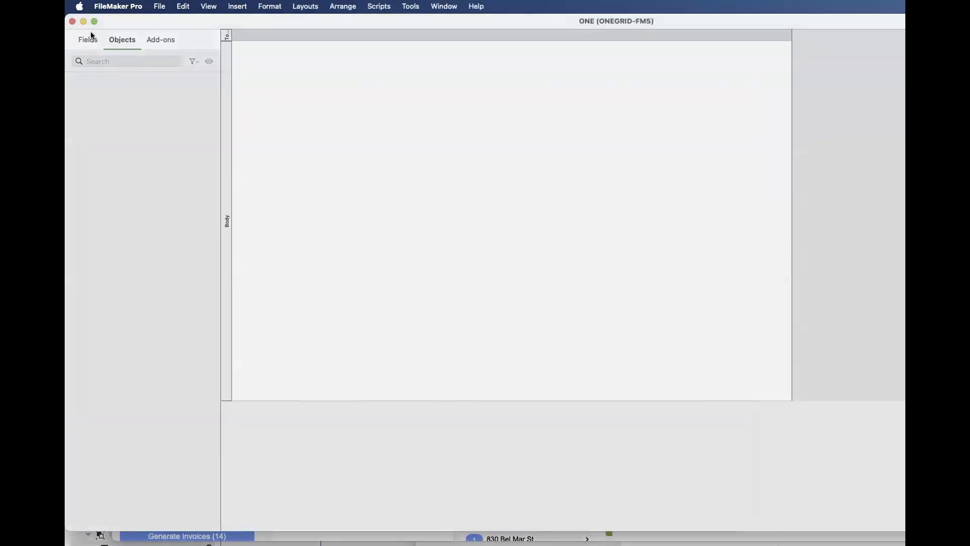
- Place the Job Titles and Last fields from the current table T05_CONTACTS on the layout body, one below the other
click(92, 37)
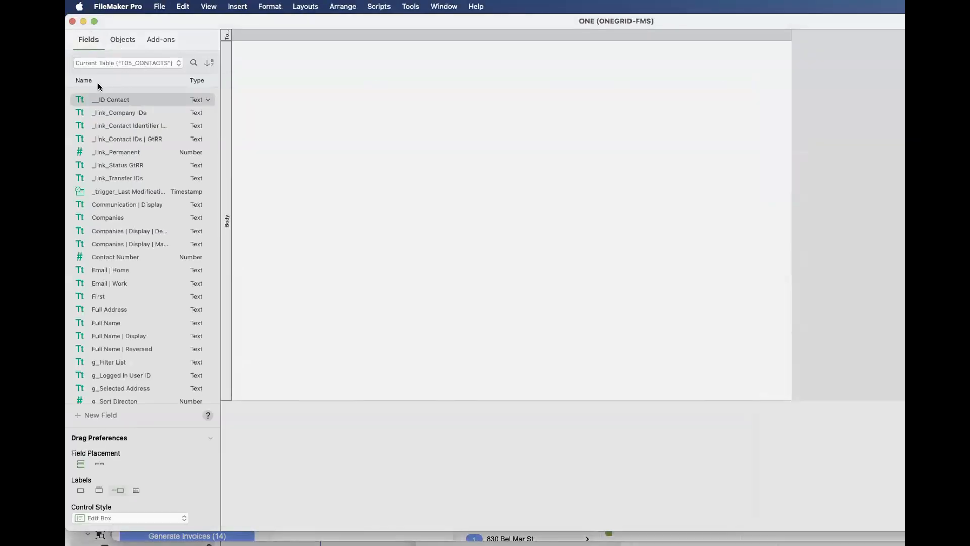
click(94, 63)
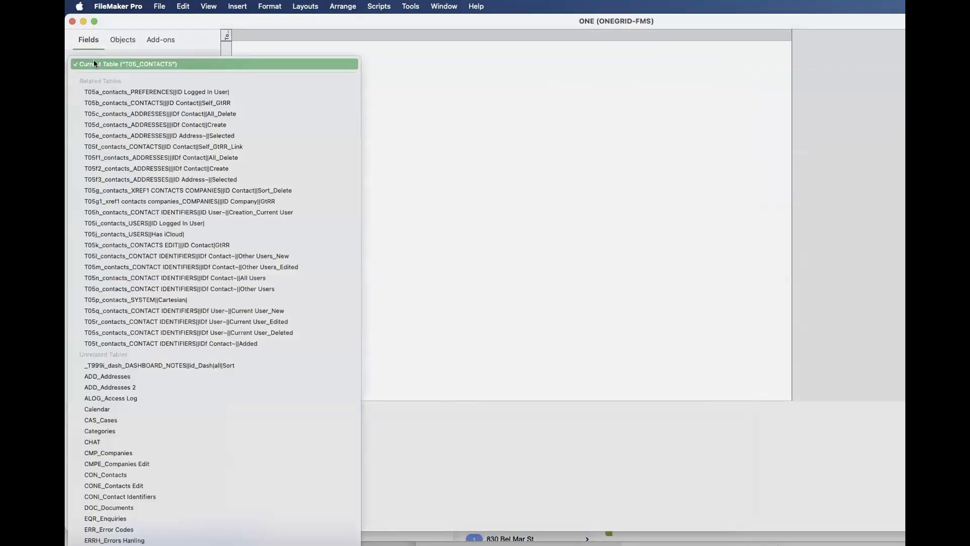
click(94, 64)
scroll(140, 247, down, 5)
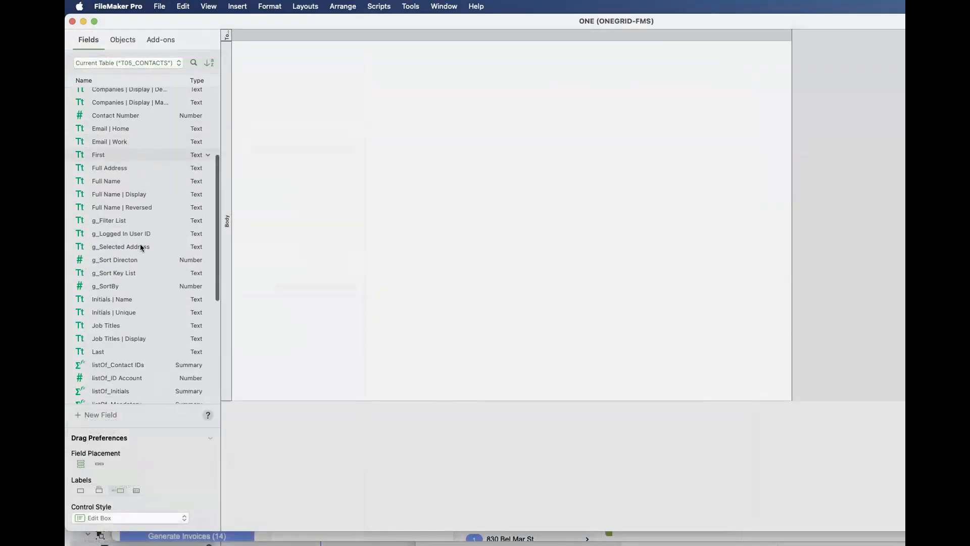
drag(120, 325, 480, 141)
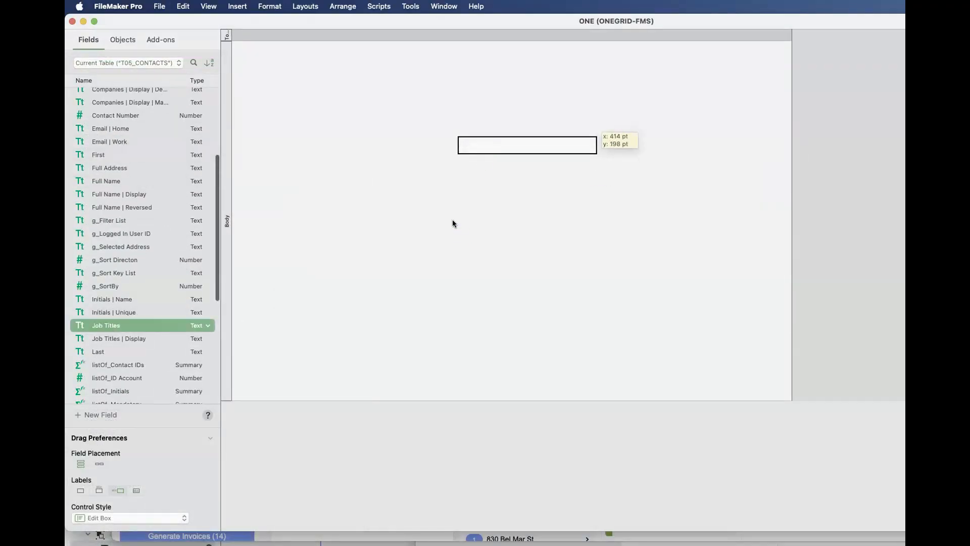
click(129, 360)
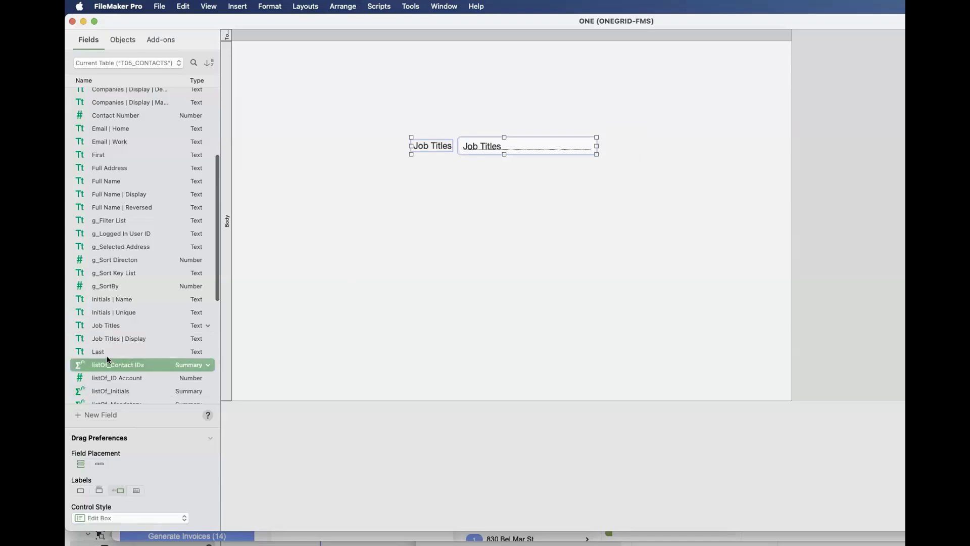
drag(104, 350, 485, 174)
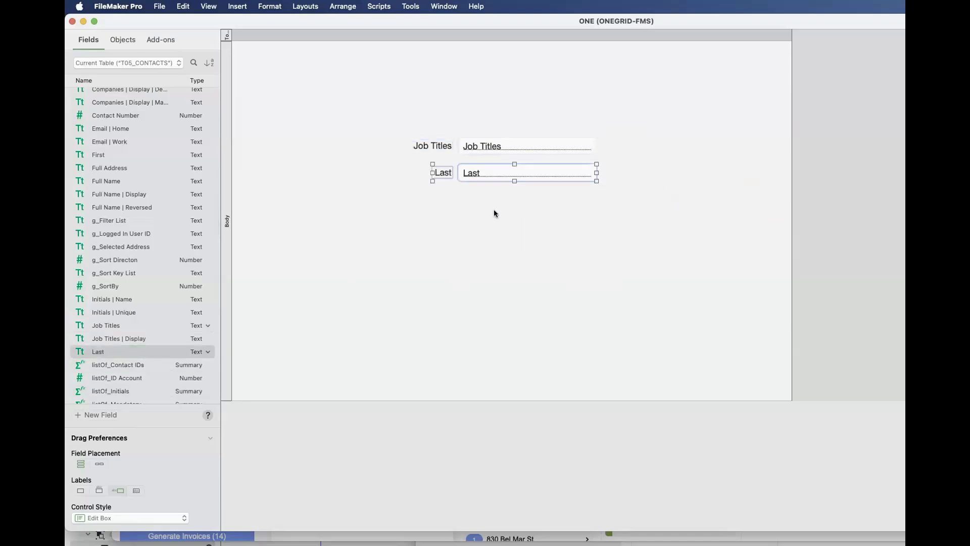
click(494, 213)
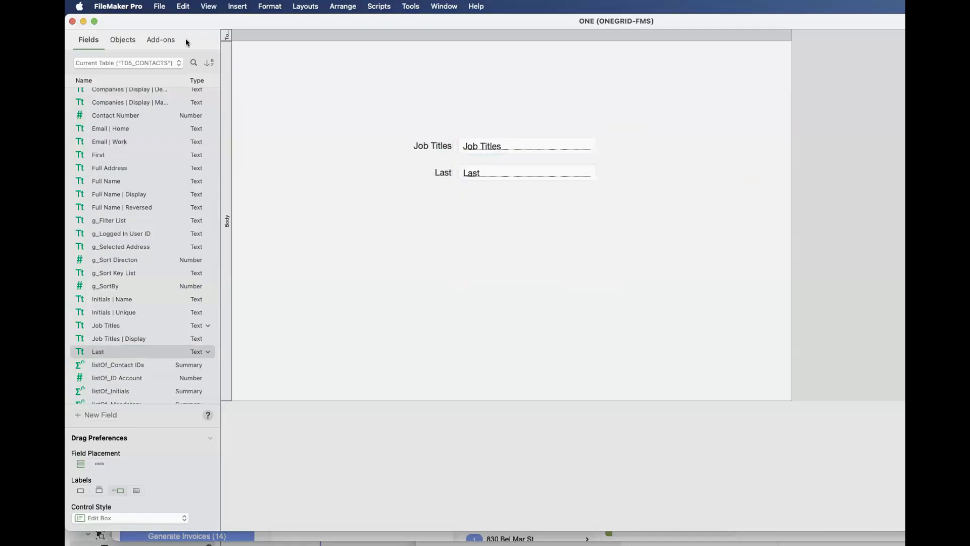
- Place the Company Name field from the related occurrence T05j_contacts_USERS||Has iCloud| below the Last field
click(159, 62)
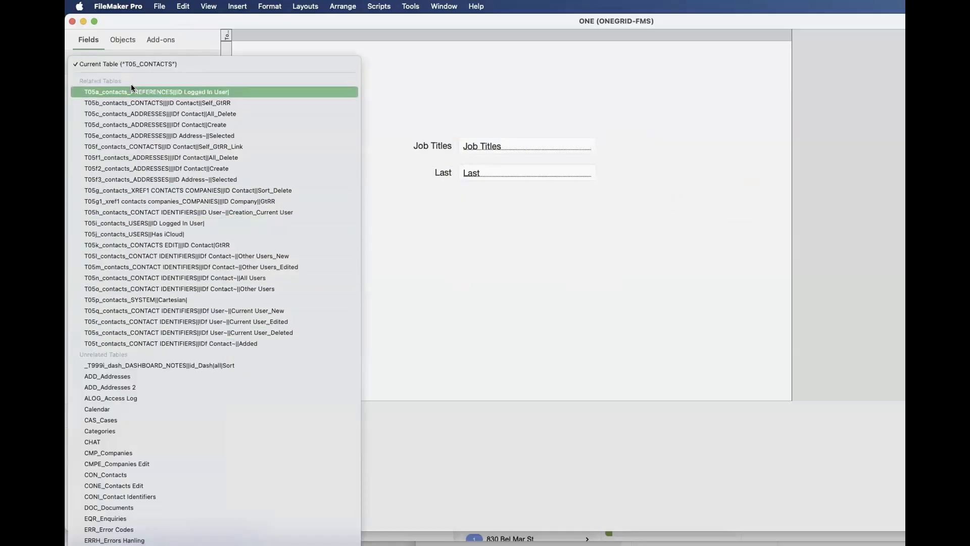
click(150, 233)
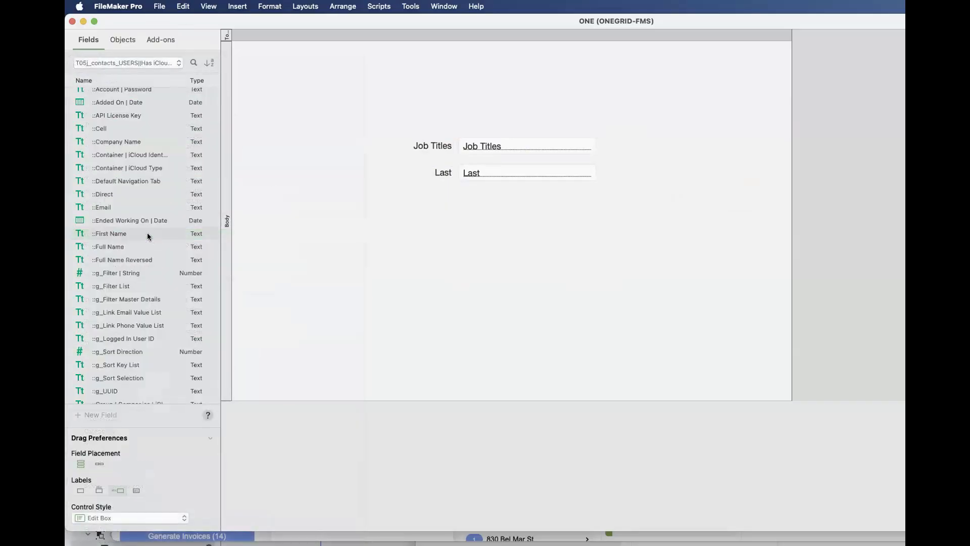
click(104, 129)
click(113, 143)
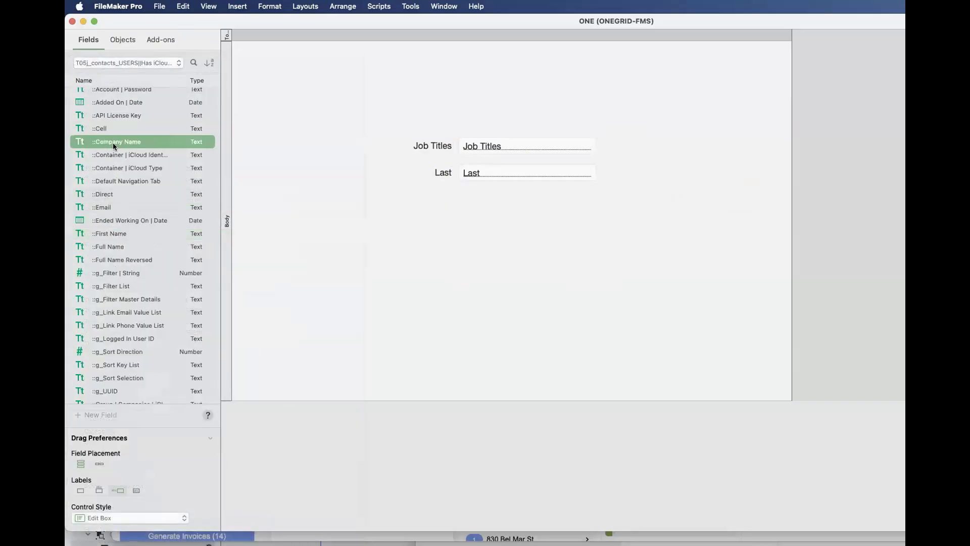
drag(114, 143, 490, 208)
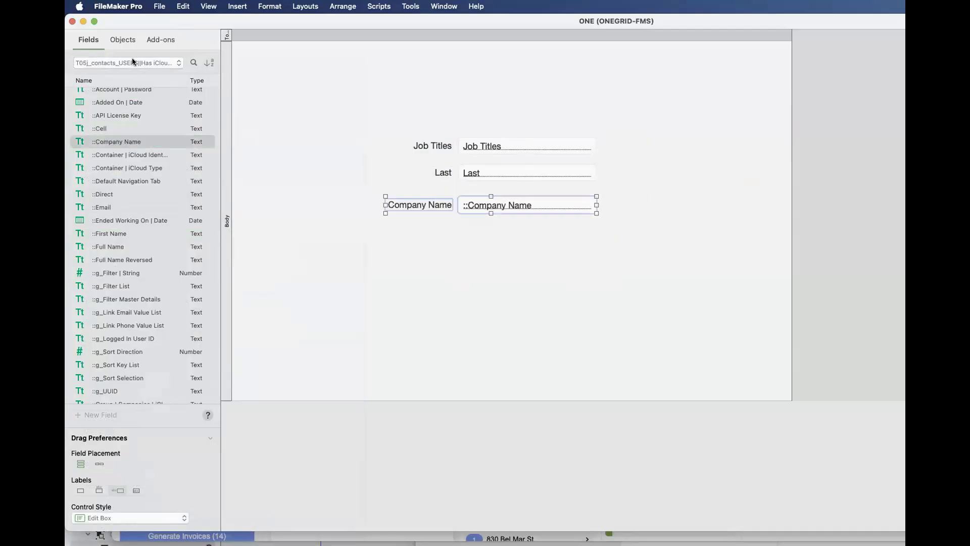
click(430, 297)
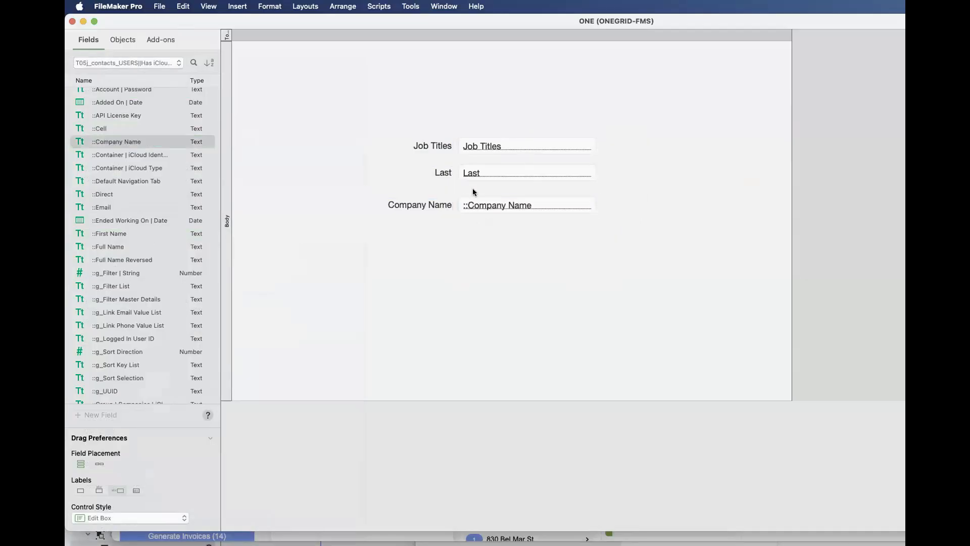
- List the current table's fields again and show the status toolbar to check which table occurrence the layout uses
click(478, 147)
shift+click(483, 167)
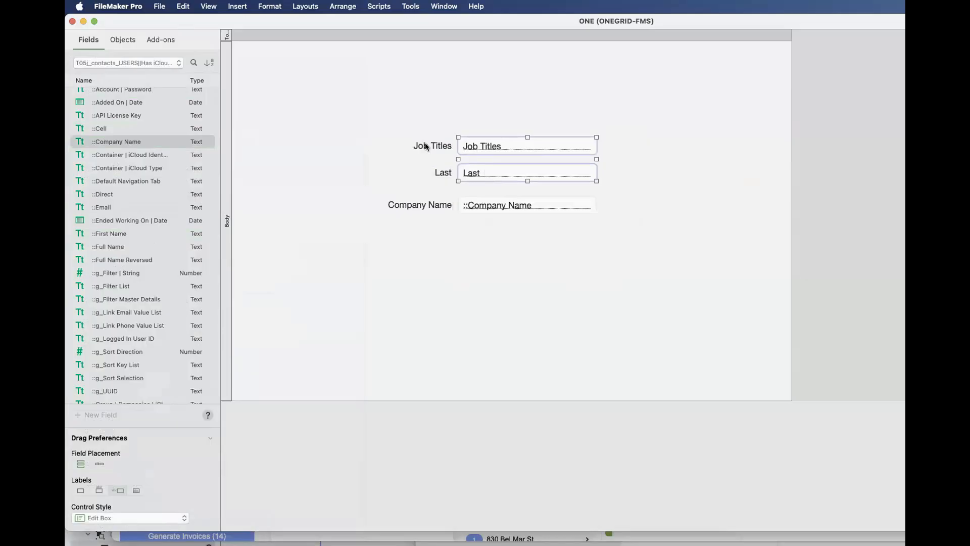
click(125, 64)
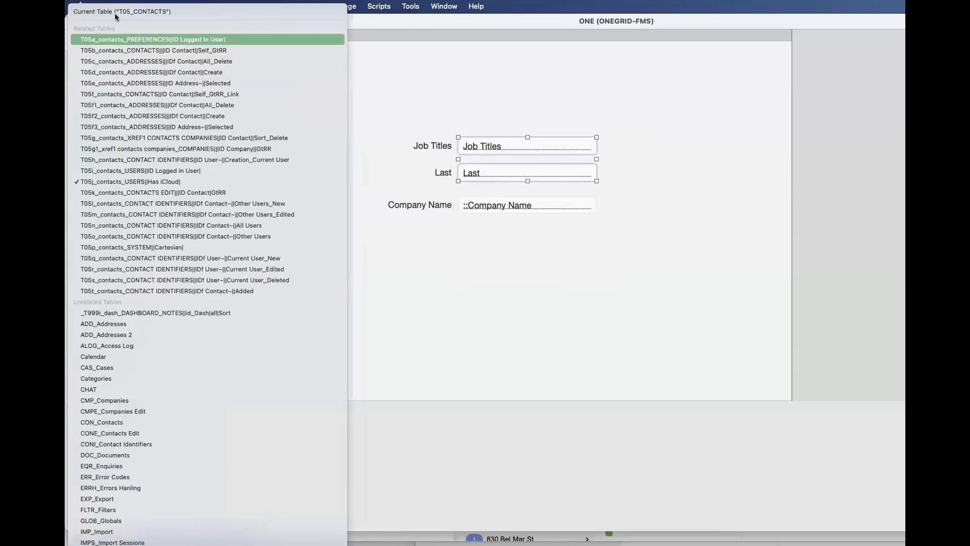
click(482, 206)
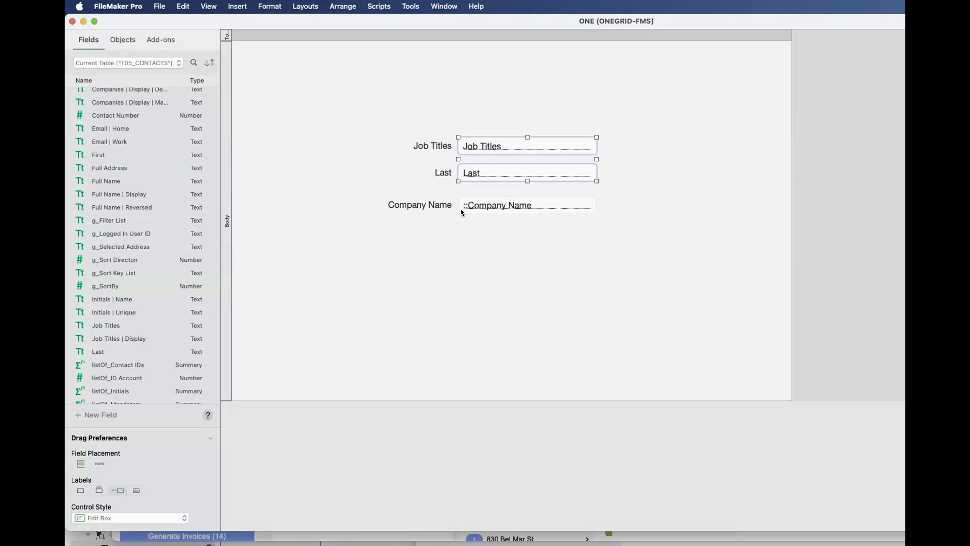
click(459, 208)
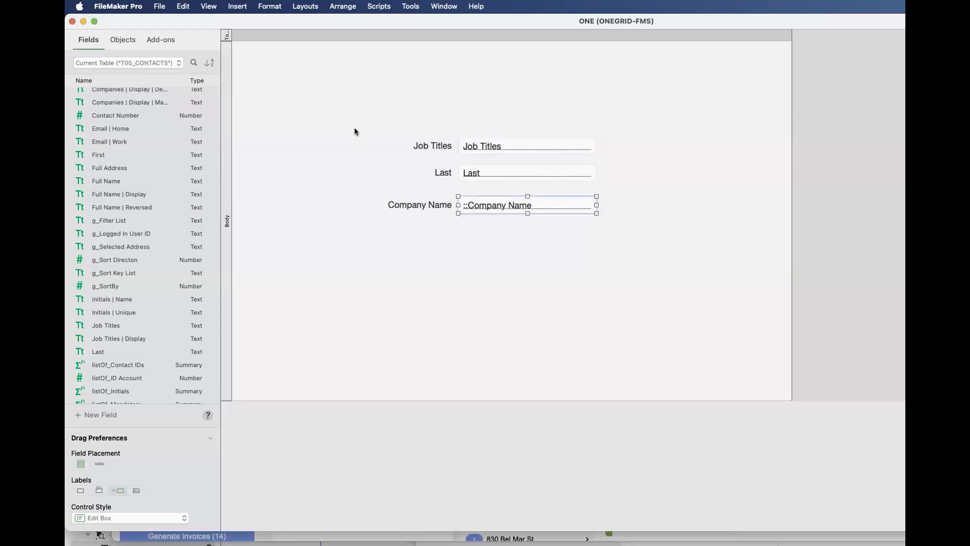
key(alt+super+s)
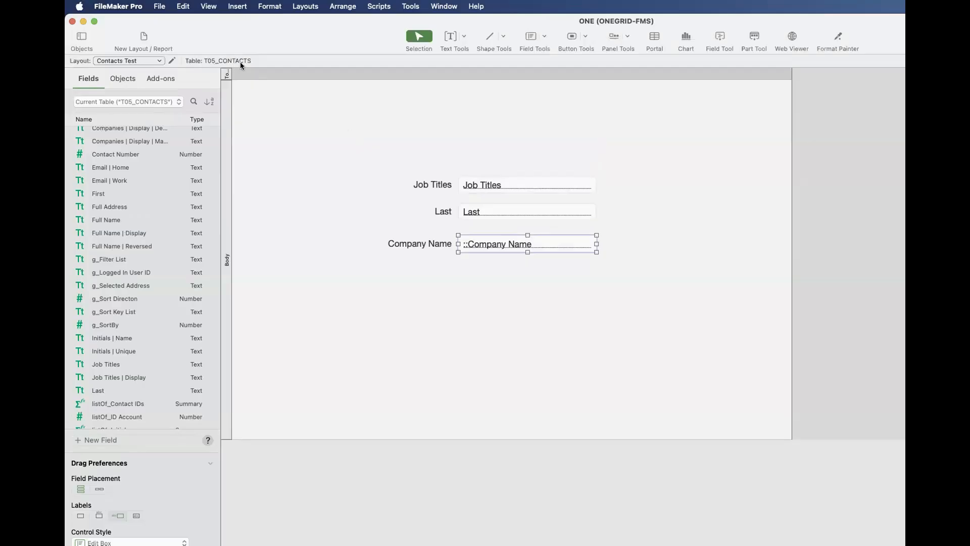
- Open the relationships graph, select the T05_CONTACTS anchor, and examine the table occurrence groups down to T21_COMPANIES EDIT
key(shift+super+d)
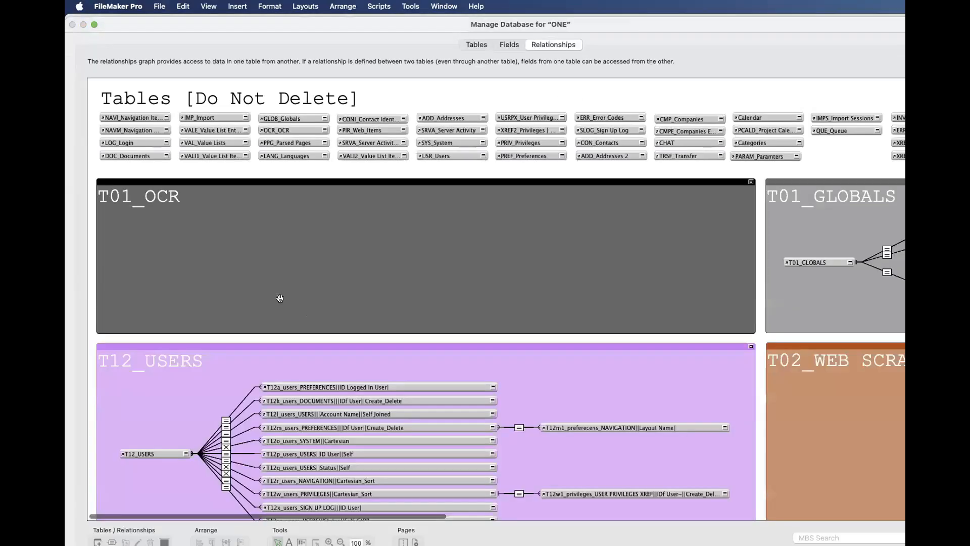
scroll(145, 443, down, 10)
click(147, 432)
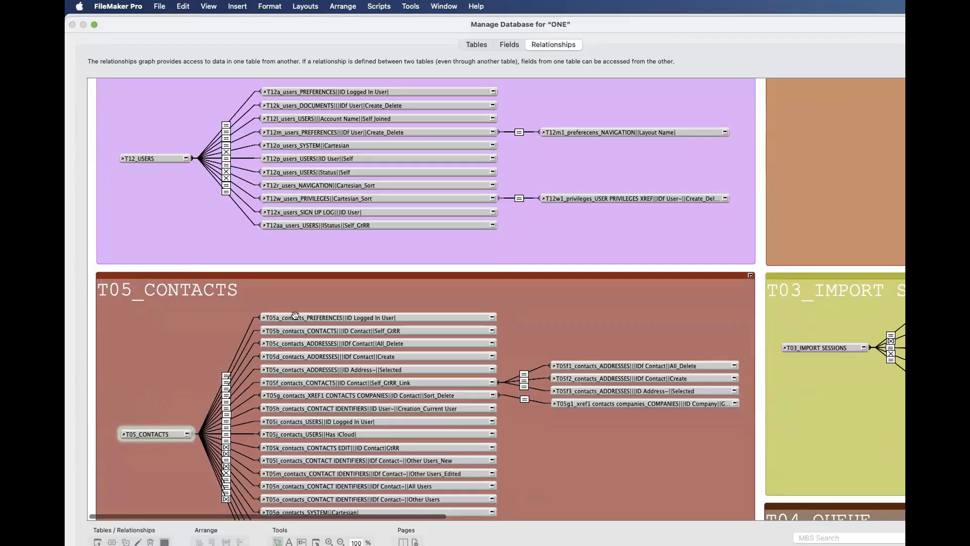
scroll(295, 315, down, 3)
scroll(297, 322, down, 10)
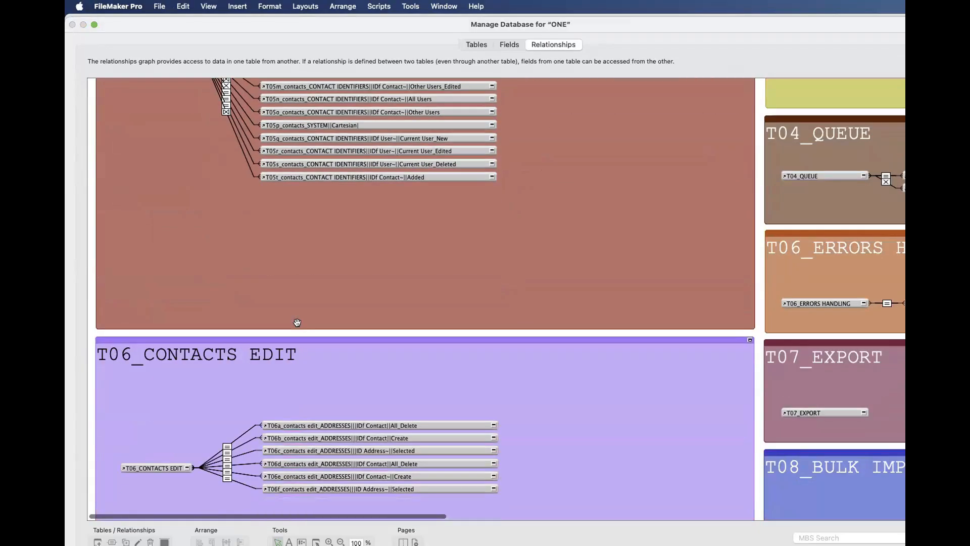
scroll(297, 323, down, 10)
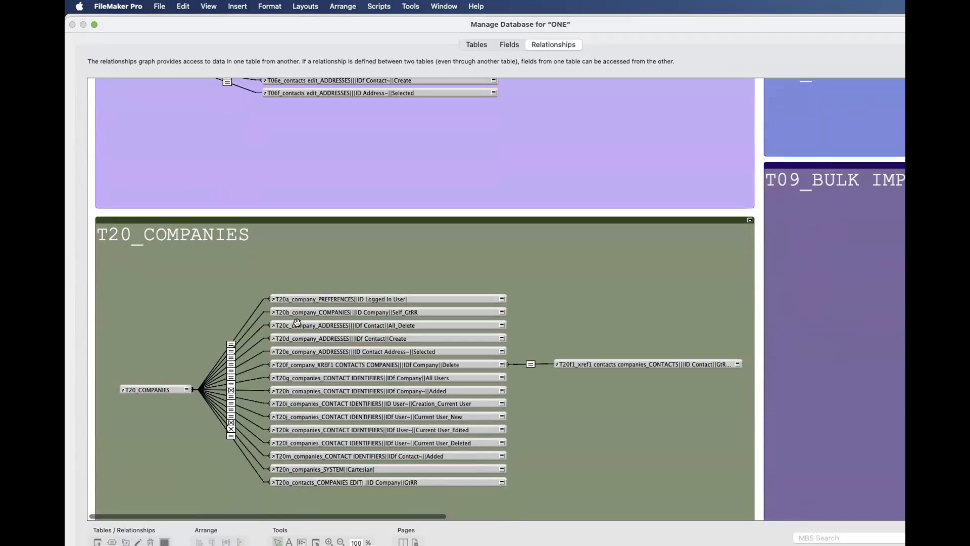
scroll(297, 323, down, 6)
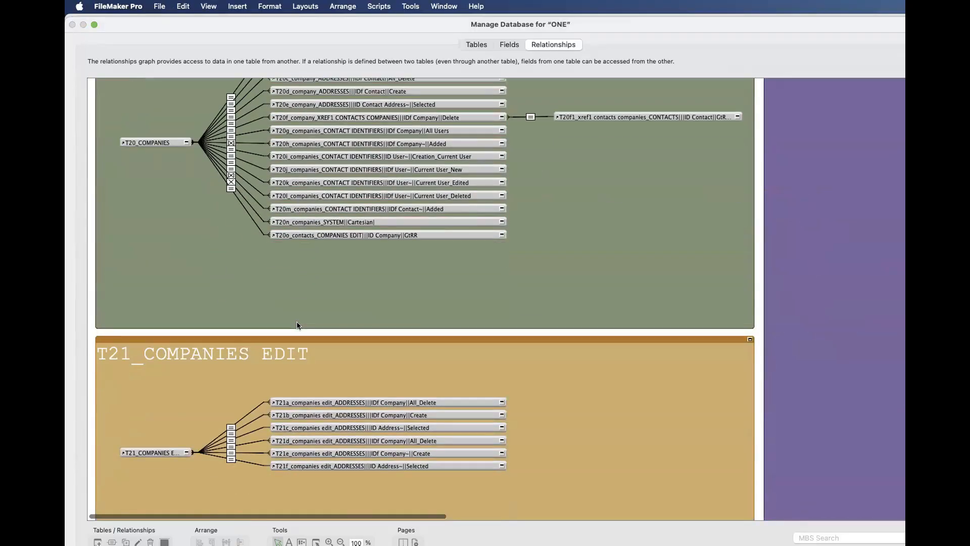
- Return to the T05_CONTACTS group, highlight T05f_contacts_CONTACTS||ID Contact||Self_GtRR_Link, and close the database manager, discarding changes
scroll(297, 323, up, 20)
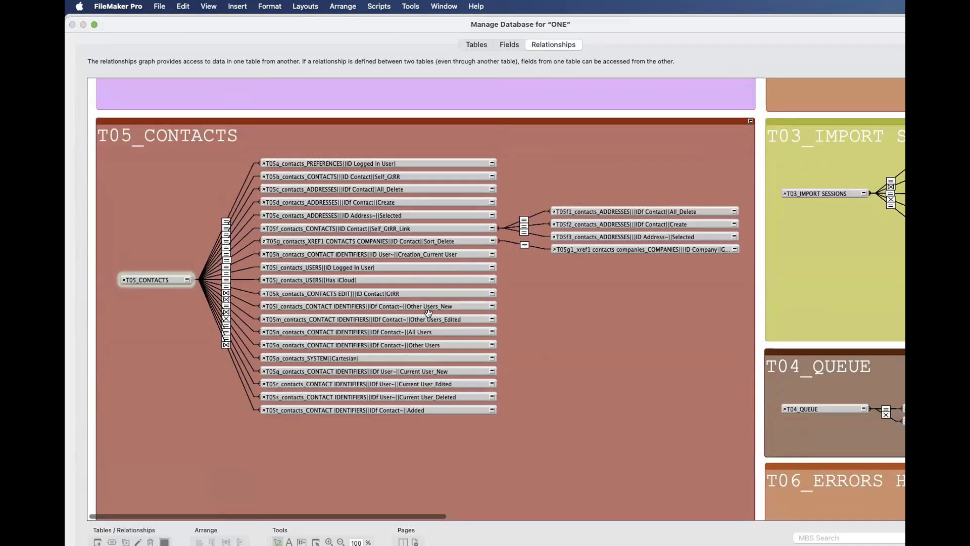
scroll(443, 311, right, 5)
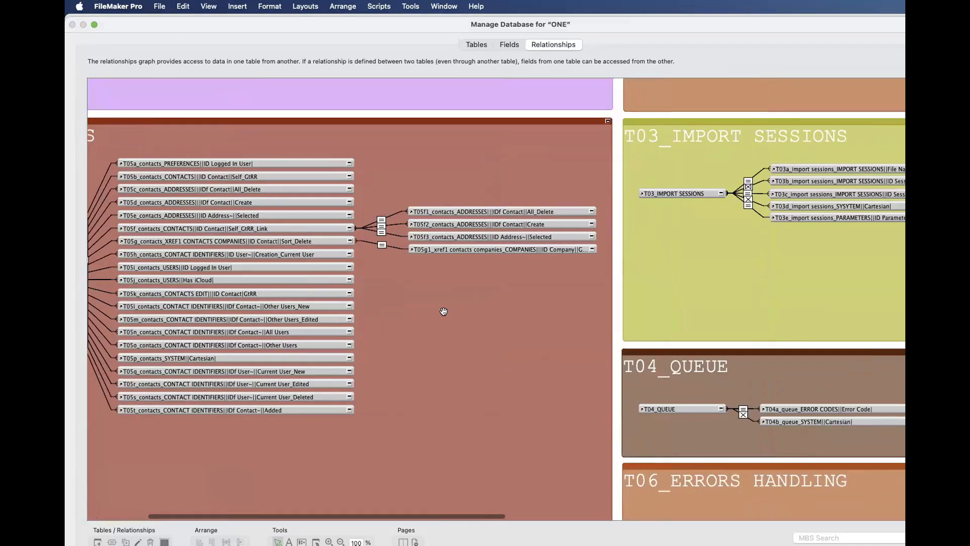
scroll(443, 311, up, 8)
scroll(444, 312, left, 5)
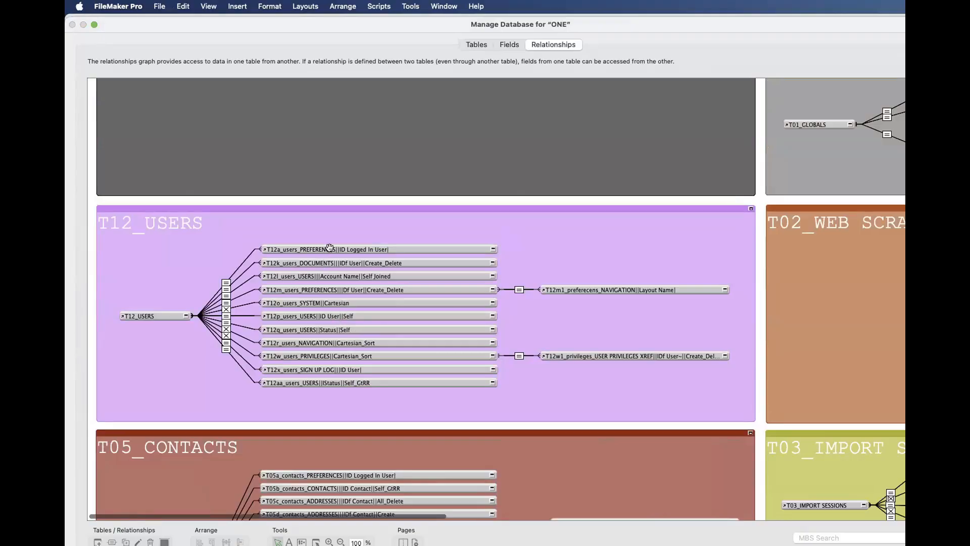
scroll(345, 335, down, 6)
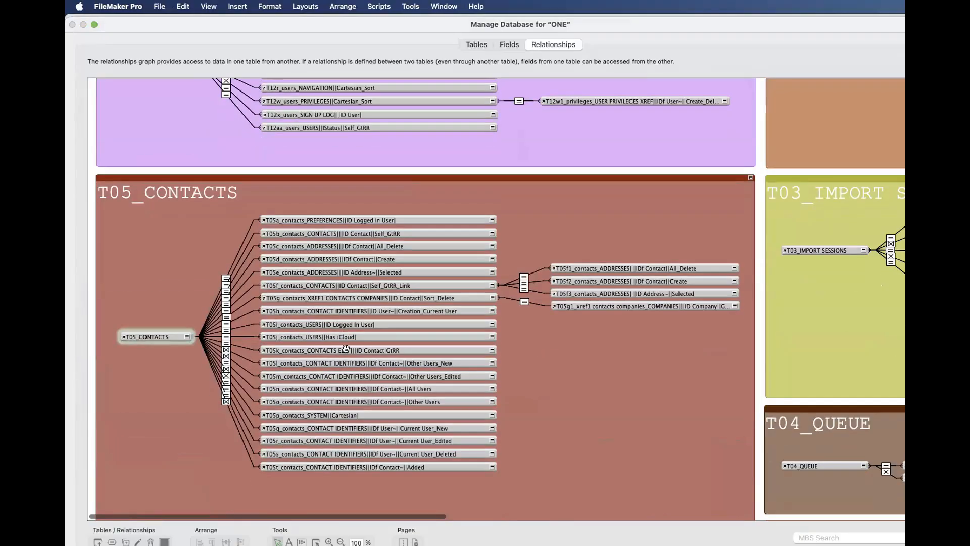
click(342, 284)
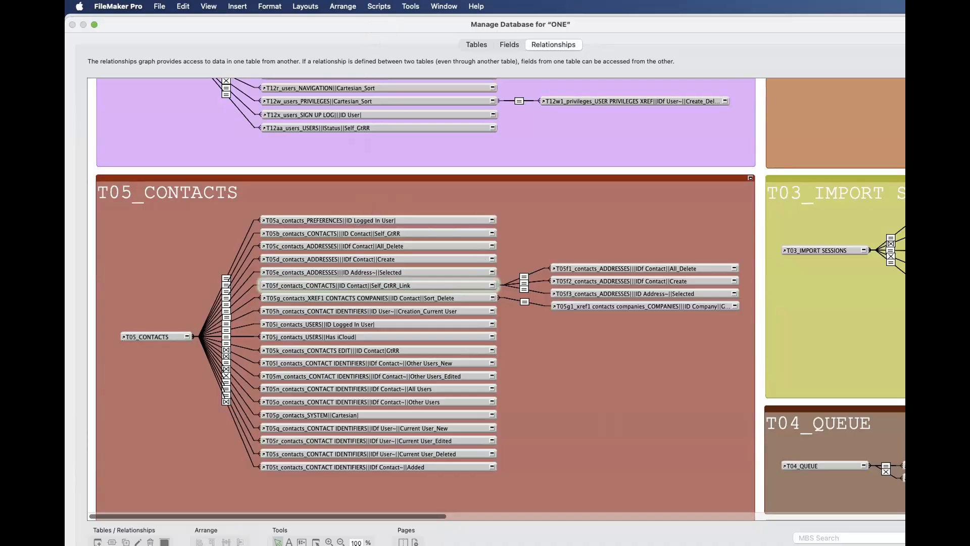
key(Escape)
click(191, 149)
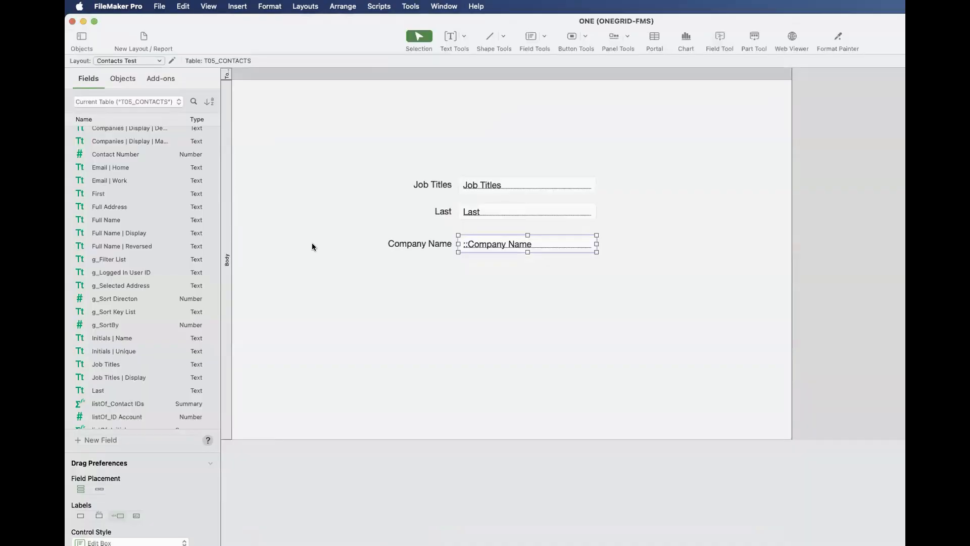
click(312, 245)
- Start a new layout in the layout manager showing records from T05f_contacts_CONTACTS||ID Contact||Self_GtRR_Link
key(super+shift+l)
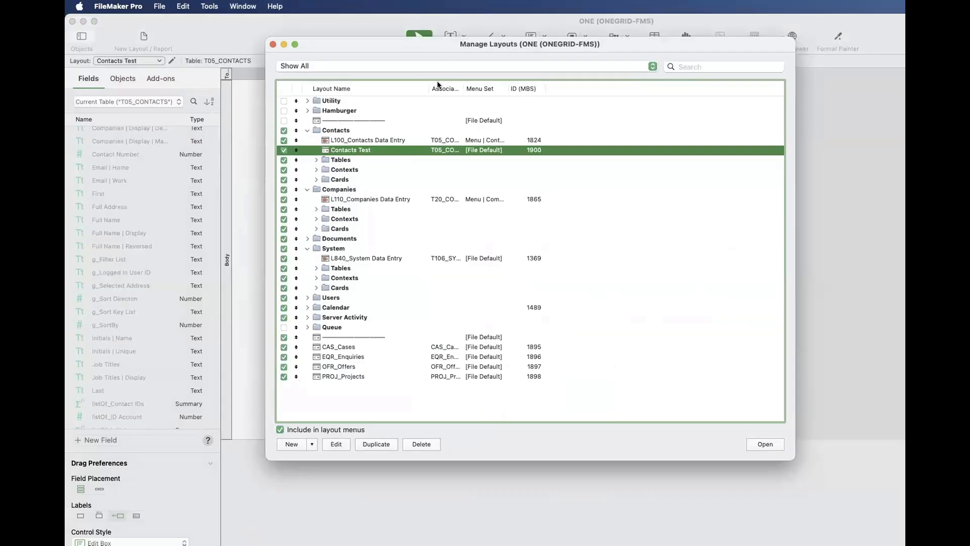
click(290, 444)
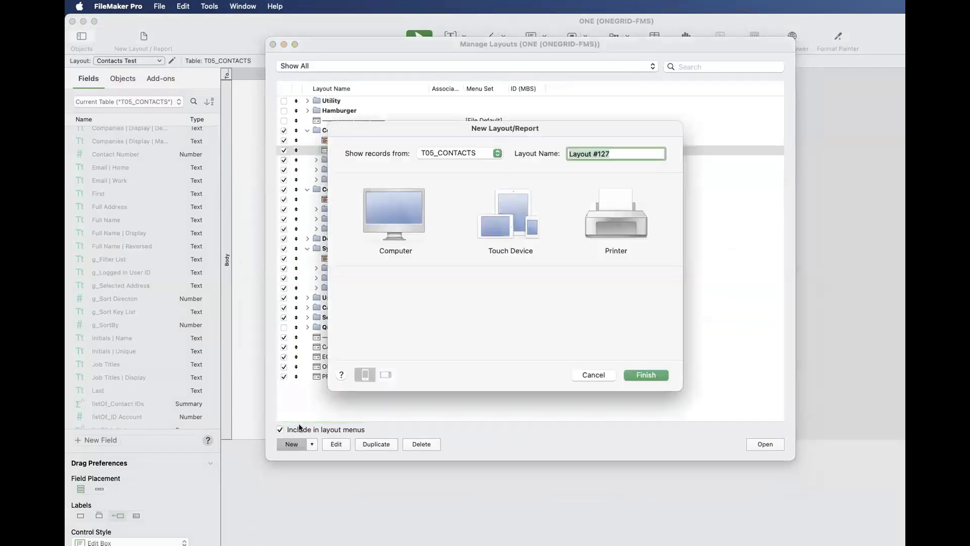
click(442, 153)
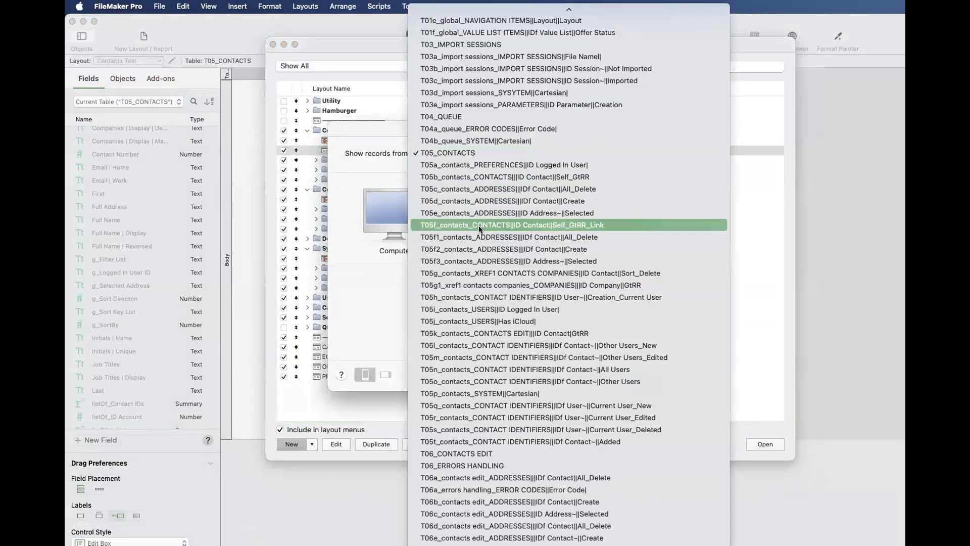
click(478, 225)
click(440, 153)
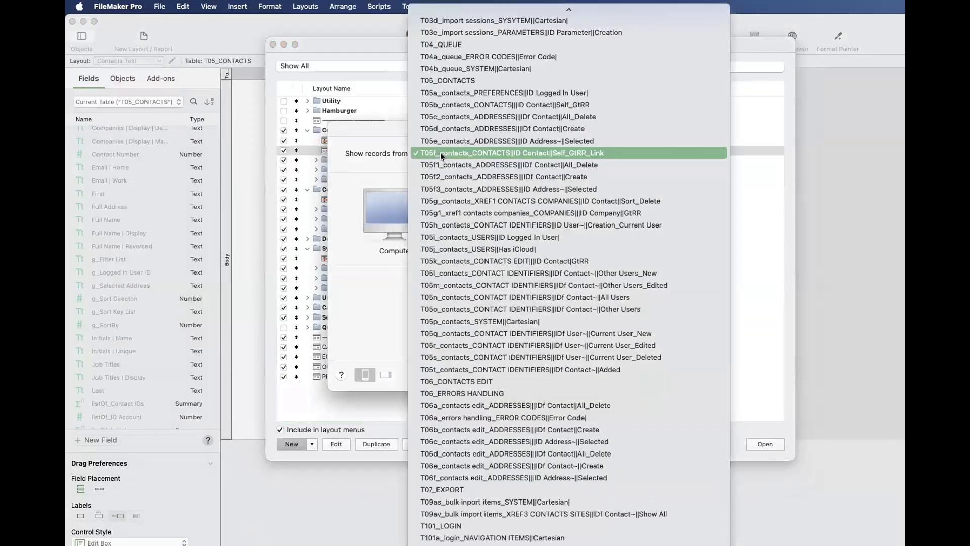
click(489, 153)
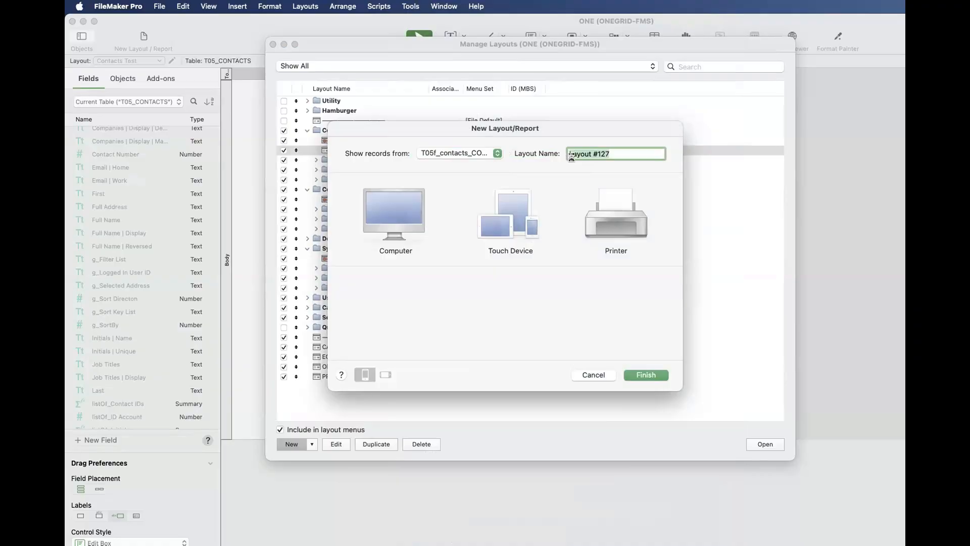
- Finish the new layout for Computer with its default name and open it
click(394, 212)
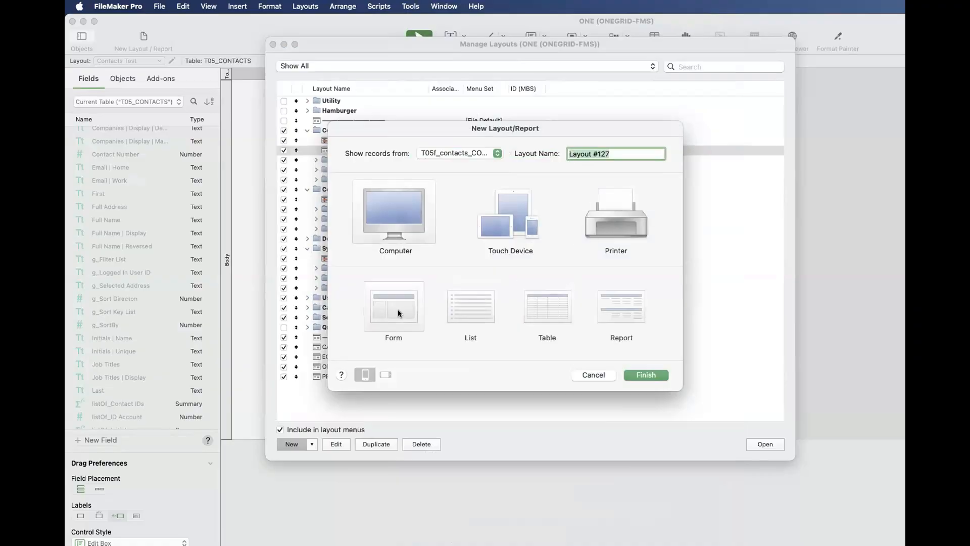
click(643, 376)
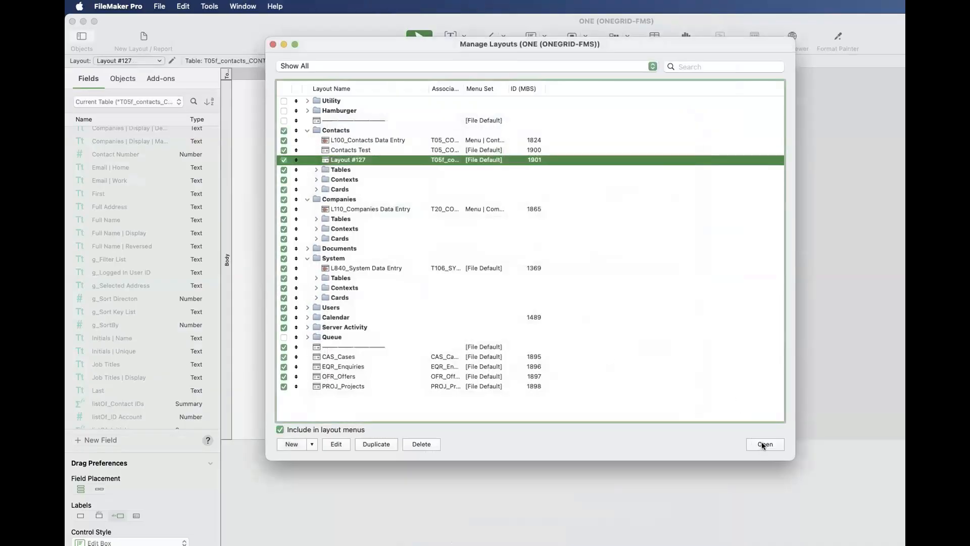
click(762, 442)
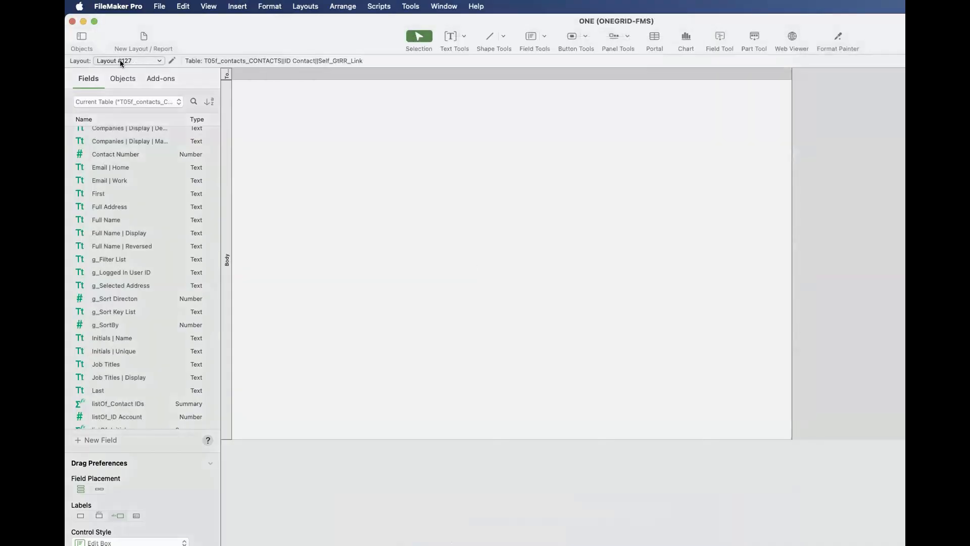
- Review which related tables the field list offers for the T05f-based layout, keeping the current table selected
click(129, 102)
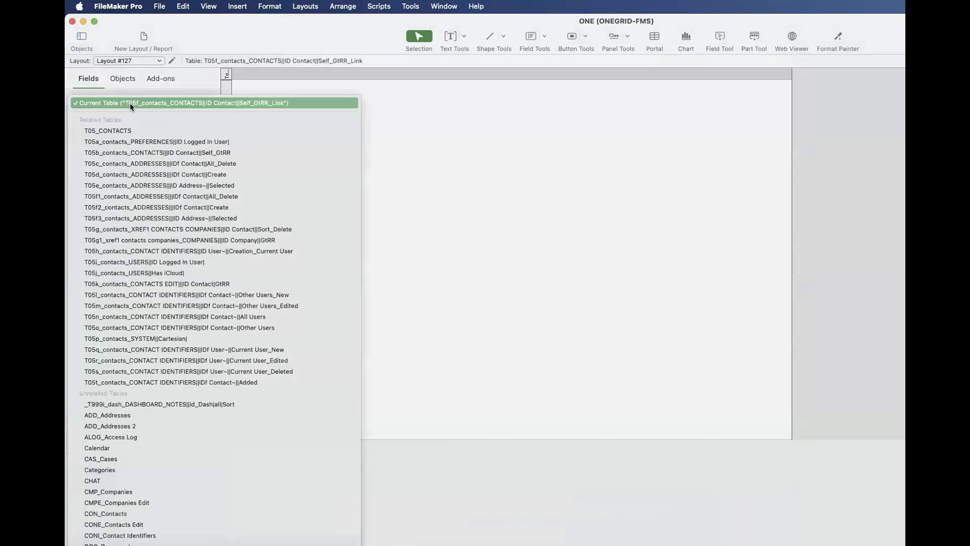
click(129, 103)
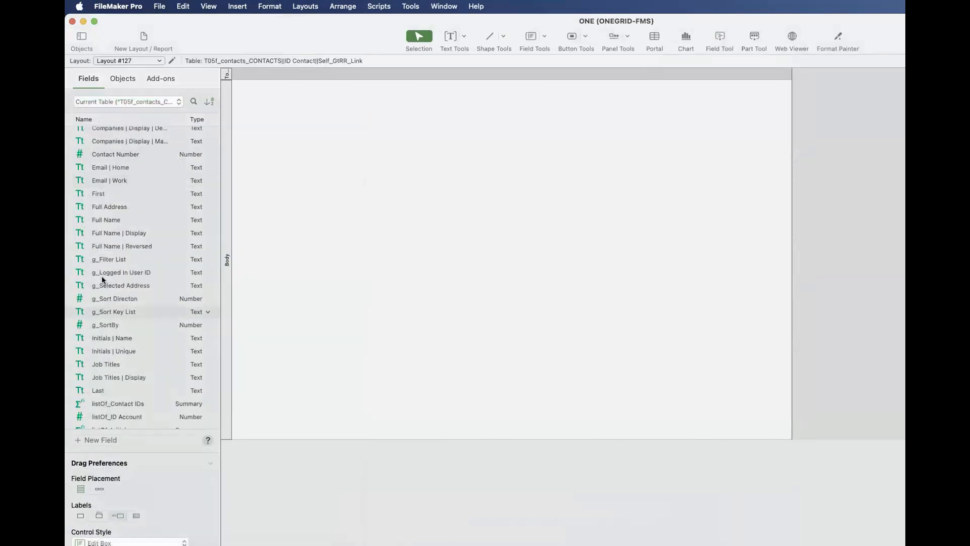
click(144, 102)
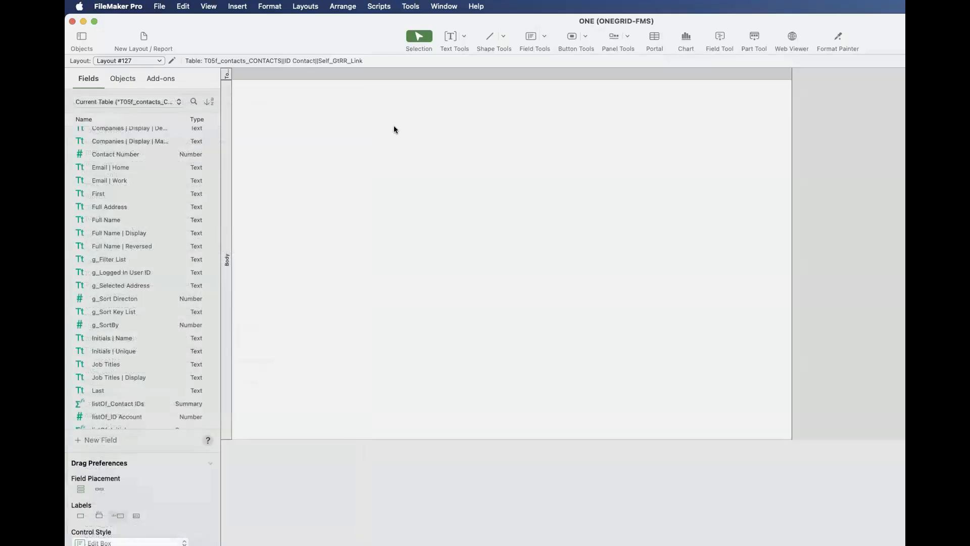
click(393, 126)
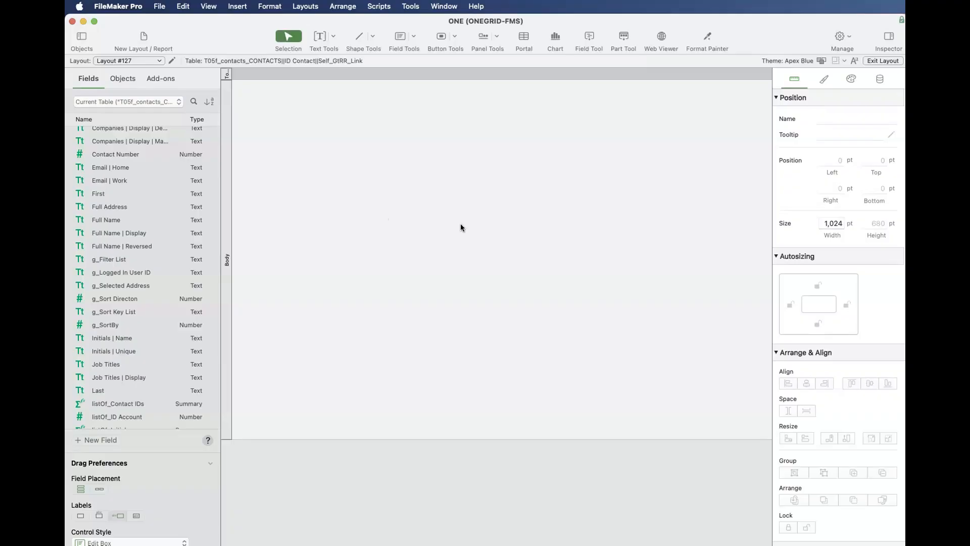
- Reopen the relationships graph and select the entire T05_CONTACTS group with all its table occurrences
key(super+shift+d)
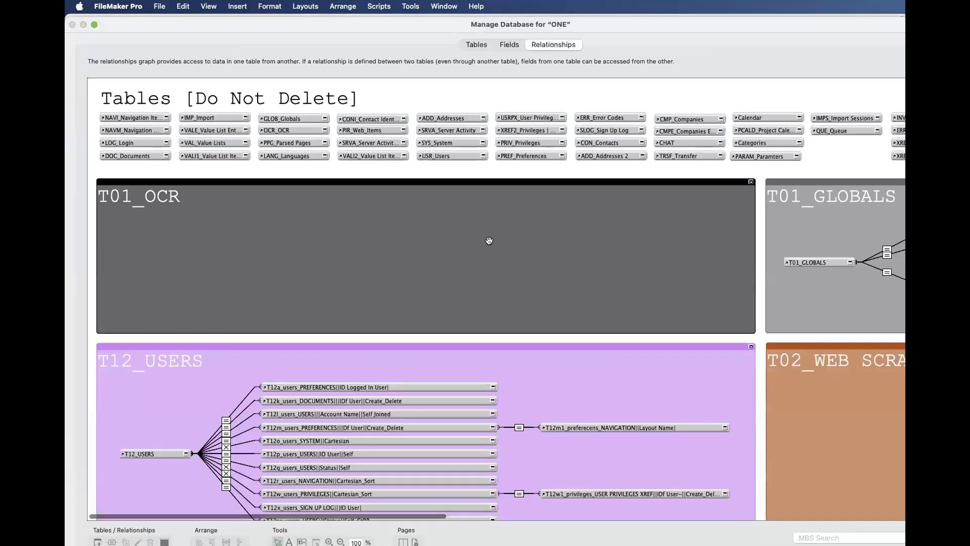
scroll(488, 241, down, 10)
scroll(488, 241, down, 3)
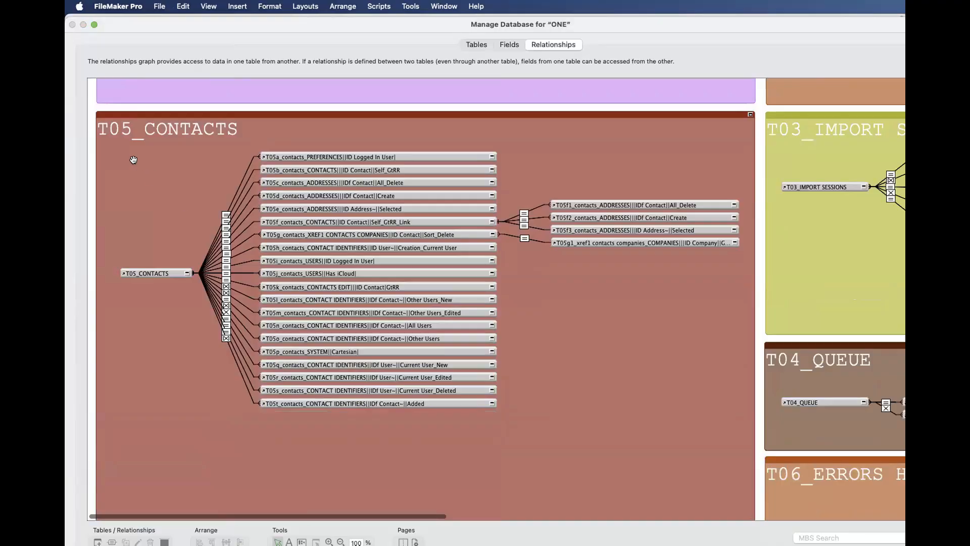
drag(524, 277, 769, 496)
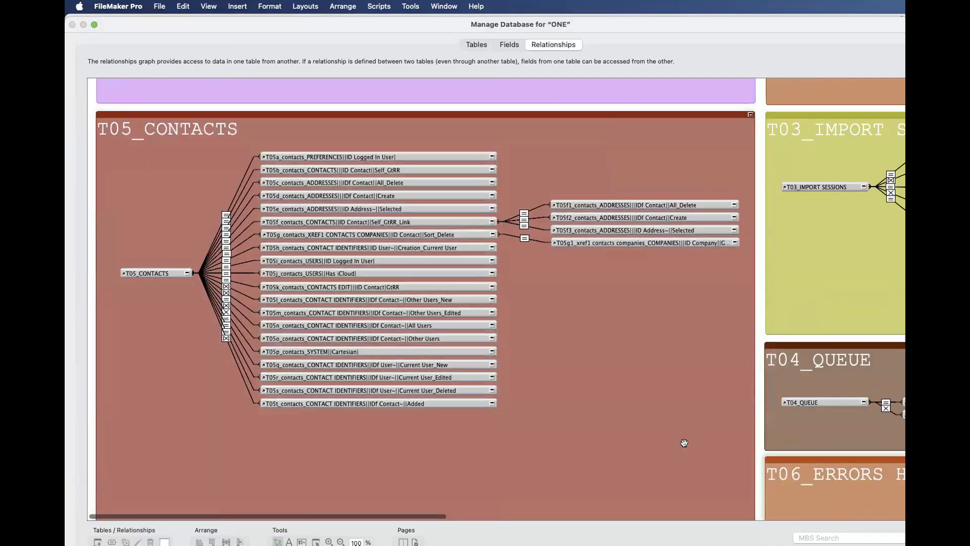
drag(116, 106, 665, 455)
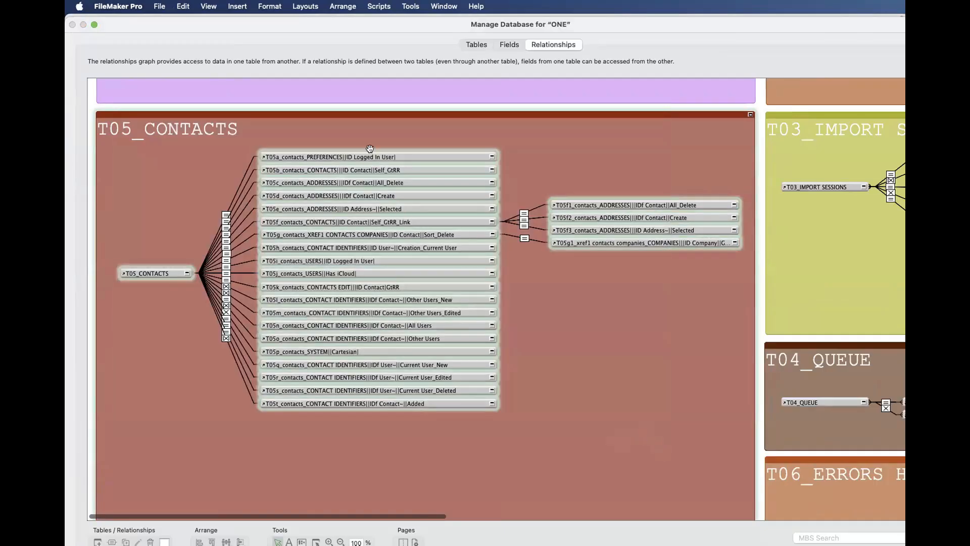
- Highlight the T05_CONTACTS anchor and its directly connected occurrences in turn, and close the database manager, discarding changes
click(161, 272)
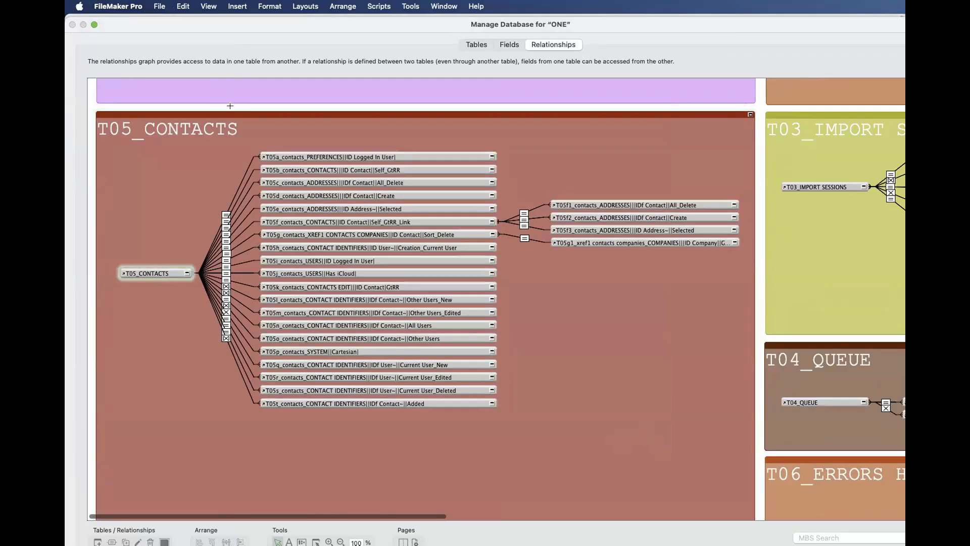
drag(231, 108, 552, 454)
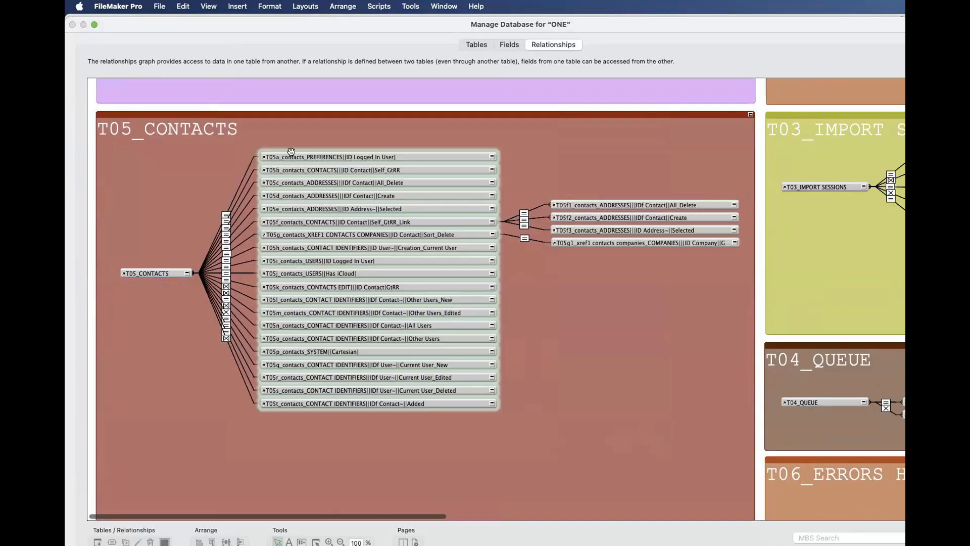
click(205, 184)
click(150, 269)
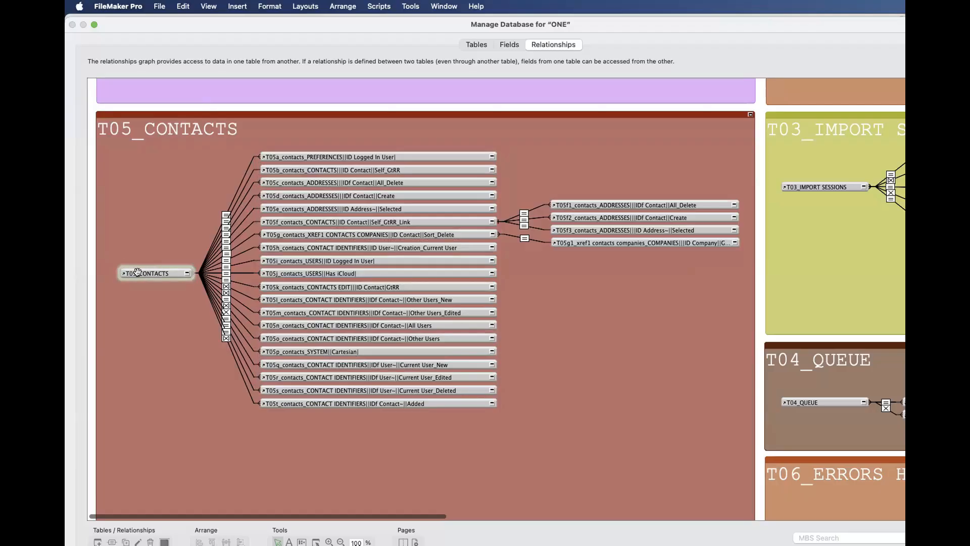
key(Escape)
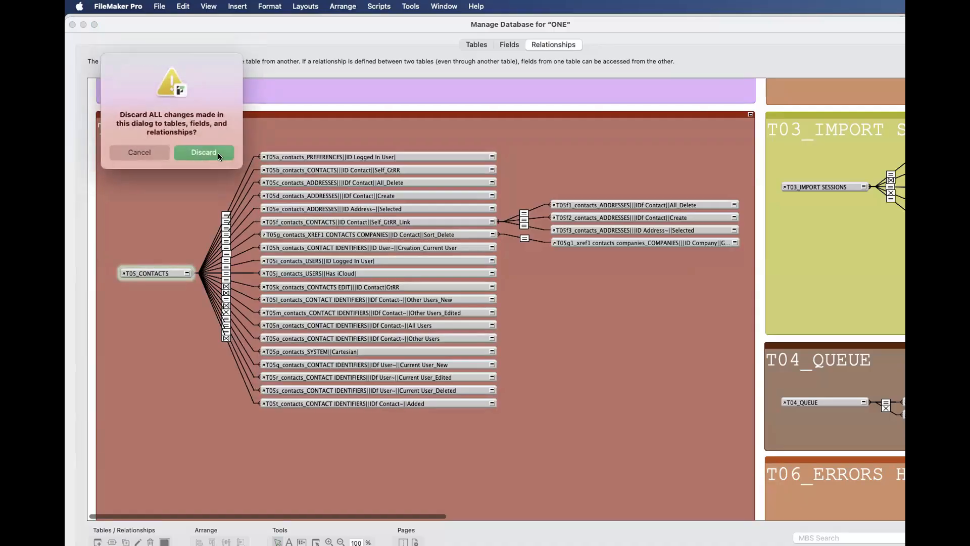
click(218, 156)
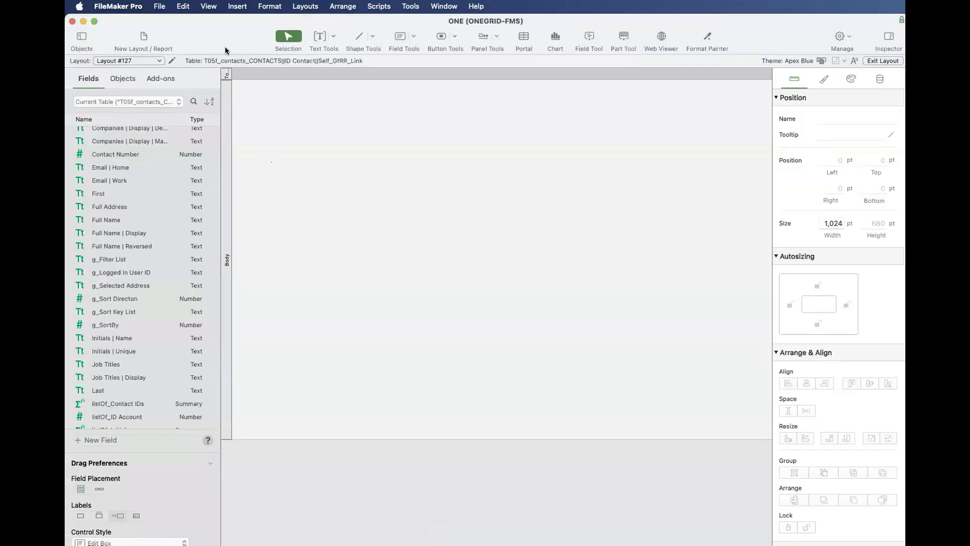
- Delete the Contacts Test and Layout #127 layouts in the layout manager
key(super+shift+l)
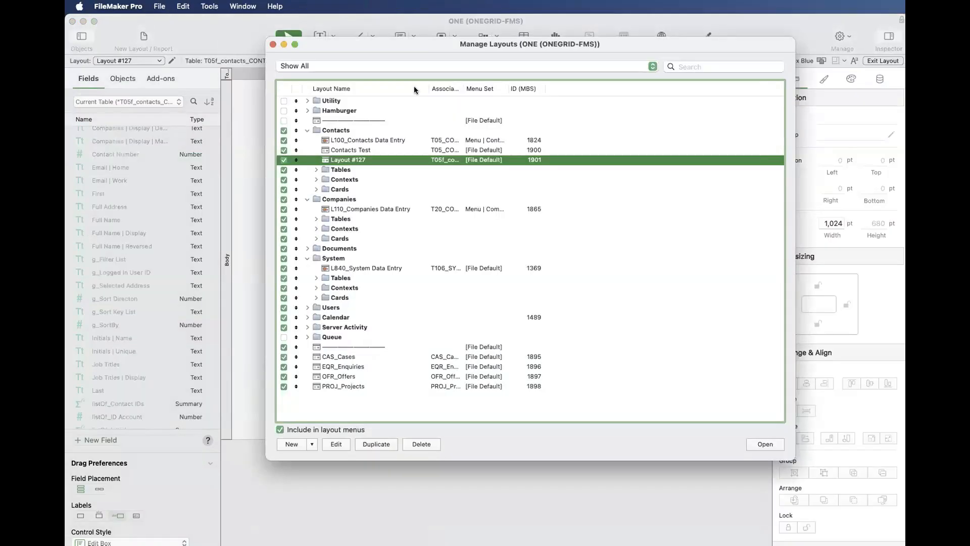
shift+click(346, 150)
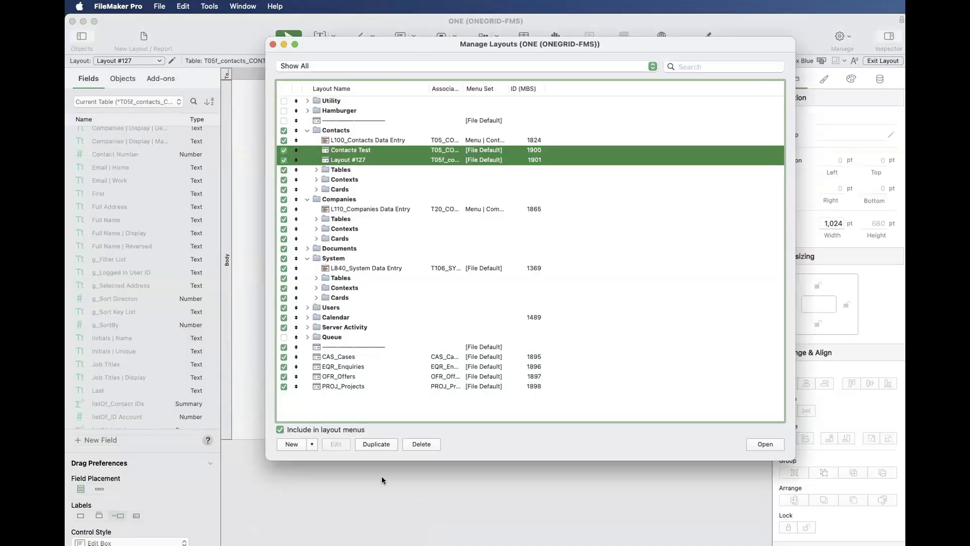
click(408, 448)
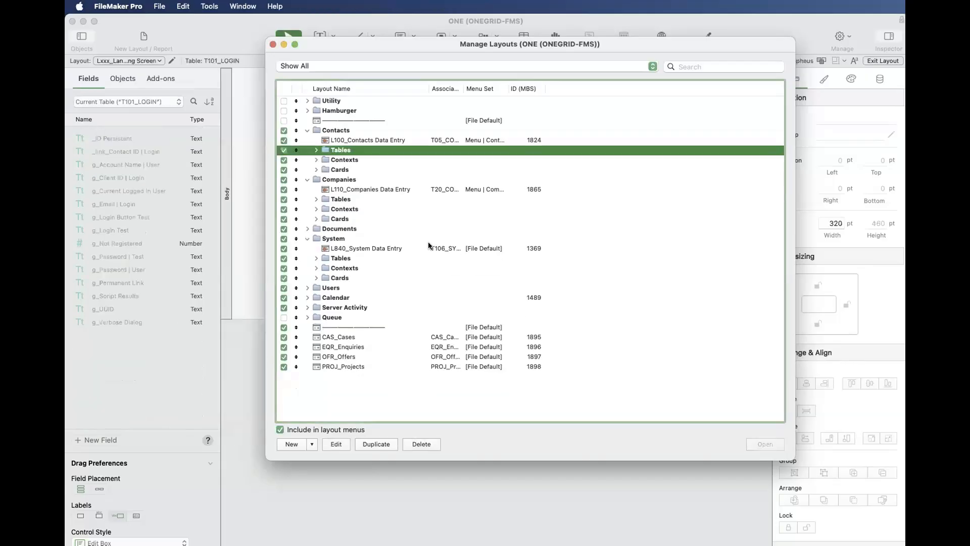
- Select the Contacts, Companies, Documents, System and Users folders together in the layout manager
click(335, 131)
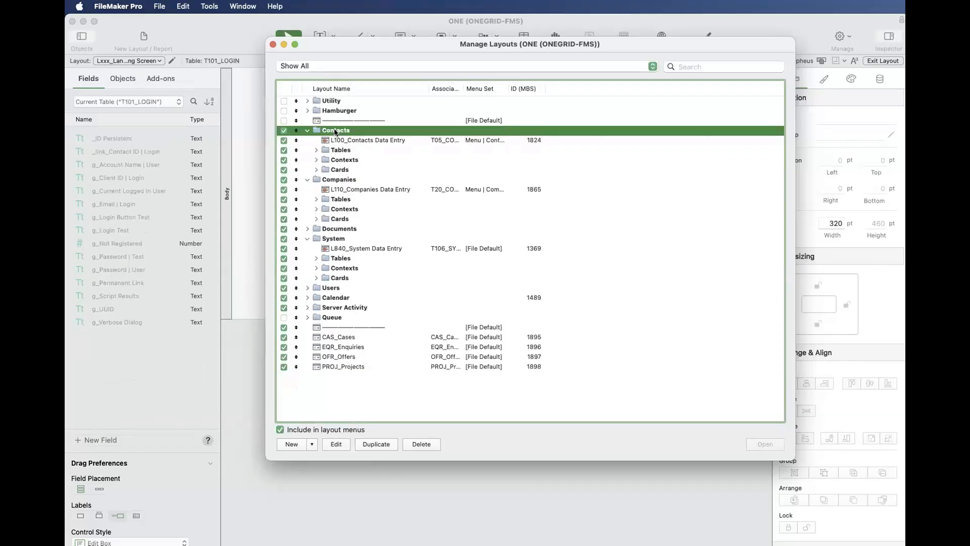
super+click(342, 180)
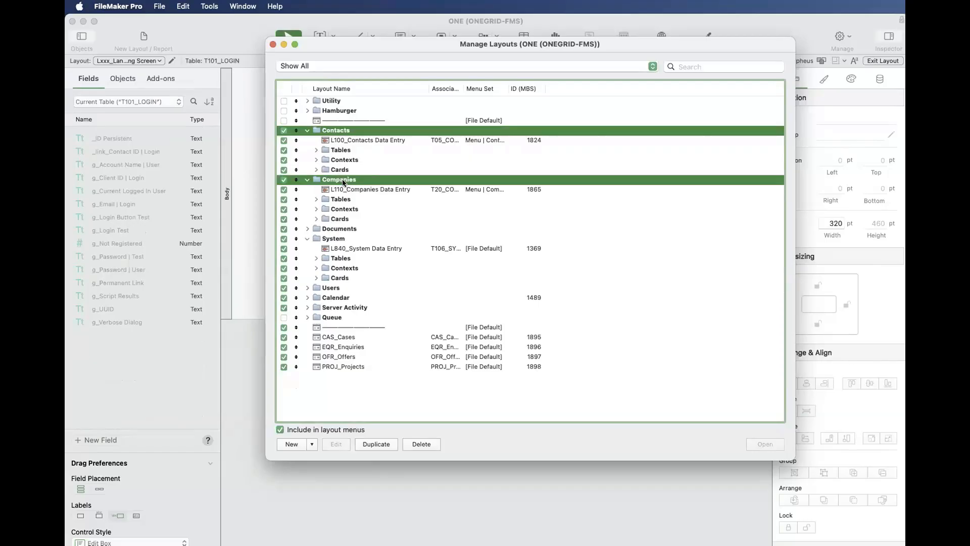
super+click(349, 229)
super+click(347, 240)
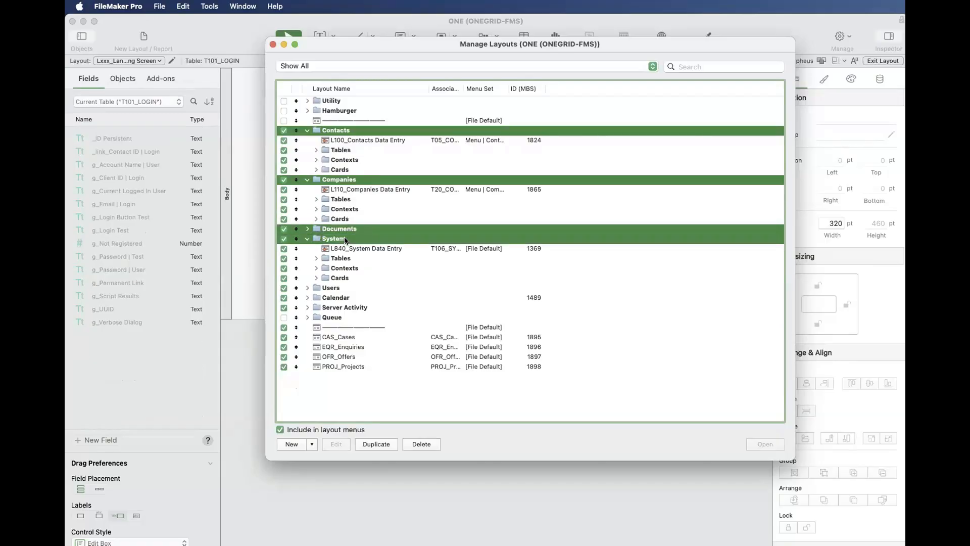
super+click(341, 286)
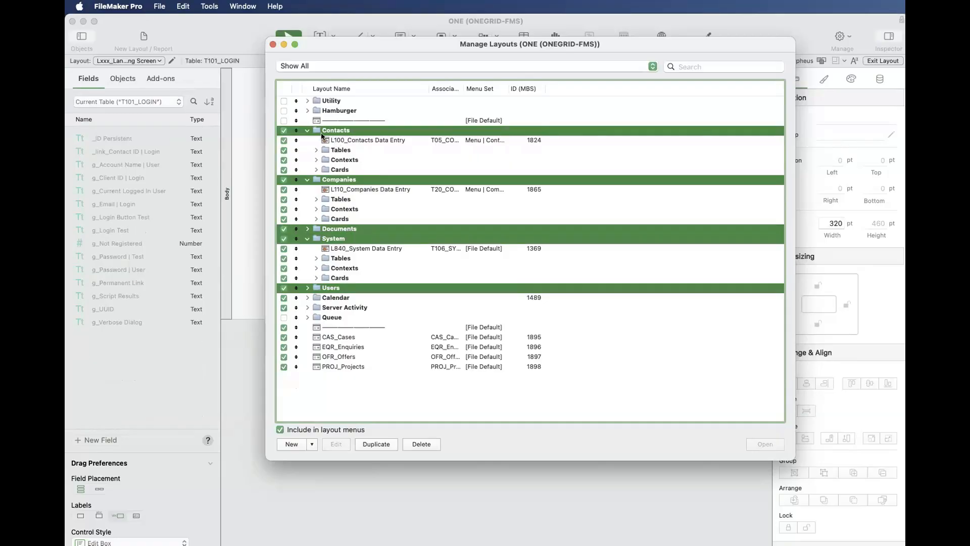
- Compare the layout folders with the T06_CONTACTS EDIT and T20_COMPANIES groups in the relationships graph, and return to the layout manager
key(super+shift+d)
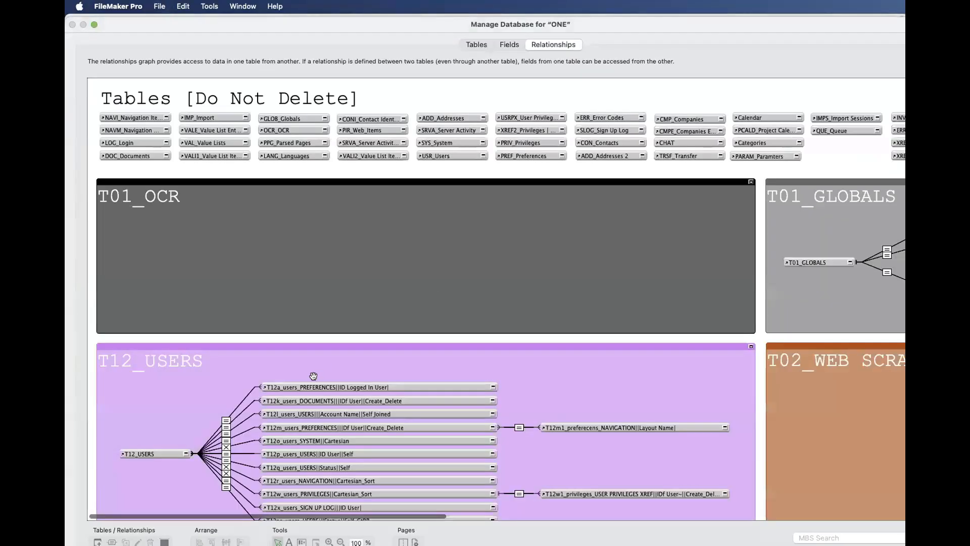
click(313, 374)
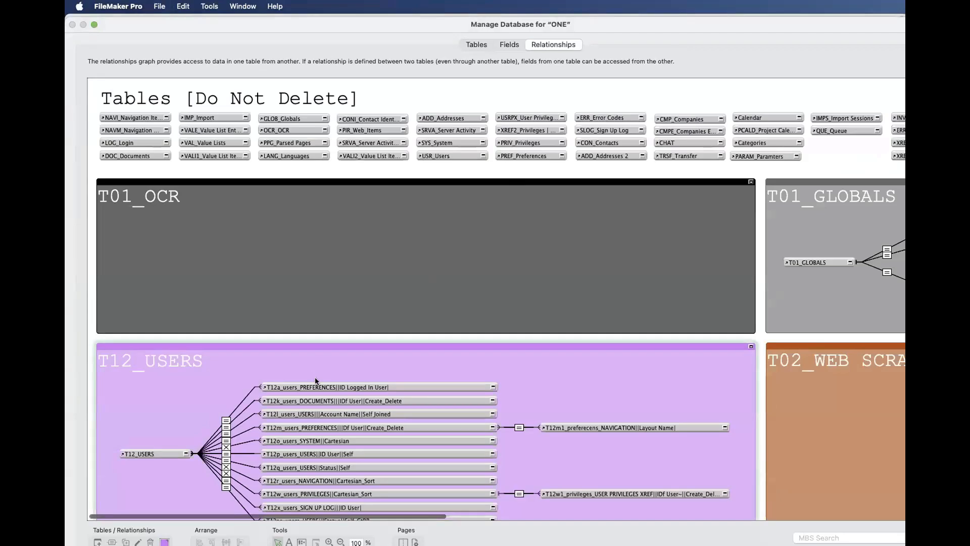
scroll(315, 380, down, 6)
scroll(177, 344, down, 8)
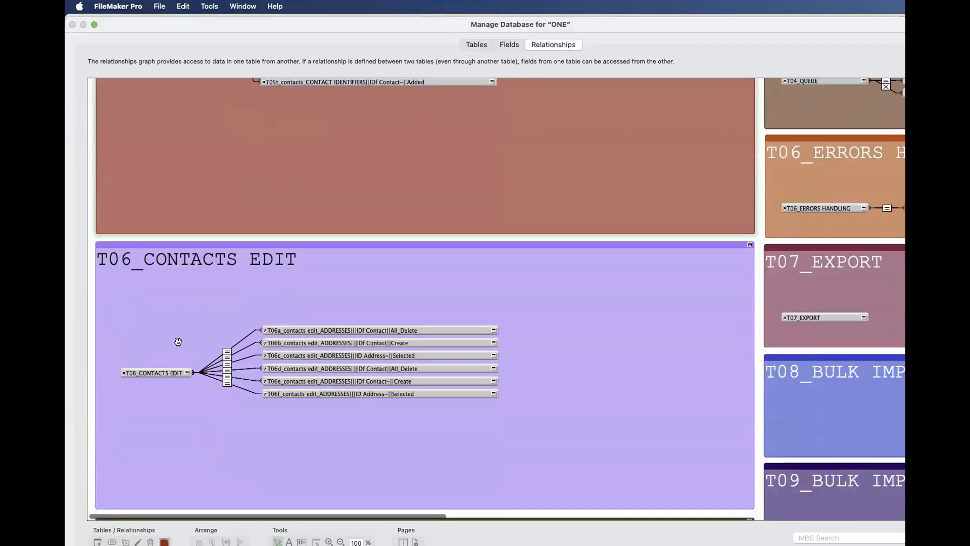
scroll(178, 342, down, 10)
scroll(184, 346, up, 4)
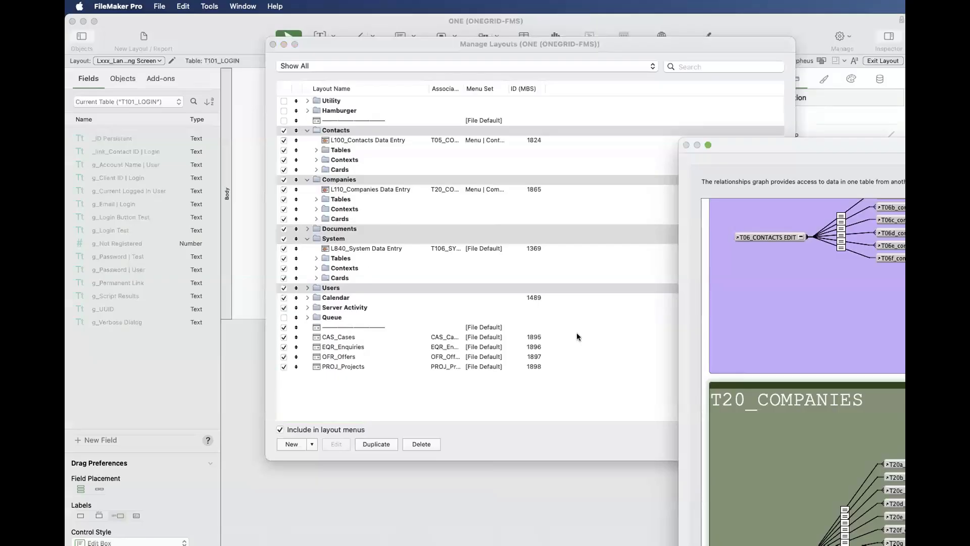
scroll(896, 327, down, 4)
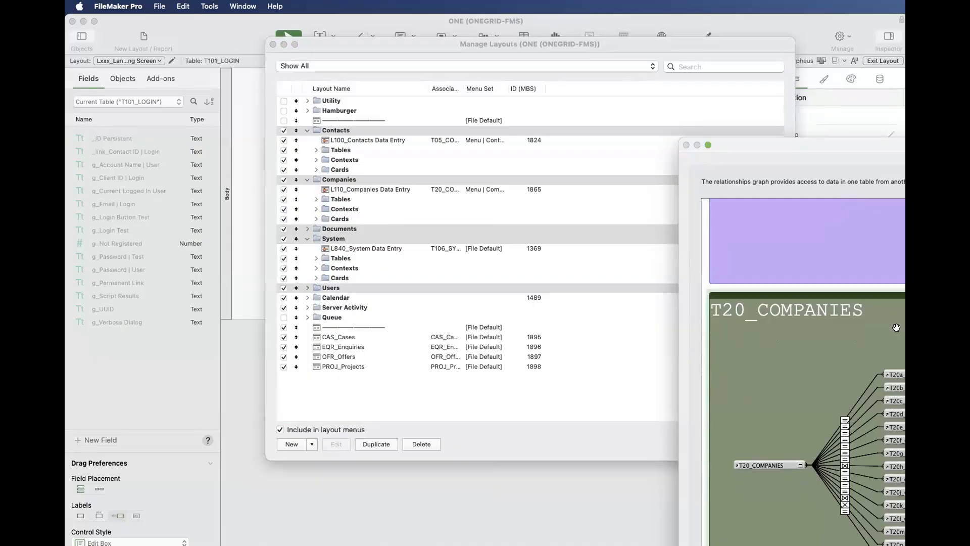
click(668, 142)
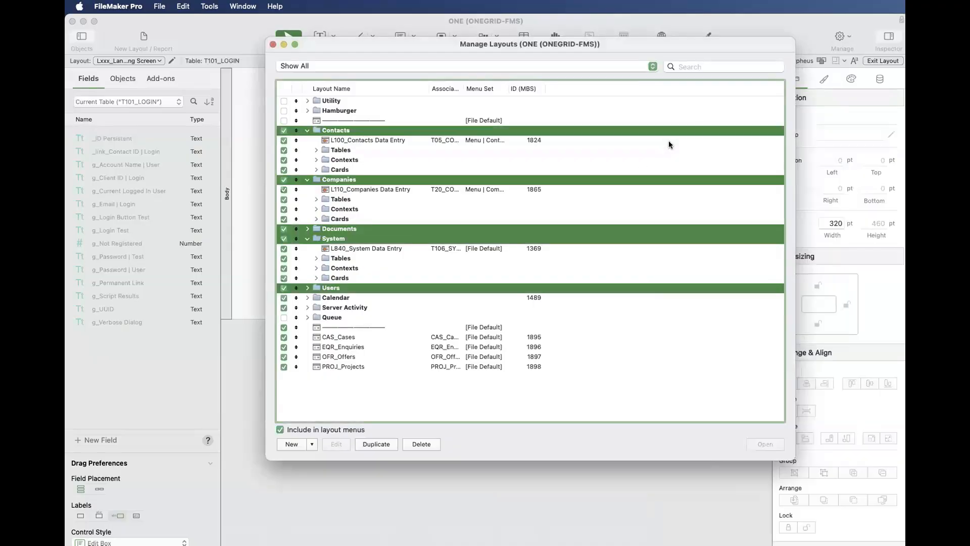
- Collapse the Contacts, Companies and System folders in the layout list, and highlight the Companies and Documents folders in turn
click(341, 121)
click(344, 131)
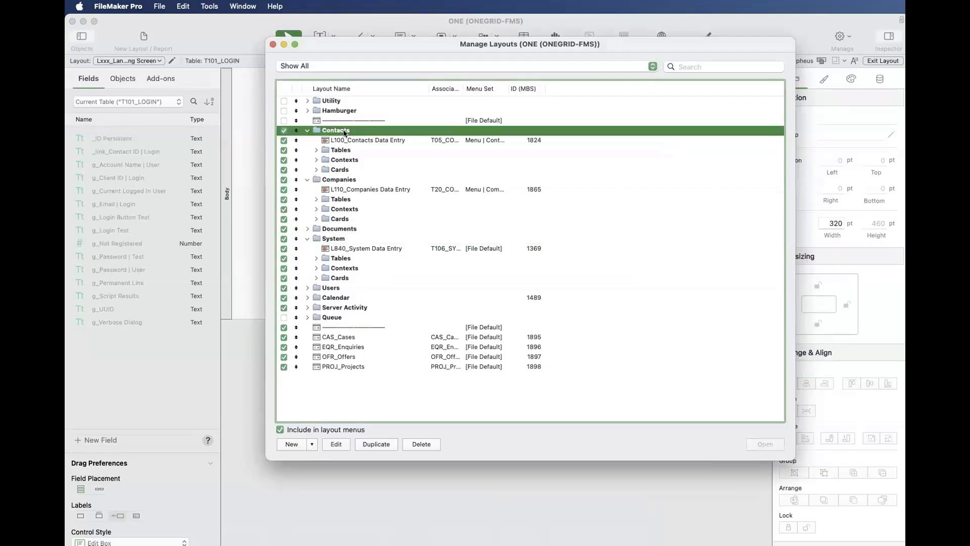
click(307, 131)
click(307, 140)
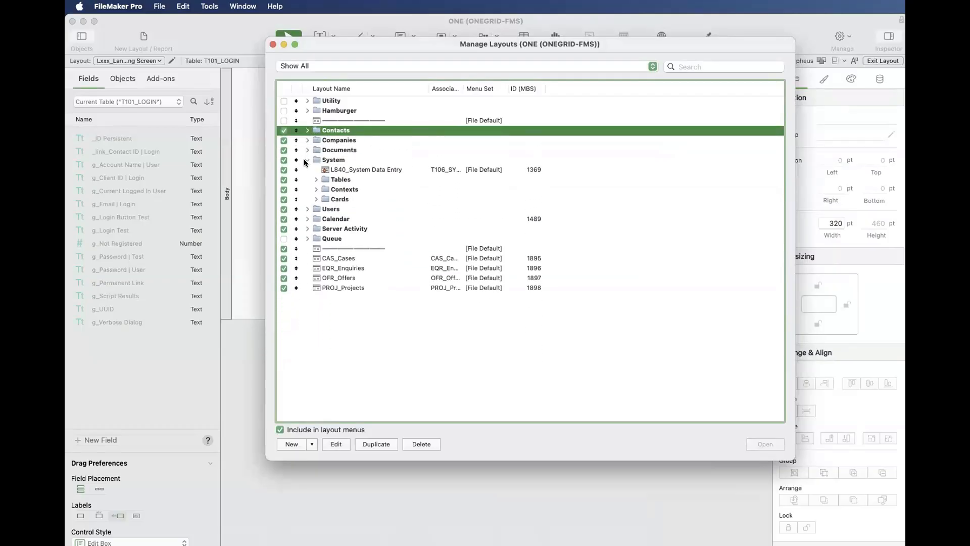
click(307, 160)
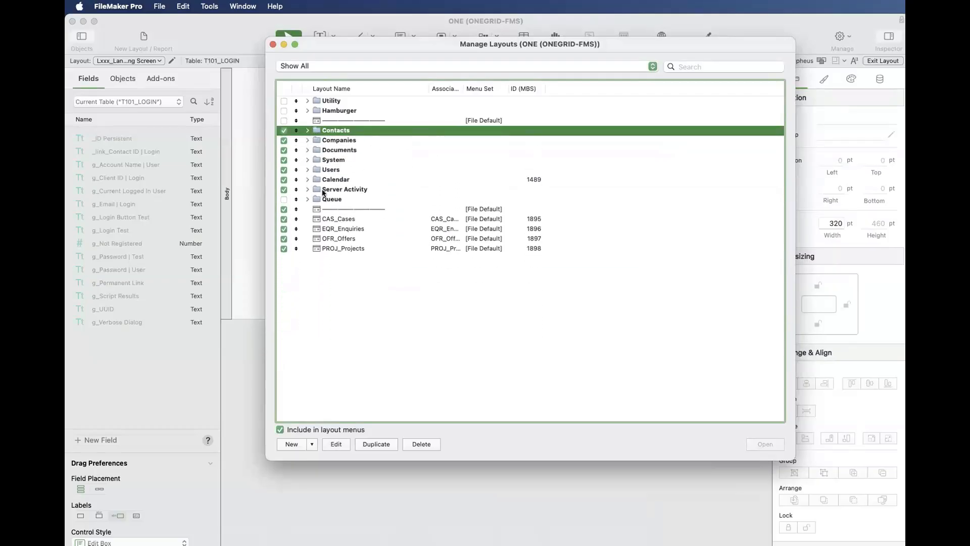
click(317, 140)
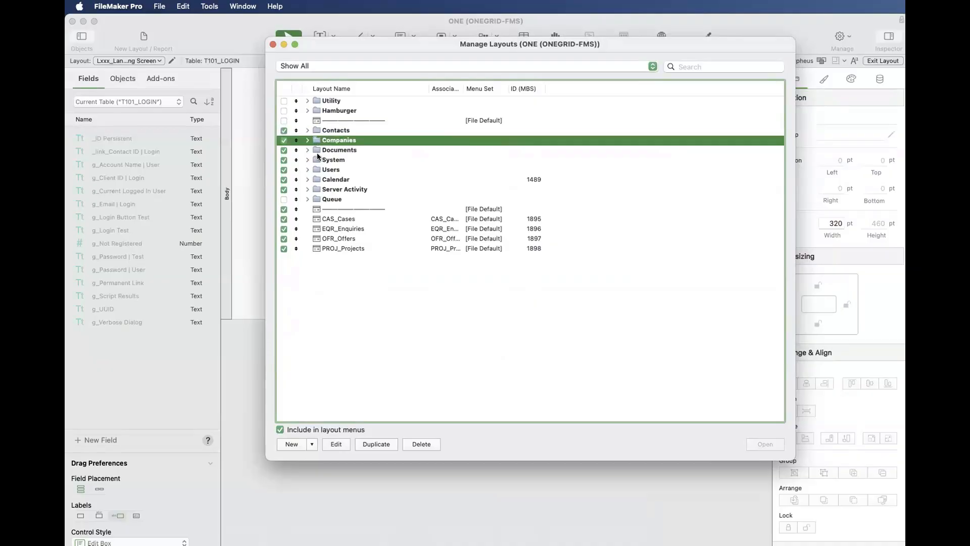
click(313, 148)
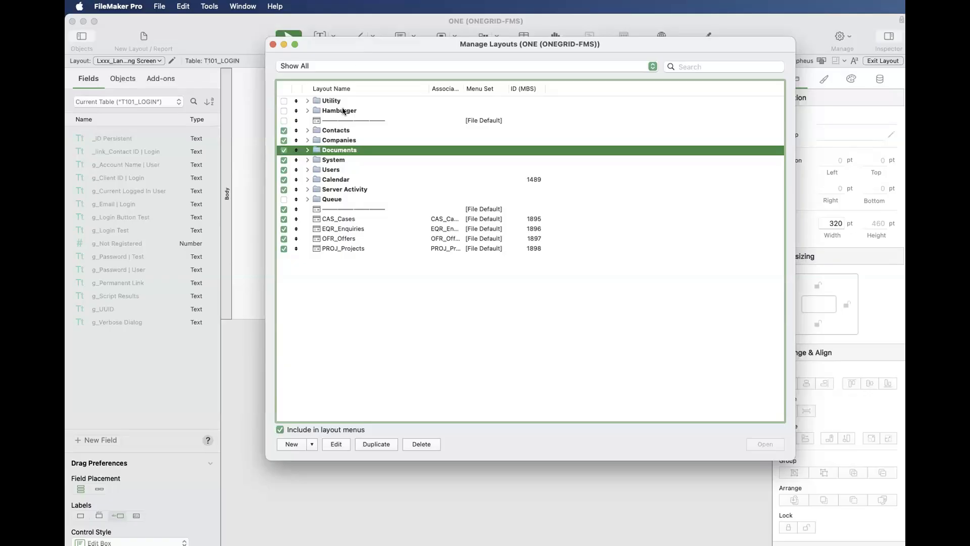
- Expand the Contacts folder, select L100_Contacts Data Entry, and widen the Associated Table column to fit full table occurrence names
click(306, 130)
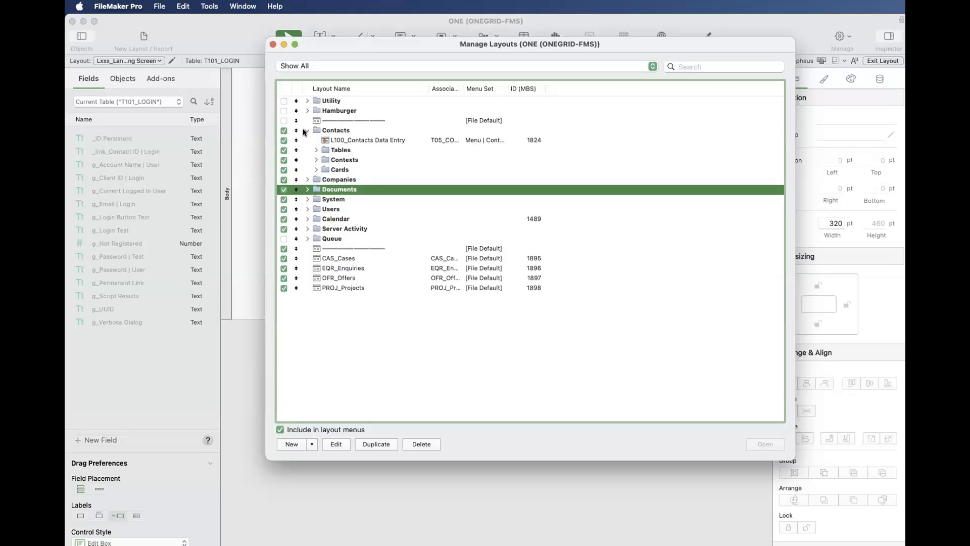
click(381, 141)
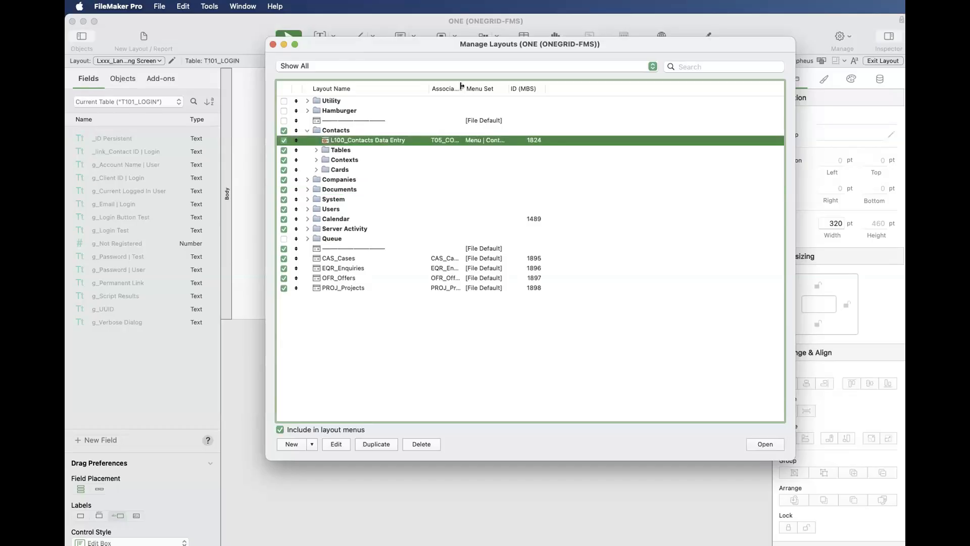
drag(464, 88, 580, 89)
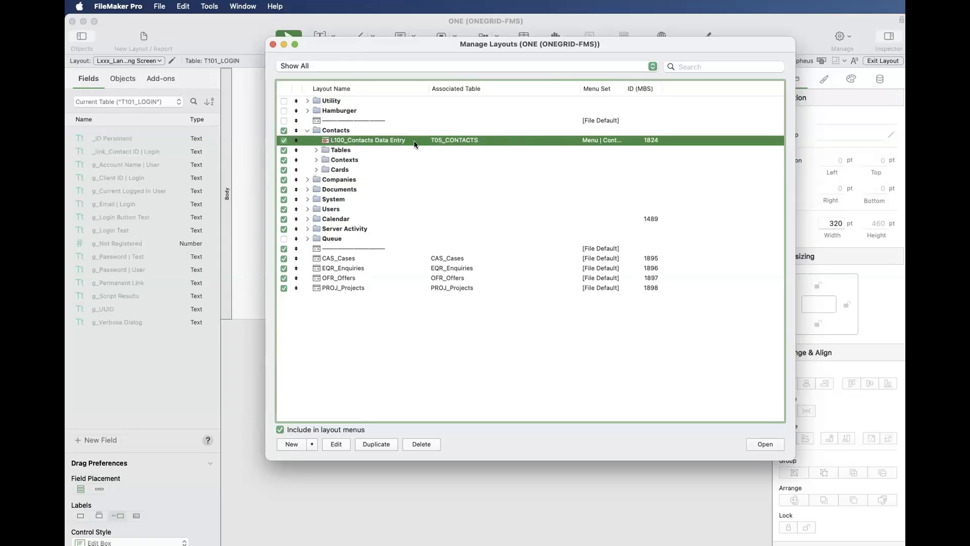
- Expand the Companies, Documents and System folders and check the associated table of L110_Companies, L600_Document and L840_System Data Entry
click(306, 179)
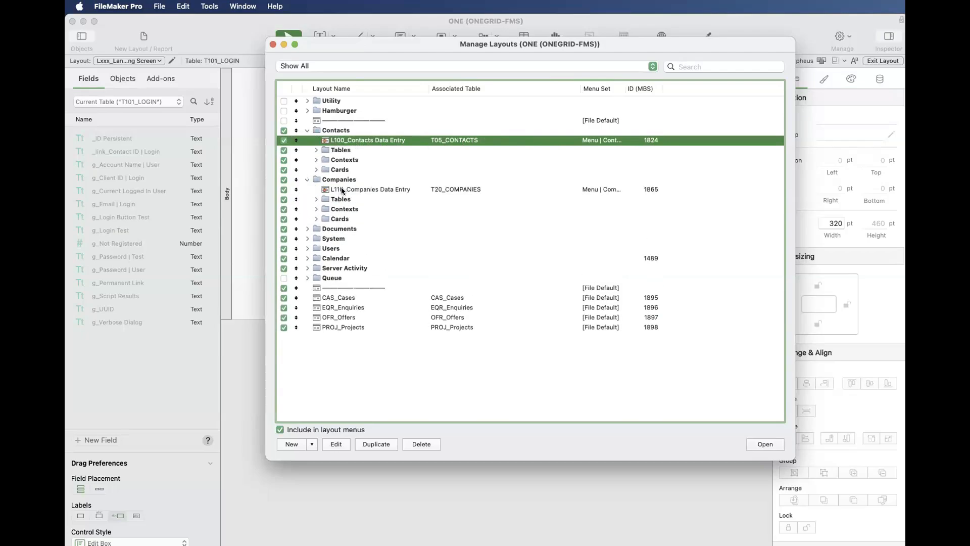
click(371, 190)
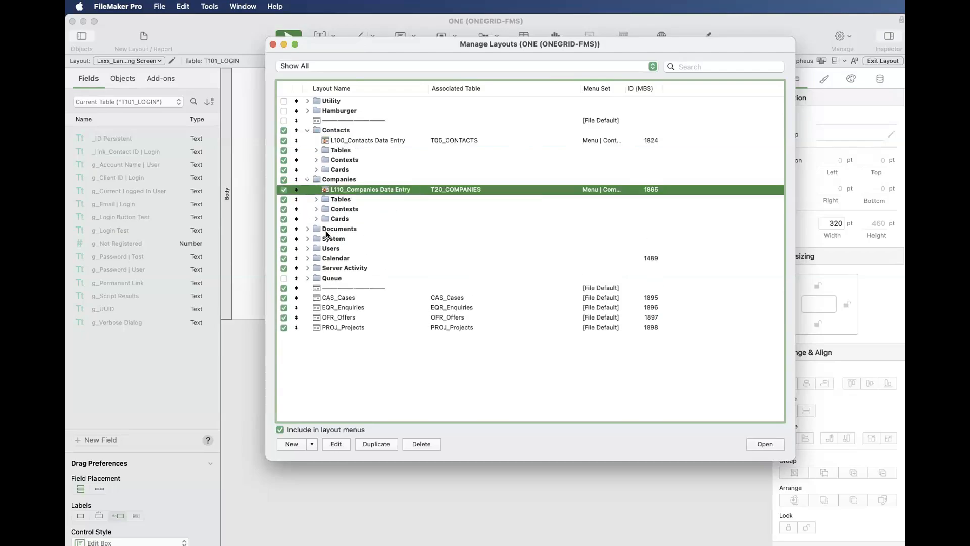
click(307, 229)
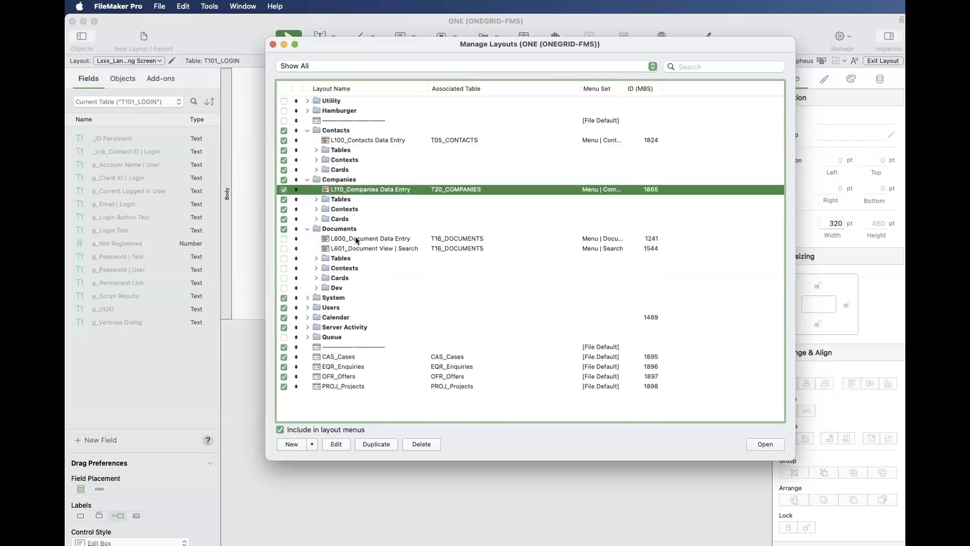
click(408, 239)
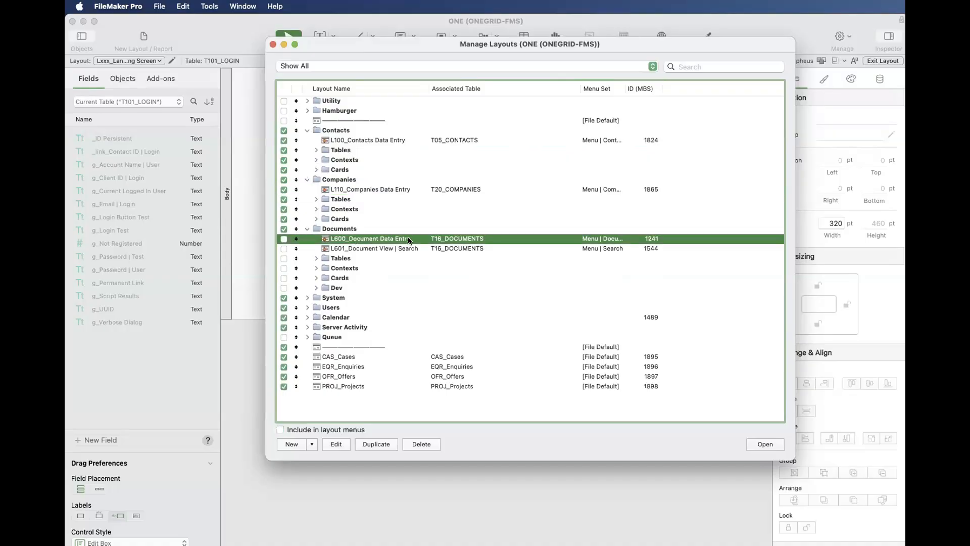
click(307, 296)
click(351, 306)
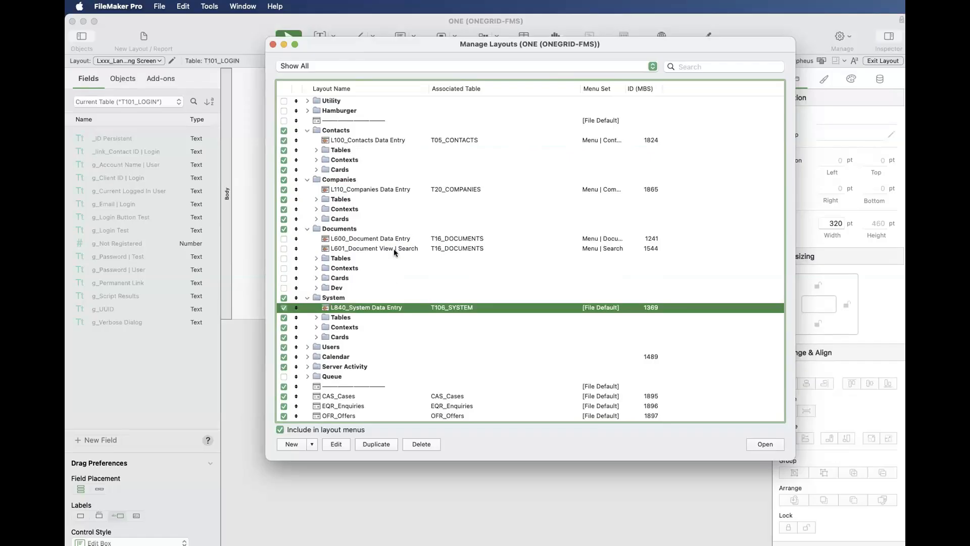
scroll(373, 313, down, 1)
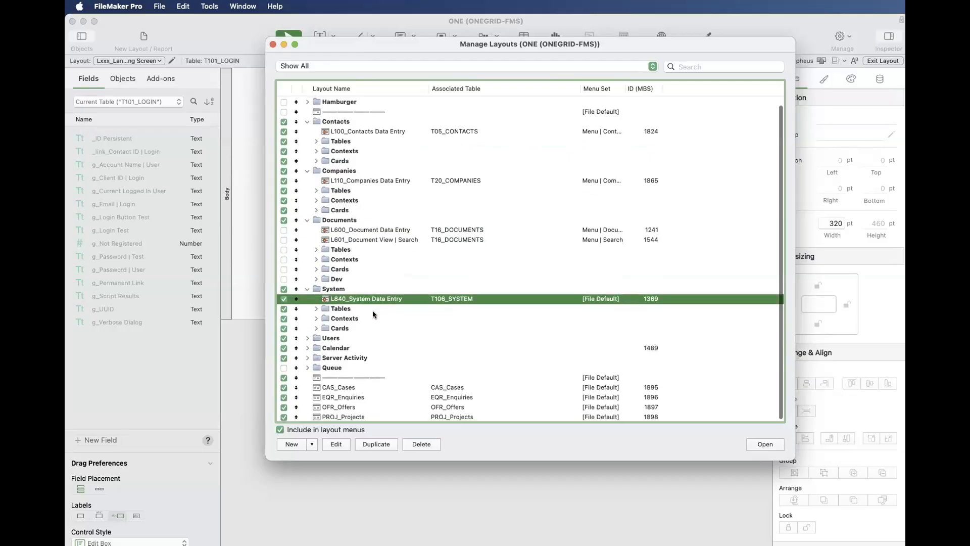
scroll(373, 313, up, 1)
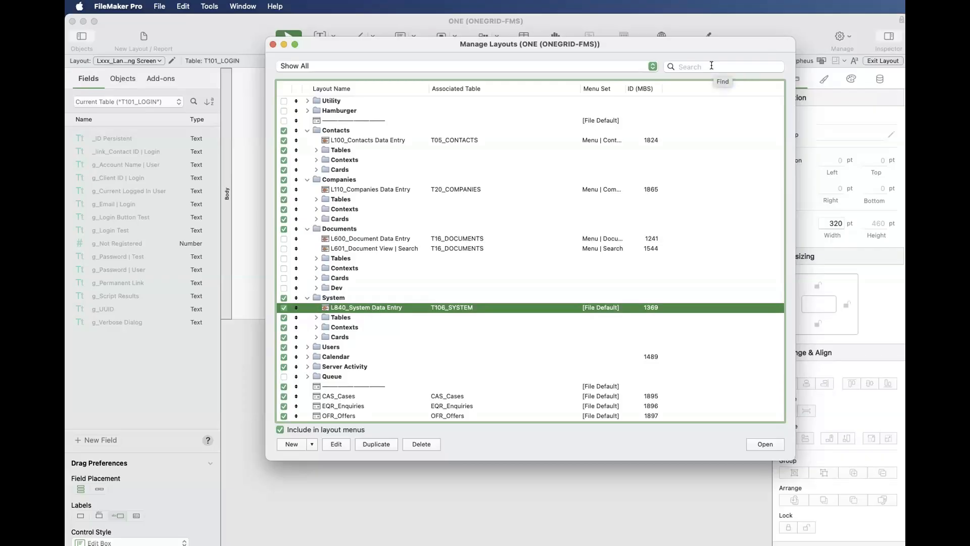
- Open the L100_Contacts Data Entry layout in its own window, show its status toolbar, and reposition the window
click(366, 140)
click(762, 444)
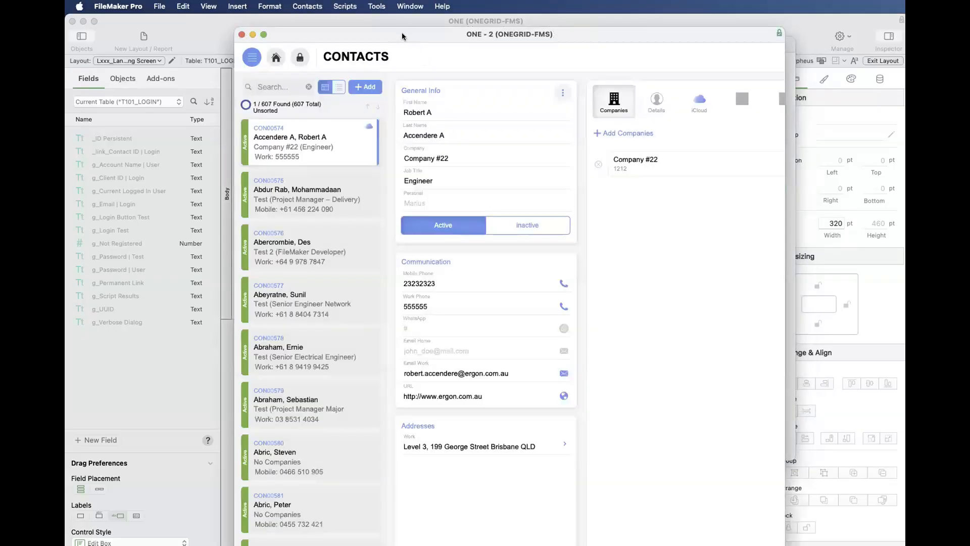
drag(402, 32, 427, 103)
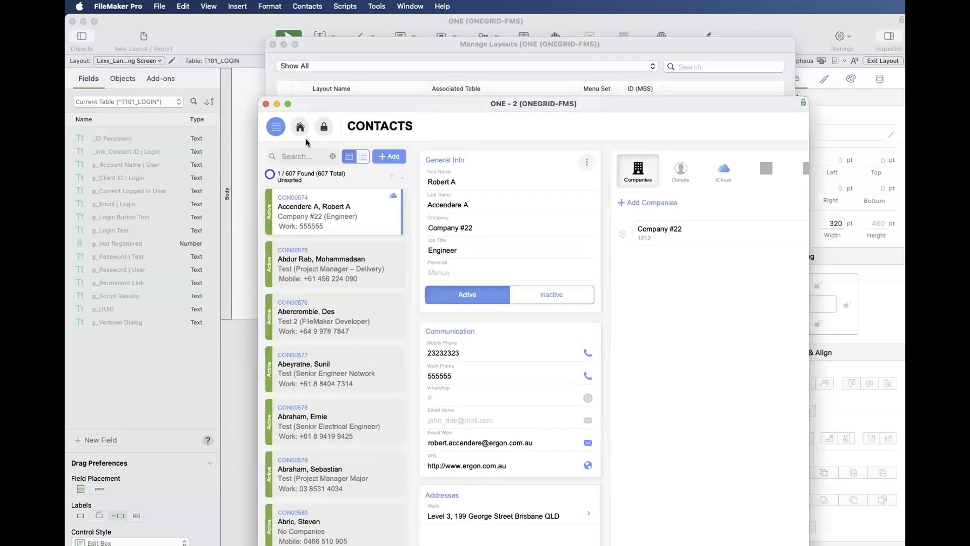
key(alt+super+s)
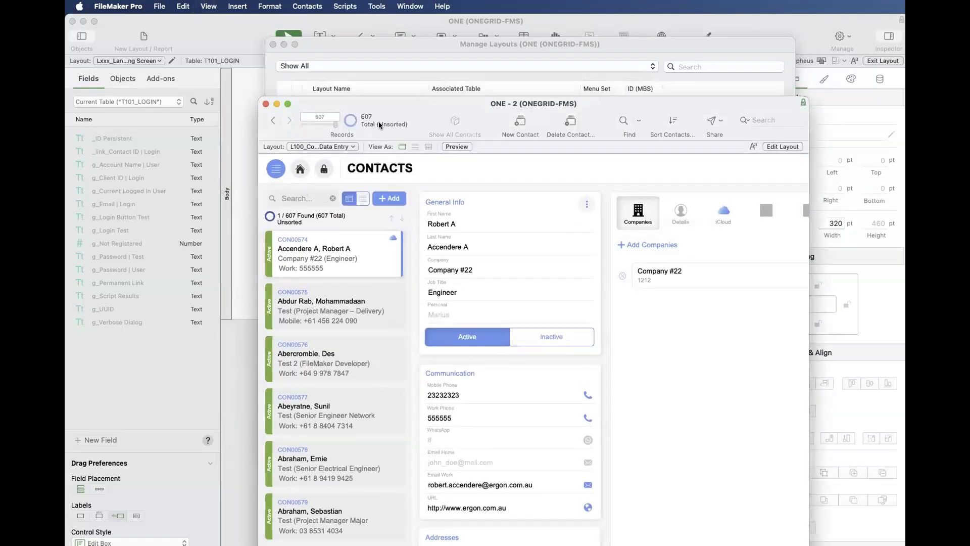
drag(390, 106, 379, 52)
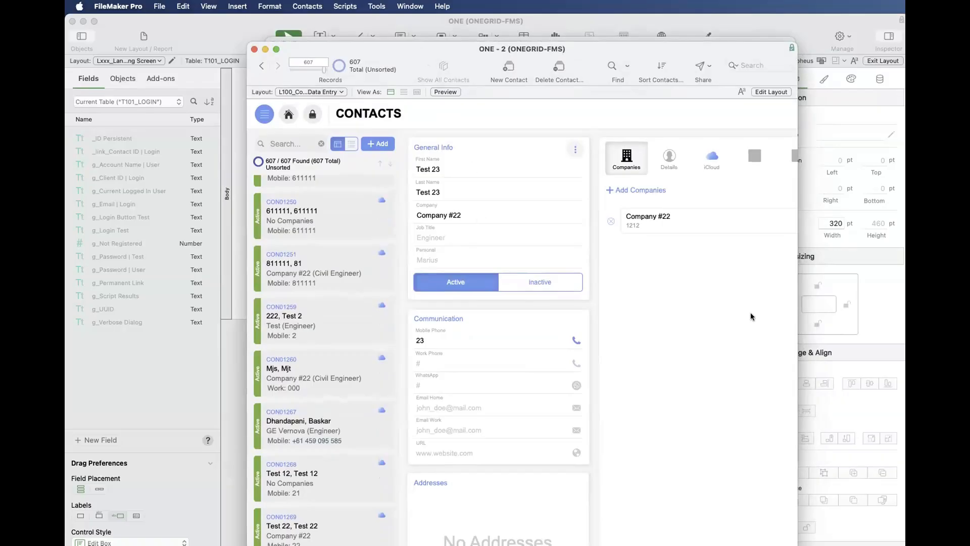
- Return to the layout manager and enlarge its window so the whole layout list fits
key(super+shift+l)
click(549, 200)
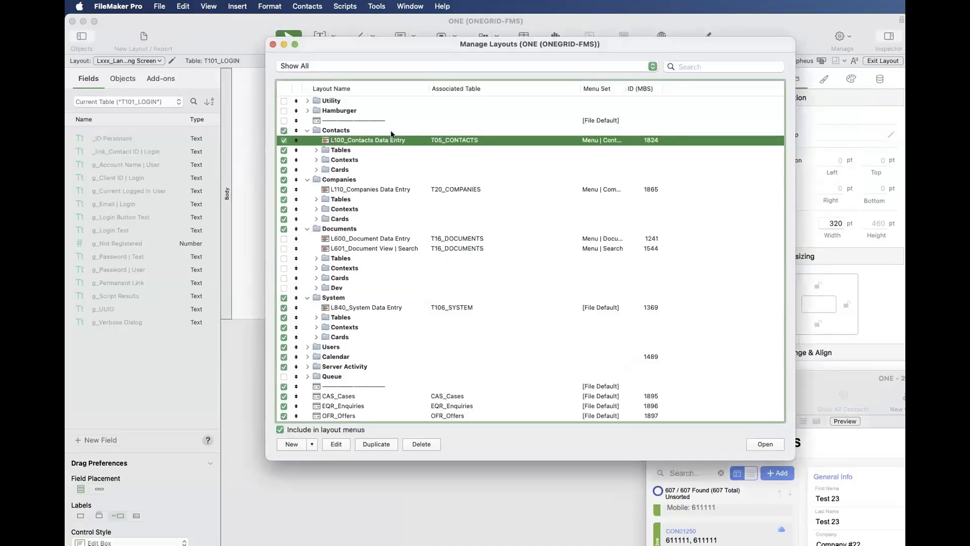
drag(384, 44, 330, 49)
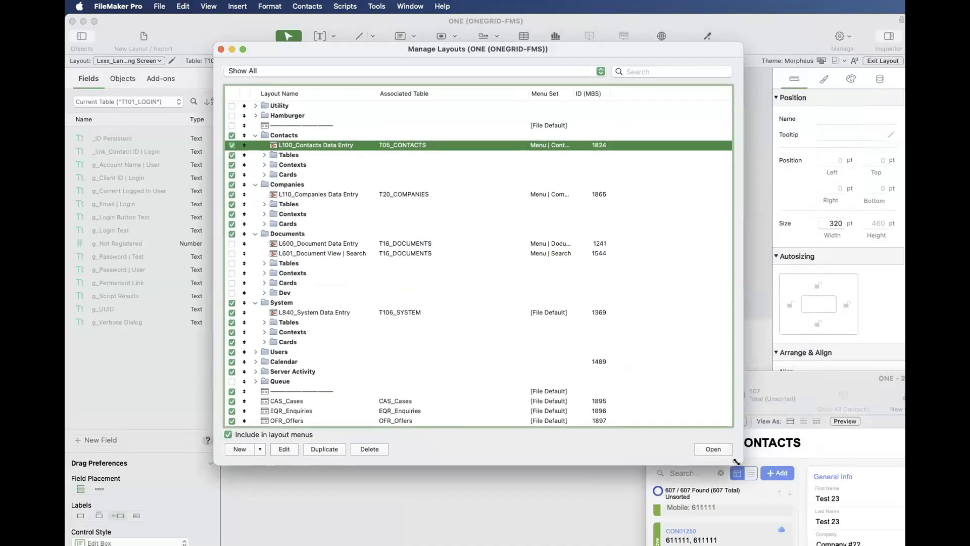
drag(739, 466, 794, 530)
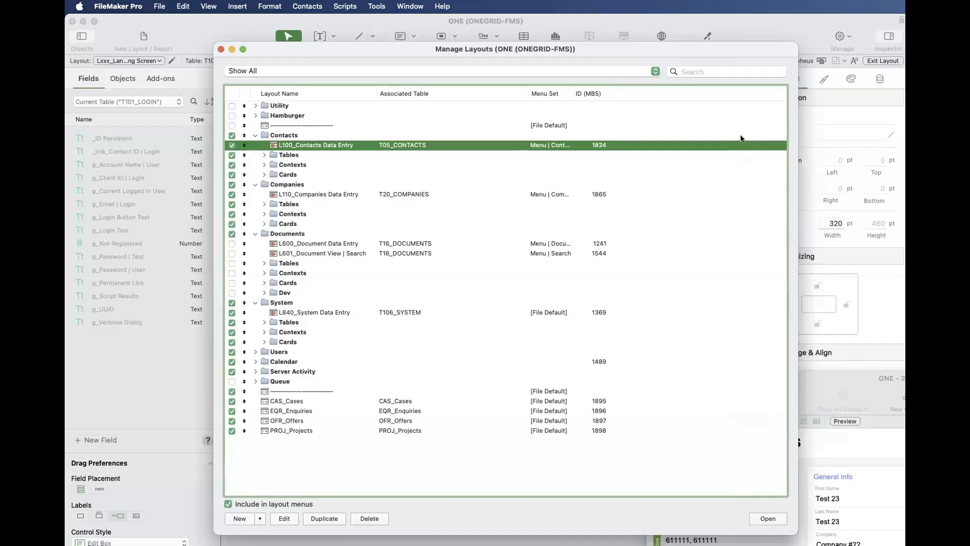
- Filter the layout list by searching for "Data Entry"
click(710, 69)
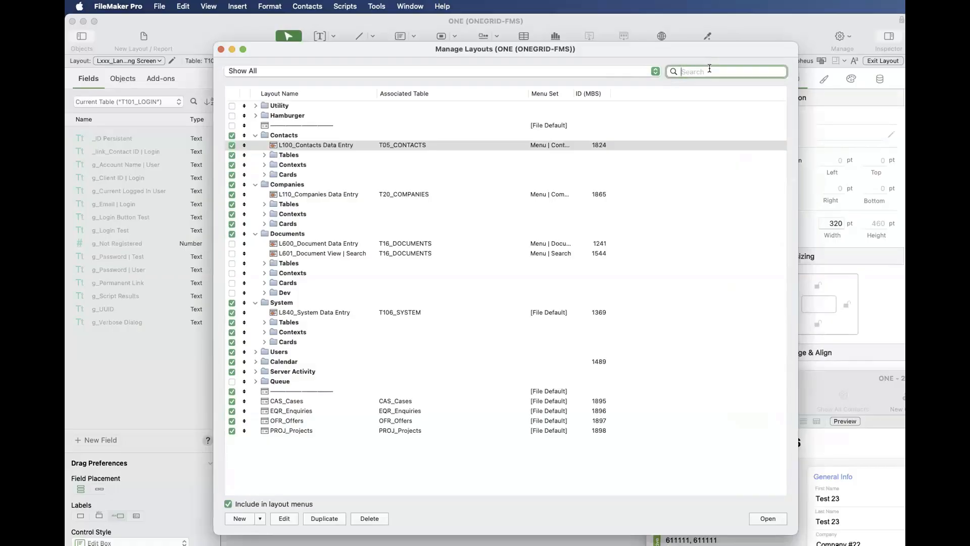
text(Data En)
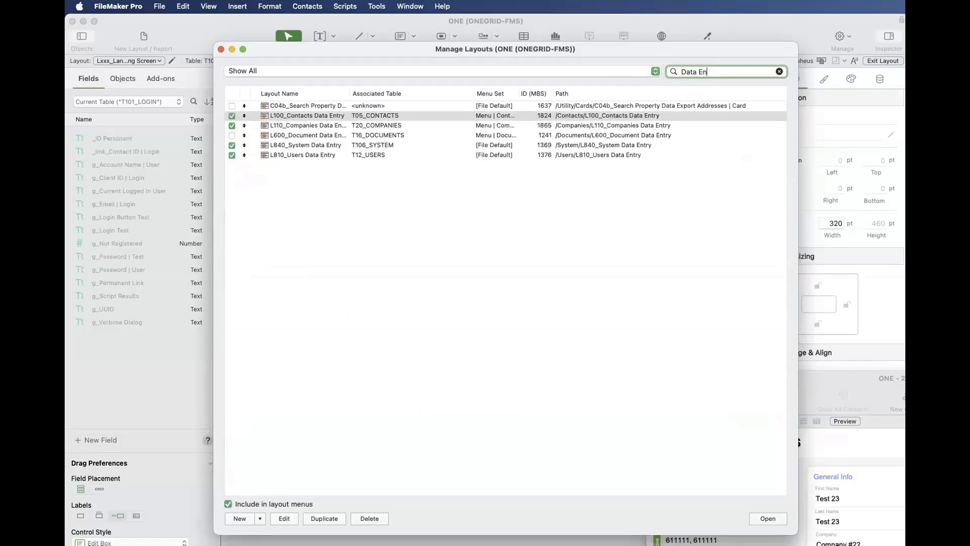
text(try)
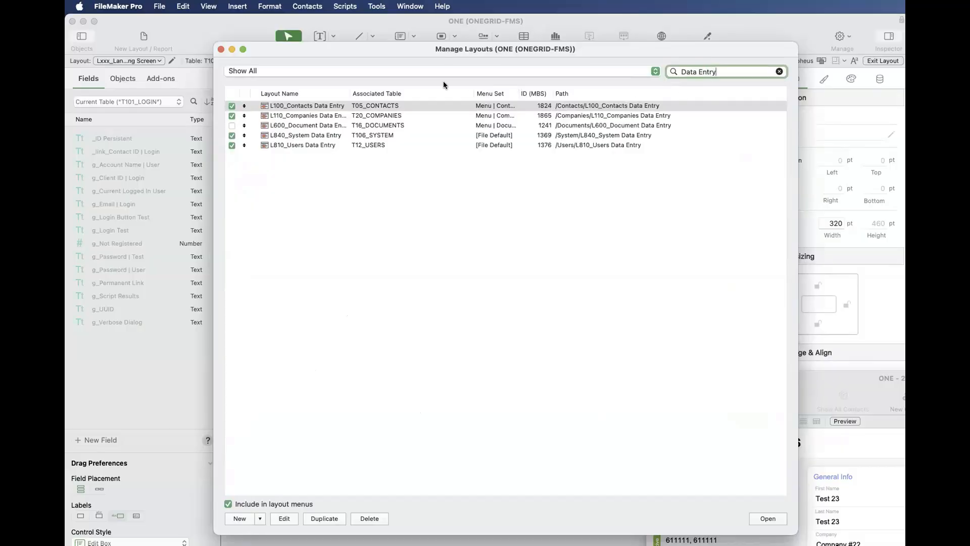
- Widen the Layout Name column so the full names fit, and clear the Data Entry search filter
drag(349, 94, 418, 95)
click(439, 221)
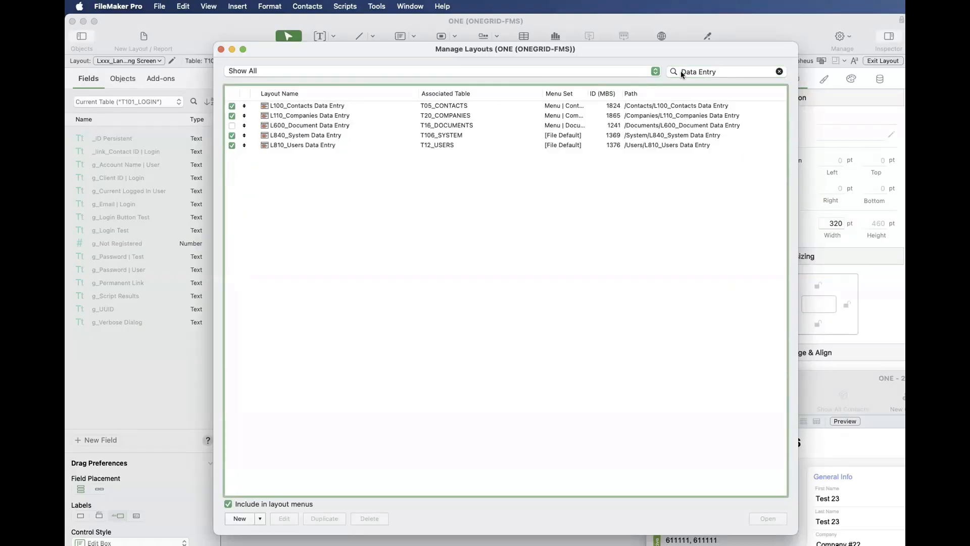
click(778, 71)
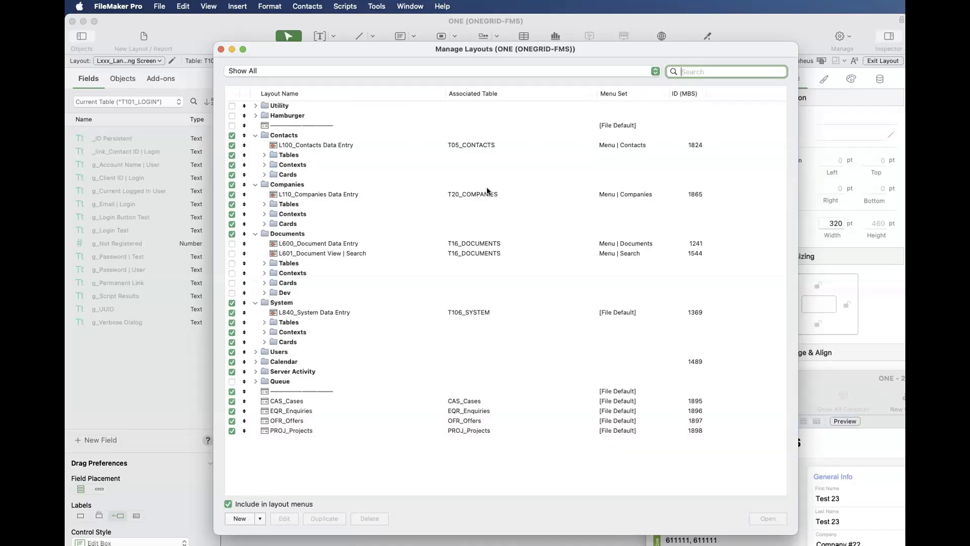
- Select the L100_Contacts, L110_Companies, L600_Document and L840_System Data Entry layouts together to compare them across their folders
click(320, 144)
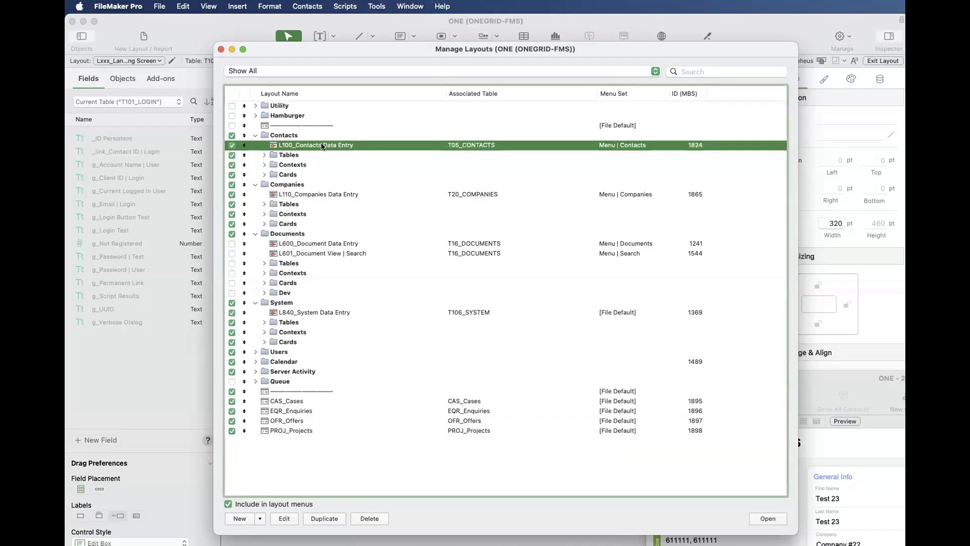
super+click(344, 194)
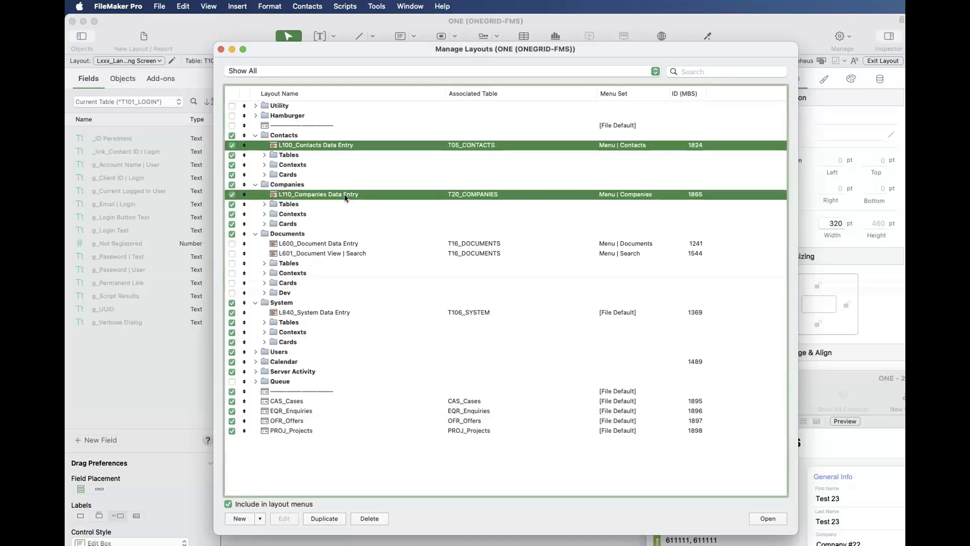
super+click(345, 244)
super+click(342, 312)
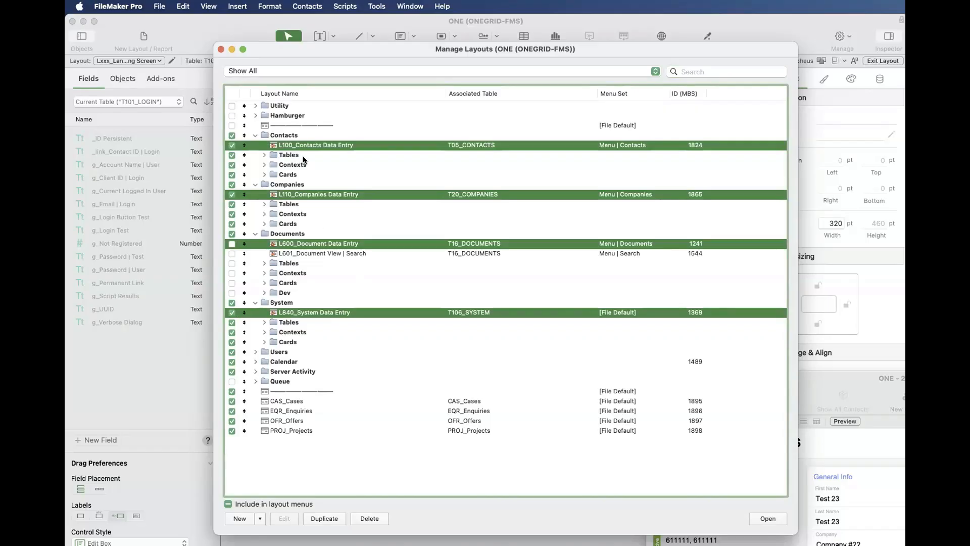
- Examine the Companies folder and the contents of its Tables, Contexts and Cards subfolders, collapsing each again
click(301, 185)
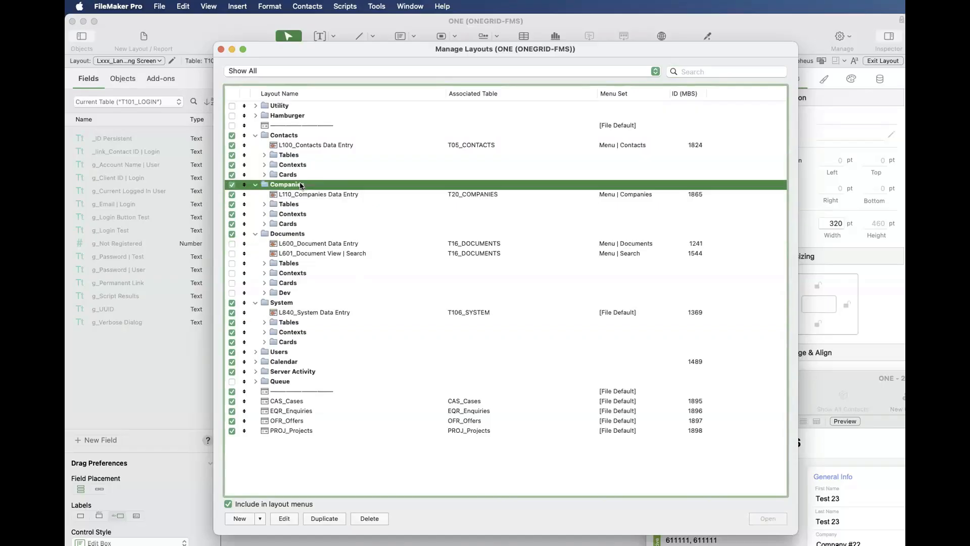
click(290, 145)
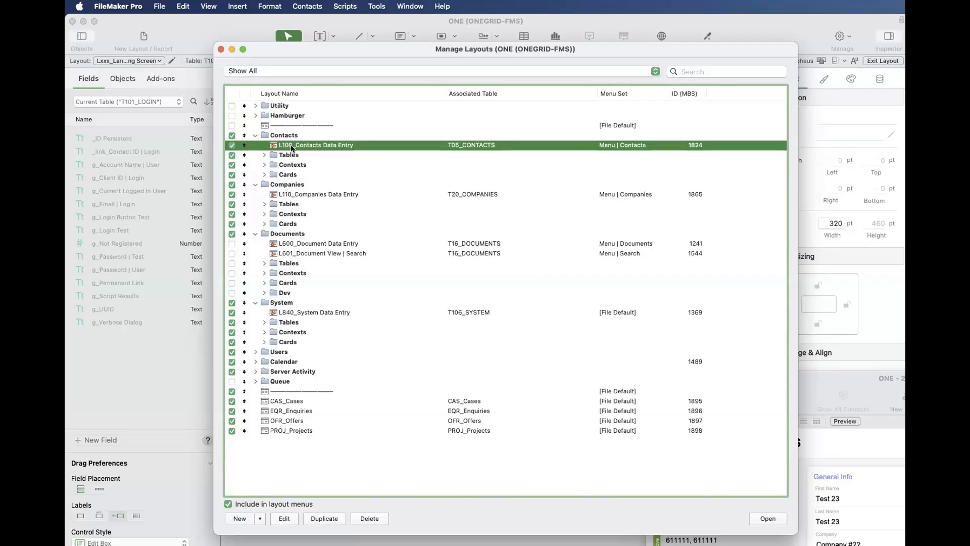
click(262, 195)
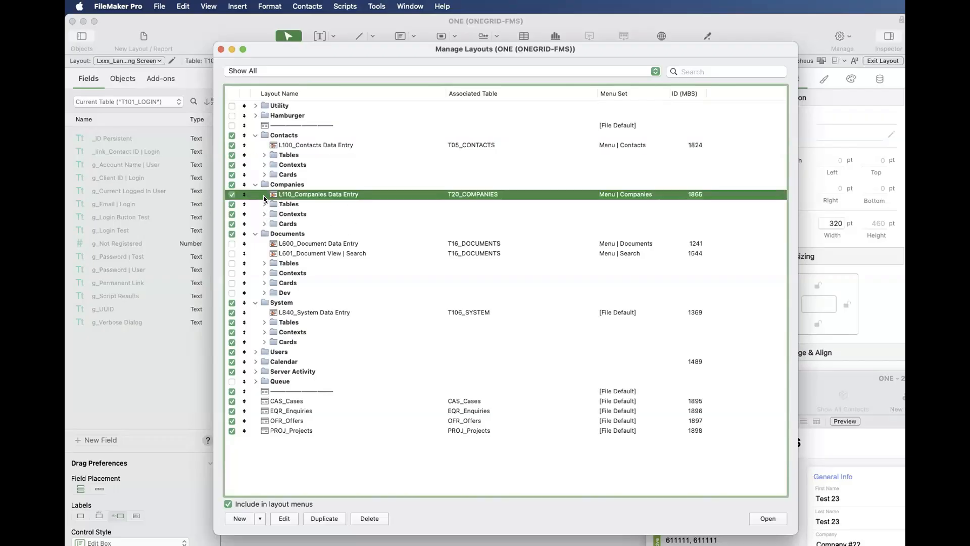
click(263, 204)
click(263, 204)
click(264, 214)
click(264, 214)
click(264, 223)
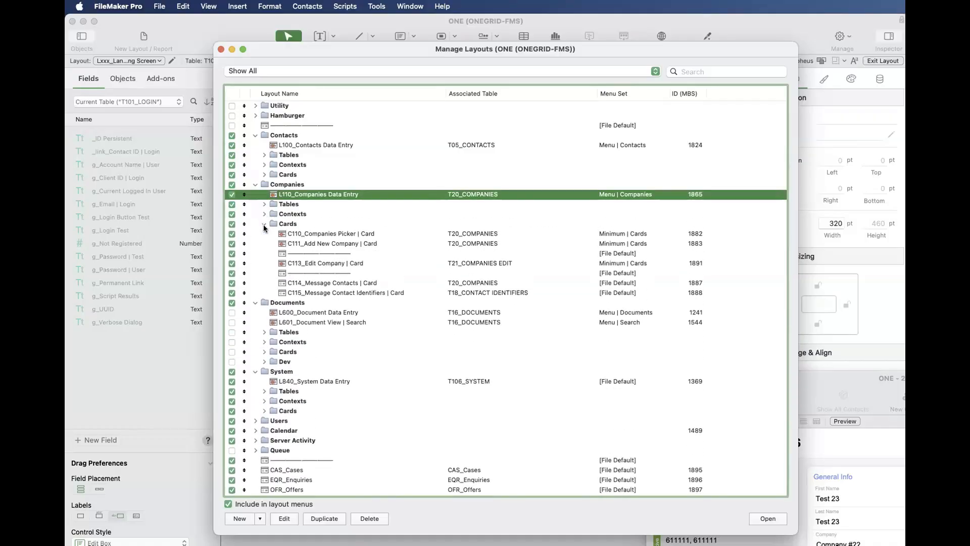
click(264, 224)
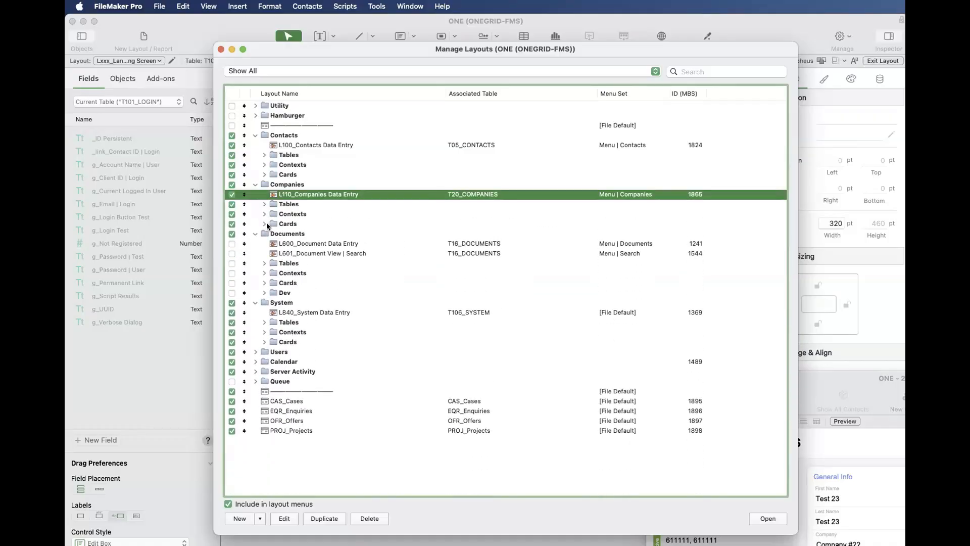
- Compare the numbering prefixes of the Contacts, Companies, Document and System Data Entry layouts one by one
click(293, 147)
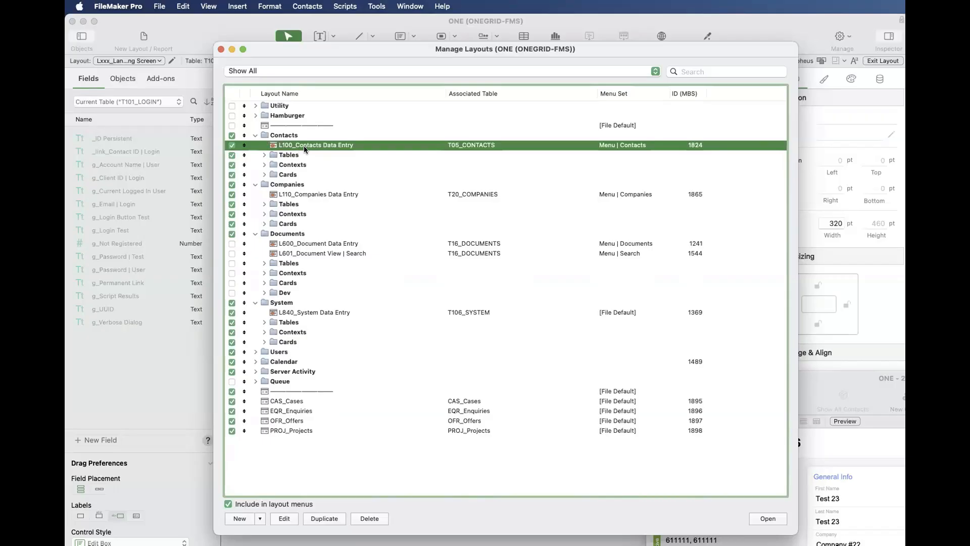
click(292, 195)
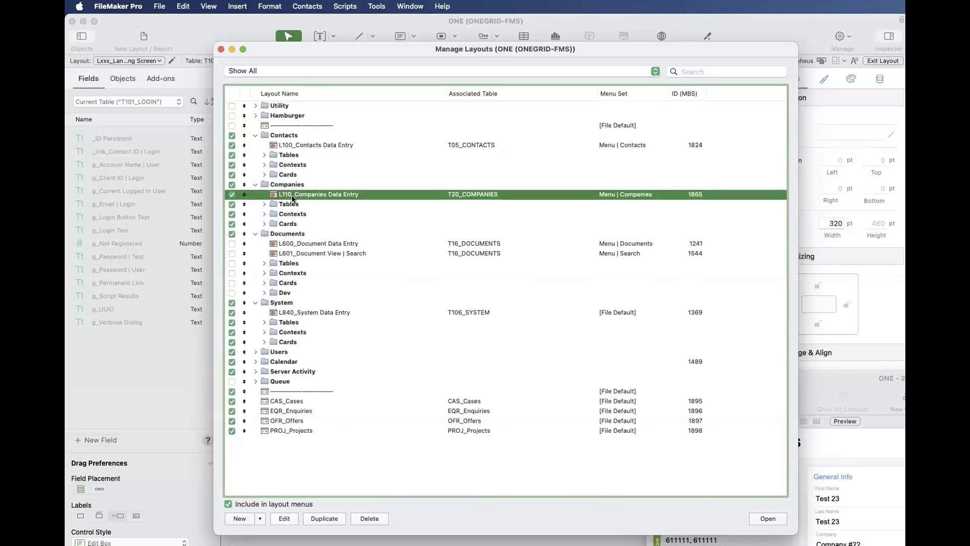
click(291, 244)
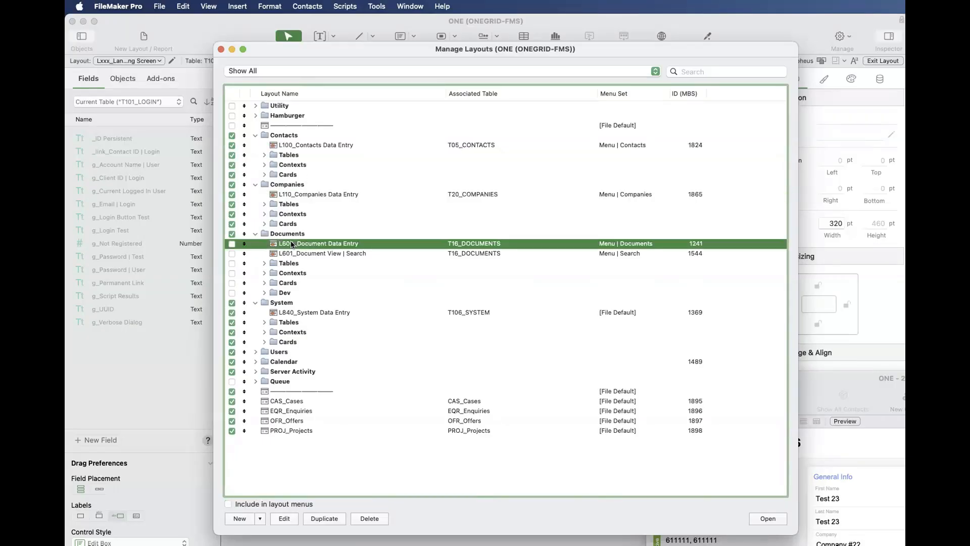
click(283, 314)
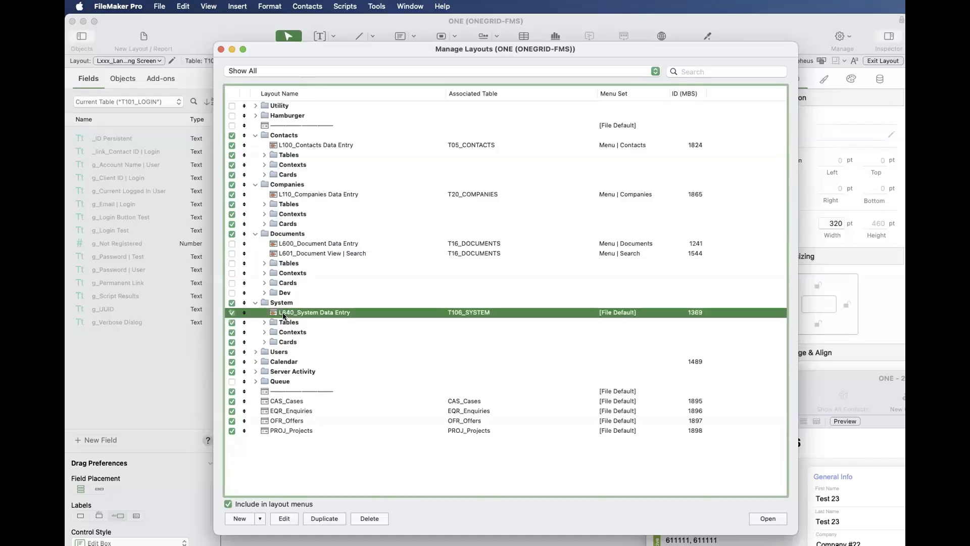
- Expand the Users folder and compare L810_Users Data Entry with L840_System Data Entry
click(260, 351)
click(257, 352)
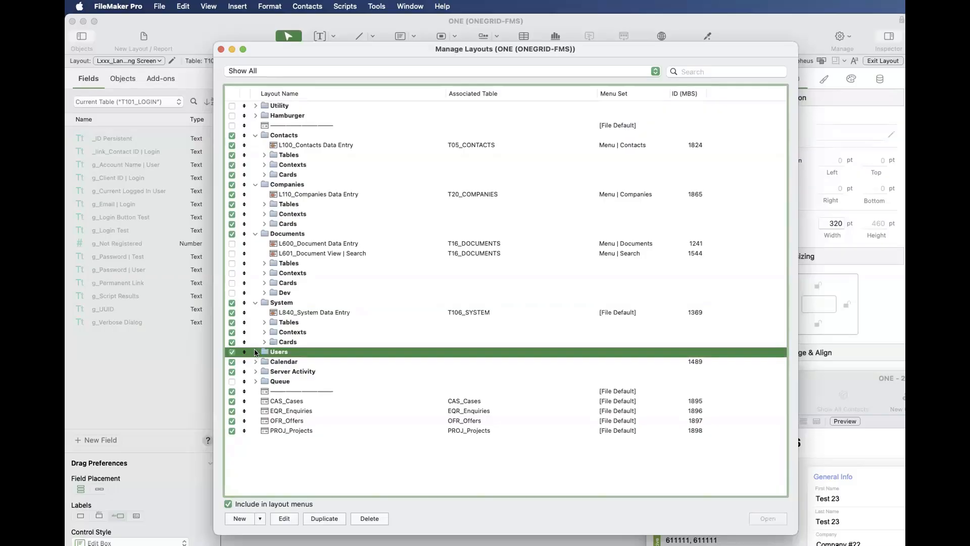
click(279, 360)
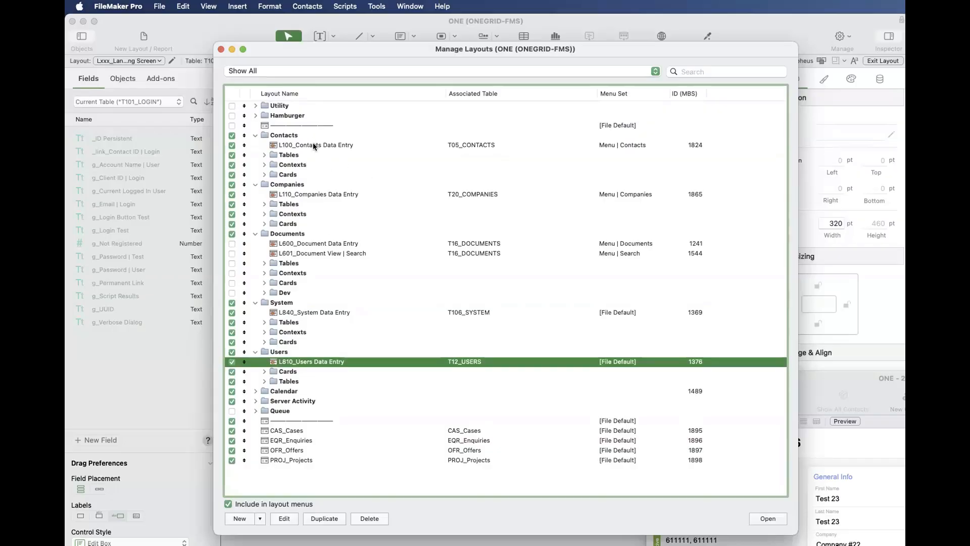
click(296, 313)
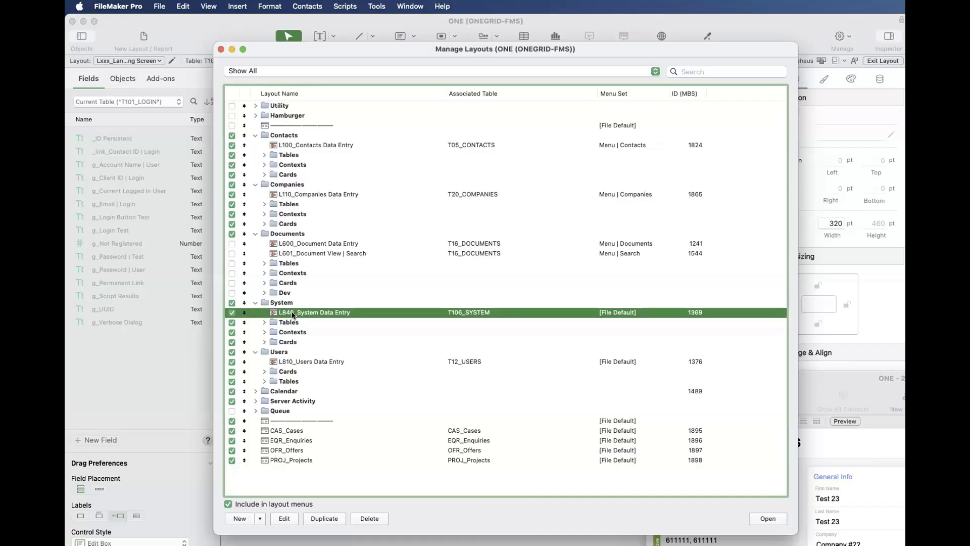
- Duplicate the L100_Contacts Data Entry layout and rename the copy L101_Contacts List View
click(331, 145)
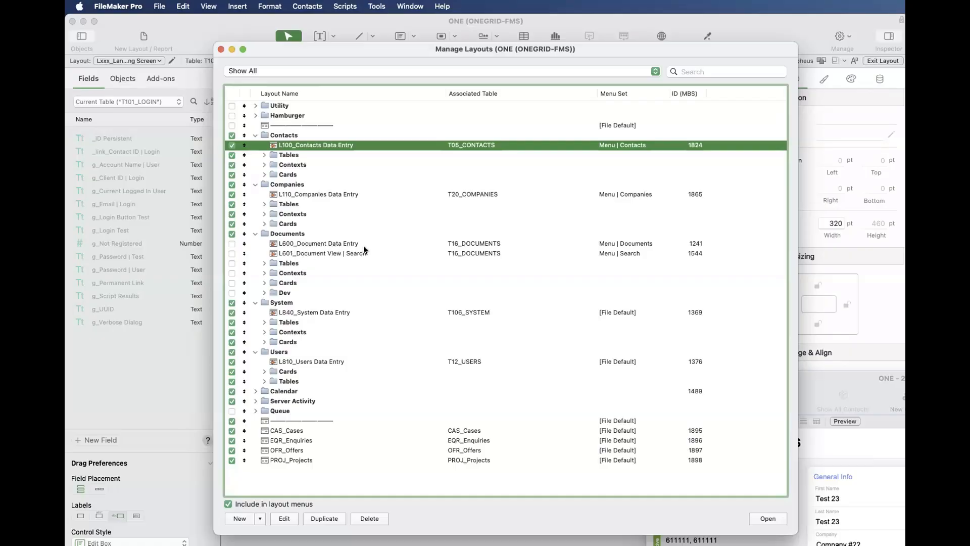
key(super+d)
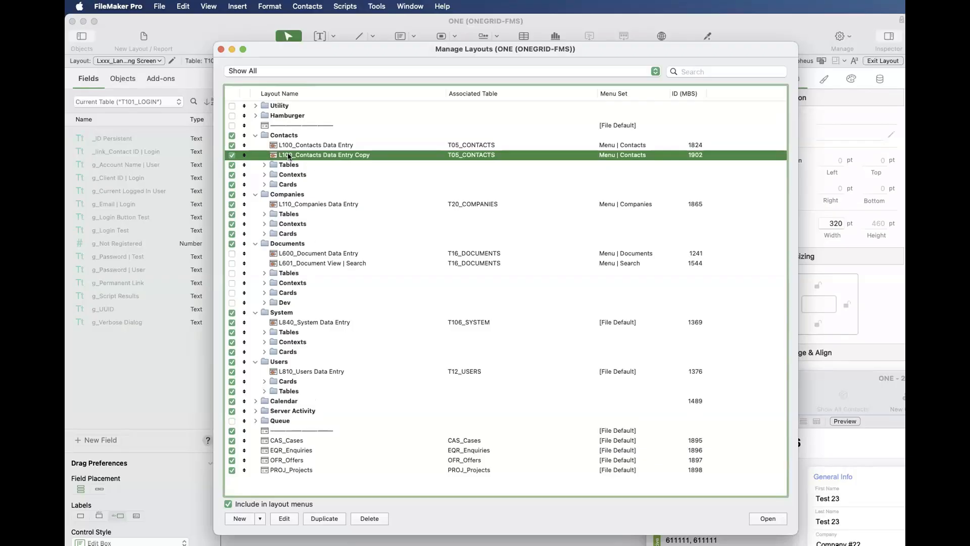
double_click(398, 171)
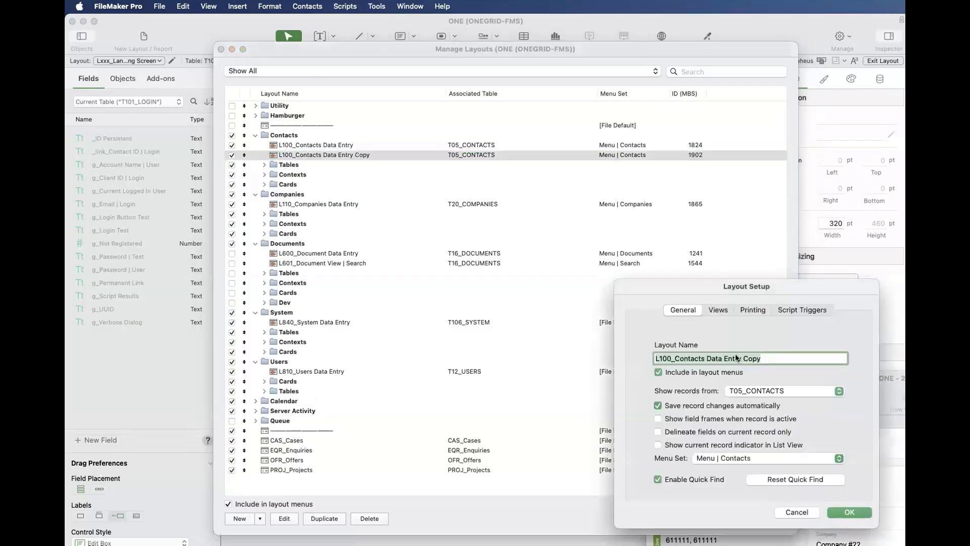
click(705, 358)
key(shift+super+Right)
text(List View)
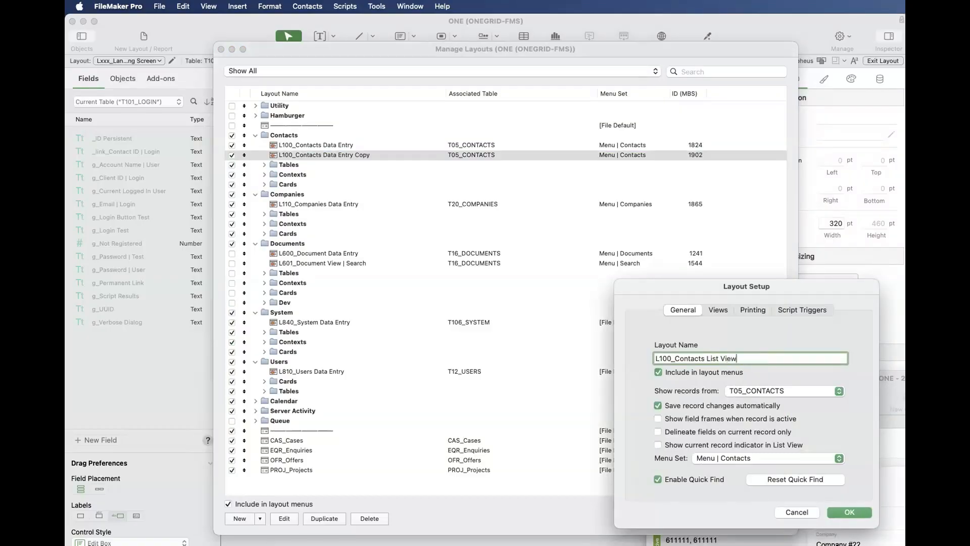
click(671, 358)
key(BackSpace)
text(1)
key(Return)
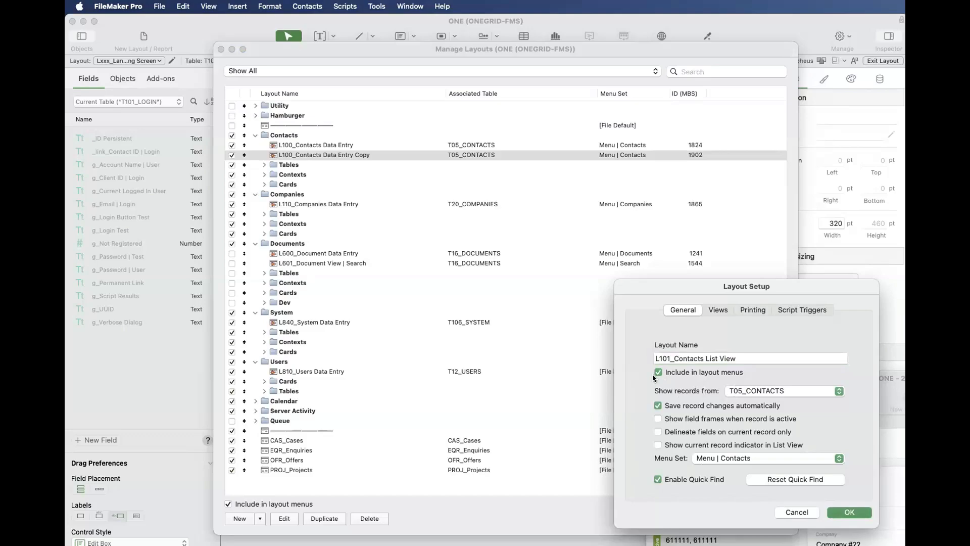
key(Return)
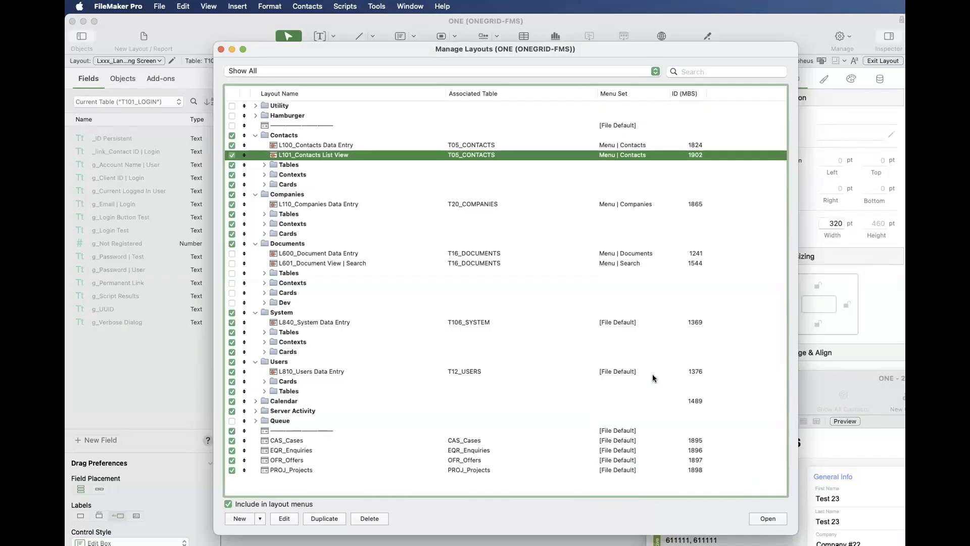
- Compare the Contacts and Companies folders and the numbering of their L100 and L110 Data Entry layouts
click(286, 205)
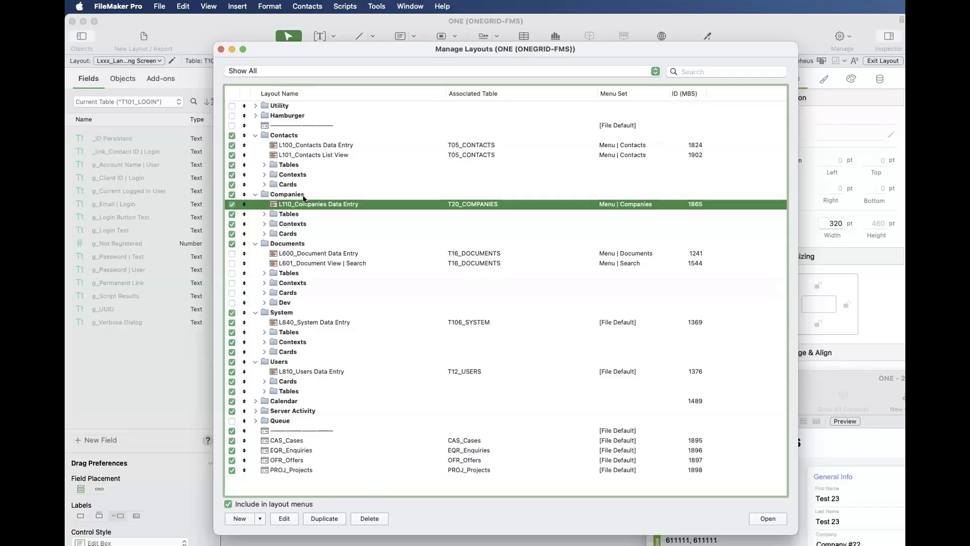
click(303, 196)
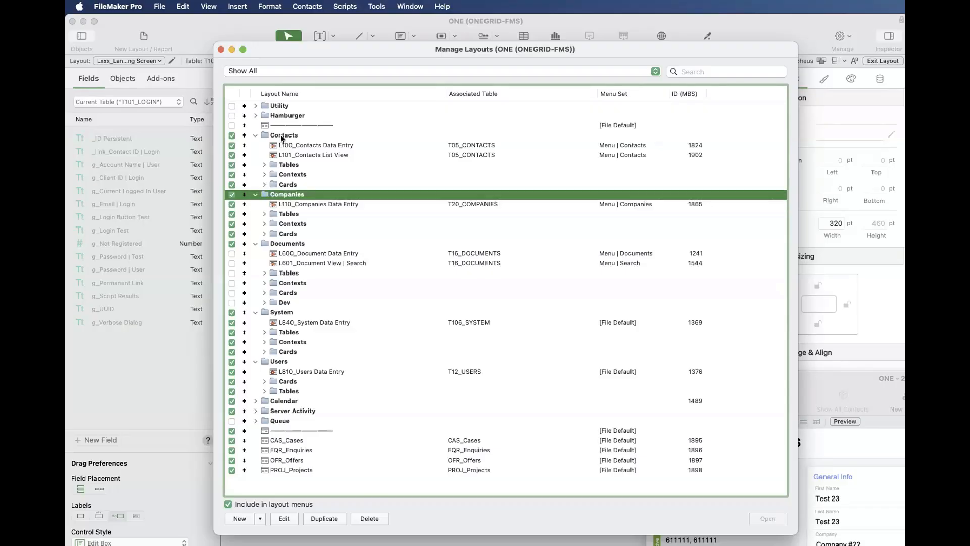
super+click(281, 135)
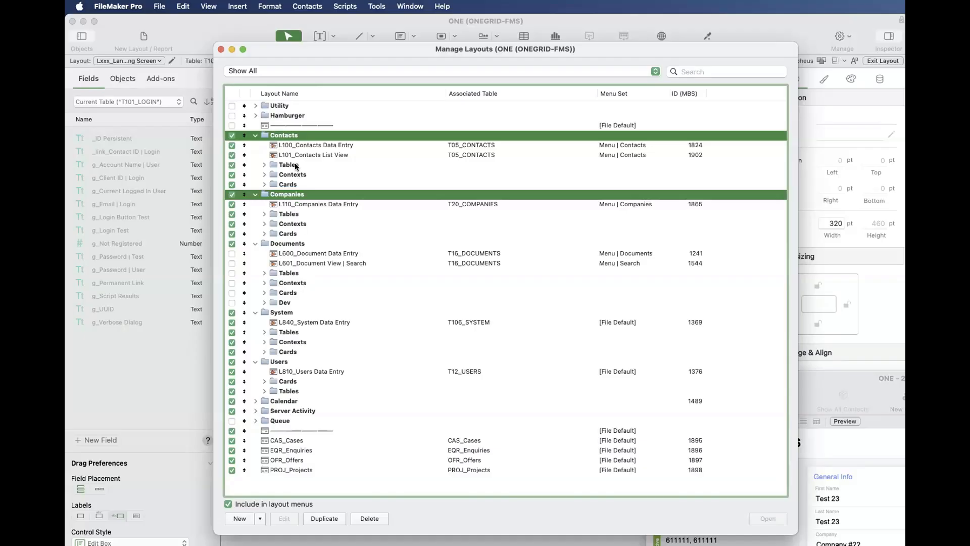
click(277, 146)
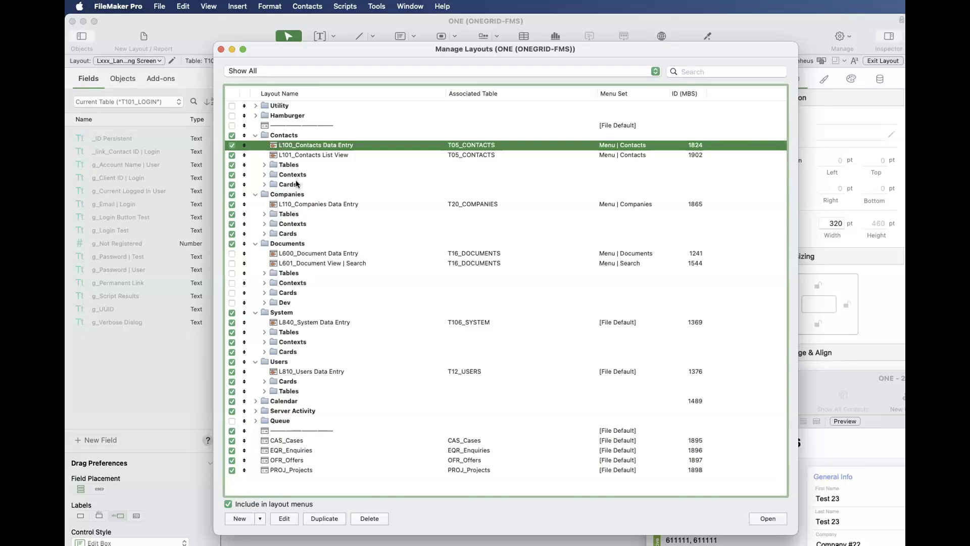
click(291, 205)
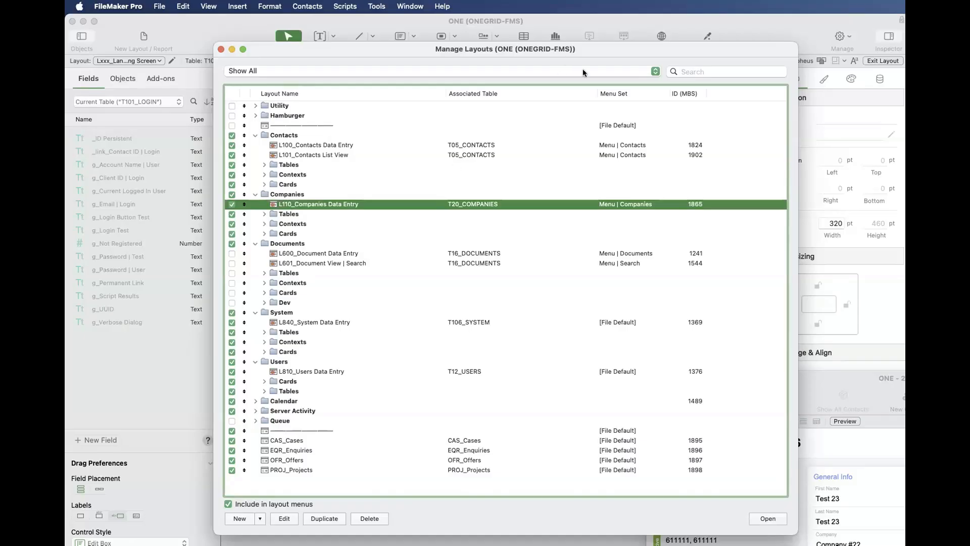
- Filter the layout list by searching for "L10"
click(705, 70)
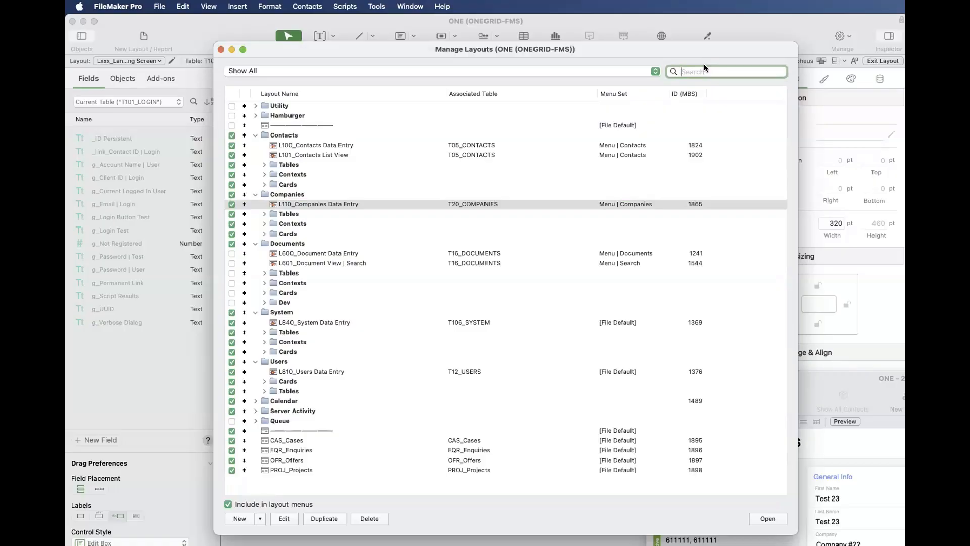
text(L)
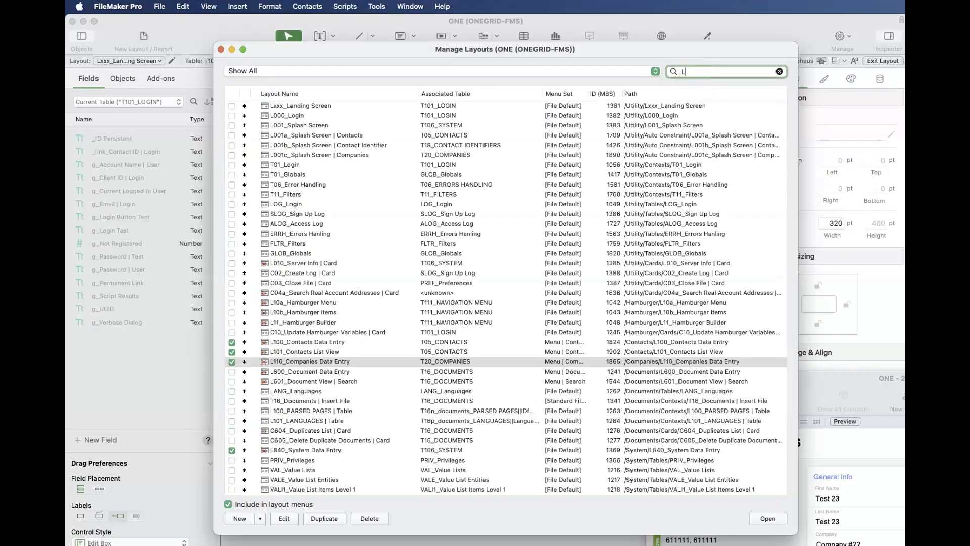
text(10)
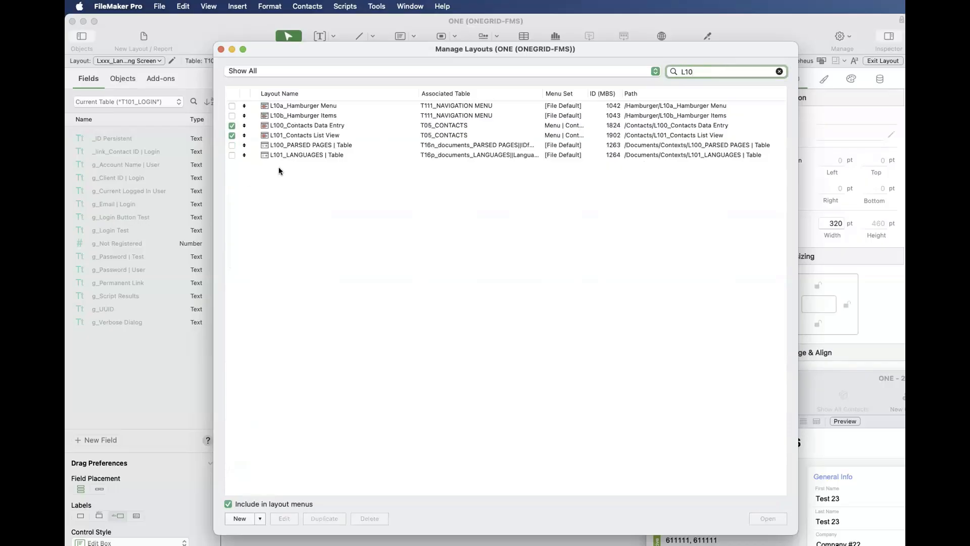
- Examine the filtered Contacts, Hamburger, L100_PARSED PAGES and L101_LANGUAGES layouts for shared numbering prefixes
click(321, 127)
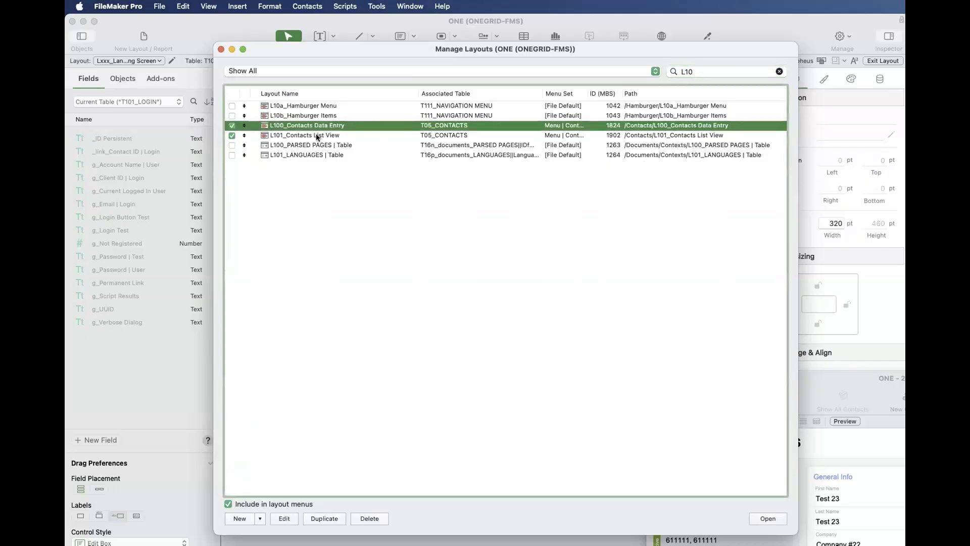
shift+click(316, 135)
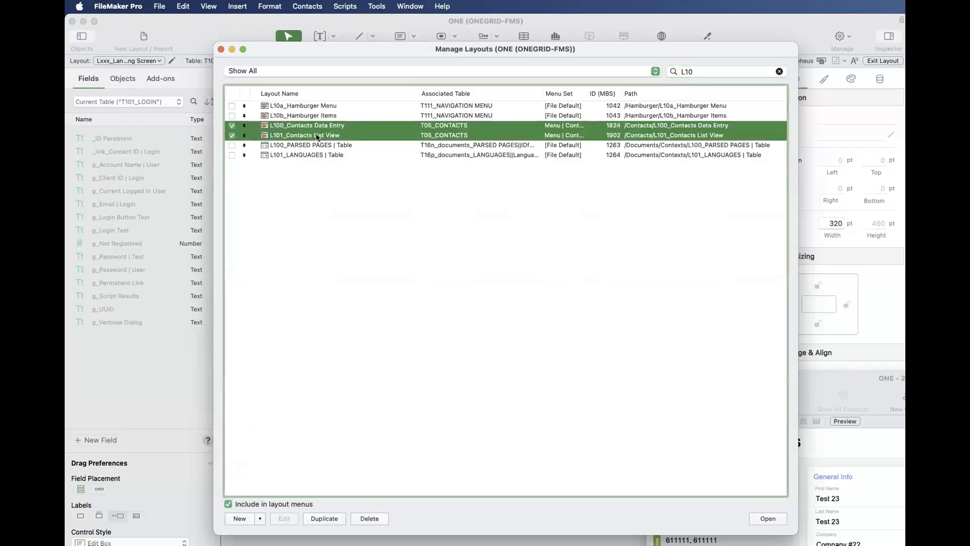
click(276, 105)
shift+click(279, 115)
click(282, 126)
shift+click(282, 134)
click(708, 72)
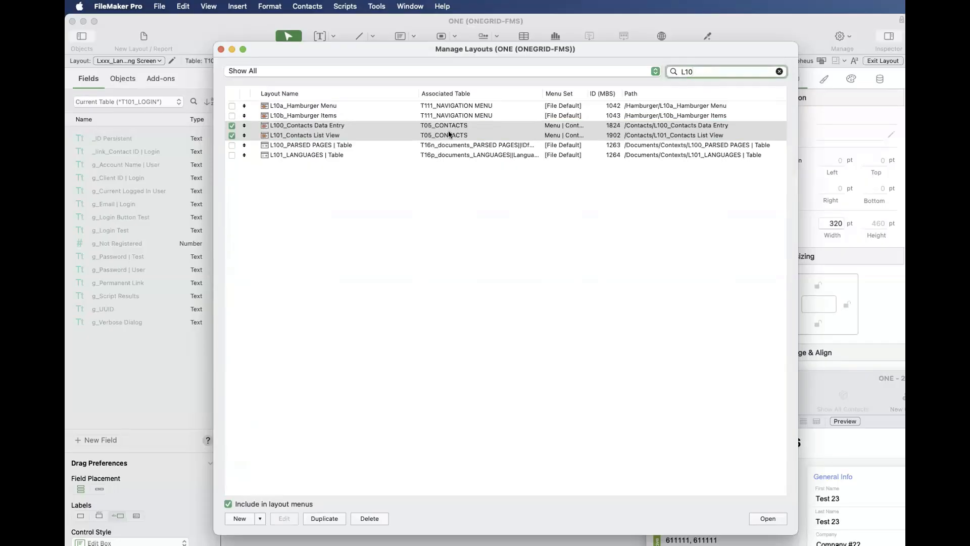
click(354, 145)
shift+click(347, 154)
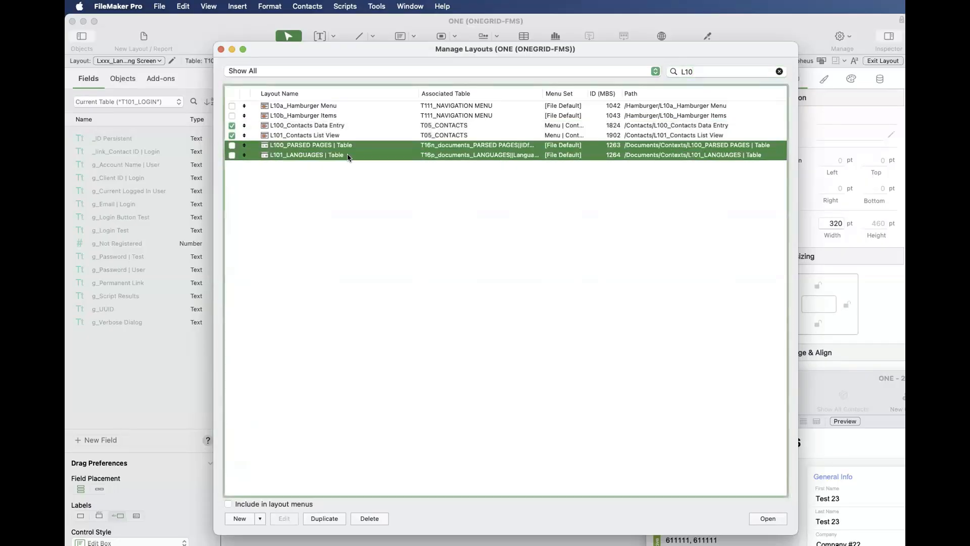
- Check the two T05_CONTACTS layouts in the filtered list and clear the "L10" search to list all layout folders
click(319, 136)
shift+click(321, 126)
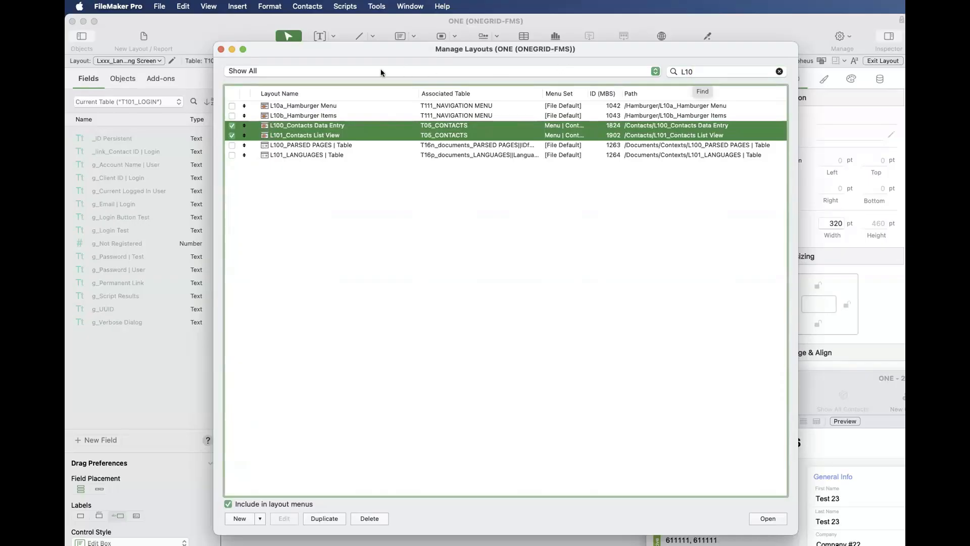
click(778, 72)
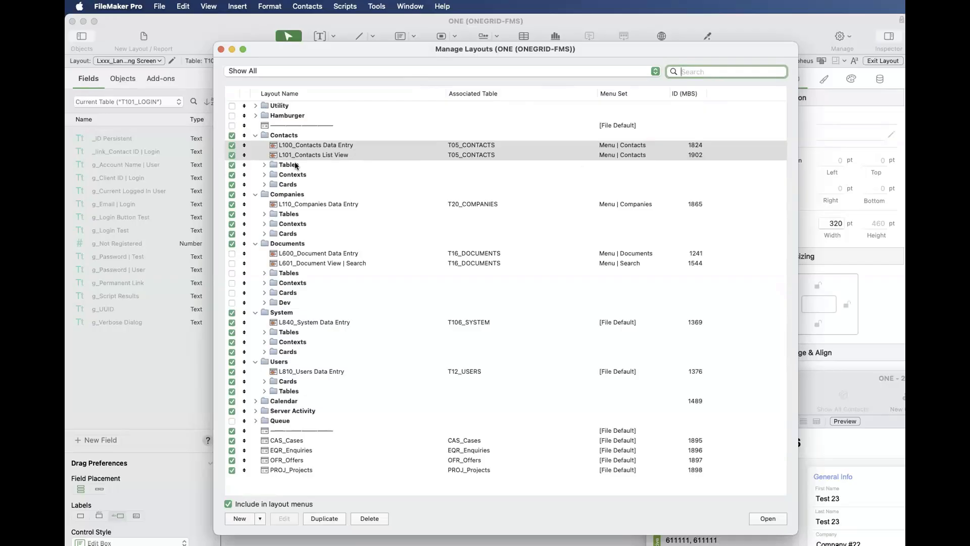
- Compare the Tables, Contexts and Cards subfolders across the Contacts, Companies and Documents folders, including the Dev subfolder in Documents
click(309, 166)
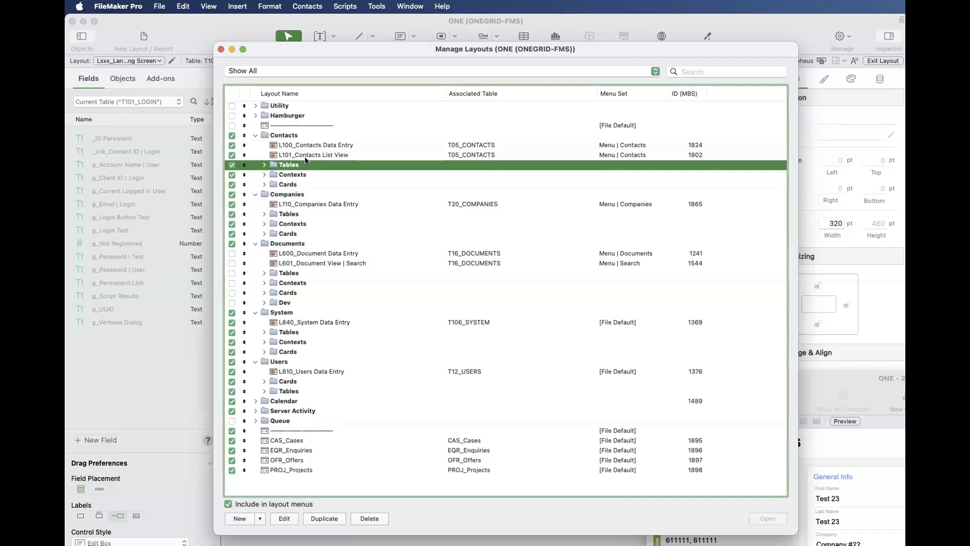
click(314, 177)
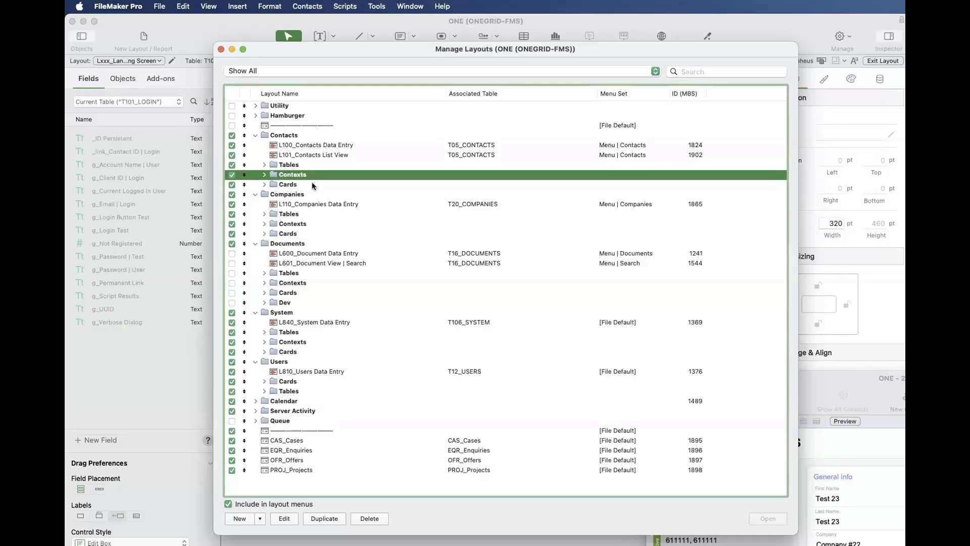
click(311, 186)
click(305, 214)
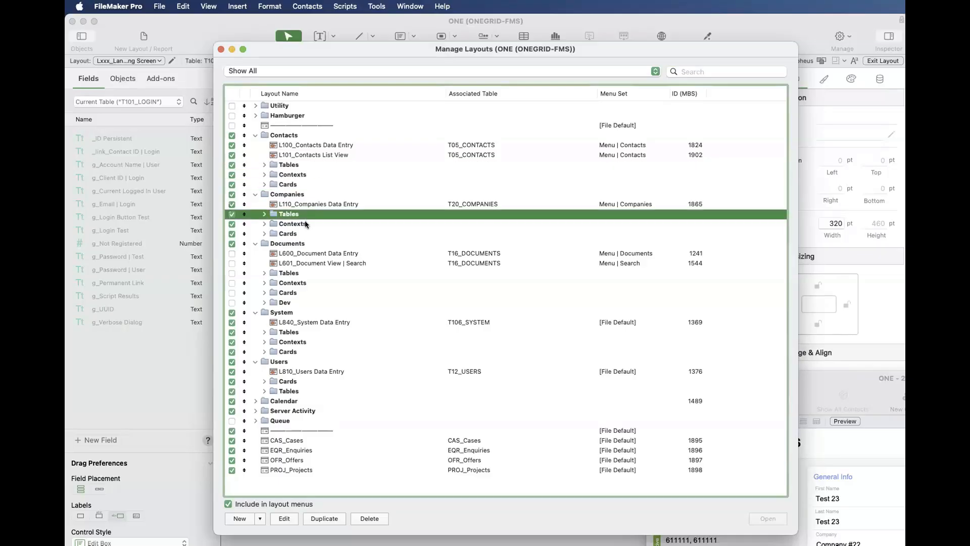
click(305, 223)
click(302, 234)
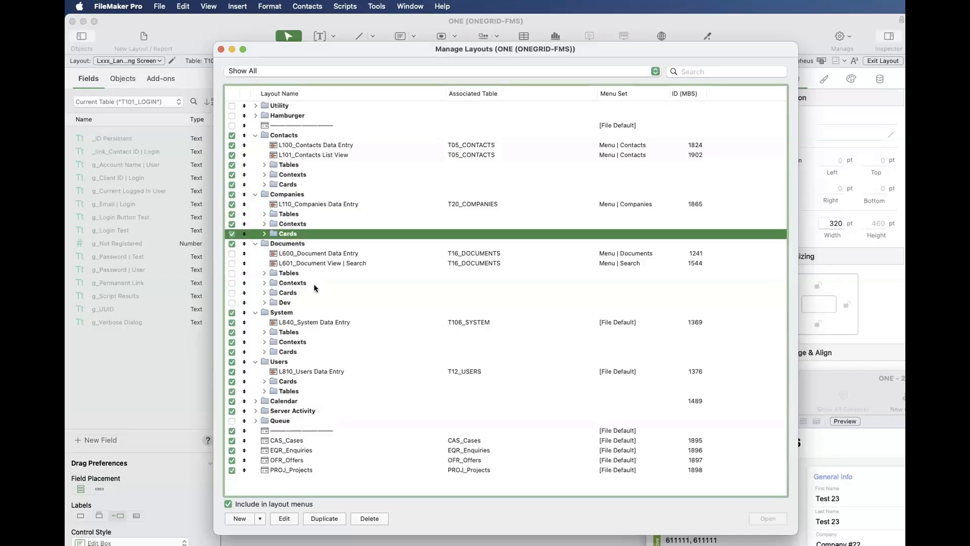
click(313, 274)
click(313, 283)
click(313, 292)
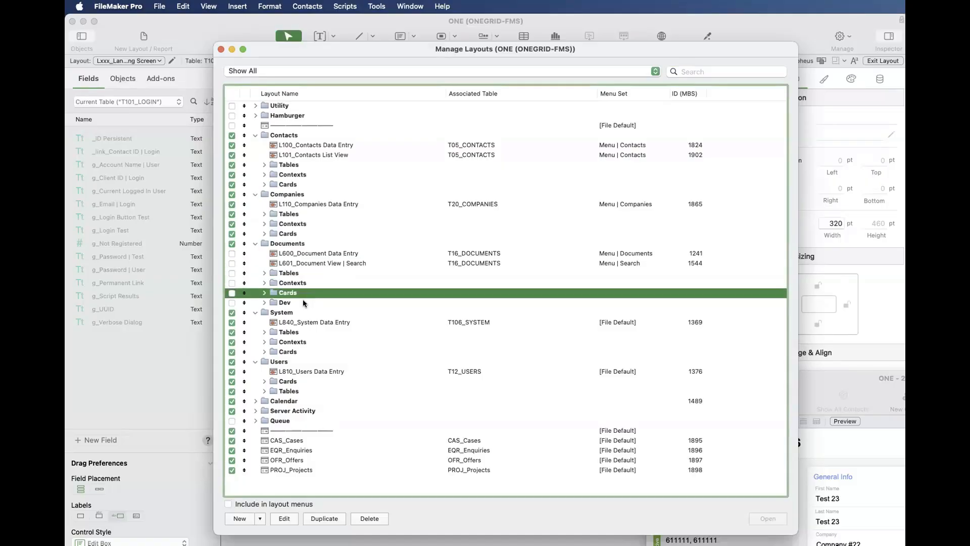
click(303, 302)
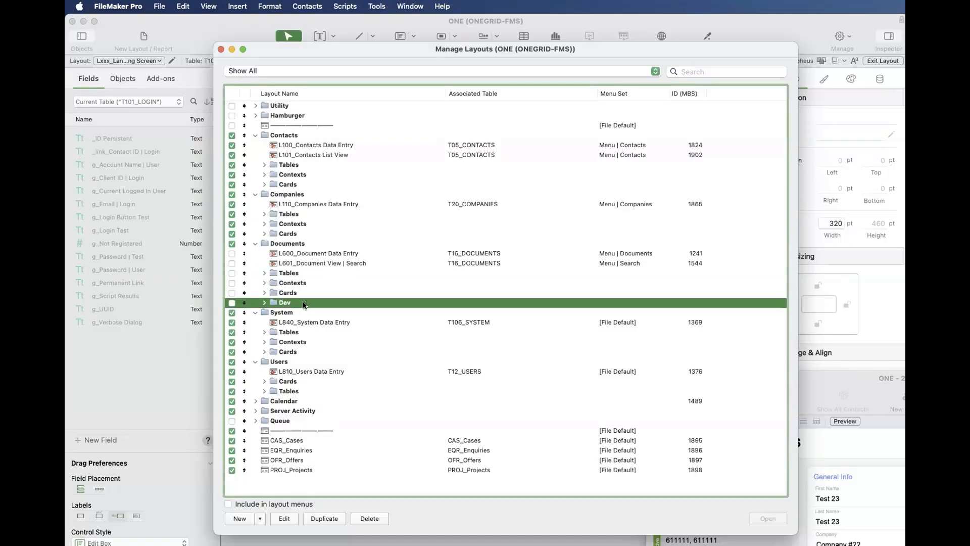
- Compare the Tables, Contexts and Cards subfolders in the System folder with the Cards and Tables subfolders in Users
click(305, 333)
click(308, 343)
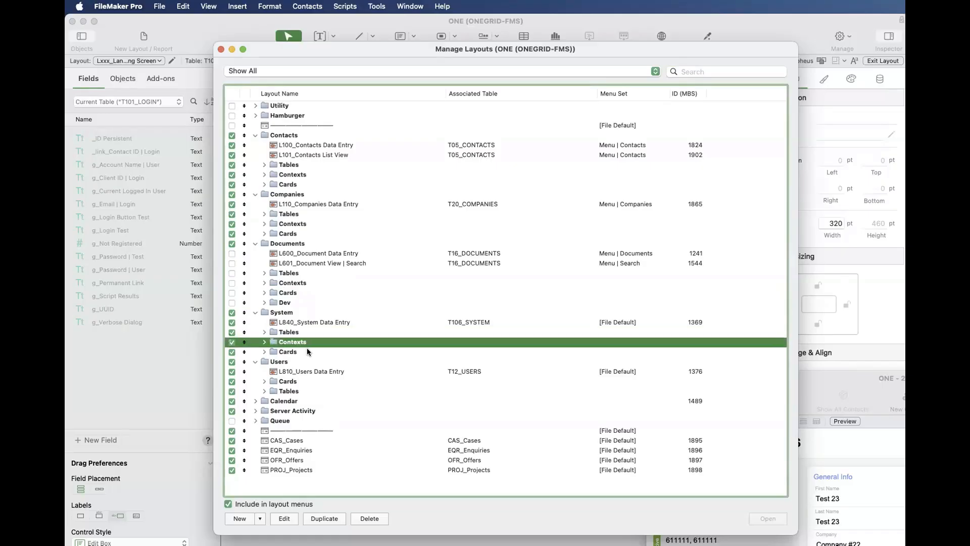
click(309, 352)
click(300, 381)
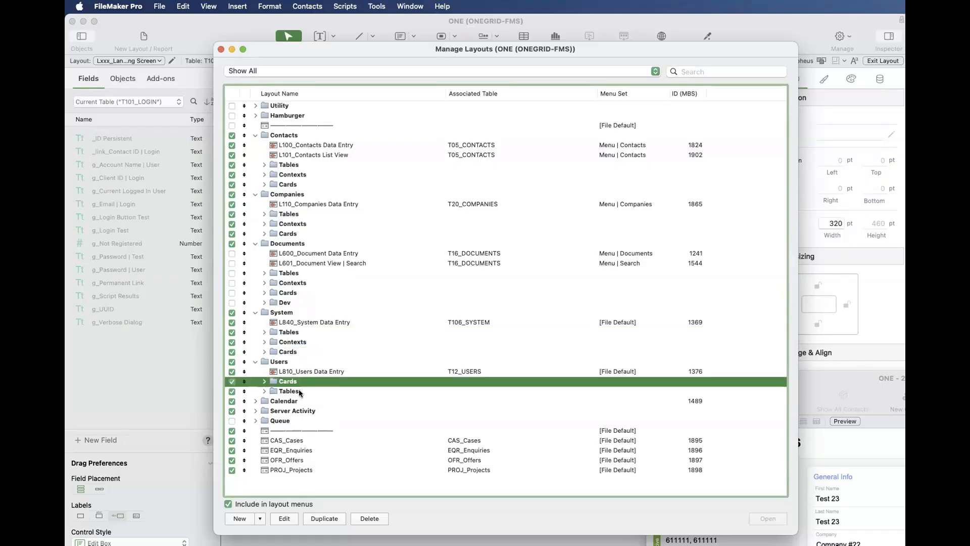
click(298, 393)
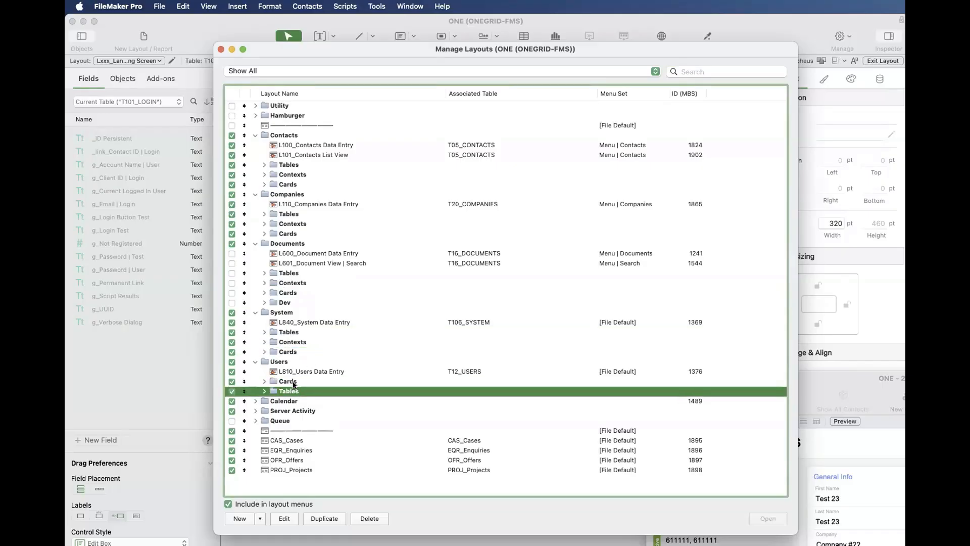
click(295, 382)
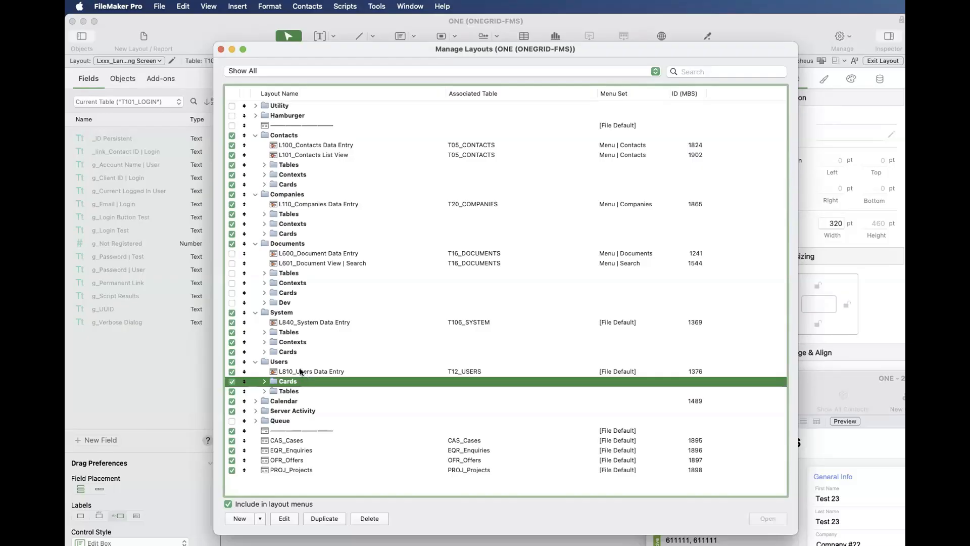
- Review the Tables, Contexts and Cards subfolders of the Contacts folder once more and close the layout manager
click(305, 166)
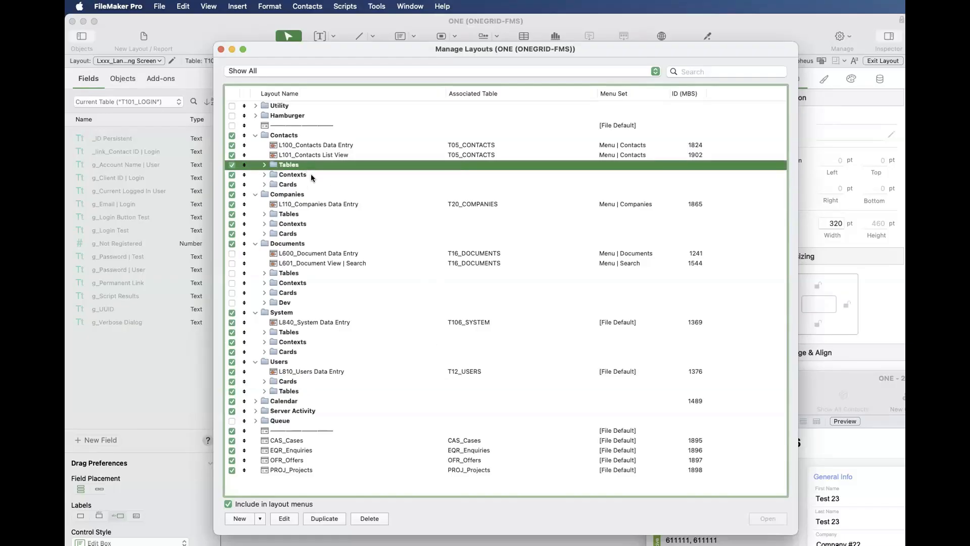
shift+click(310, 175)
click(309, 185)
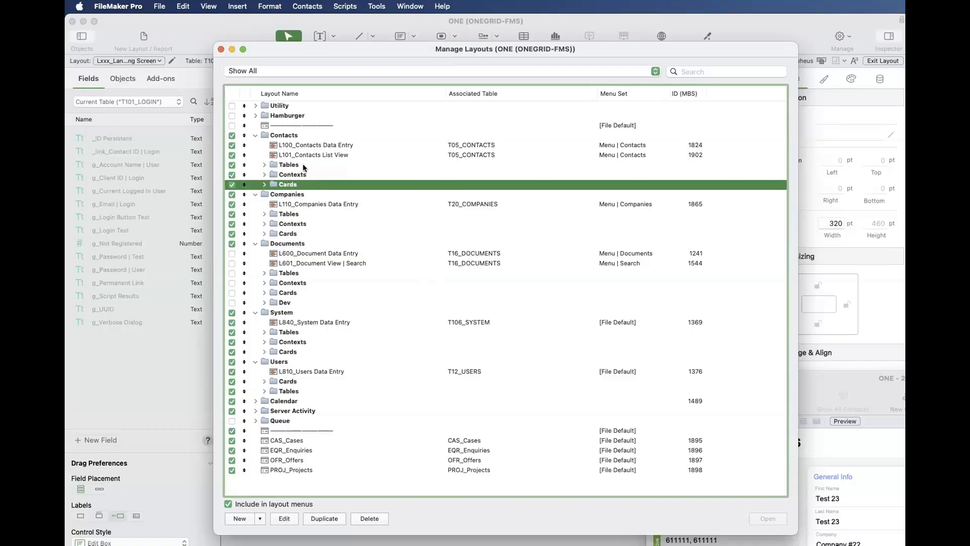
click(304, 166)
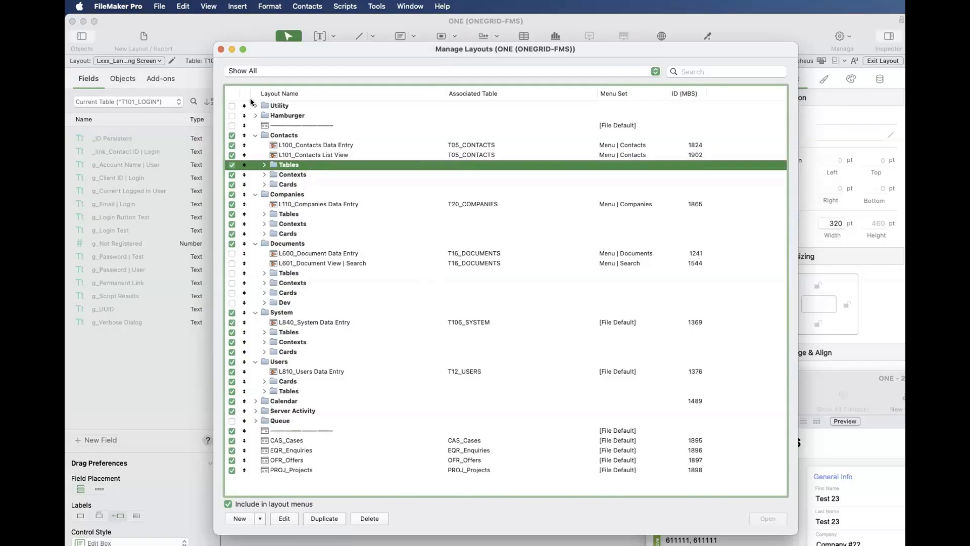
click(220, 49)
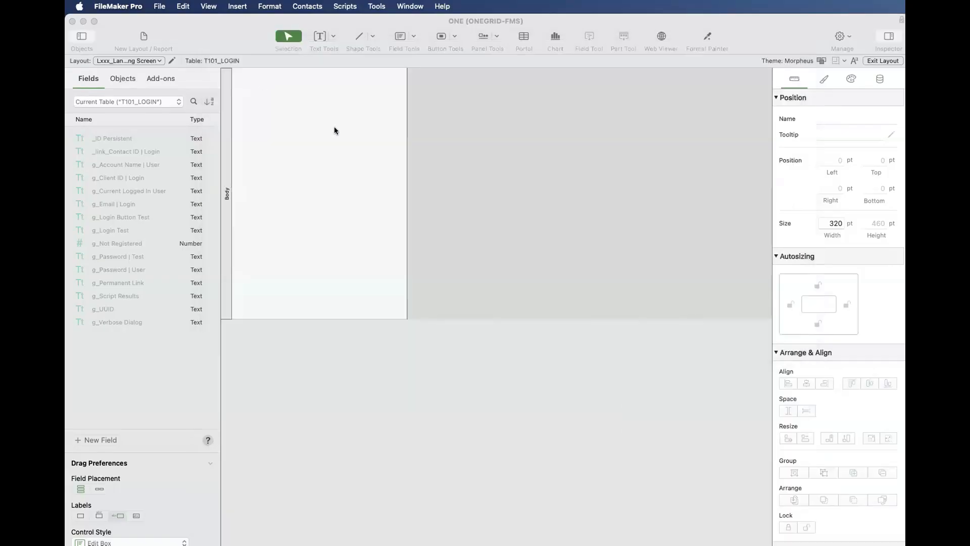
- Open the database definition of ONE and create a new table named TST_Test 1
key(super+shift+d)
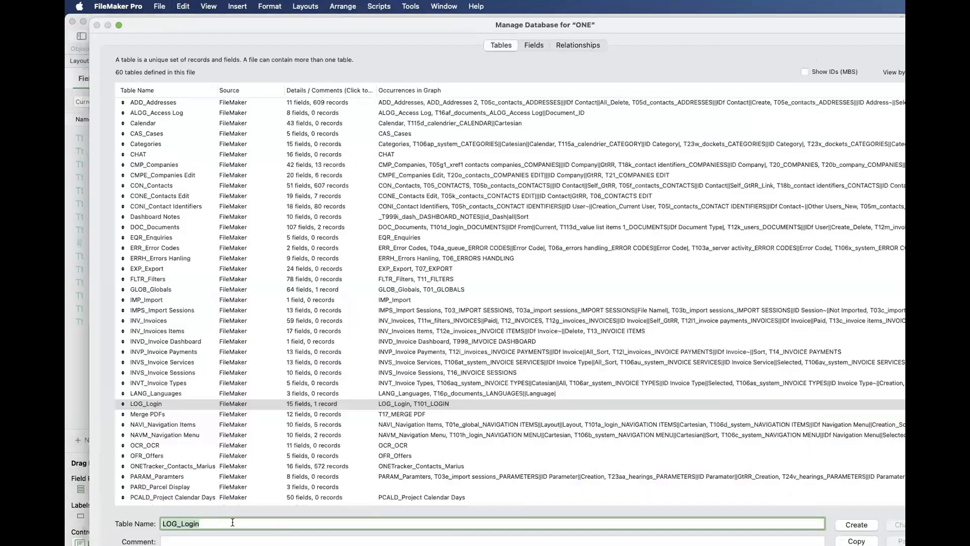
double_click(219, 519)
text(TS)
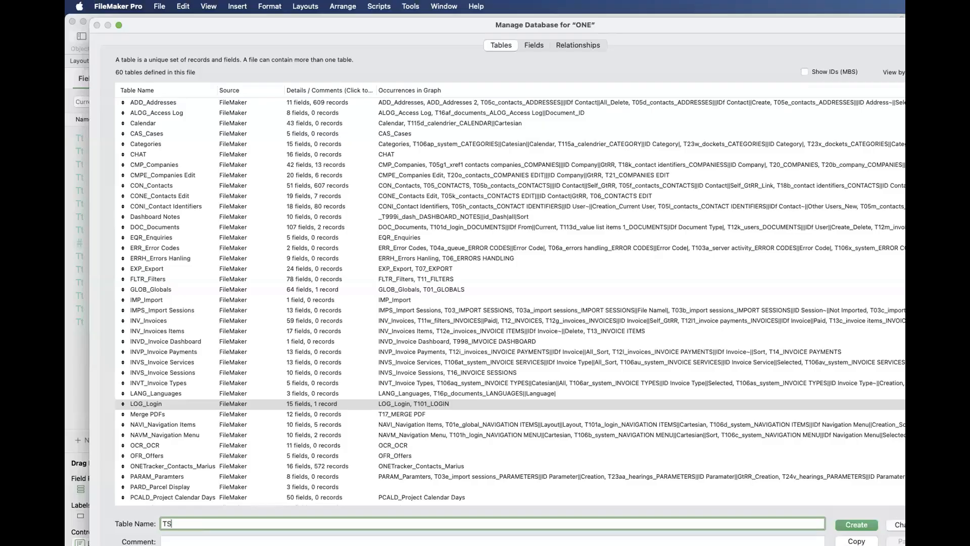
text(T_TEST_1)
drag(179, 524, 225, 525)
text(Test 1)
click(855, 526)
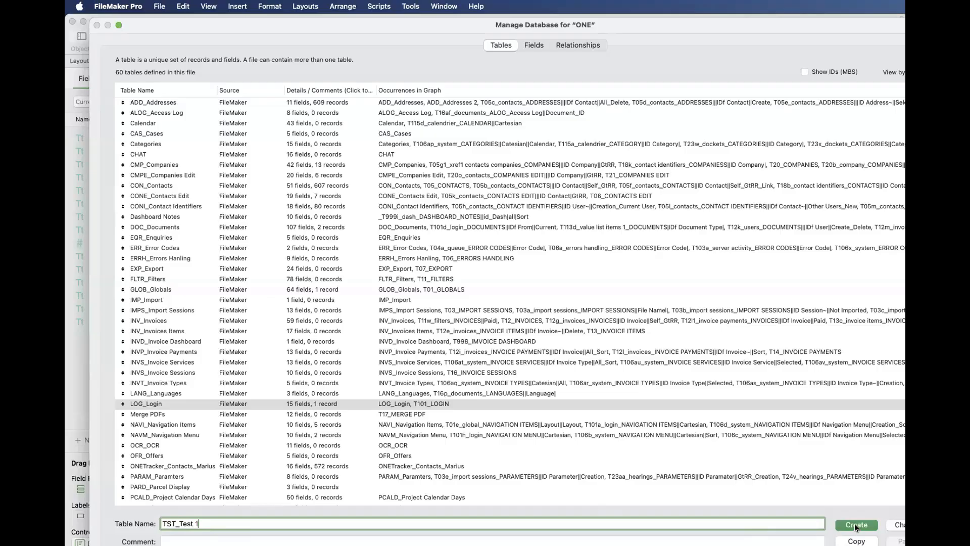
click(856, 526)
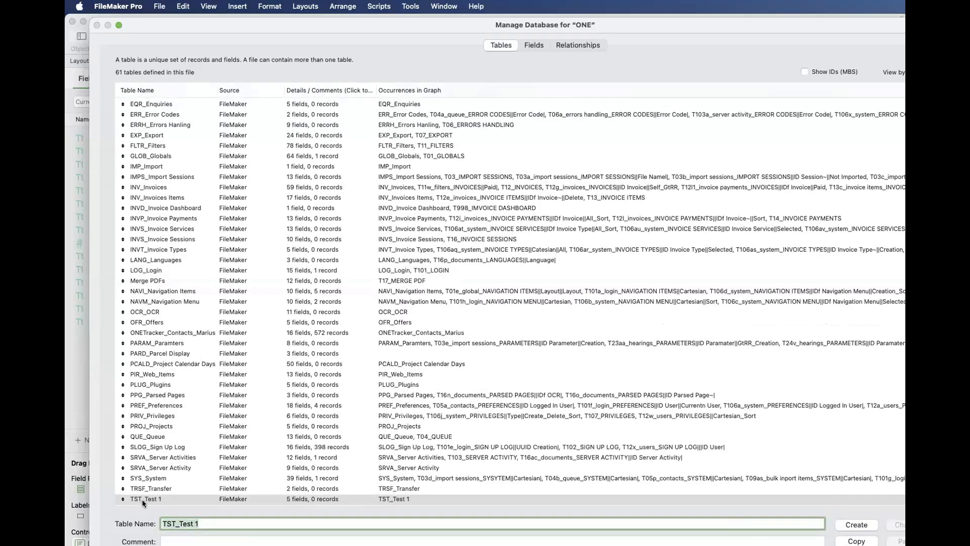
- Locate TST_Test 1 in the table list and move its occurrence closer to the other base tables in the relationships graph
scroll(143, 503, down, 1)
scroll(141, 499, down, 2)
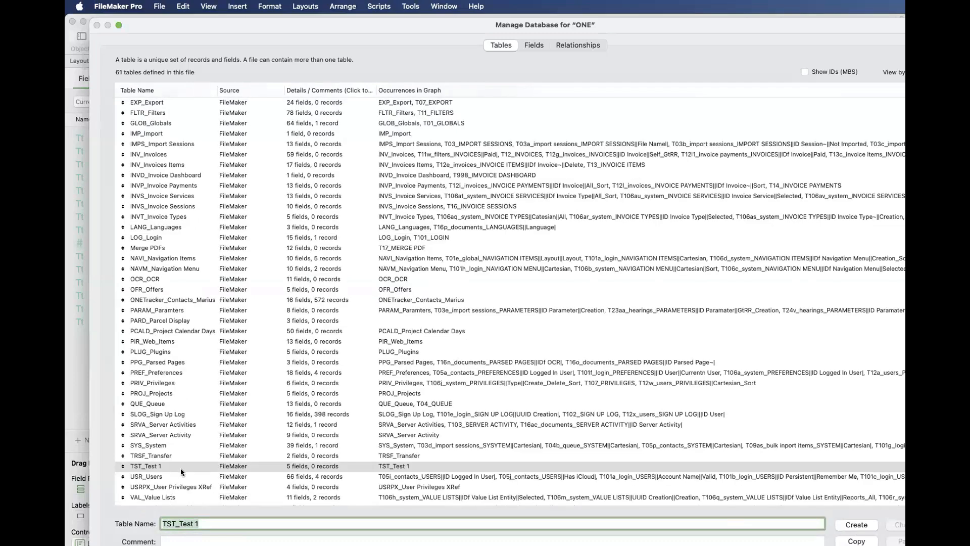
click(568, 45)
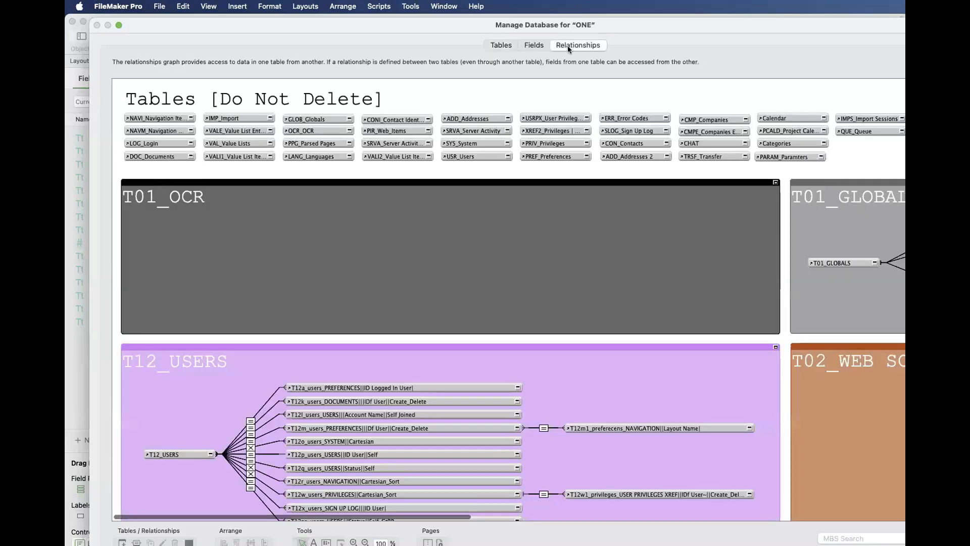
scroll(562, 110, right, 10)
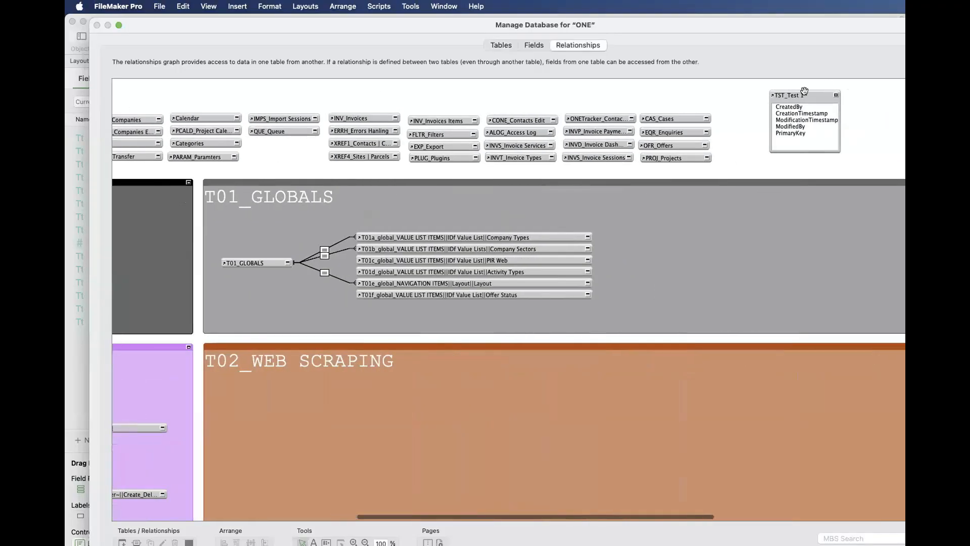
drag(804, 91, 763, 106)
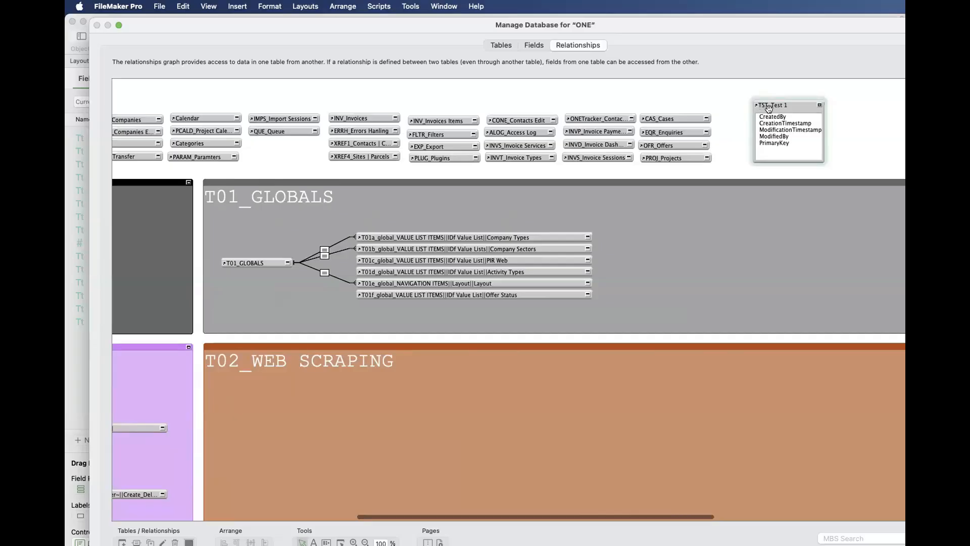
- Match the TST_Test 1 entry in the table list with its occurrence in the relationships graph
click(494, 44)
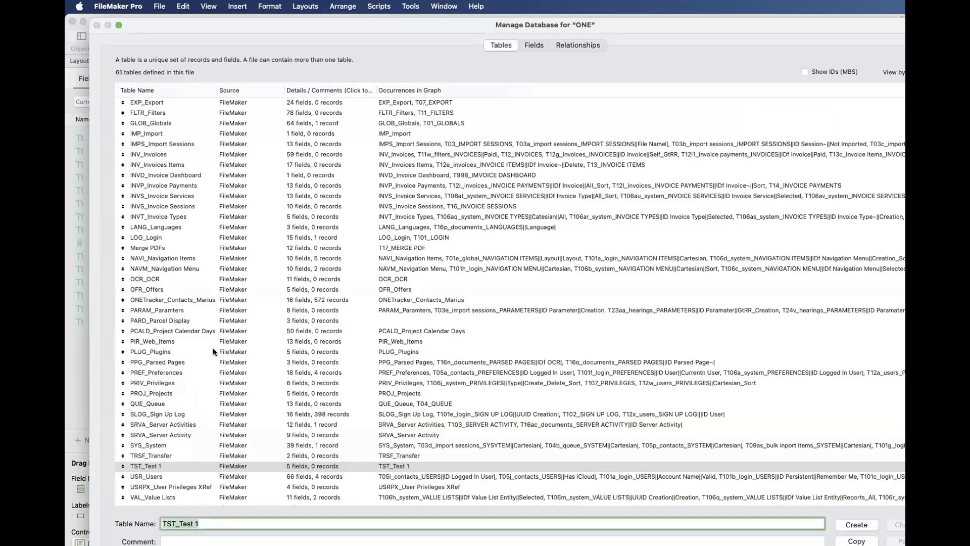
click(175, 466)
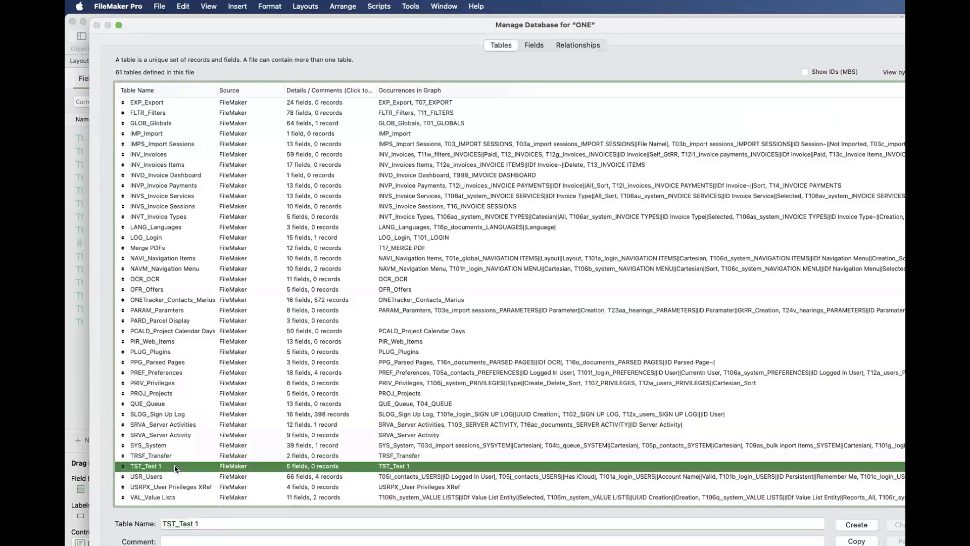
click(577, 44)
click(782, 107)
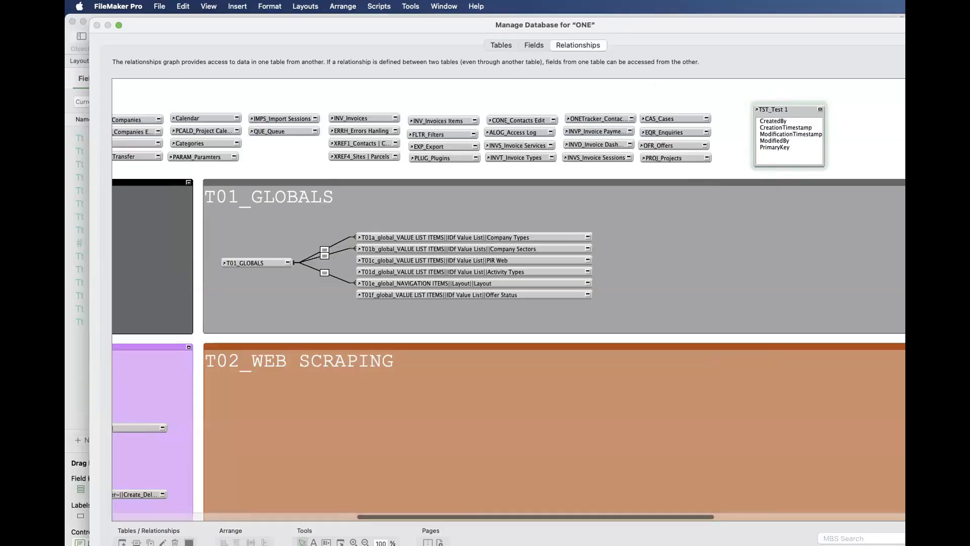
- Create a second table named TST_Test 2
click(501, 49)
click(252, 518)
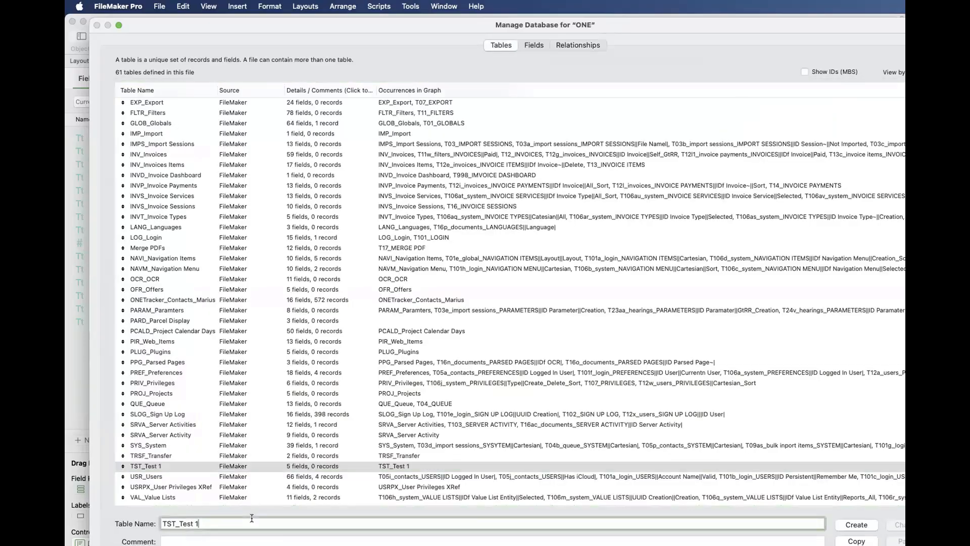
key(BackSpace)
text(2)
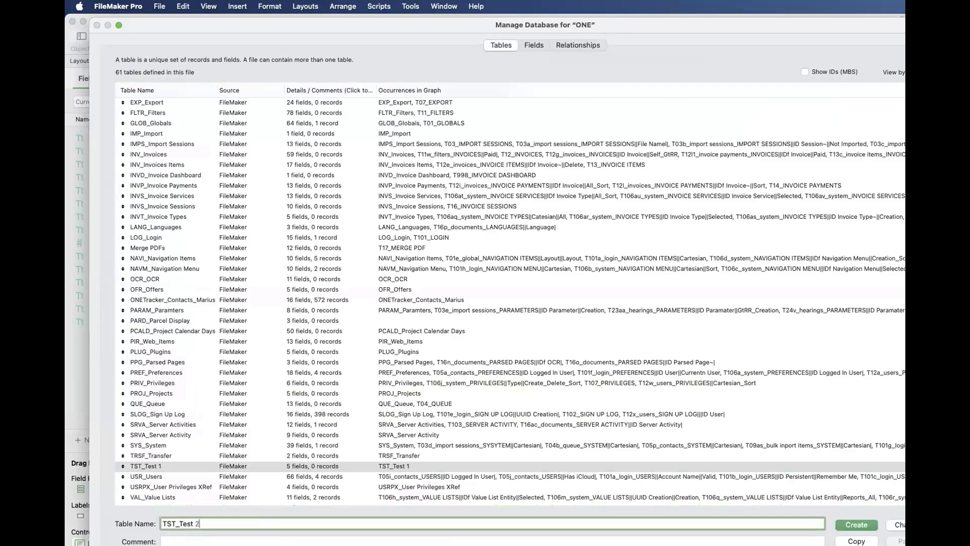
click(863, 528)
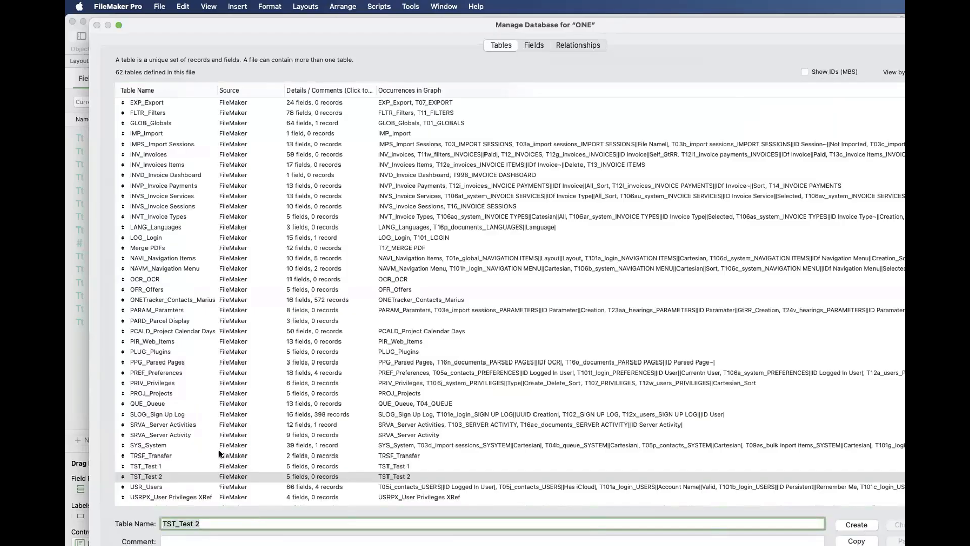
- Compare TST_Test 1 and TST_Test 2 in the table list and shift the TST_Test 1 occurrence nearer the base tables in the graph
click(152, 467)
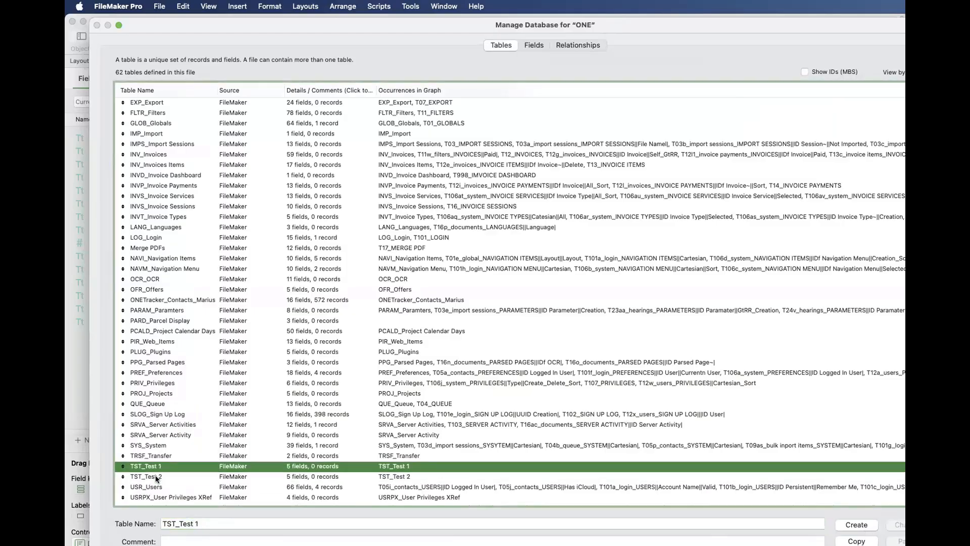
click(156, 476)
click(577, 45)
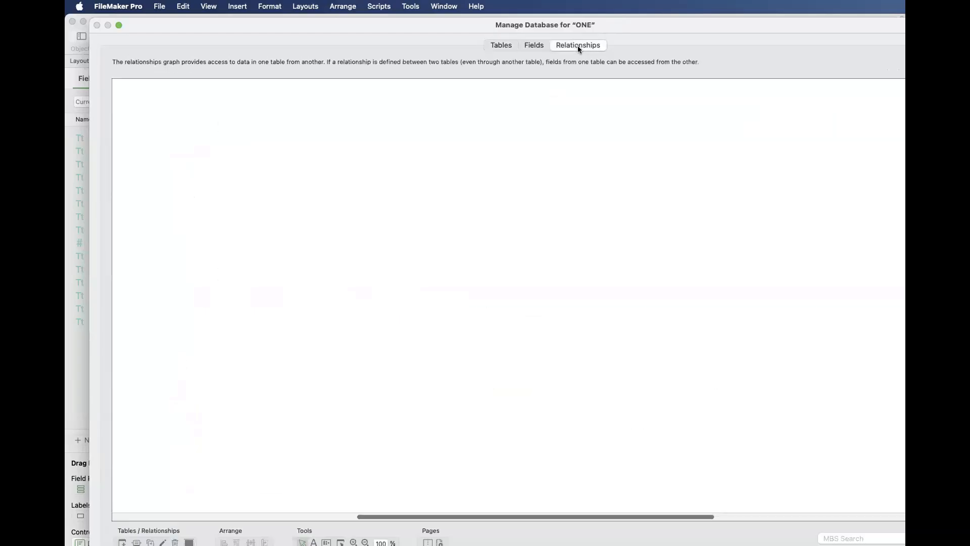
drag(765, 109, 750, 109)
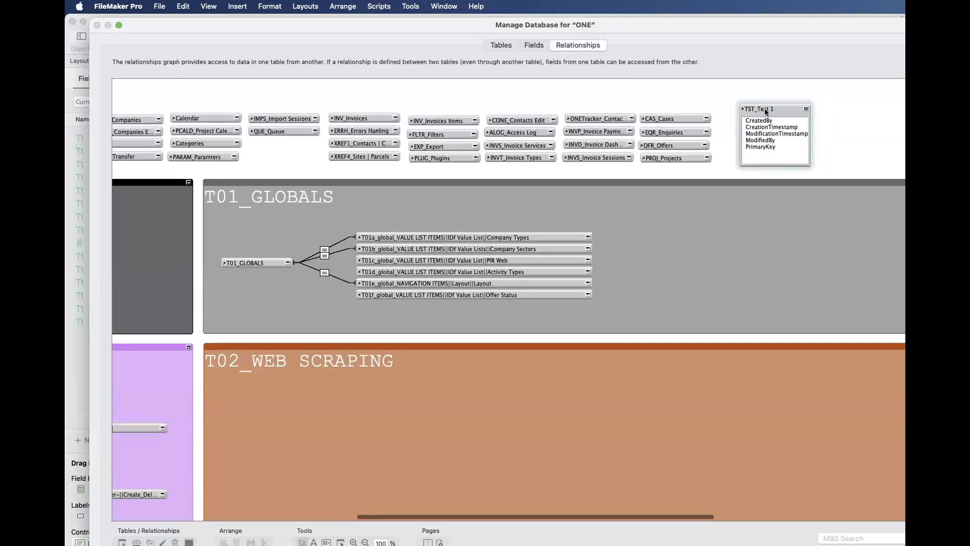
- Examine the base table occurrences under "Tables [Do Not Delete]" in the relationships graph and return to the table list
scroll(765, 109, right, 12)
scroll(676, 108, left, 3)
scroll(676, 106, left, 10)
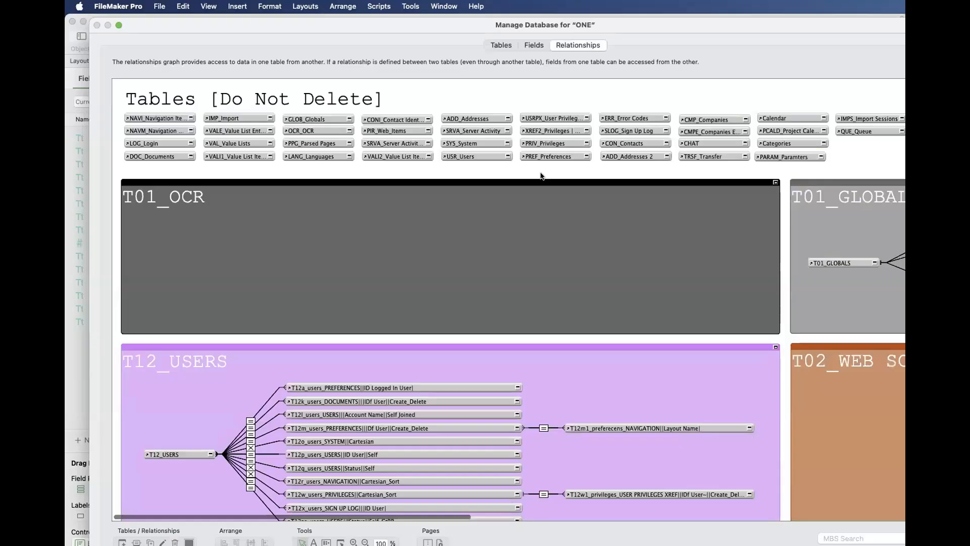
click(498, 46)
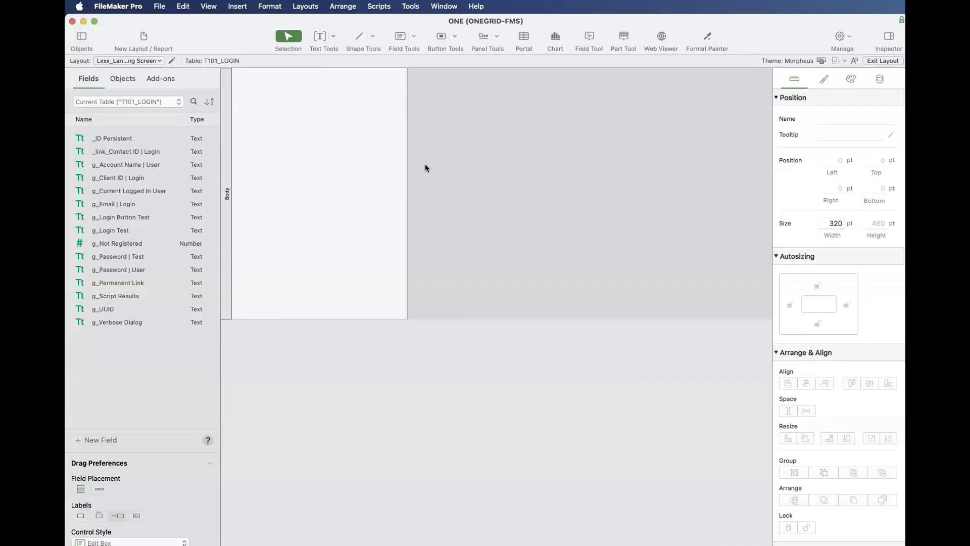
- Move the TST_Test 1 occurrence in the relationships graph down so it lines up beside the base table occurrences
key(super+shift+d)
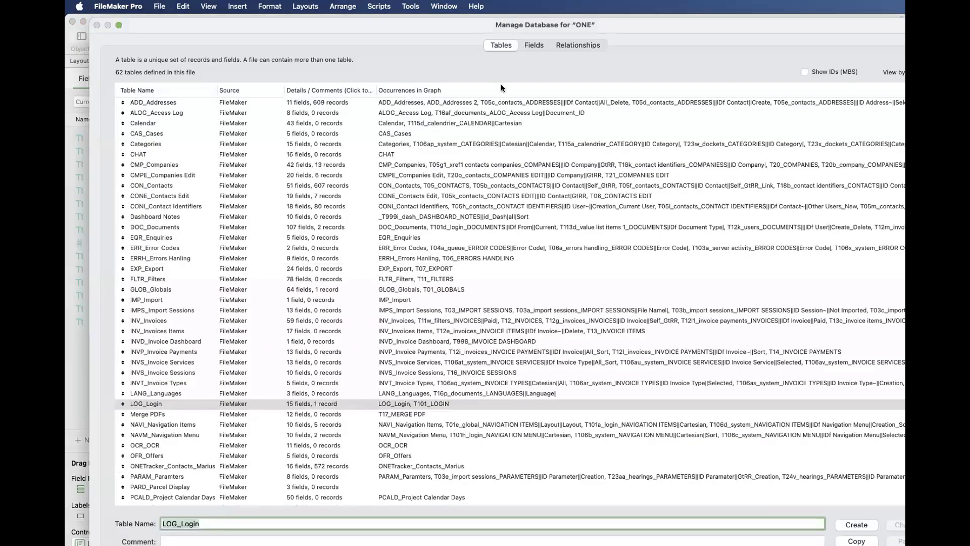
click(578, 45)
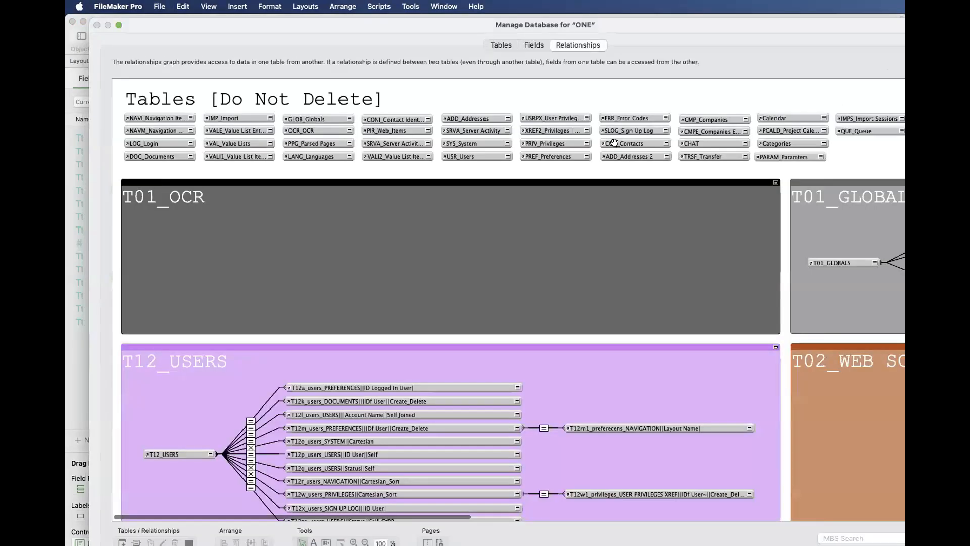
scroll(614, 143, right, 19)
click(362, 109)
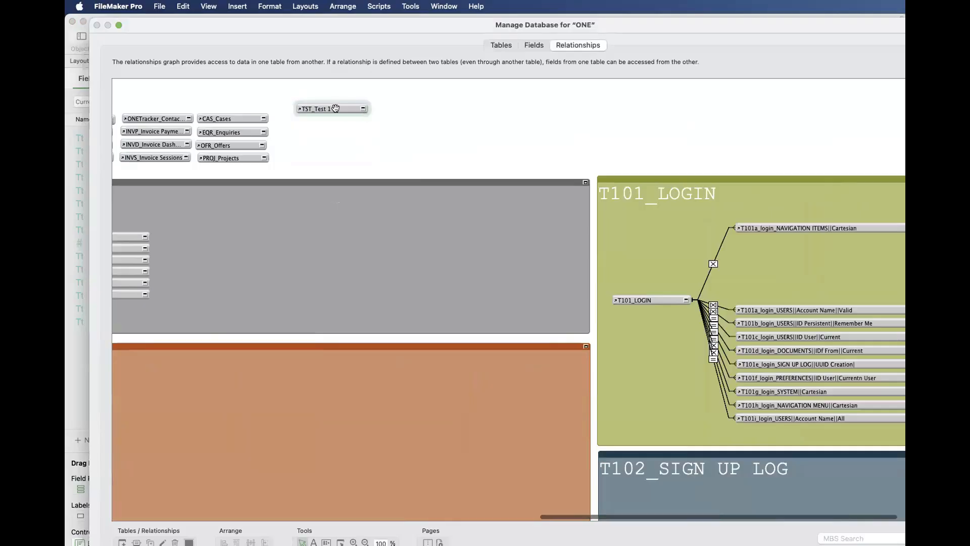
drag(335, 108, 344, 134)
scroll(344, 133, right, 5)
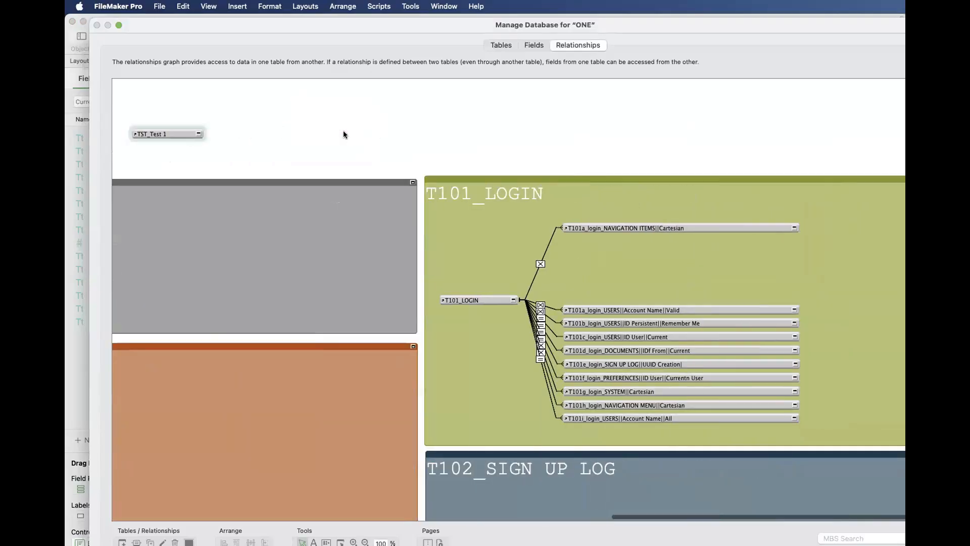
- Search the relationships graph for TST_Test 2, collapse its occurrence and place it directly below TST_Test 1
scroll(344, 134, down, 15)
scroll(344, 135, left, 5)
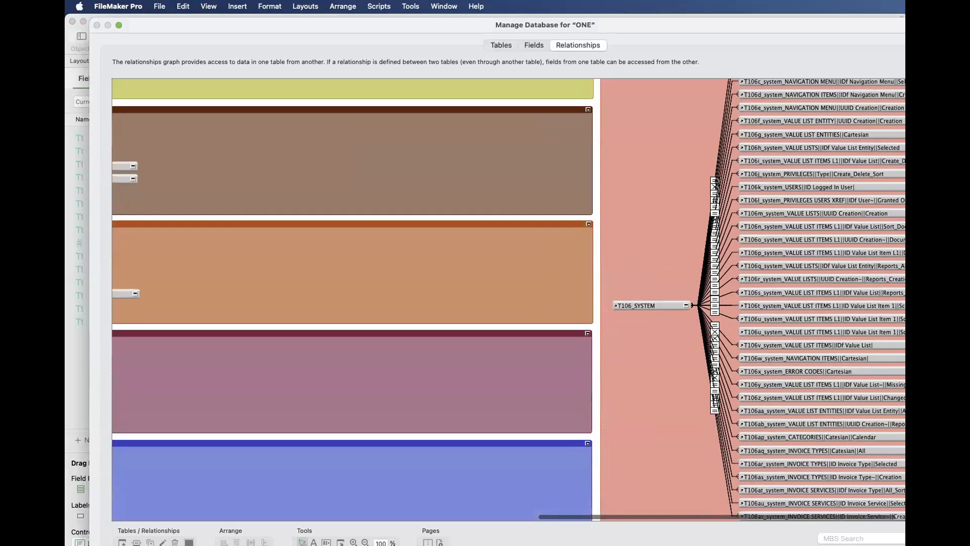
click(847, 536)
text(TST_Test)
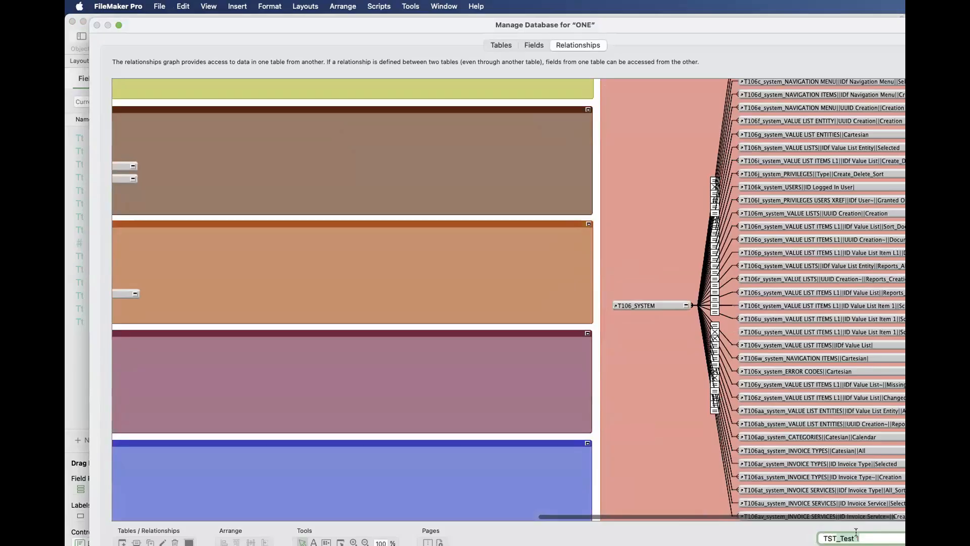
text(2)
key(Return)
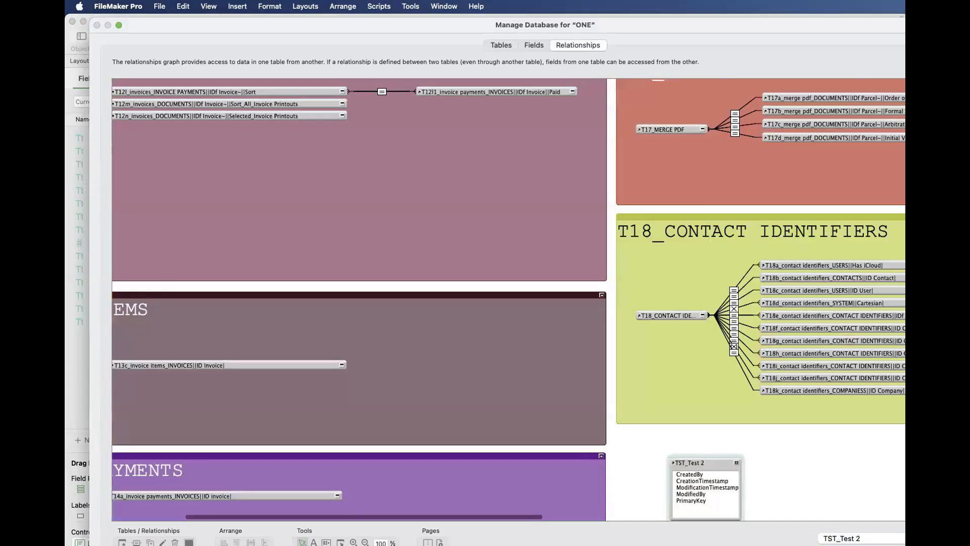
click(736, 462)
drag(712, 460, 653, 229)
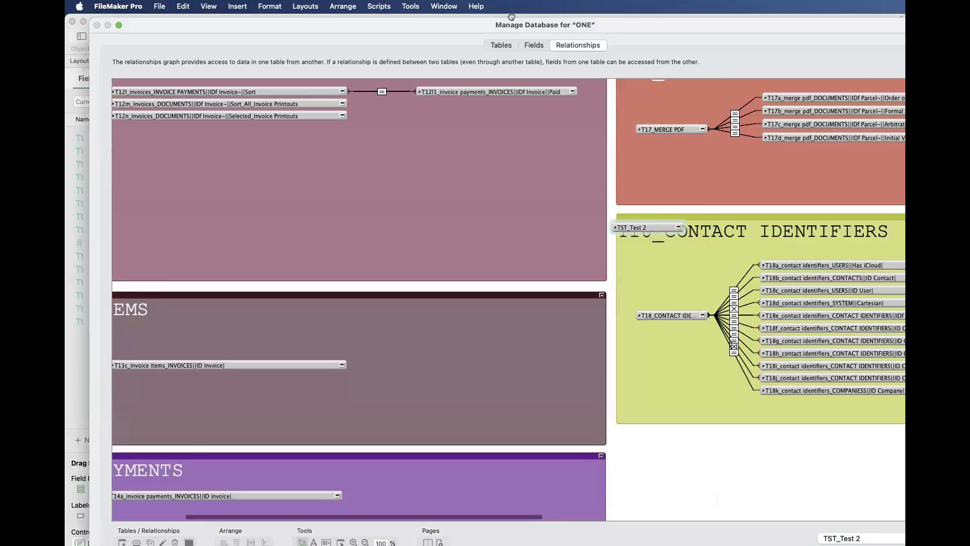
drag(511, 17, 670, 147)
click(667, 133)
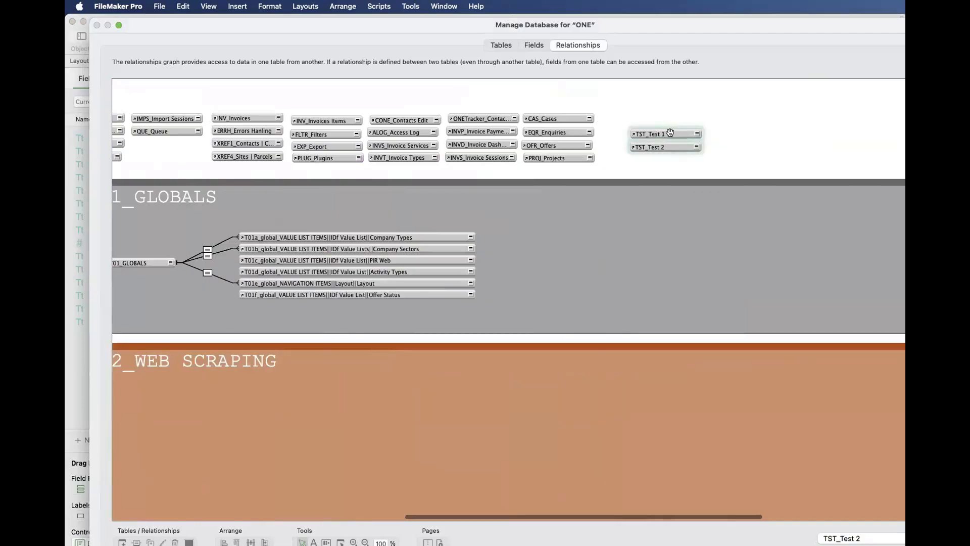
- Check the TST_Test 1 and TST_Test 2 entries in the table list and close database management
click(495, 47)
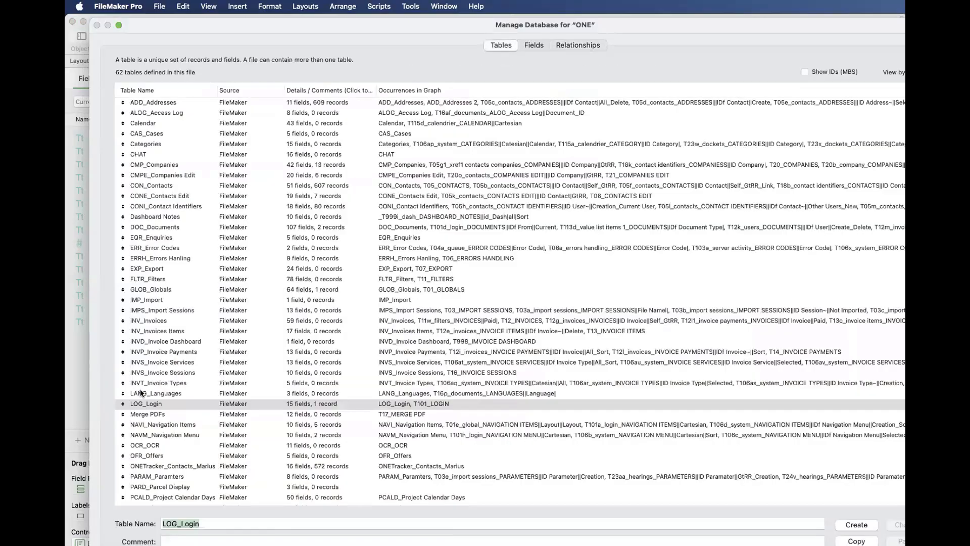
scroll(147, 432, down, 10)
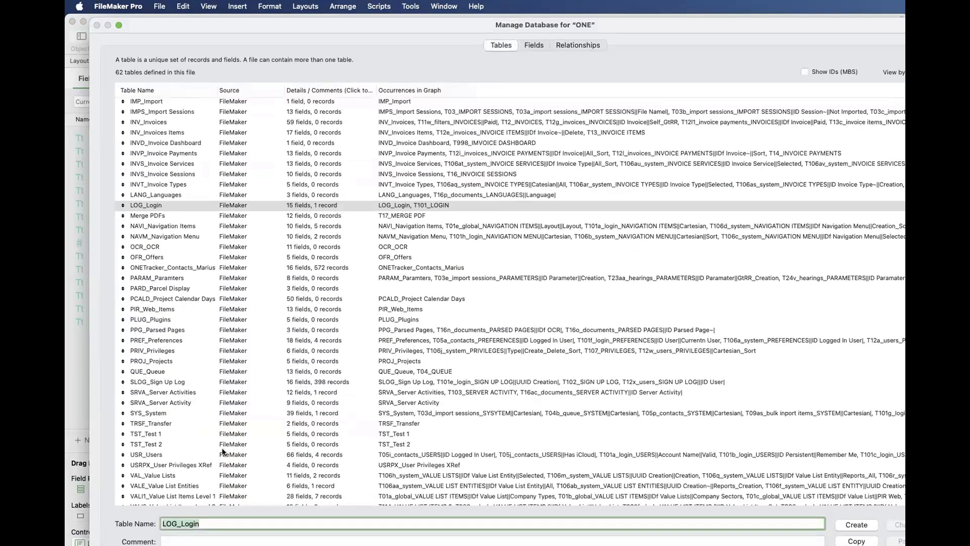
scroll(160, 439, down, 3)
click(160, 438)
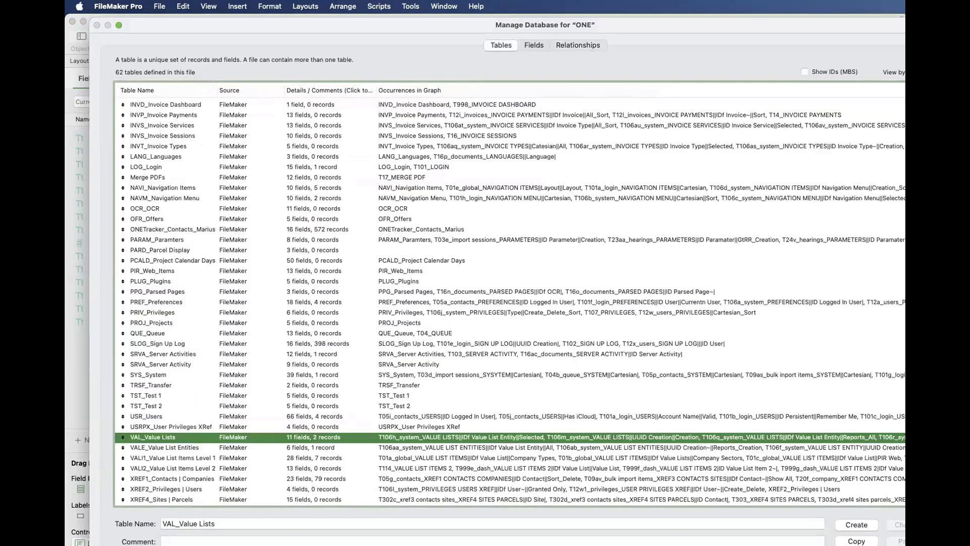
key(Escape)
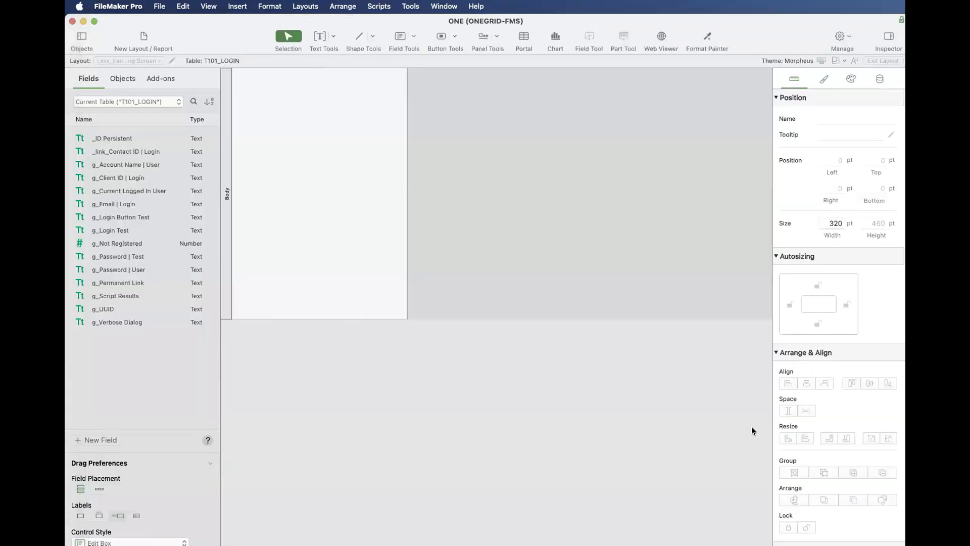
- Open the layout manager and locate the TST_Test 1 and TST_Test 2 layouts at the end of the list
key(super+shift+l)
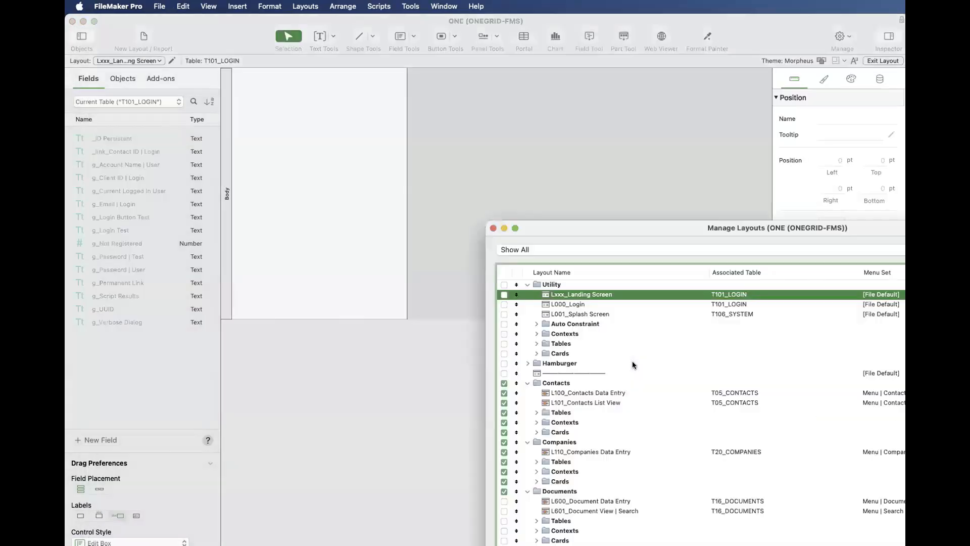
double_click(593, 228)
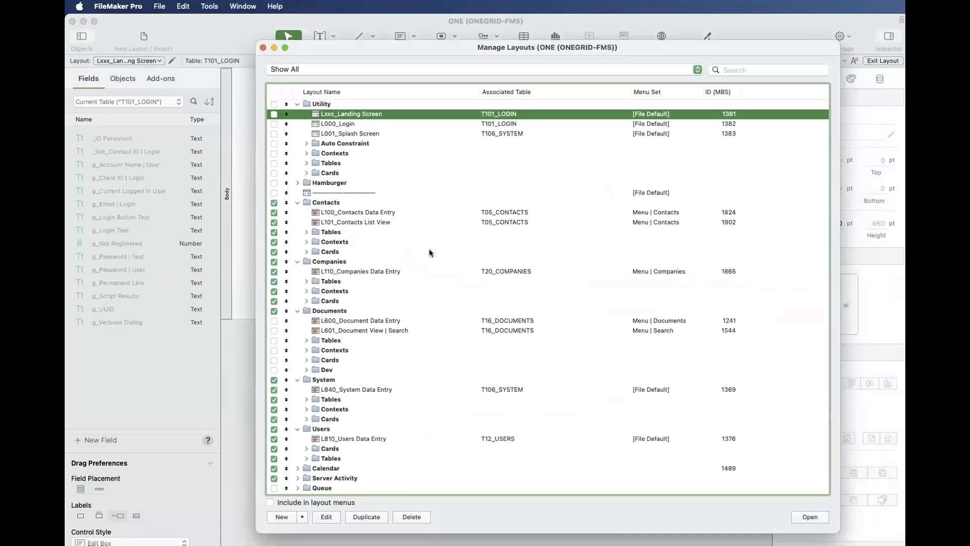
scroll(429, 248, down, 5)
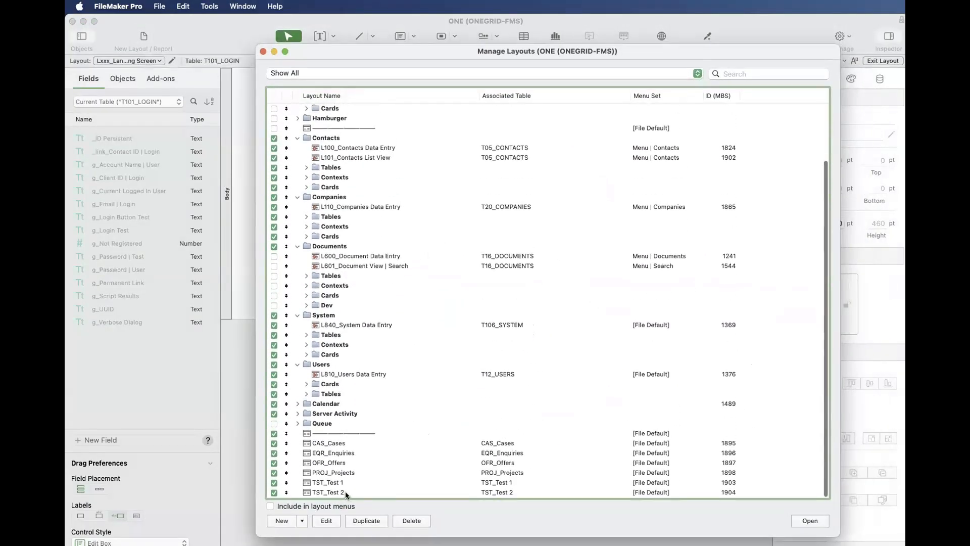
click(344, 491)
shift+click(344, 484)
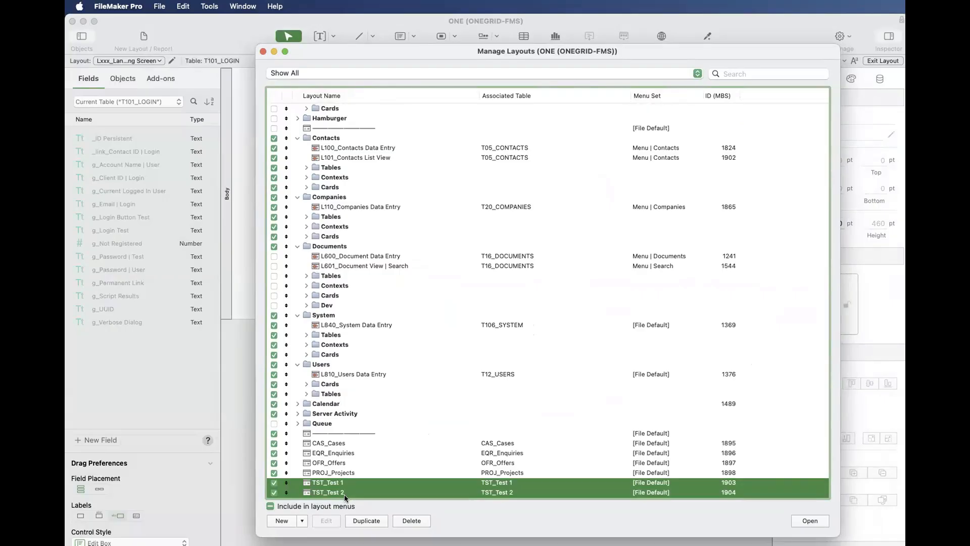
- Create a new layout folder named Test
click(302, 520)
click(332, 537)
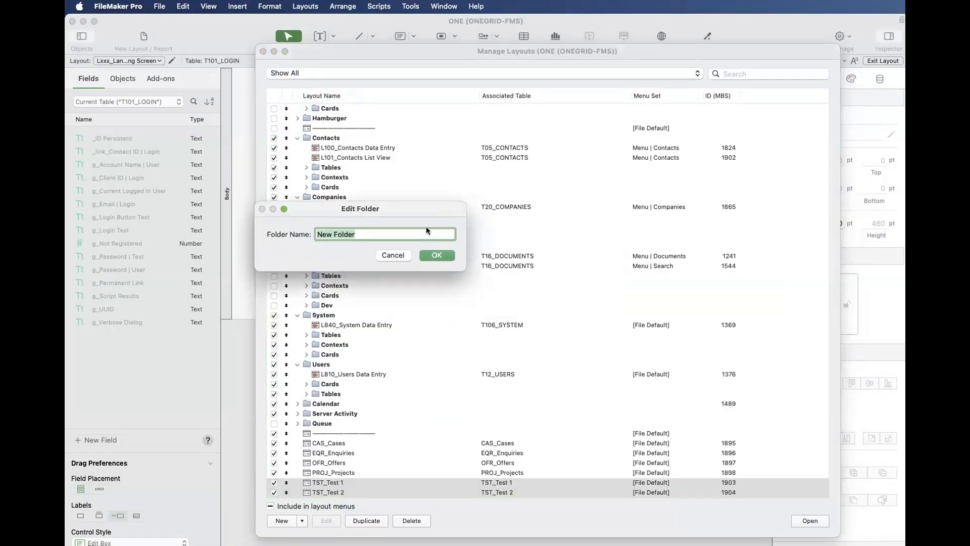
text(Test)
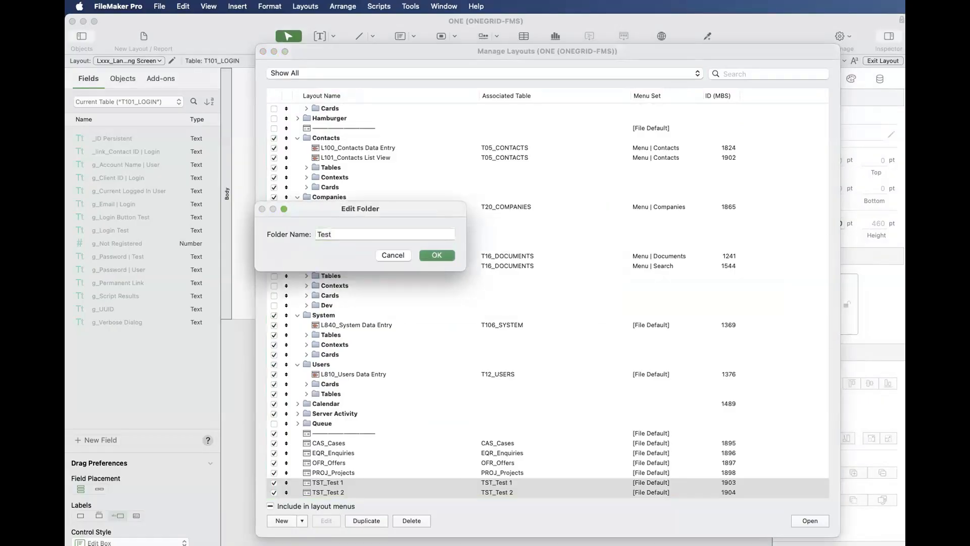
click(454, 254)
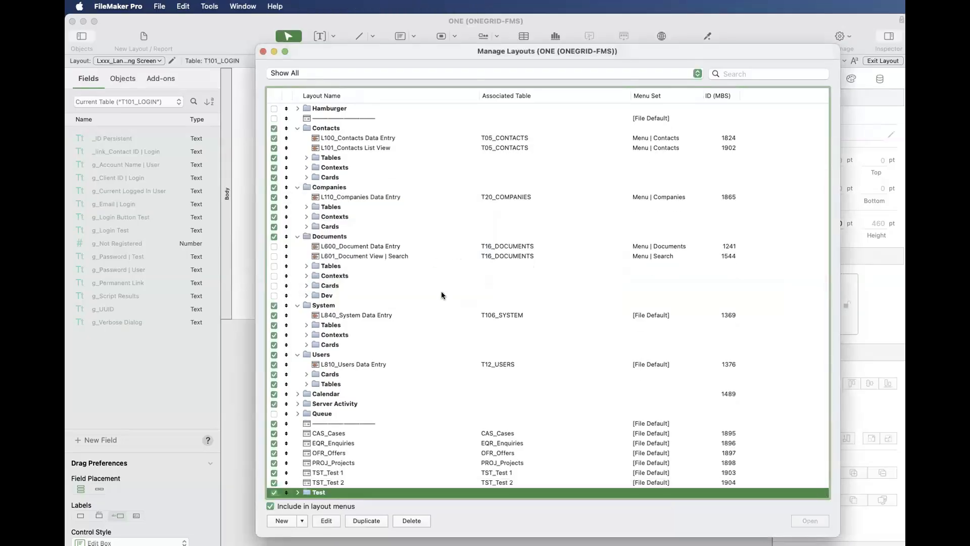
- Expand the Test folder and create a subfolder named Tables inside it
scroll(300, 480, down, 1)
click(297, 490)
drag(384, 52, 341, 29)
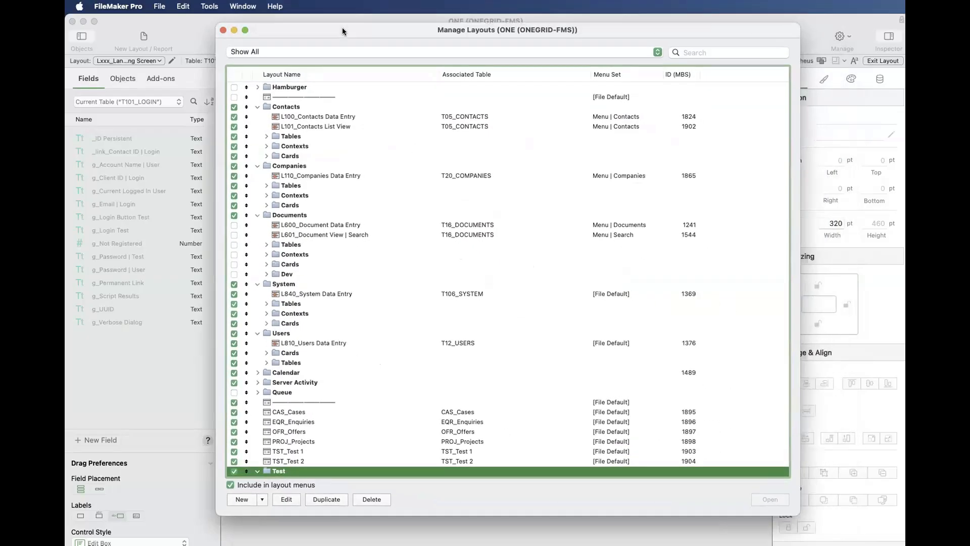
click(260, 496)
click(262, 525)
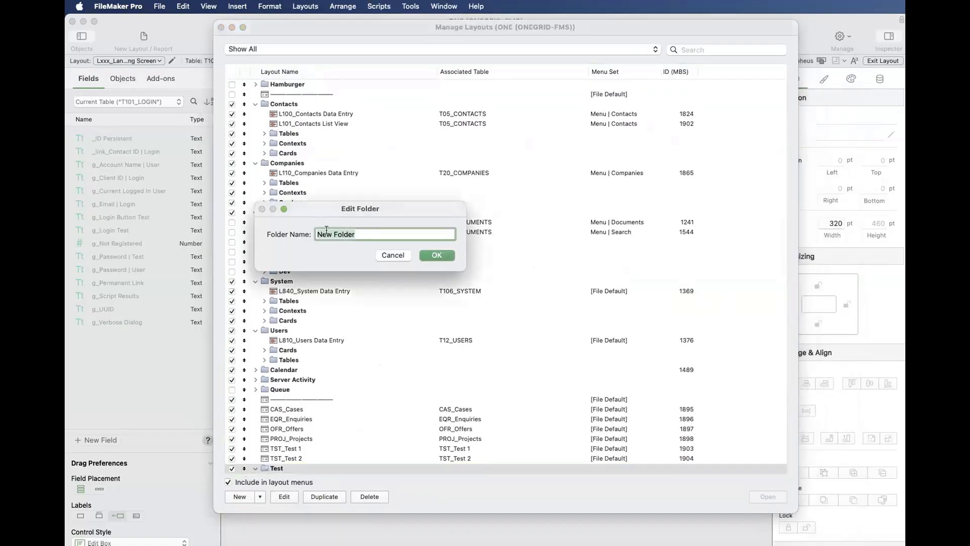
text(Tables)
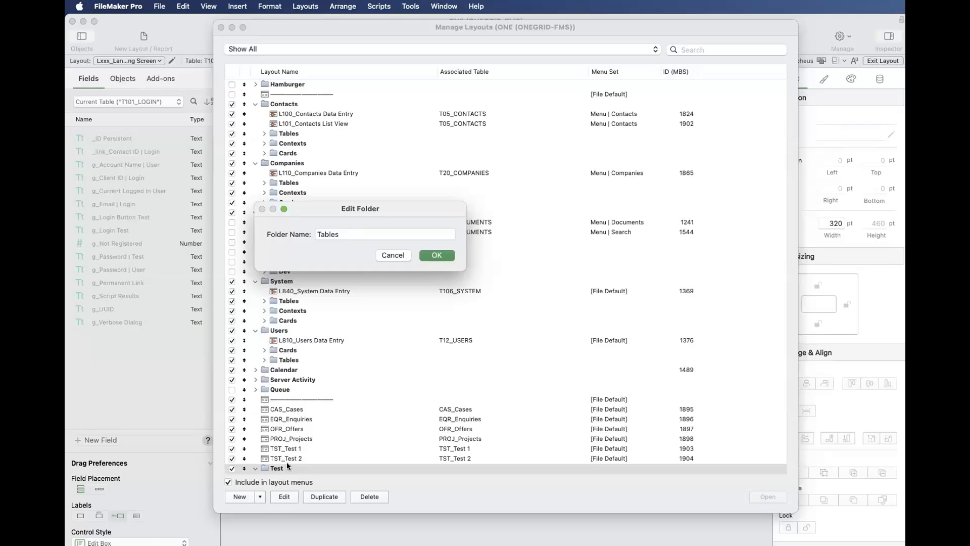
key(Return)
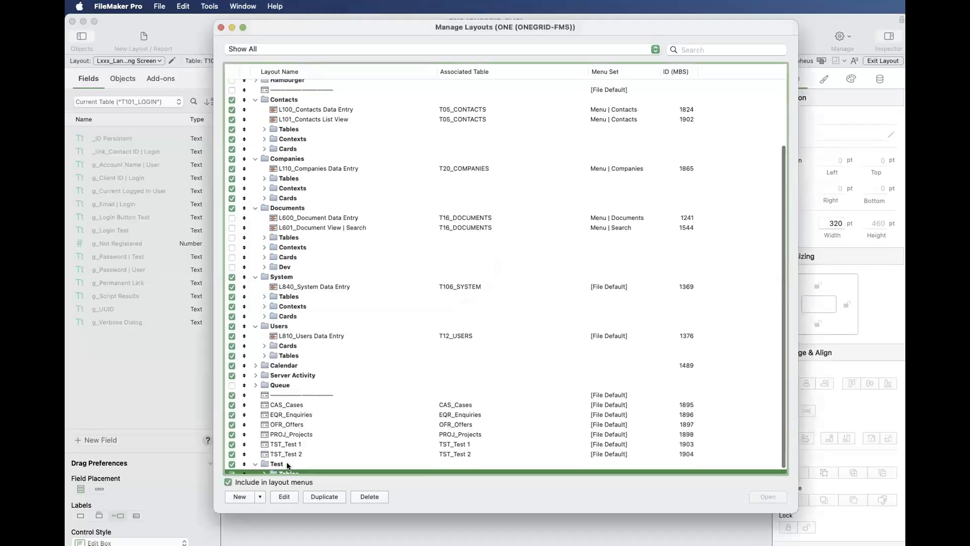
- Move the TST_Test 1 and TST_Test 2 layouts into the Tables subfolder of Test
click(296, 446)
shift+click(290, 440)
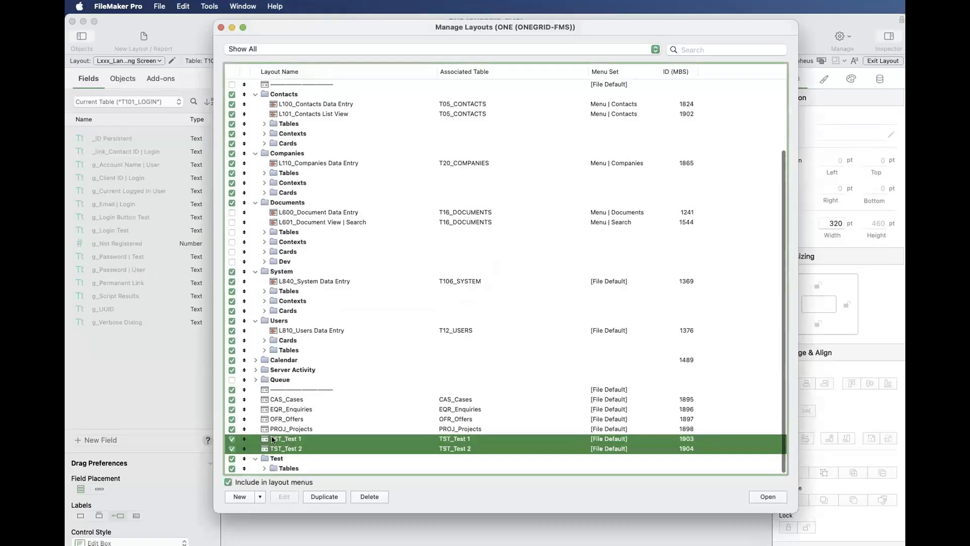
drag(291, 441, 308, 468)
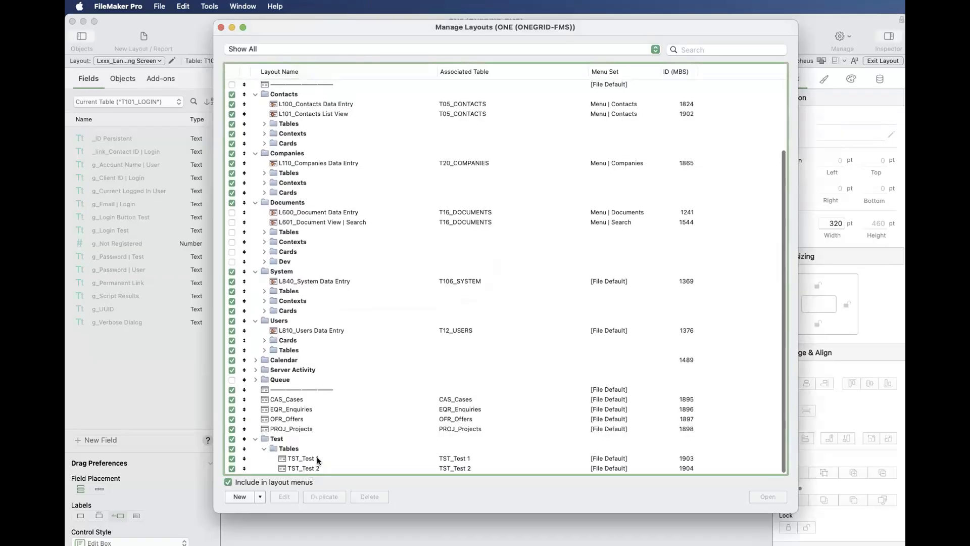
- Open the TST_Test 1 layout in its own window to view it, and close that window
click(316, 457)
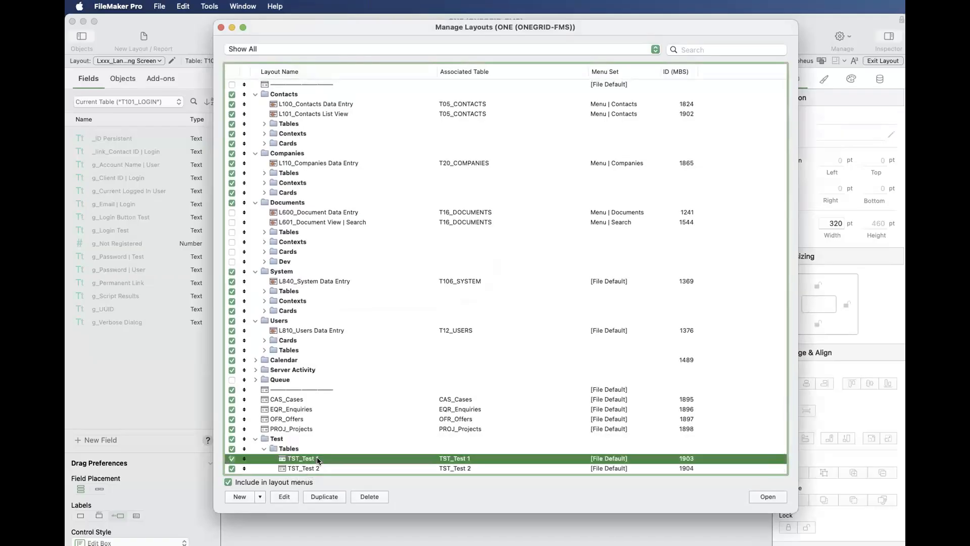
scroll(450, 468, up, 1)
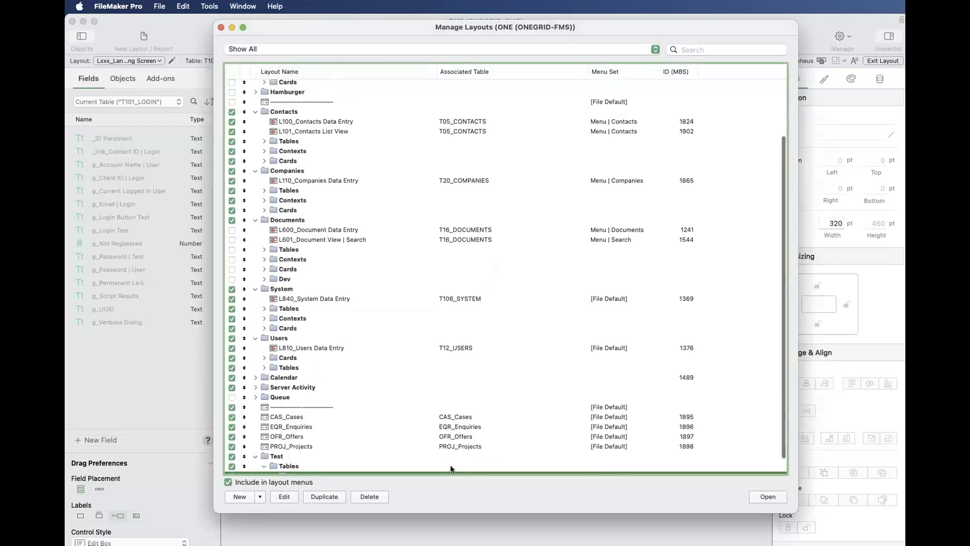
scroll(455, 468, down, 1)
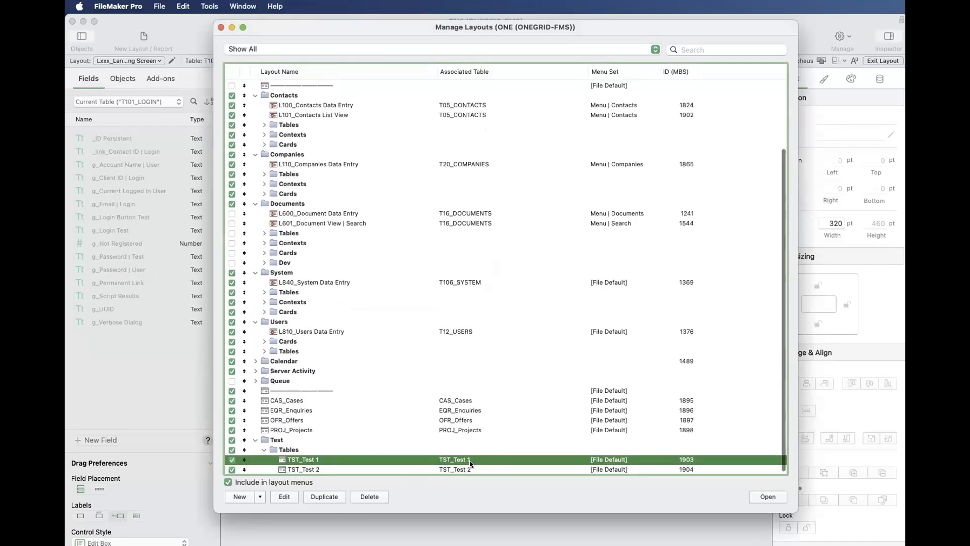
click(751, 495)
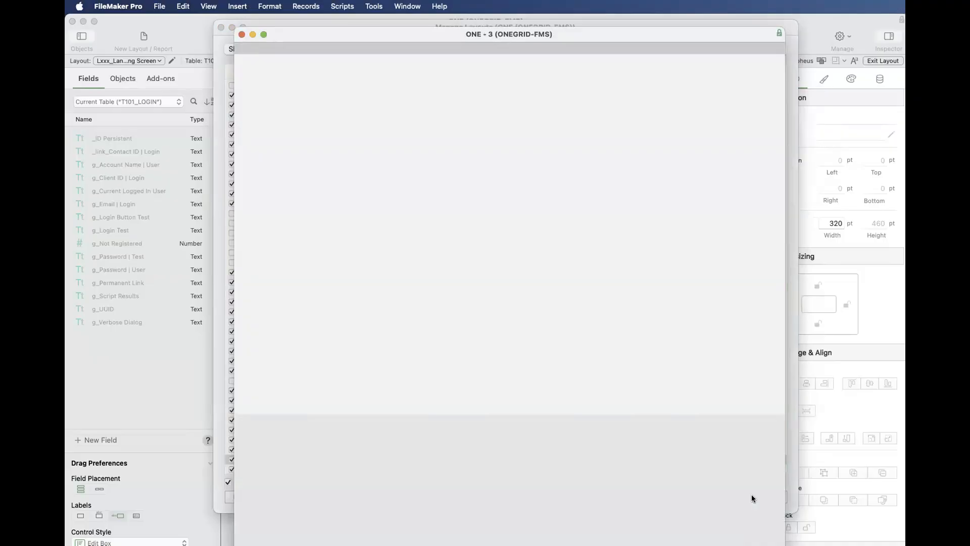
key(super+w)
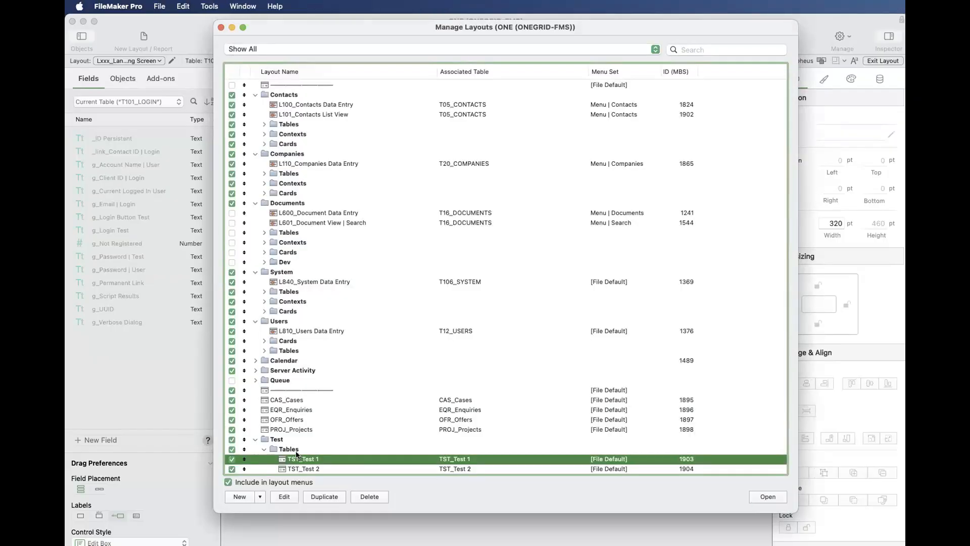
- Collapse Test's Tables subfolder and examine the CMP_Companies and Xref1_Contacts | Companies layouts in the Companies folder's Tables subfolder
click(265, 451)
click(264, 450)
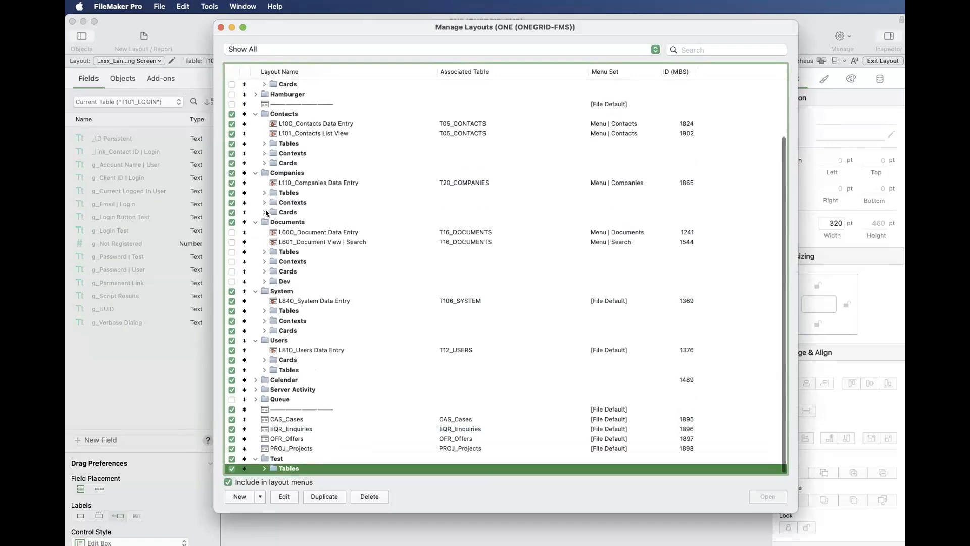
click(295, 173)
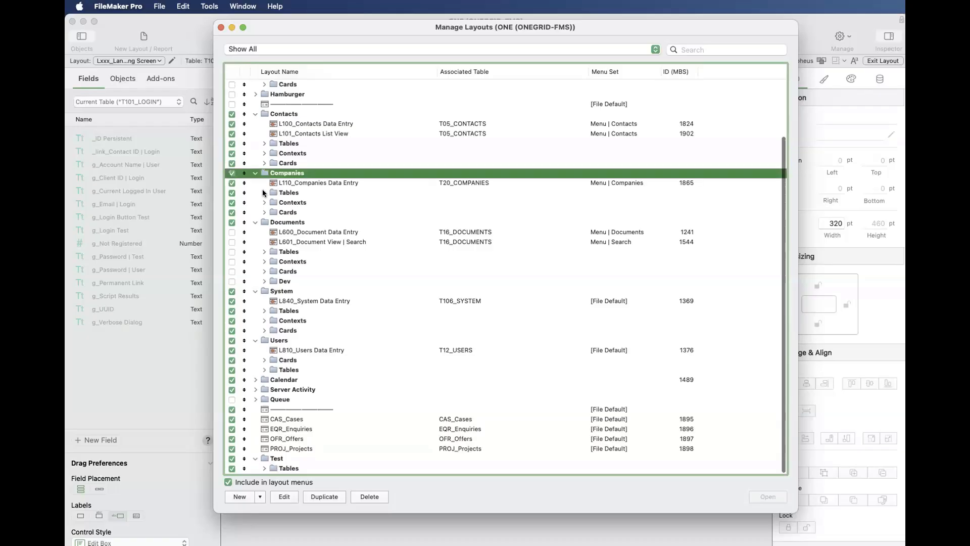
click(264, 193)
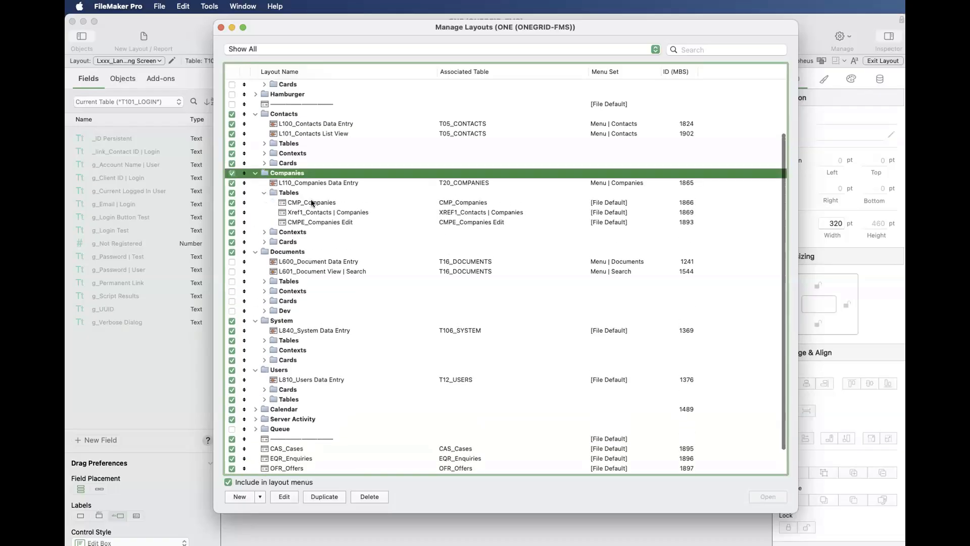
click(312, 203)
shift+click(320, 213)
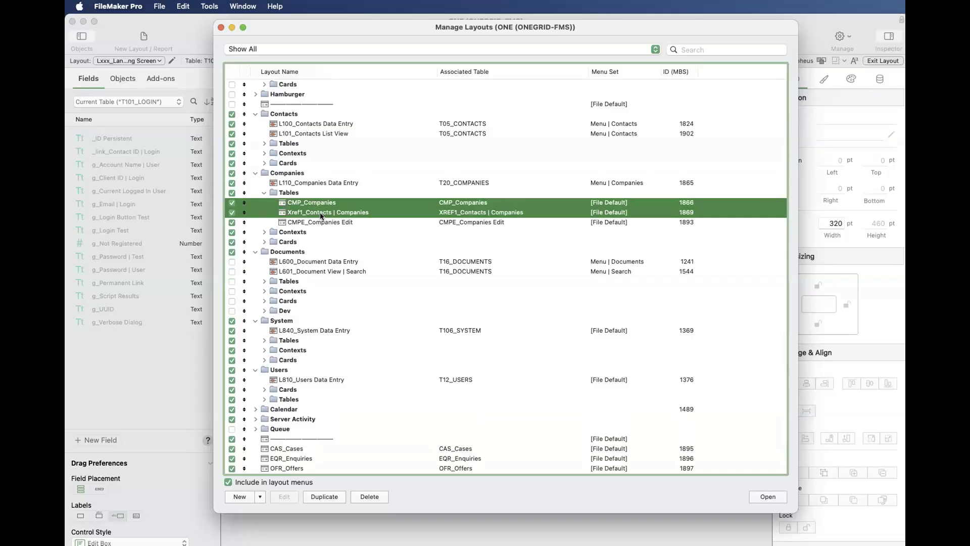
- Expand the Tables subfolder of the Contacts folder and examine its CON_Contacts, CONE_Contacts Edit and ADD_Addresses layouts
click(341, 193)
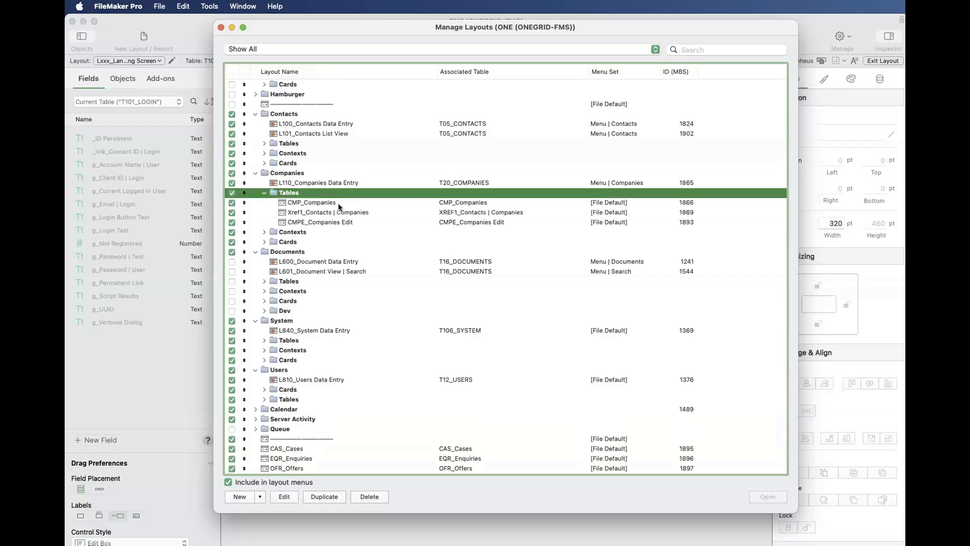
click(338, 202)
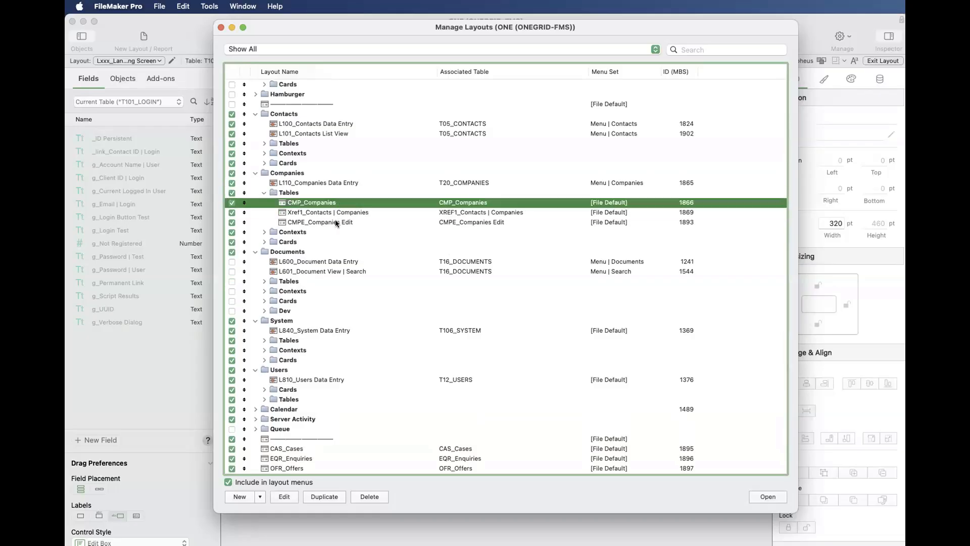
click(263, 144)
click(263, 144)
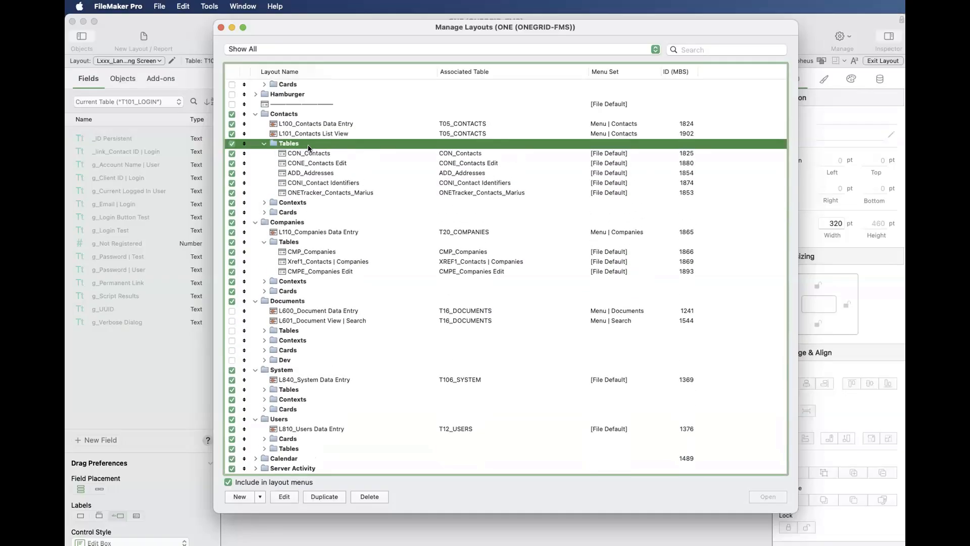
click(345, 154)
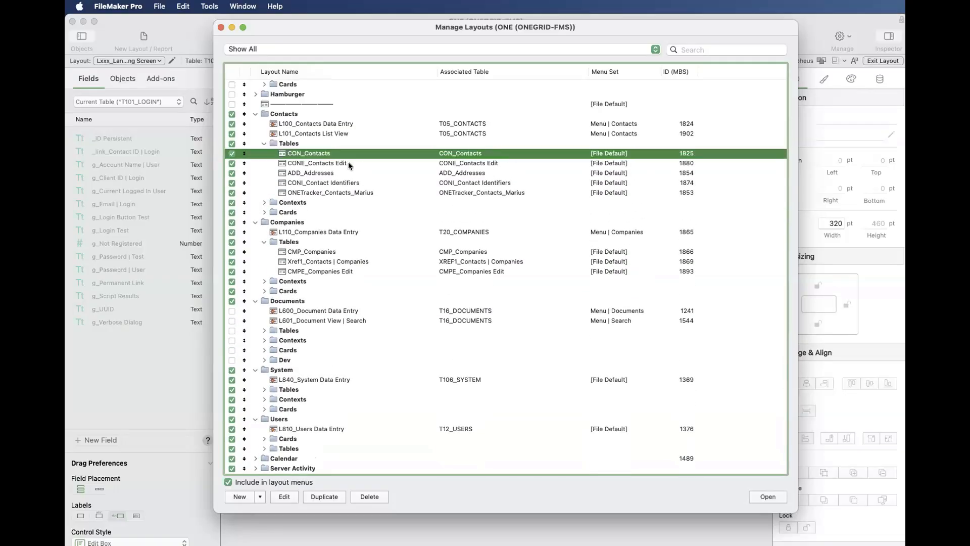
shift+click(347, 162)
shift+click(347, 172)
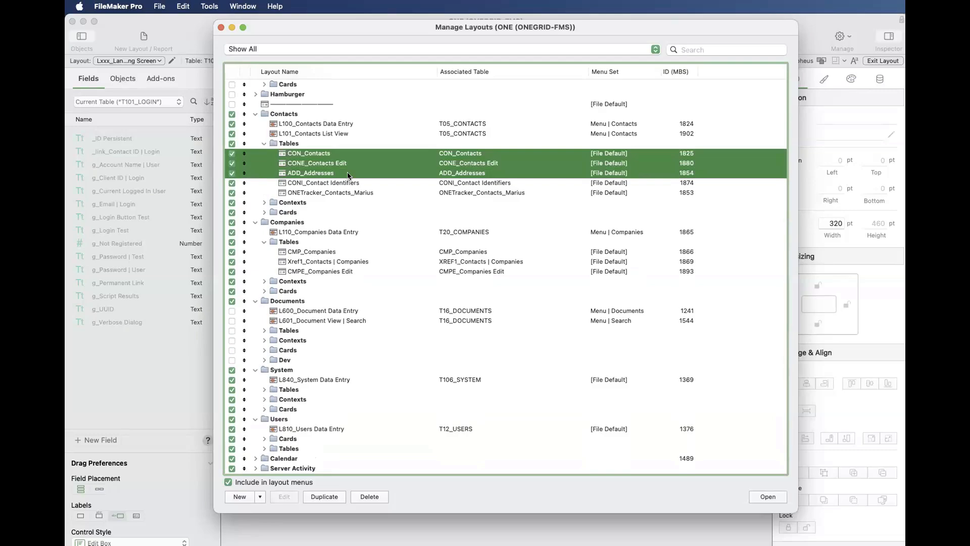
click(292, 116)
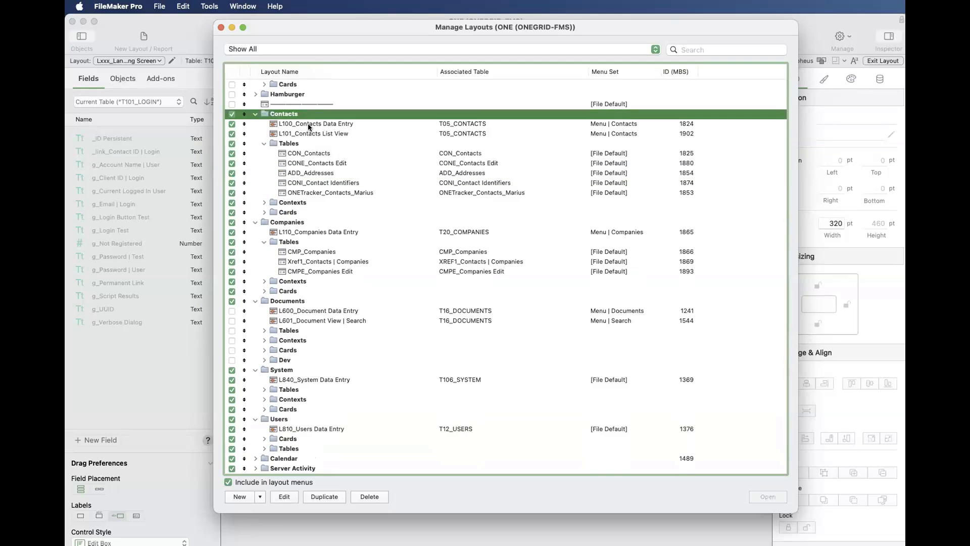
- Go through all the layouts in Contacts' Tables subfolder one by one and return to CON_Contacts
click(317, 154)
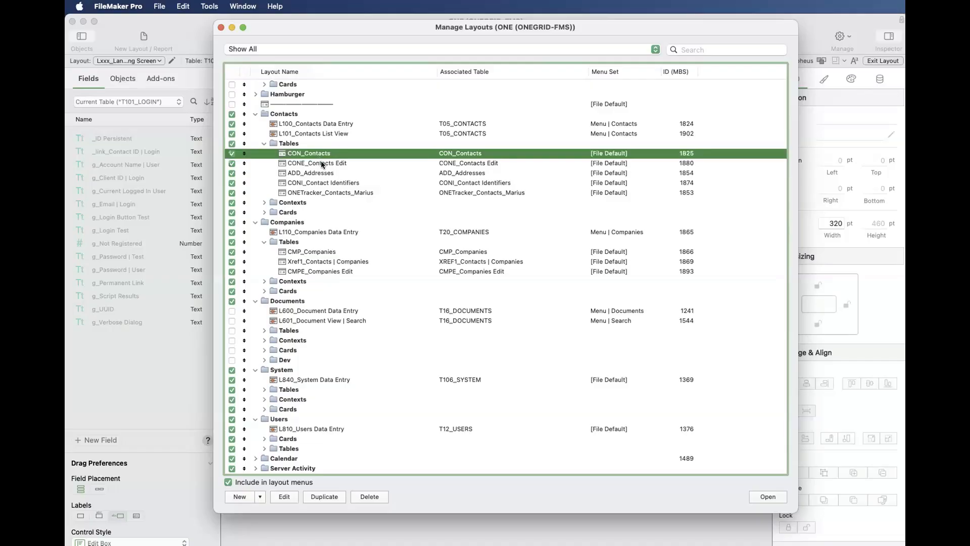
click(324, 165)
click(326, 174)
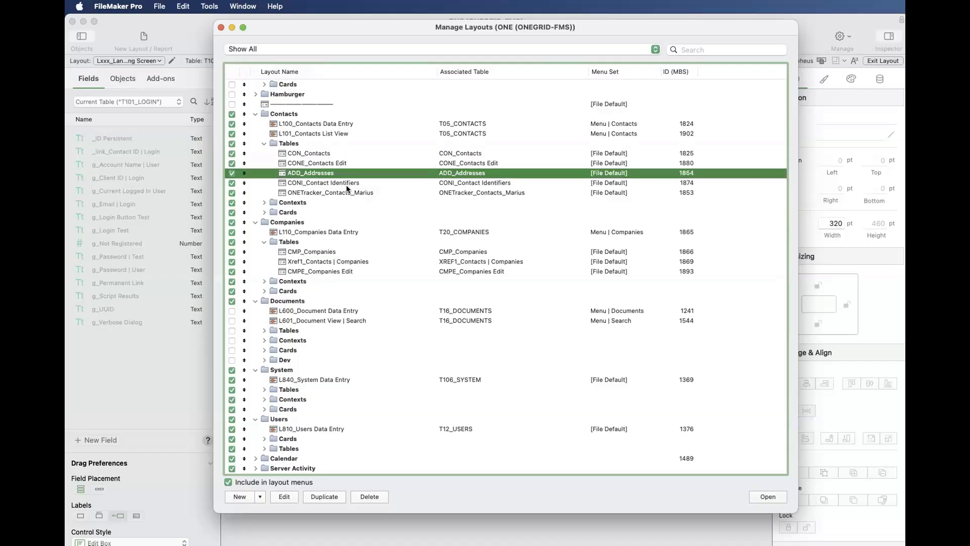
click(347, 184)
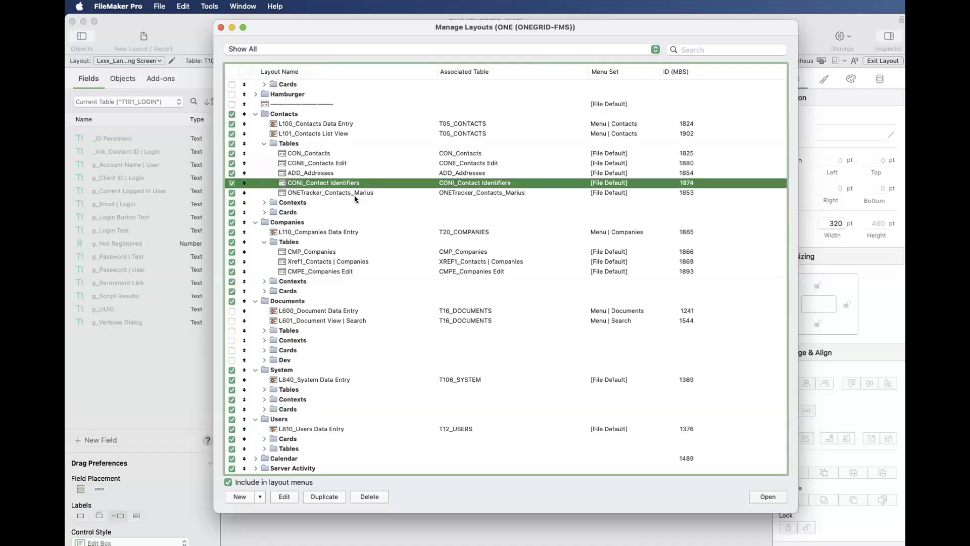
click(343, 195)
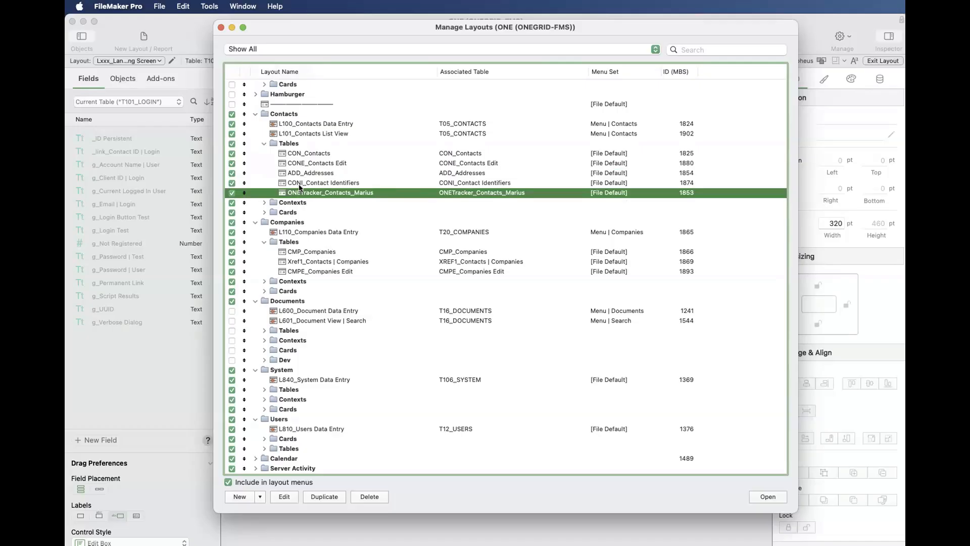
click(309, 154)
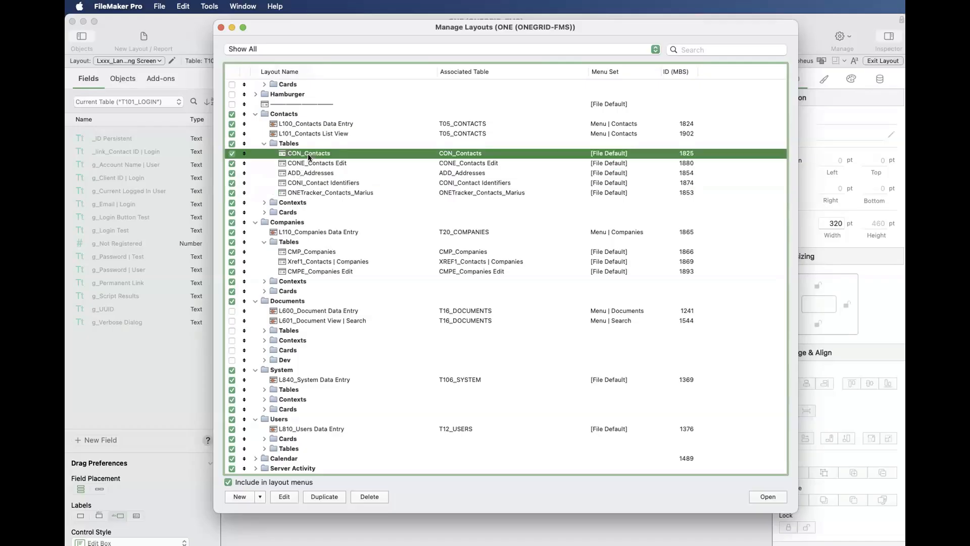
- Close the layout management window and open the relationships graph of the ONE database
click(220, 27)
key(super+shift+d)
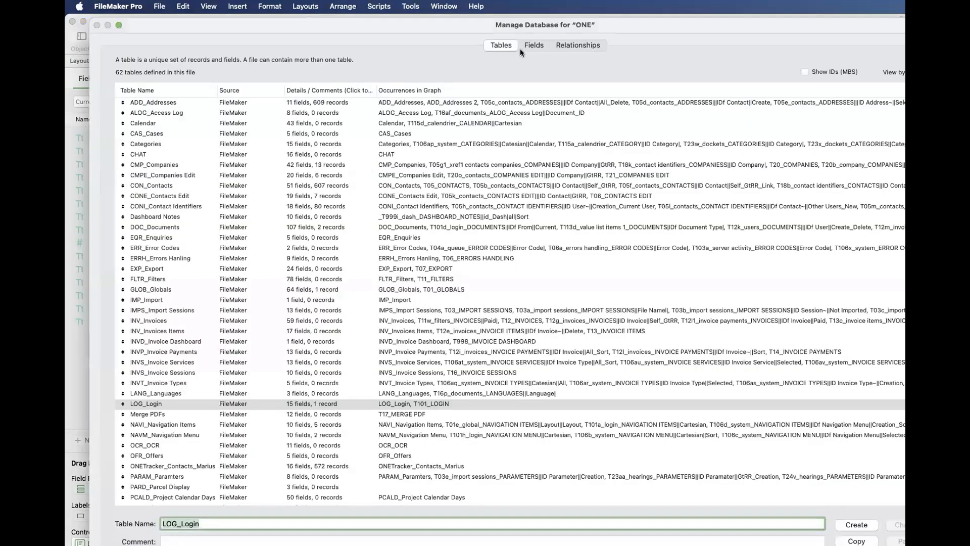
click(564, 45)
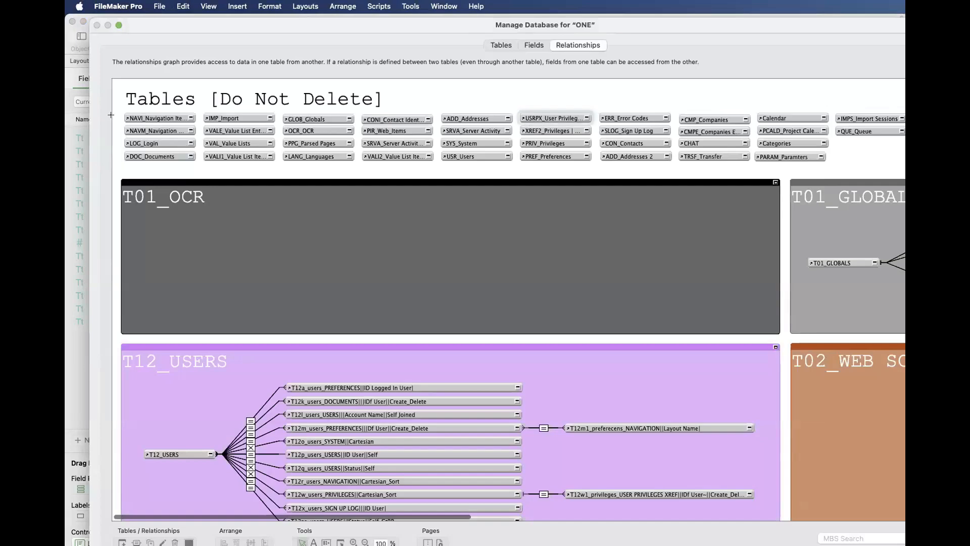
- Examine the table occurrences under the Tables [Do Not Delete] heading in the graph, through to TST_Test 1 and TST_Test 2
drag(111, 115, 853, 165)
scroll(853, 165, right, 10)
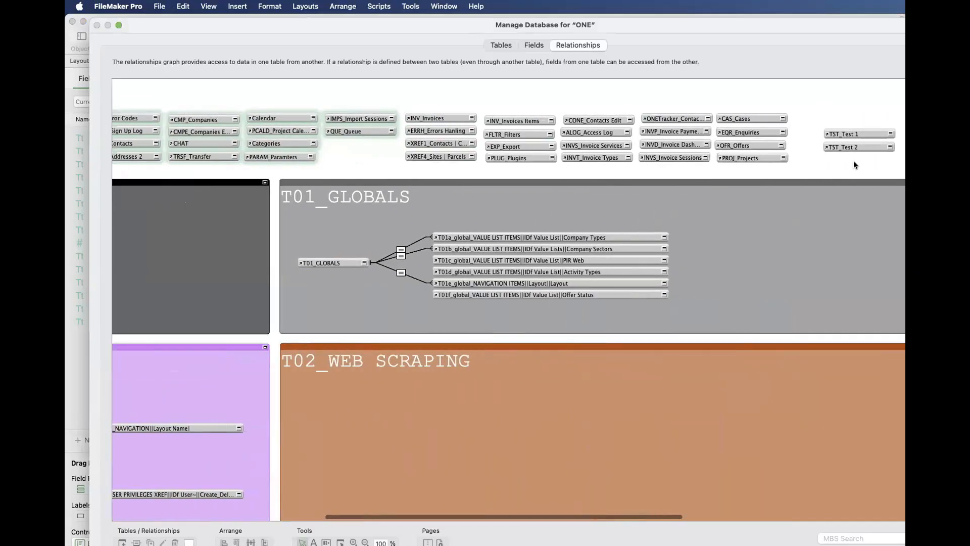
click(855, 165)
drag(810, 165, 67, 120)
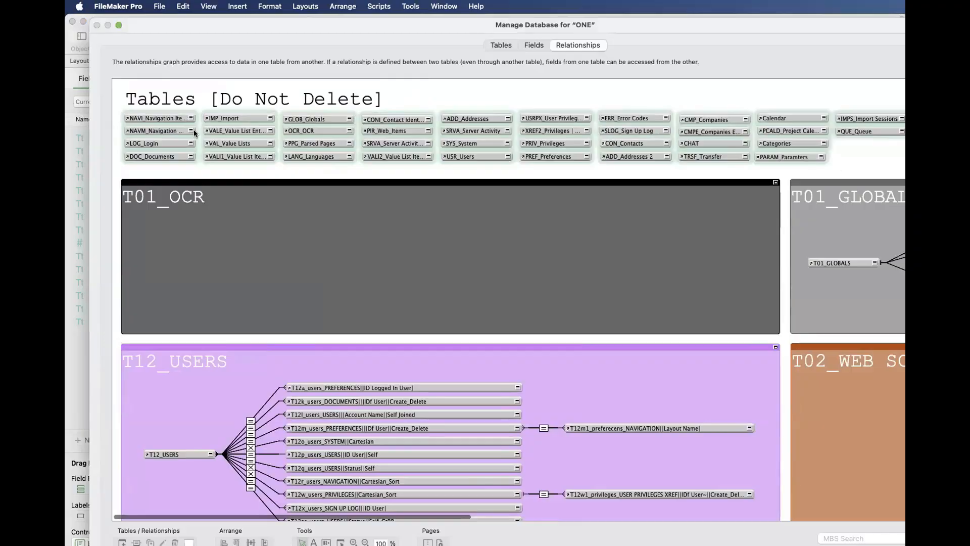
click(253, 175)
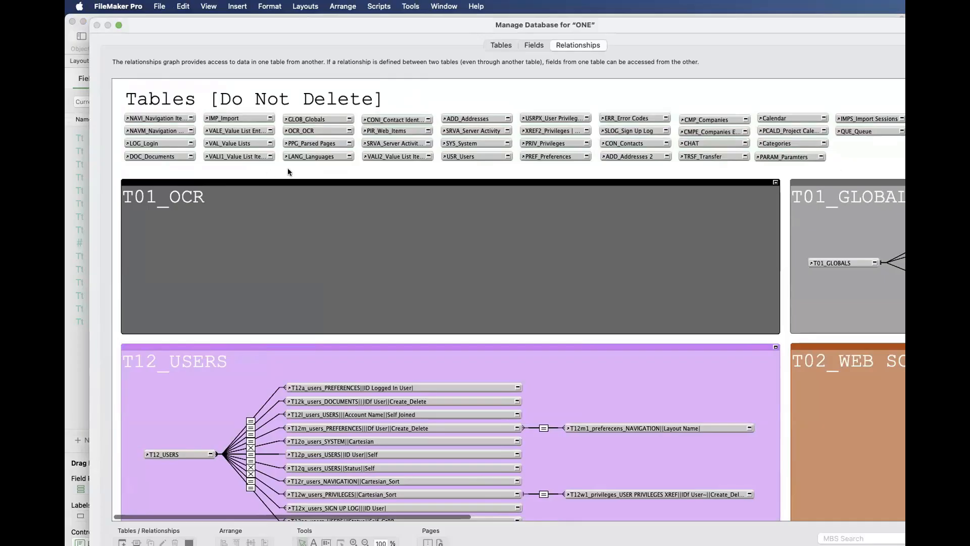
click(311, 154)
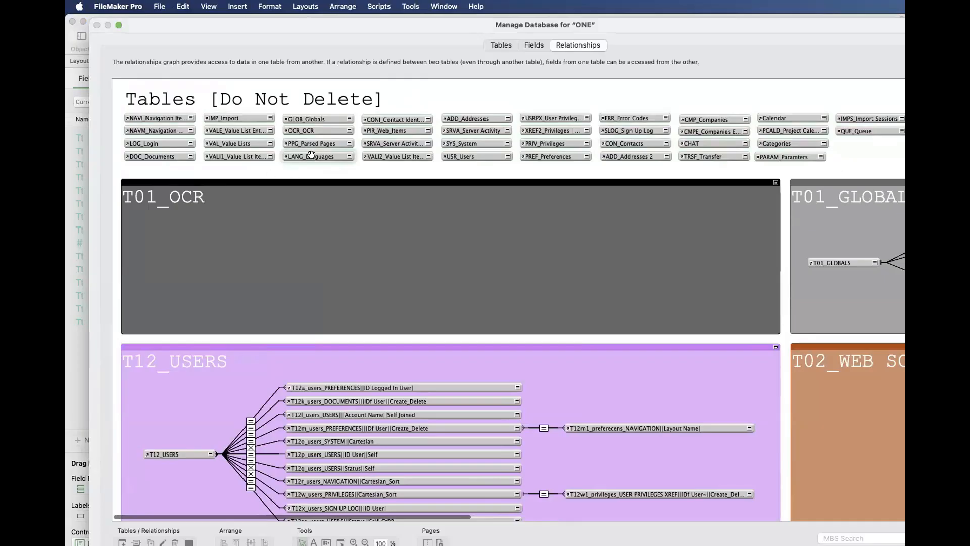
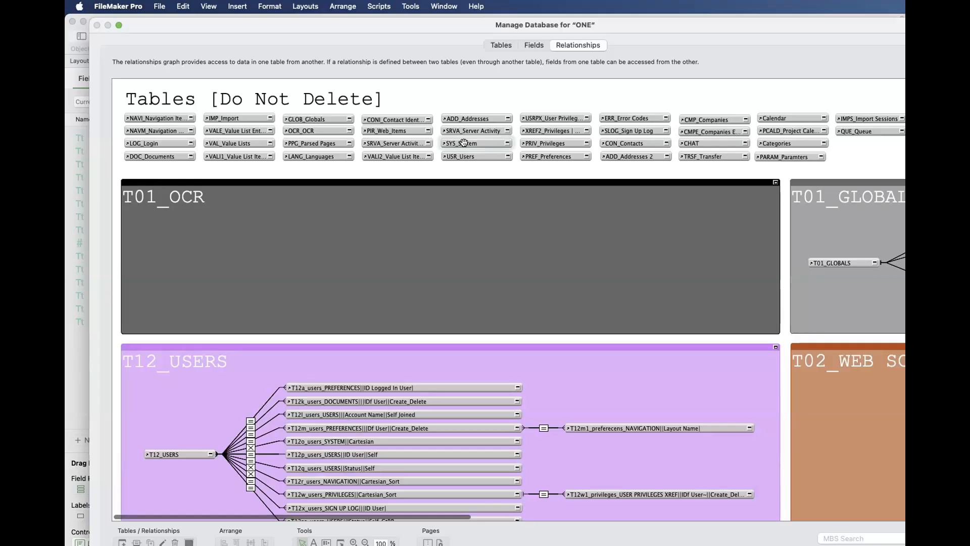
- Compare the database's table list with the occurrences in the relationships graph, including LOG_Login, Merge PDFs and the two test tables
click(507, 45)
click(157, 402)
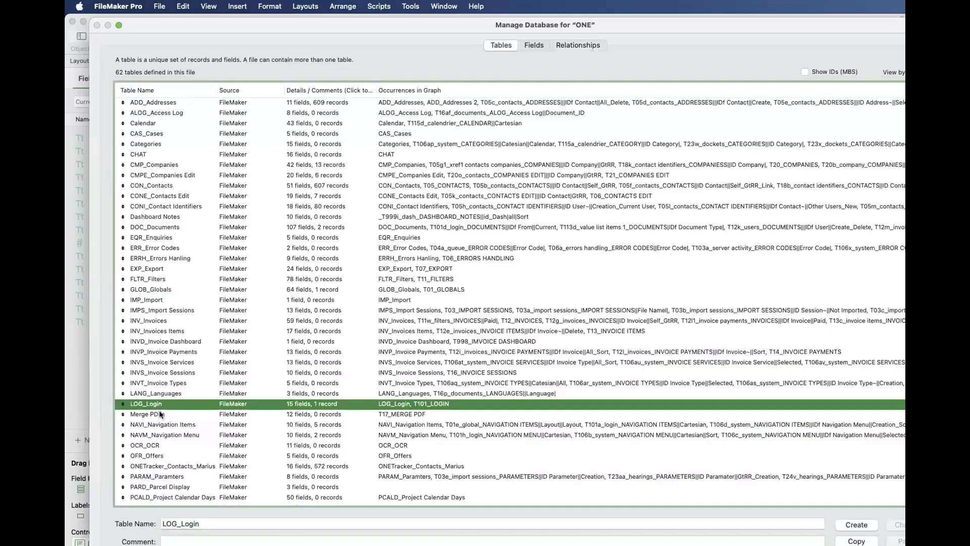
click(159, 414)
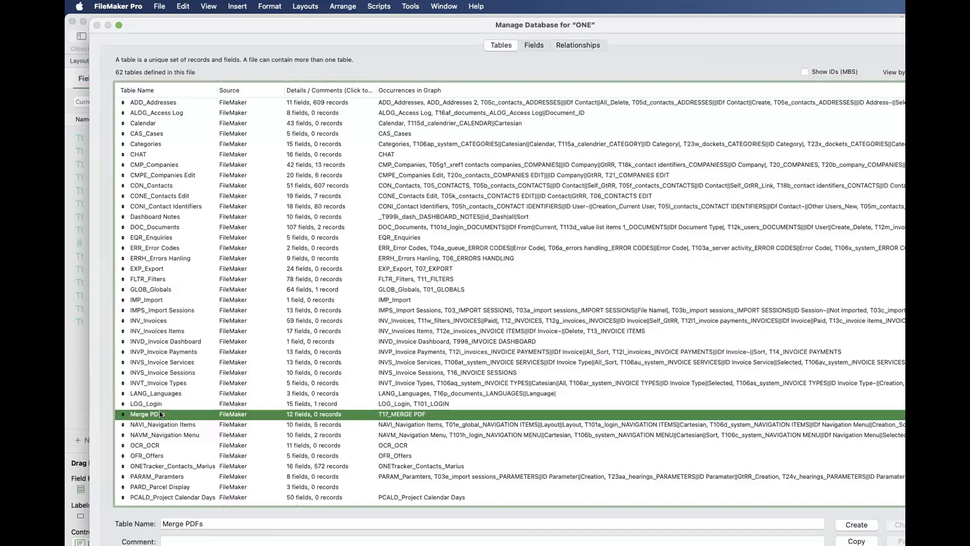
scroll(160, 414, down, 10)
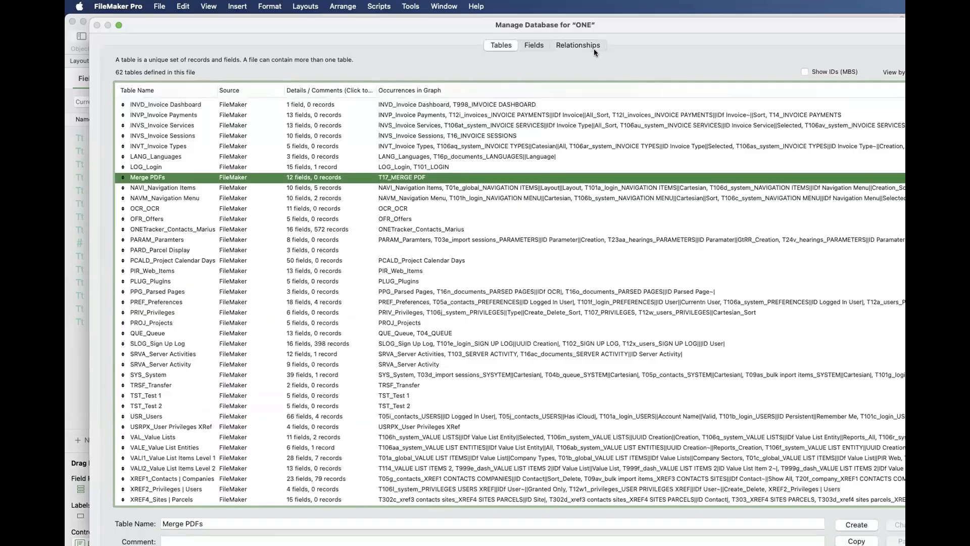
click(593, 49)
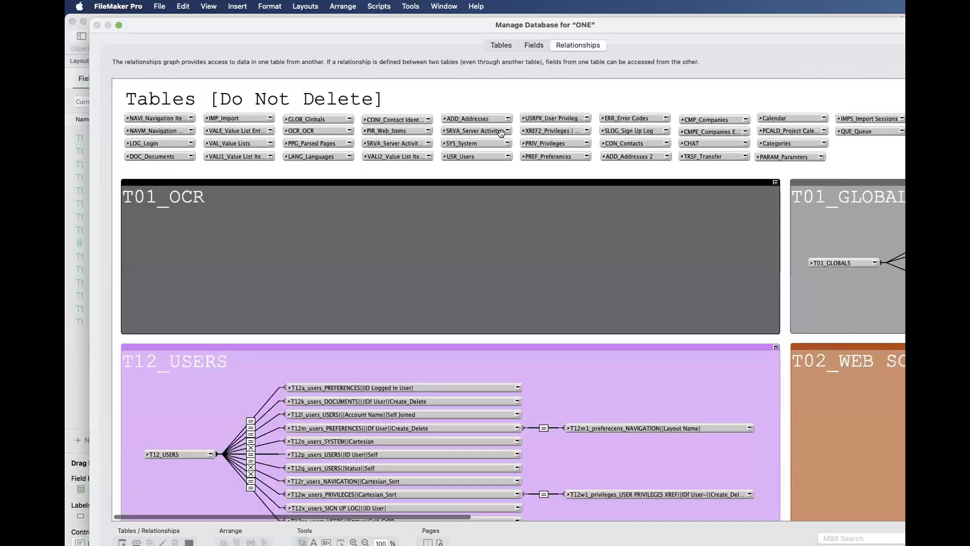
scroll(500, 133, right, 15)
click(573, 129)
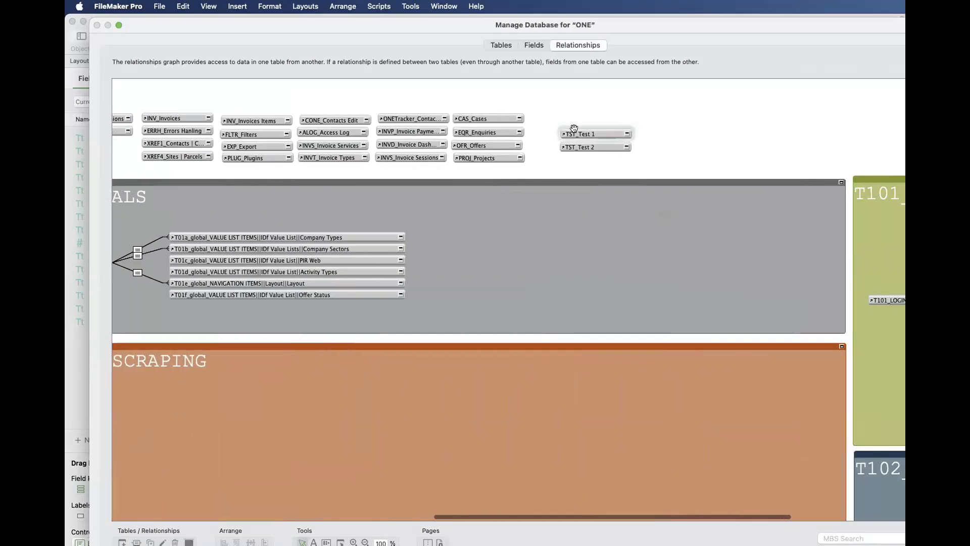
- Rename the TST_Test 1 table to TST1_Test 1
click(501, 44)
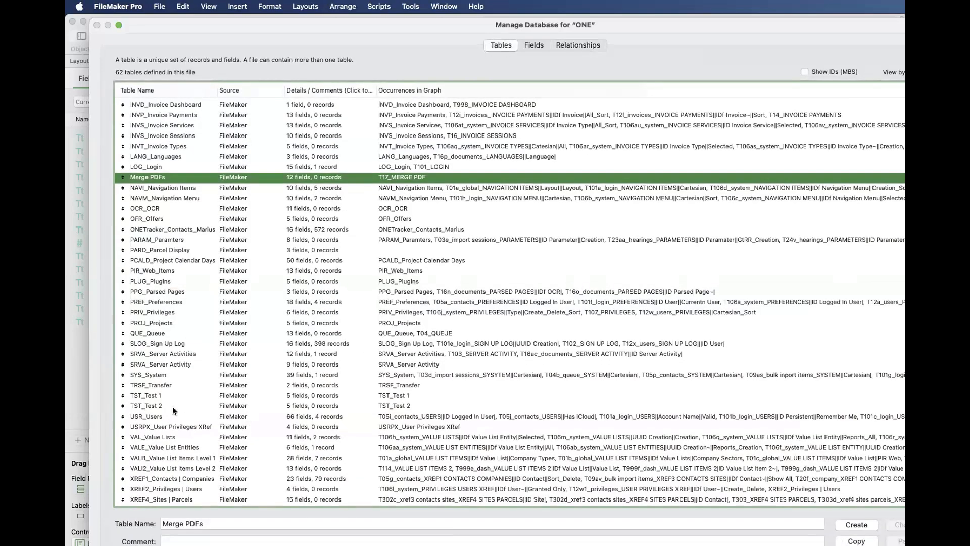
click(163, 396)
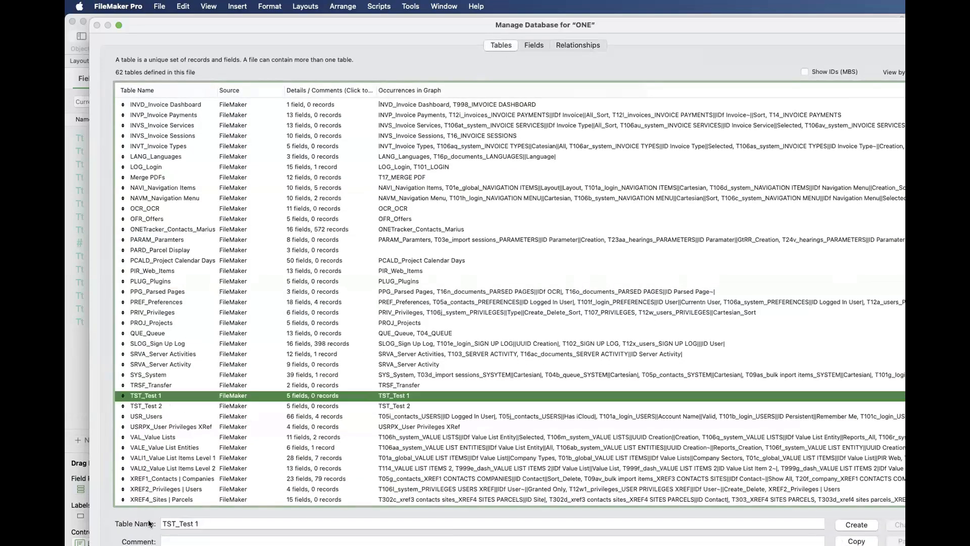
click(175, 524)
text(1)
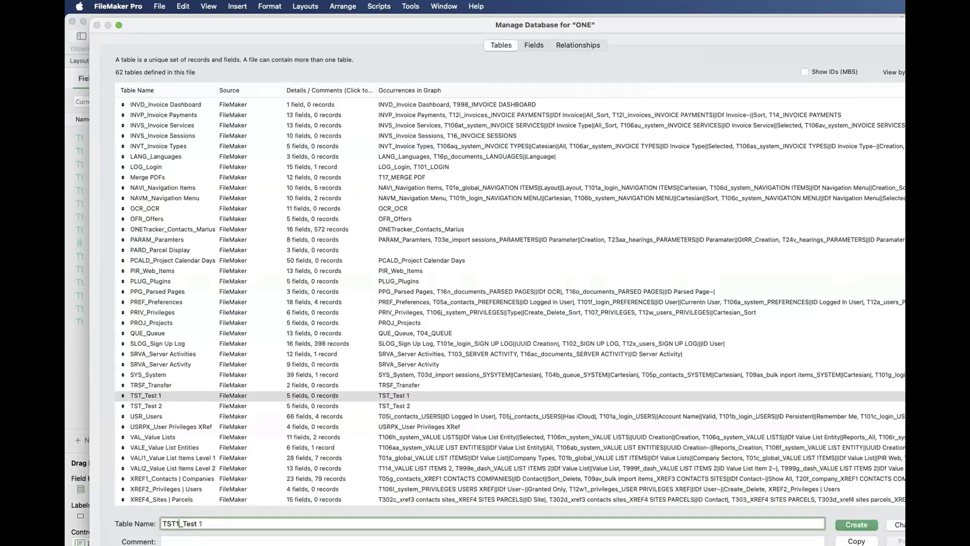
click(906, 524)
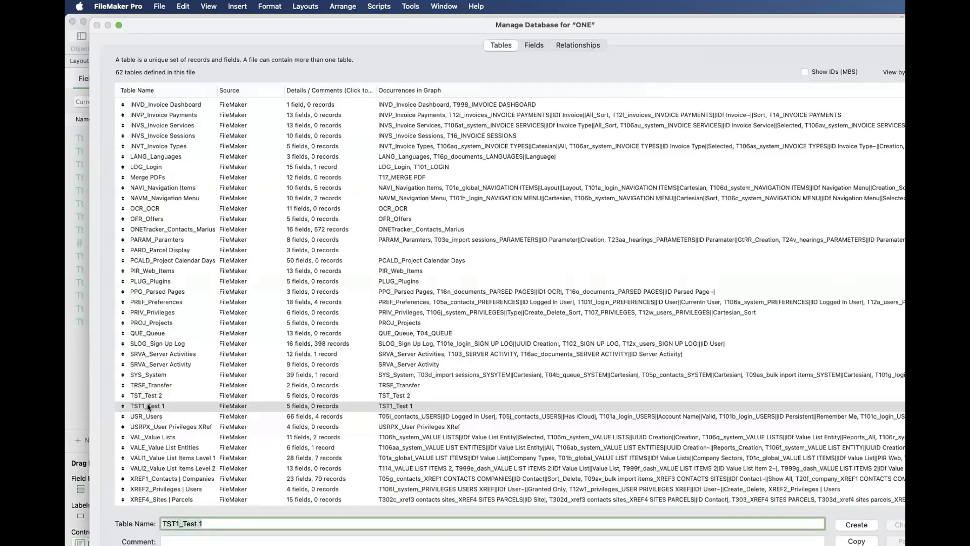
- Rename the TST_Test 2 table to TST2_Test 2 and check both test tables' occurrences in the relationships graph
click(152, 396)
click(177, 523)
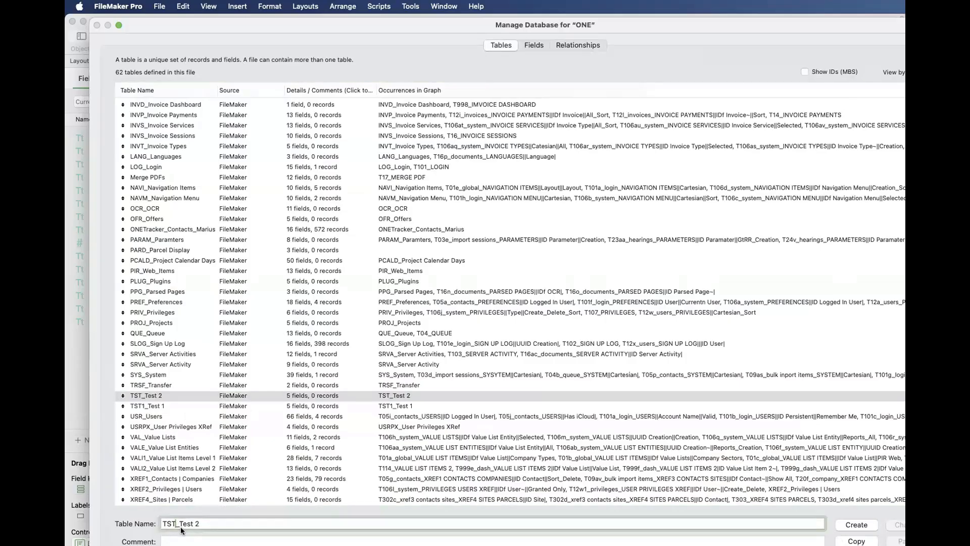
text(2)
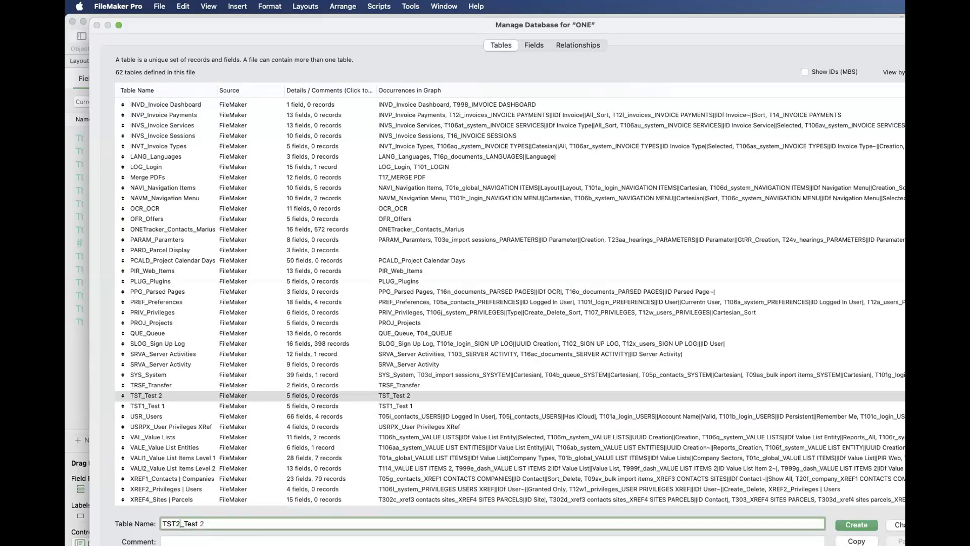
click(898, 524)
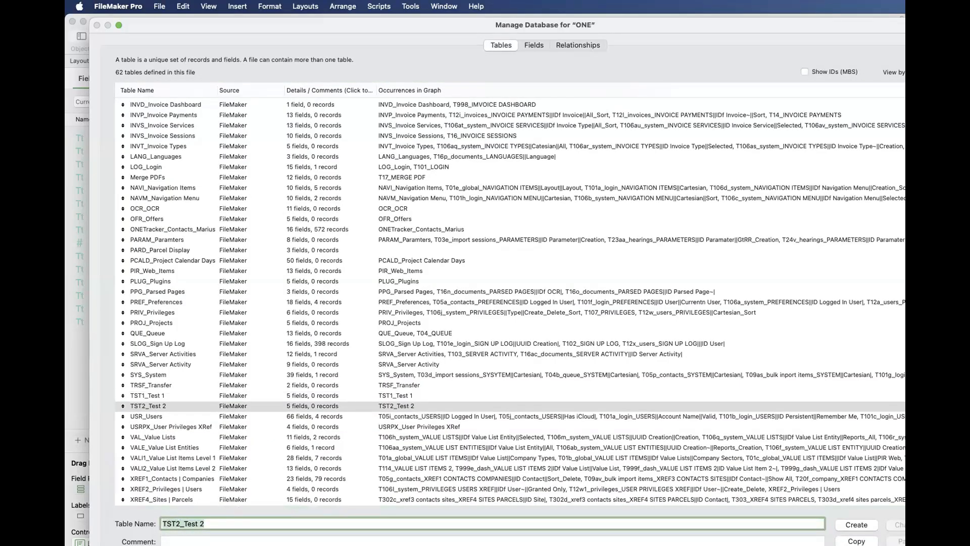
click(144, 394)
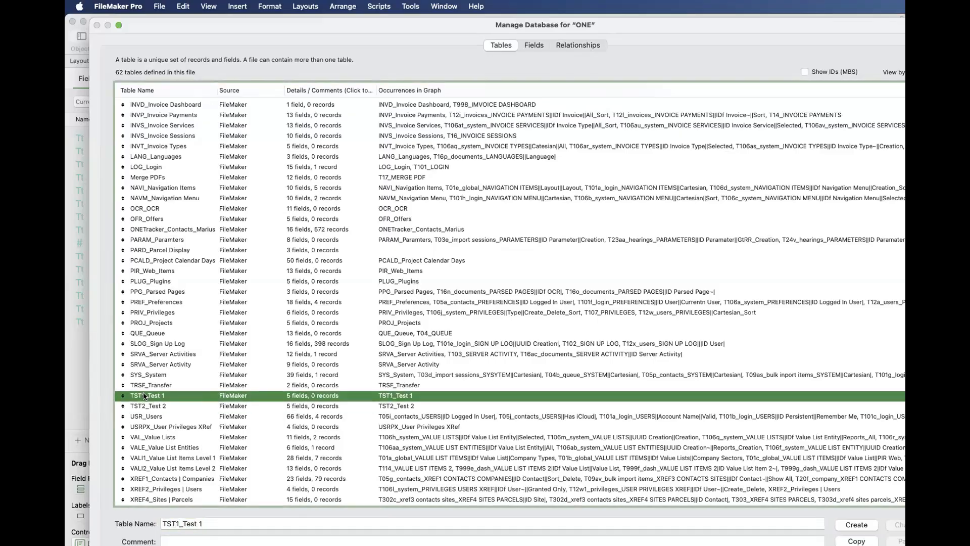
click(578, 47)
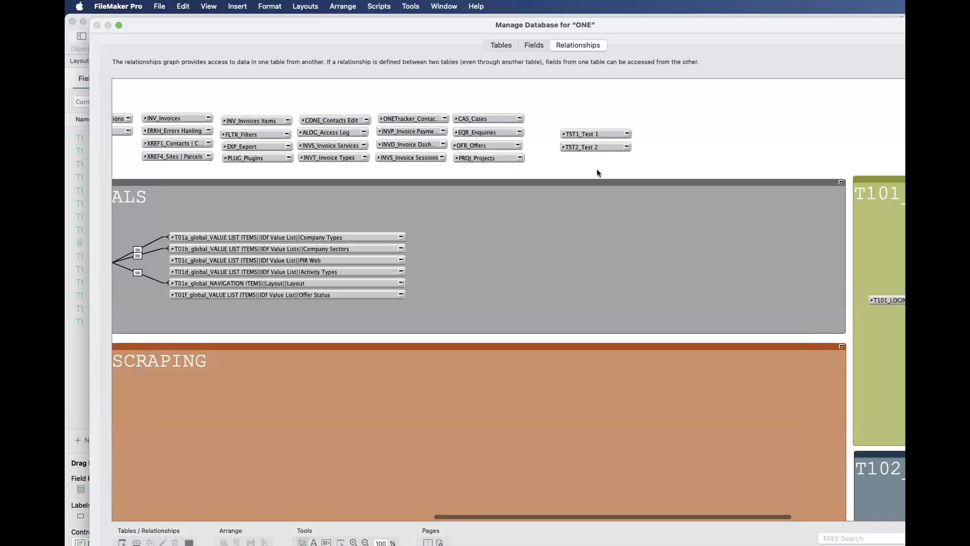
click(584, 132)
click(585, 145)
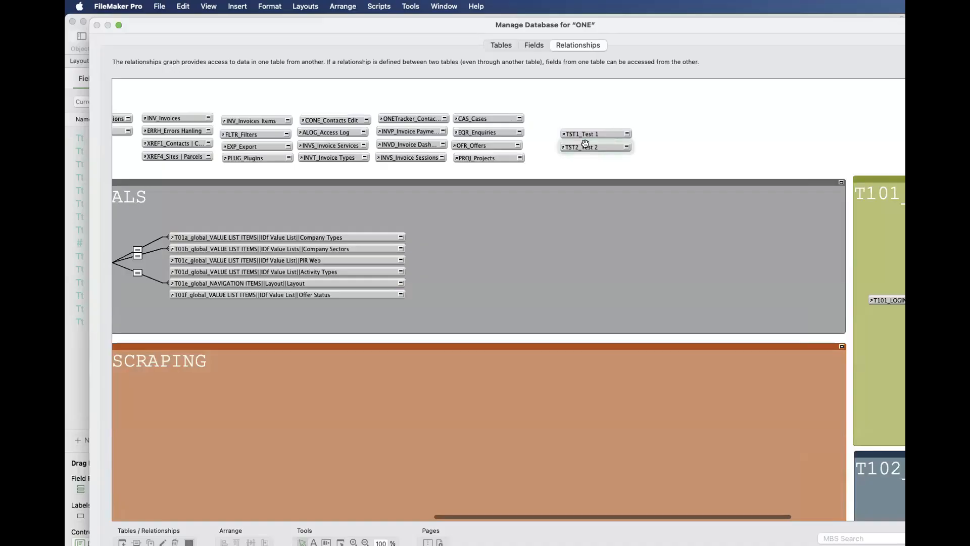
- Rename the TST2_Test 2 occurrence in the relationships graph to "TST2_Test 2 hhh"
double_click(585, 146)
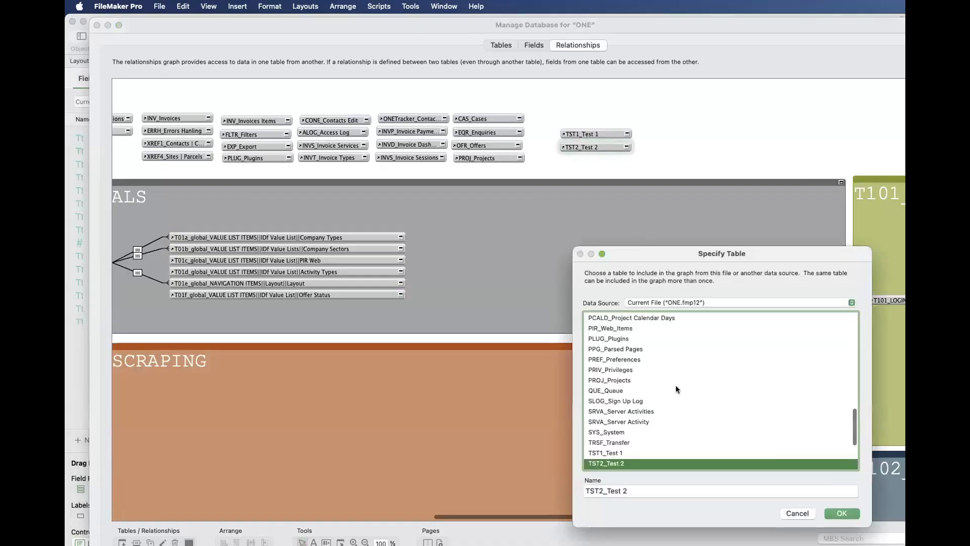
click(632, 489)
text(hhh)
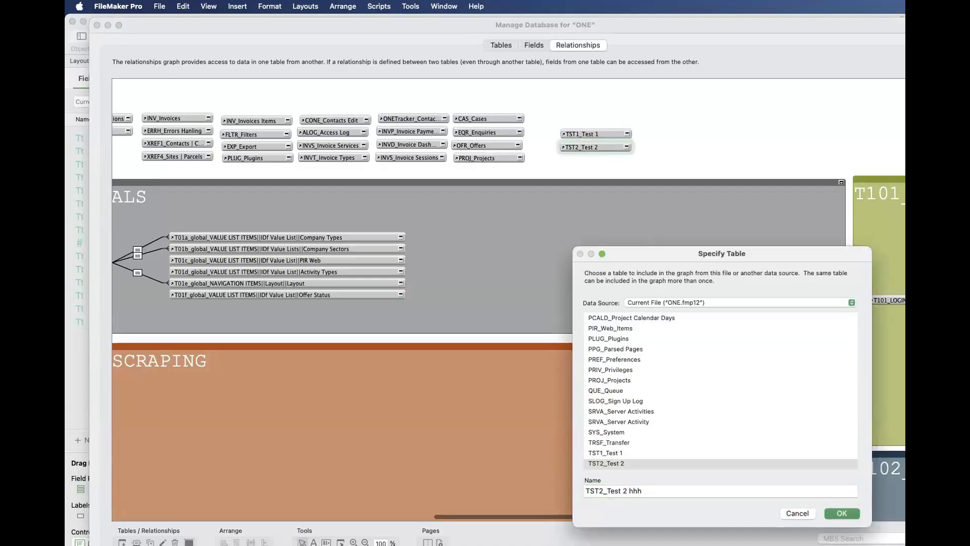
key(Return)
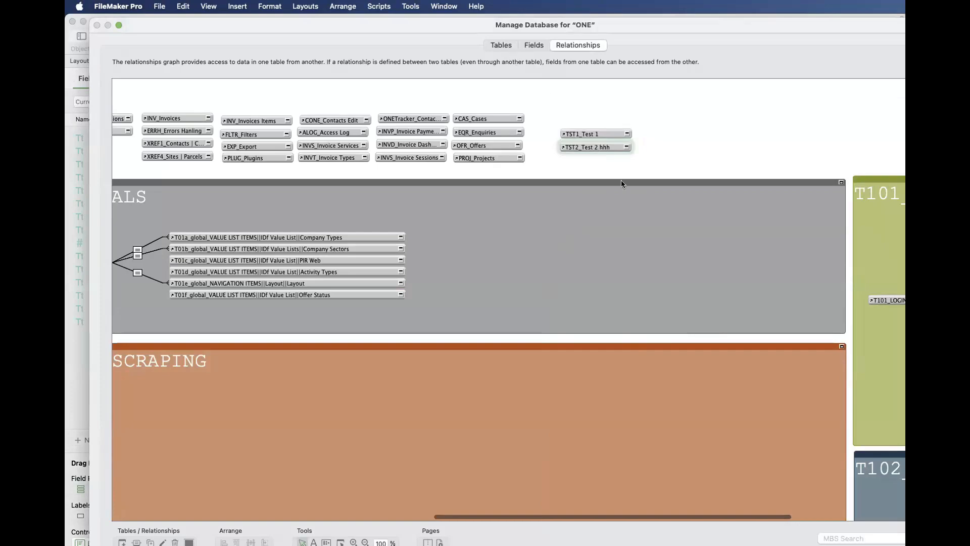
- Check the source table of the "TST2_Test 2 hhh" occurrence and compare the table and occurrence names
double_click(597, 146)
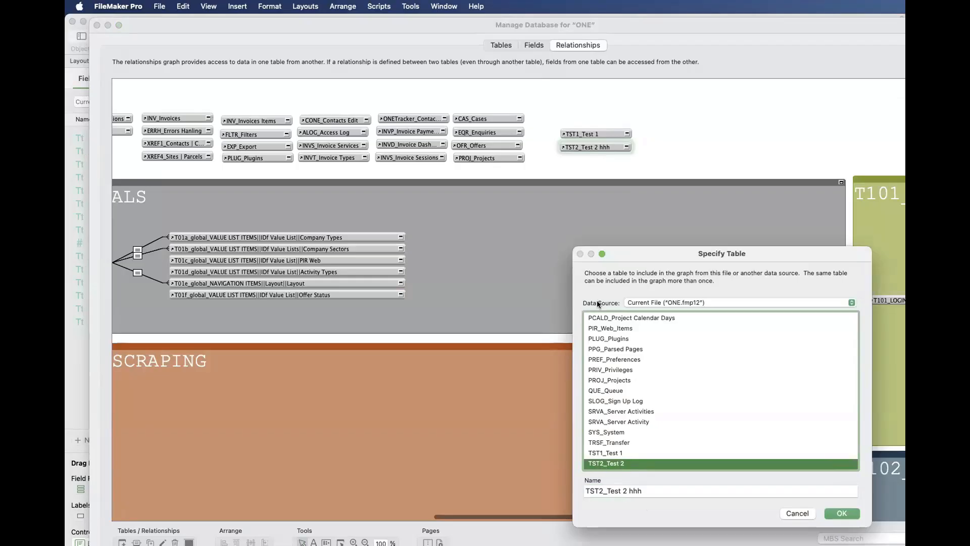
key(Escape)
click(492, 45)
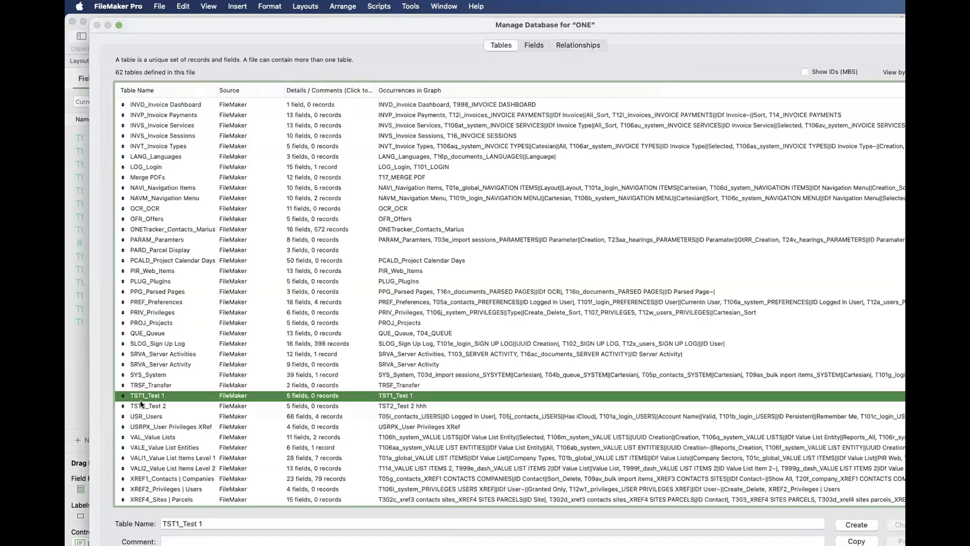
click(582, 46)
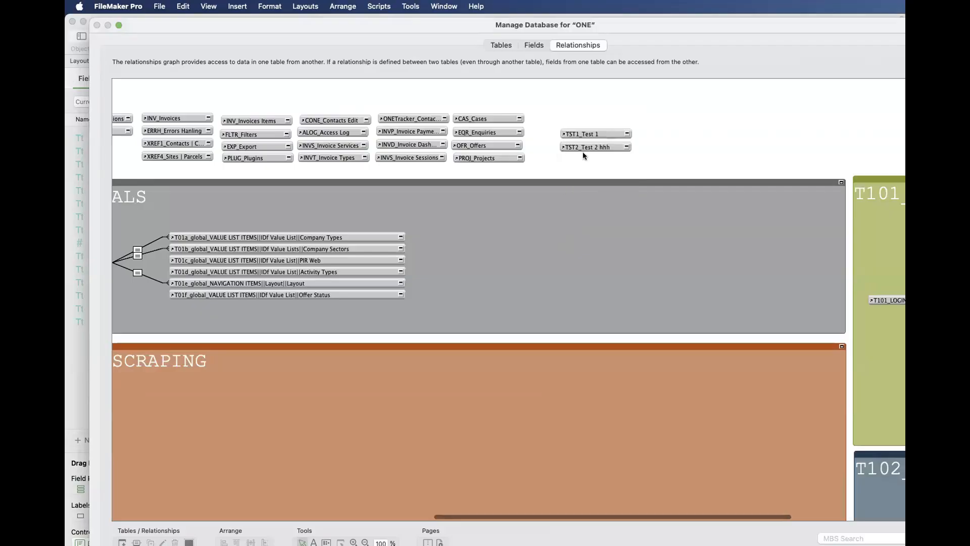
- Rename the TST2_Test 2 table to TST2_Test 22222 and check its occurrence in the relationships graph
click(498, 45)
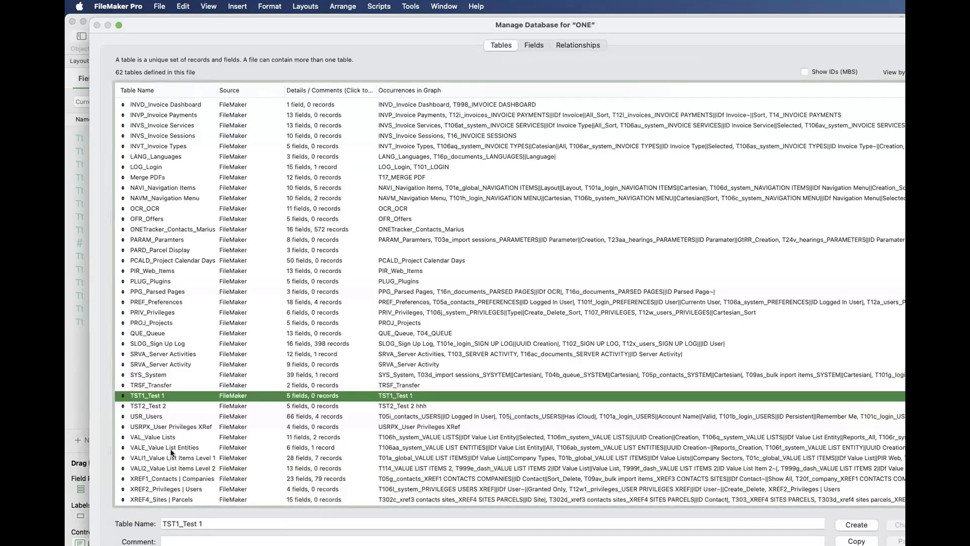
click(164, 407)
click(205, 525)
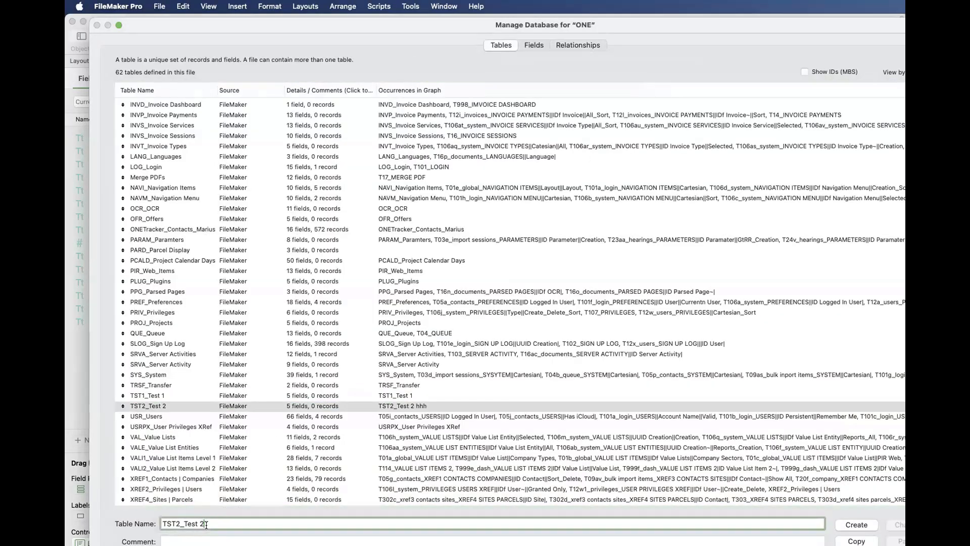
text(2222)
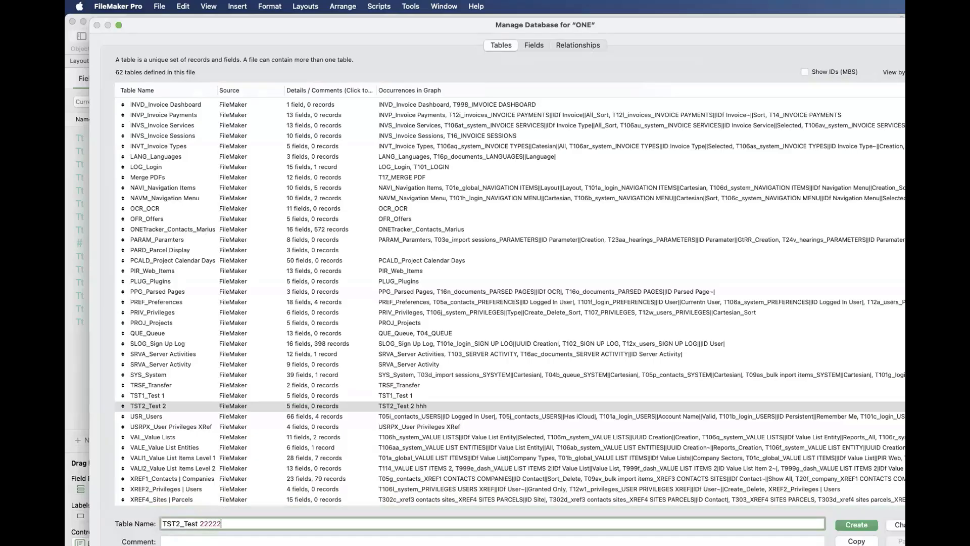
click(906, 525)
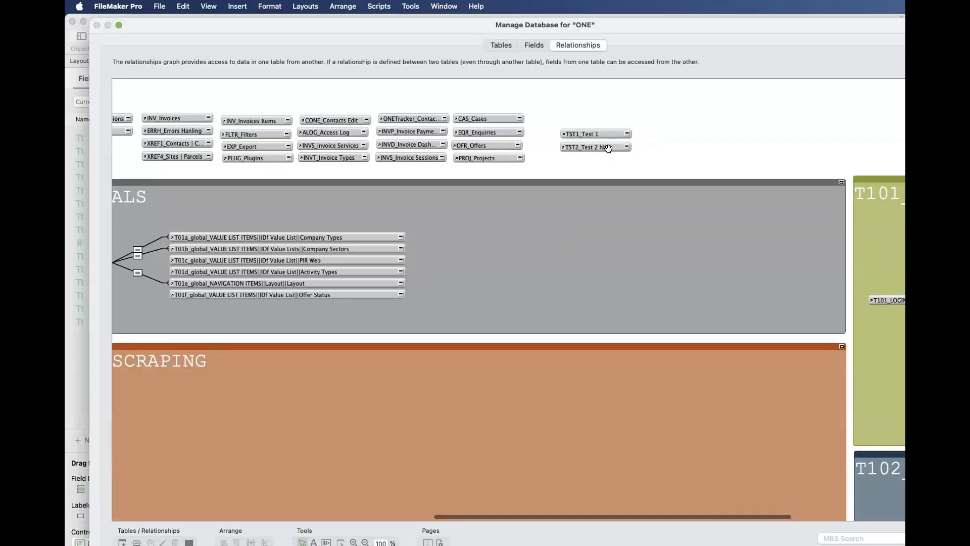
click(607, 148)
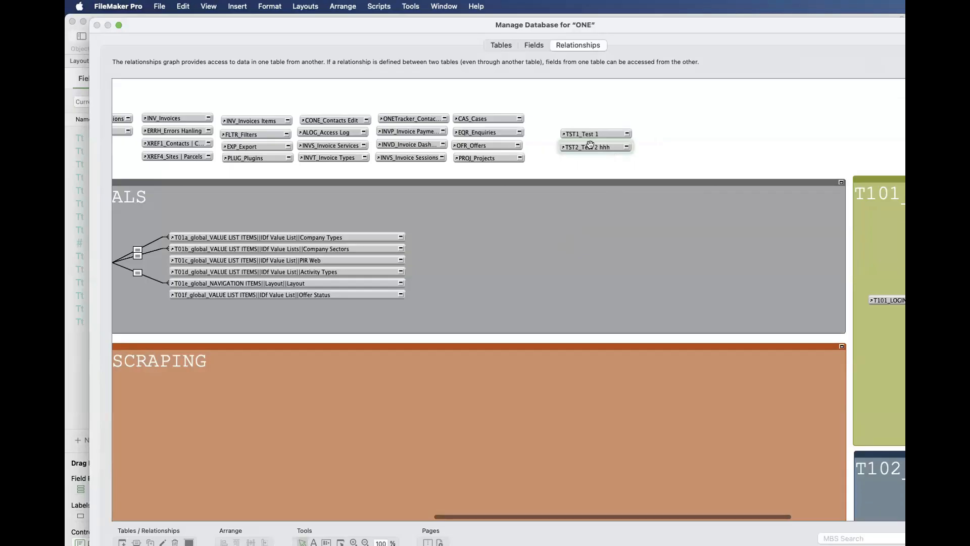
- Reselect TST2_Test 22222 as the "TST2_Test 2 hhh" occurrence's source table so it takes the table's name, and recheck its definition
double_click(590, 145)
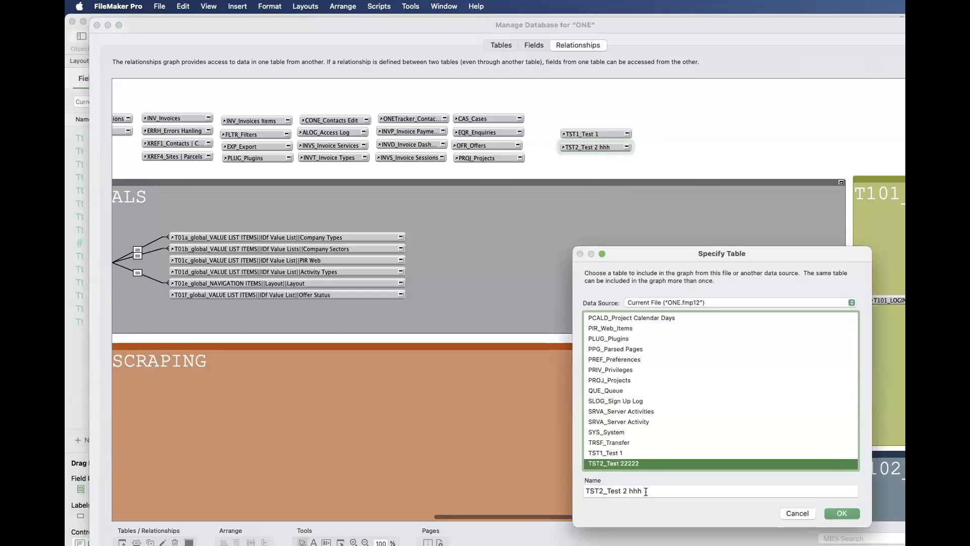
click(620, 452)
click(619, 463)
key(Tab)
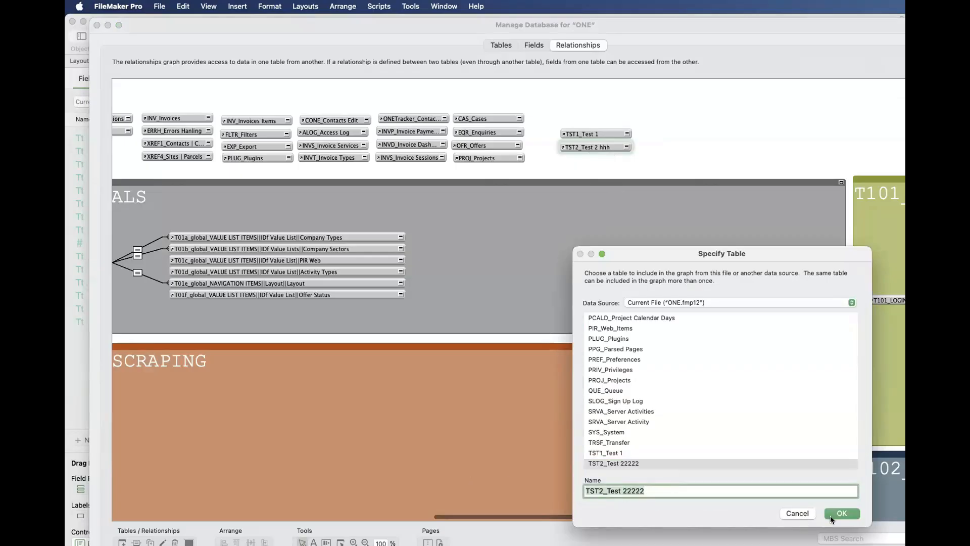
click(842, 513)
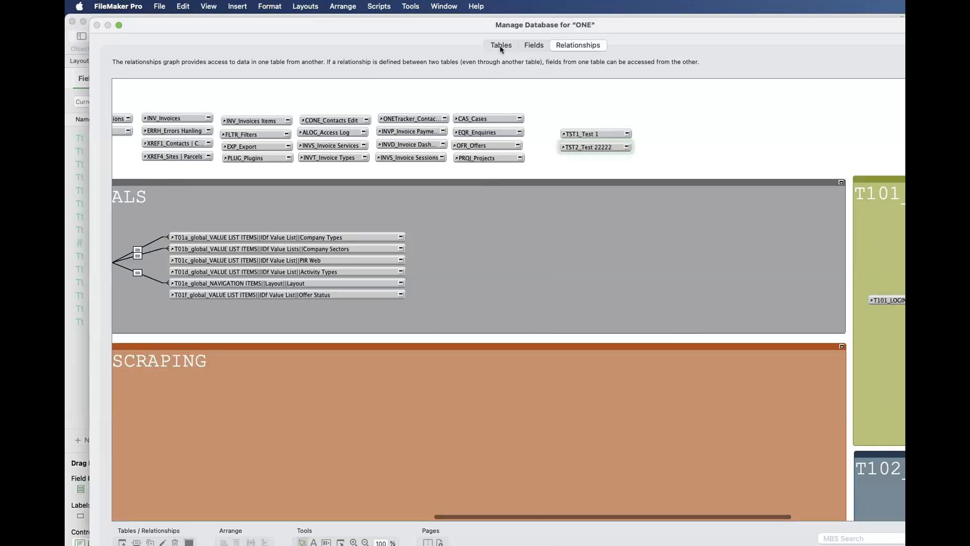
double_click(611, 147)
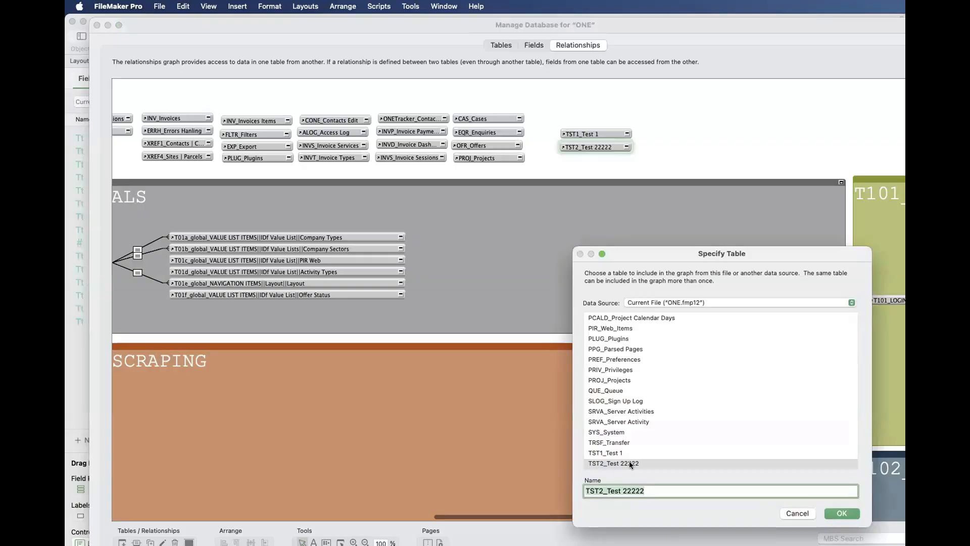
key(Return)
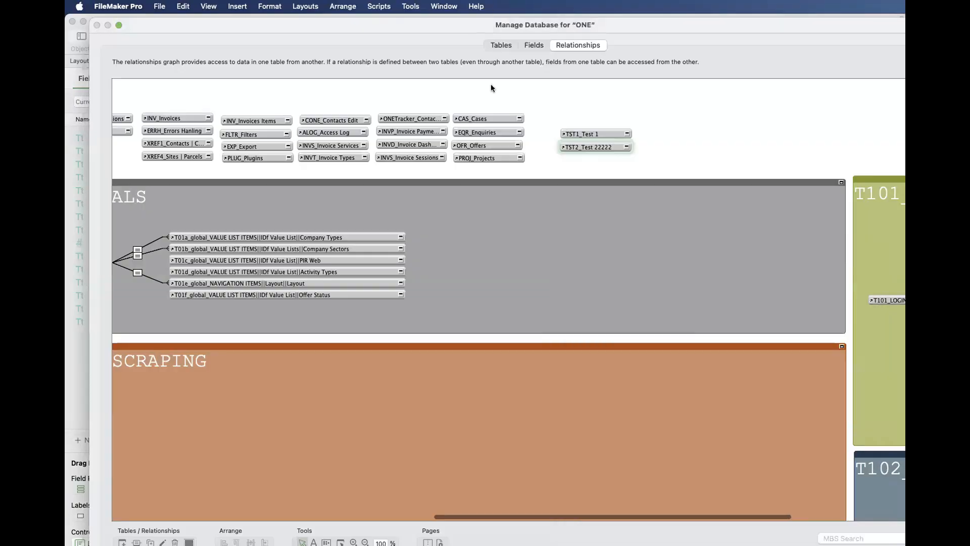
- Rename the TST2_Test 22222 table back to TST2_Test 2 and check its occurrence in the relationships graph
click(501, 45)
click(213, 523)
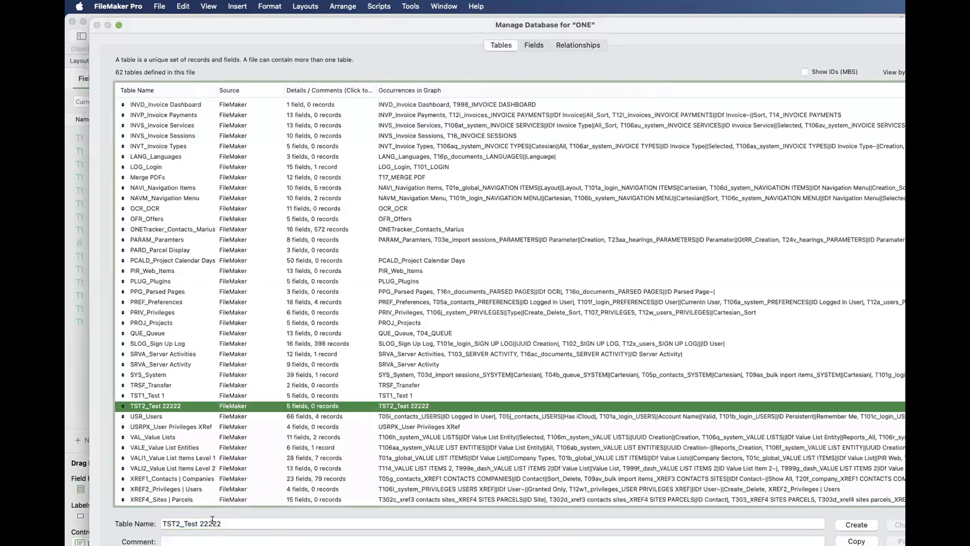
double_click(212, 523)
text(2)
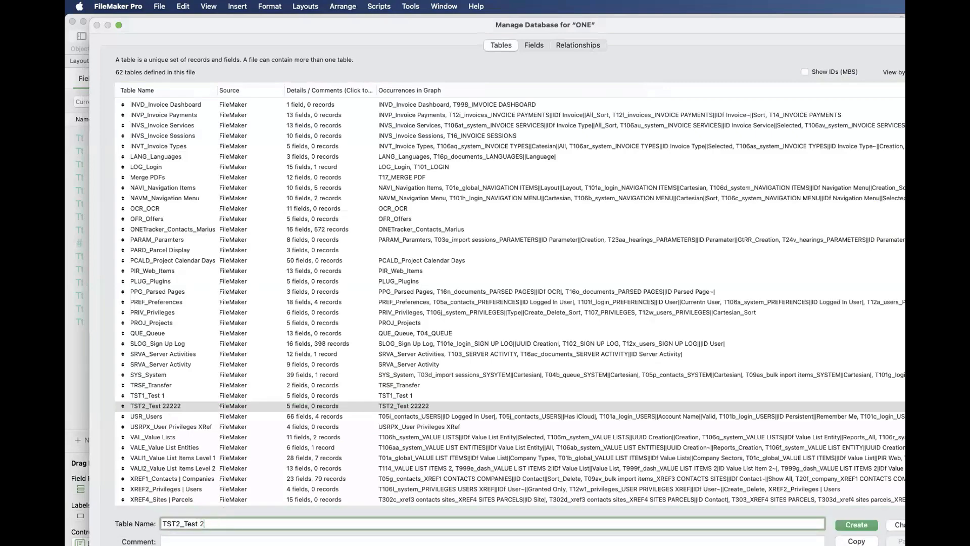
click(895, 524)
click(586, 47)
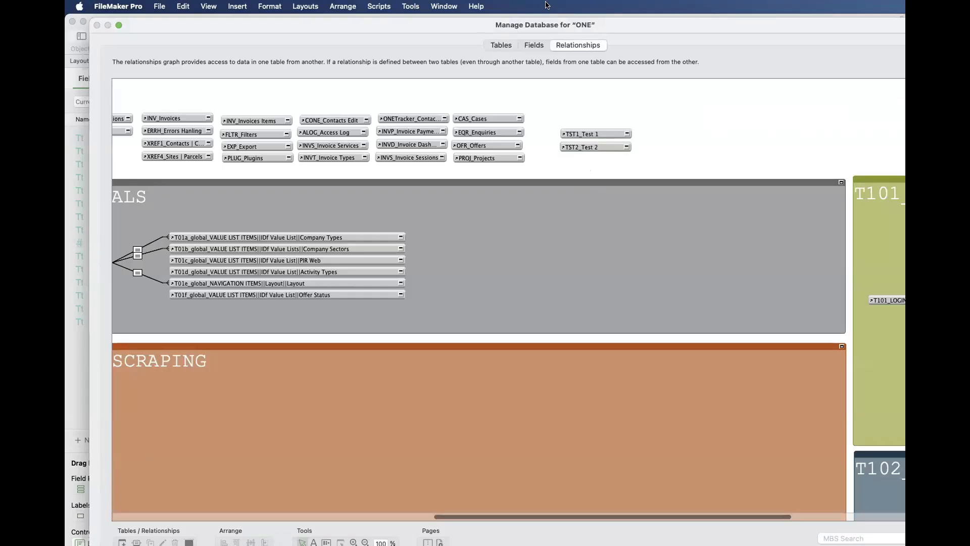
- Close the database definitions, open the layout manager and expand the Tables folder inside the Utility folder
drag(488, 21, 528, 104)
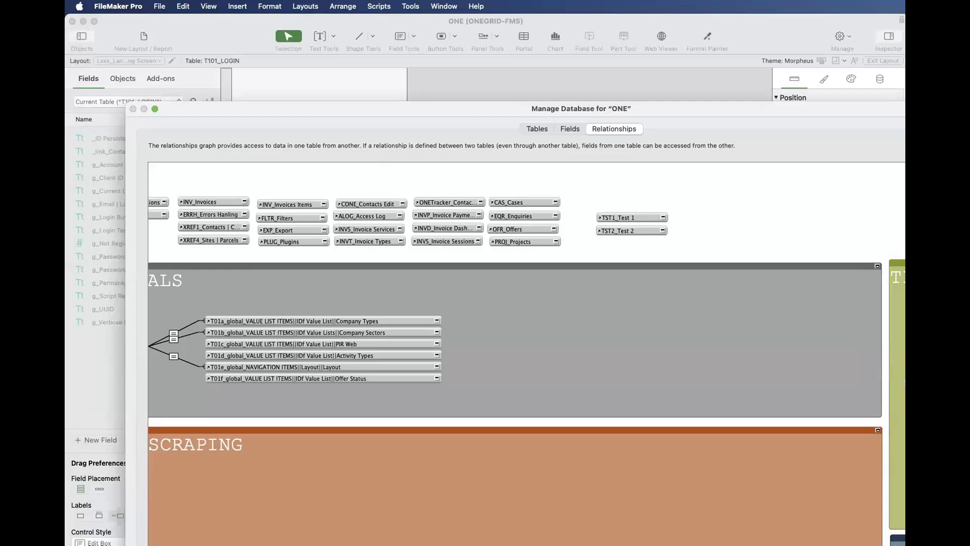
key(Escape)
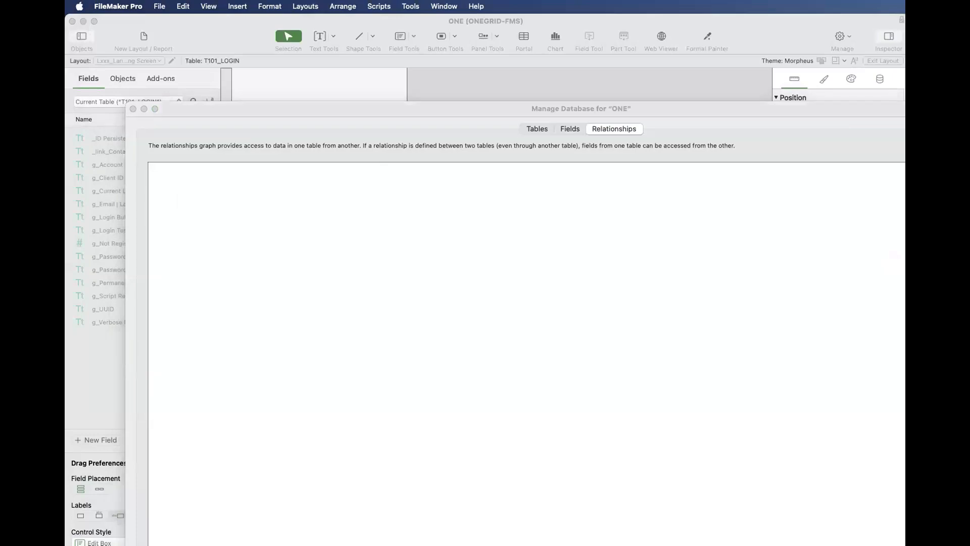
drag(411, 107, 392, 25)
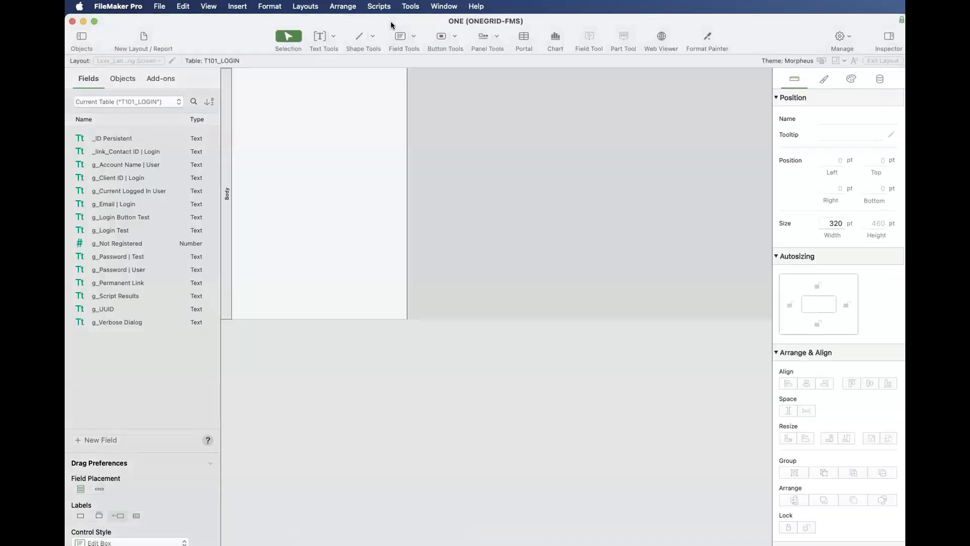
key(shift+super+l)
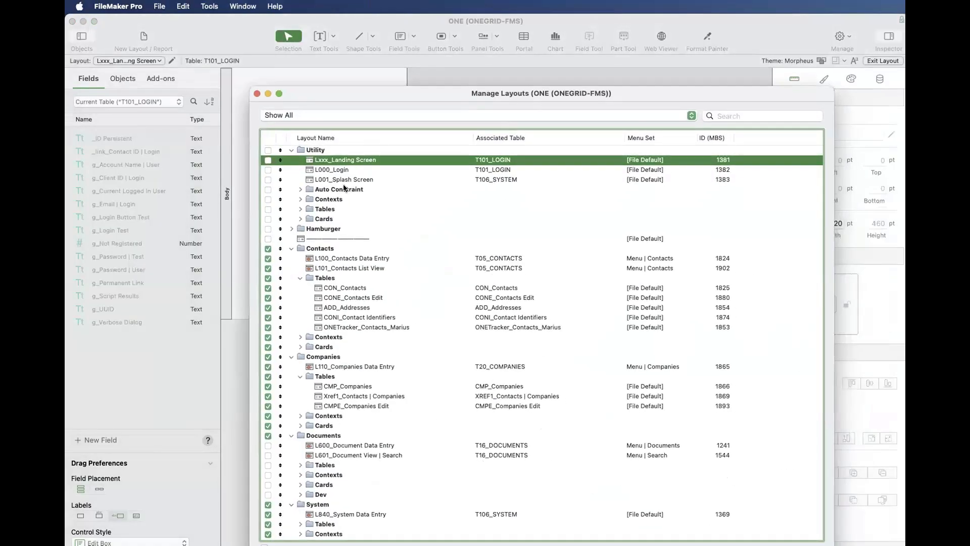
click(300, 208)
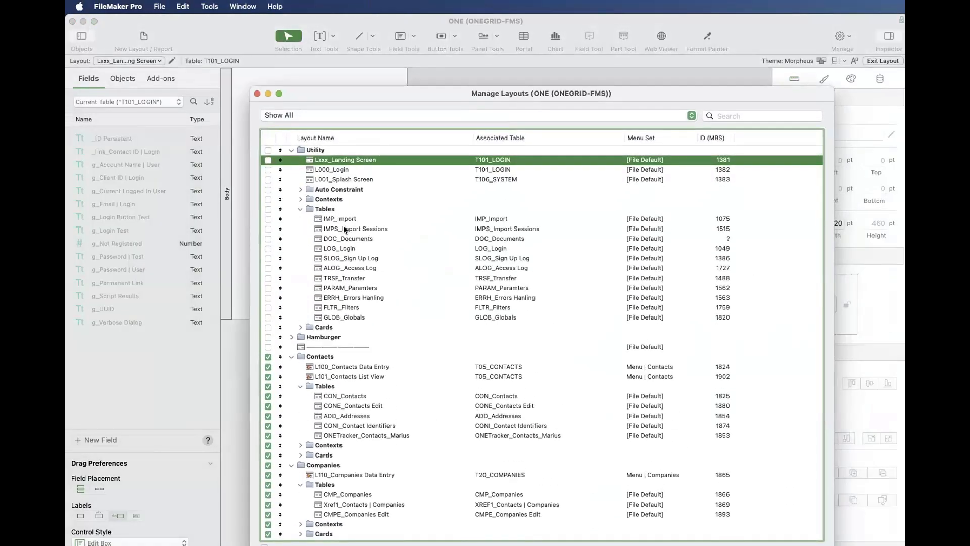
- Open the CON_Contacts layout in its own window, look through its columns and show its status toolbar
click(336, 396)
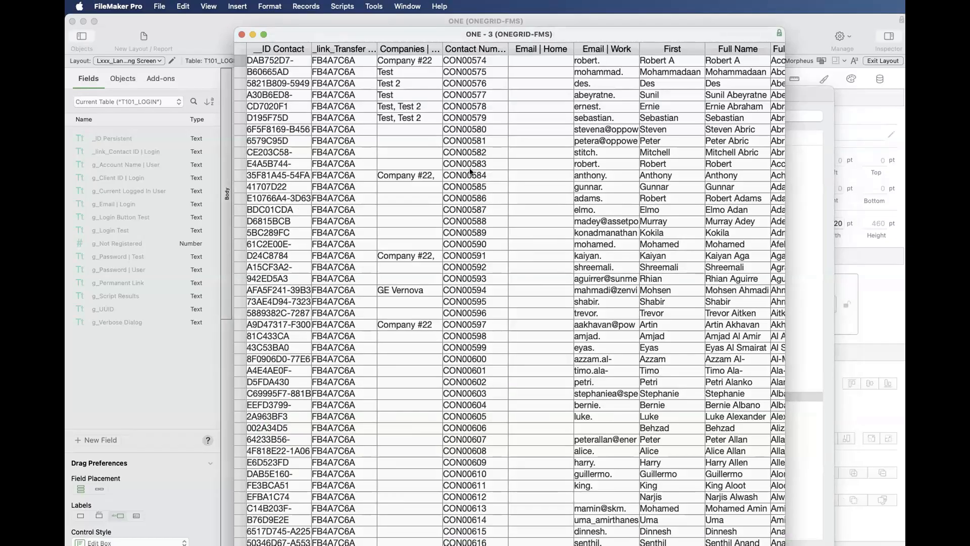
scroll(469, 174, right, 15)
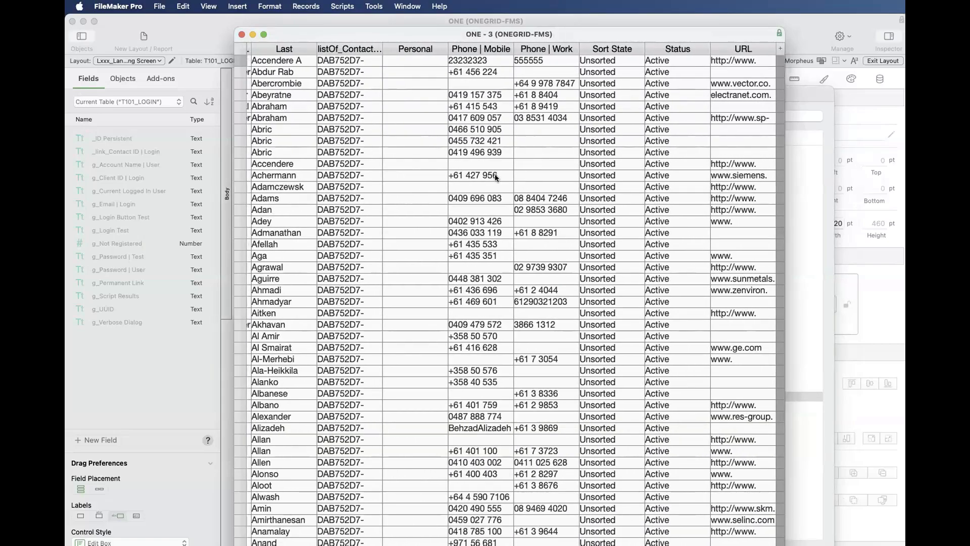
scroll(495, 174, left, 15)
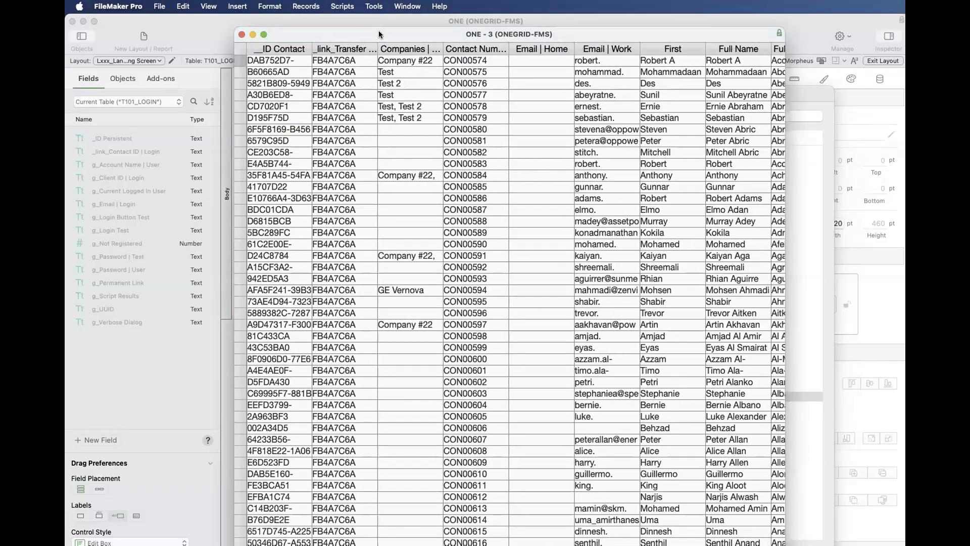
drag(378, 31, 482, 140)
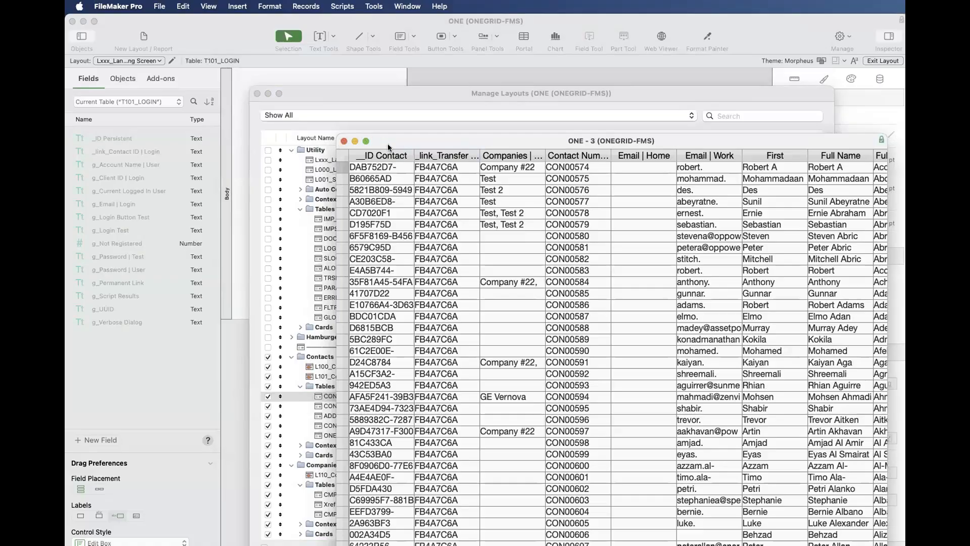
key(super+alt+s)
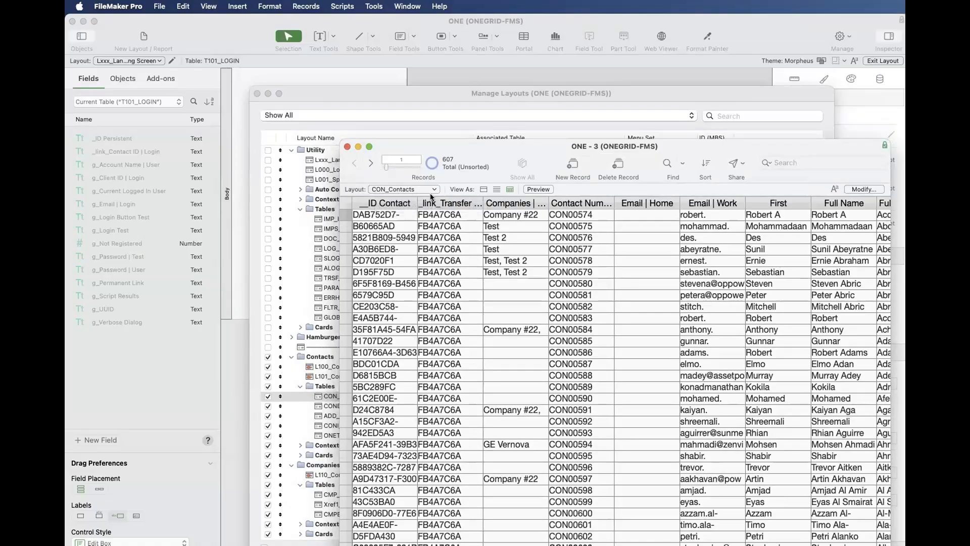
- Locate and select the T05_CONTACTS occurrence in the relationships graph, then close the database definitions, discarding any changes
key(shift+super+d)
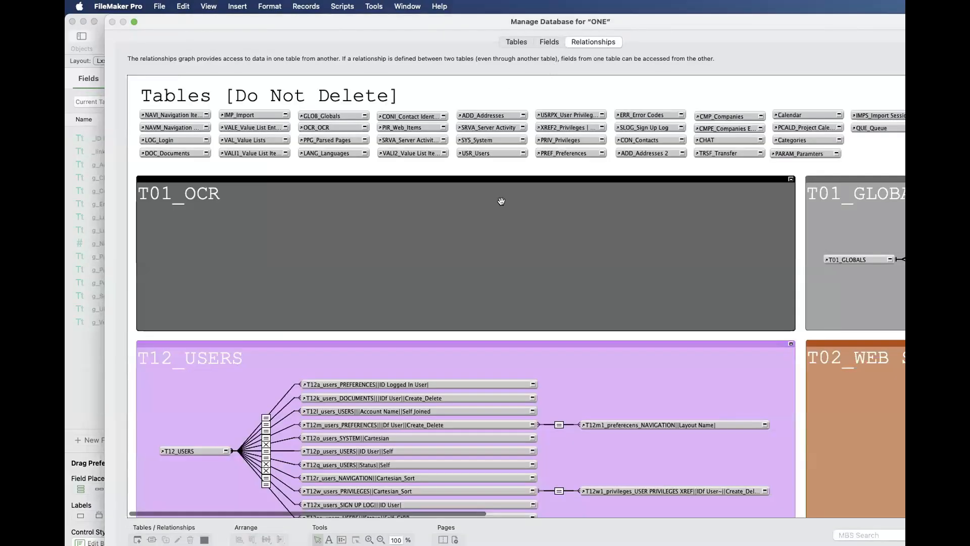
scroll(422, 343, down, 10)
scroll(422, 348, down, 5)
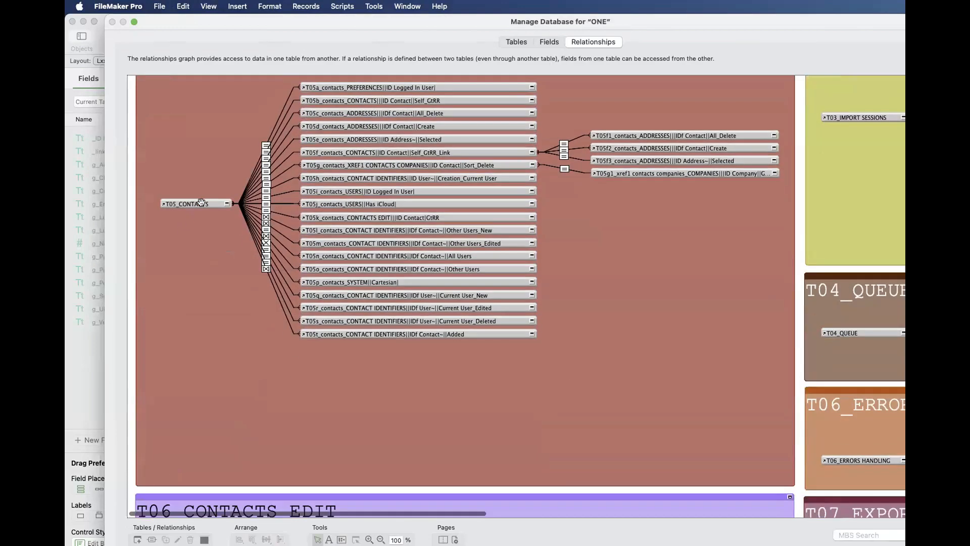
click(197, 203)
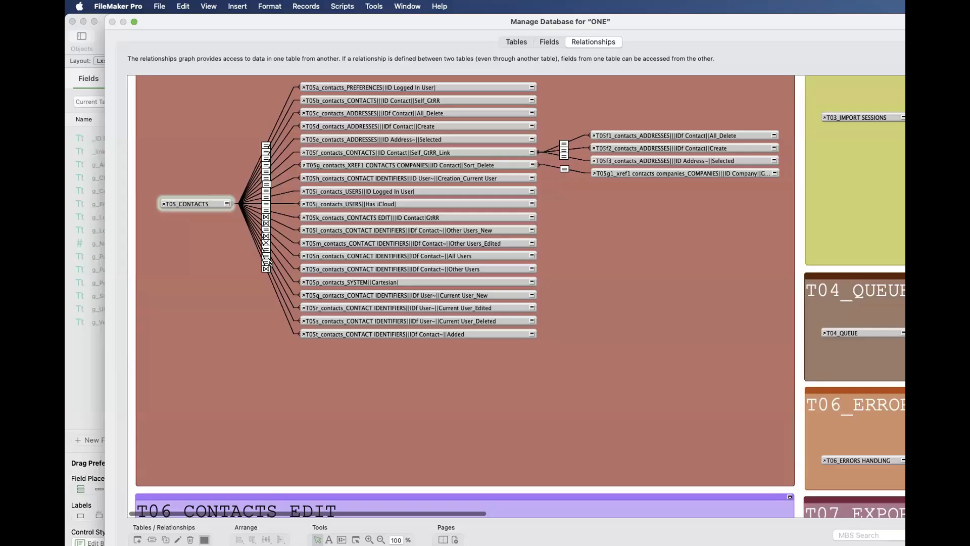
key(Escape)
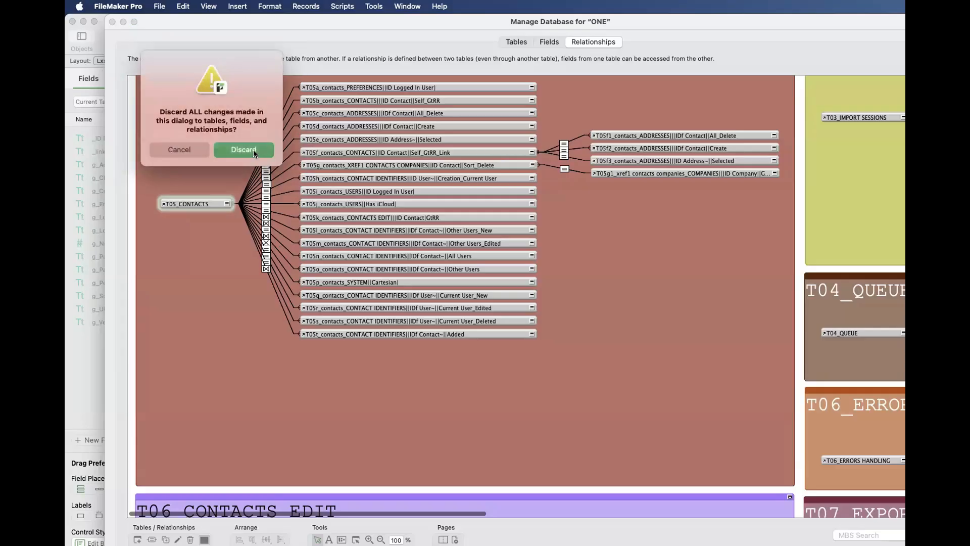
click(253, 150)
- Move the contacts window aside and highlight the Utility table layouts from IMP_Import through GLOB_Globals in the layout manager
drag(455, 146, 734, 291)
click(348, 234)
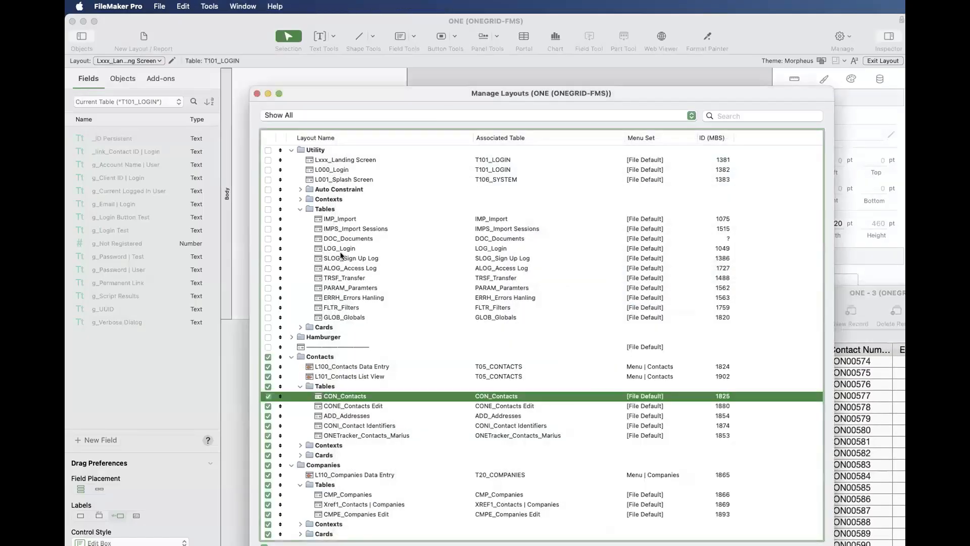
click(345, 223)
shift+click(355, 319)
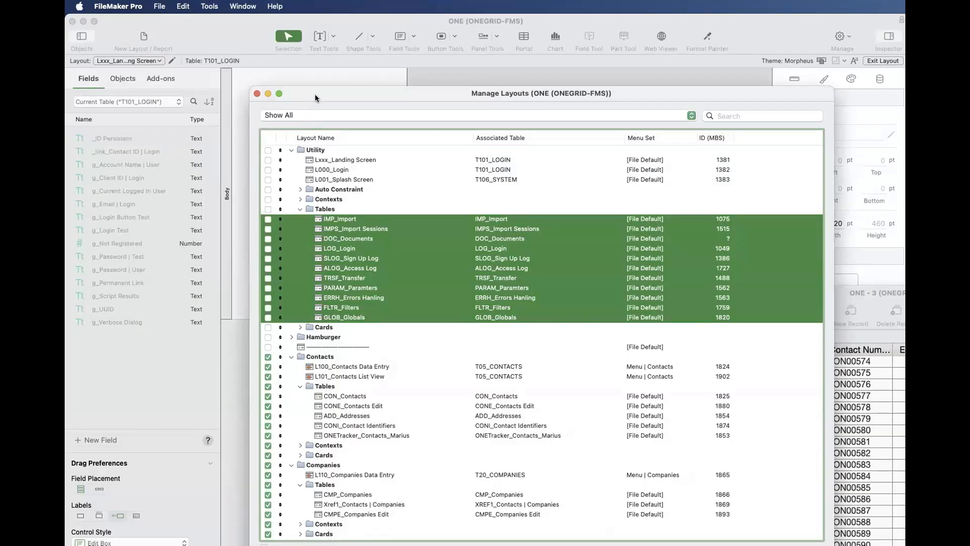
- Highlight the CMP_Companies, Xref1_Contacts | Companies and CMPE_Companies Edit layouts in the Companies folder's Tables subfolder
scroll(335, 328, down, 3)
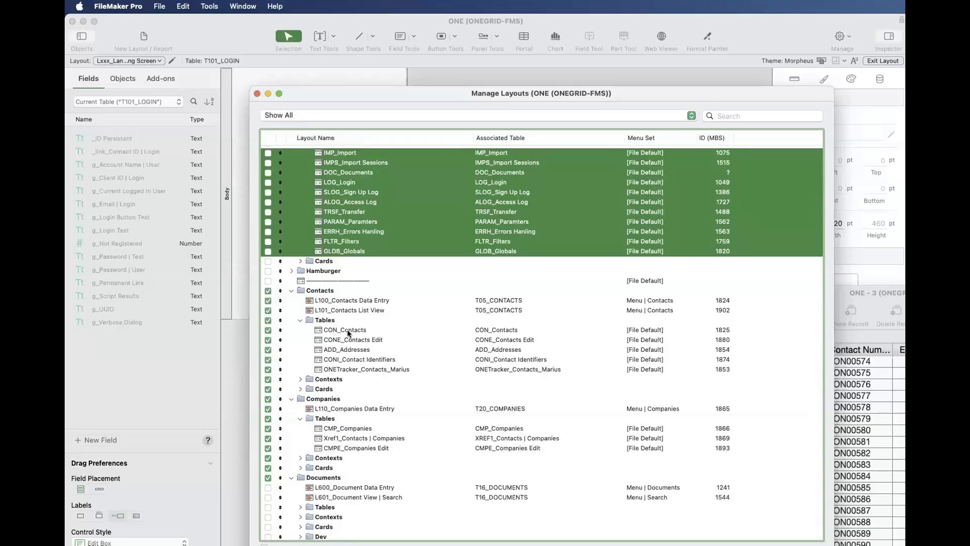
scroll(348, 334, down, 5)
click(345, 316)
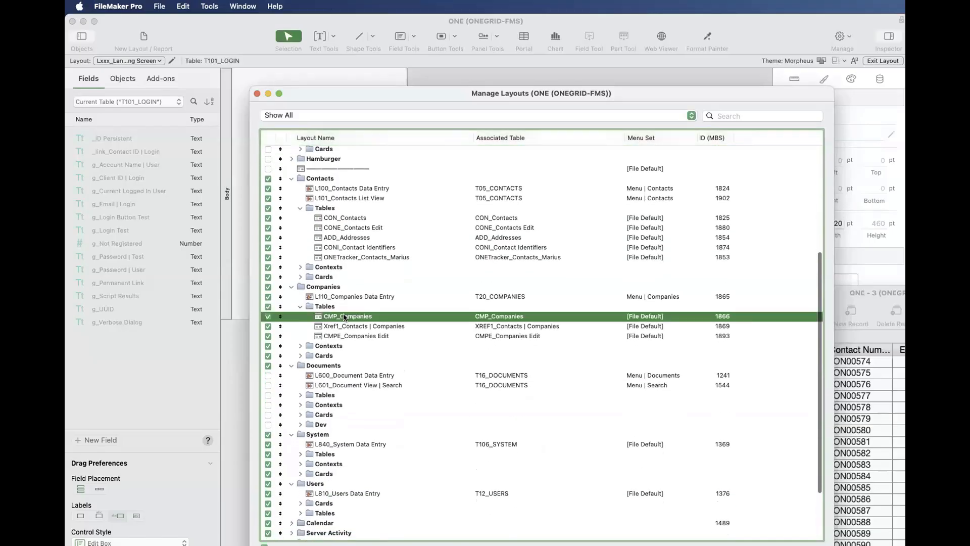
super+click(368, 334)
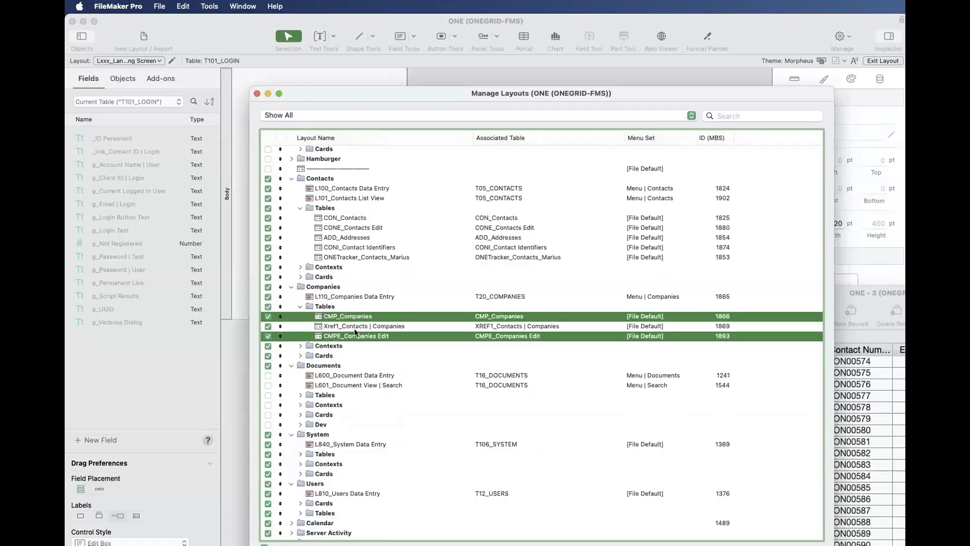
super+click(360, 329)
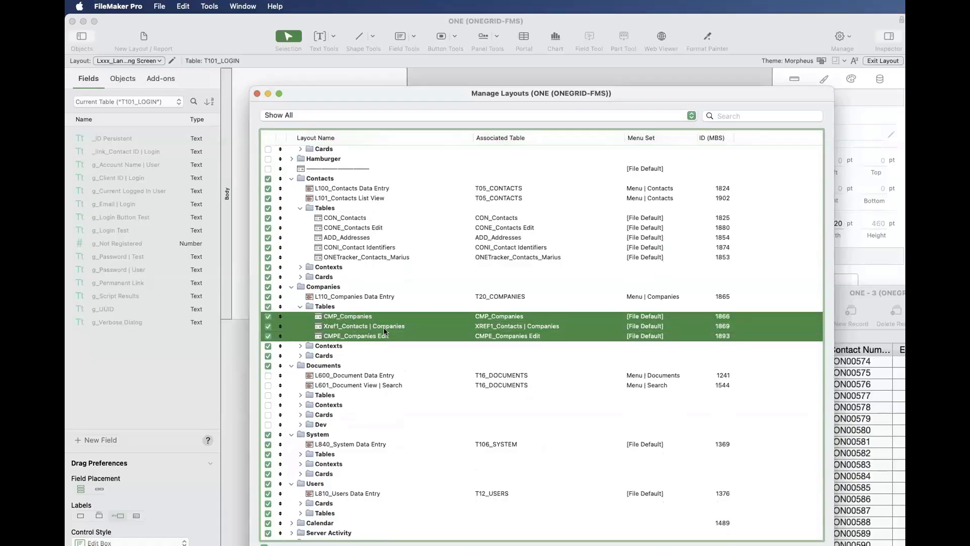
- Highlight the CON_Contacts, CONE_Contacts Edit, ADD_Addresses and CONI_Contact Identifiers layouts in the Contacts folder's Tables subfolder
click(357, 221)
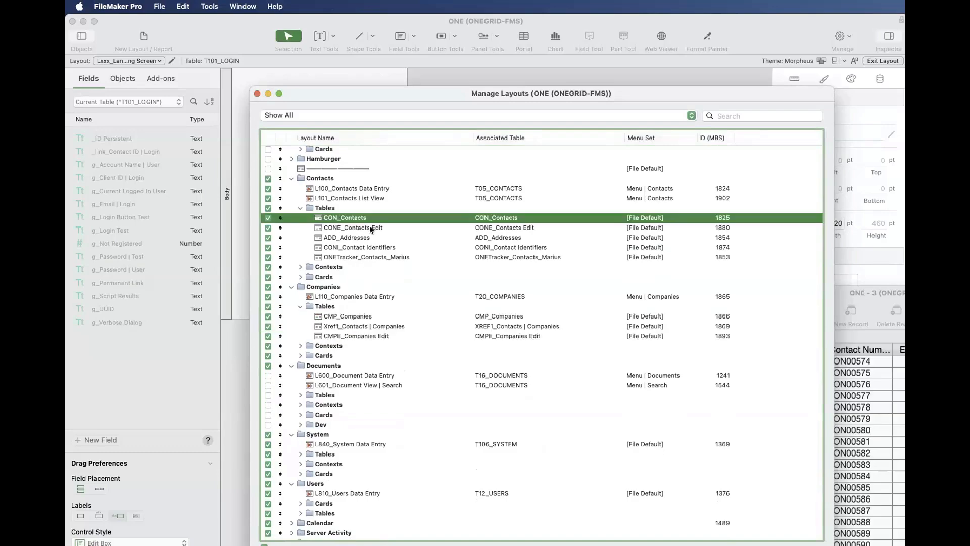
shift+click(372, 226)
shift+click(367, 241)
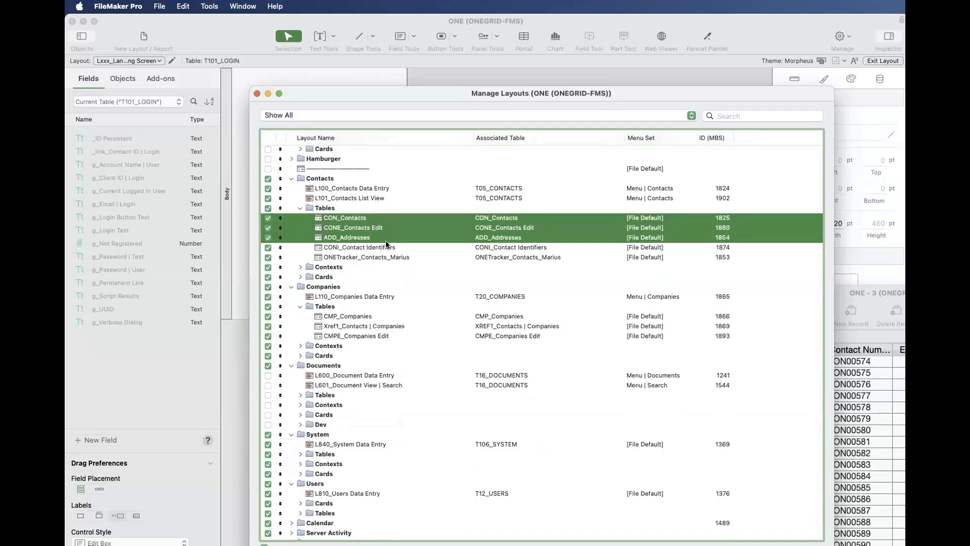
shift+click(390, 247)
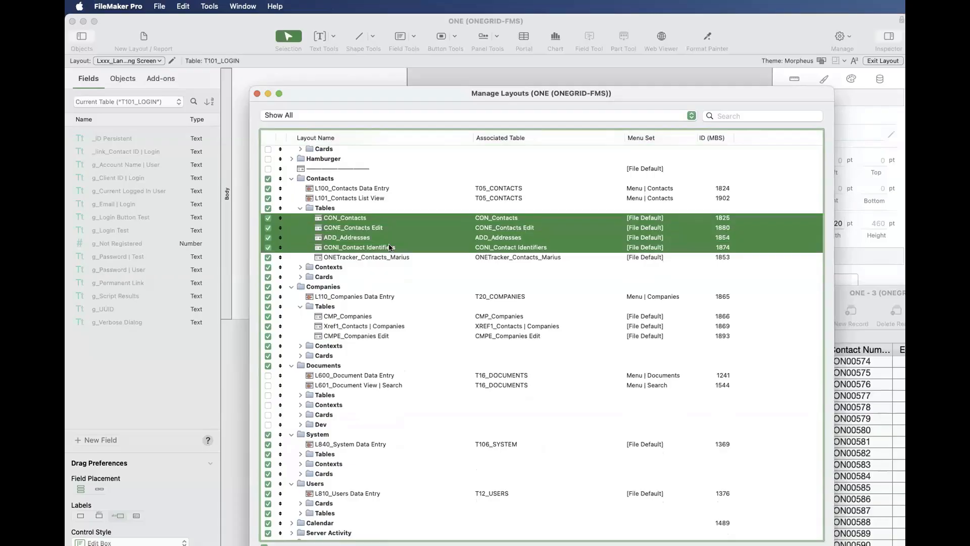
- Expand the Documents folder's Tables subfolder and highlight its layouts from DOC_Documents through SRVA_Server Activity
scroll(377, 323, up, 1)
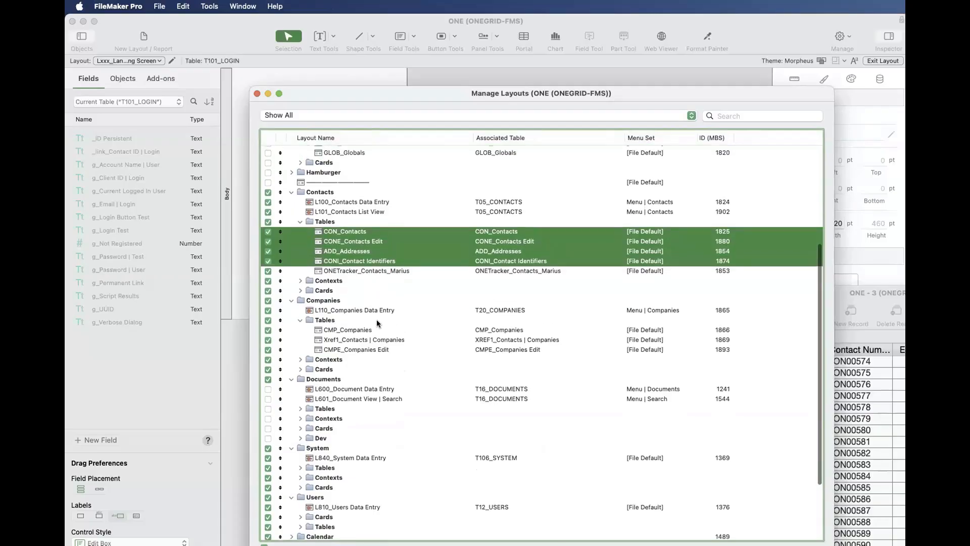
click(300, 407)
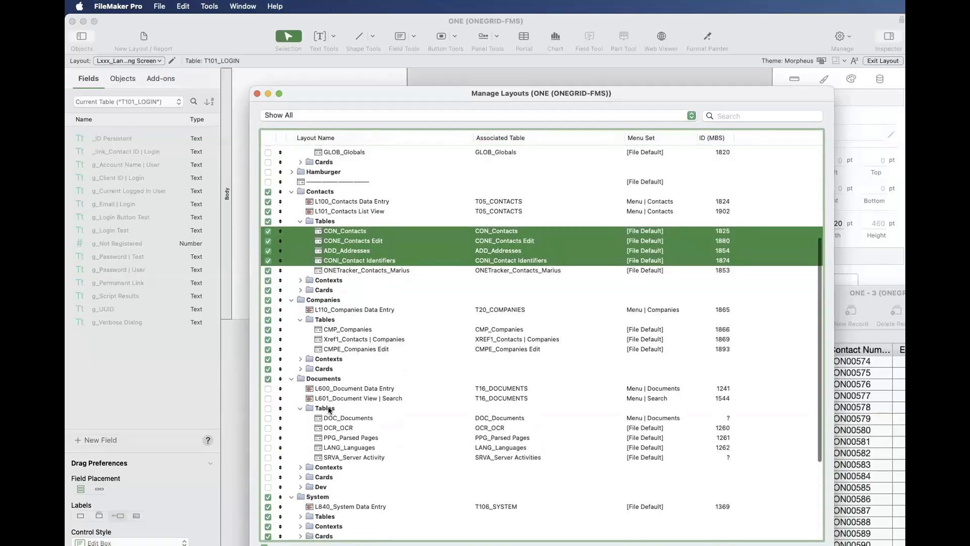
scroll(343, 386, down, 3)
click(368, 407)
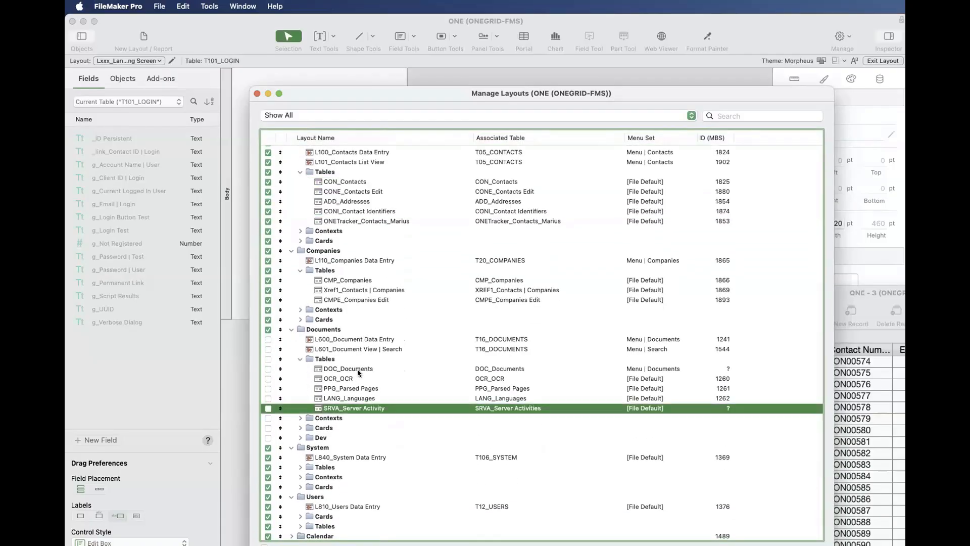
shift+click(356, 369)
- Expand the System folder's Tables subfolder and highlight SYS_System through VAL_Value Lists, plus NAVI_Navigation Items, PREF_Preferences and PLUG_Plugins
scroll(303, 448, down, 2)
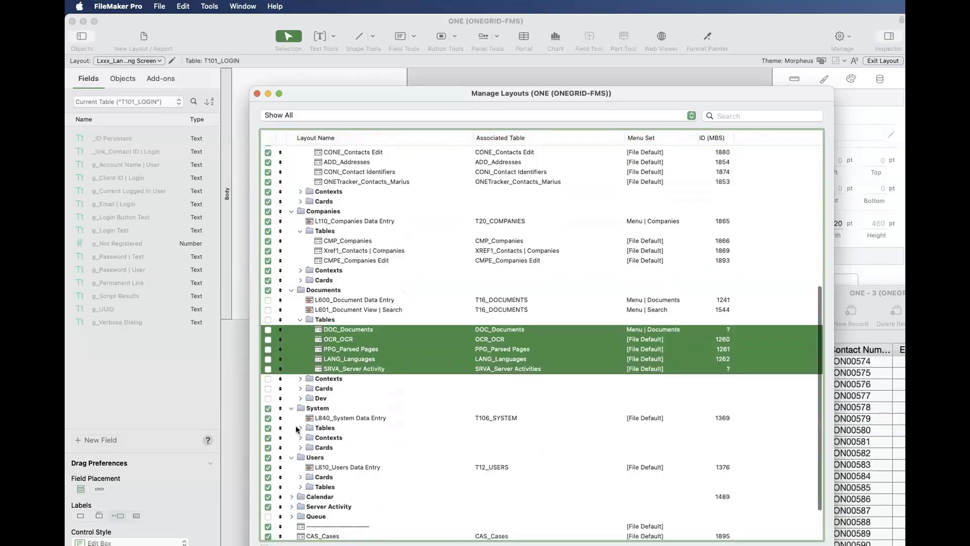
click(296, 430)
scroll(362, 493, down, 3)
scroll(362, 492, down, 2)
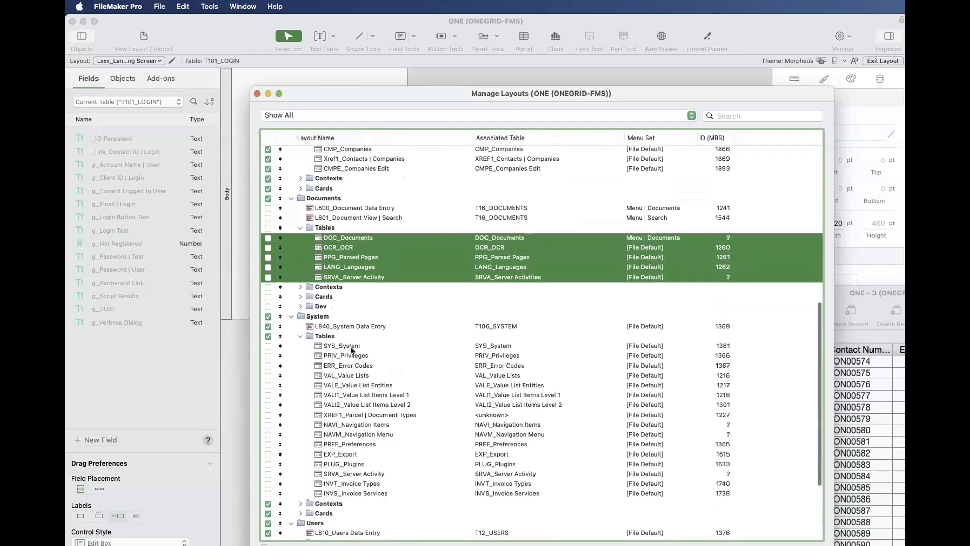
drag(362, 346, 378, 376)
super+click(368, 424)
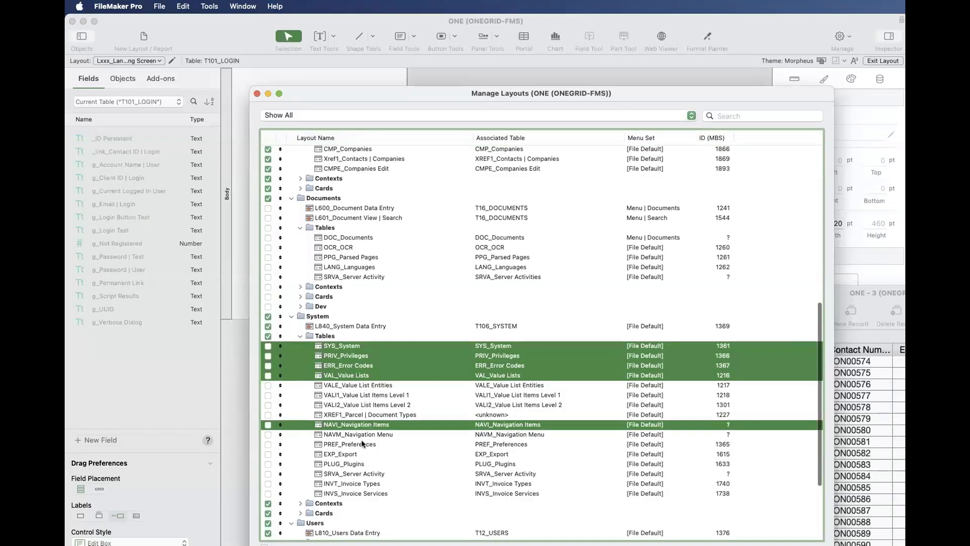
super+click(367, 445)
super+click(362, 465)
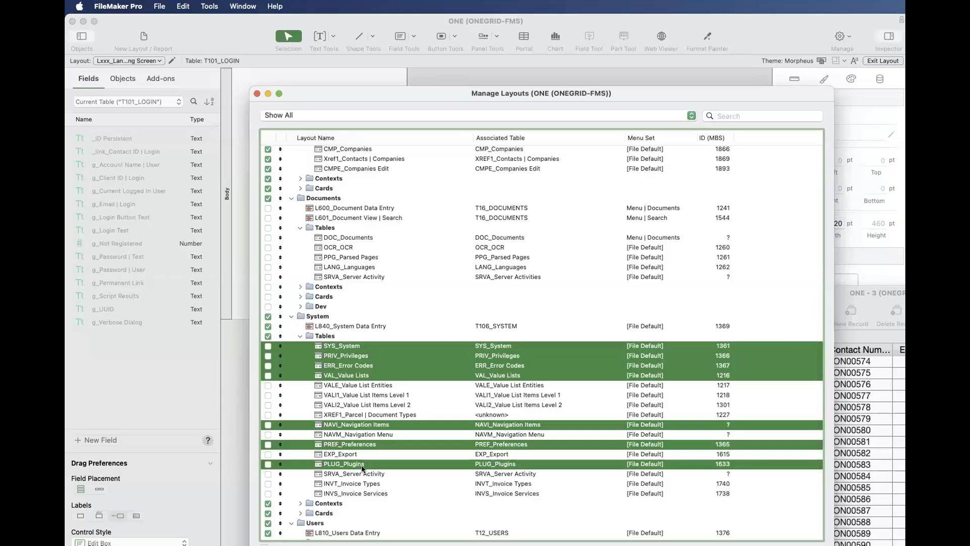
- Expand the Users folder's Tables subfolder and highlight its layouts from USR_Users through T12x_users_SIGN UP LOG
scroll(362, 468, down, 5)
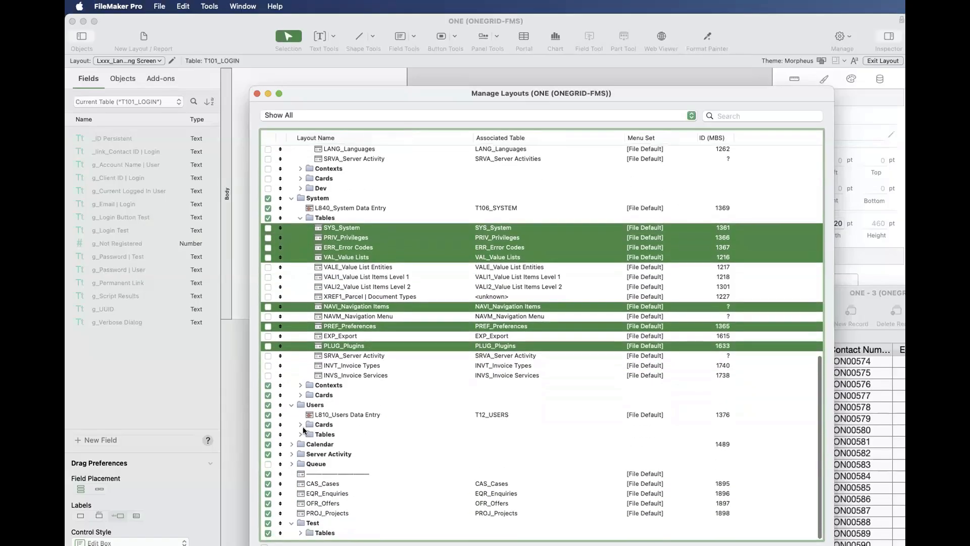
click(350, 448)
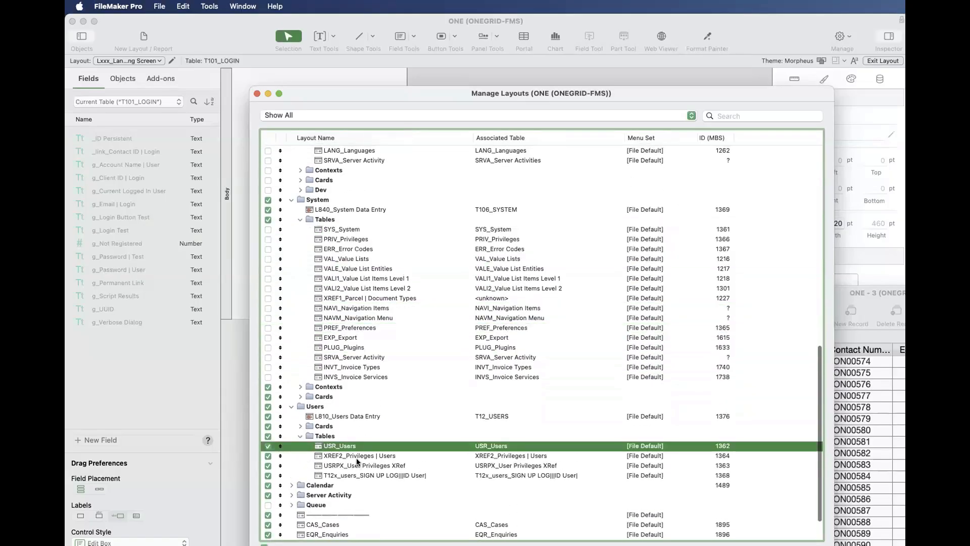
shift+click(358, 457)
shift+click(361, 465)
shift+click(365, 474)
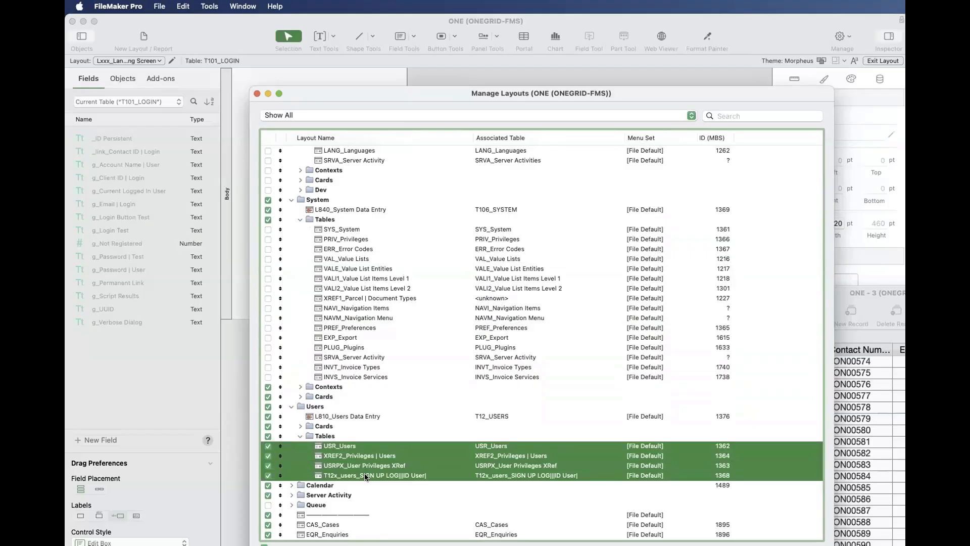
- Return to the Utility folder and select its Tables subfolder
scroll(377, 336, up, 10)
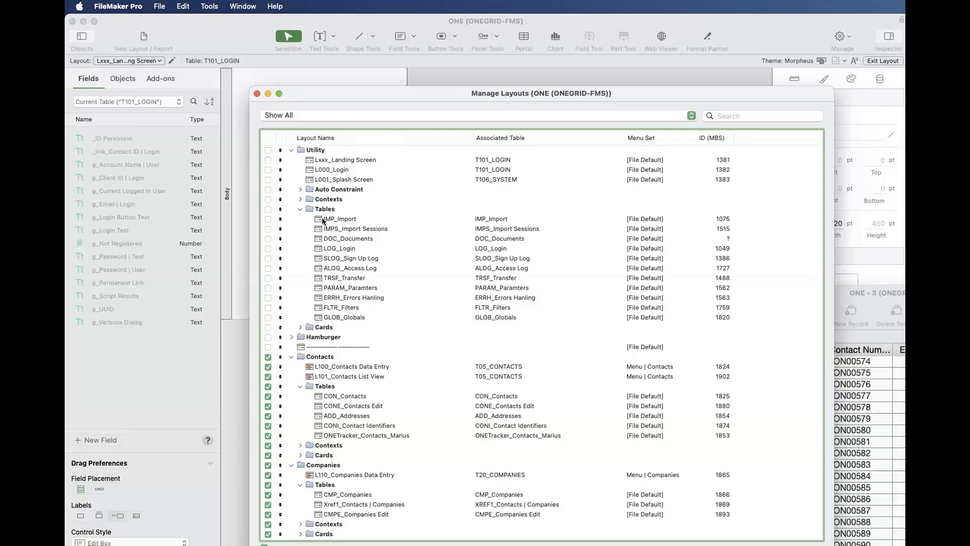
click(344, 209)
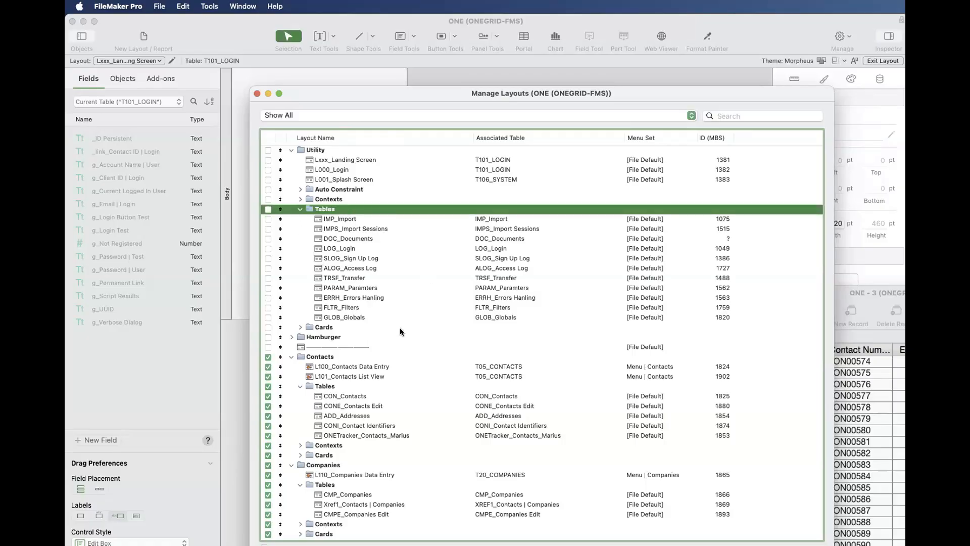
- Highlight the L100_Contacts Data Entry layout and the CON_Contacts layout in the Contacts folder for comparison
click(371, 369)
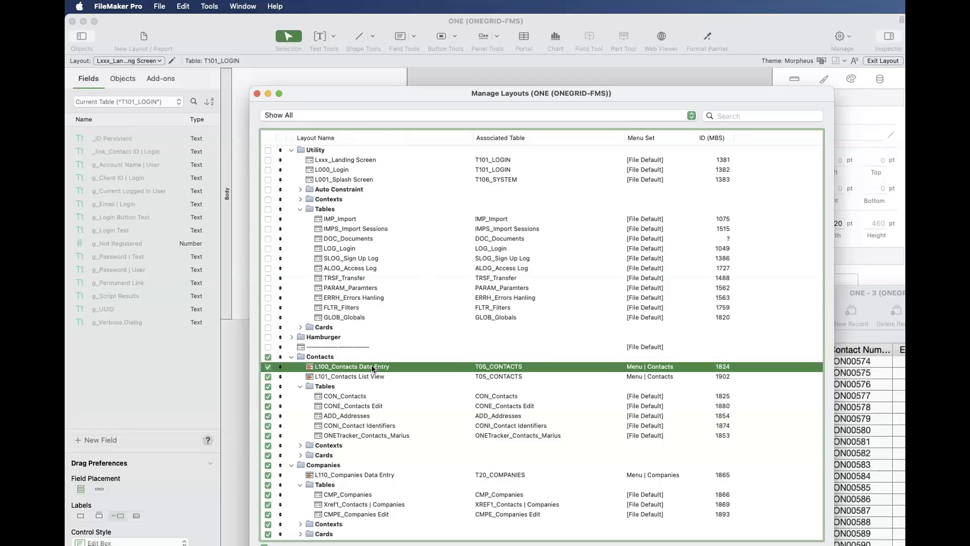
scroll(372, 369, down, 1)
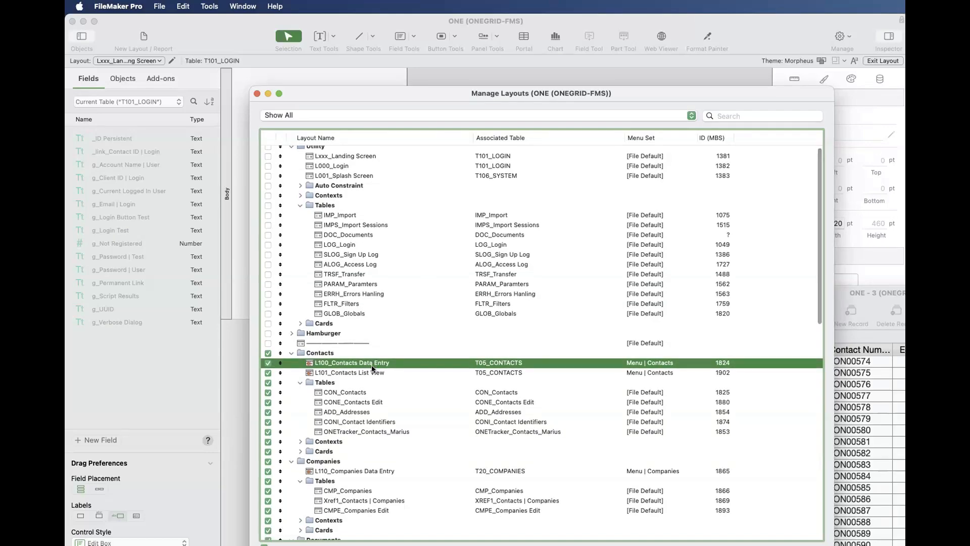
click(368, 391)
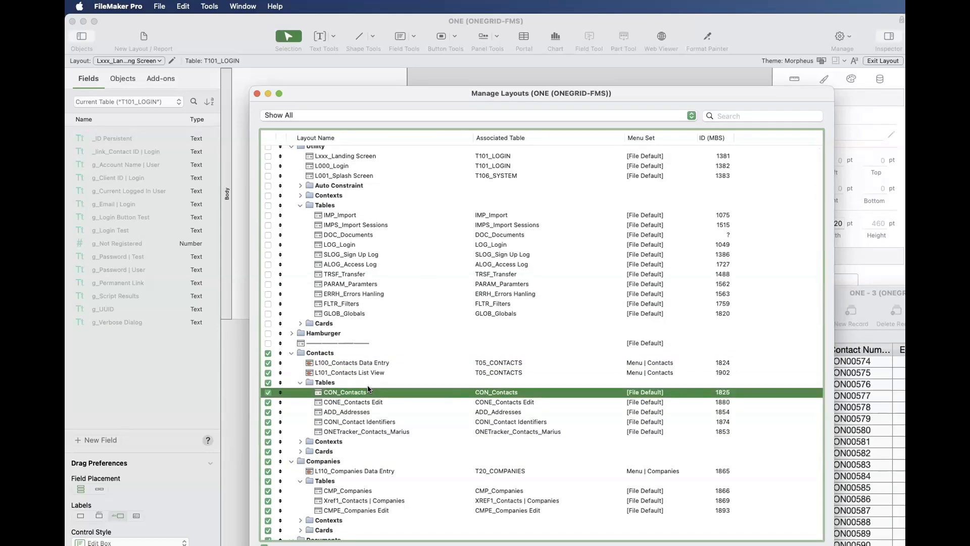
- Open the Script Workspace, expand the Contacts (2000 - 2299) folder and look through its scripts
key(shift+super+s)
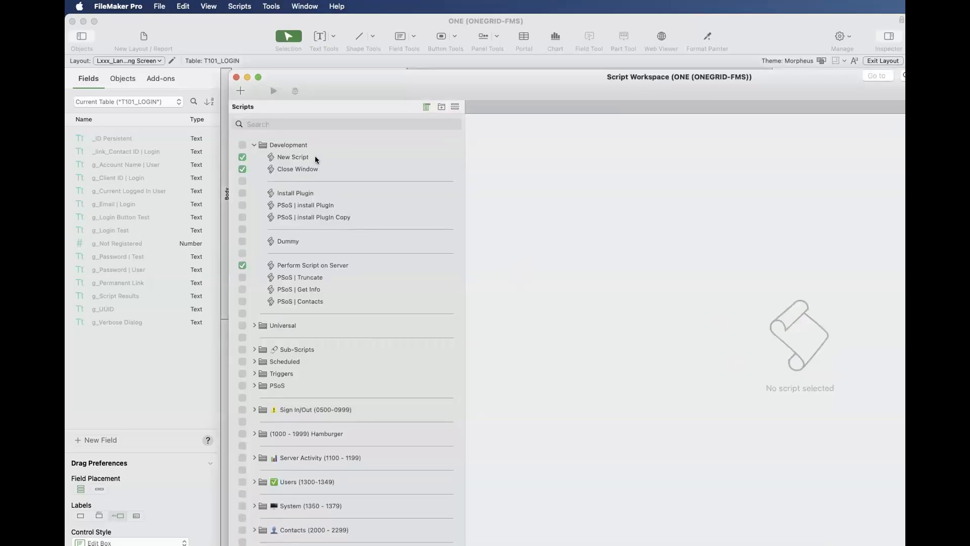
scroll(313, 306, down, 2)
scroll(317, 487, down, 3)
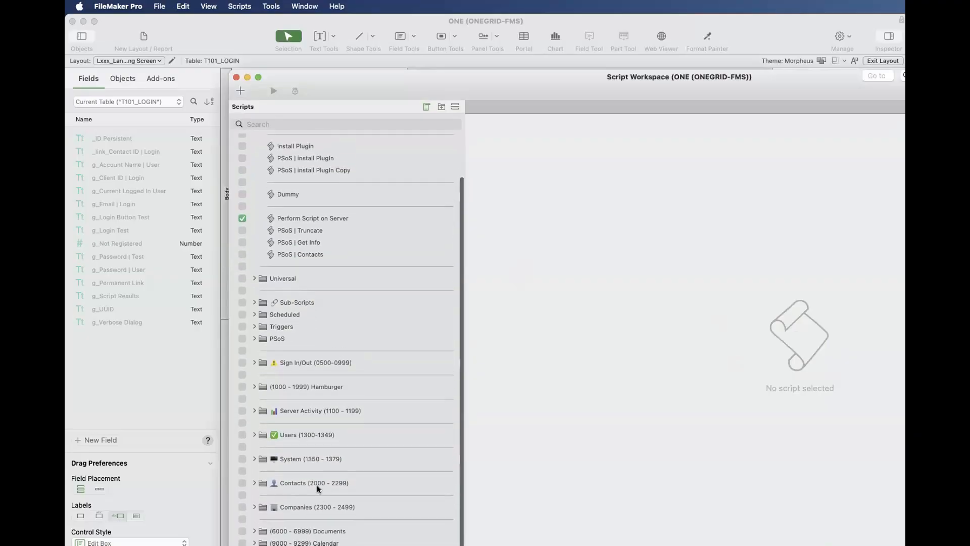
click(254, 483)
scroll(275, 479, down, 10)
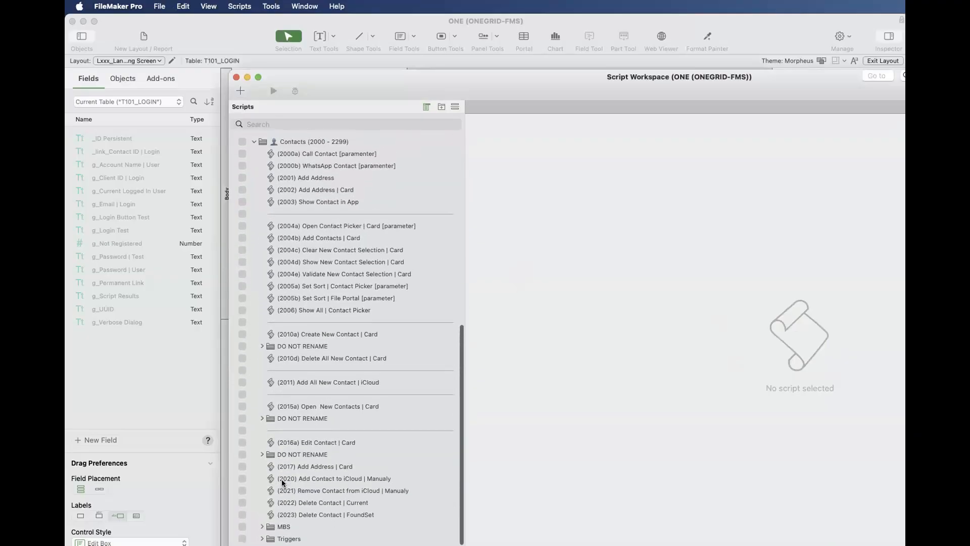
scroll(281, 479, up, 1)
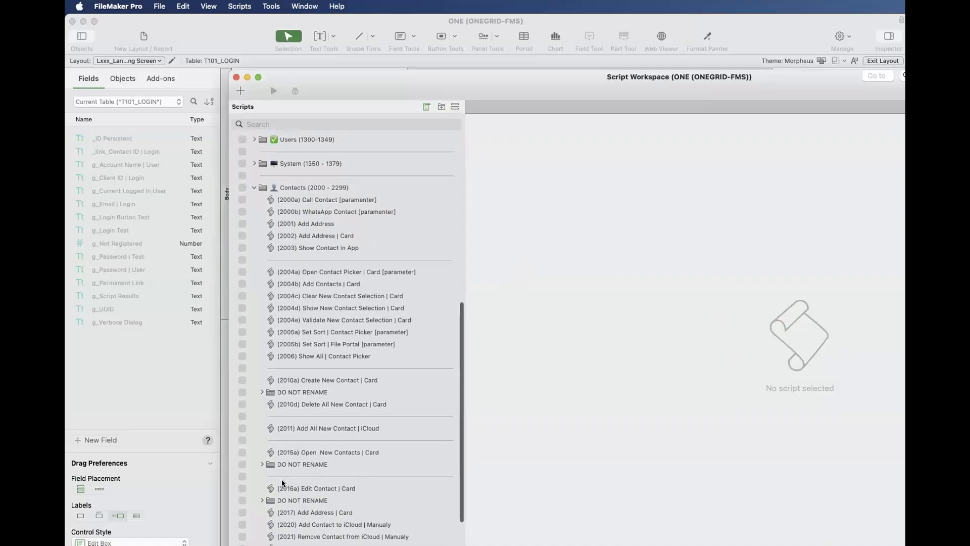
scroll(281, 478, down, 4)
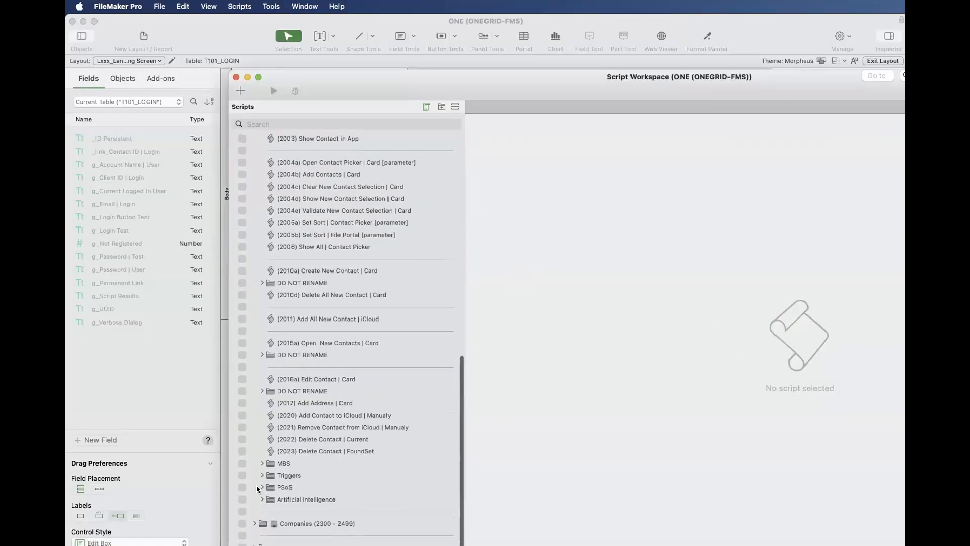
- Expand the Contacts PSoS subfolder and view the Creates Contact iCloud Identifiers script and both versions of (2204) PSoS | Delete Contact | Current
click(259, 486)
scroll(296, 494, down, 2)
click(309, 497)
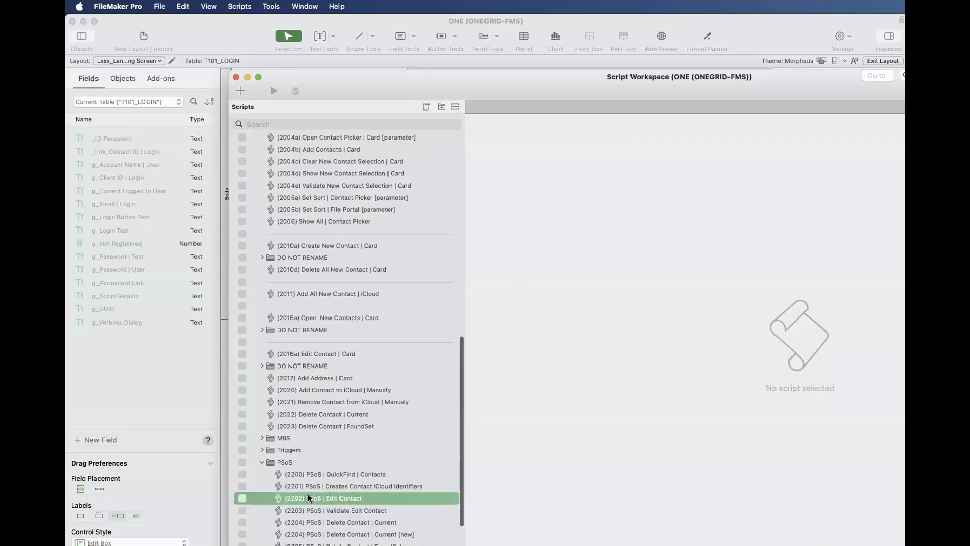
click(320, 487)
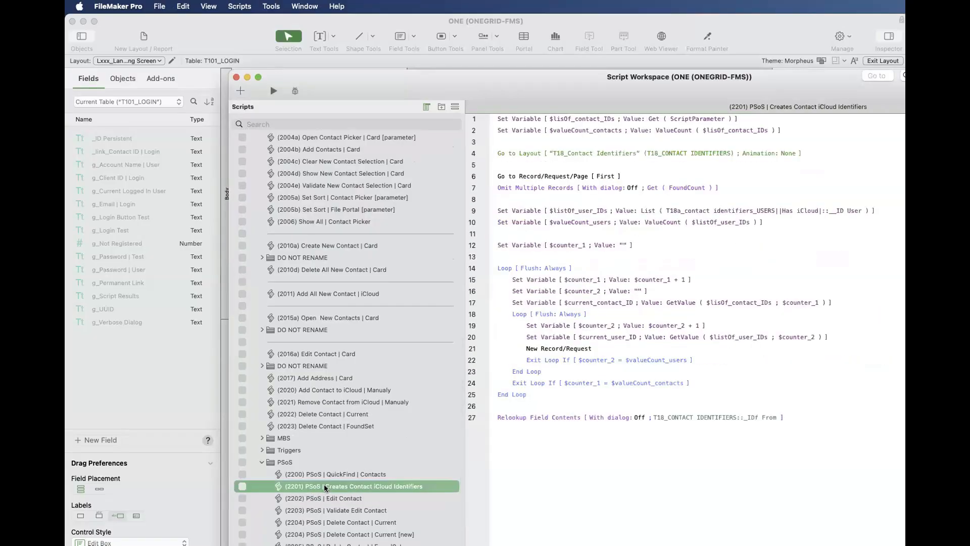
scroll(326, 487, down, 4)
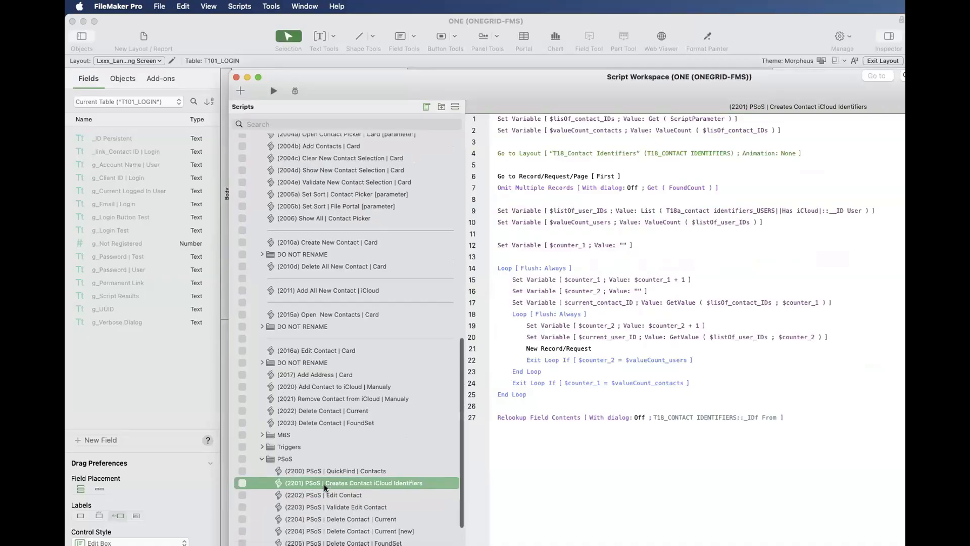
click(328, 475)
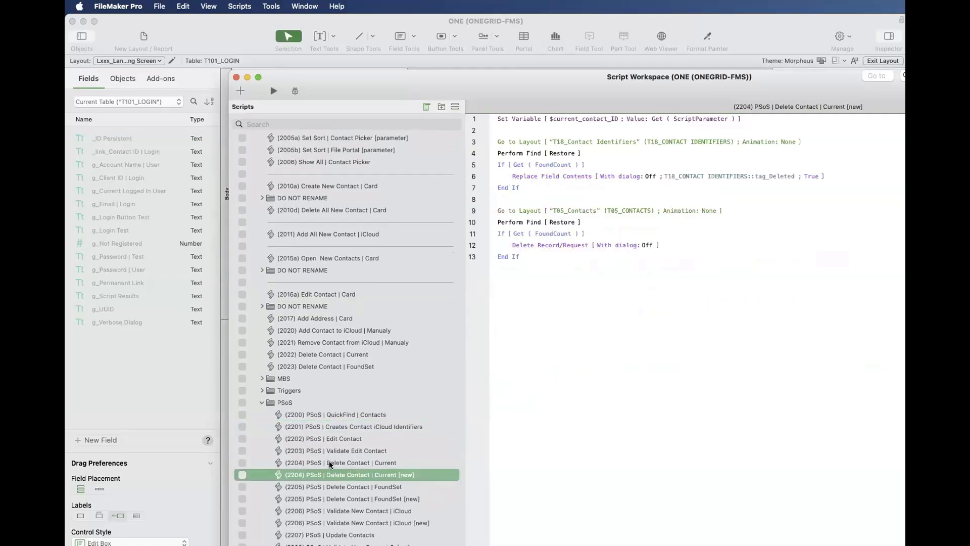
click(329, 462)
click(328, 463)
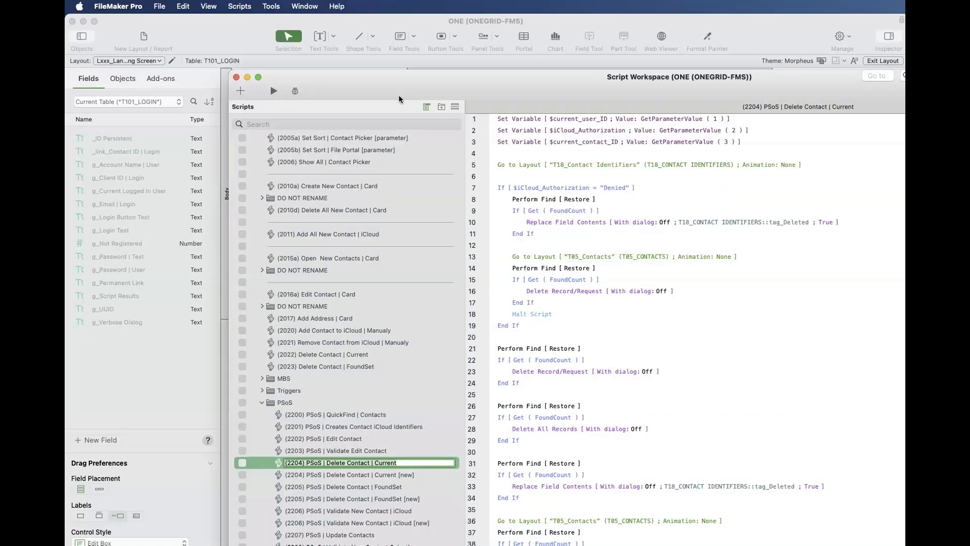
- Place the delete script beside Manage Layouts and compare its T05_Contacts layout reference with the L100_Contacts Data Entry layout's T05_CONTACTS table
drag(393, 86, 652, 140)
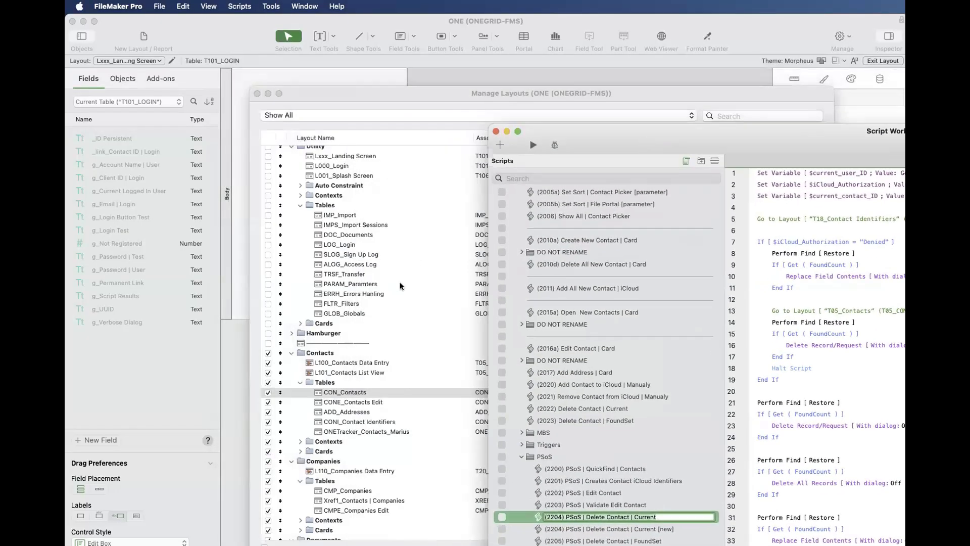
click(399, 282)
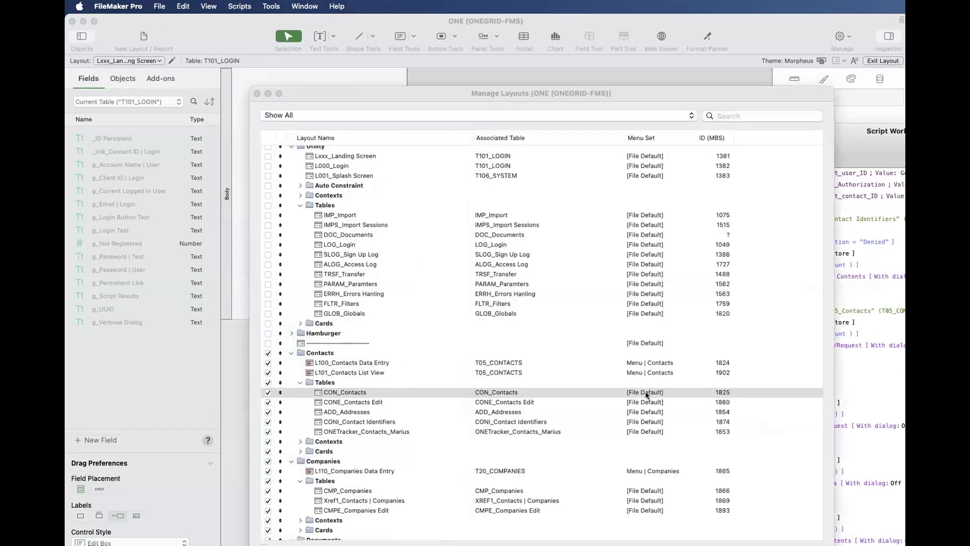
click(875, 248)
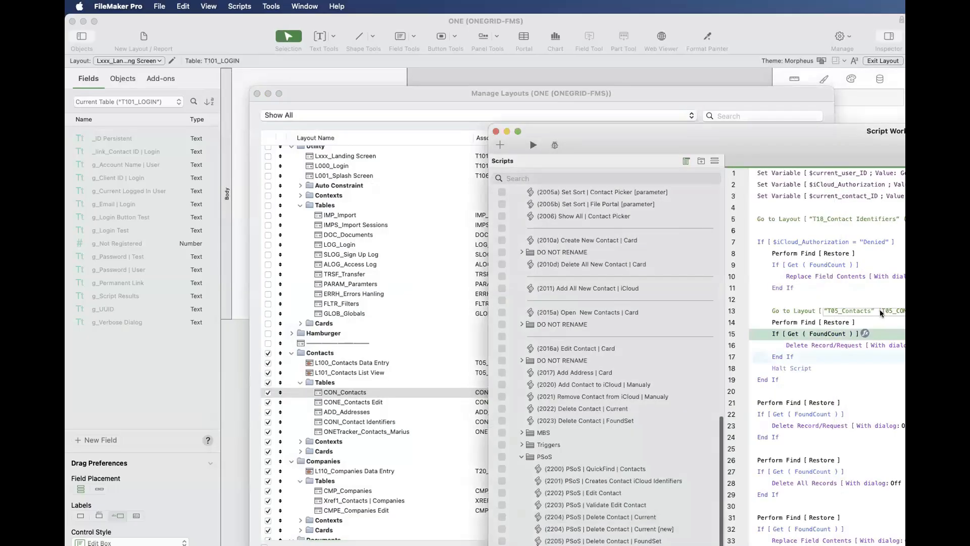
click(462, 374)
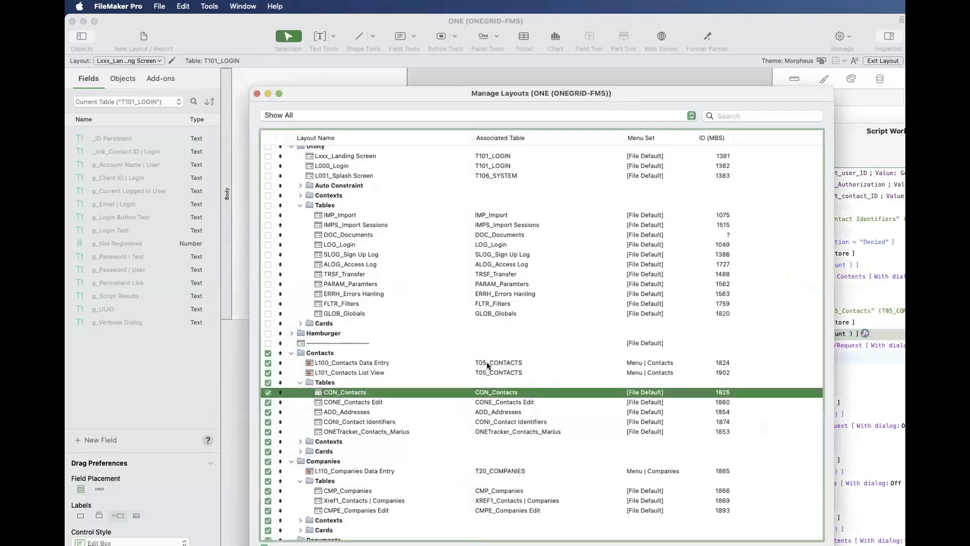
click(486, 362)
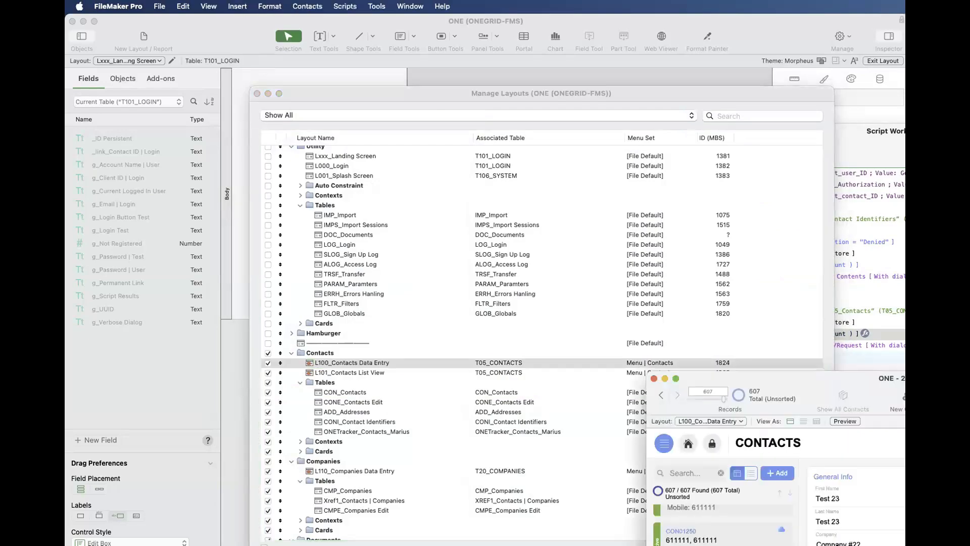
- Bring the CONTACTS data entry window into view, widen it to show the Companies area, and move it aside
drag(774, 376, 321, 85)
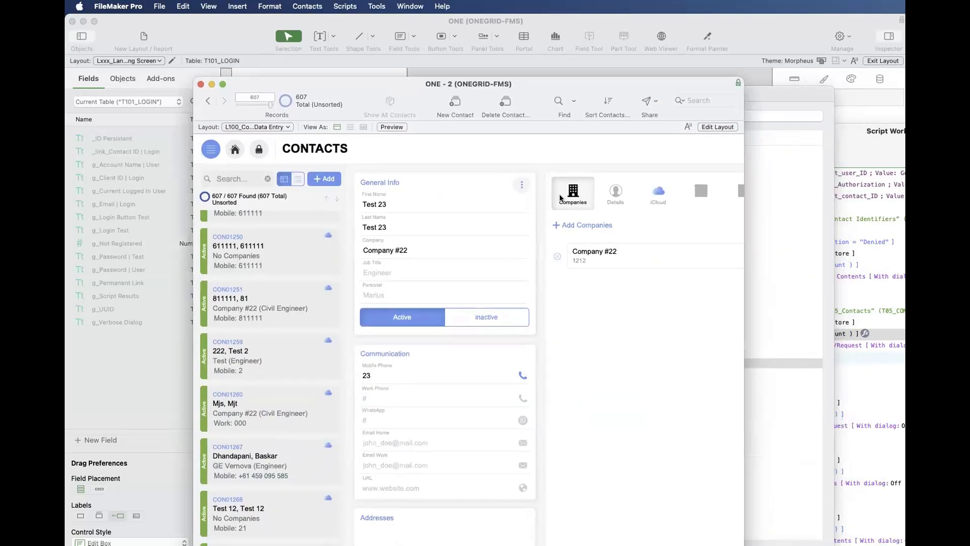
drag(745, 274, 904, 274)
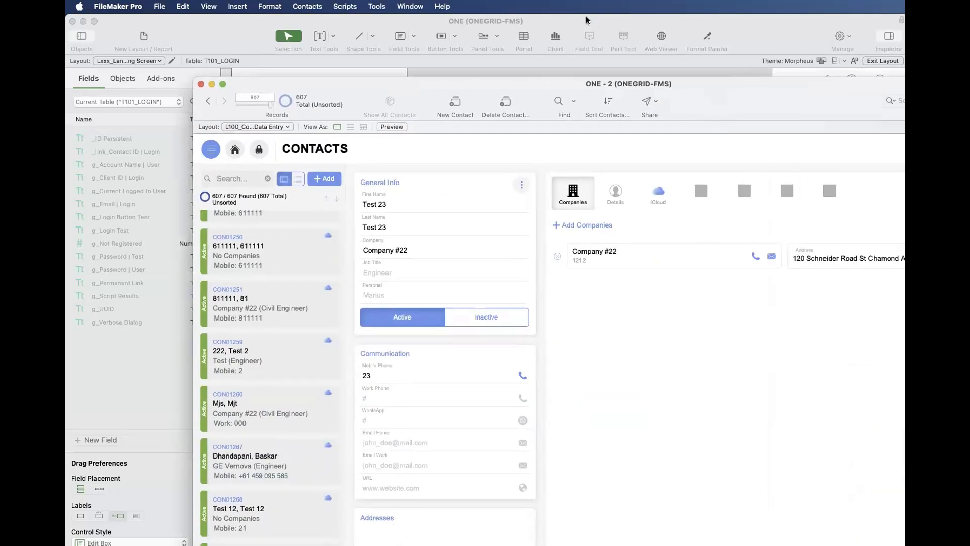
drag(598, 83, 774, 368)
- Inspect the OnRecordLoad, OnRecordCommit and OnLayoutEnter script triggers in the Layout Setup of L100_Contacts Data Entry, and close it without changes
click(355, 364)
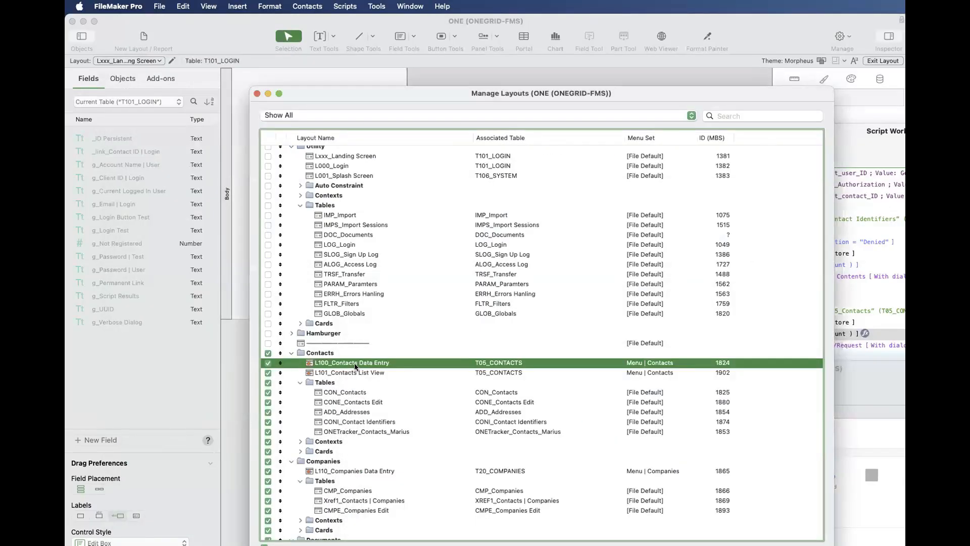
double_click(354, 363)
click(794, 309)
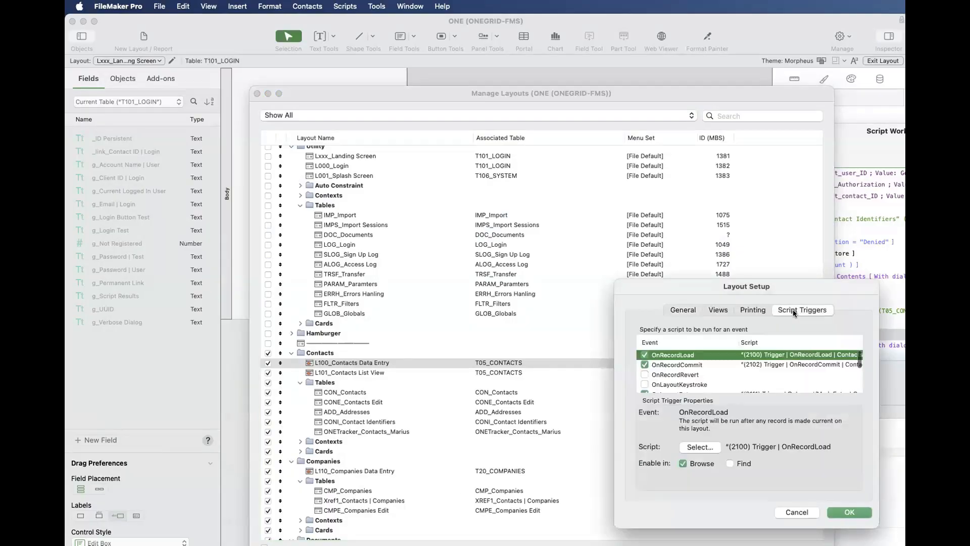
drag(701, 285, 429, 189)
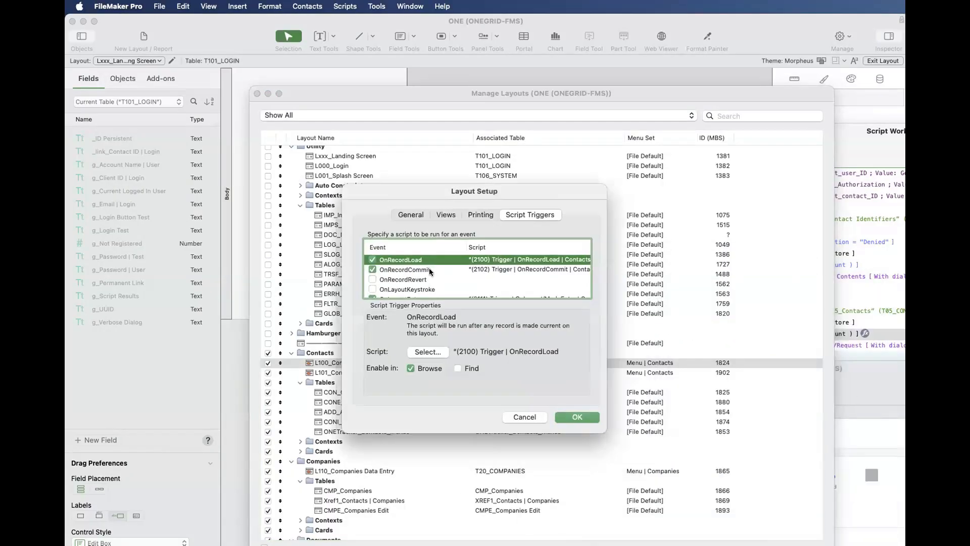
click(430, 269)
scroll(430, 273, down, 3)
click(431, 275)
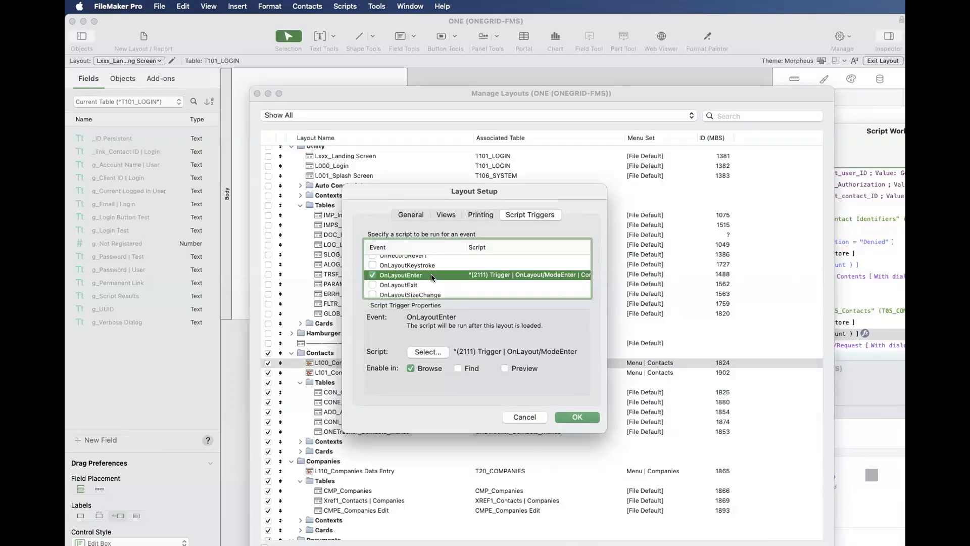
click(525, 417)
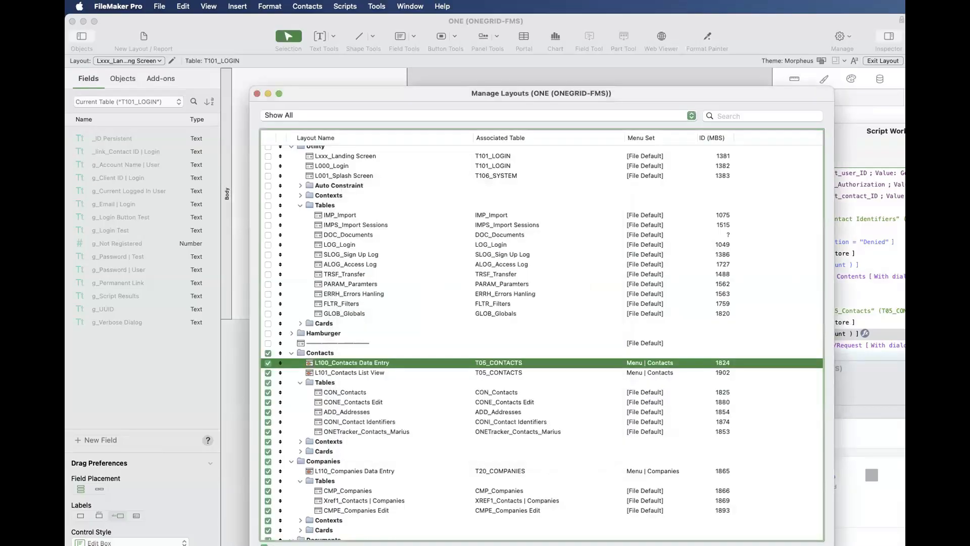
- Highlight the Go to Layout "T05_Contacts" step on line 13 of the delete script, and reselect L100_Contacts Data Entry in Manage Layouts
click(865, 334)
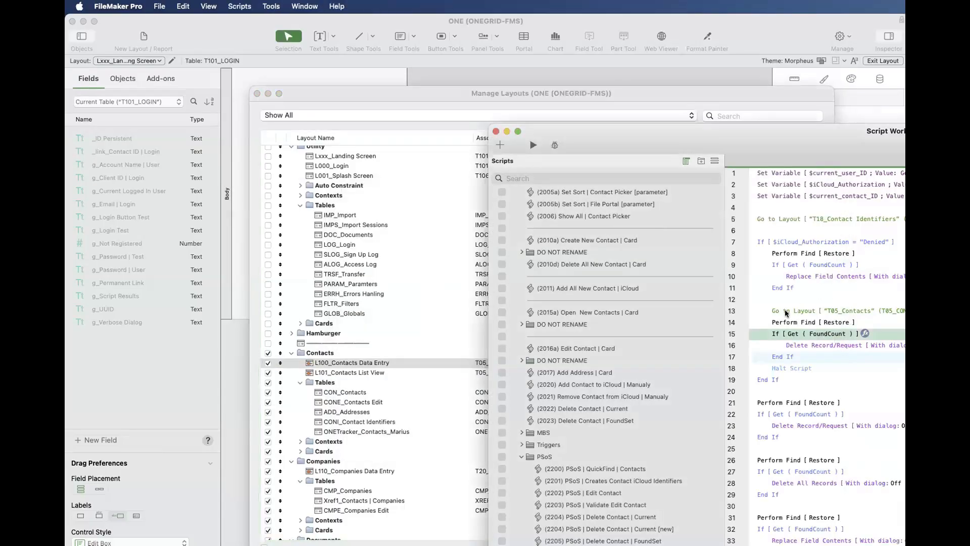
click(786, 313)
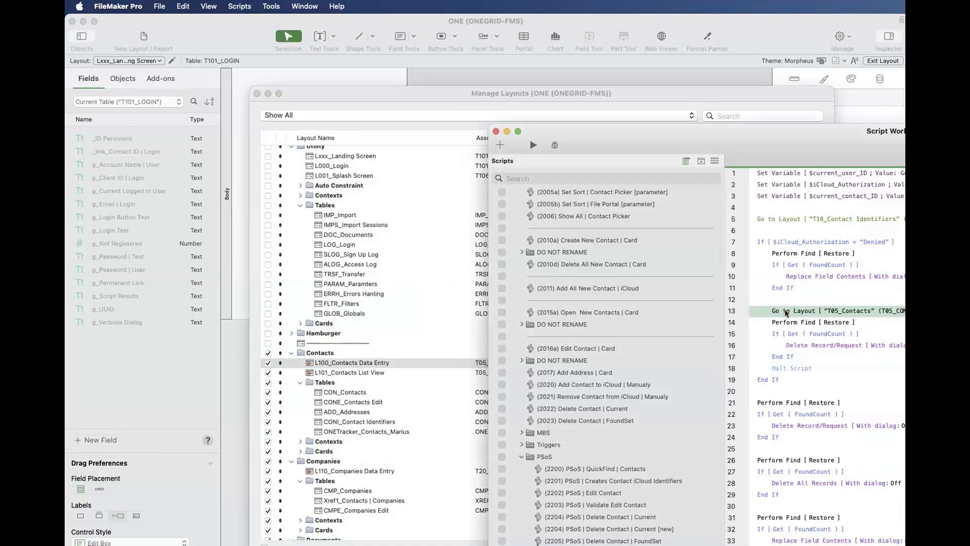
click(382, 360)
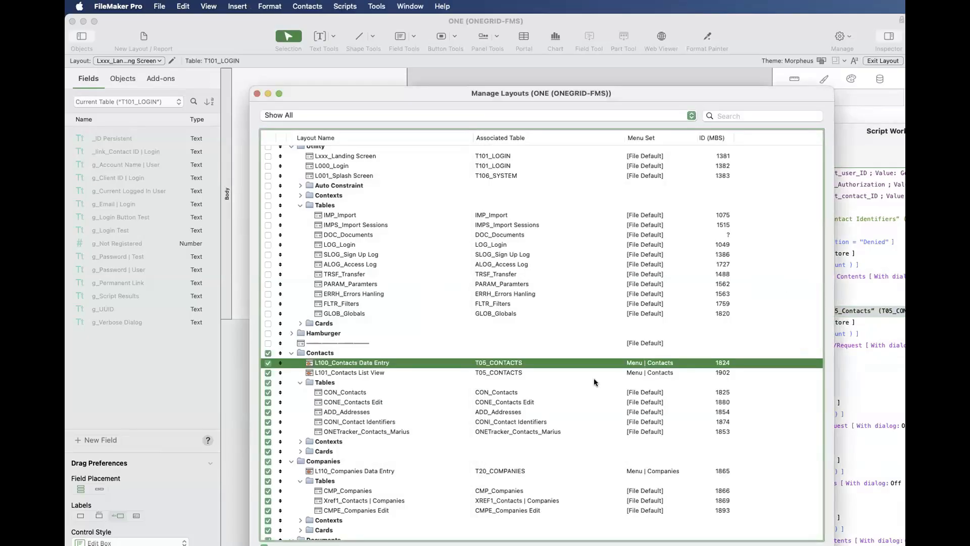
- Show the L100_Contacts Data Entry layout in Layout mode, select the companies portal's phone and mail icon group, and move the window aside
drag(653, 378, 368, 86)
key(super+l)
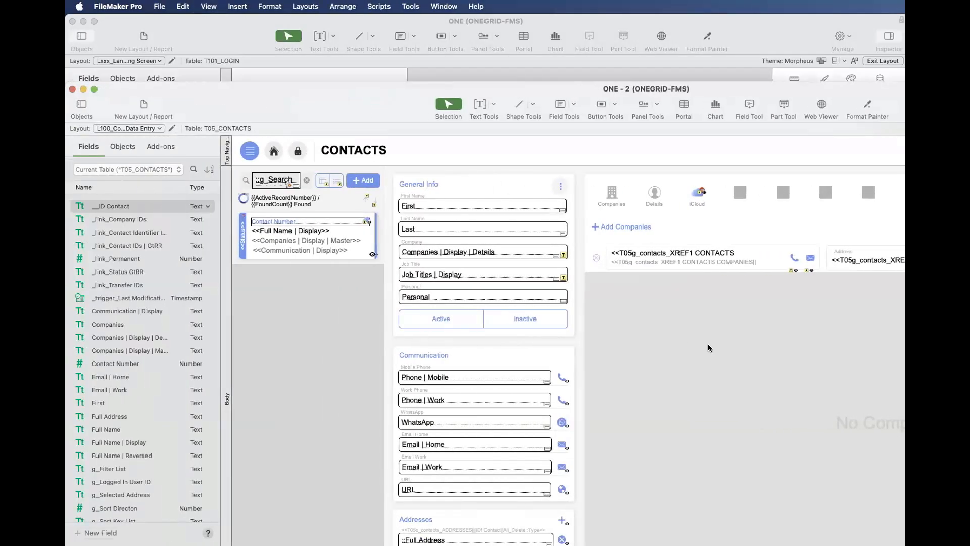
click(805, 271)
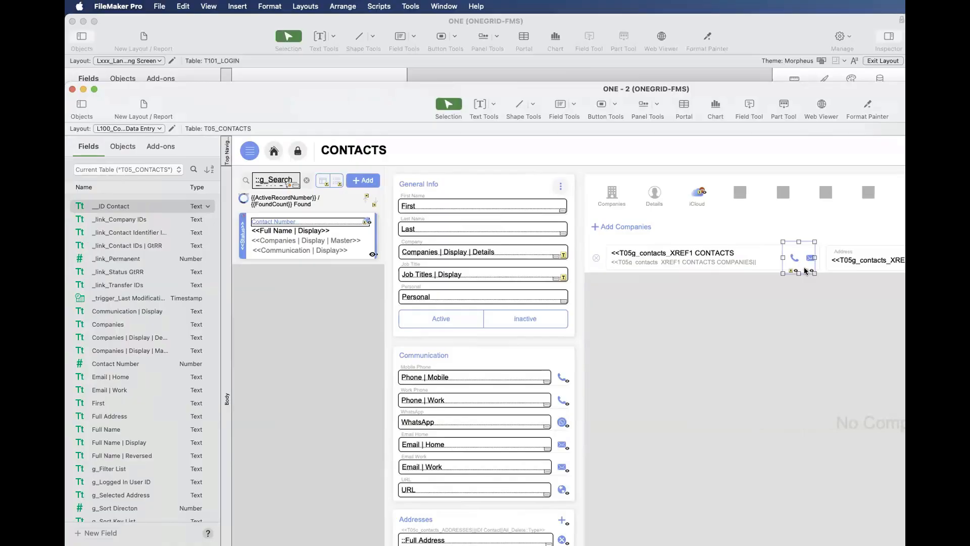
drag(391, 100, 716, 428)
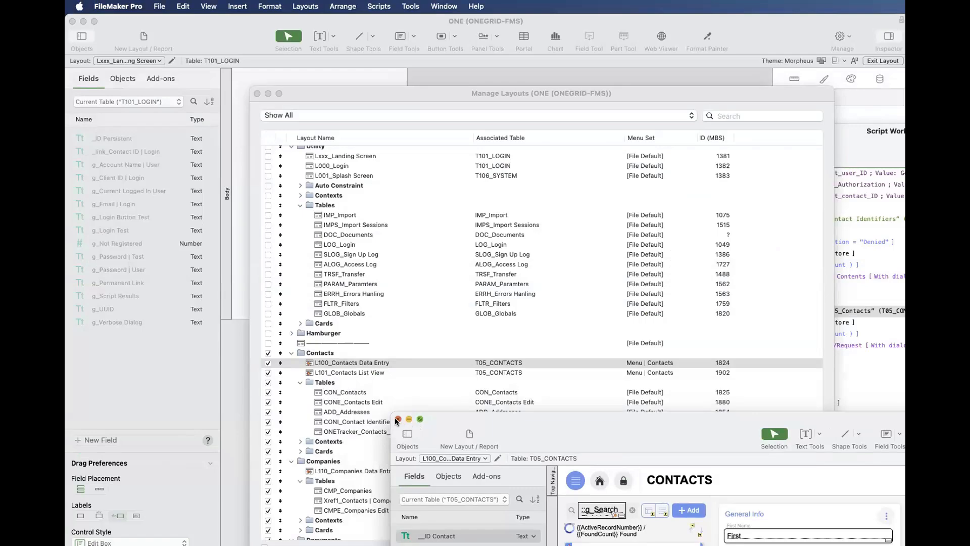
- Select the Contacts folder's Tables subfolder and its CON_Contacts layout, and bring the window with the CON_Contacts records table into view
click(429, 327)
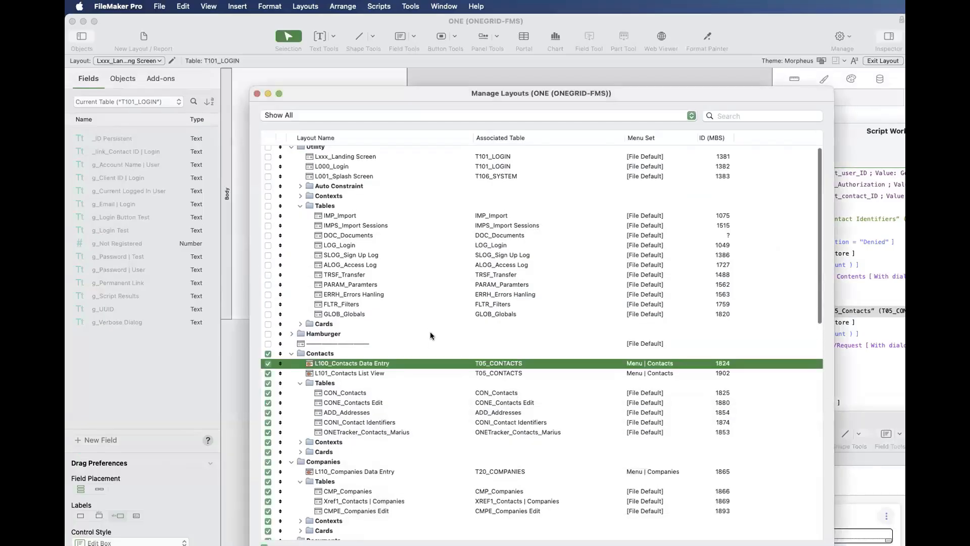
click(329, 384)
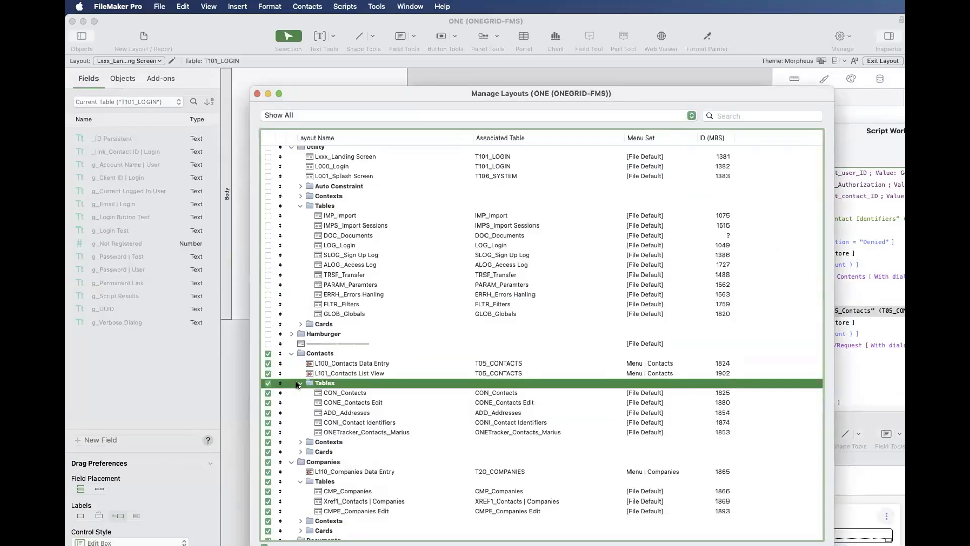
click(332, 392)
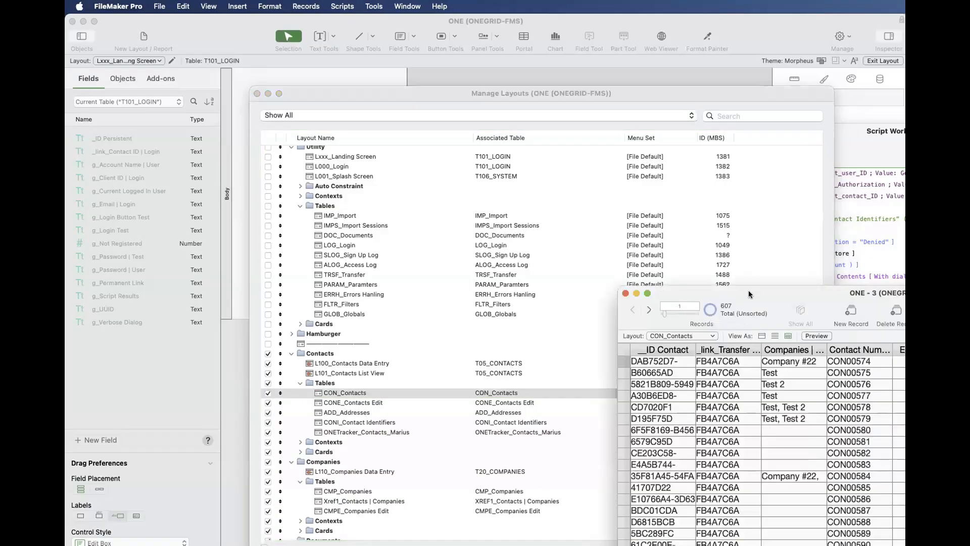
drag(750, 292, 699, 206)
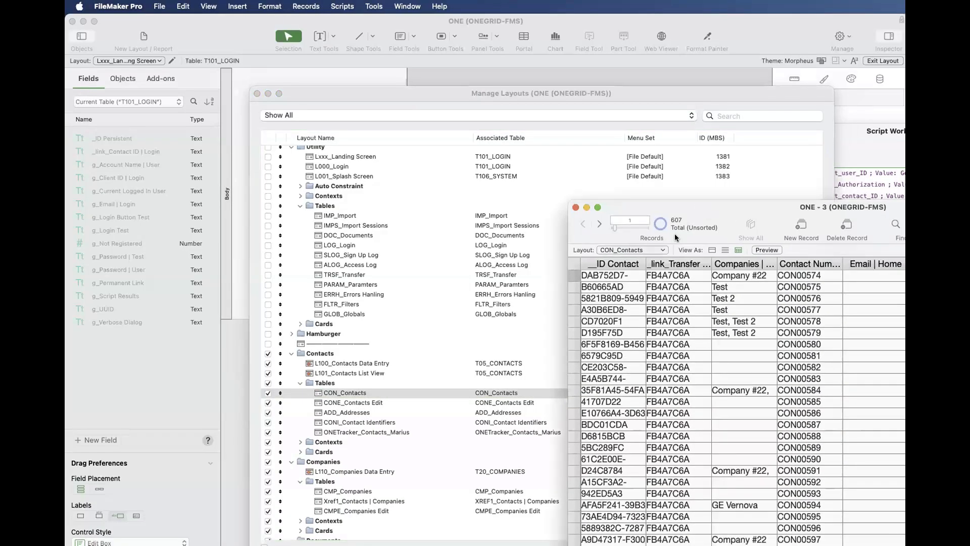
- Open the database's relationships graph and select the CONI_Contact Identifiers occurrence among the base tables marked Do Not Delete
click(617, 248)
click(603, 222)
key(super+shift+d)
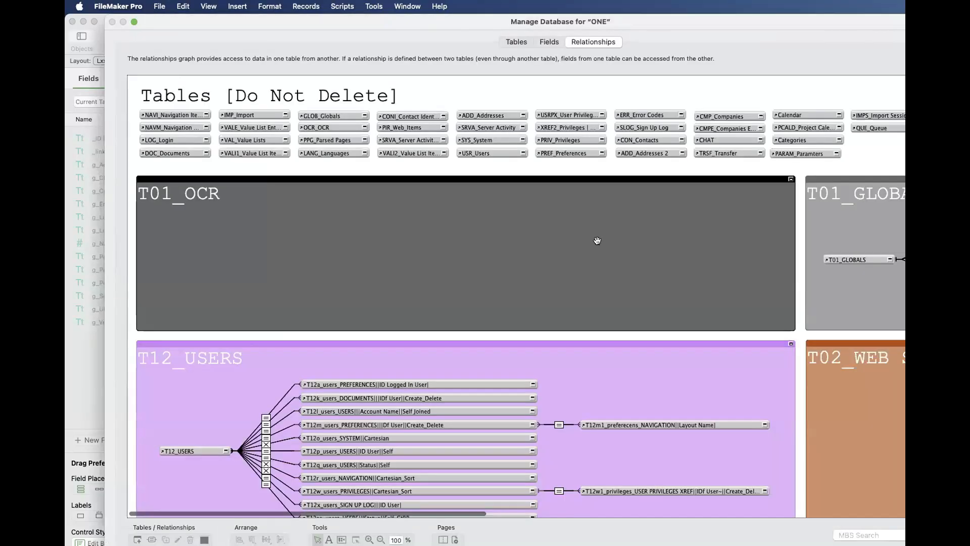
click(409, 154)
click(406, 116)
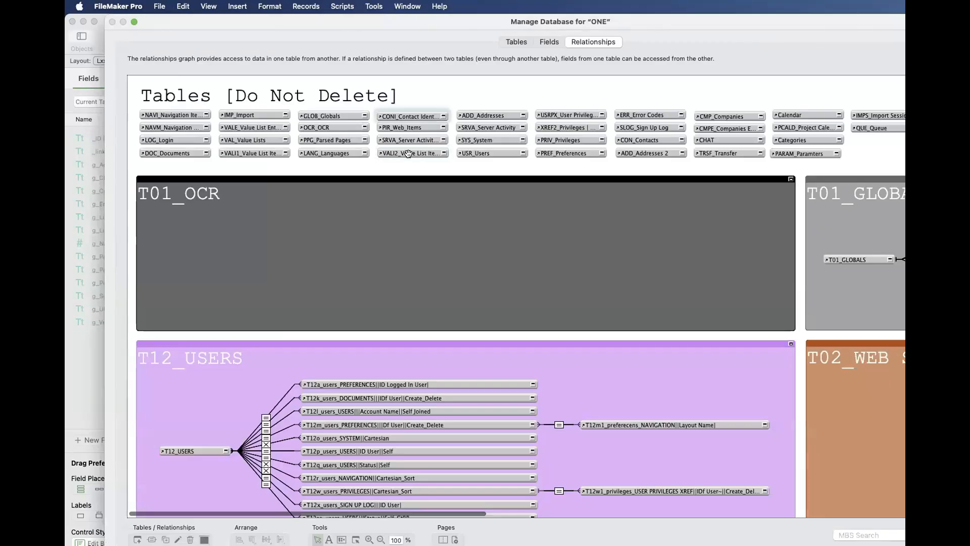
scroll(353, 114, right, 5)
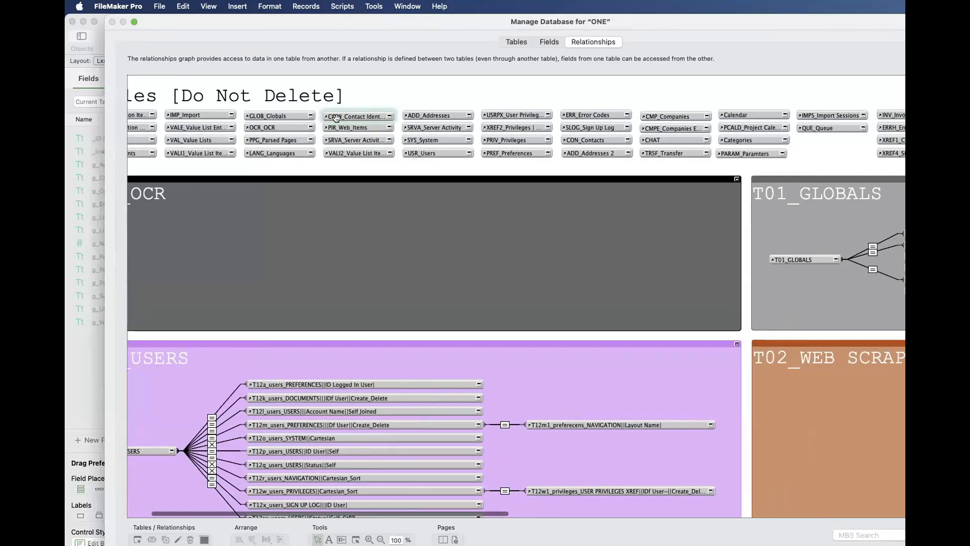
scroll(334, 119, left, 5)
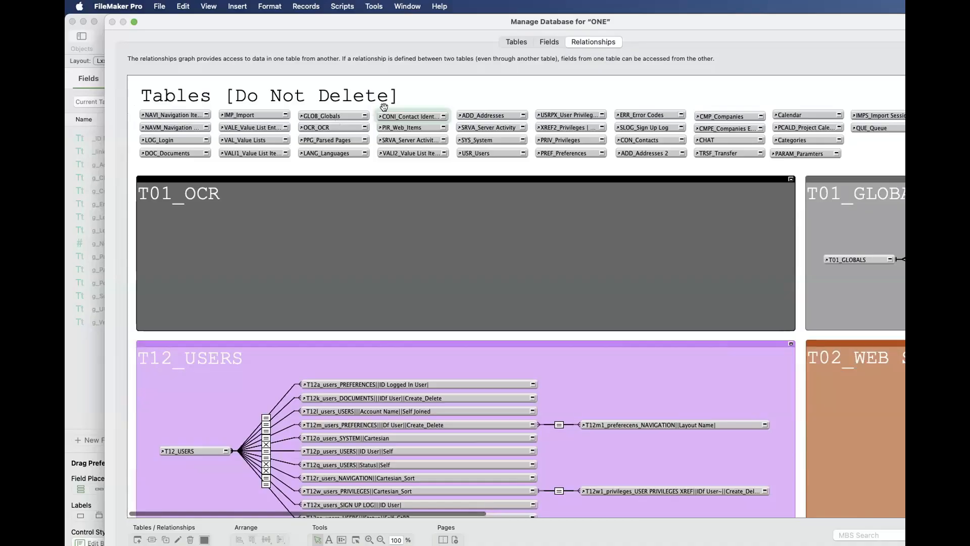
- List the fields of the CON_Contacts table, look at the options of tag_Creation, and close them without changes
click(549, 42)
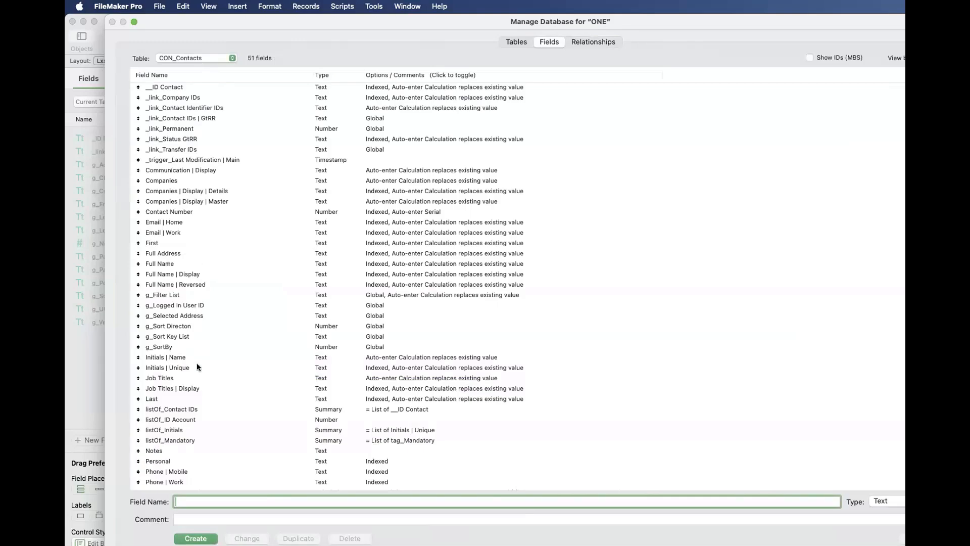
scroll(201, 378, down, 3)
scroll(203, 420, down, 3)
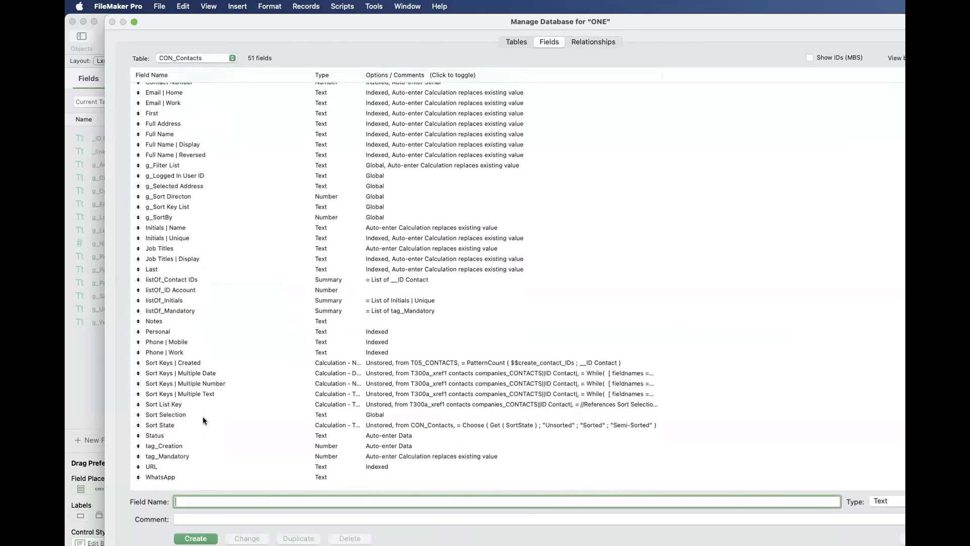
scroll(204, 416, up, 4)
scroll(197, 434, down, 4)
click(182, 452)
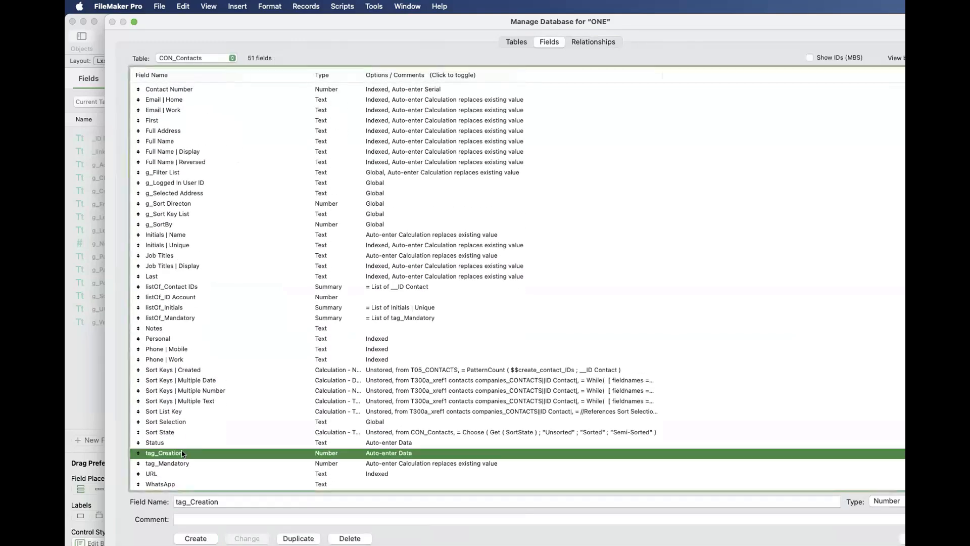
double_click(352, 453)
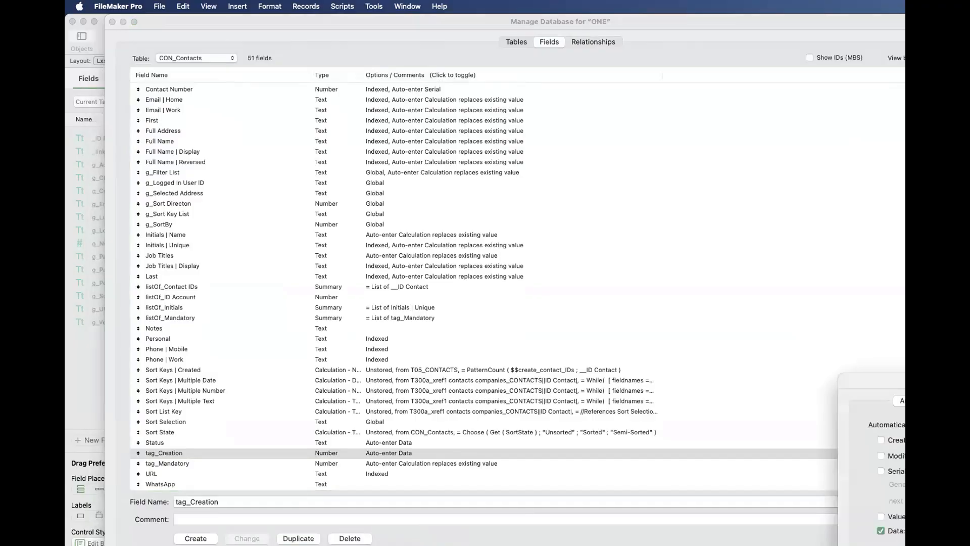
key(Return)
- Inspect the auto-enter calculation of the tag_Mandatory field and its evaluation context, and close it without changes
double_click(337, 464)
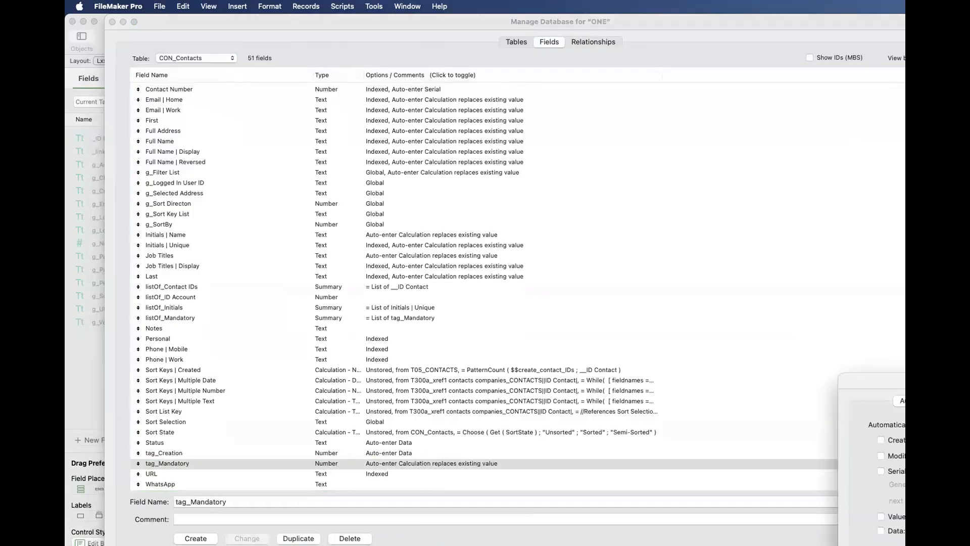
click(959, 545)
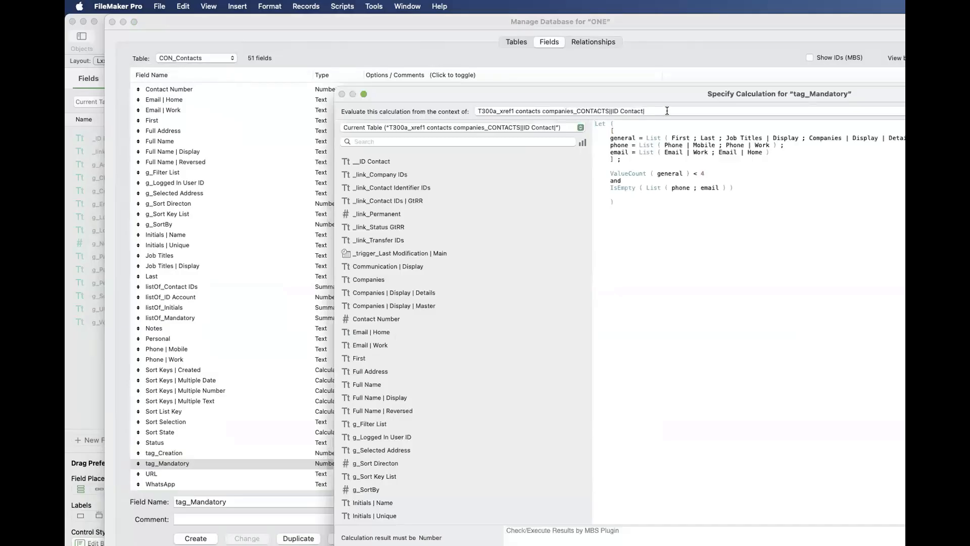
key(Escape)
key(Escape)
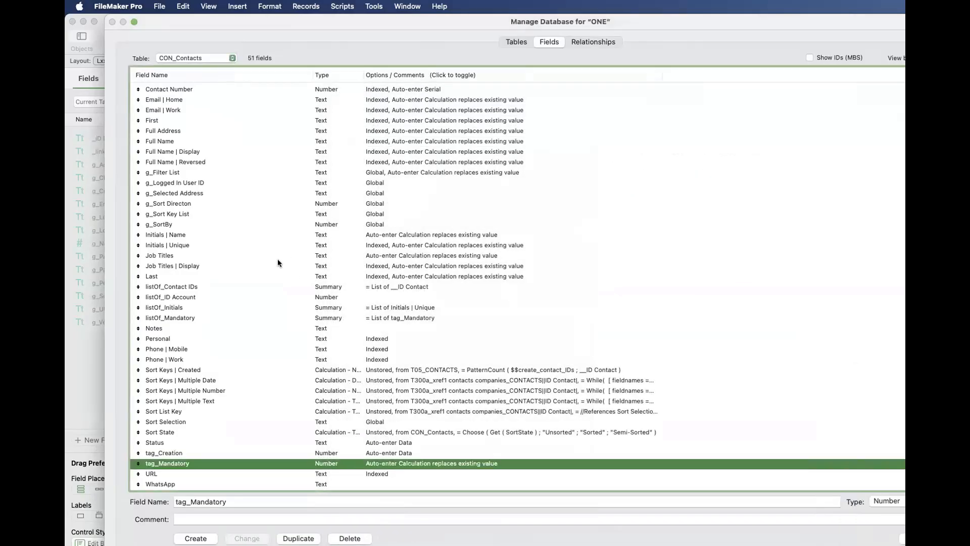
- Inspect the auto-enter calculation of Companies | Display | Details, close it without changes, and select the _link_Contact Identifier IDs field
scroll(277, 260, up, 3)
scroll(255, 237, up, 3)
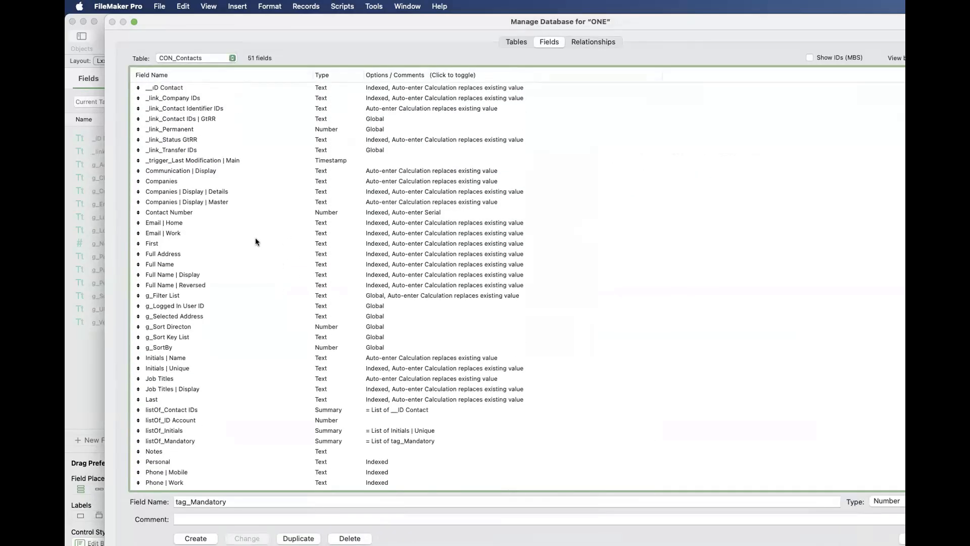
click(236, 191)
double_click(236, 191)
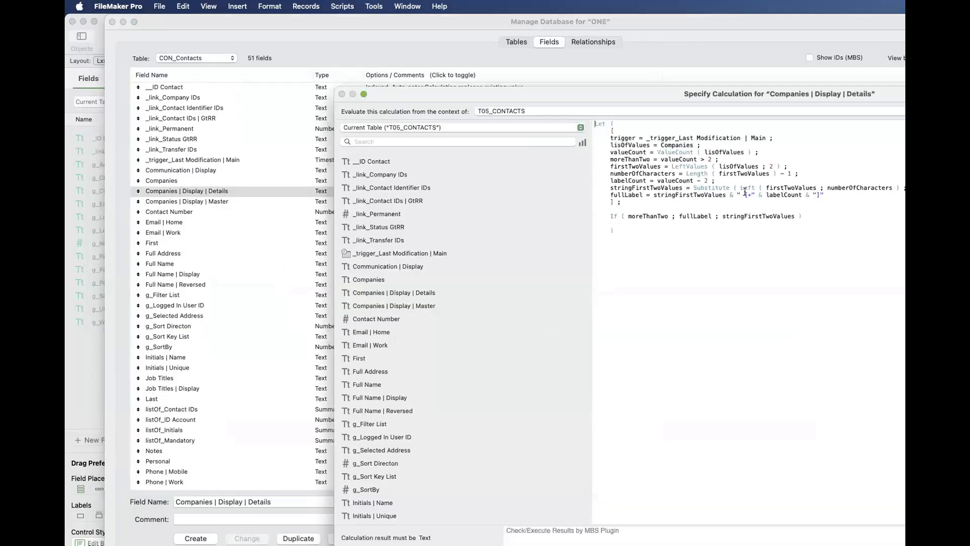
key(Escape)
key(Escape)
scroll(400, 164, up, 1)
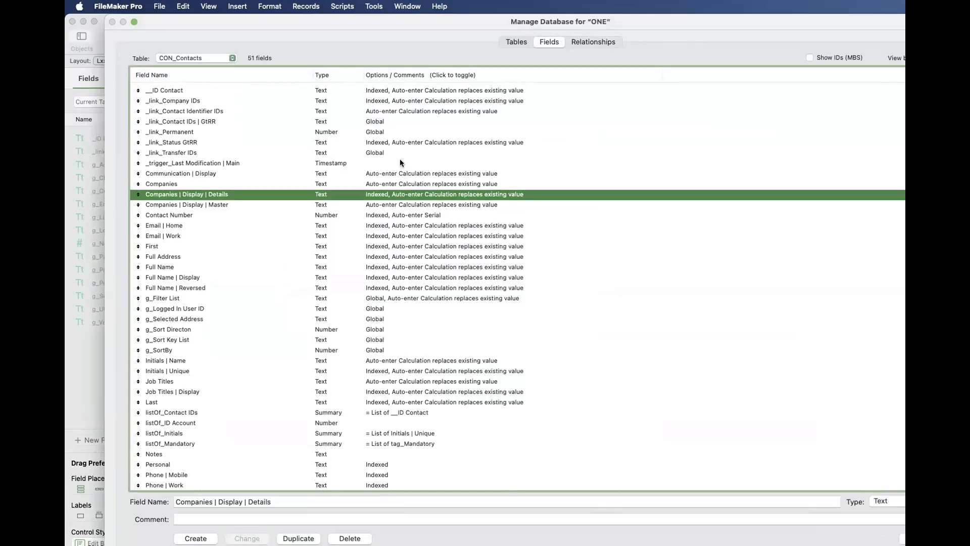
scroll(408, 108, down, 1)
click(407, 108)
- Show the T05_CONTACTS group in the relationships graph, highlight its directly related occurrences, and select the T05_CONTACTS anchor occurrence
click(586, 42)
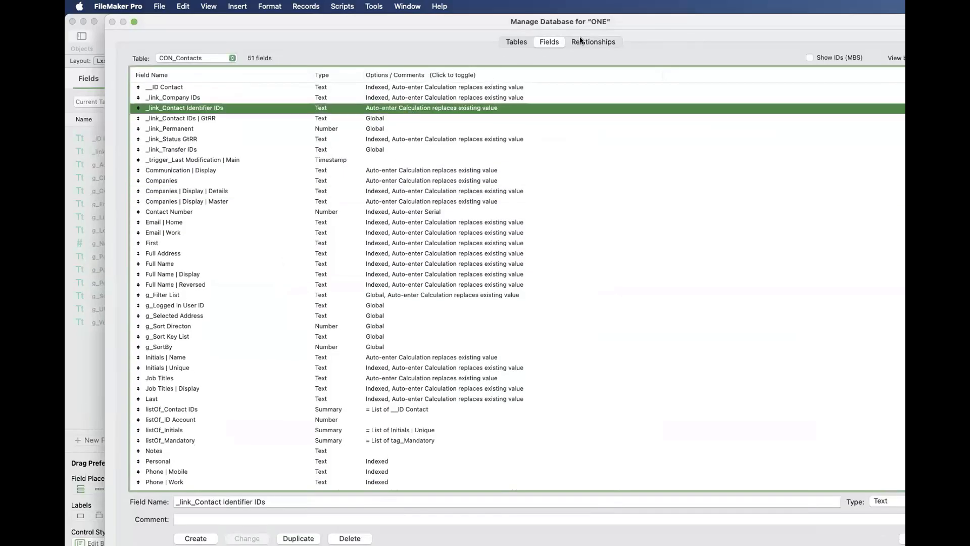
scroll(289, 384, down, 5)
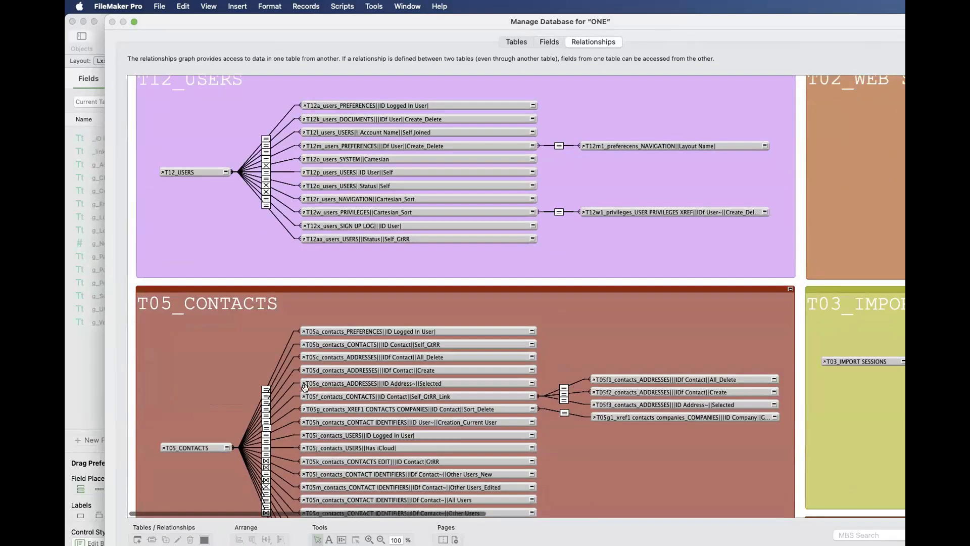
scroll(290, 384, down, 3)
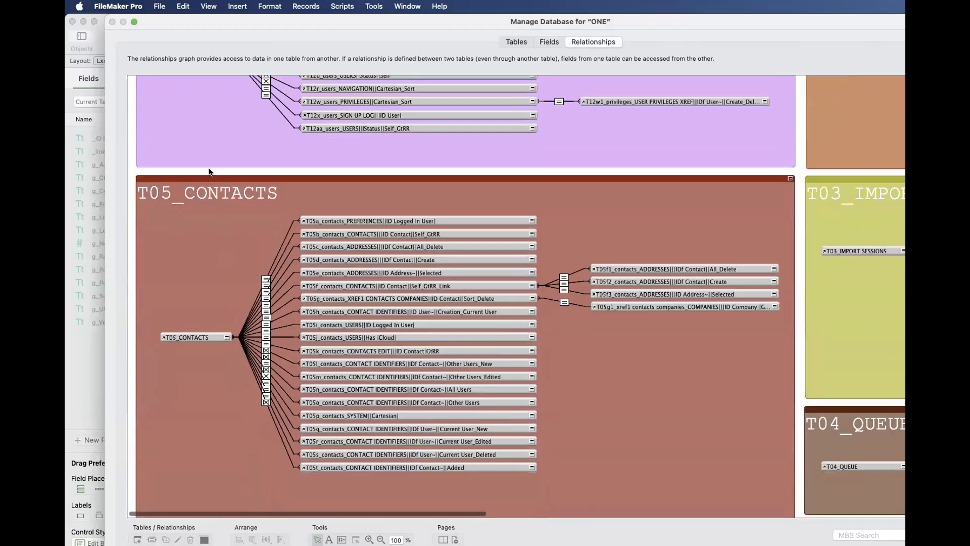
drag(209, 167, 569, 518)
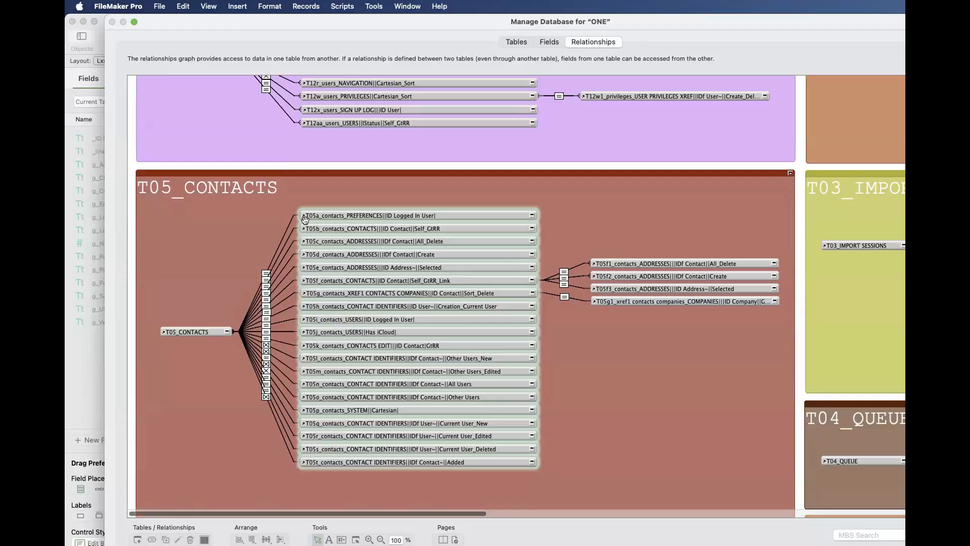
click(201, 328)
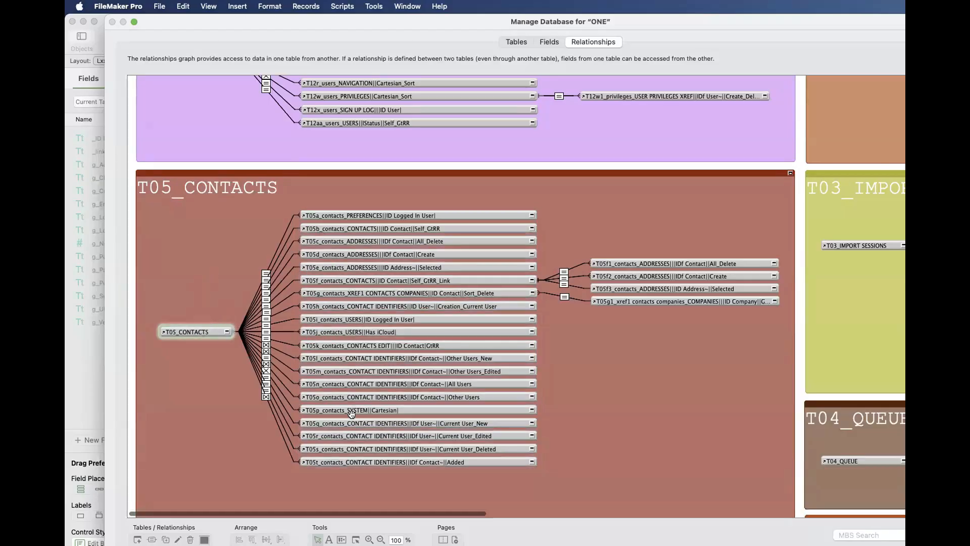
- Move the CON_Contacts occurrence out of the base tables area into the T01_OCR group, and put it back in place
scroll(351, 419, up, 8)
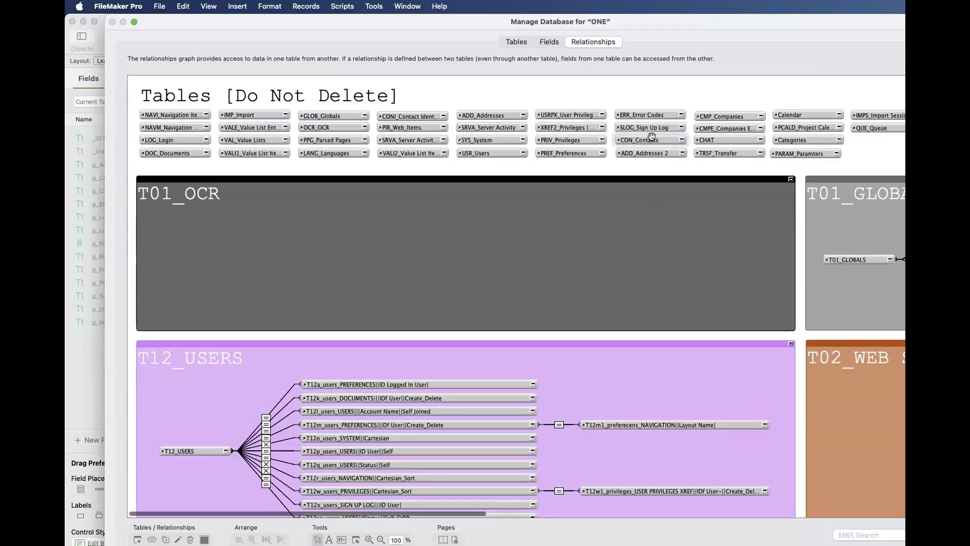
drag(651, 136, 611, 210)
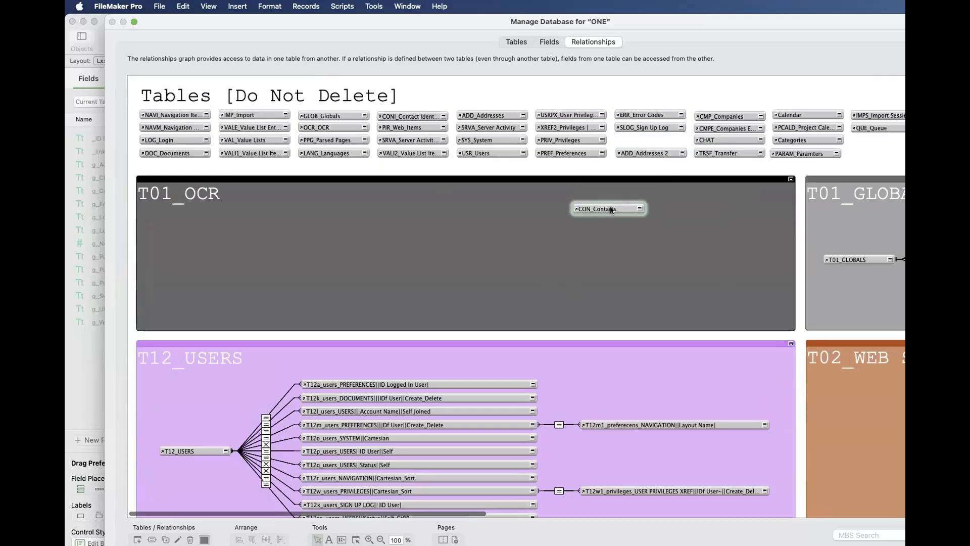
drag(612, 209, 611, 210)
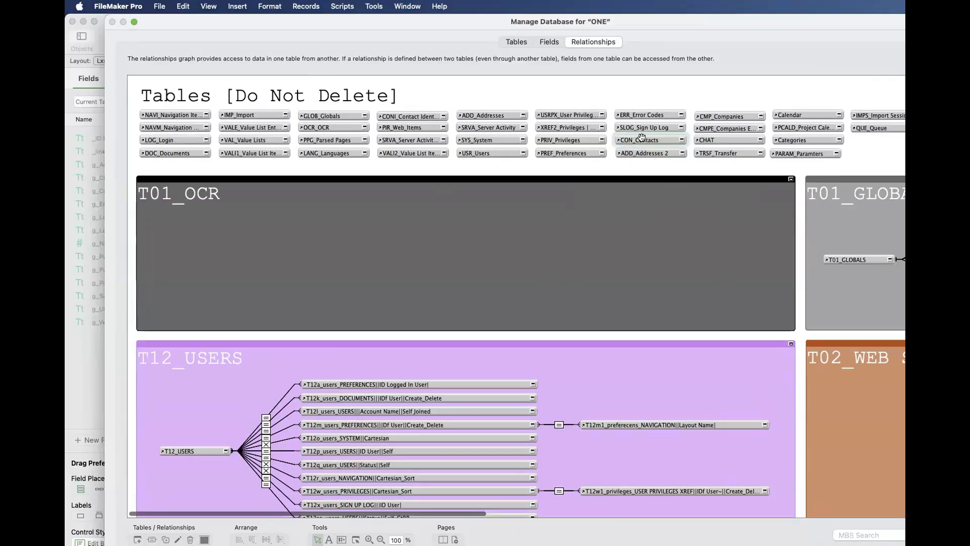
- Examine the T05_CONTACTS group's related occurrences again, and close the database definition, discarding all changes
scroll(295, 253, down, 12)
scroll(307, 247, up, 5)
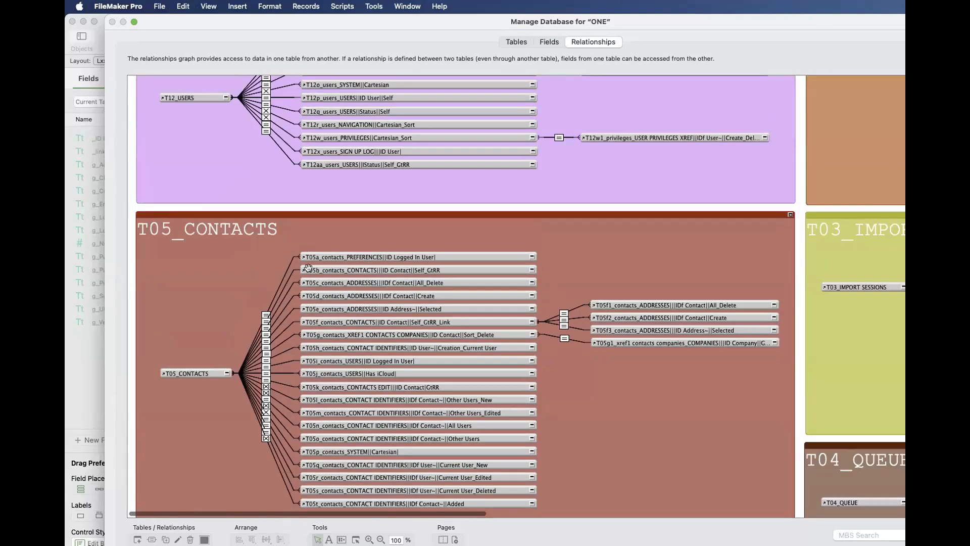
scroll(313, 263, down, 2)
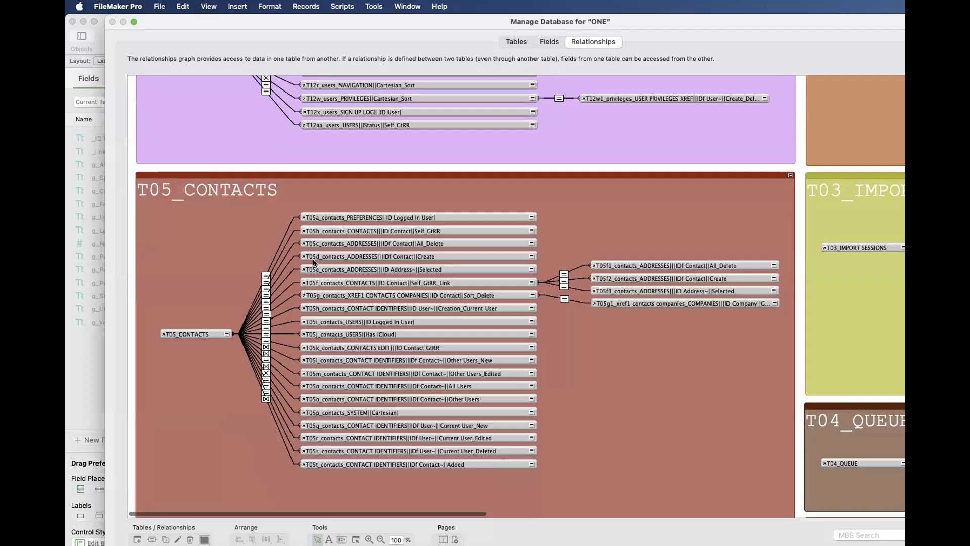
key(Escape)
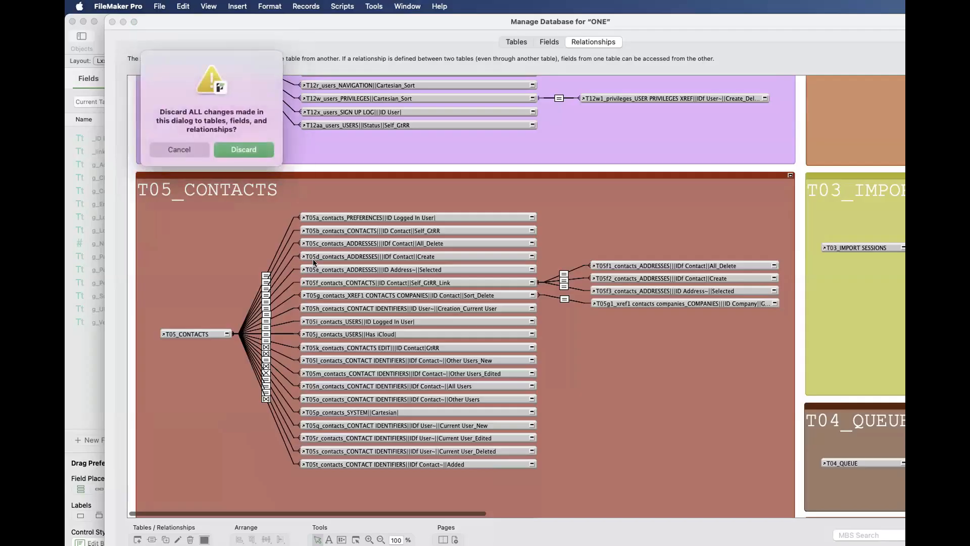
click(260, 146)
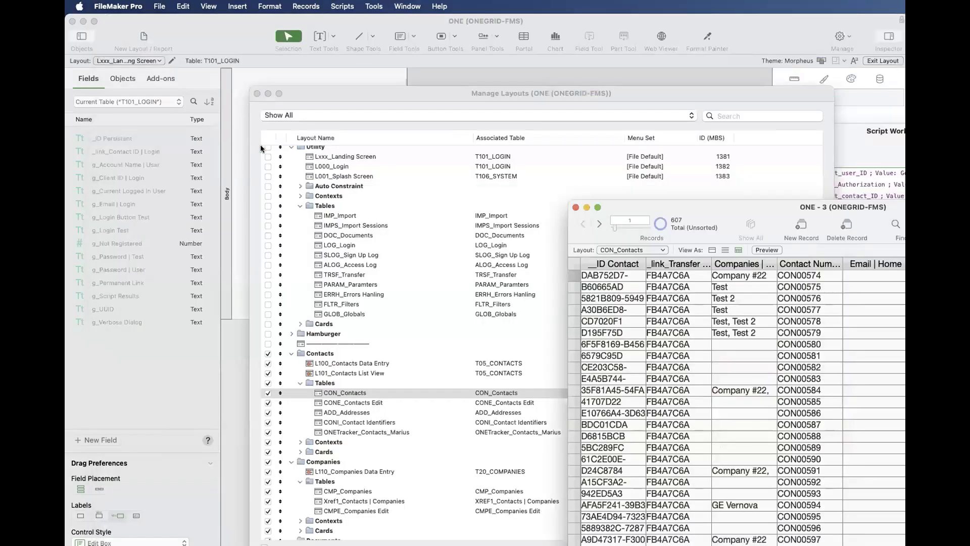
- Expand the Contexts subfolder of the Contacts folder in Manage Layouts and select its T05_Contacts layout
click(347, 461)
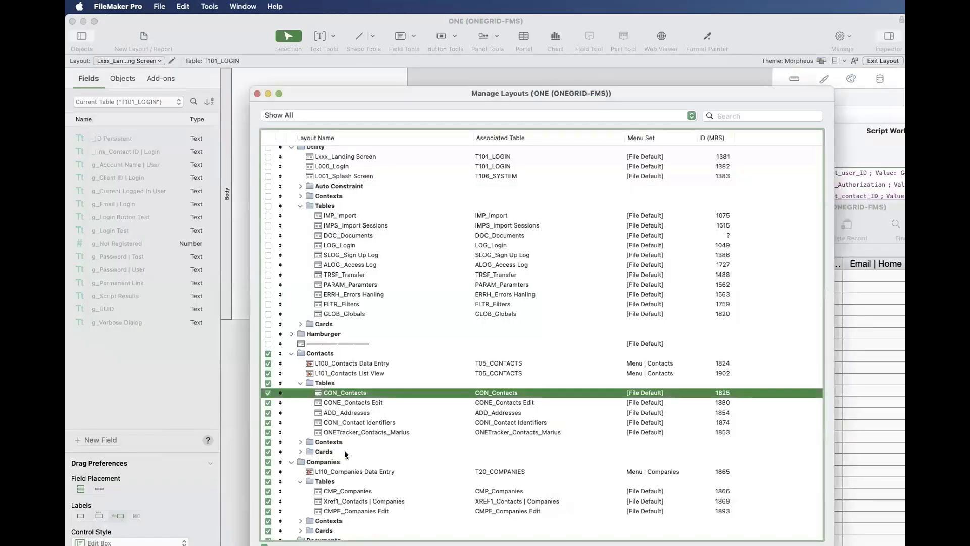
click(344, 441)
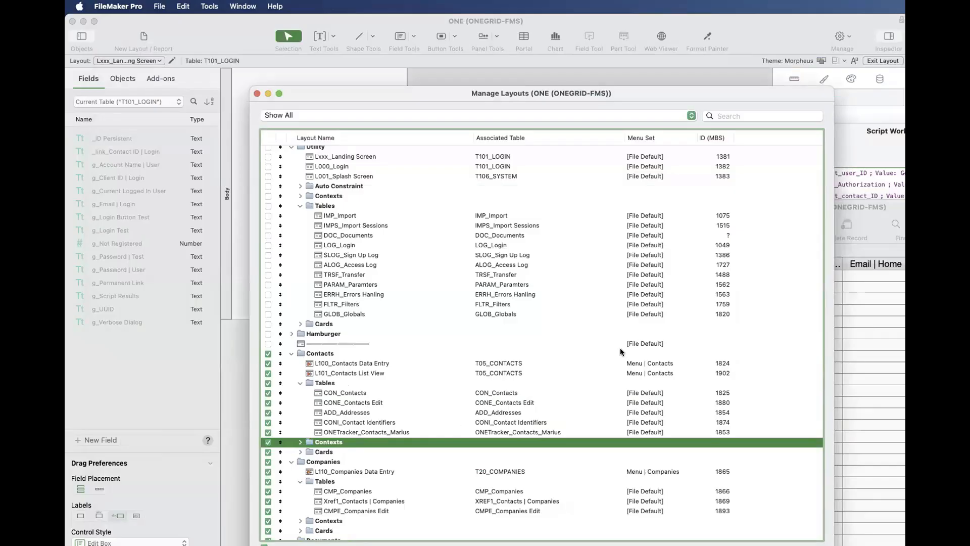
drag(873, 207, 742, 129)
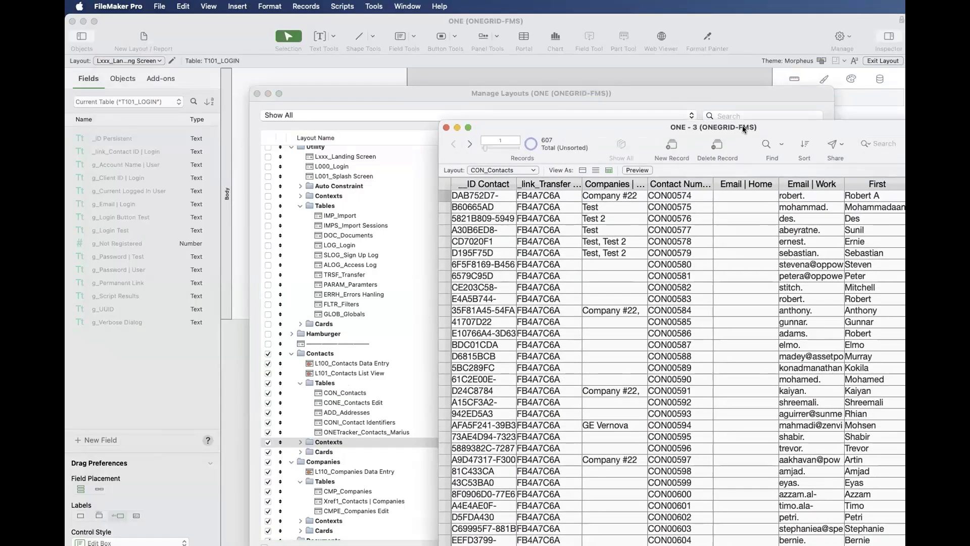
click(629, 473)
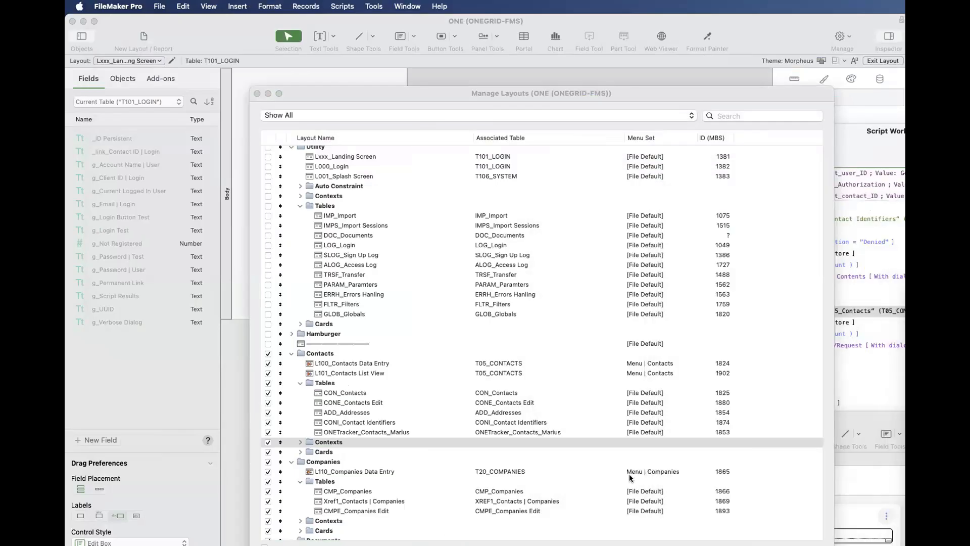
click(465, 444)
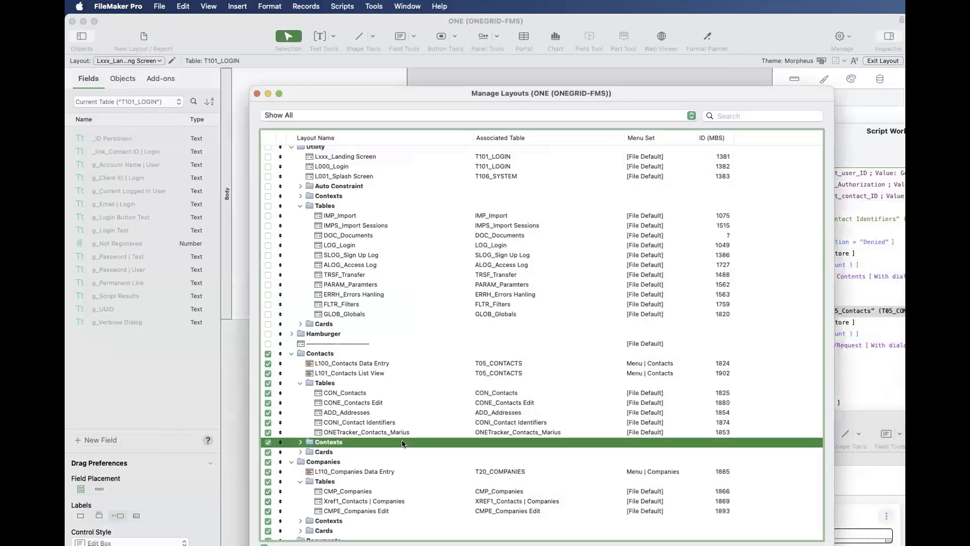
click(300, 443)
click(332, 451)
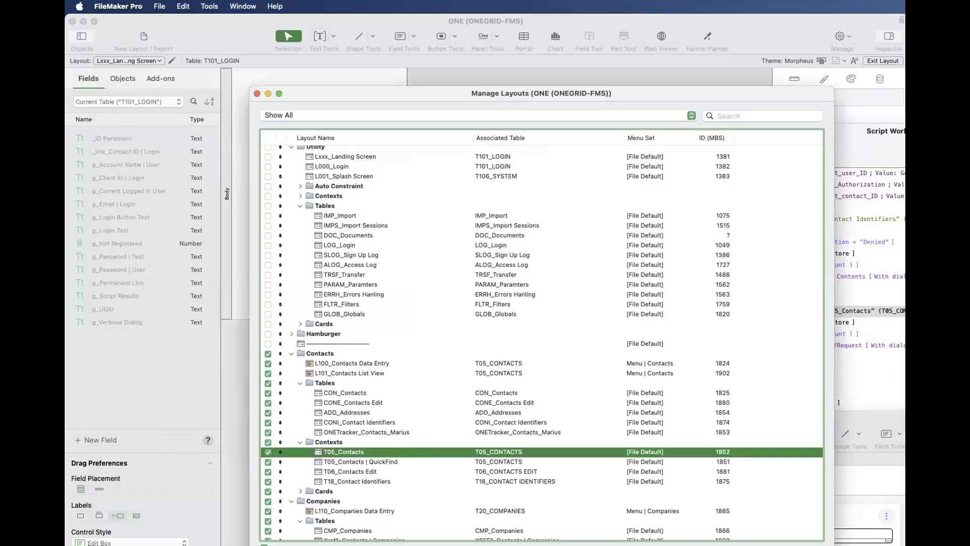
- Open the T05_Contacts layout in its own window and arrange it beside the CON_Contacts records window
click(903, 394)
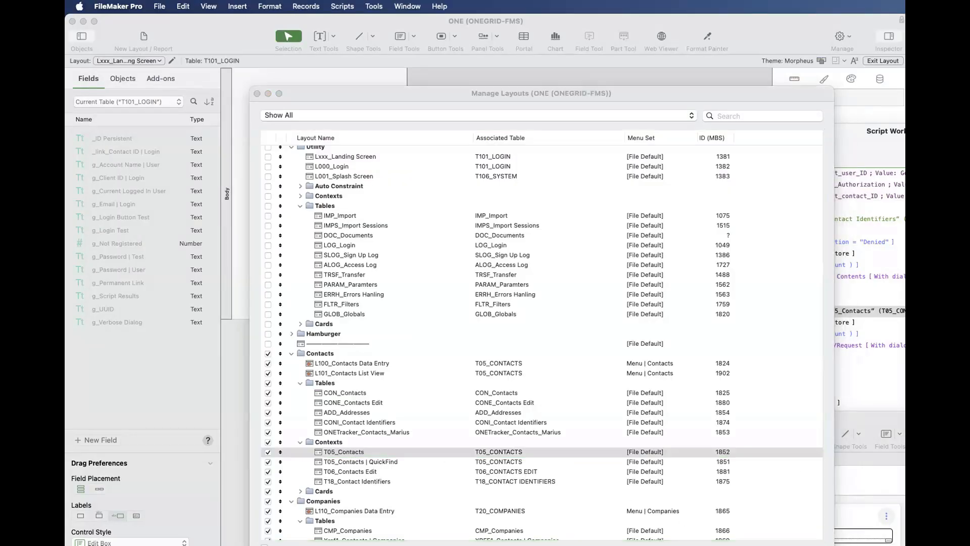
drag(918, 158, 656, 363)
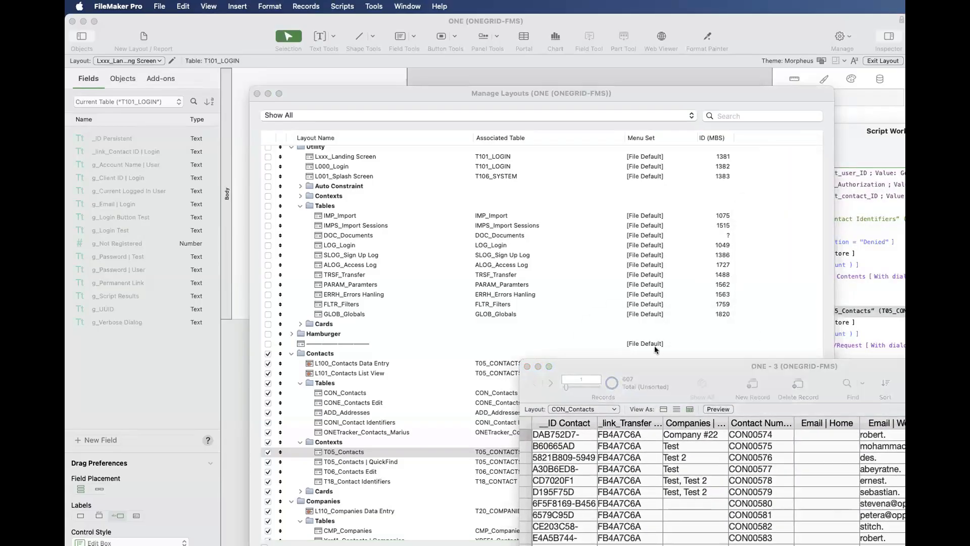
drag(654, 346, 680, 352)
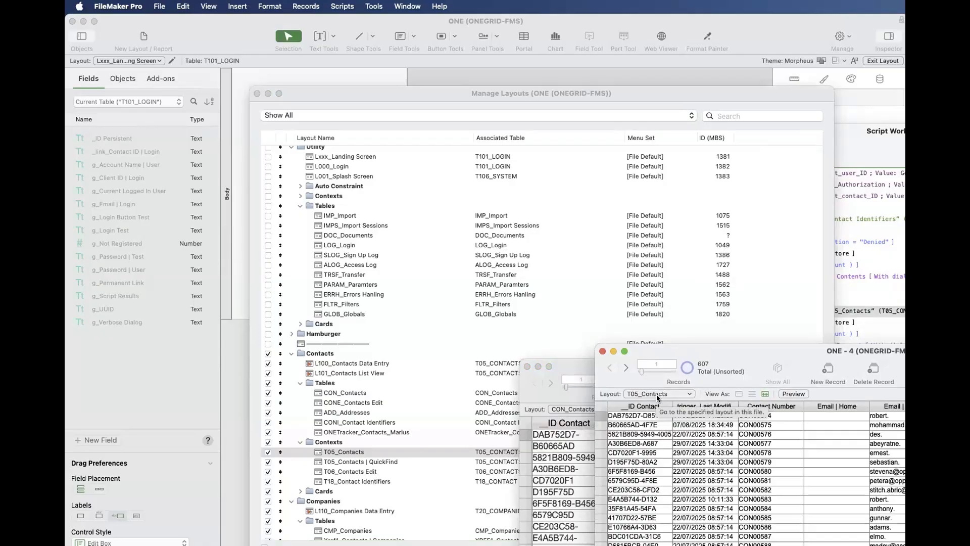
- Place the T05_Contacts and CON_Contacts record windows side by side and compare the contact records they list
drag(697, 343, 721, 338)
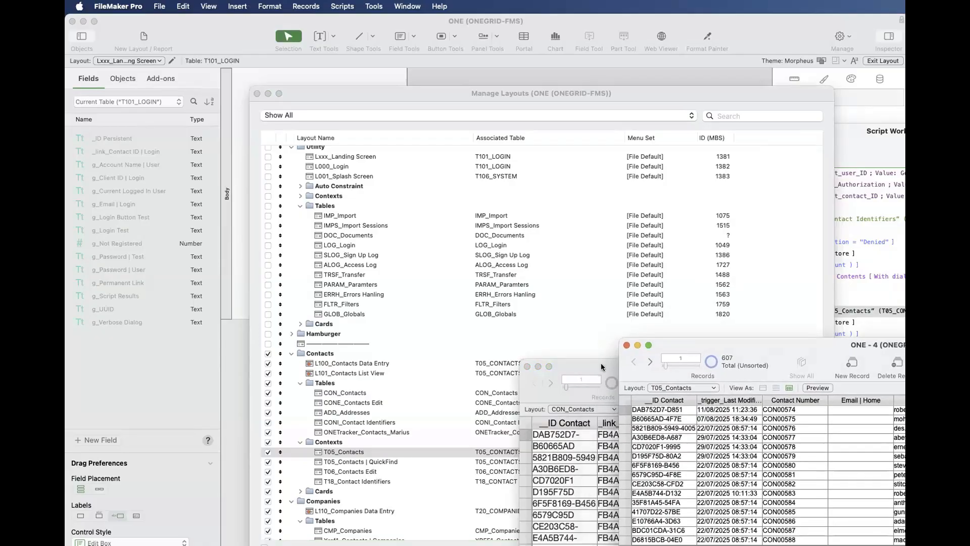
drag(601, 365, 599, 370)
scroll(762, 475, down, 3)
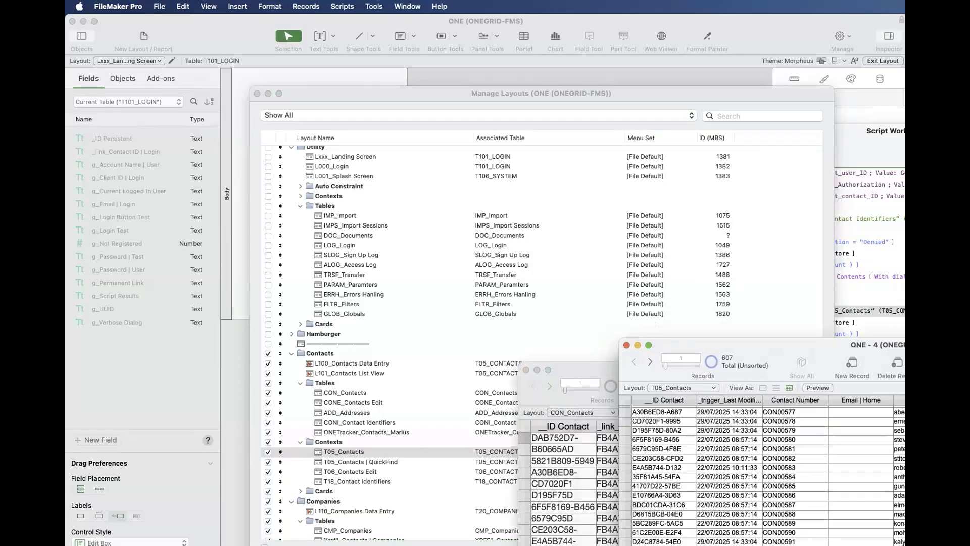
scroll(762, 474, up, 3)
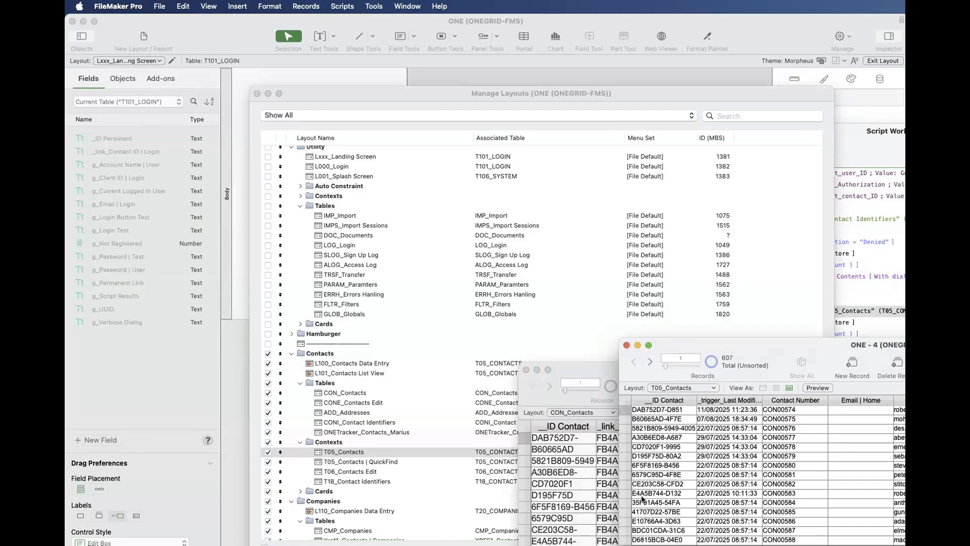
- Compare the CON_Contacts and T05_CONTACTS occurrences in the relationships graph, and close the database definition, discarding all changes
key(super+shift+d)
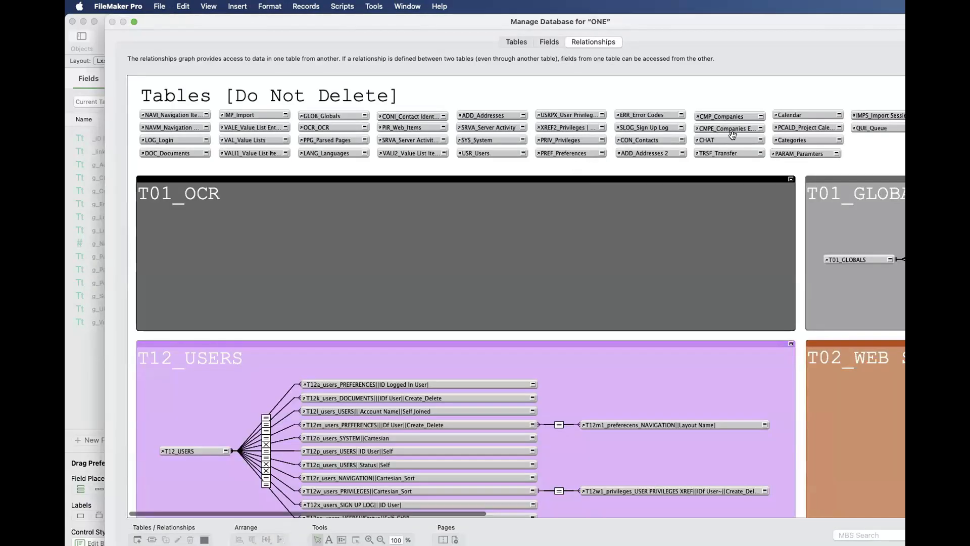
click(654, 136)
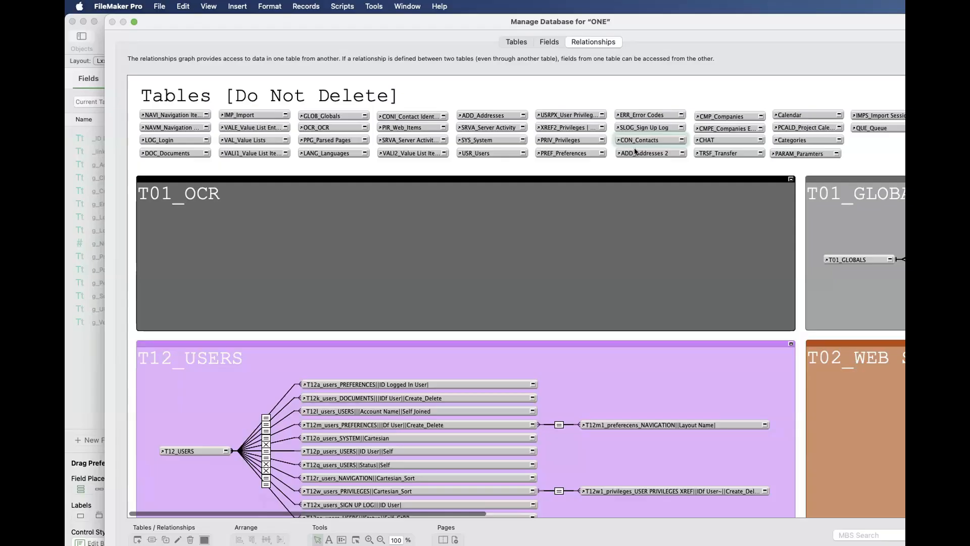
scroll(652, 146, down, 5)
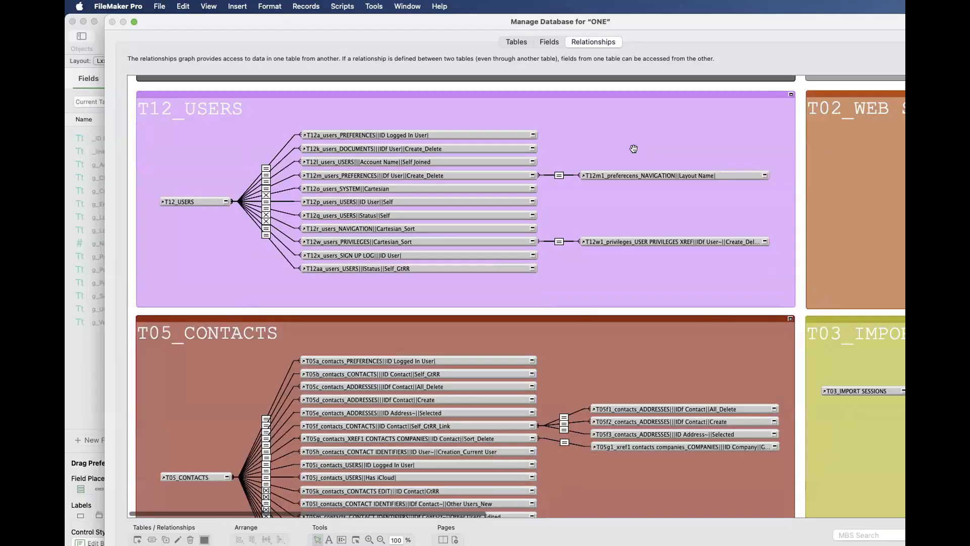
click(177, 477)
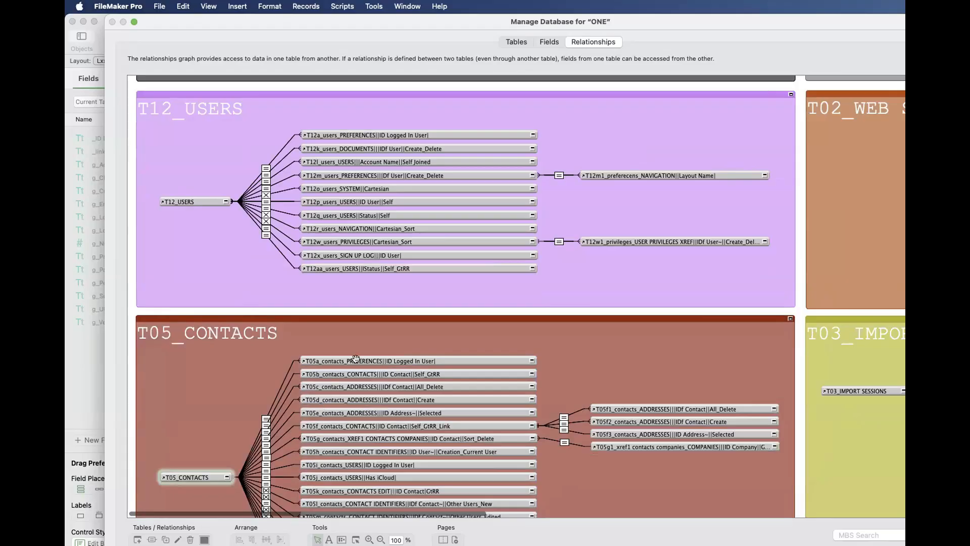
scroll(359, 381, down, 7)
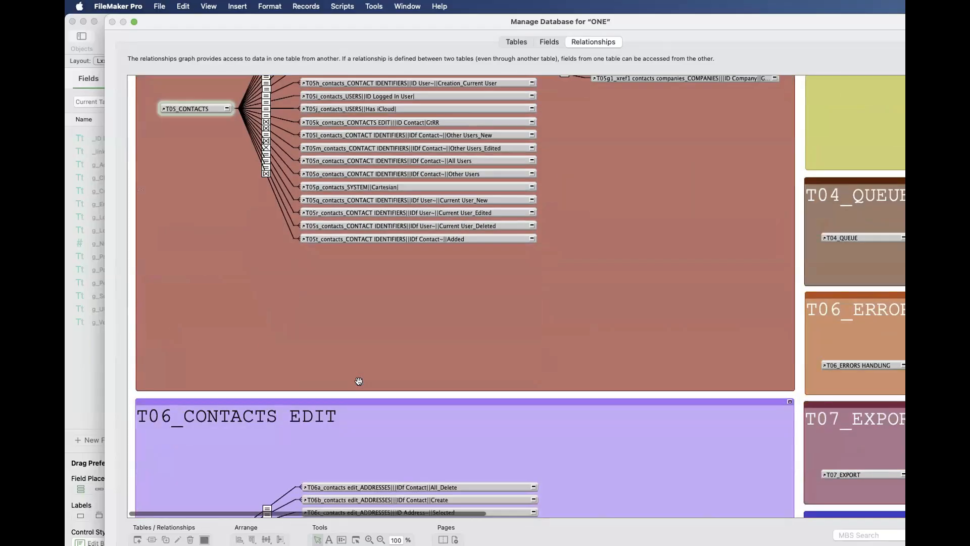
key(Escape)
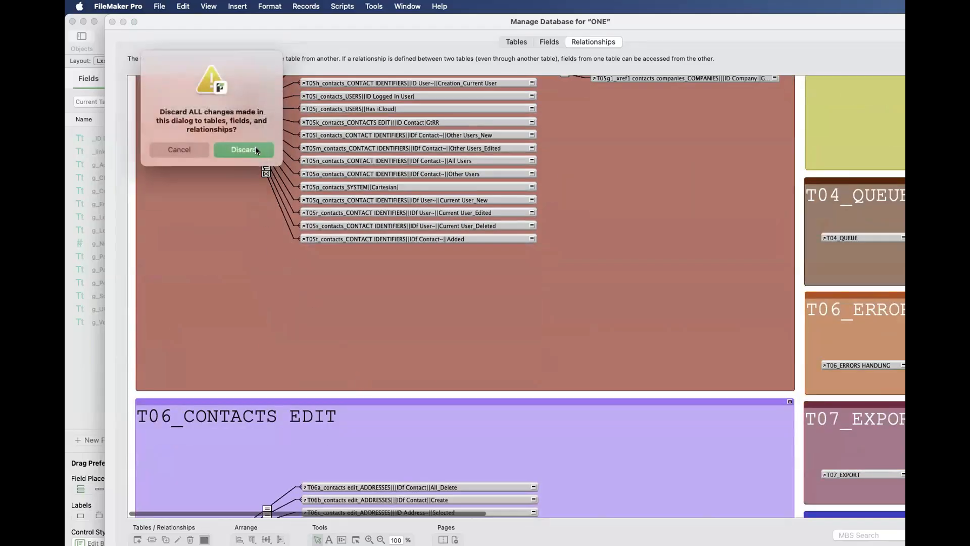
click(256, 149)
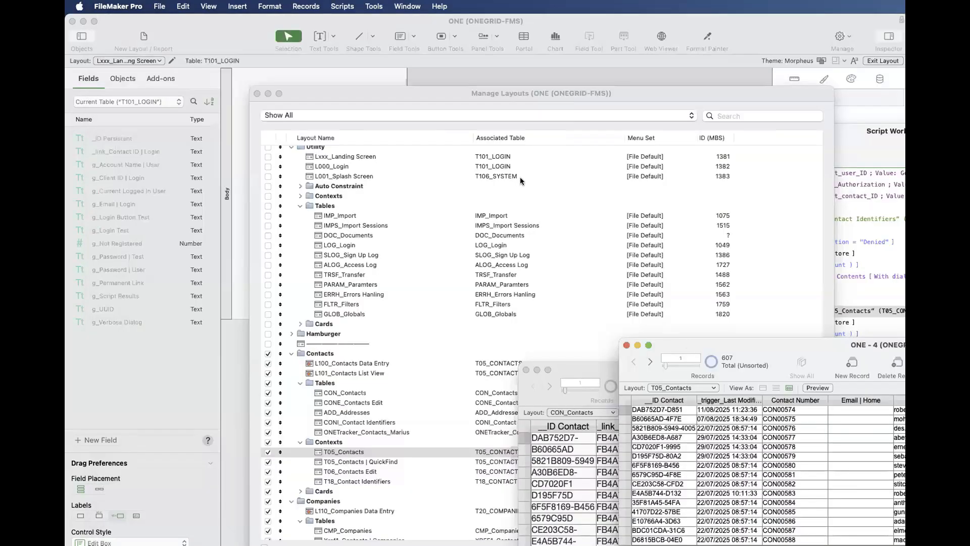
- Check the T05_Contacts layout's name and source table in its Layout Setup, cancel without changes and close the layout's window
drag(686, 340, 489, 139)
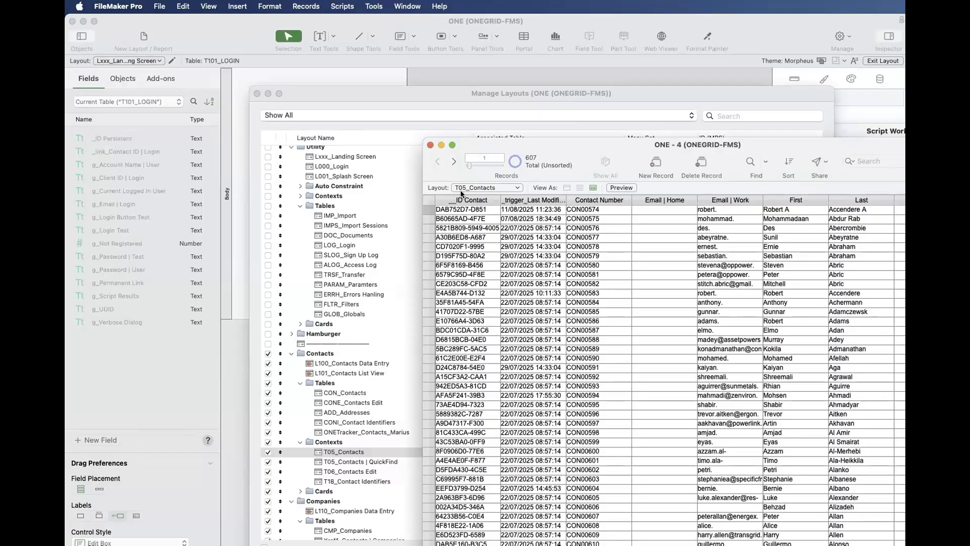
key(super+l)
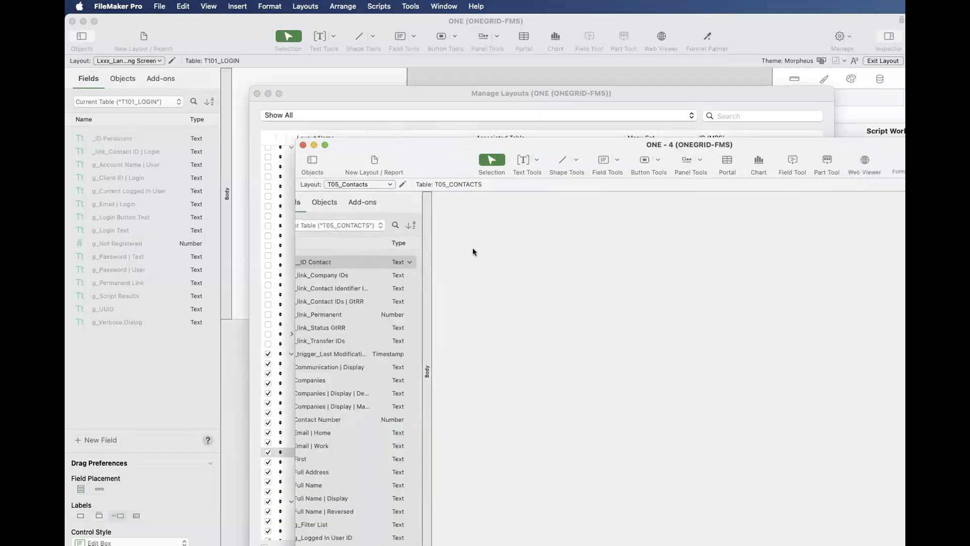
click(315, 185)
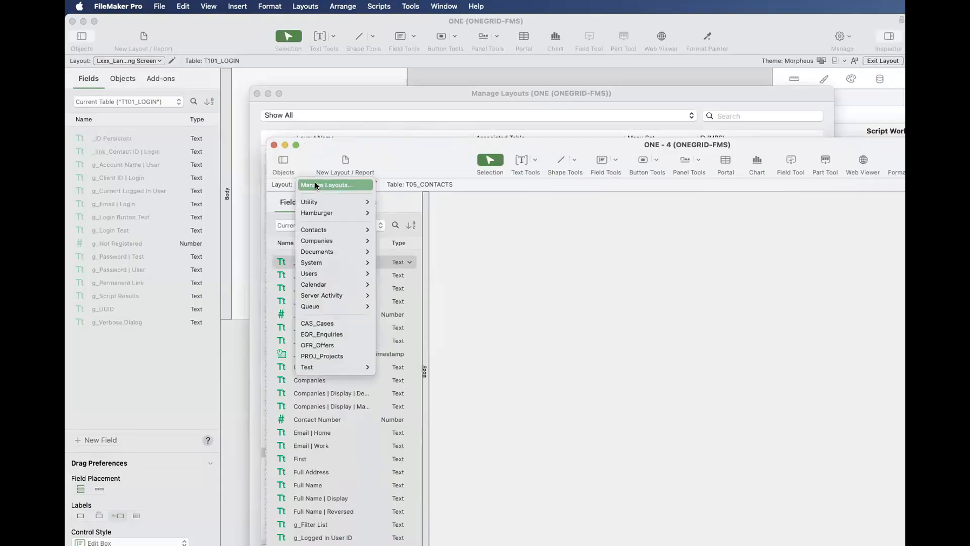
click(315, 185)
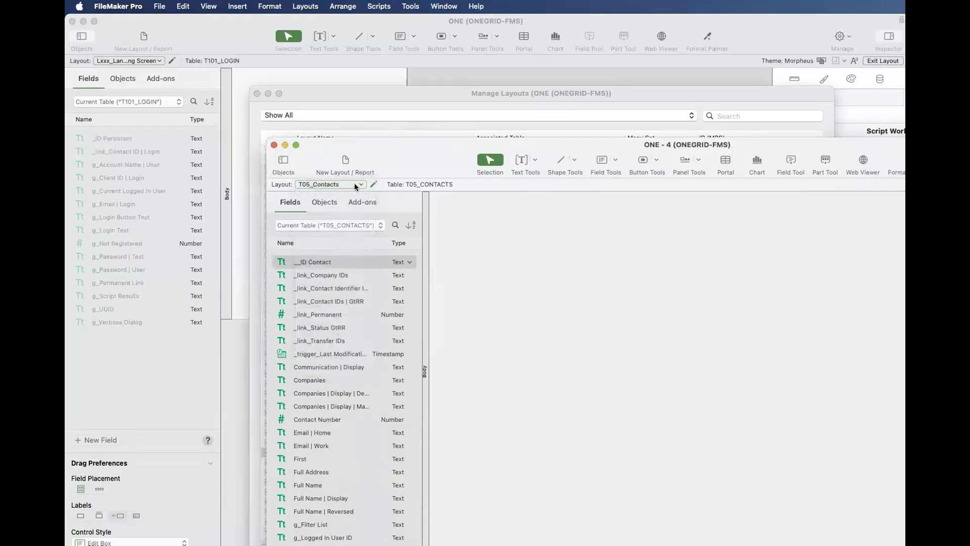
click(372, 182)
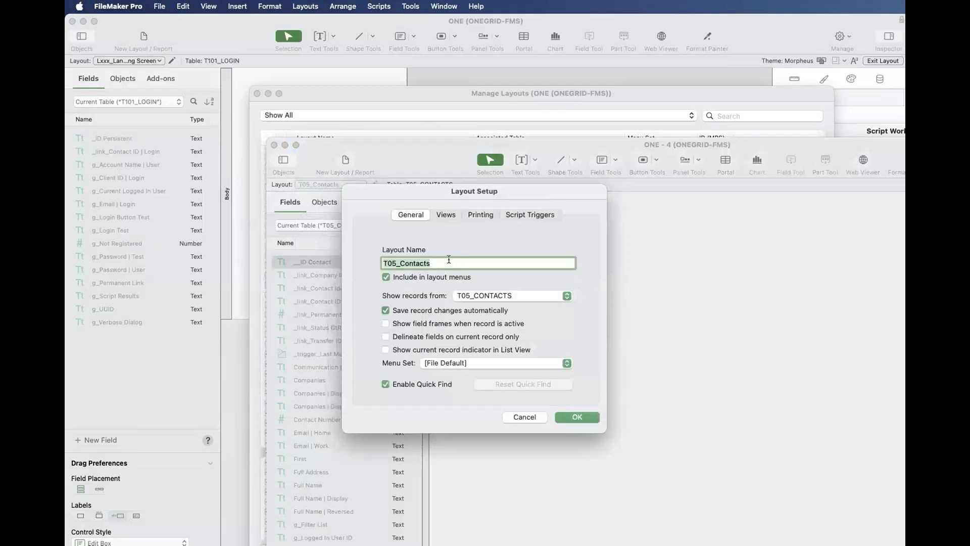
click(448, 259)
drag(432, 263, 368, 263)
drag(434, 262, 378, 263)
key(Escape)
click(275, 144)
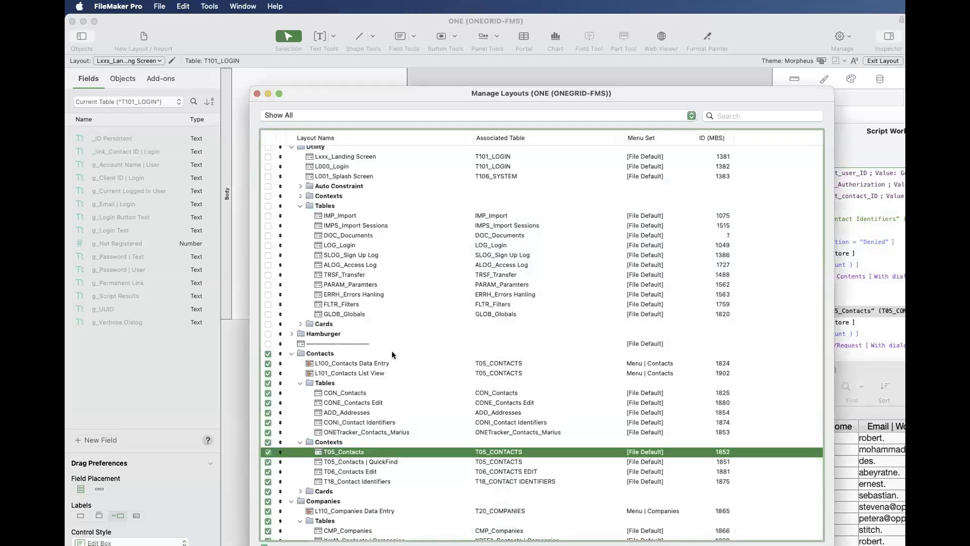
- Add T06_Contacts Edit and T18_Contact Identifiers to the T05_Contacts selection in the Contacts folder's Contexts subfolder
scroll(392, 348, down, 3)
super+click(374, 409)
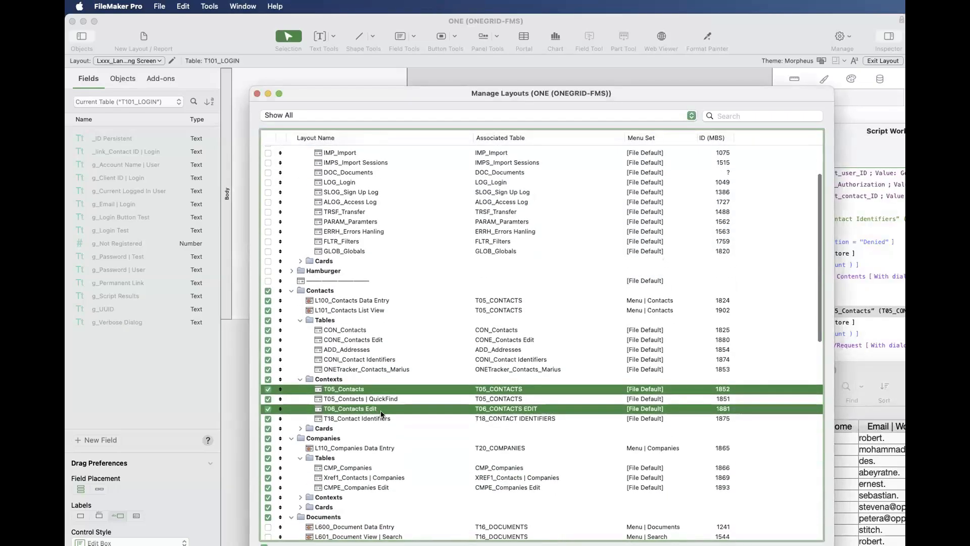
super+click(378, 418)
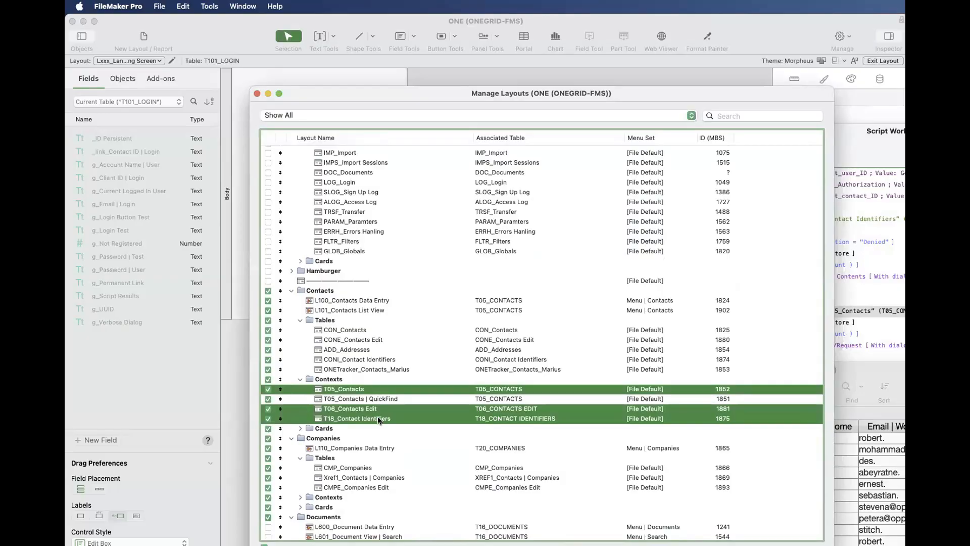
- Open the relationships graph again and examine the T18_CONTACT IDENTIFIERS group with its related occurrences
key(shift+super+d)
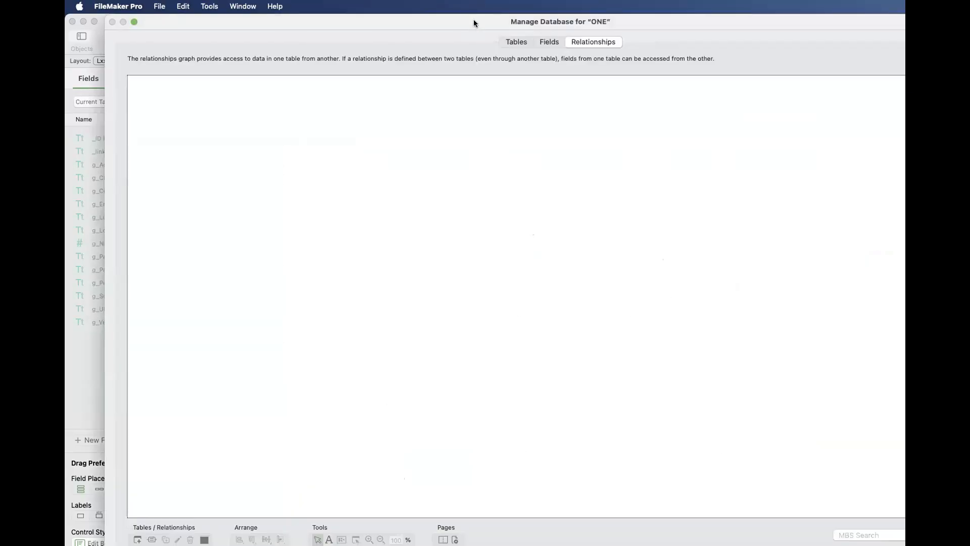
drag(474, 23, 633, 33)
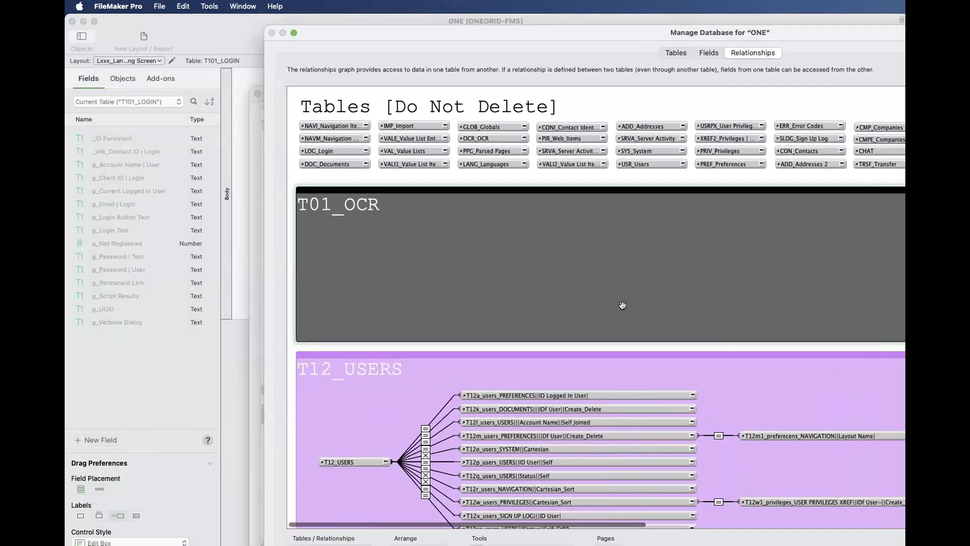
scroll(622, 305, down, 15)
scroll(622, 305, right, 5)
scroll(589, 309, left, 4)
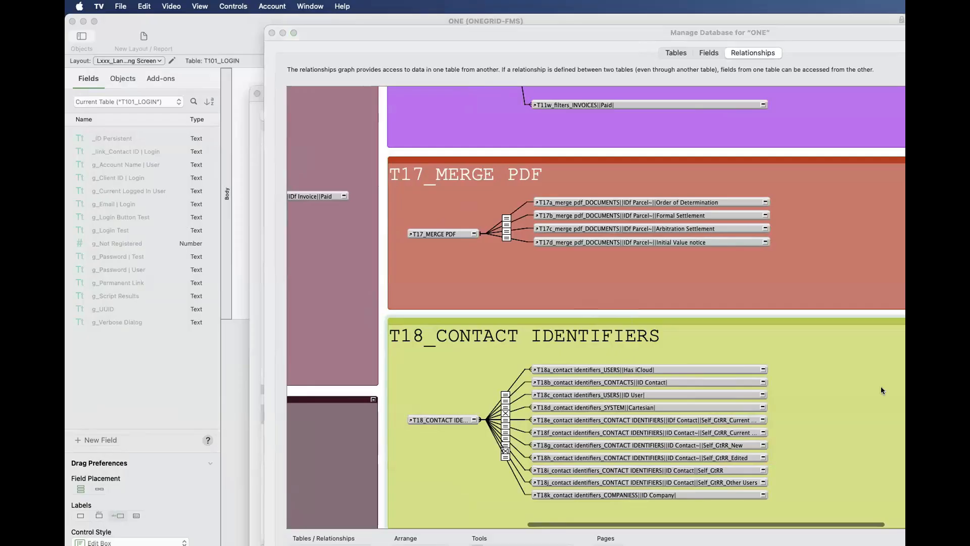
click(476, 329)
scroll(476, 330, up, 2)
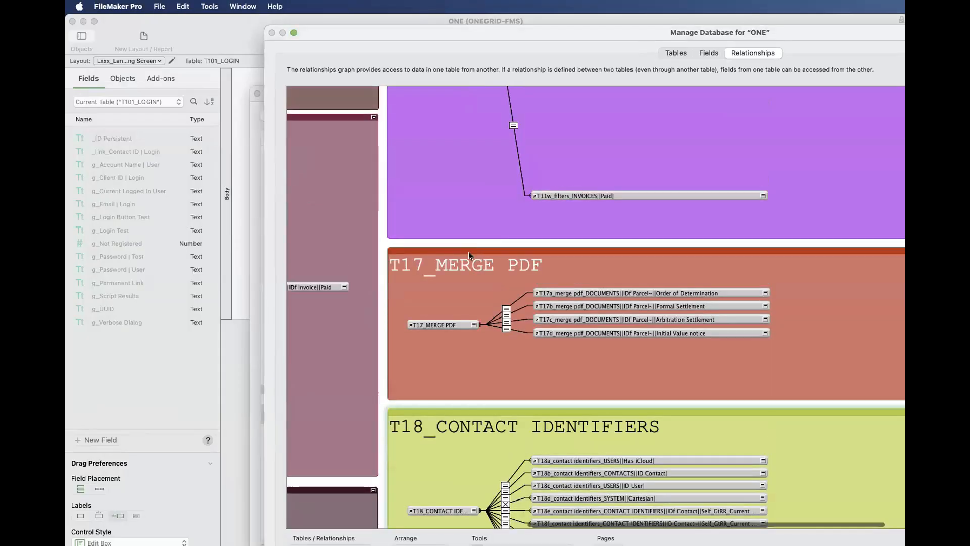
scroll(524, 245, down, 6)
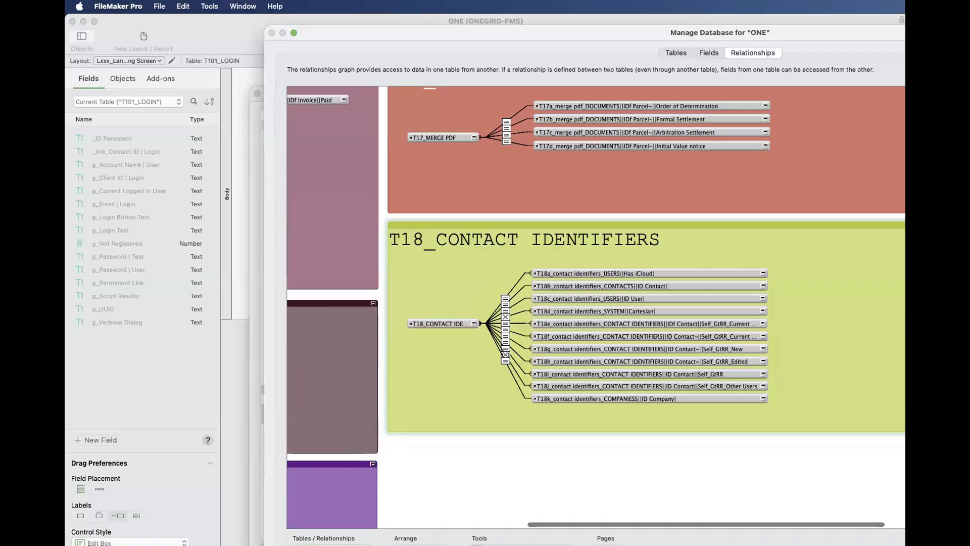
- Compare the T18_CONTACT IDENTIFIERS group with the selected context layouts, and close the database definition, discarding all changes
key(super+Tab)
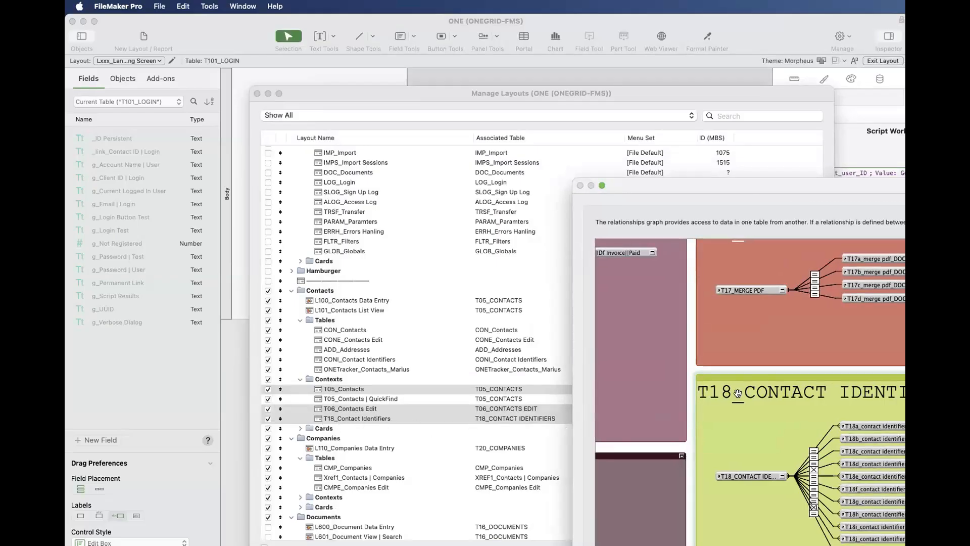
key(Escape)
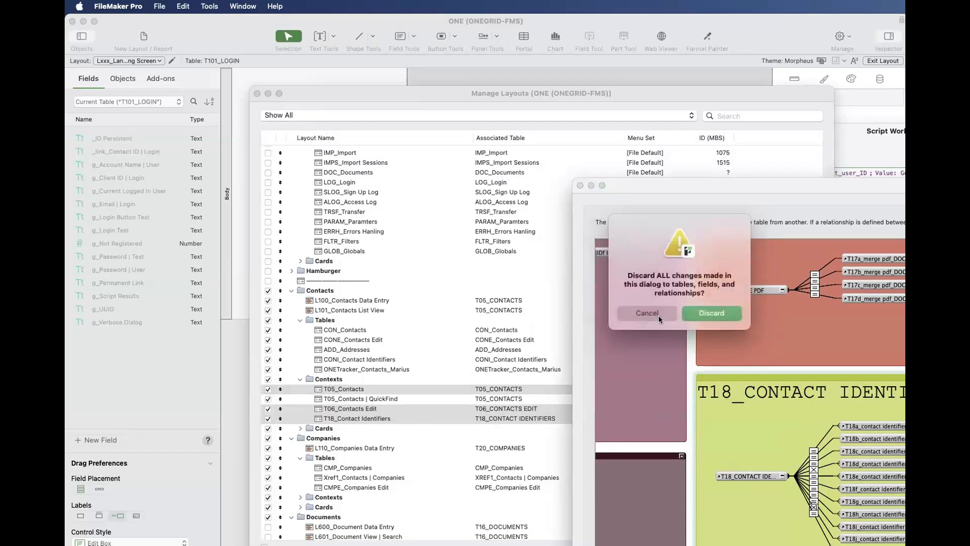
click(692, 313)
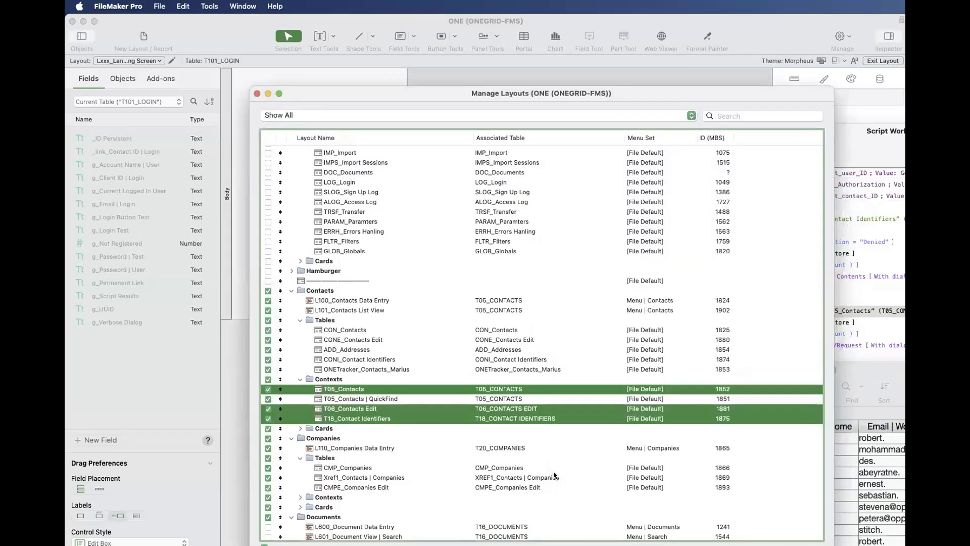
- Open the T18_Contact Identifiers layout in its own window, view its records and close the window
click(530, 477)
click(495, 410)
click(495, 419)
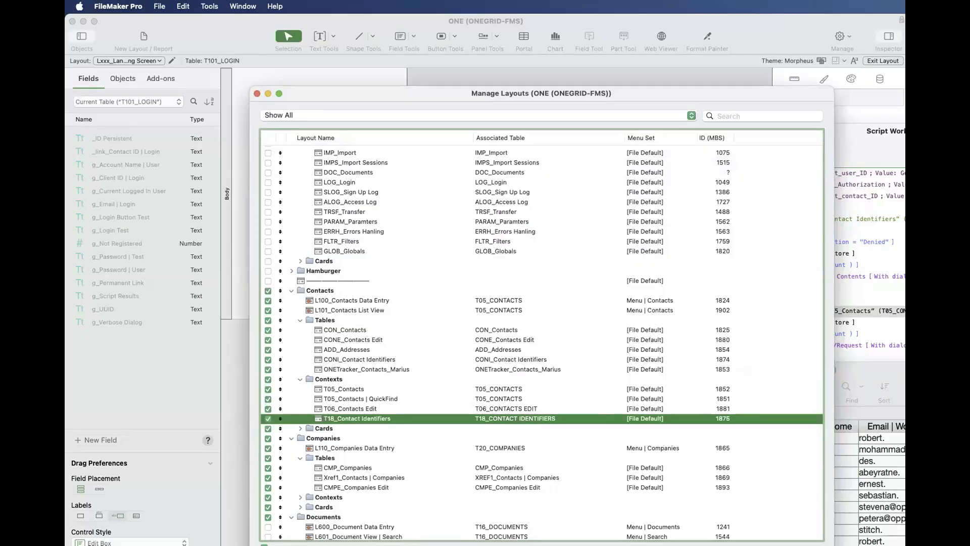
drag(686, 382, 696, 214)
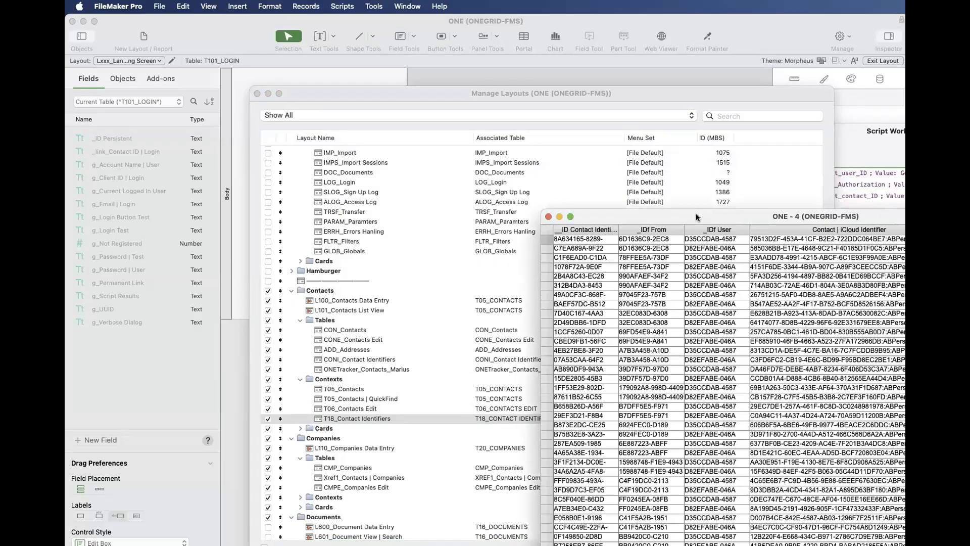
key(super+w)
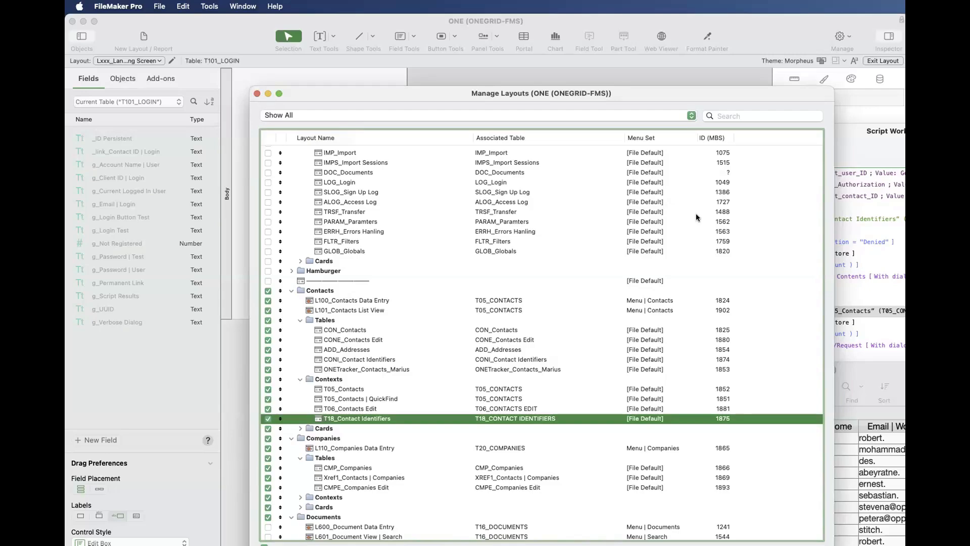
- Bring the Script Workspace forward to review the layouts used in PSoS | Delete Contact | Current, and move it aside again
click(867, 181)
drag(840, 145, 499, 42)
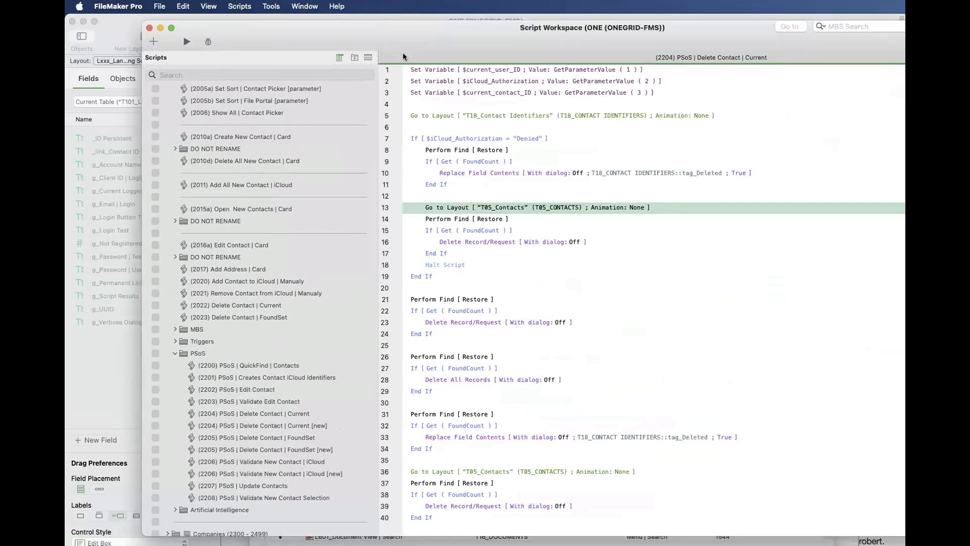
drag(402, 53, 816, 262)
- Examine the L100_Contacts Data Entry and L101_Contacts List View layouts and their associated table against the Tables and Contexts layouts
click(358, 419)
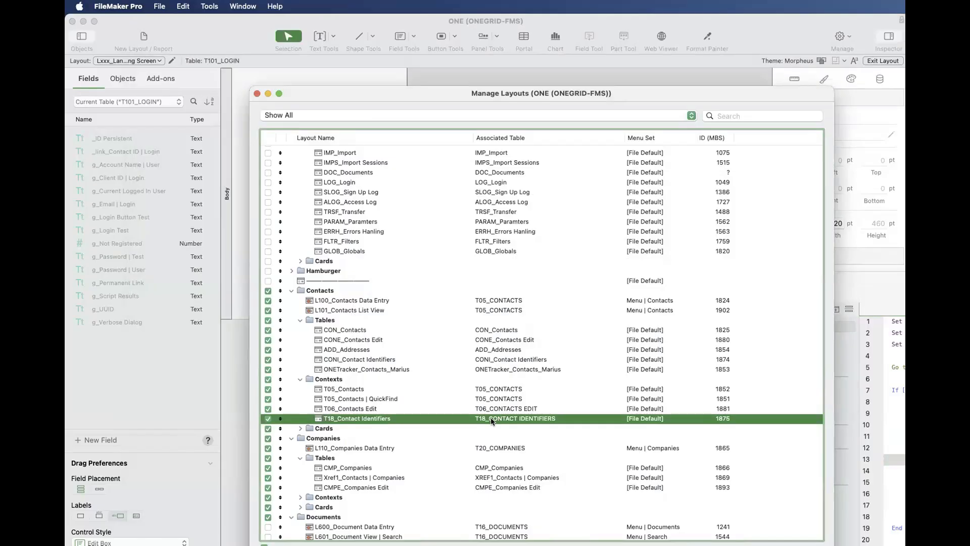
scroll(490, 419, down, 1)
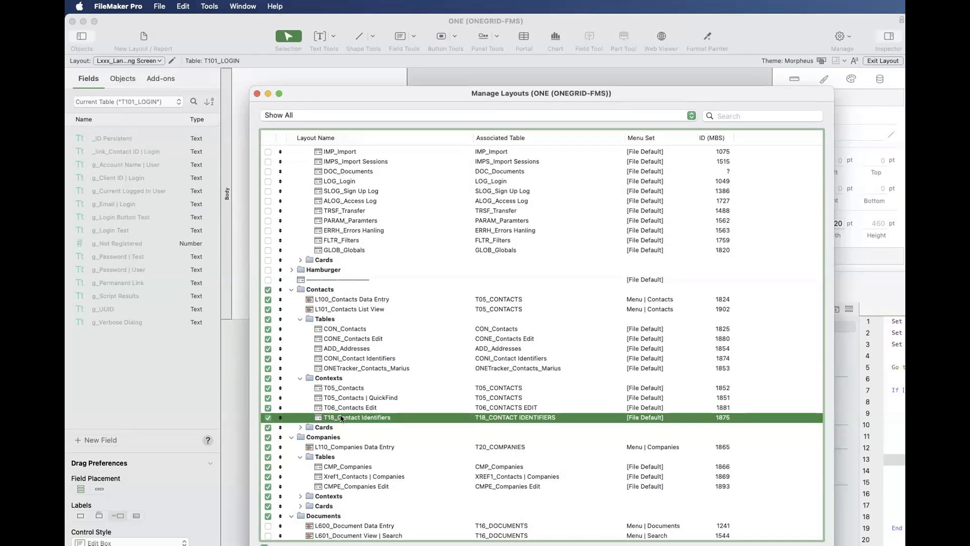
click(350, 301)
shift+click(352, 311)
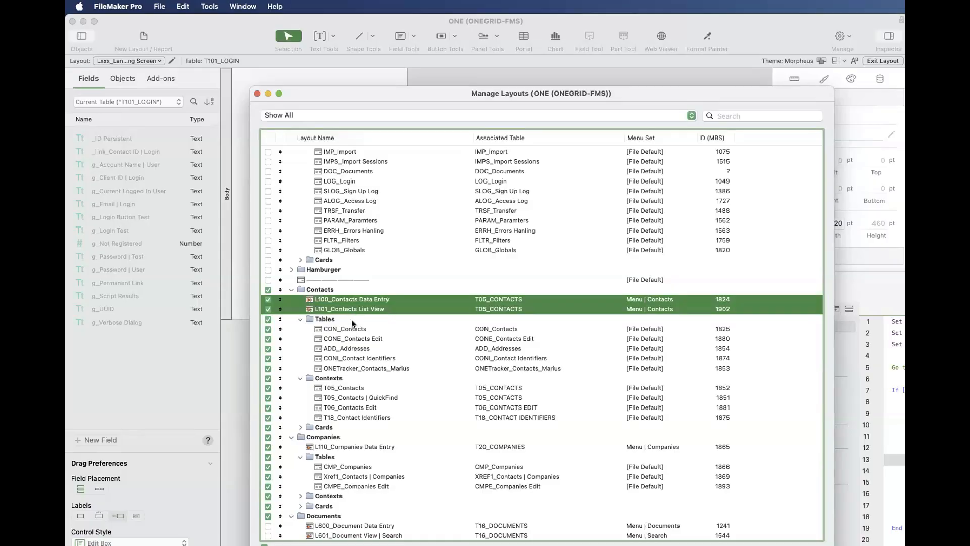
click(353, 319)
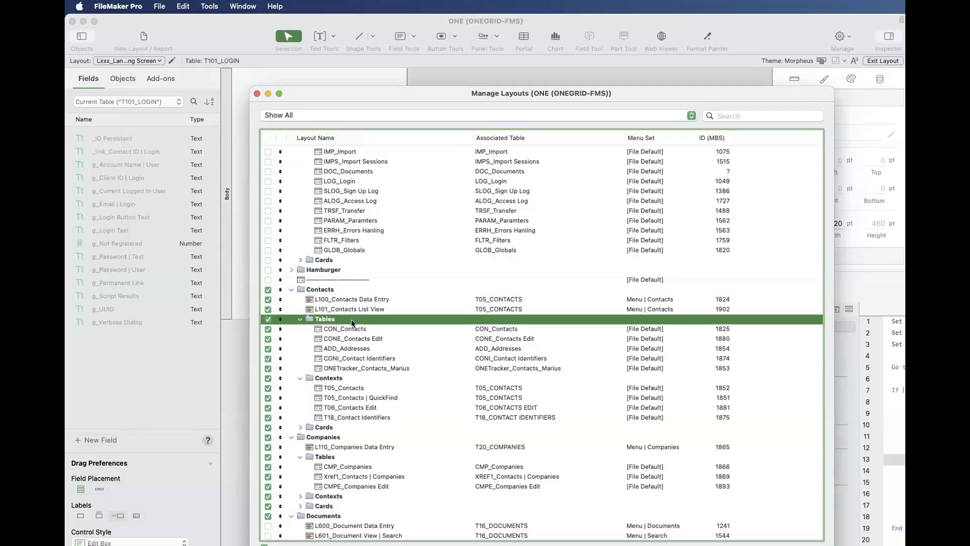
click(500, 310)
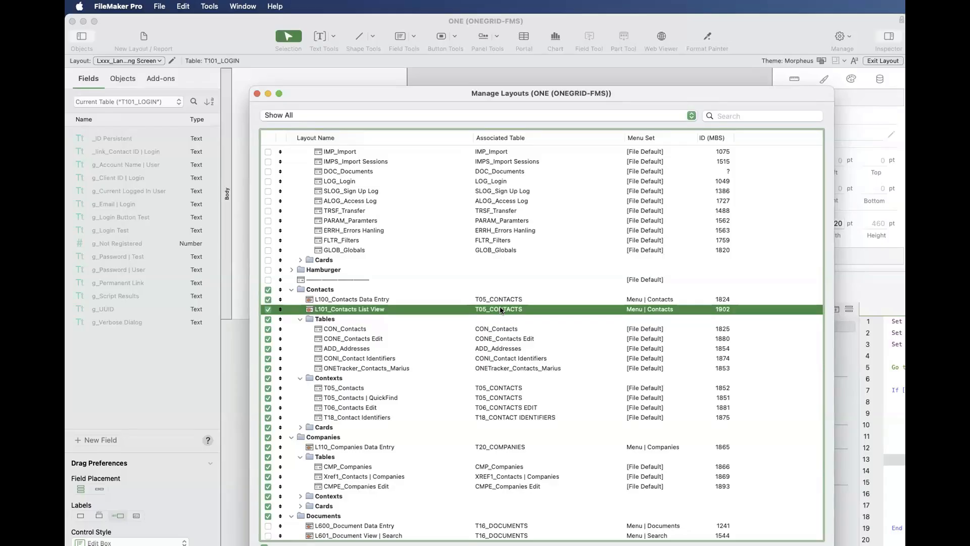
- Compare the L100_Contacts Data Entry layout with the Go to Layout steps in the PSoS | Delete Contact | Current script
click(311, 302)
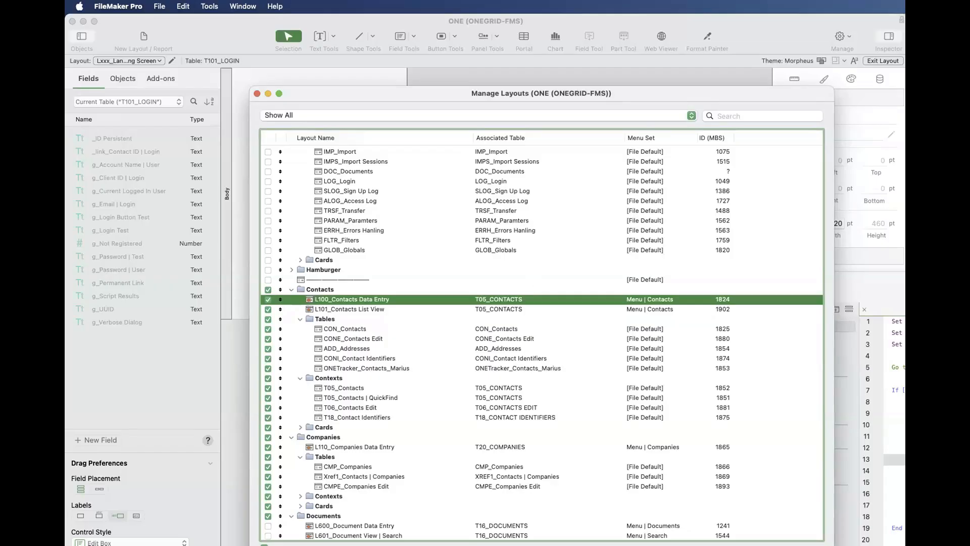
drag(901, 283, 581, 122)
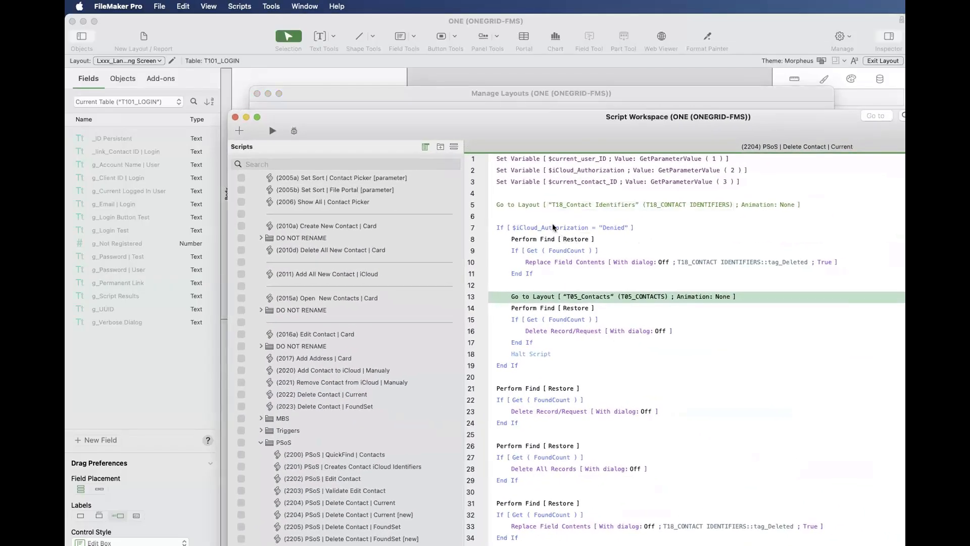
click(518, 204)
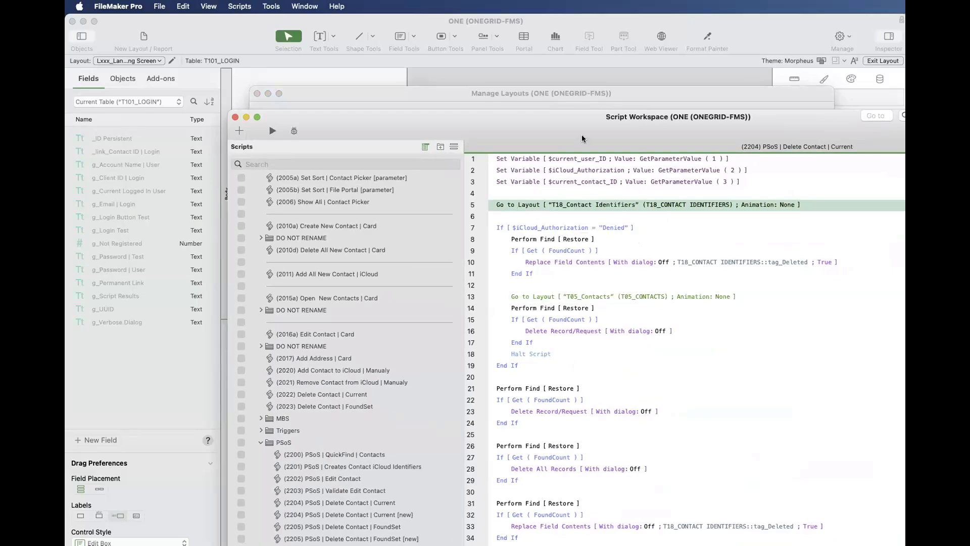
drag(583, 126, 580, 115)
scroll(273, 390, down, 1)
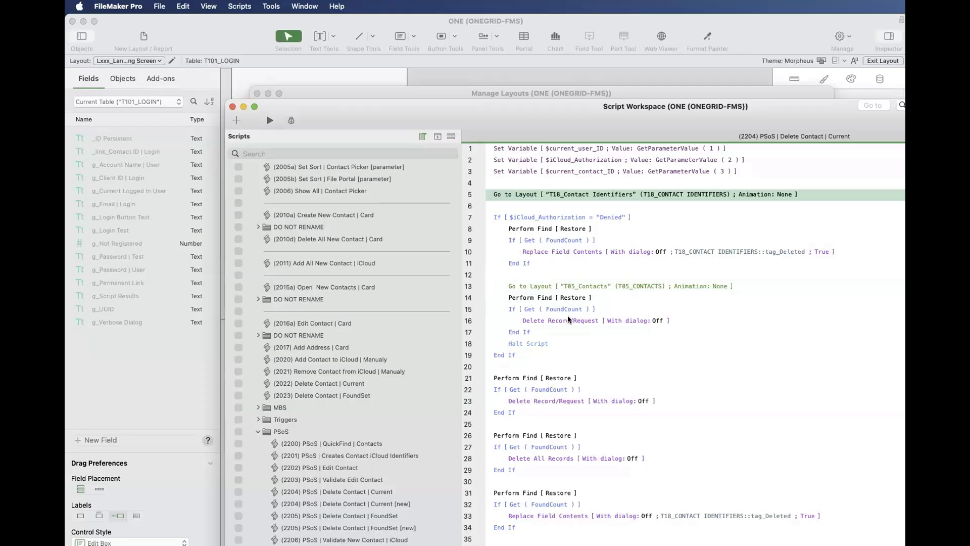
drag(382, 127, 725, 303)
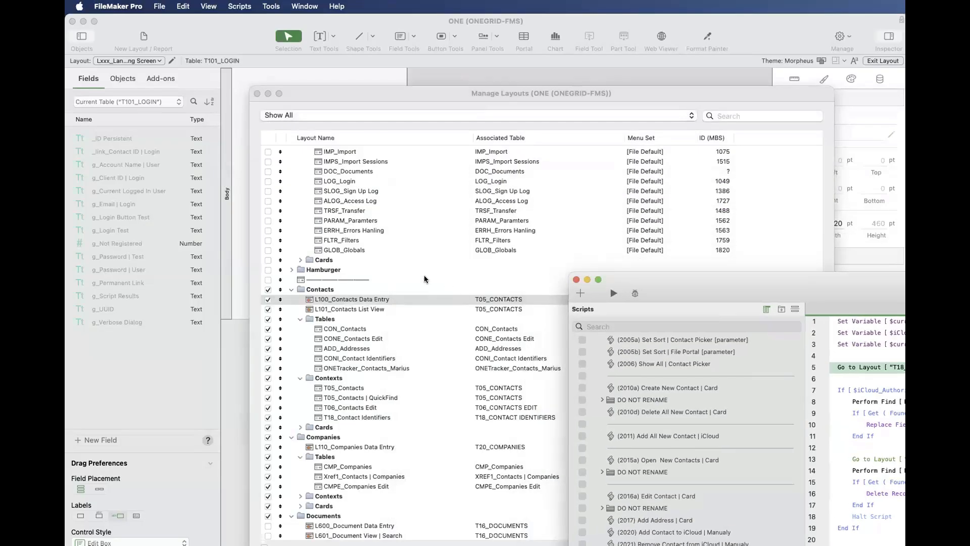
- Search the layouts for "t05", open T05_Contacts in its own window, view its columns and return to the layout list
click(423, 275)
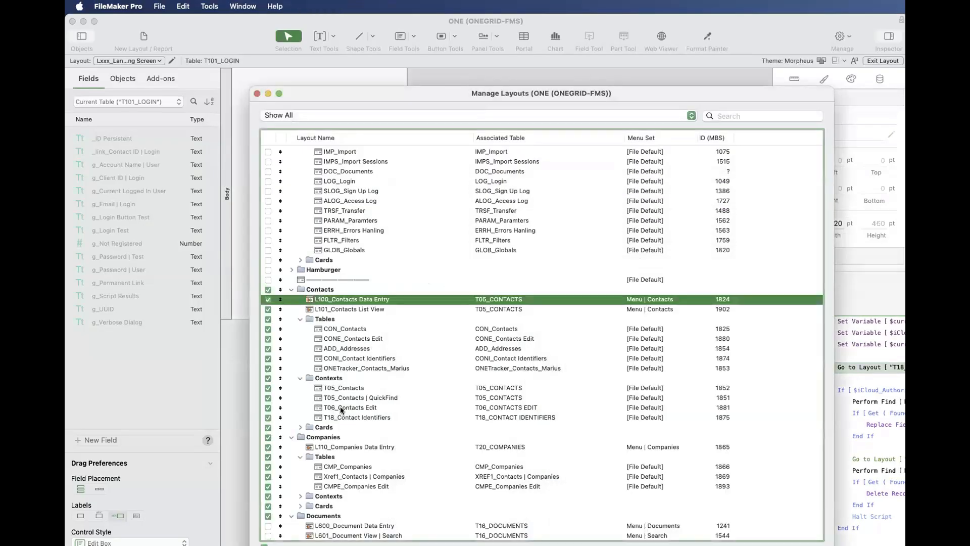
click(471, 389)
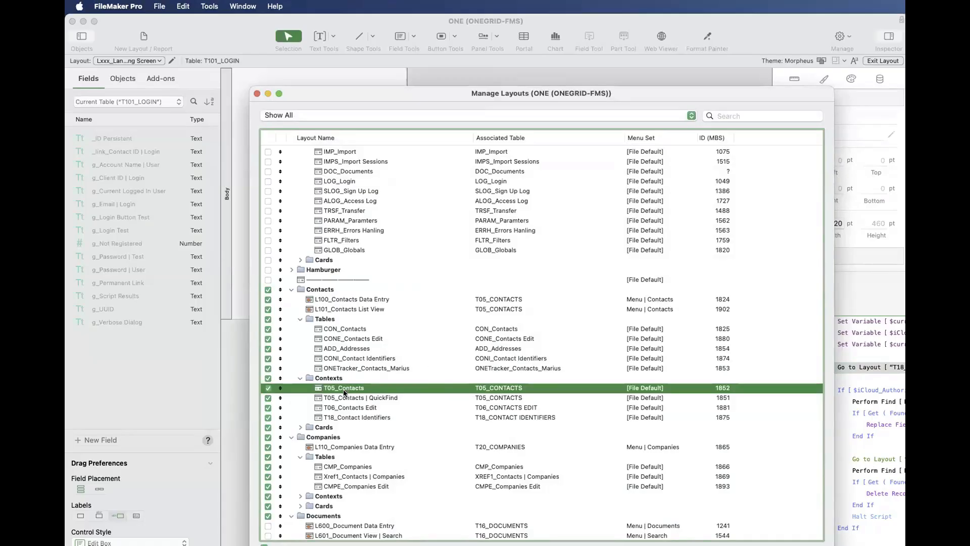
click(735, 114)
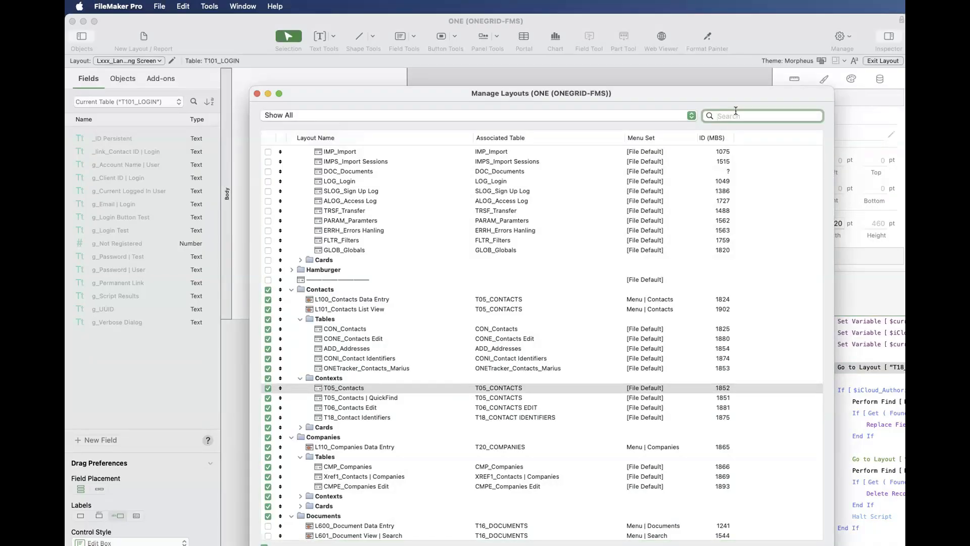
text(t05)
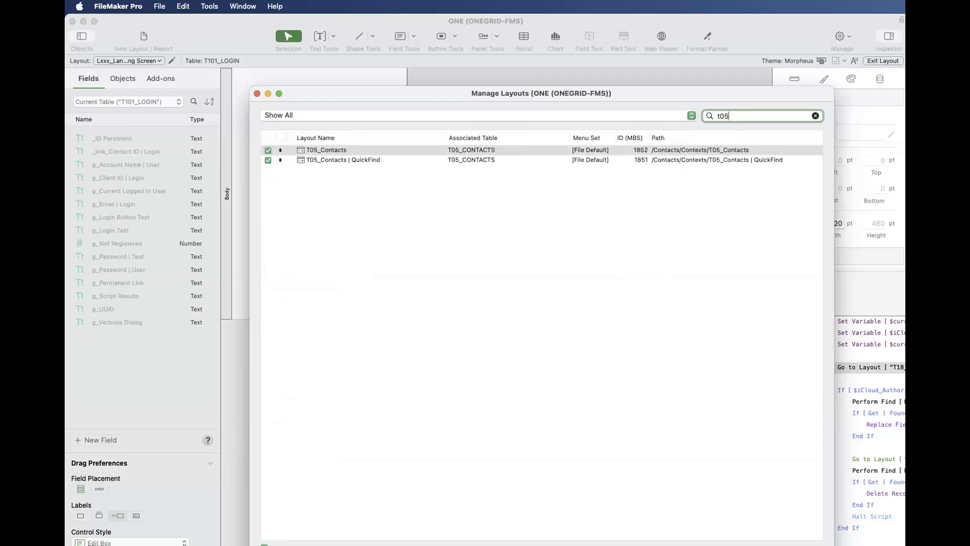
click(320, 151)
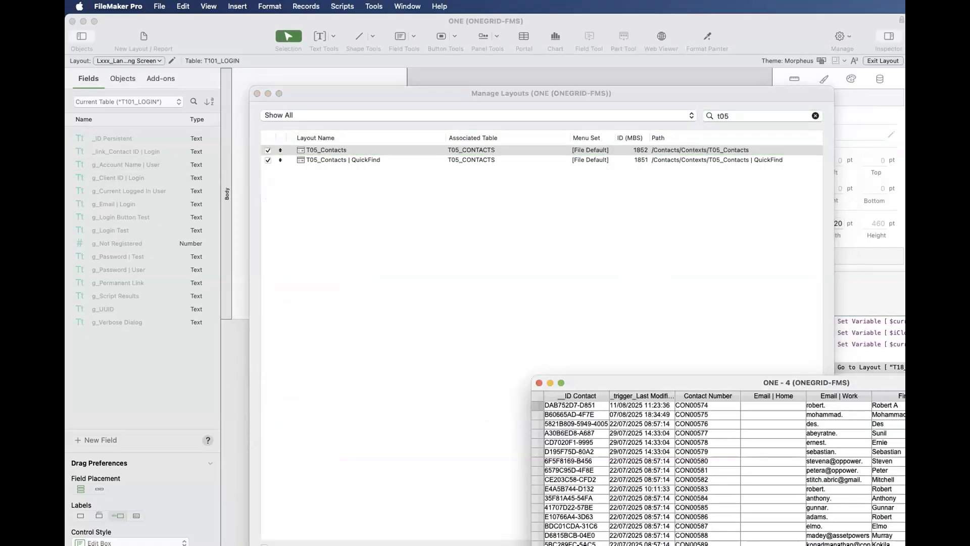
scroll(723, 506, right, 10)
click(392, 167)
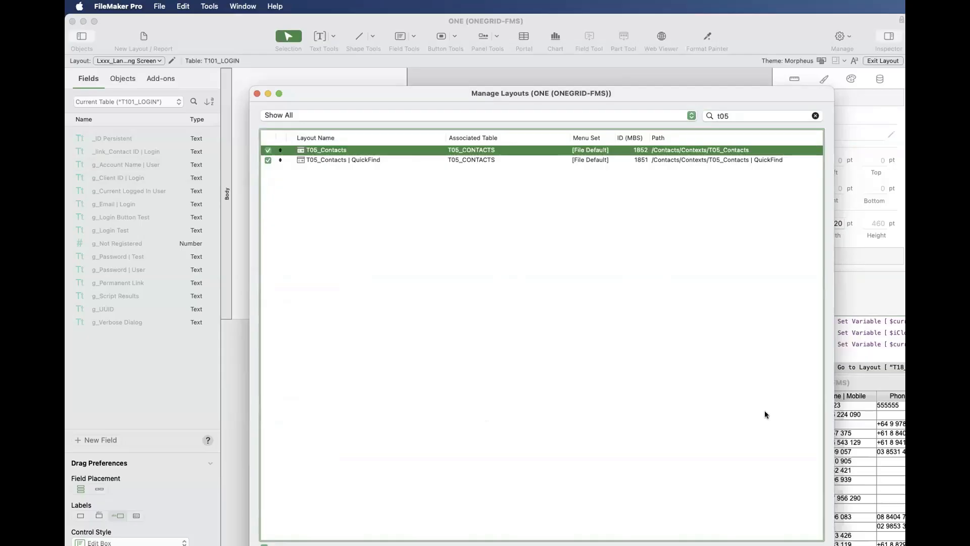
- Open the T05_Contacts | QuickFind layout in its own window, review its fields and close the window
key(Down)
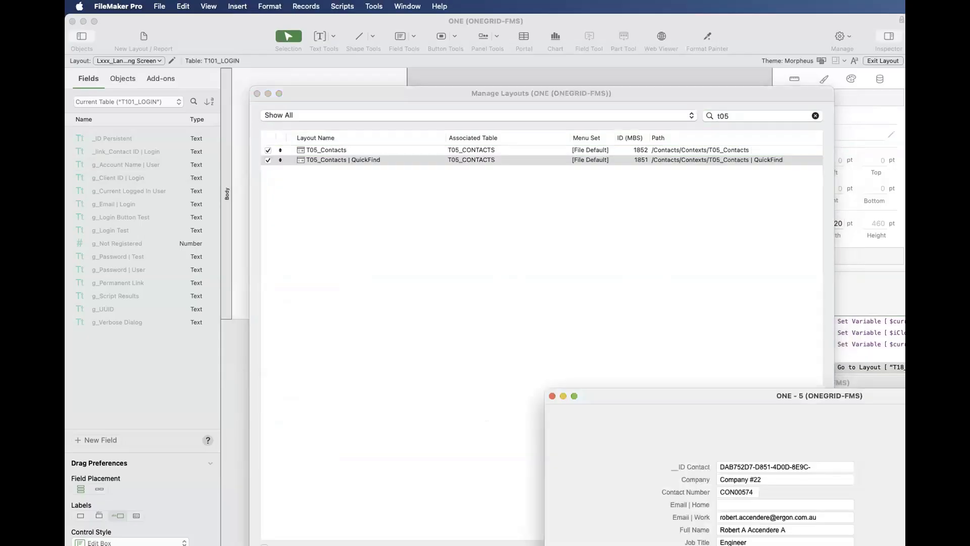
drag(489, 223, 493, 188)
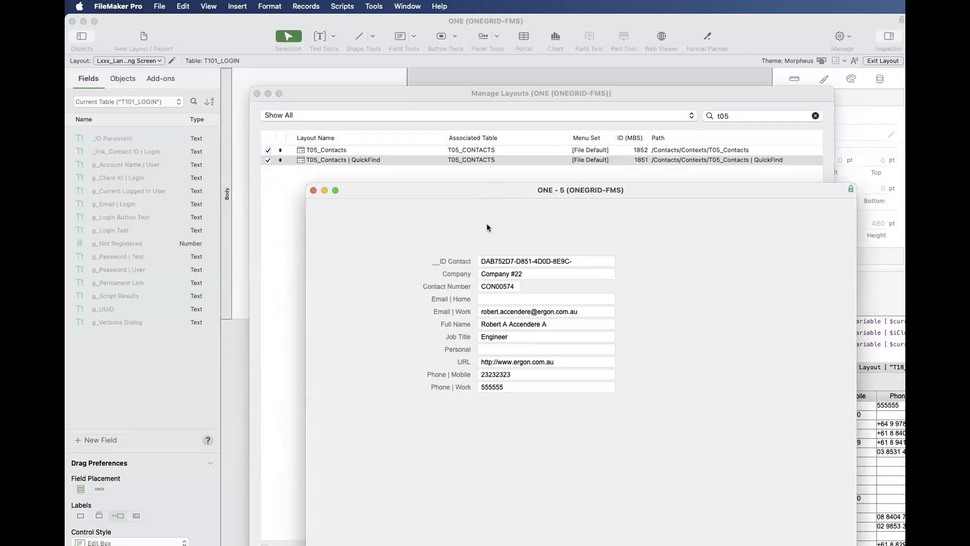
click(313, 190)
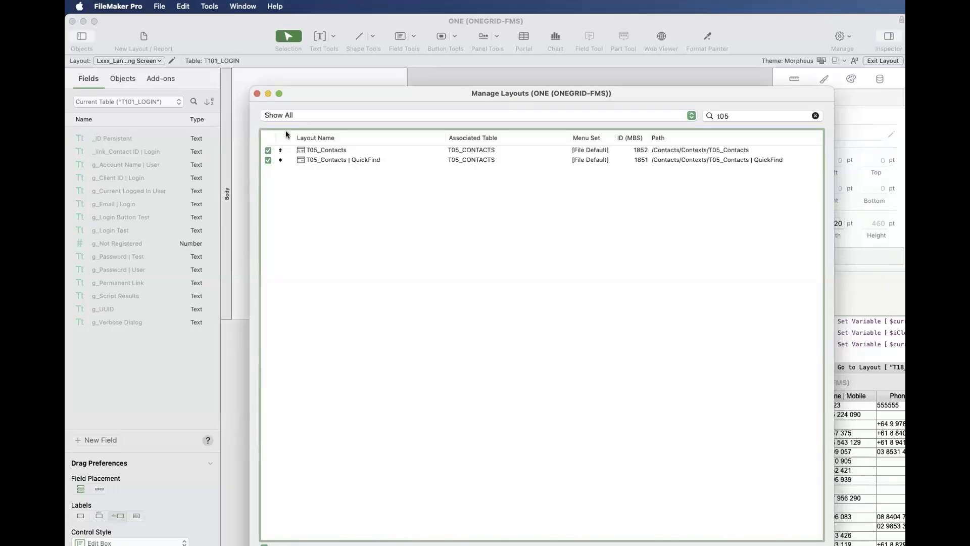
- Switch to the RCDB - 3 file window, put its contact data entry layout in Layout mode and open its layout manager
click(242, 6)
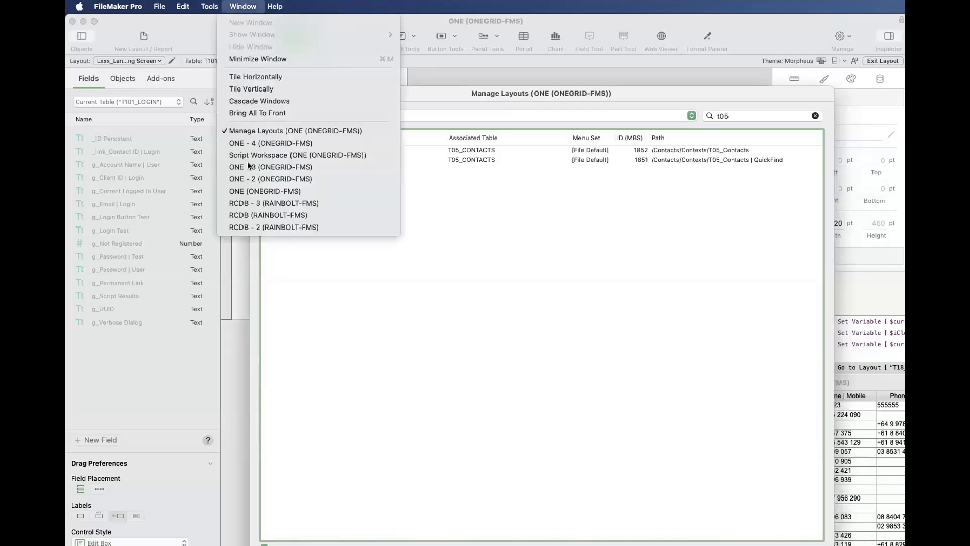
click(257, 203)
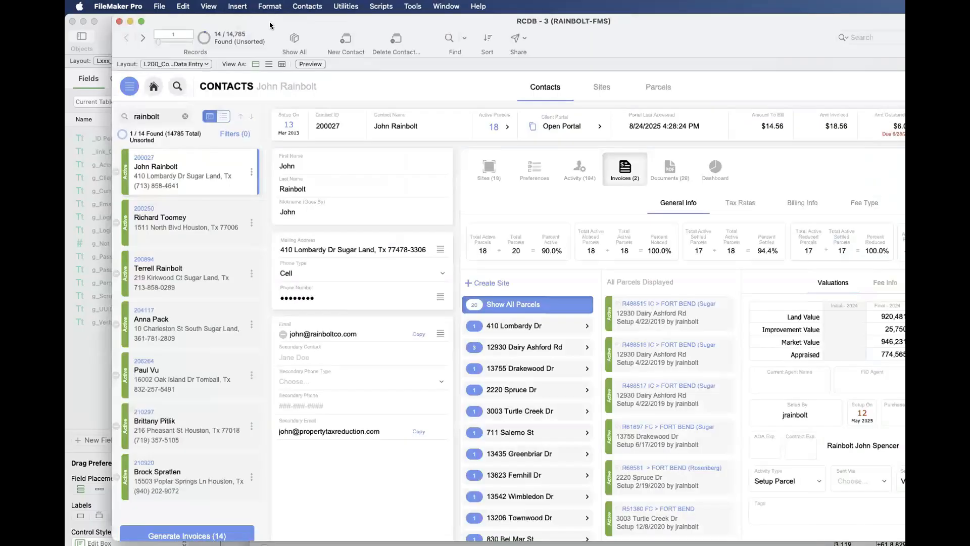
drag(318, 34, 905, 172)
key(super+l)
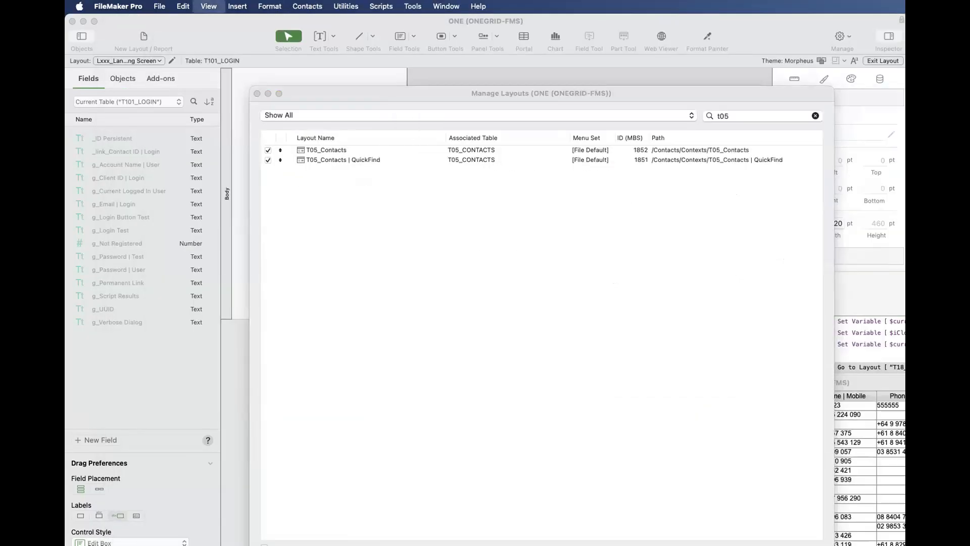
drag(904, 215, 365, 90)
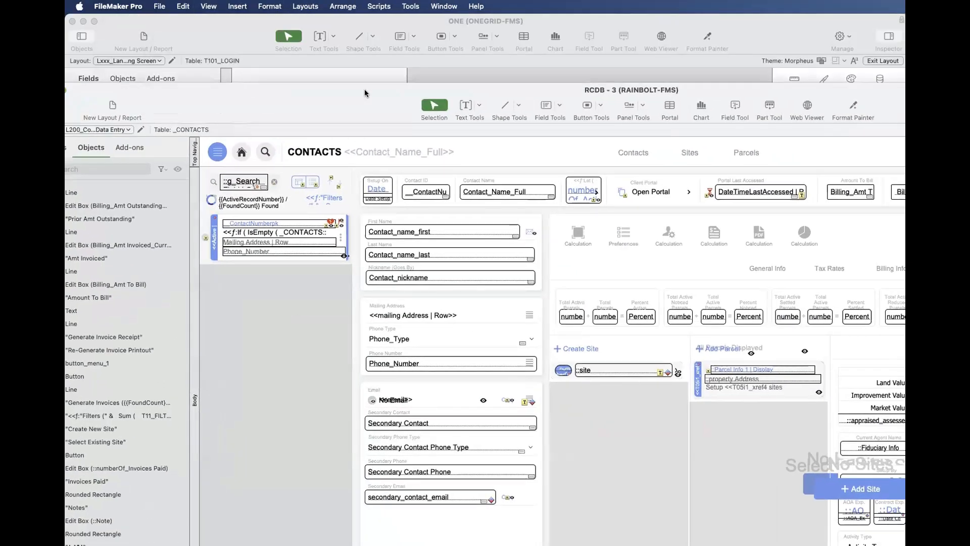
key(super+shift+l)
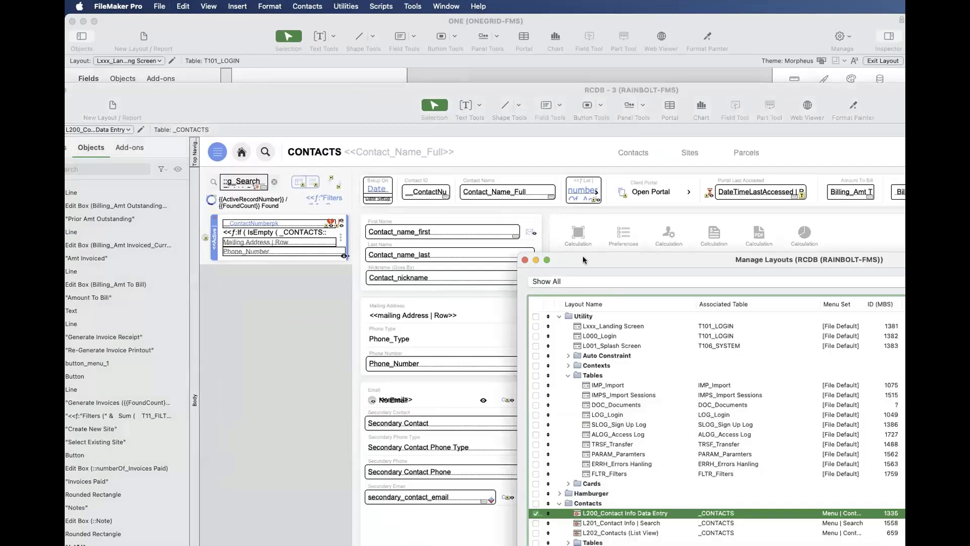
drag(613, 260, 328, 96)
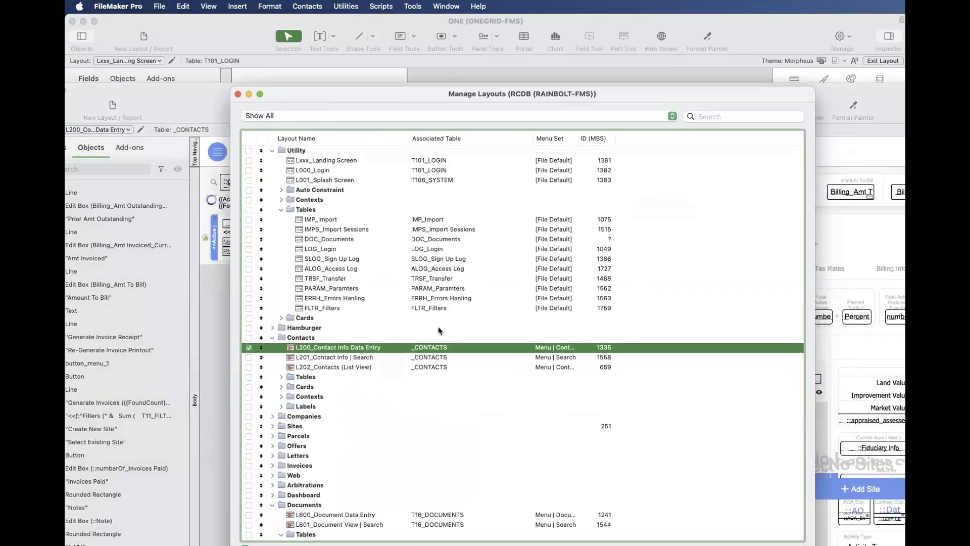
- Expand the Contexts folder under Contacts in RCDB and select the T05_Contacts | PSoS layout
click(302, 338)
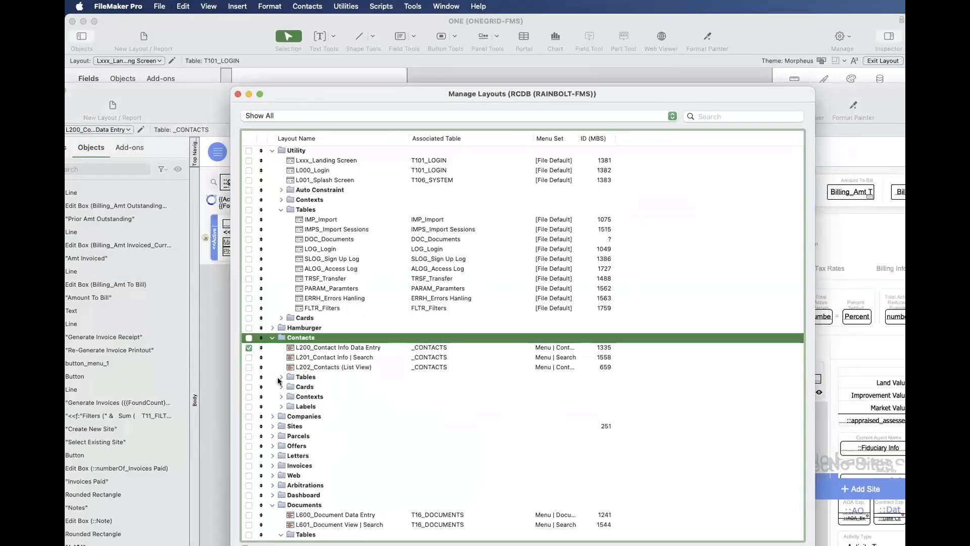
click(281, 396)
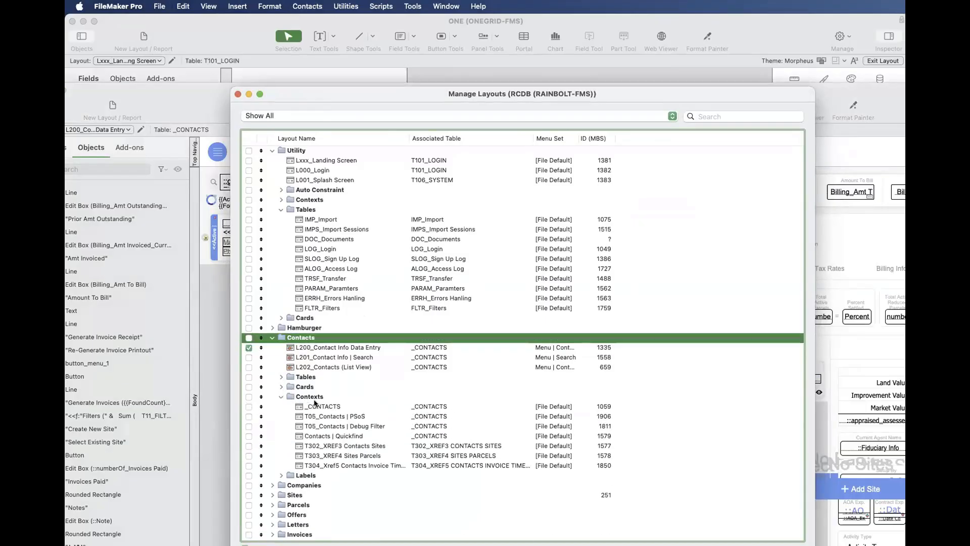
scroll(315, 400, down, 2)
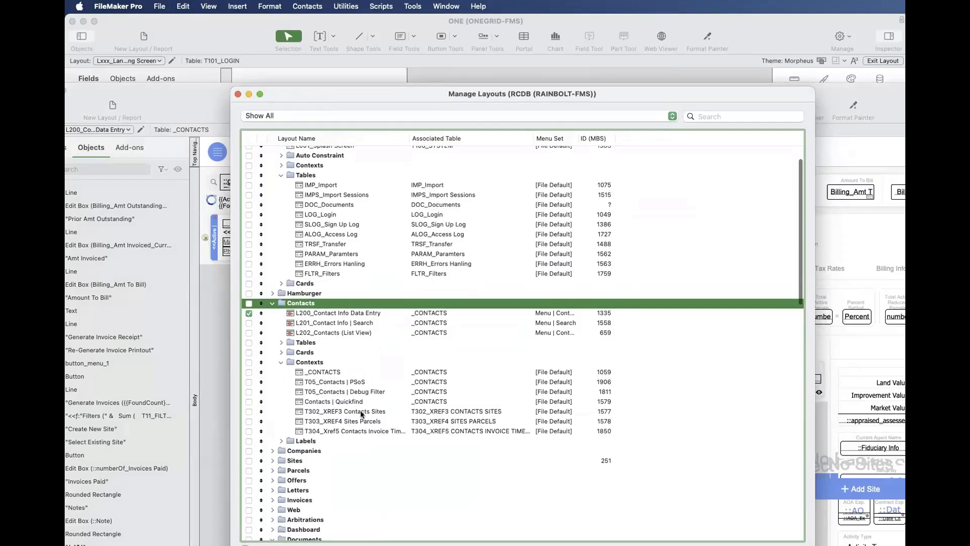
click(356, 376)
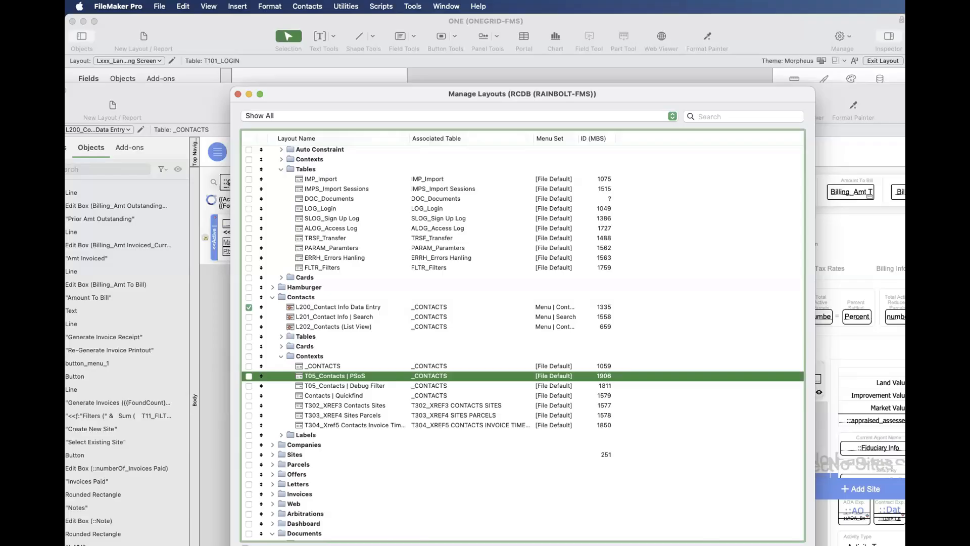
- Open the T05_Contacts | PSoS layout in its own window and look through its tag and billing columns
click(626, 545)
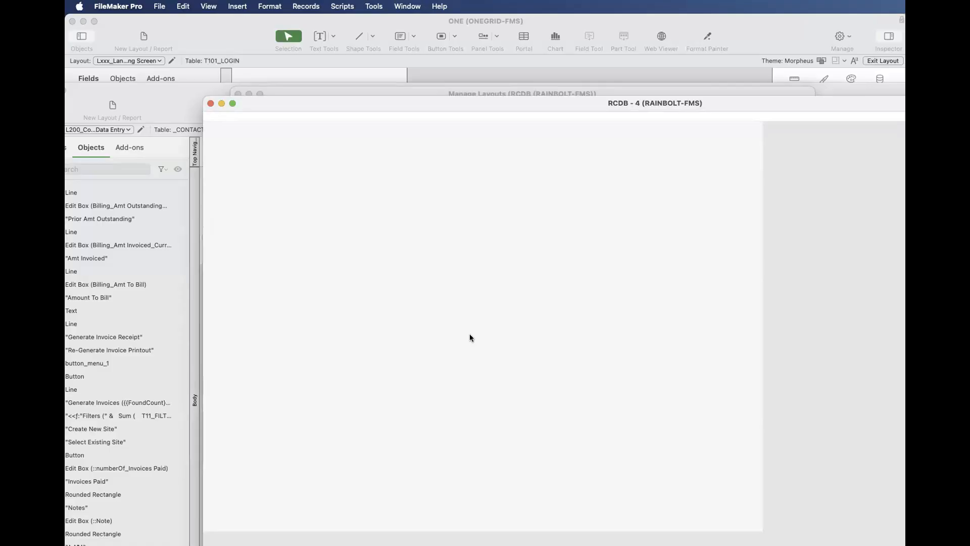
click(371, 386)
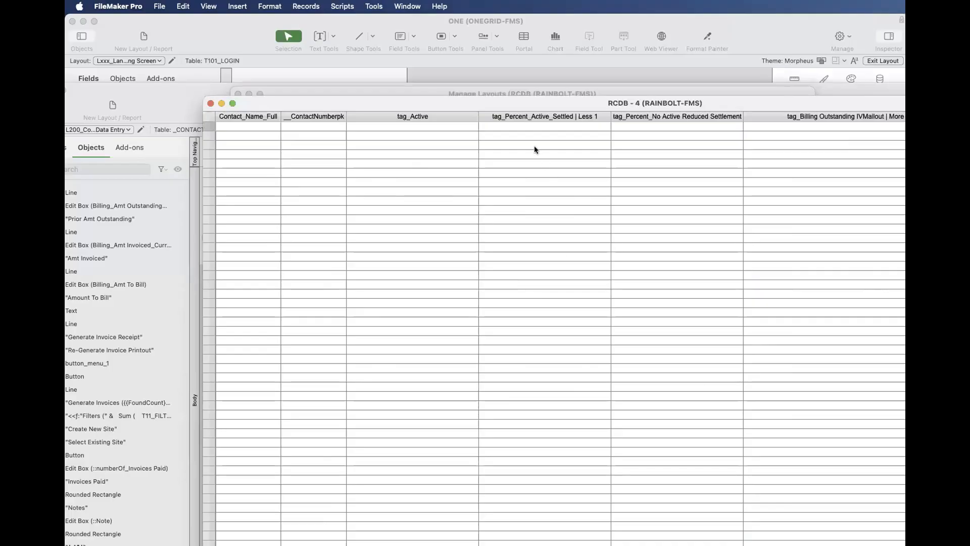
drag(527, 103, 392, 50)
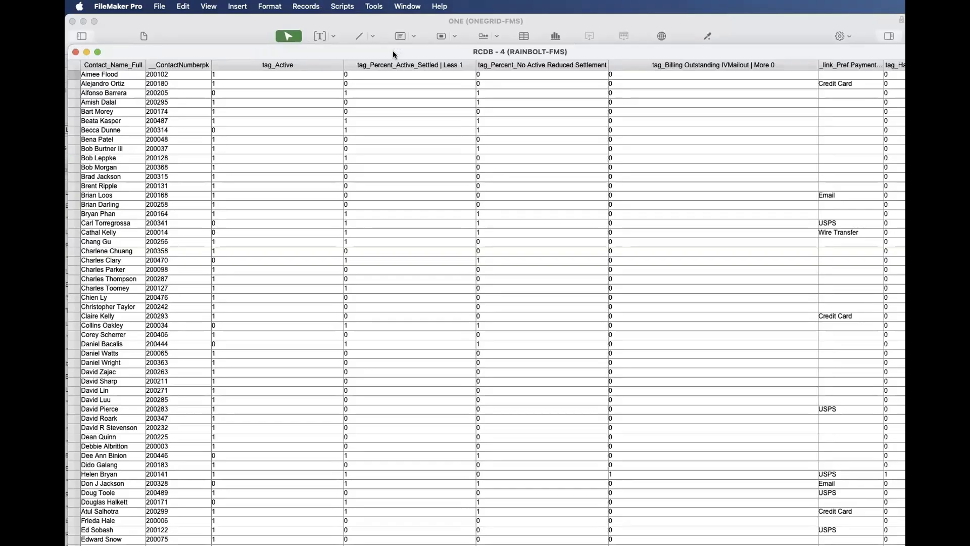
scroll(508, 171, right, 10)
scroll(508, 171, left, 10)
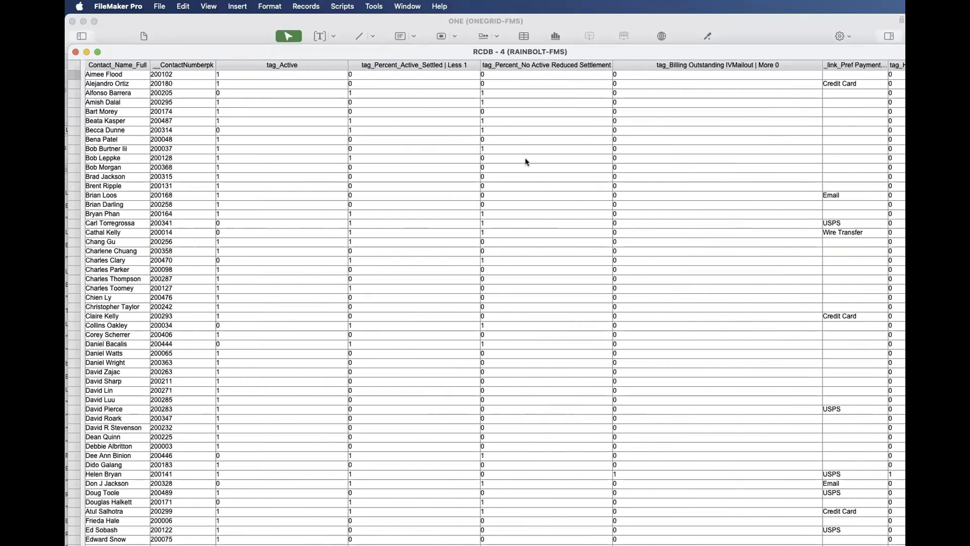
scroll(520, 167, right, 5)
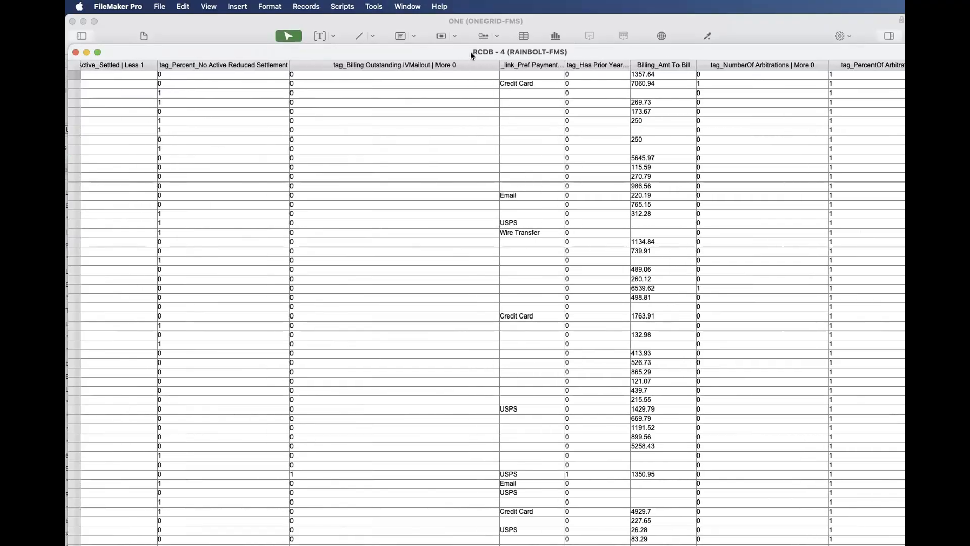
drag(471, 52, 578, 134)
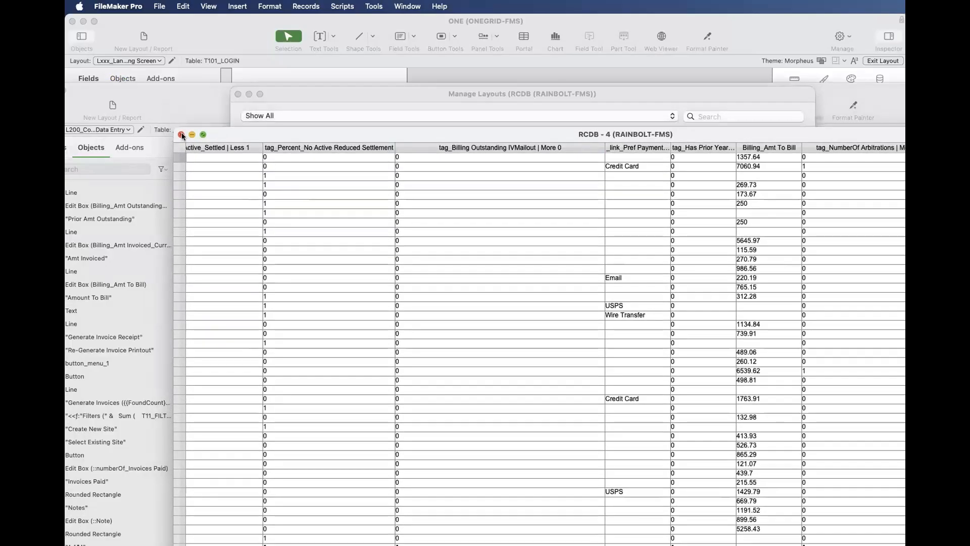
- Look through the _CONTACTS table's field definitions in the RCDB database, and close the definition without changes
key(super+shift+d)
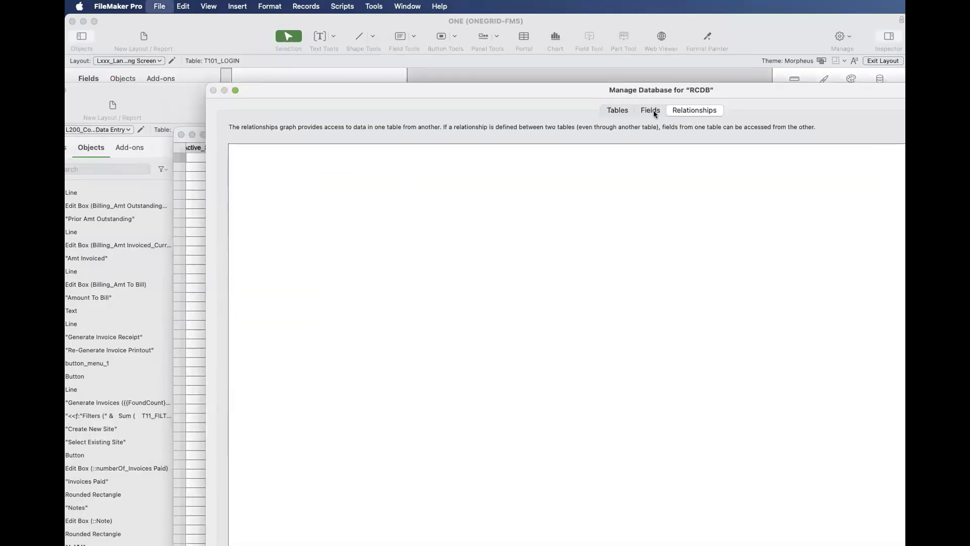
click(653, 110)
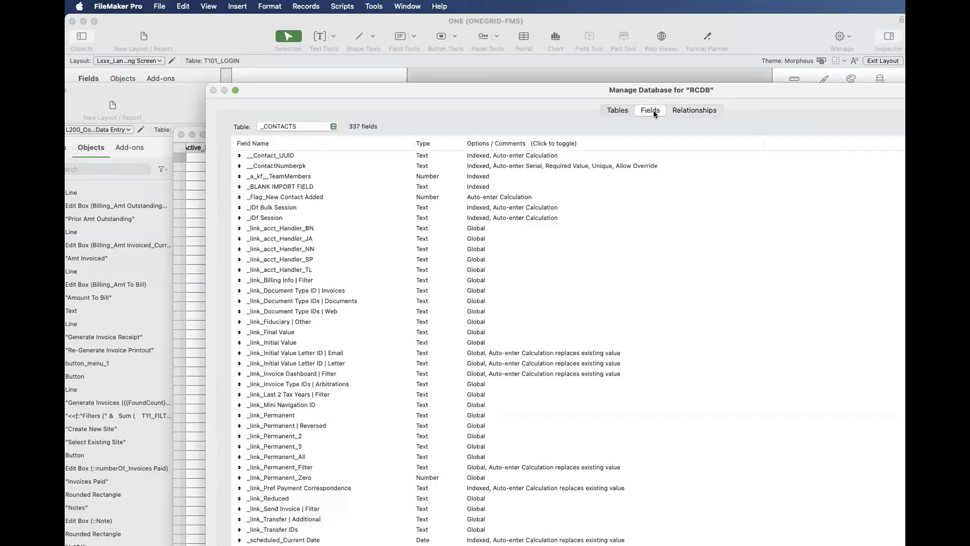
scroll(589, 278, down, 20)
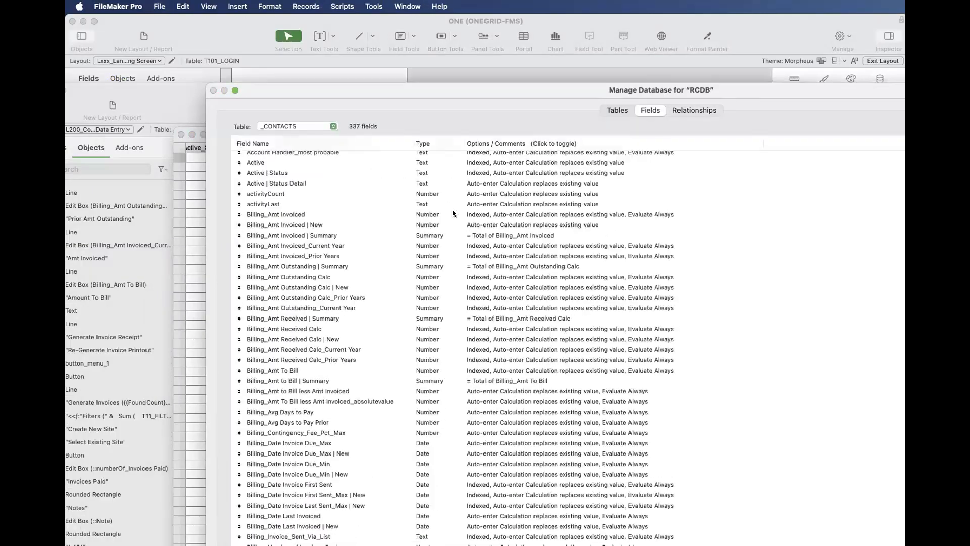
scroll(410, 306, down, 15)
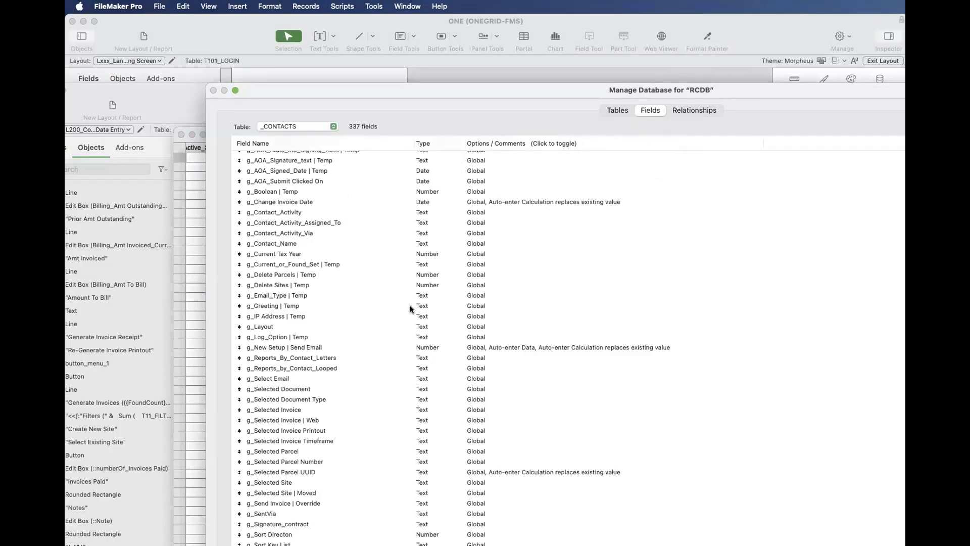
key(Escape)
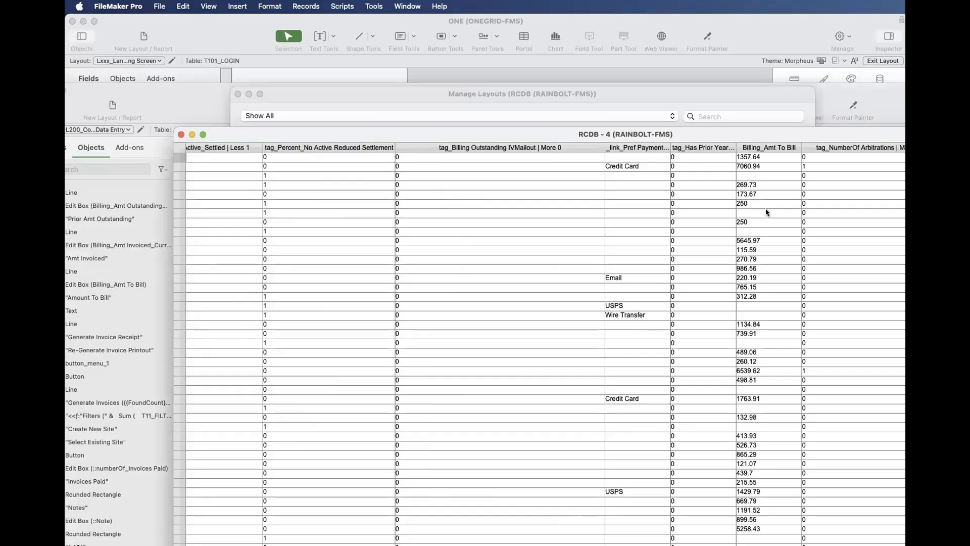
- Close the RCDB - 4 window and select the T302_XREF3 Contacts Sites layout in the Contexts folder of Contacts
click(181, 134)
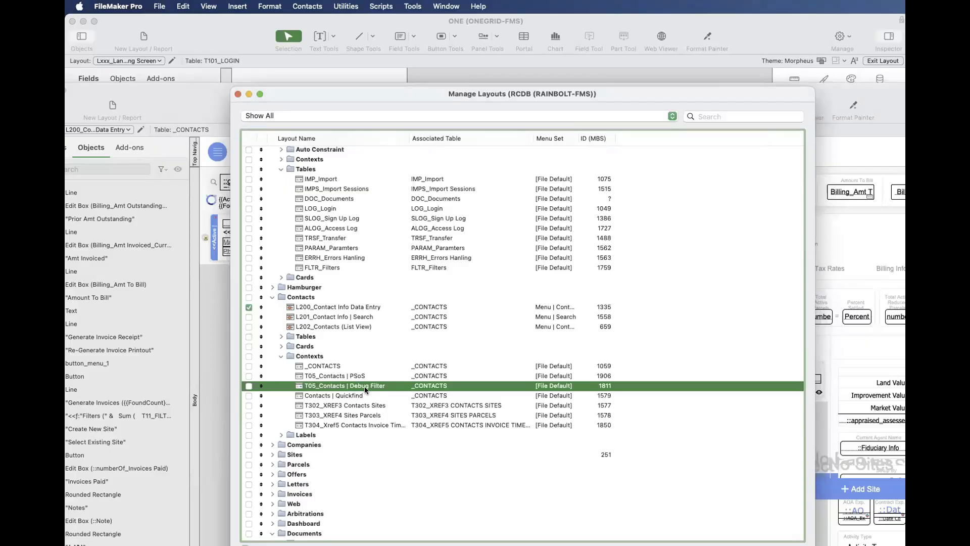
scroll(364, 386, up, 2)
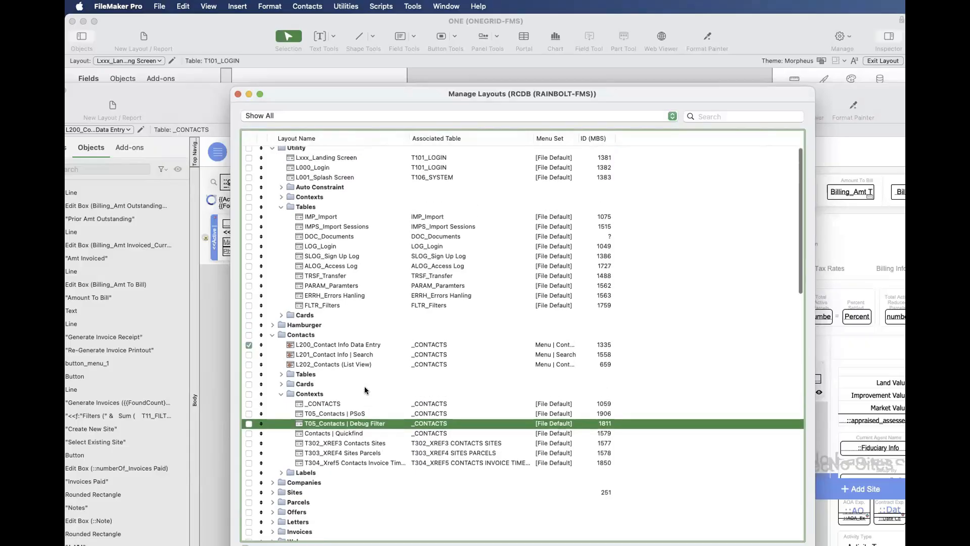
click(337, 394)
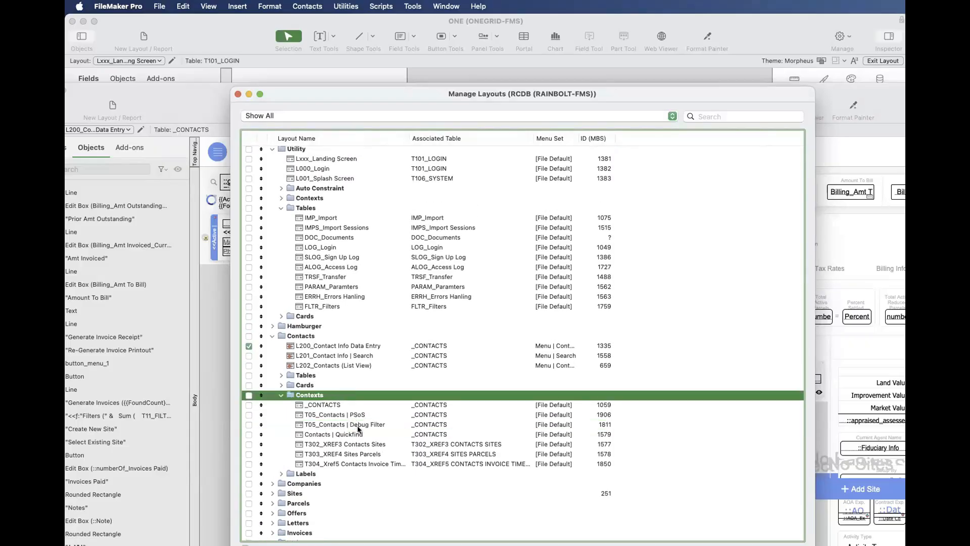
click(364, 444)
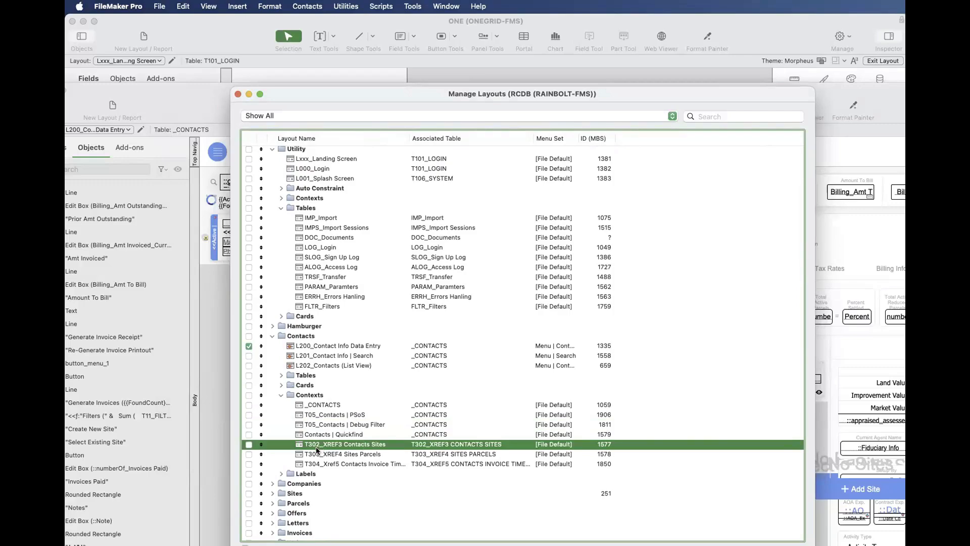
- Expand the Tables folder under Contacts and compare its XREF layouts with the T302_XREF3 Contacts Sites context layout
click(280, 375)
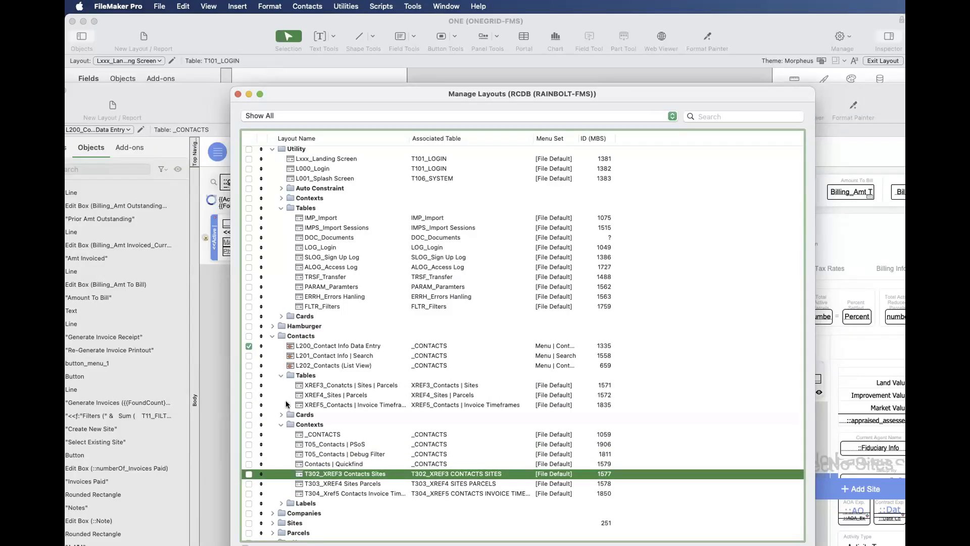
click(291, 443)
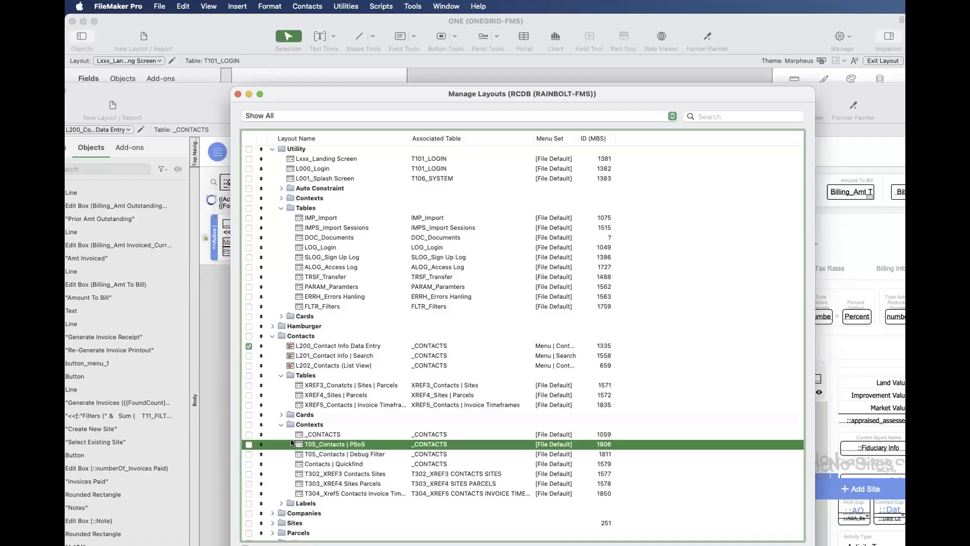
click(330, 474)
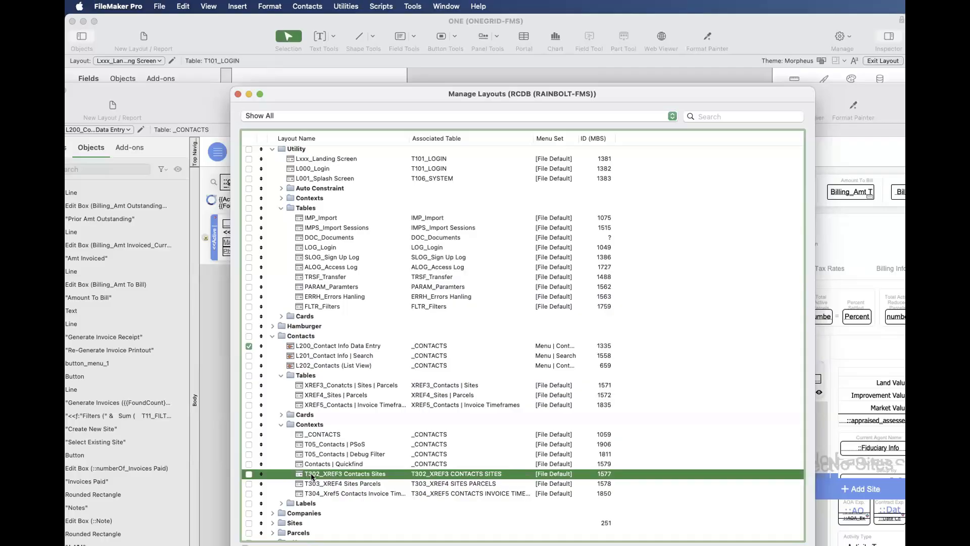
- Open the relationships graph of the RCDB database and locate the T302_XREF3 CONTACTS SITES group
key(super+shift+d)
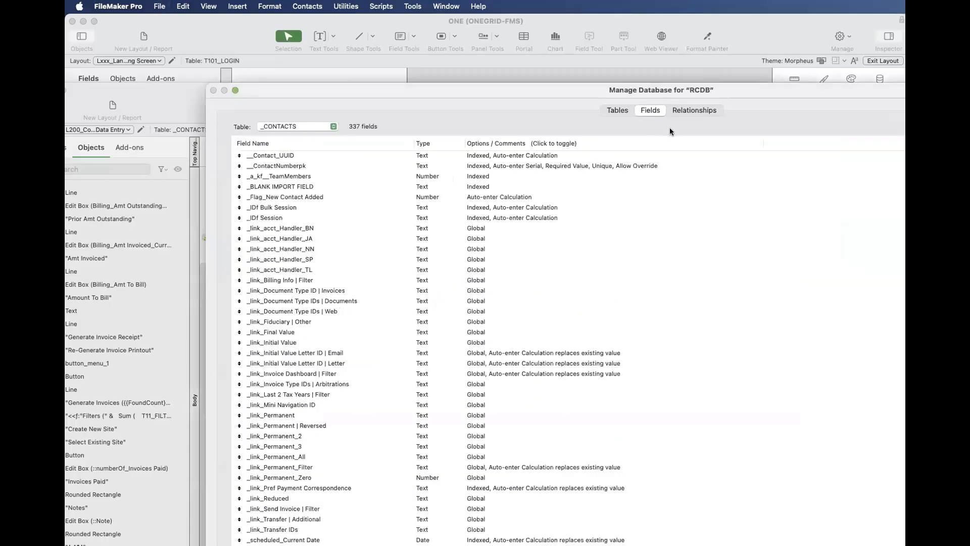
click(700, 109)
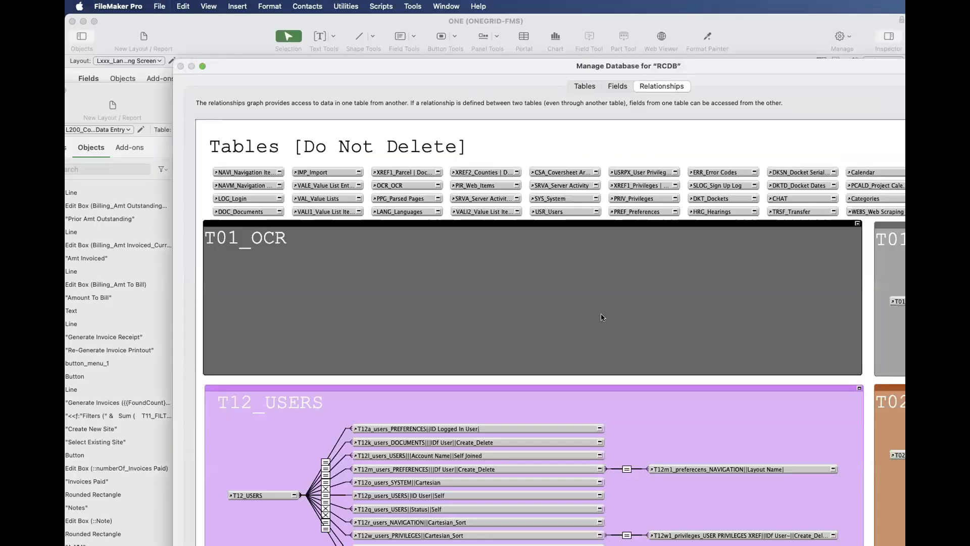
scroll(602, 317, down, 20)
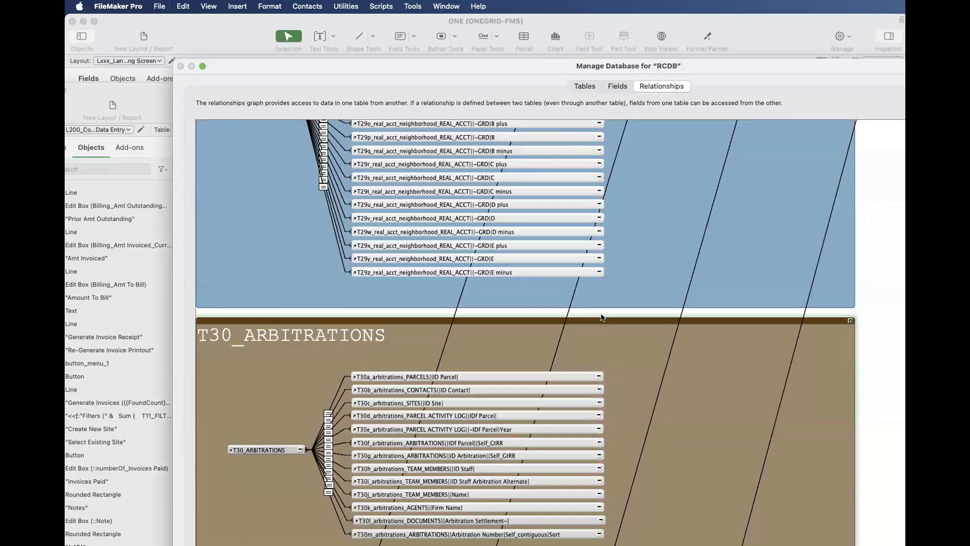
scroll(606, 316, up, 3)
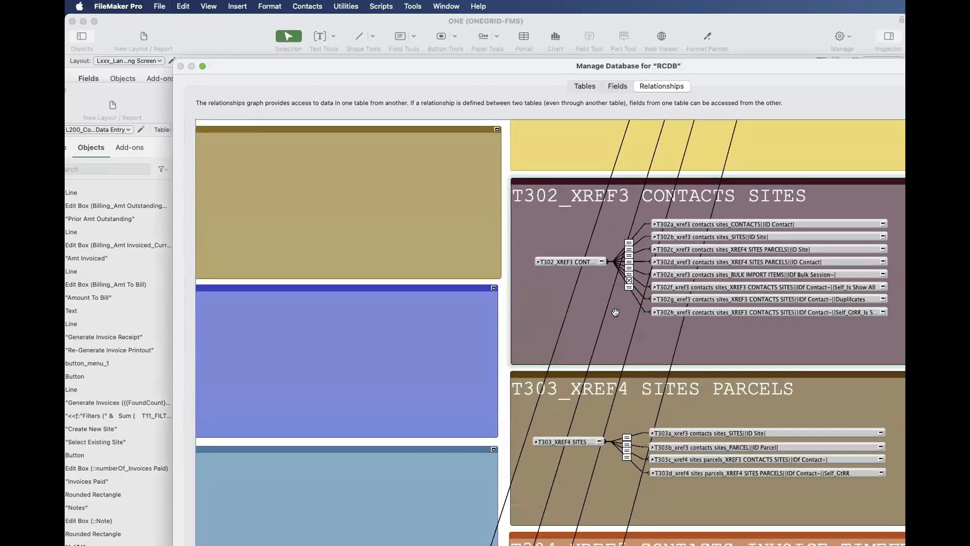
- Examine the related occurrences and base occurrence of the T302_XREF3 CONTACTS SITES group, and close the database definition, discarding changes
click(663, 224)
drag(648, 173, 892, 340)
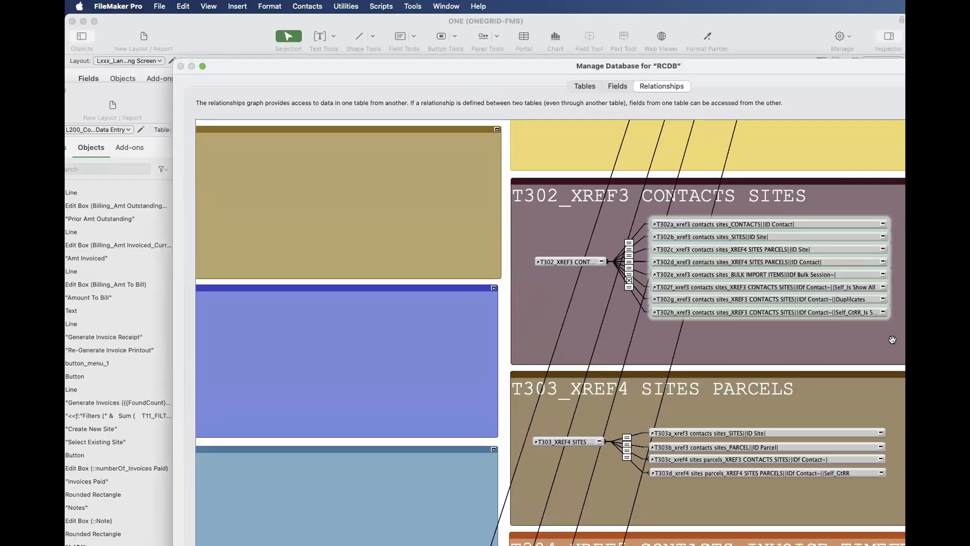
click(562, 262)
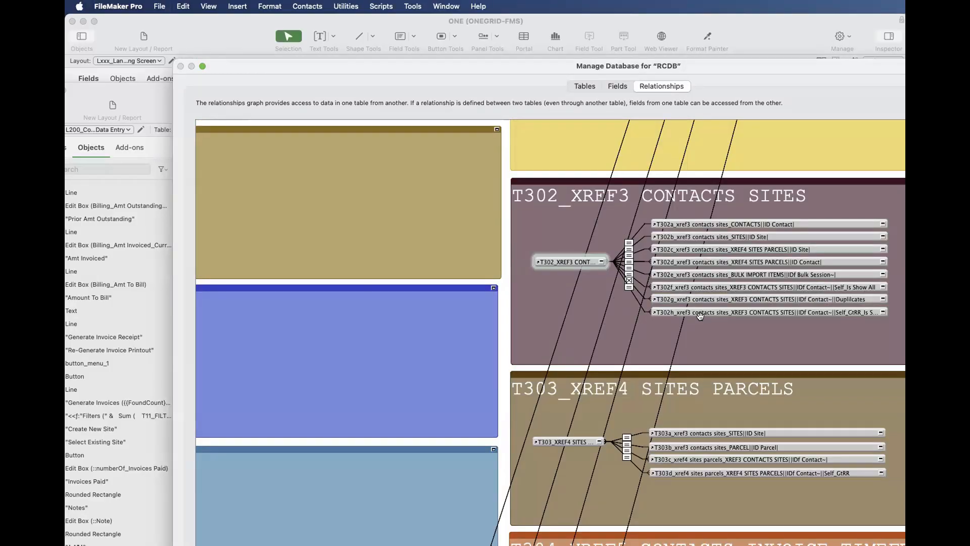
key(Escape)
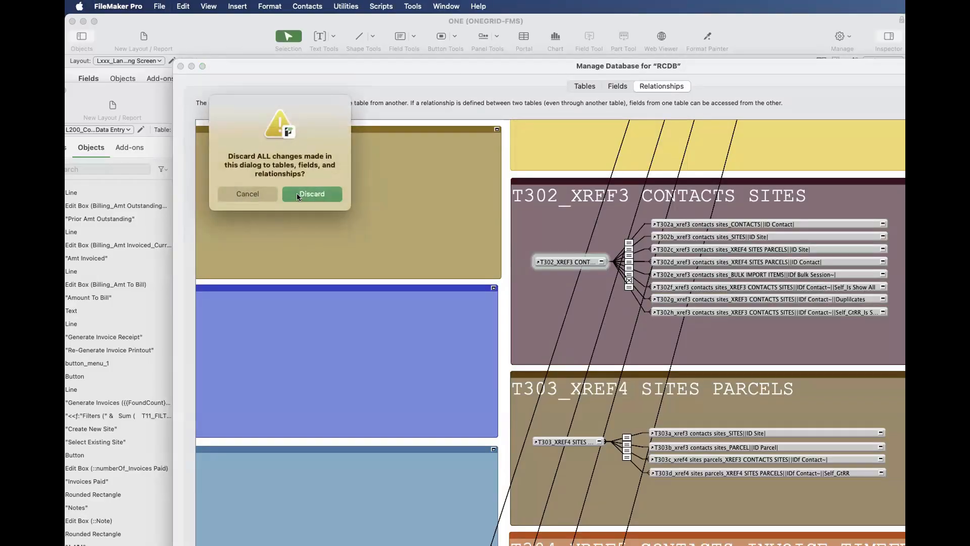
click(297, 194)
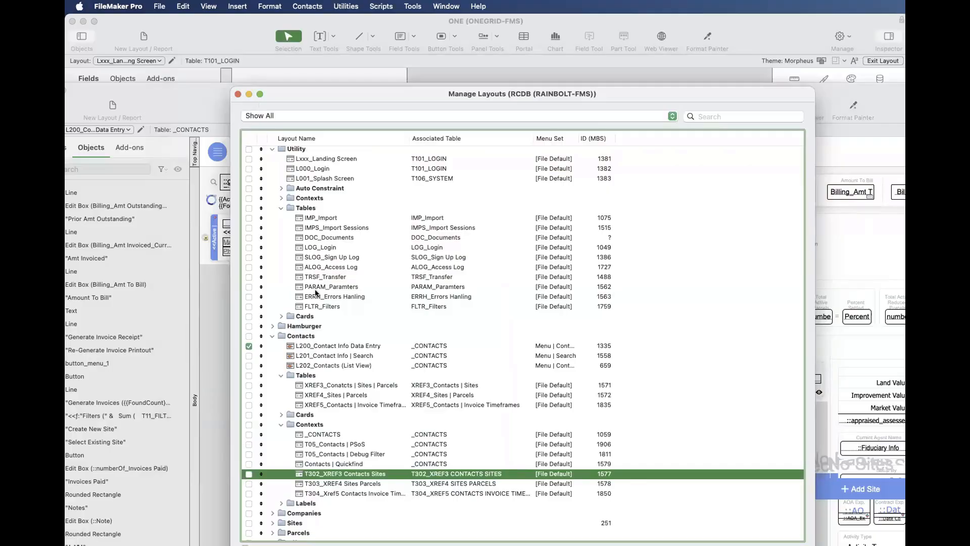
- Close the layout managers of RCDB and ONE, and switch from the ONE window to the TV app
drag(338, 93, 410, 99)
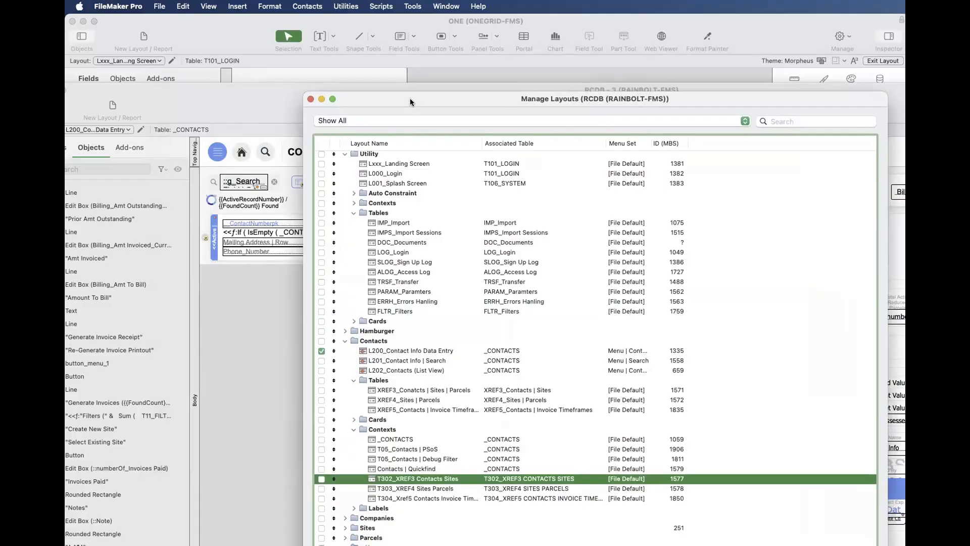
click(310, 99)
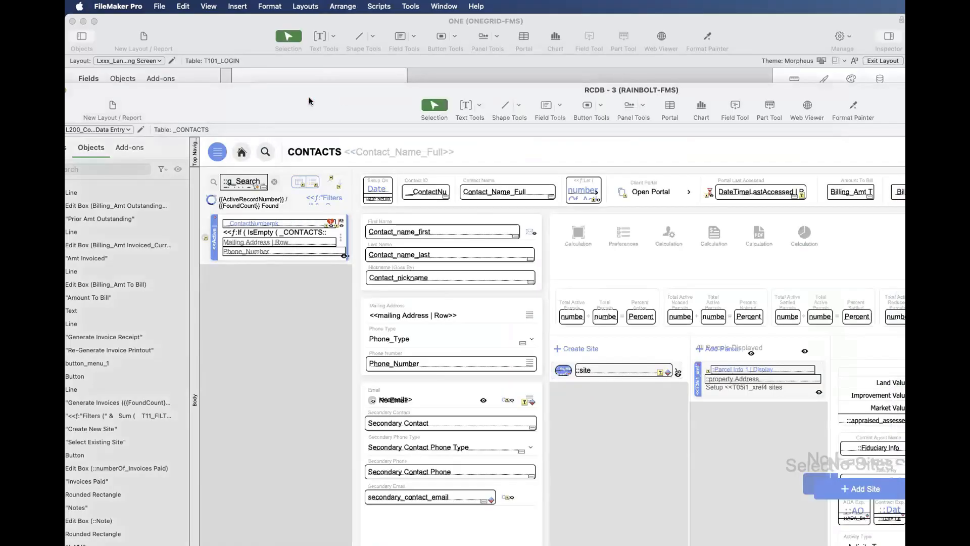
drag(324, 103, 435, 218)
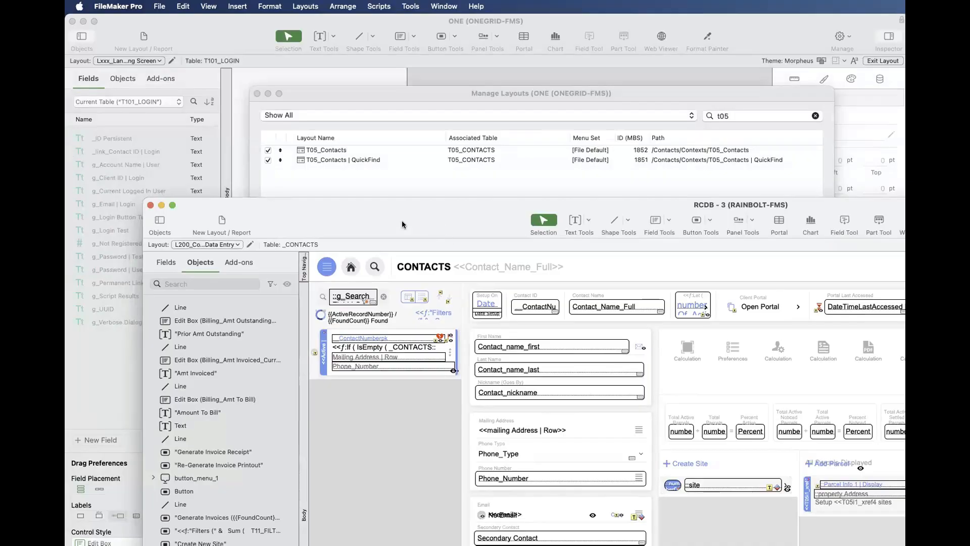
click(256, 94)
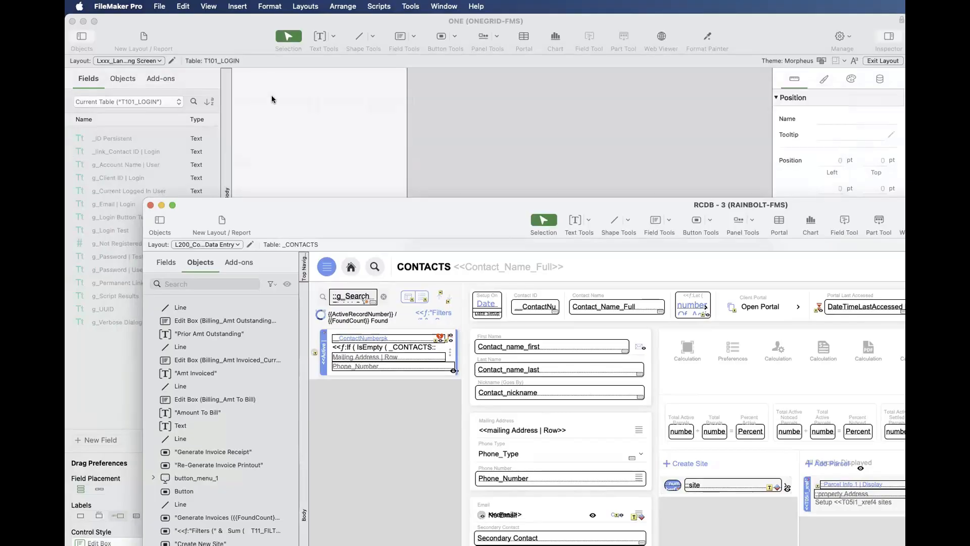
click(275, 97)
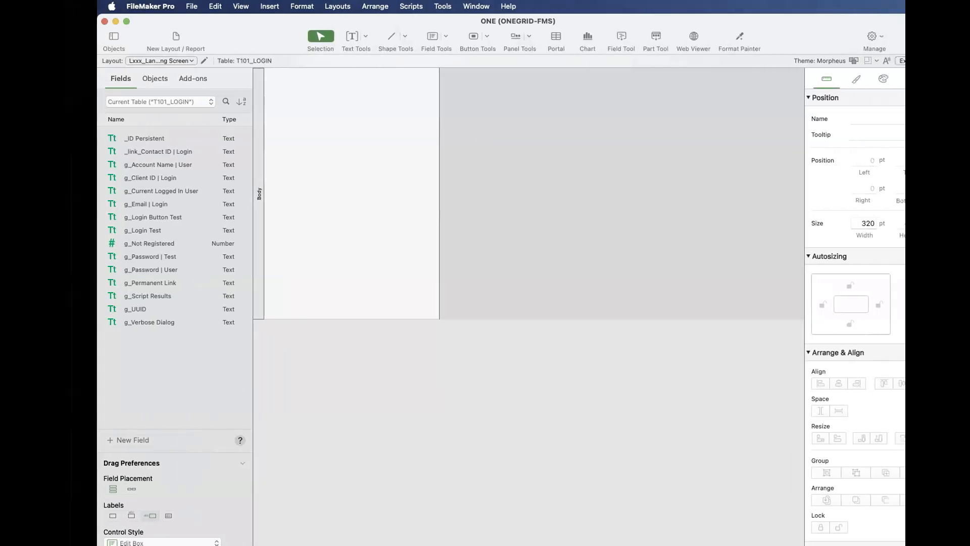
key(super+Tab)
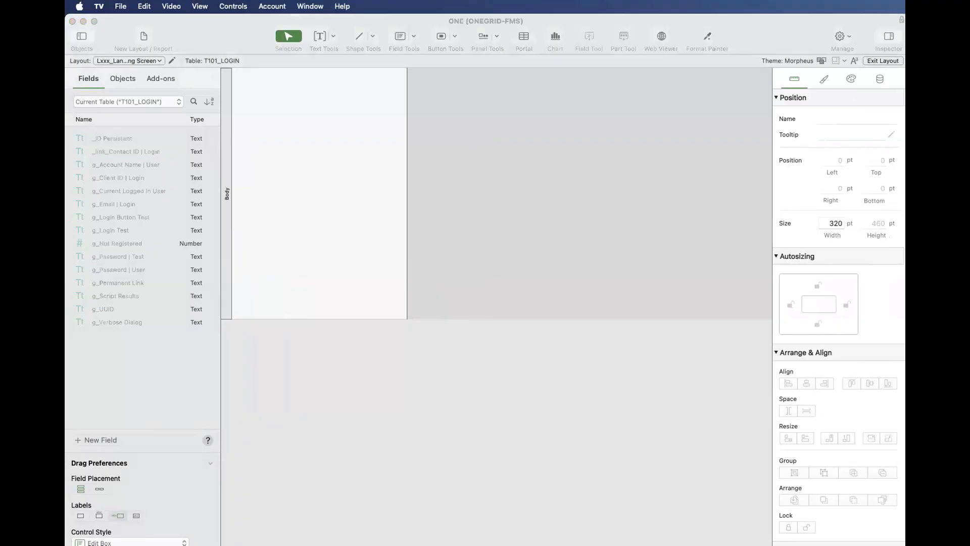
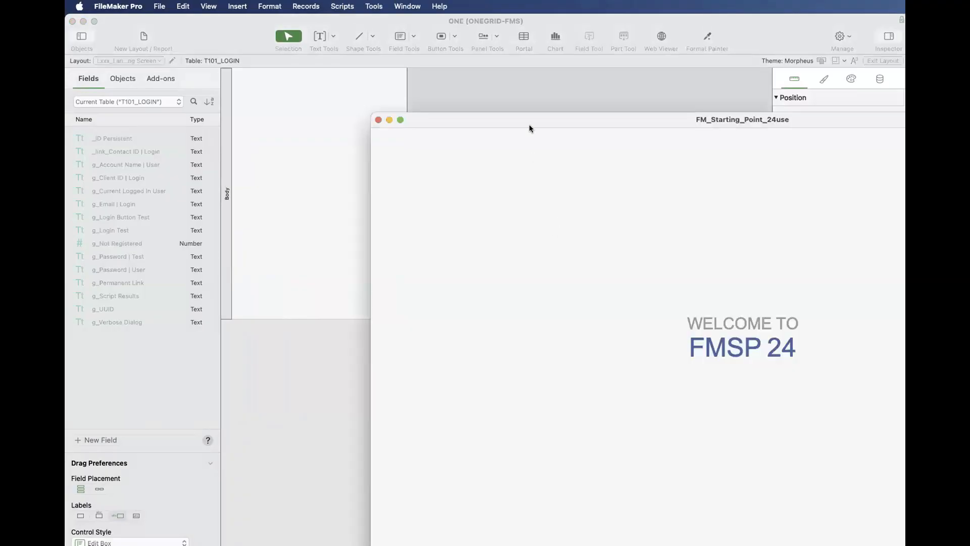
- Bring the FM_Starting_Point_24use window into view with its status toolbar shown, and open its layout manager
click(471, 101)
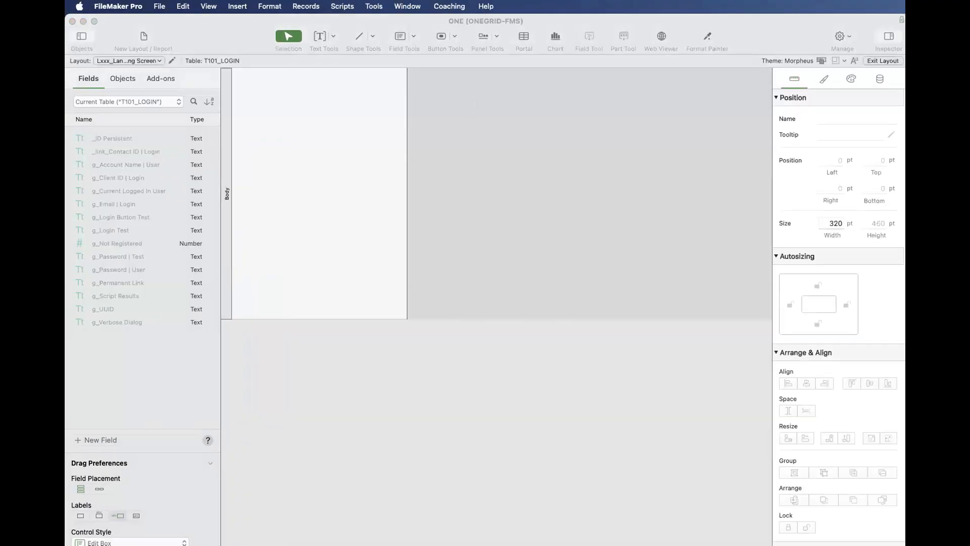
drag(904, 166, 229, 93)
key(alt+super+s)
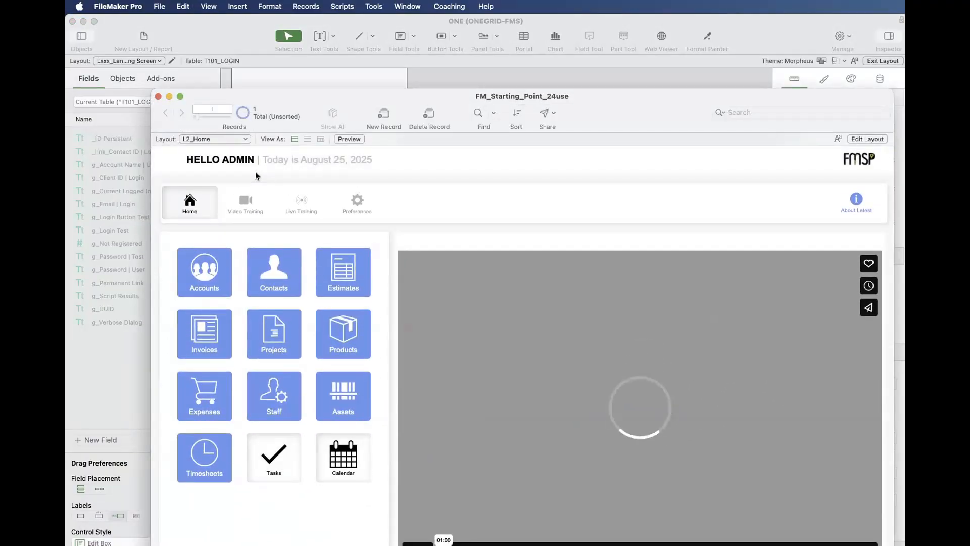
key(super+shift+l)
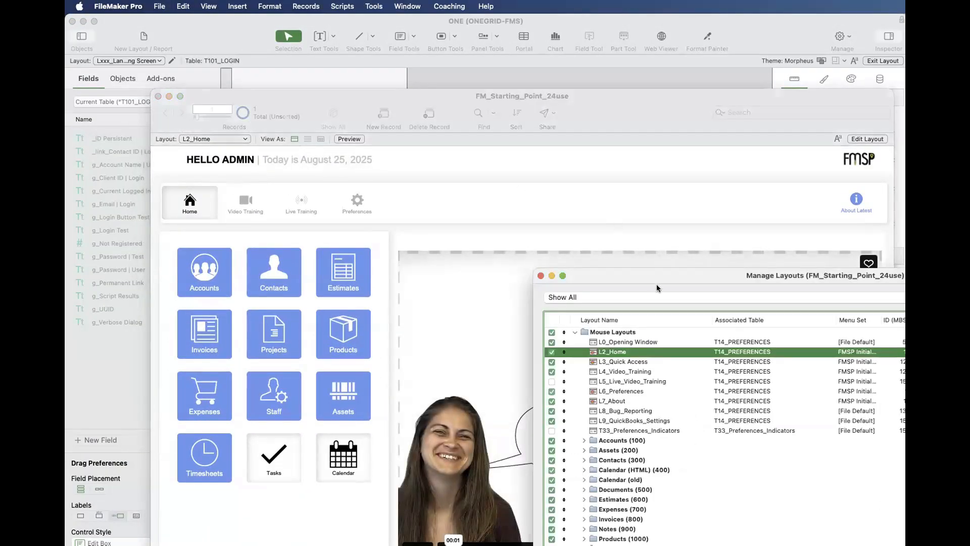
drag(656, 277, 325, 110)
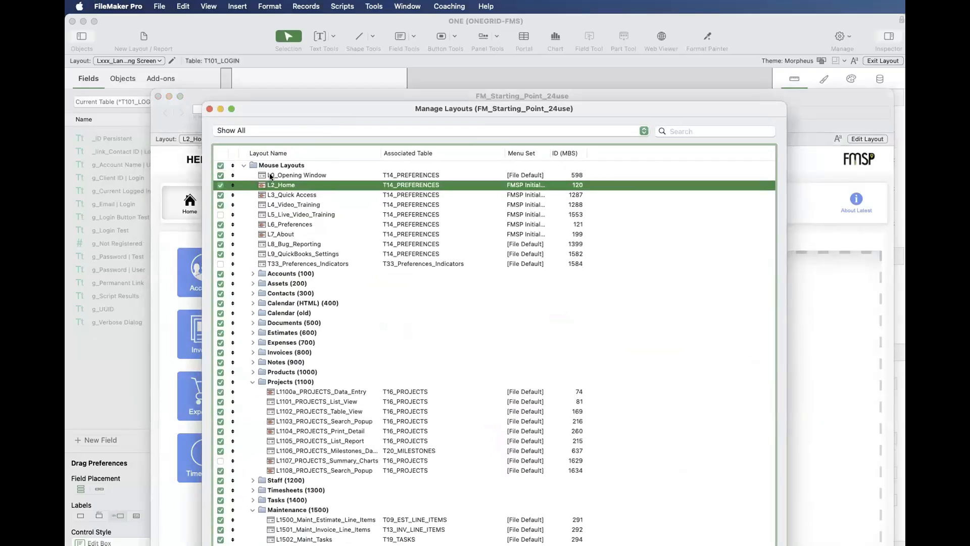
- Collapse the Projects (1100) and Maintenance (1500) folders and expand Contacts (300) to review its layouts
scroll(271, 198, down, 1)
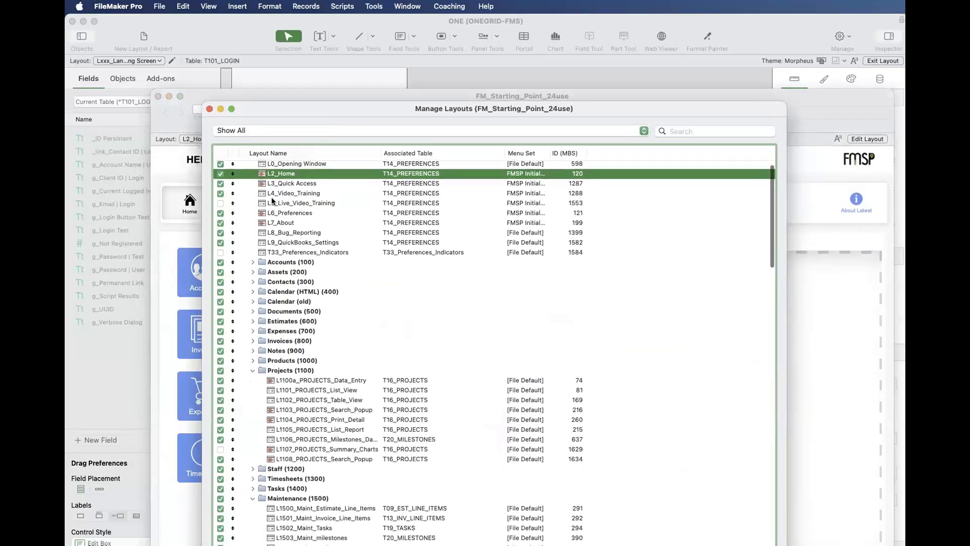
click(251, 369)
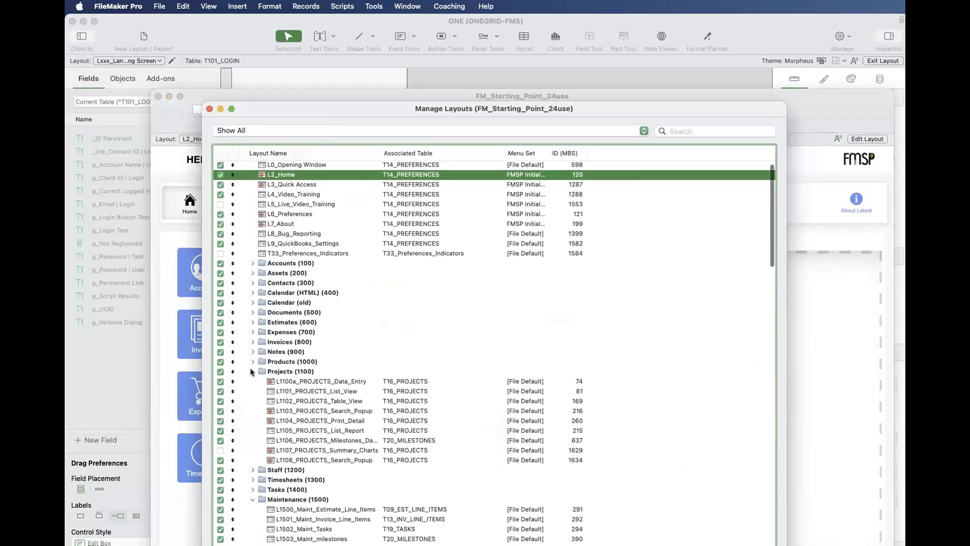
click(254, 410)
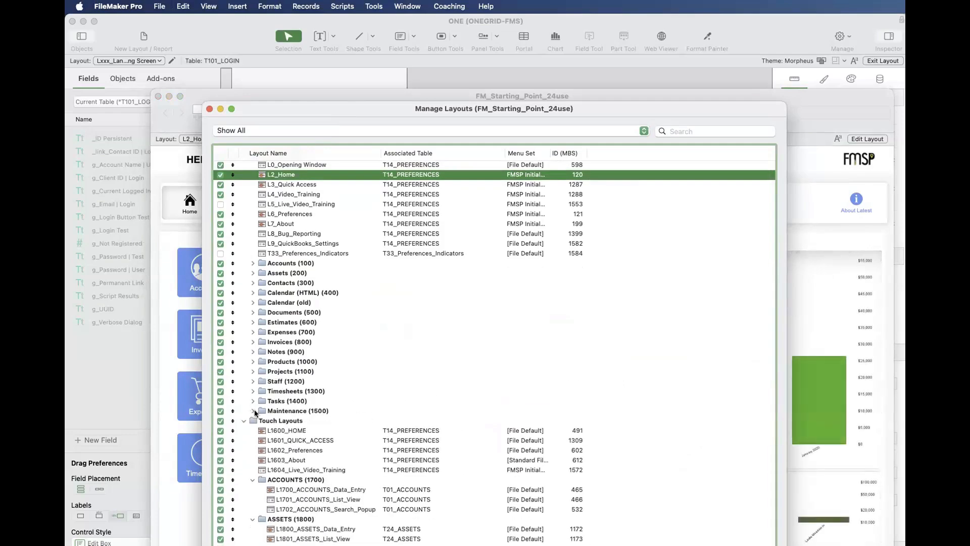
click(252, 283)
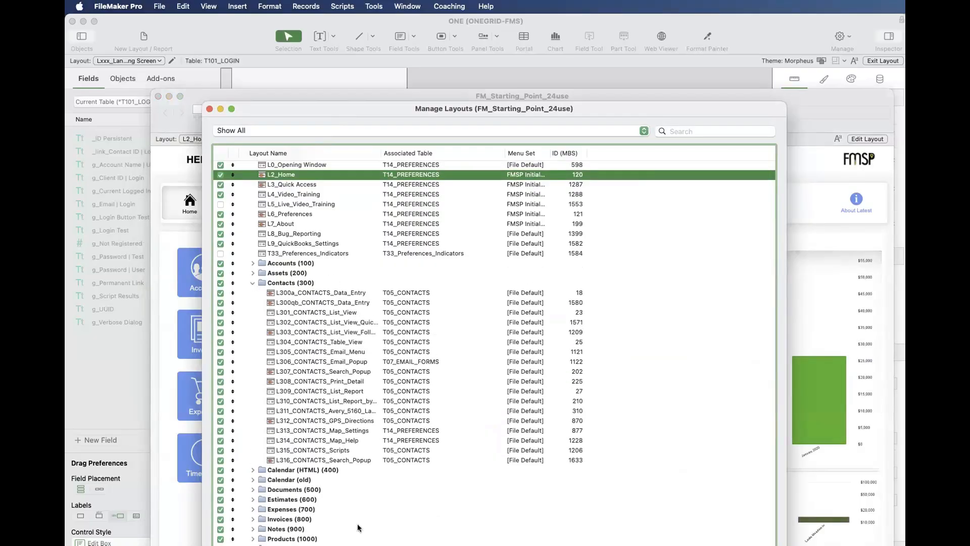
- Collapse the Touch, Phone and Sync Layouts folders and expand Assets (200) to review its layouts and associated tables
scroll(349, 520, down, 10)
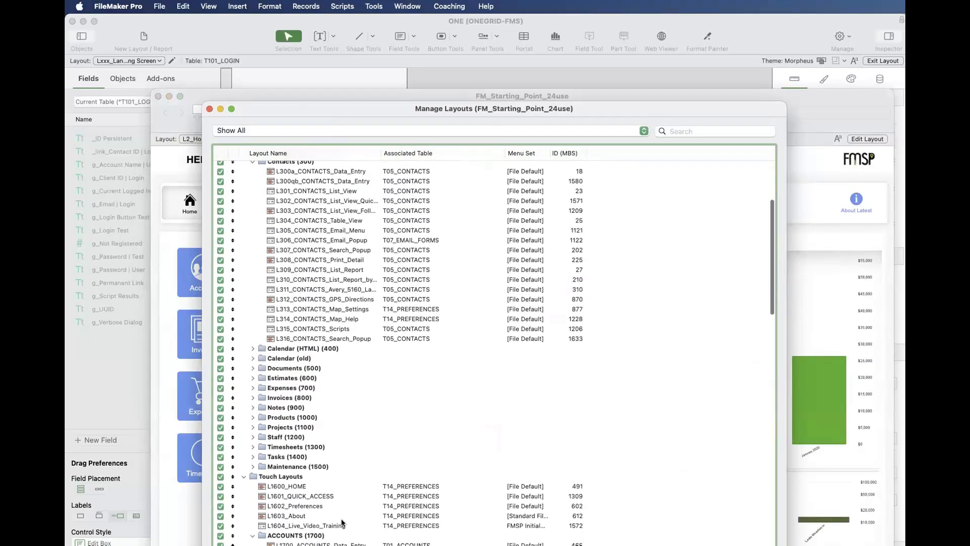
click(242, 391)
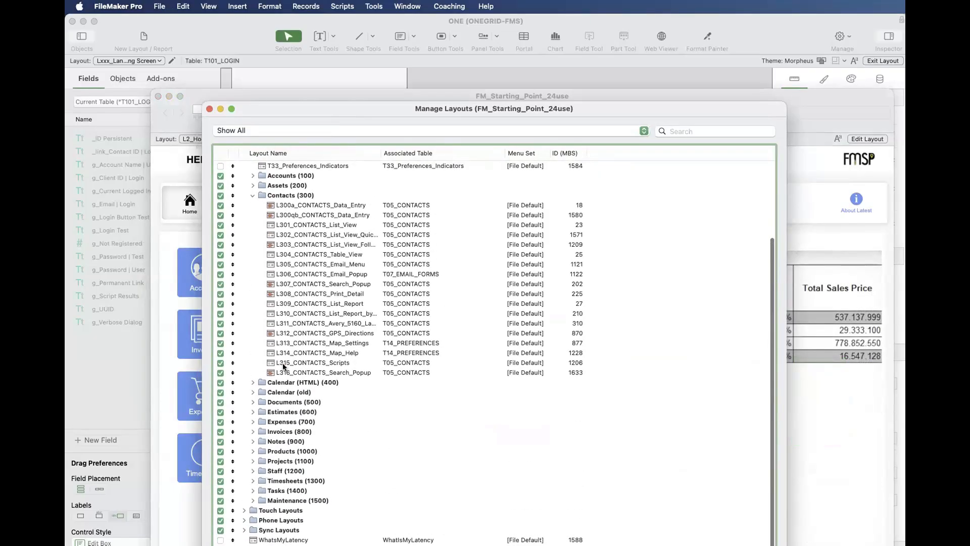
click(252, 185)
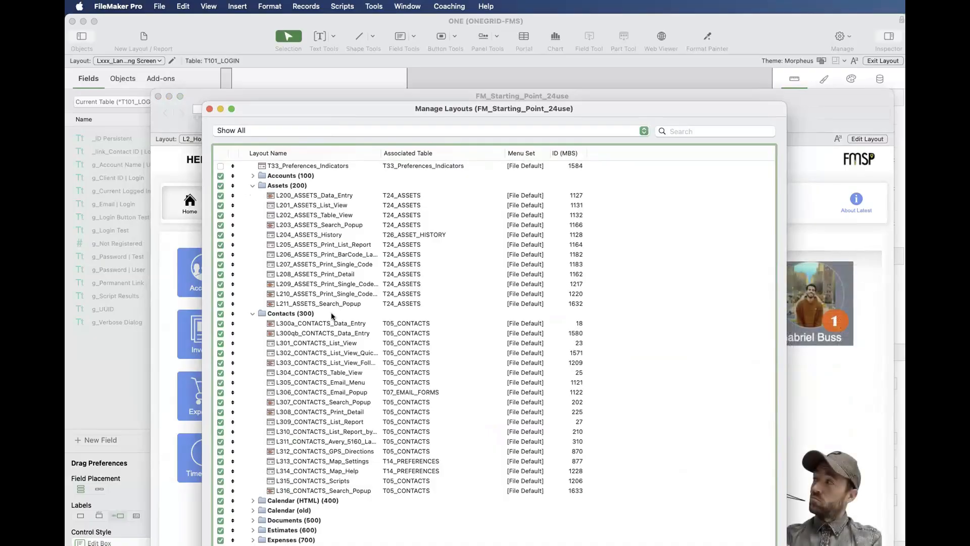
- Expand the Tasks (1400) folder and review its layouts and their associated tables
scroll(343, 442, down, 4)
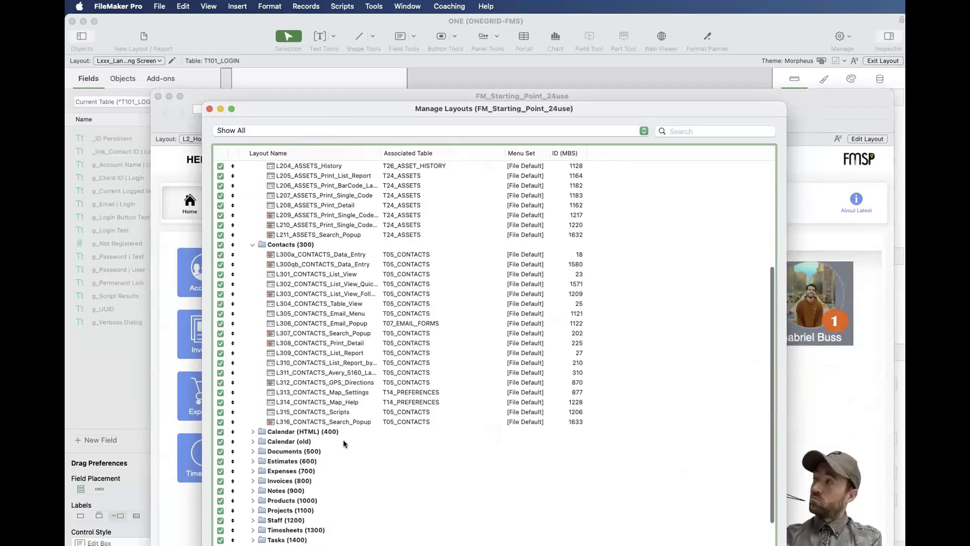
scroll(343, 443, down, 2)
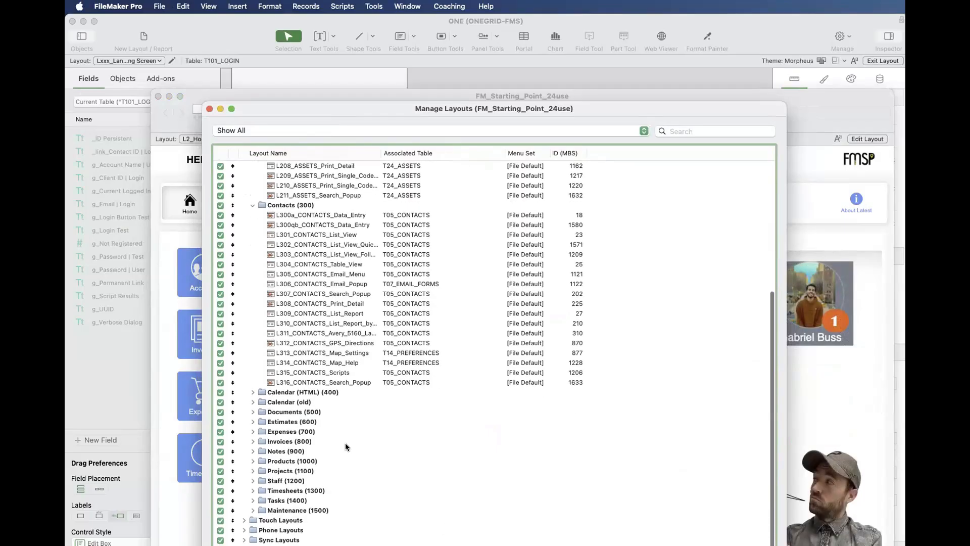
click(252, 500)
scroll(252, 474, down, 3)
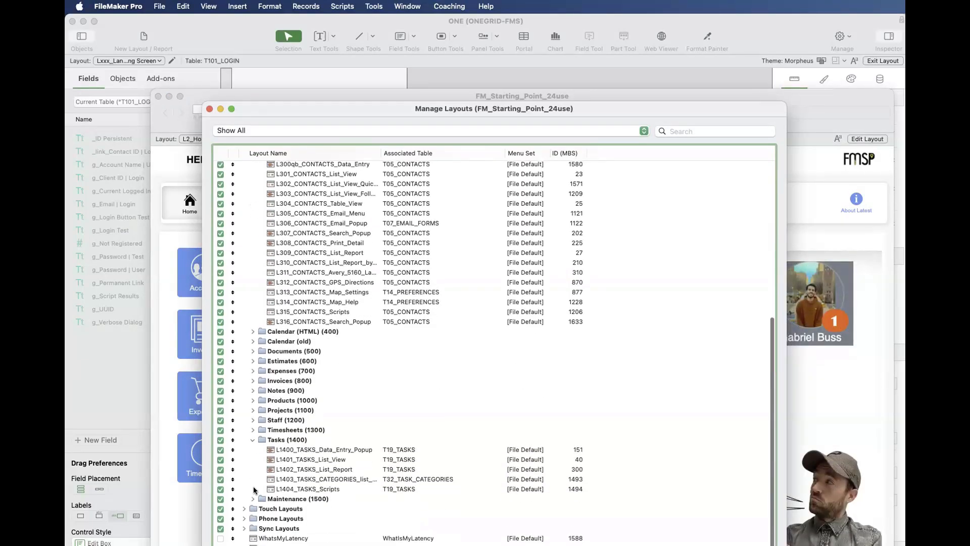
click(258, 443)
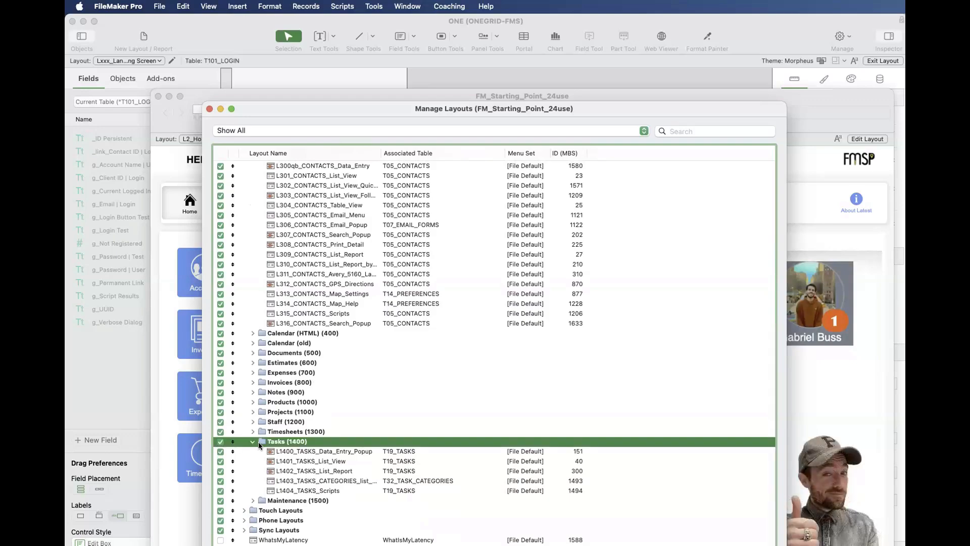
- Review the Contacts (300) layouts again, selecting L309_CONTACTS_List_Report and L307_CONTACTS_Search_Popup as examples
scroll(258, 443, down, 1)
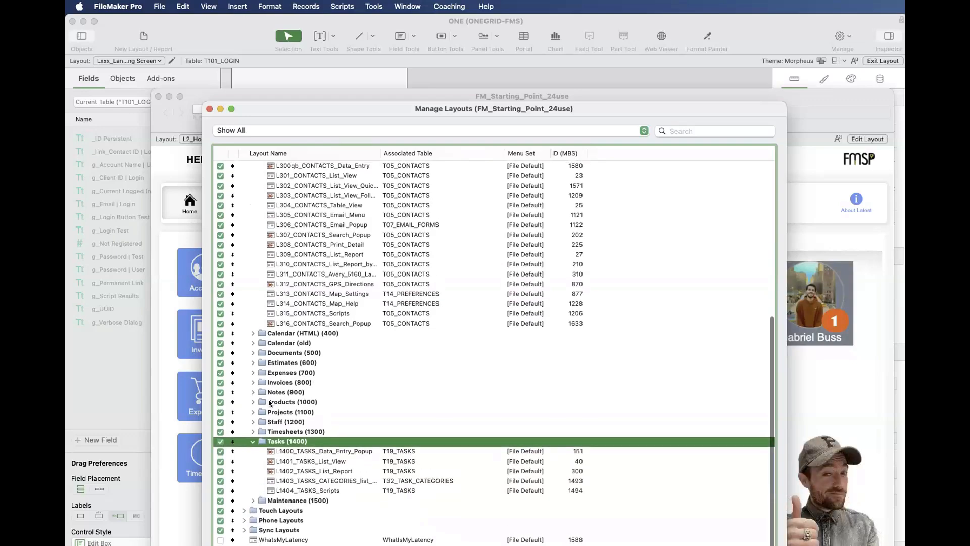
scroll(270, 403, up, 5)
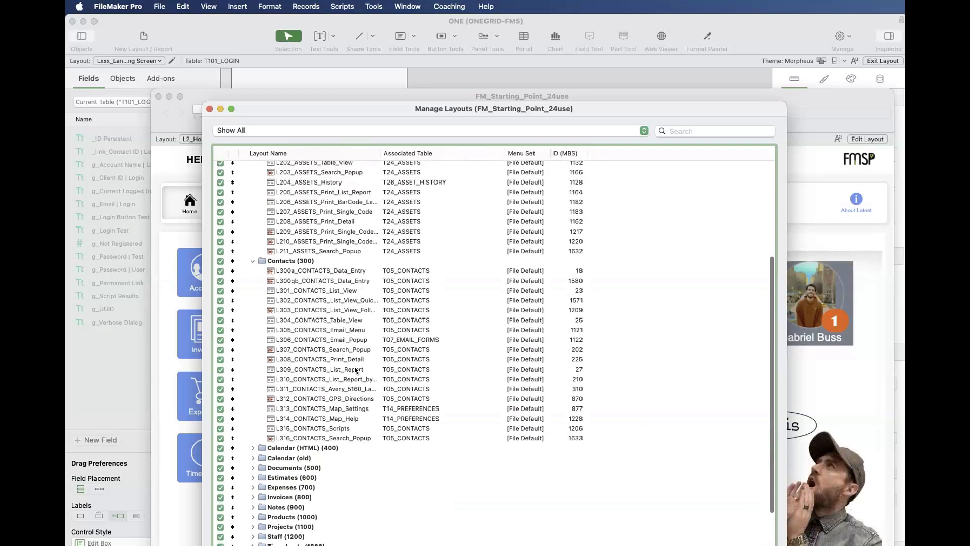
click(356, 369)
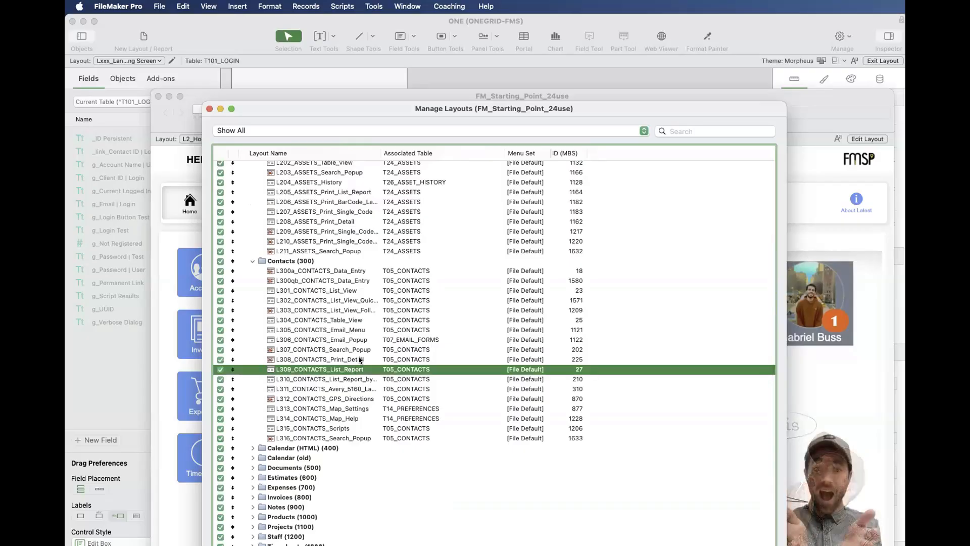
super+click(360, 349)
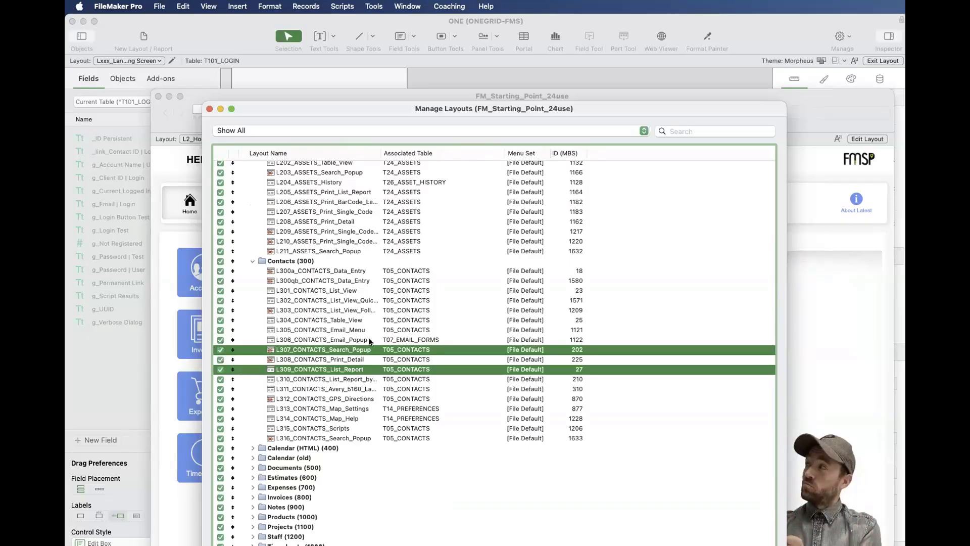
- Close the FM_Starting_Point_24use layout manager, move that file's window out of view, and return to the ONE window
click(210, 109)
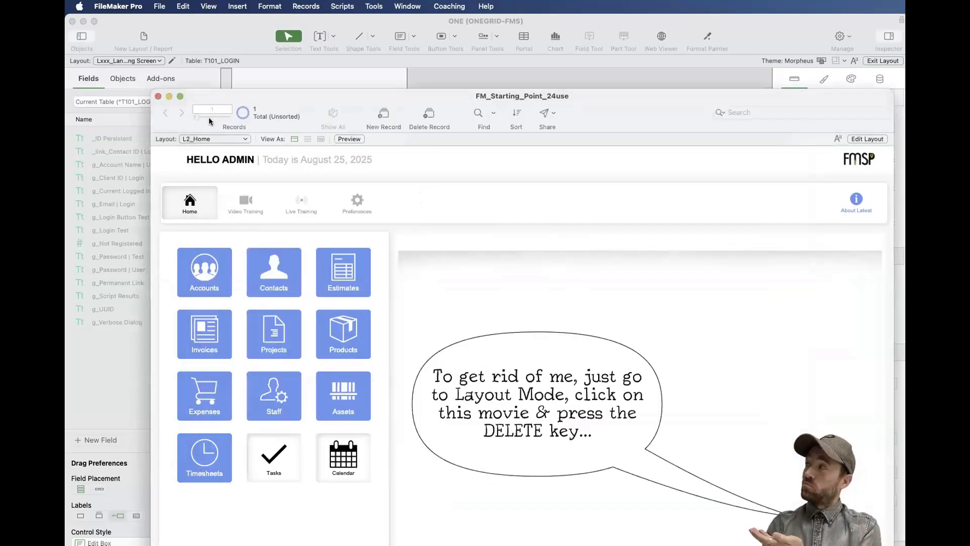
drag(282, 120, 904, 311)
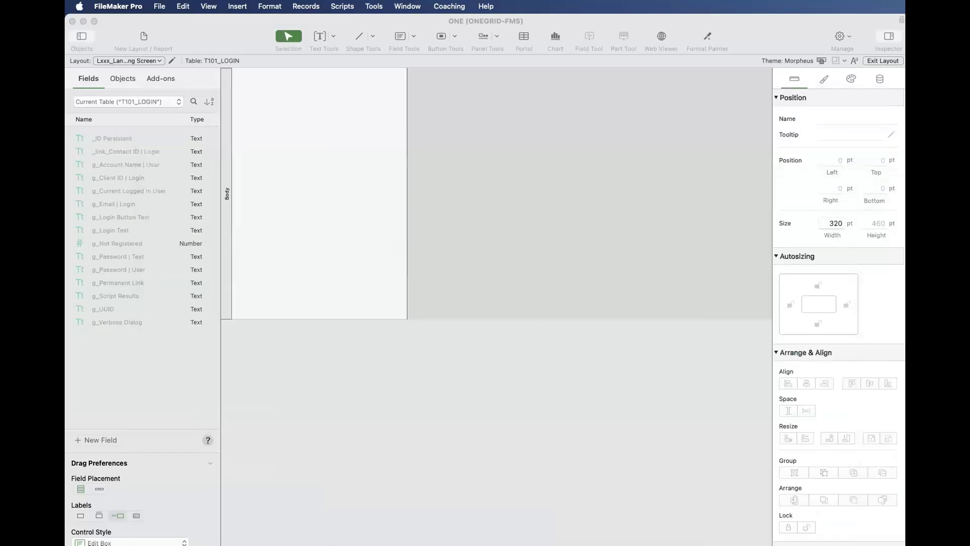
click(524, 302)
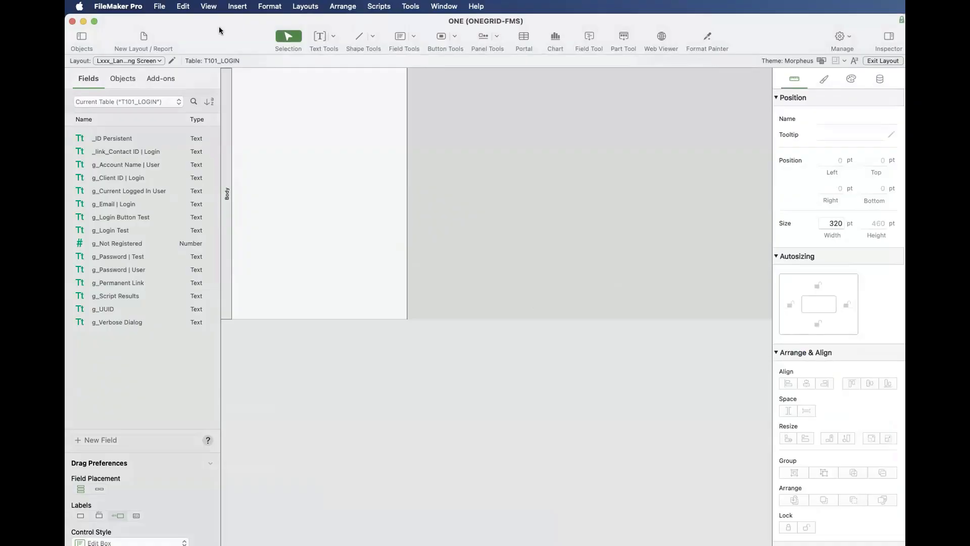
- Open and close the ONE script workspace, then open the layout manager of ONE and bring it fully into view
key(super+shift+s)
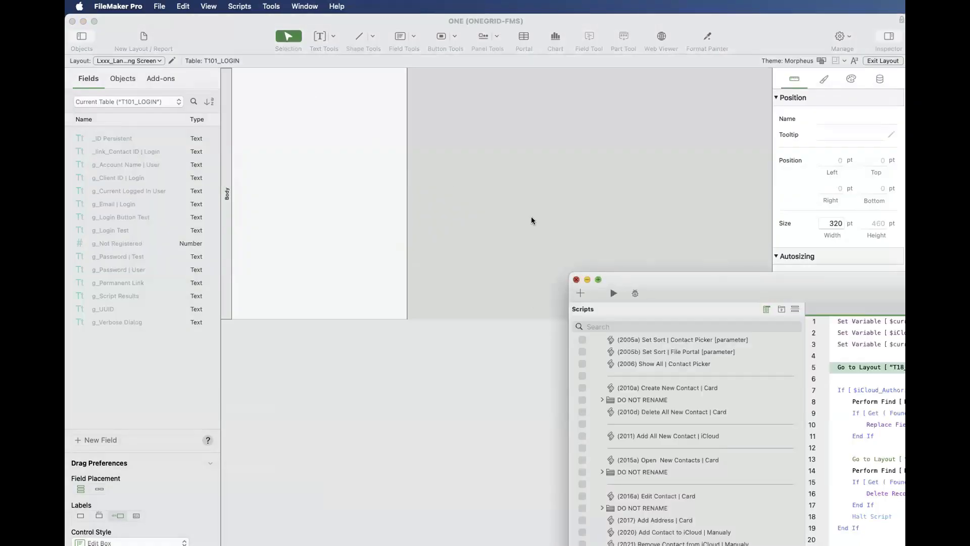
key(super+w)
key(super+shift+l)
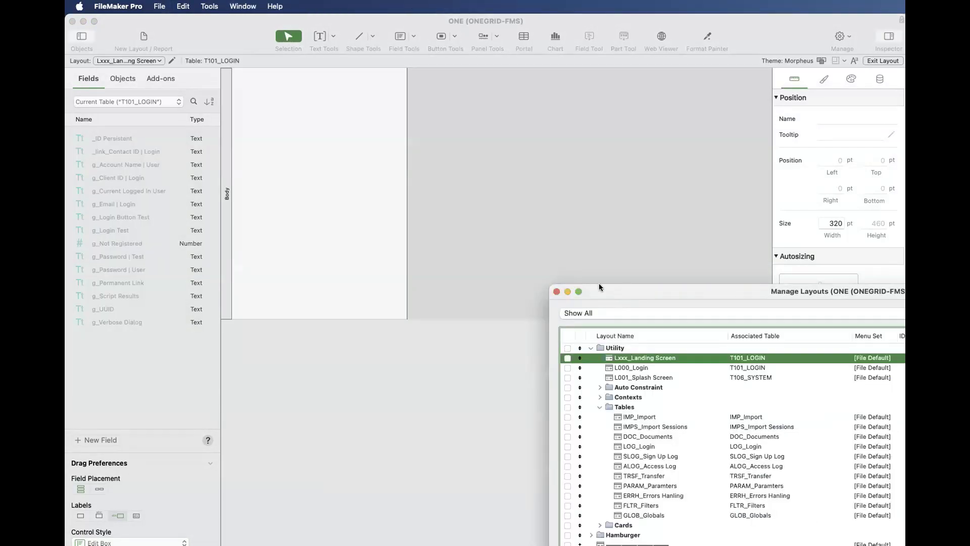
drag(599, 285, 394, 52)
- Collapse the Tables folder under Utility and the Contacts, Companies, Documents, System and Users folders in the layout list
click(393, 174)
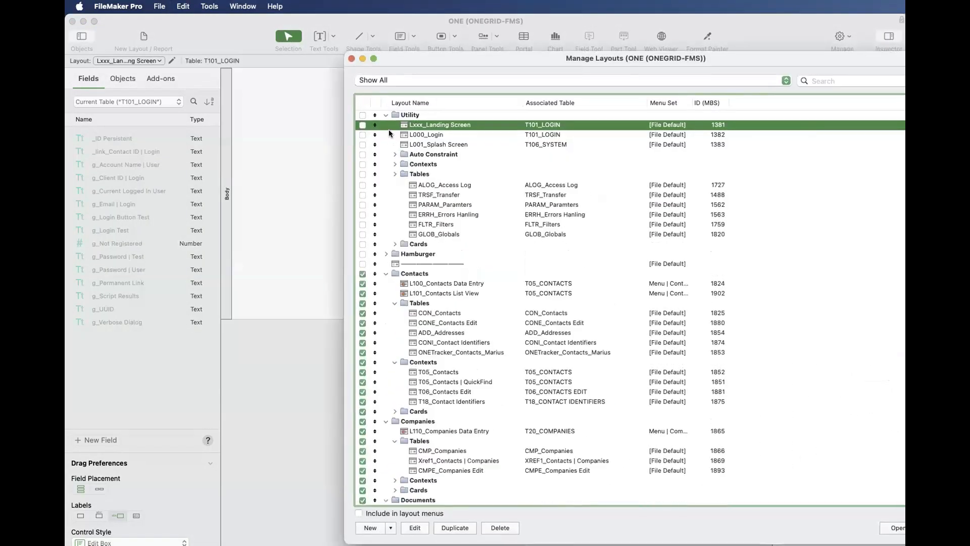
click(385, 212)
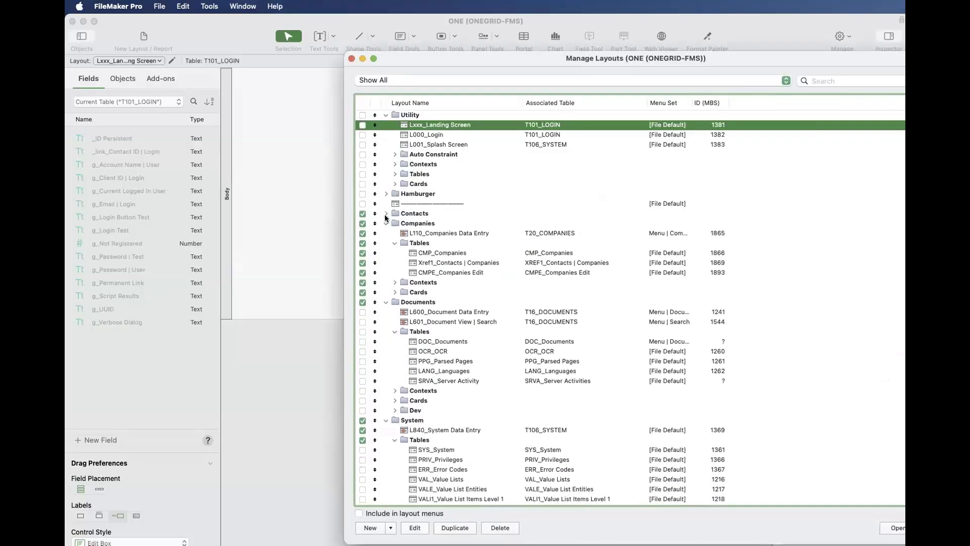
click(385, 224)
click(384, 232)
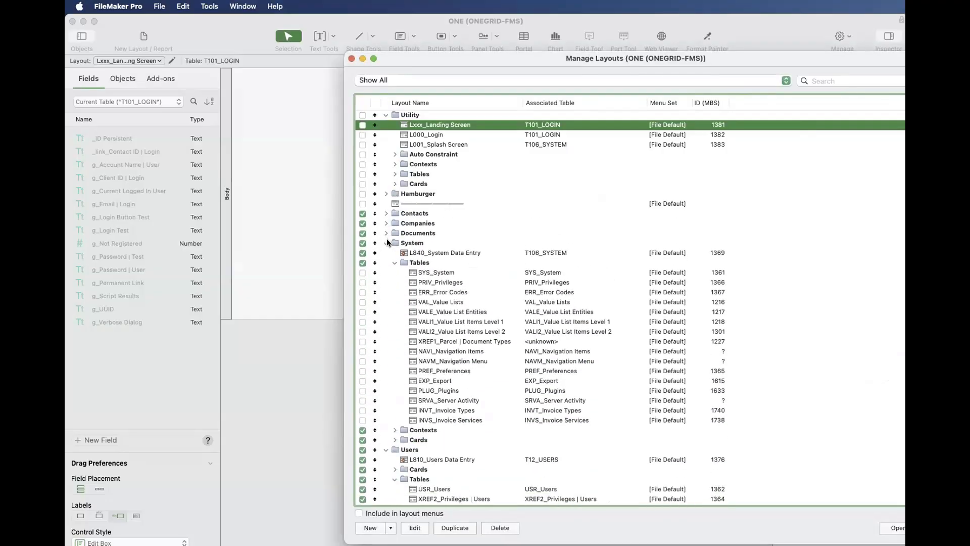
click(386, 239)
click(386, 253)
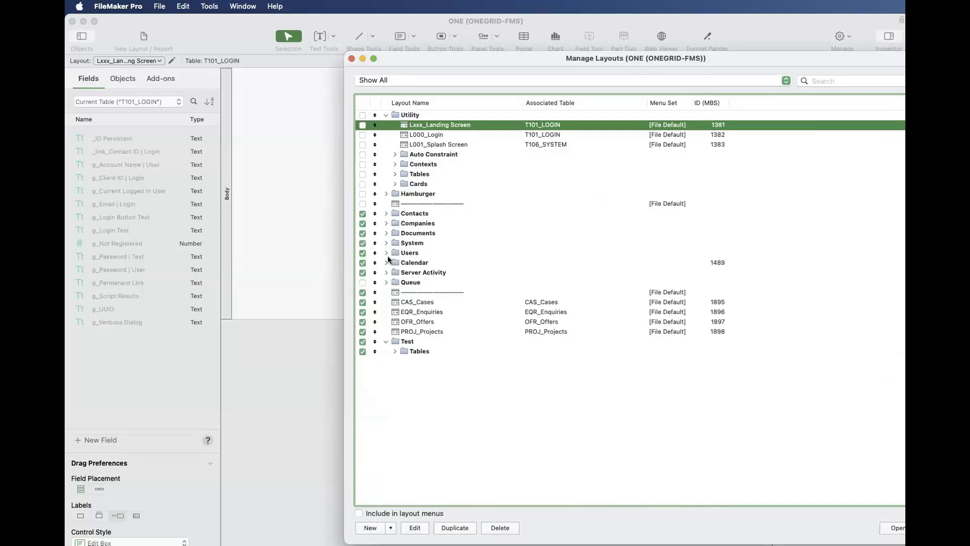
- Briefly expand and collapse the Contacts folder, and close the layout manager of ONE
click(386, 213)
click(385, 213)
click(349, 57)
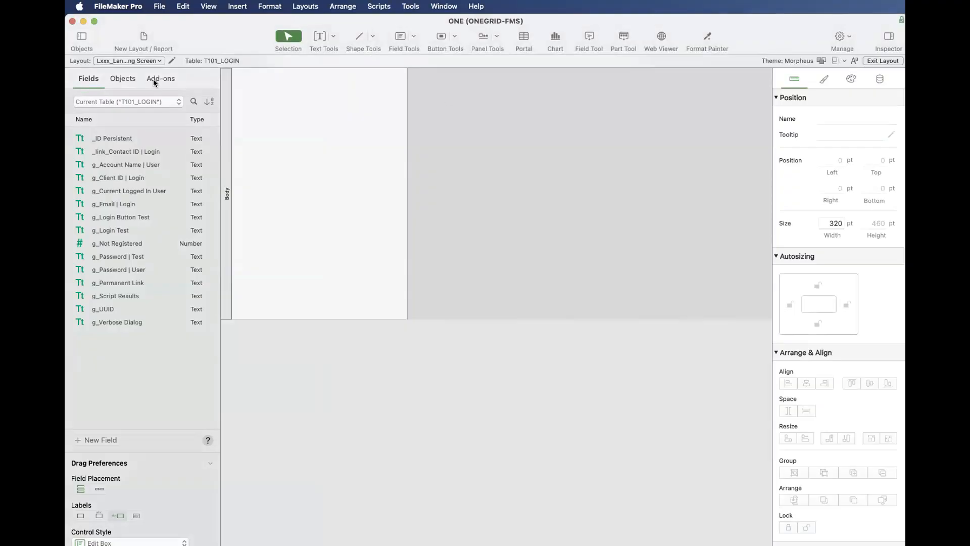
- Switch to the L100_Contacts Data Entry layout in the Contacts folder
click(142, 60)
mouse_move(140, 107)
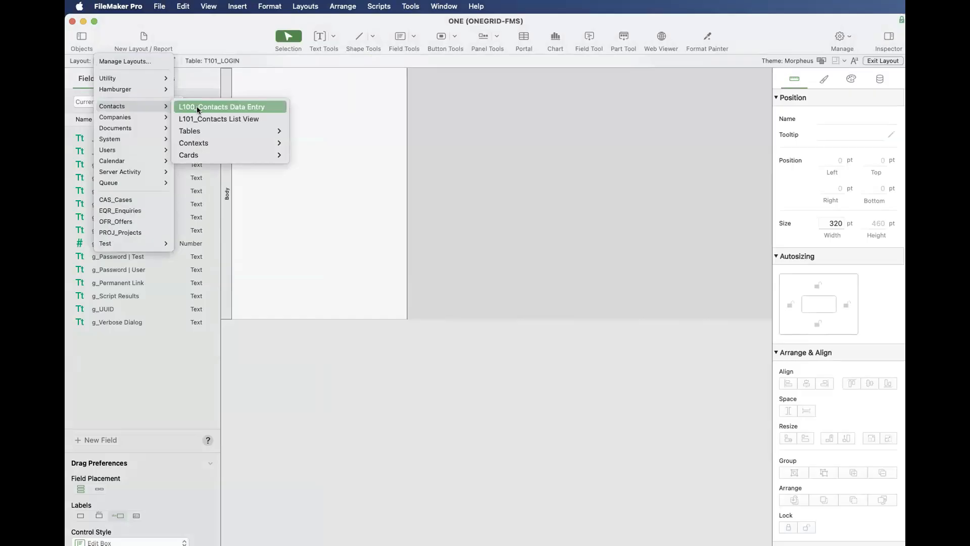
click(196, 107)
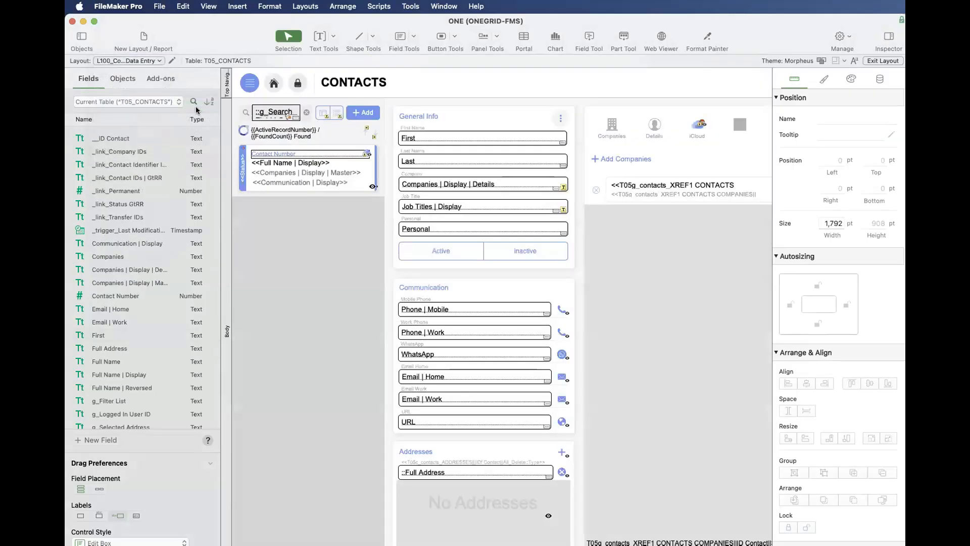
- Look through the Contacts, Companies and System groups in the list of available layouts, and leave the list without switching
click(111, 61)
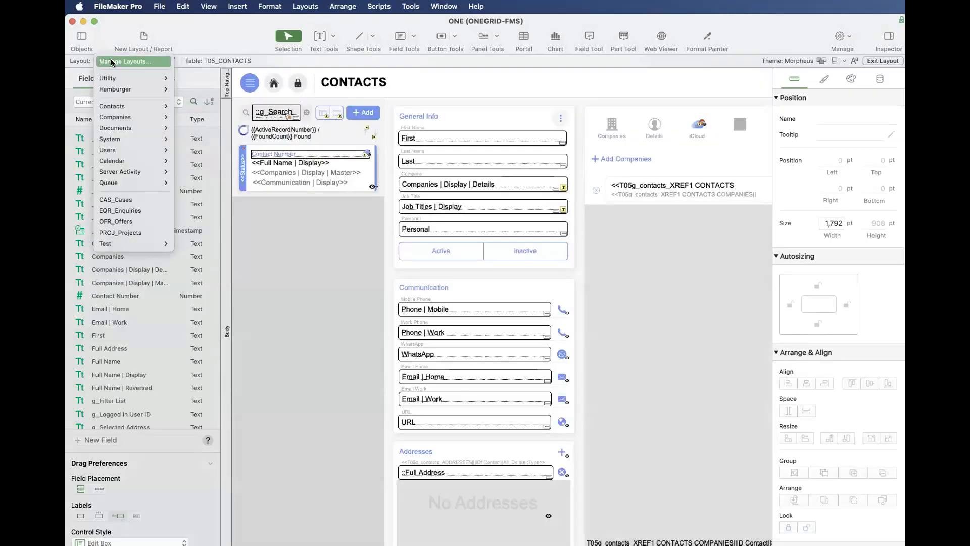
mouse_move(111, 104)
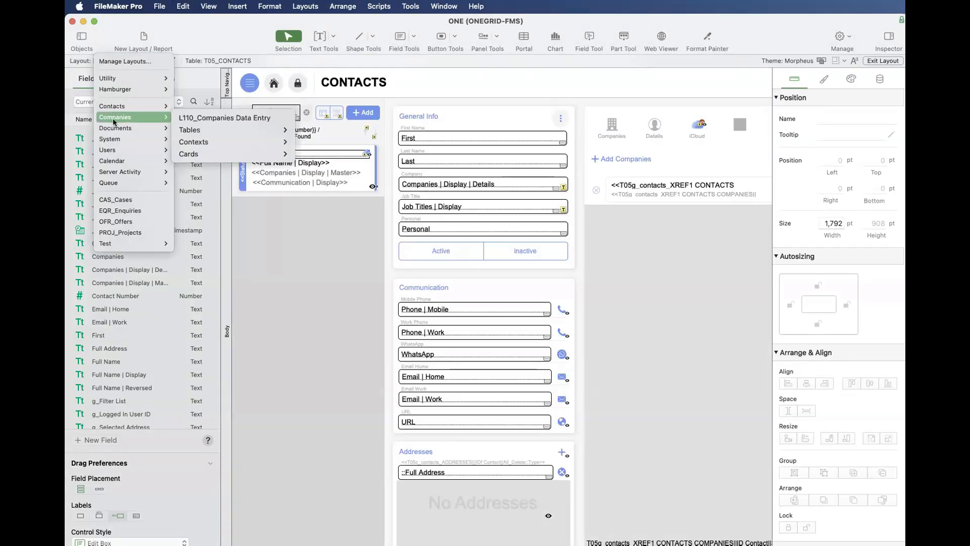
mouse_move(113, 130)
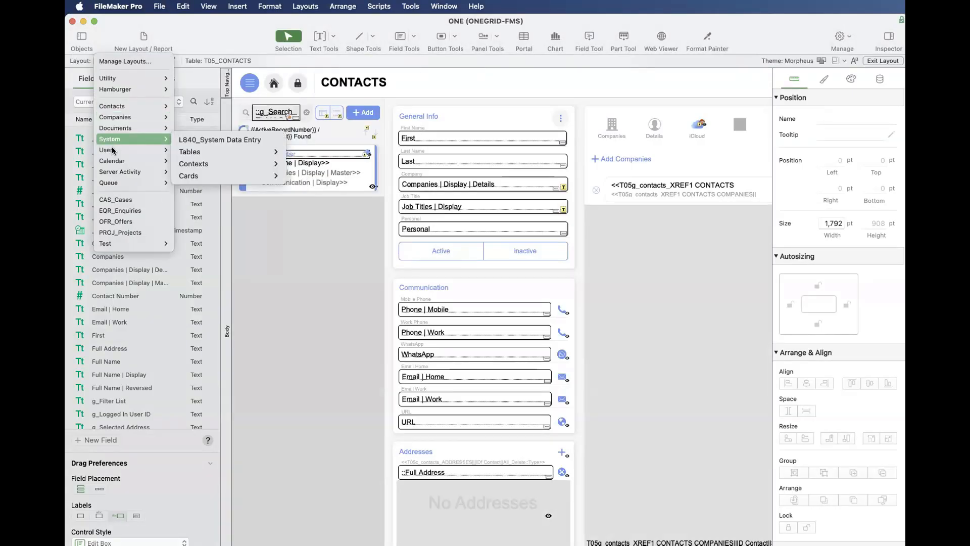
click(373, 250)
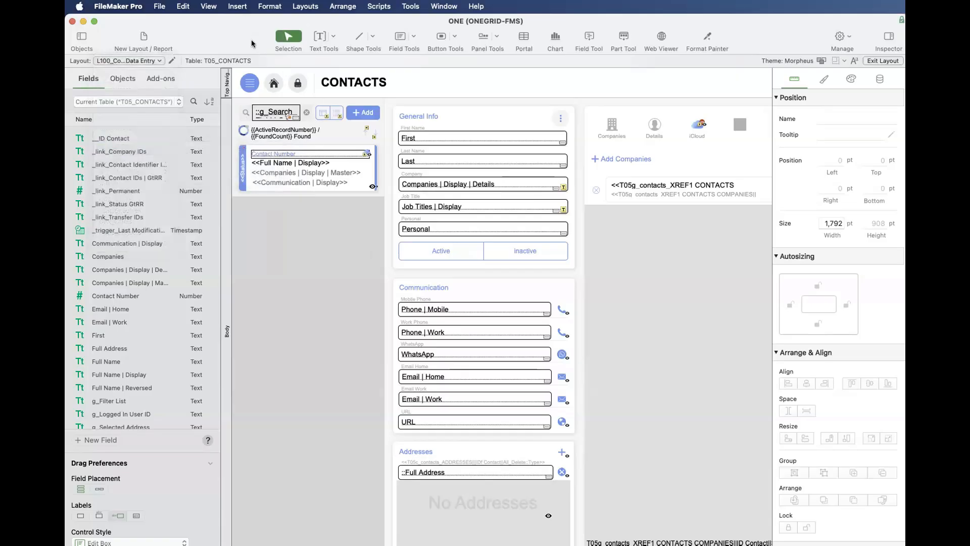
- Shift the ONE window slightly, view where L100_Contacts Data Entry sits in the layout manager, and close the manager
mouse_move(252, 21)
mouse_down()
mouse_move(250, 33)
mouse_move(243, 24)
mouse_up()
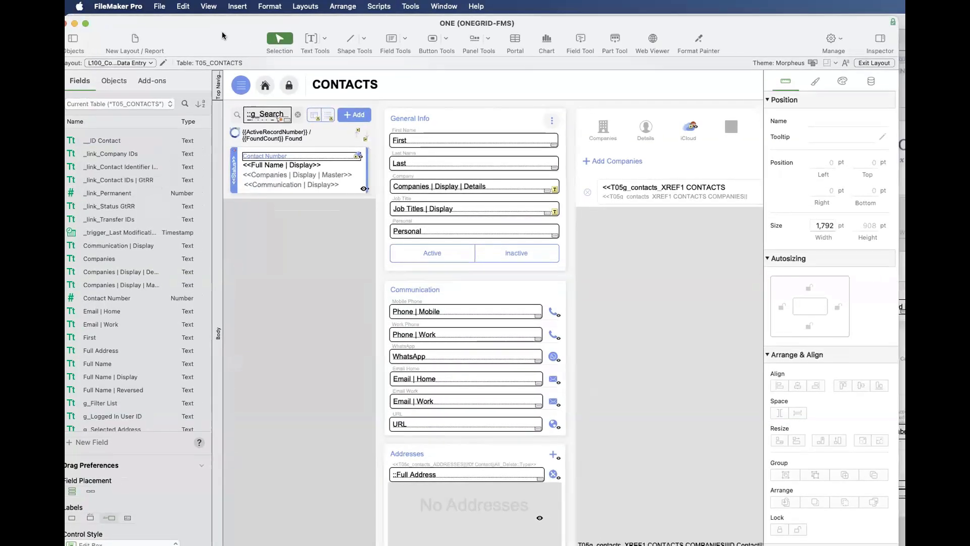
click(160, 6)
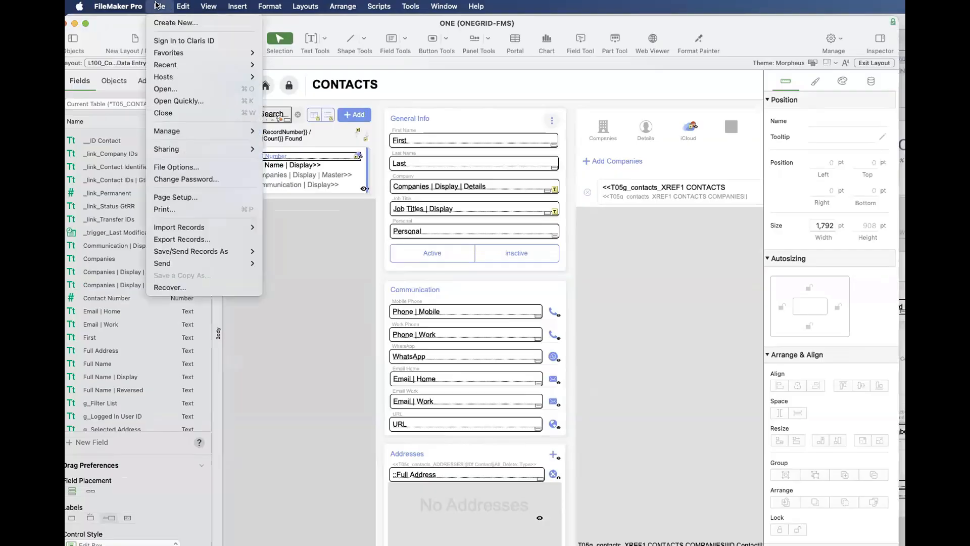
mouse_move(174, 133)
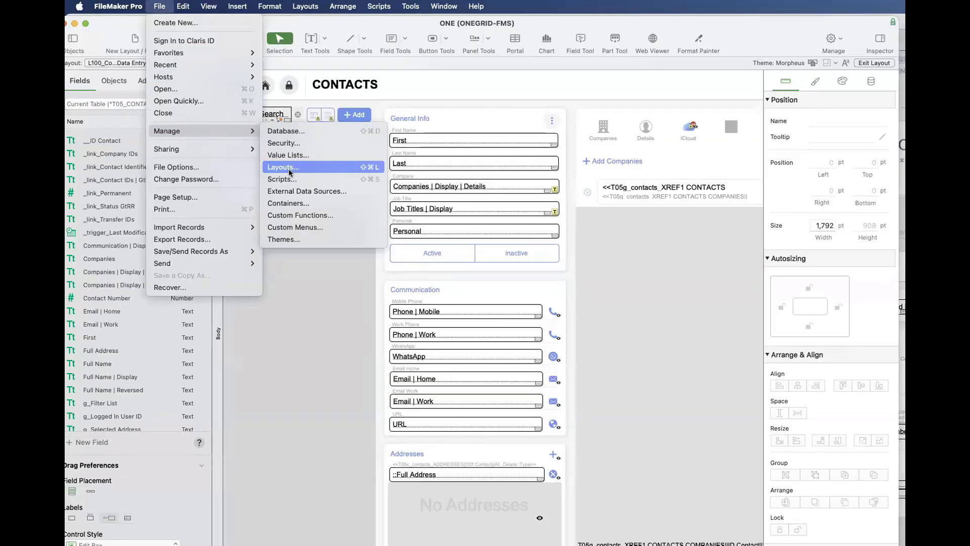
click(290, 169)
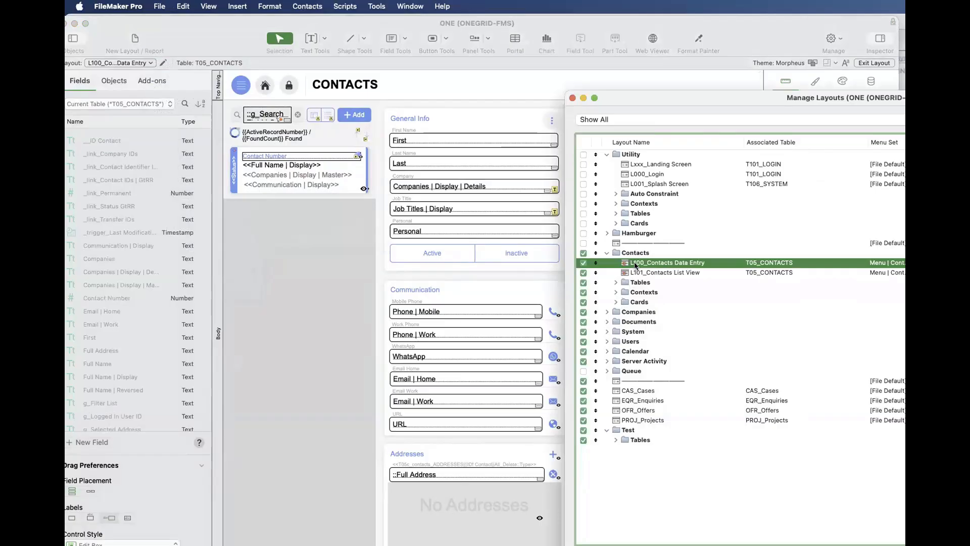
click(571, 99)
- Switch to the L110_Companies Data Entry layout in the Companies folder
click(141, 61)
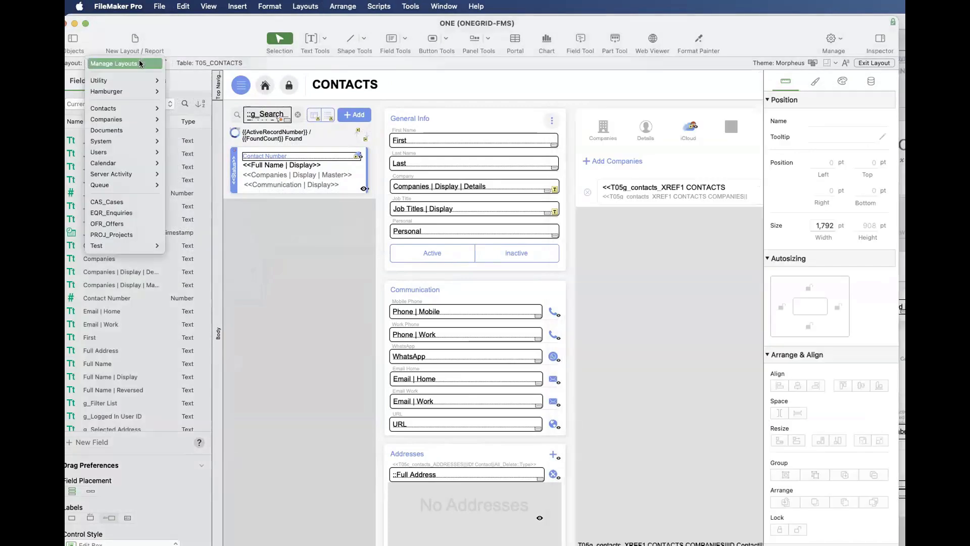
mouse_move(135, 118)
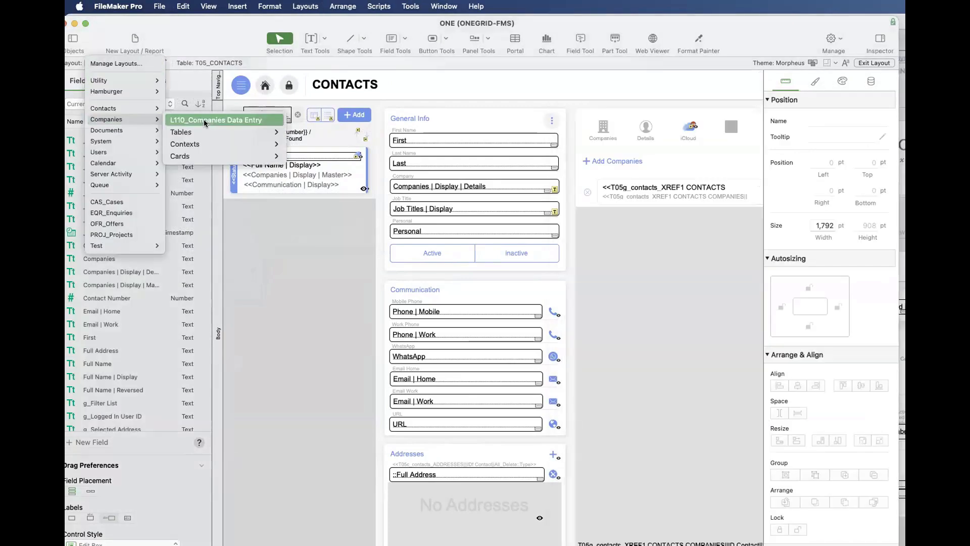
click(204, 119)
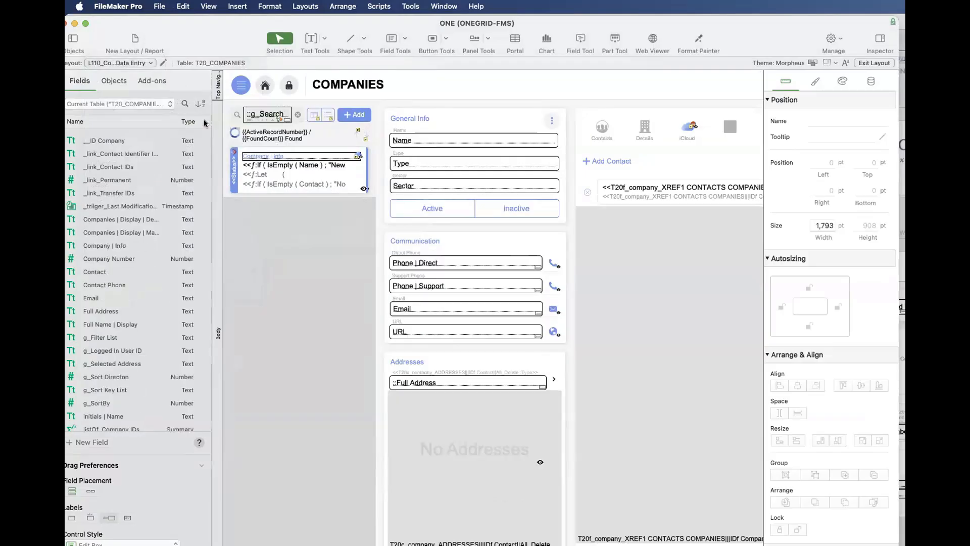
- Examine the Tables, Contexts and Cards subfolders of Companies in the layout manager of ONE, and close it
click(159, 6)
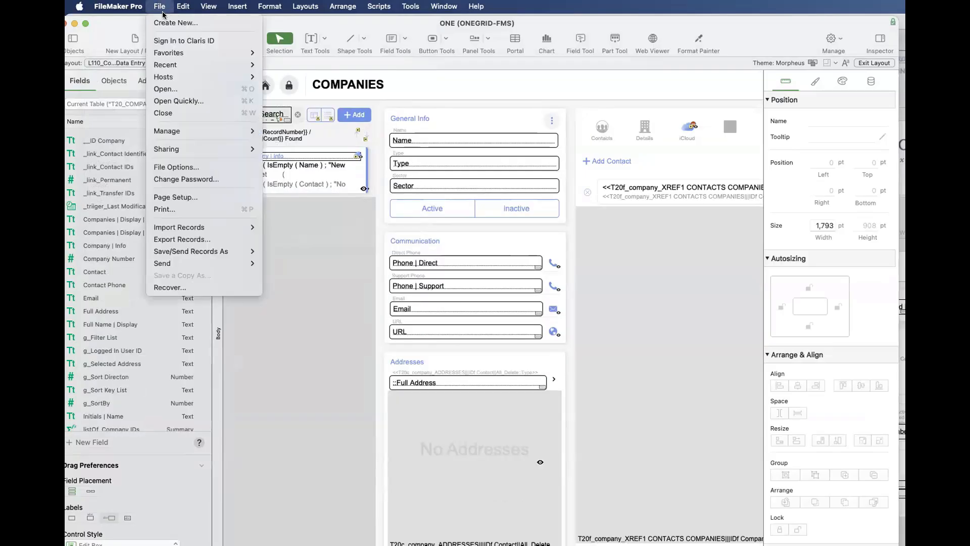
mouse_move(172, 131)
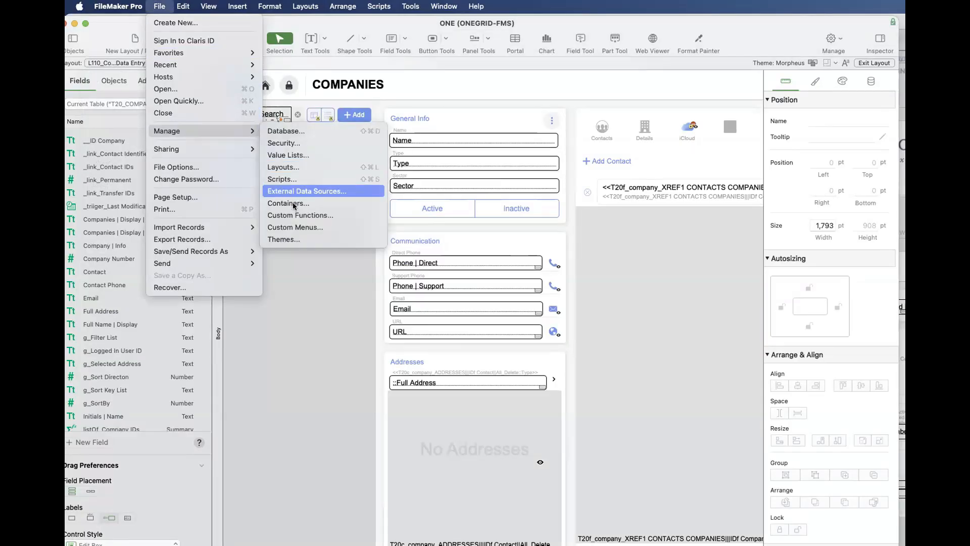
click(287, 170)
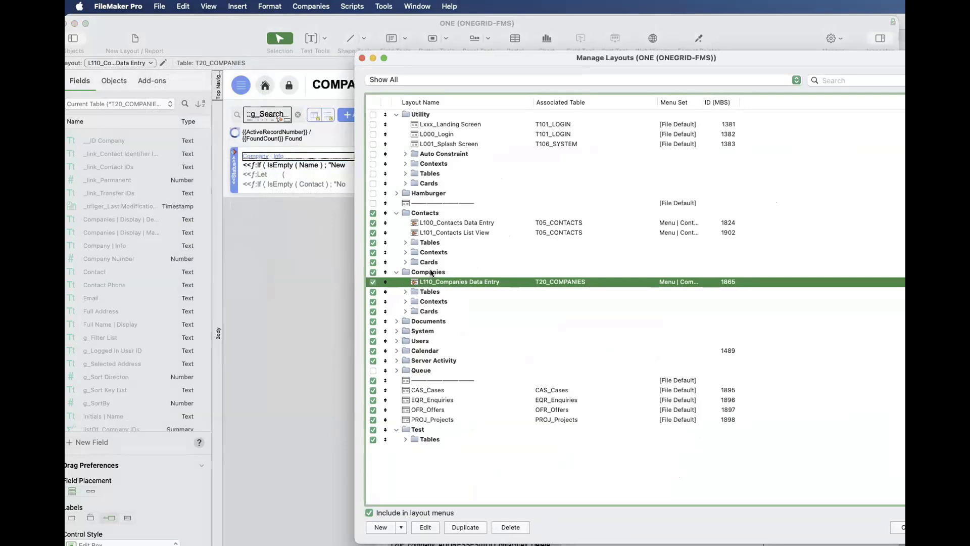
click(431, 273)
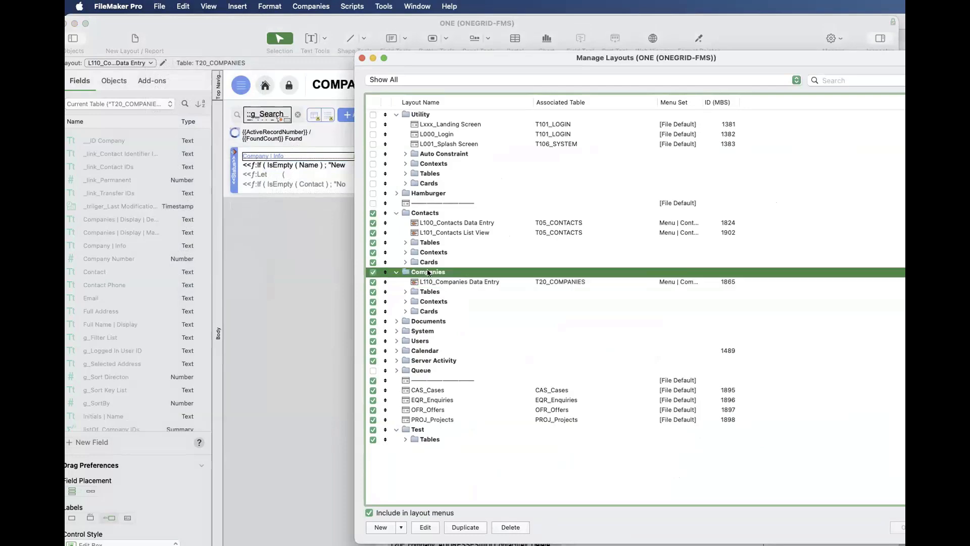
click(404, 291)
click(405, 331)
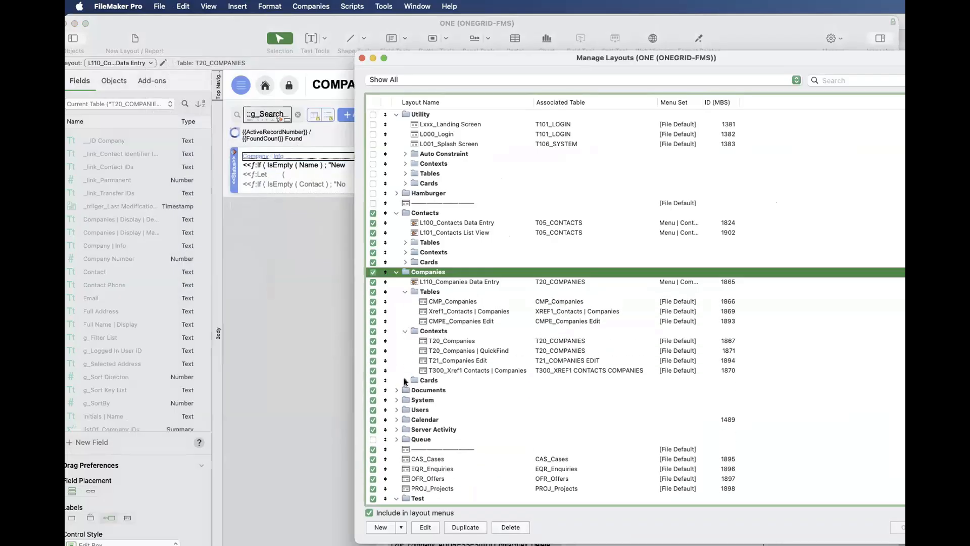
click(405, 380)
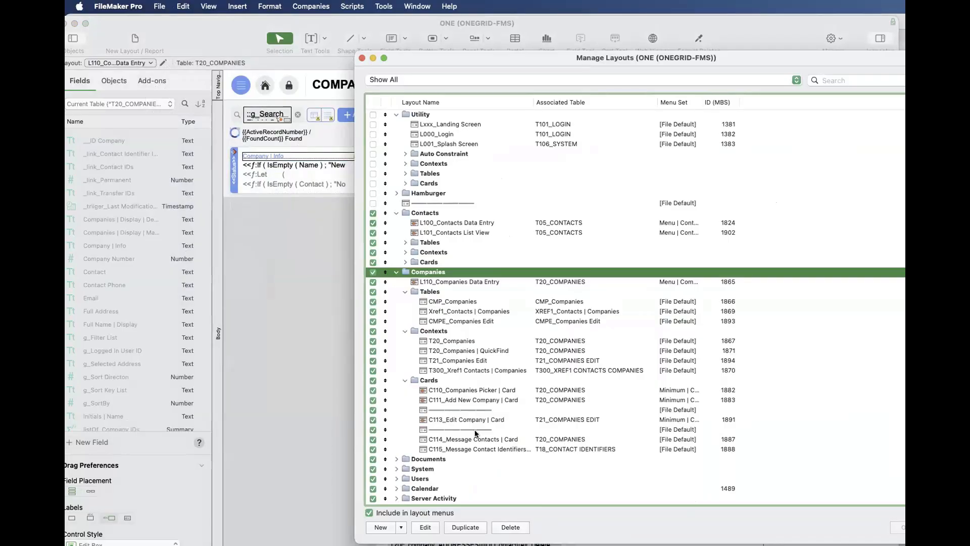
click(362, 58)
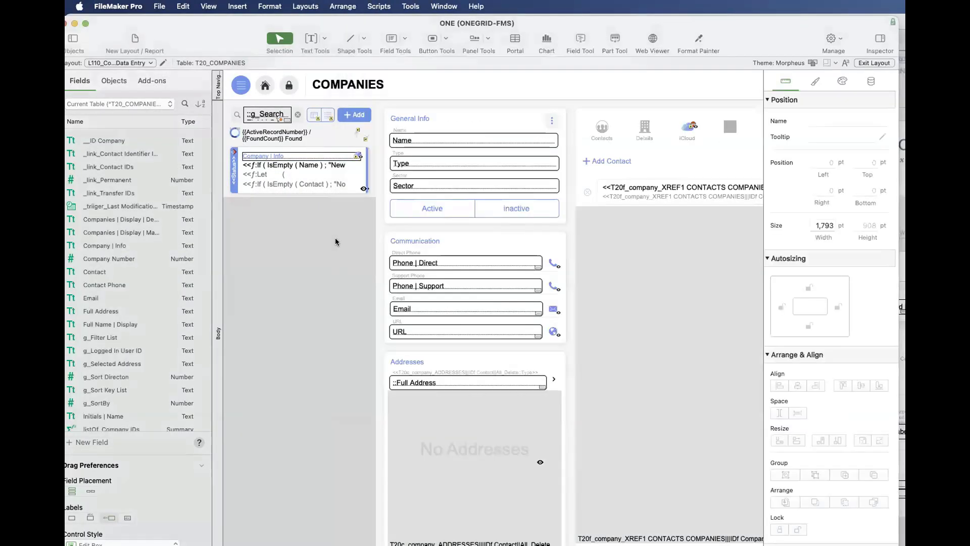
- Reopen the layout manager and briefly view the T21_Companies Edit context layout in its own window
click(336, 242)
key(super+shift+l)
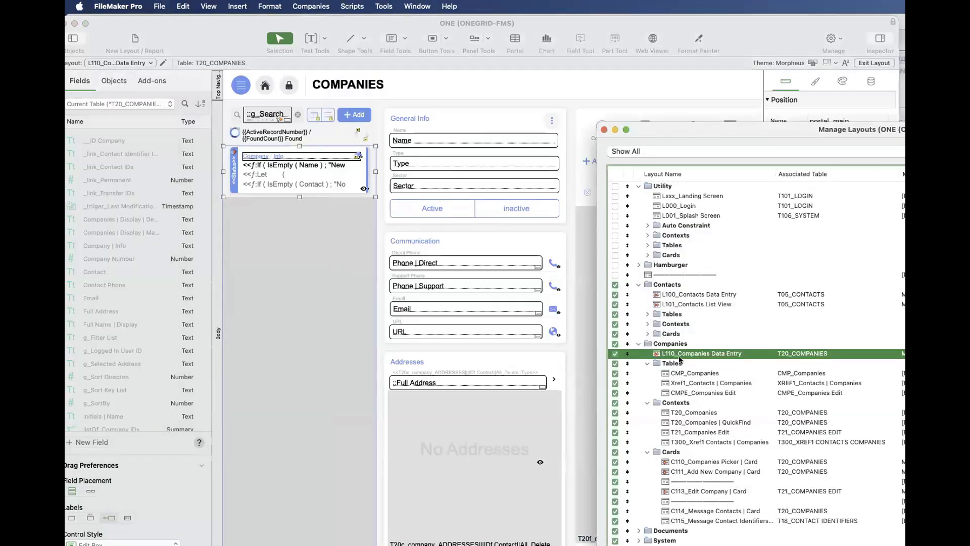
click(698, 413)
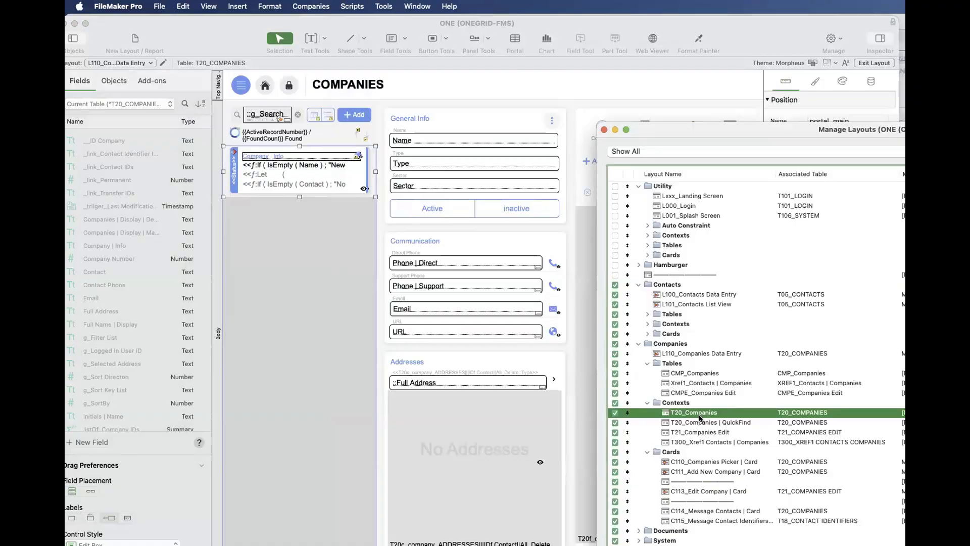
click(701, 423)
click(704, 433)
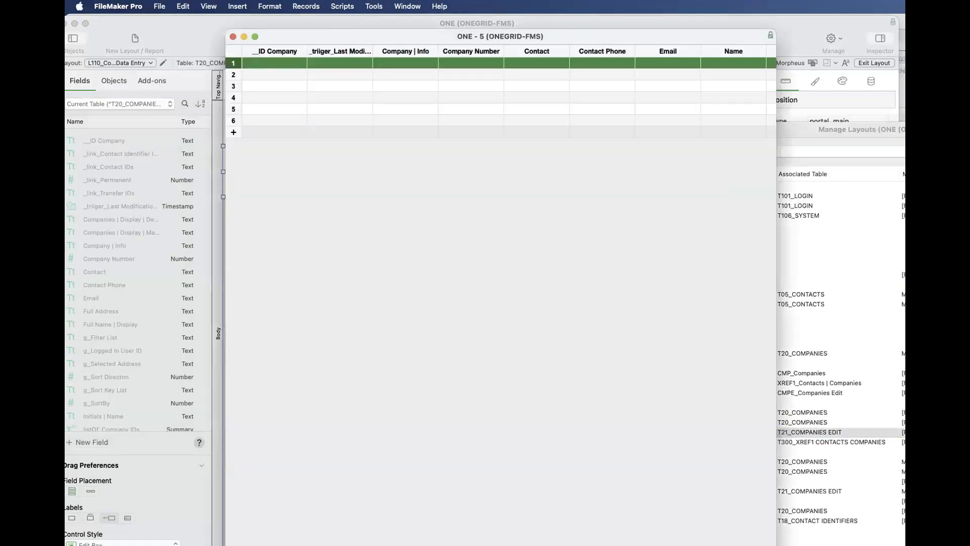
key(super+w)
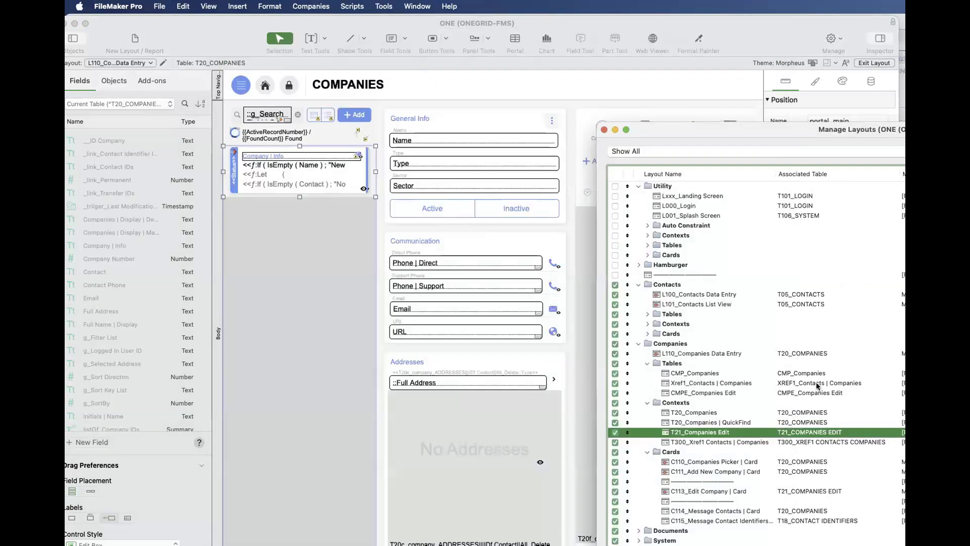
- Return to the main ONE window and switch to the L840_System Data Entry layout in the System folder
click(168, 96)
click(137, 59)
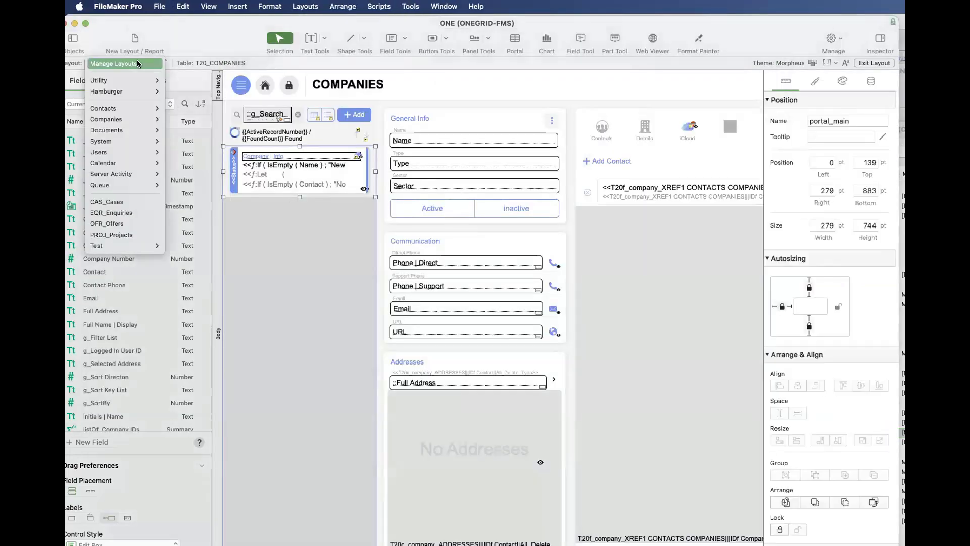
mouse_move(152, 141)
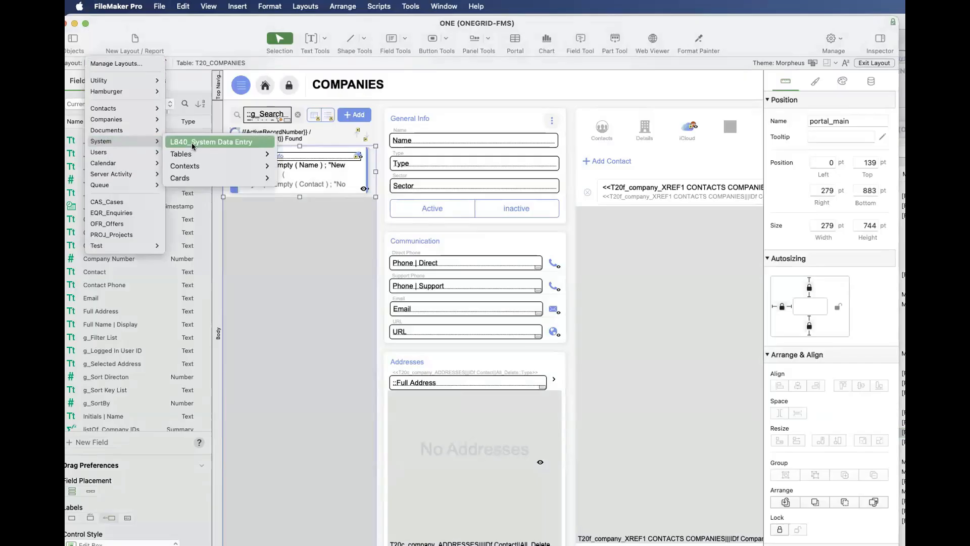
click(192, 143)
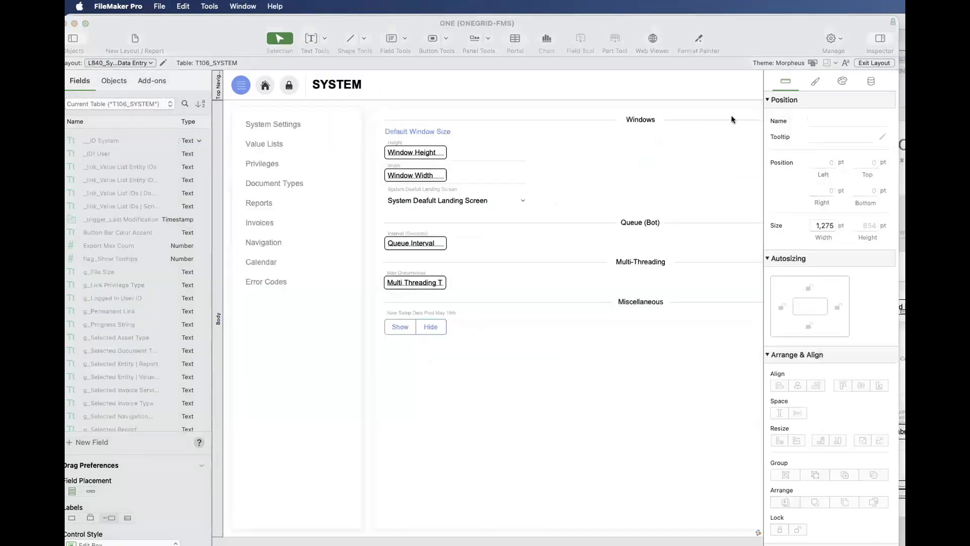
- Look through the folders from Utility to Test in the layout manager of ONE, and close it
click(651, 118)
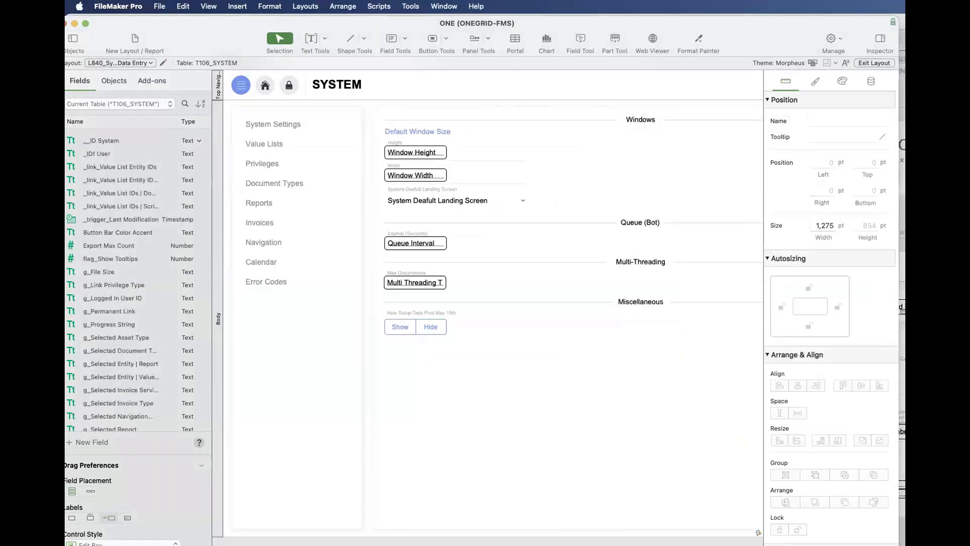
key(super+shift+l)
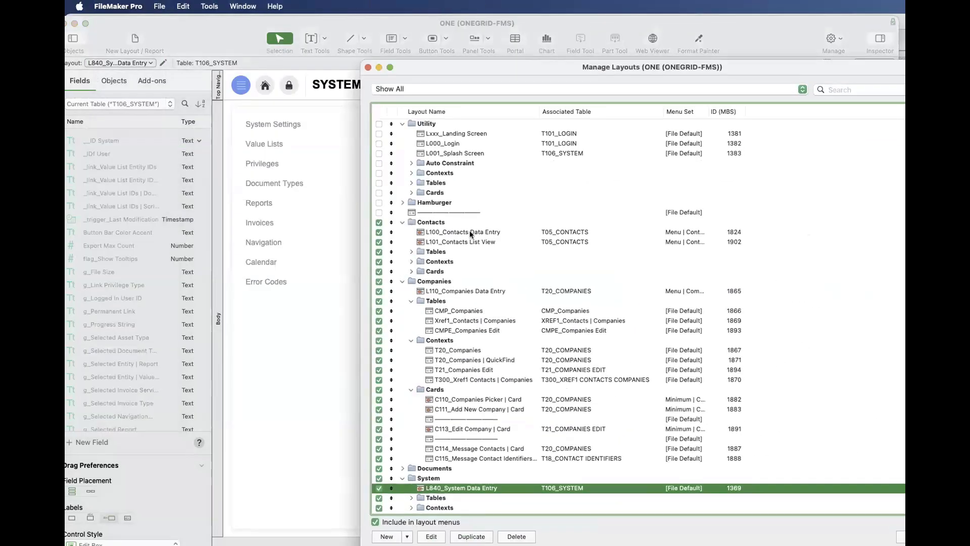
scroll(468, 230, down, 5)
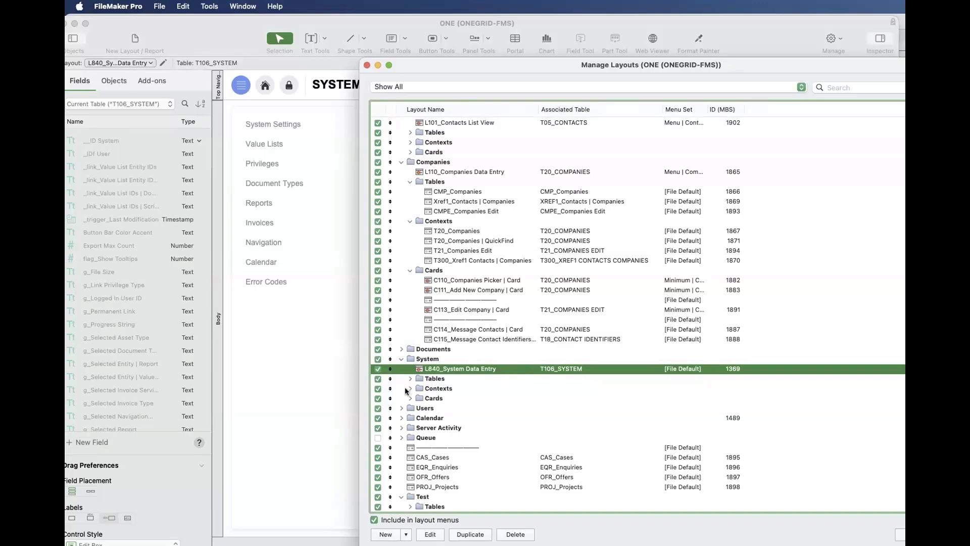
scroll(466, 139, up, 5)
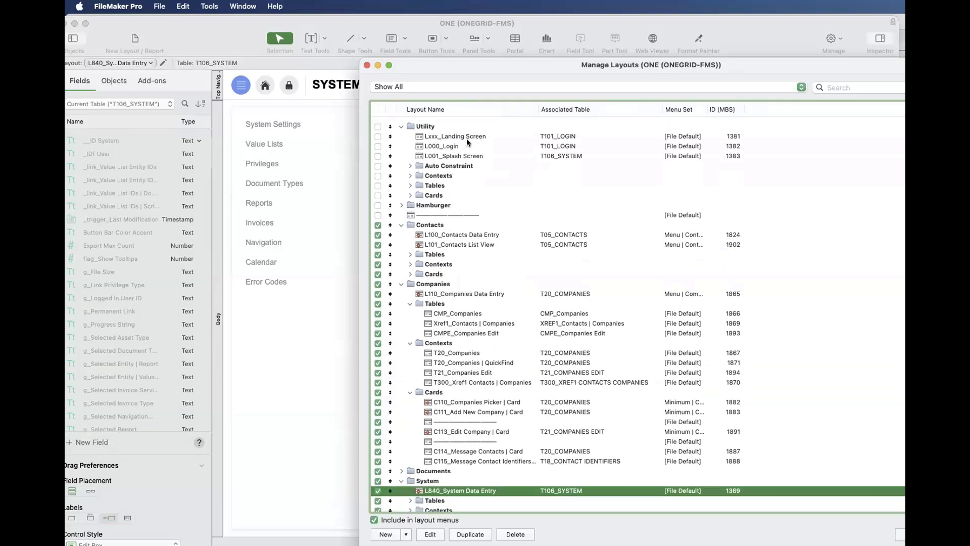
click(467, 141)
scroll(435, 495, down, 5)
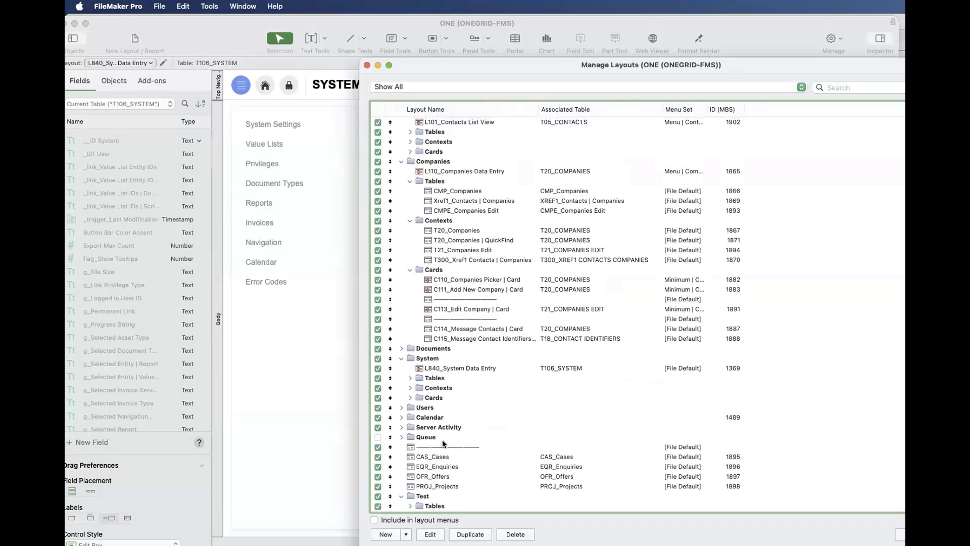
scroll(442, 443, up, 5)
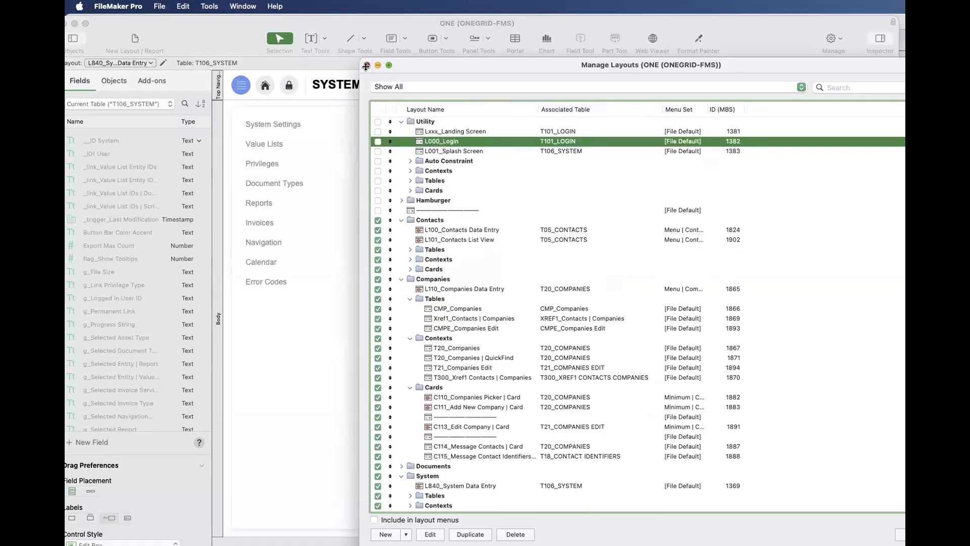
click(367, 65)
- Bring the RCDB (RAINBOLT-FMS) window forward, move it out of the way, and open its layout manager
click(443, 6)
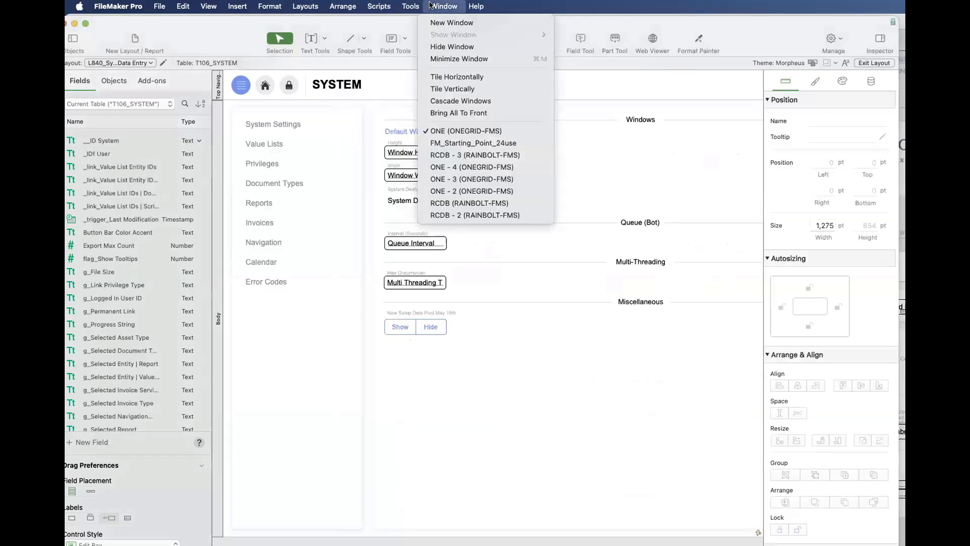
click(446, 203)
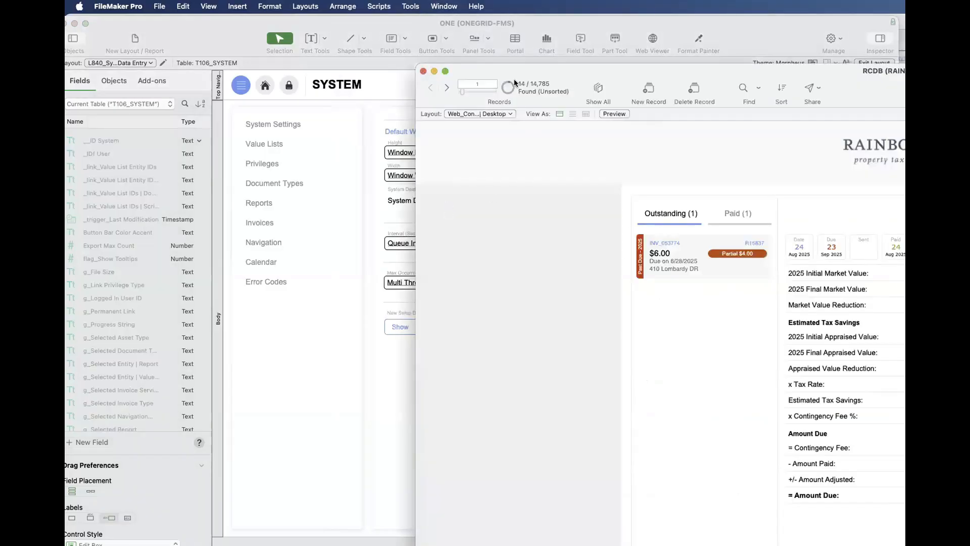
drag(511, 69, 902, 403)
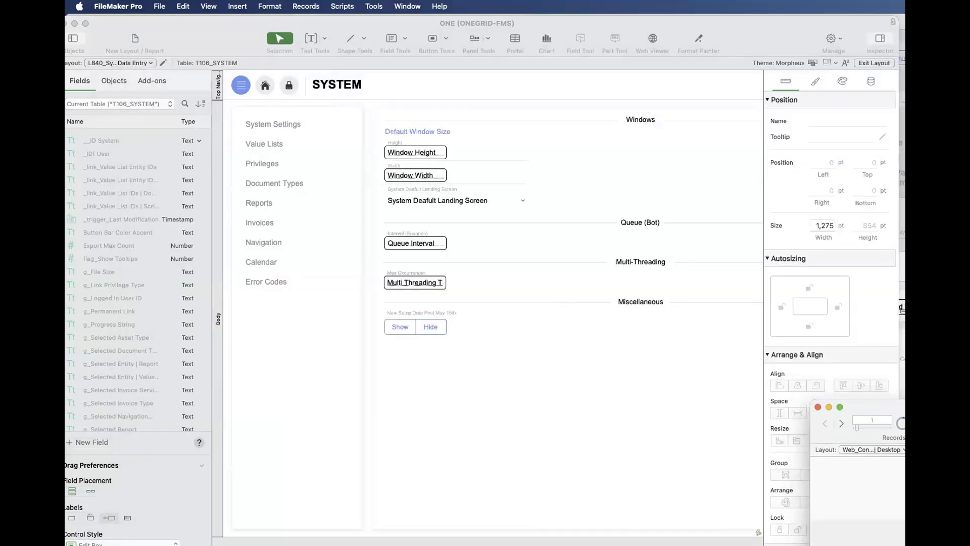
key(shift+super+l)
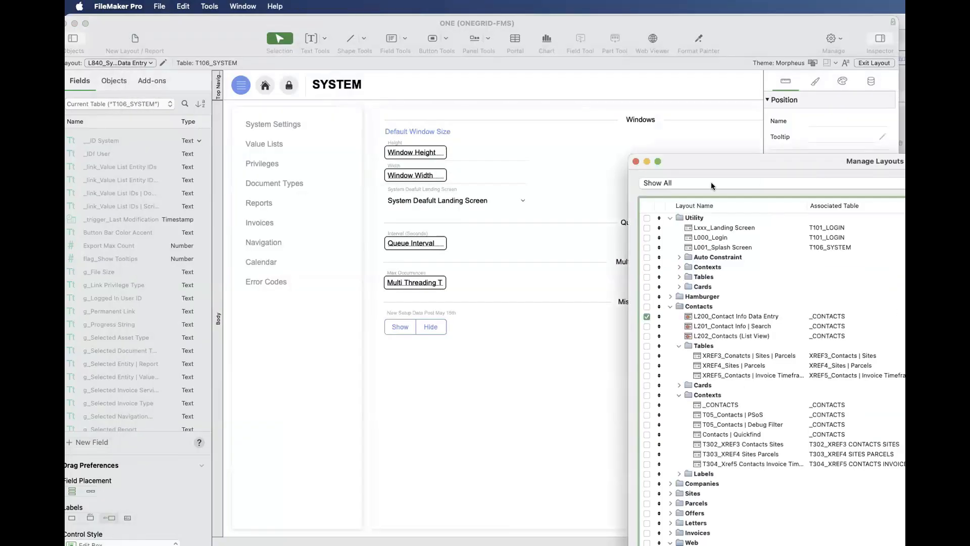
- Narrow and reposition the RCDB layout manager window so its layout names, associated tables and menu sets fit on screen
drag(699, 161, 322, 22)
key(ctrl+alt+Return)
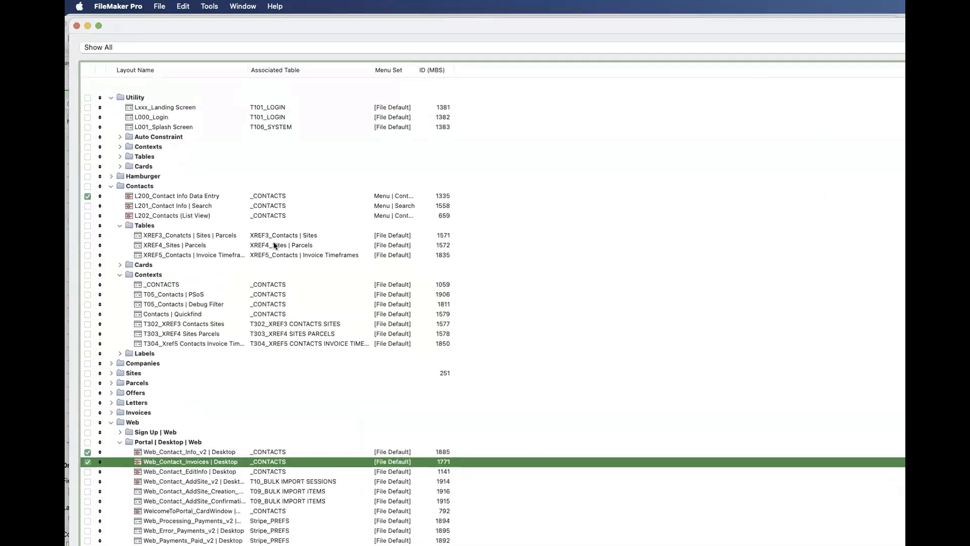
drag(195, 25, 131, 30)
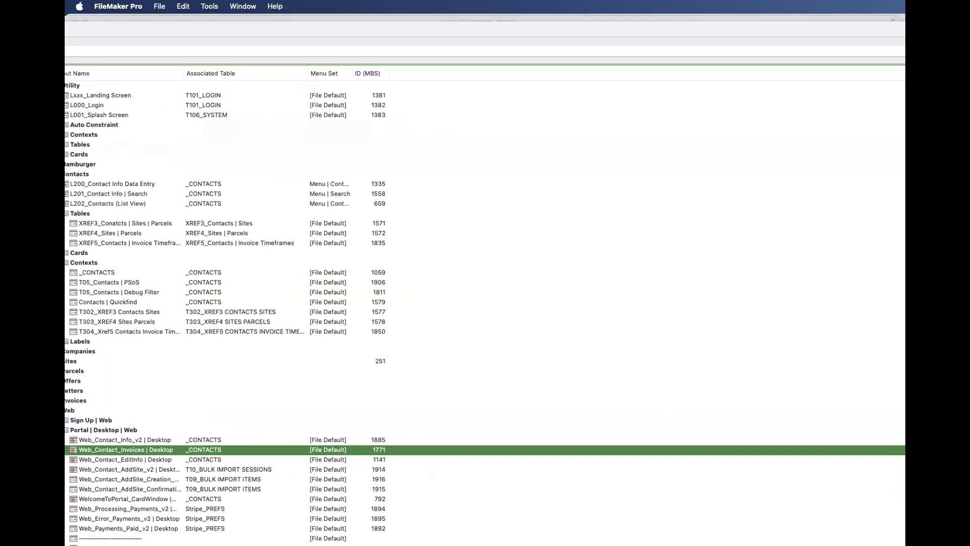
drag(904, 207, 396, 303)
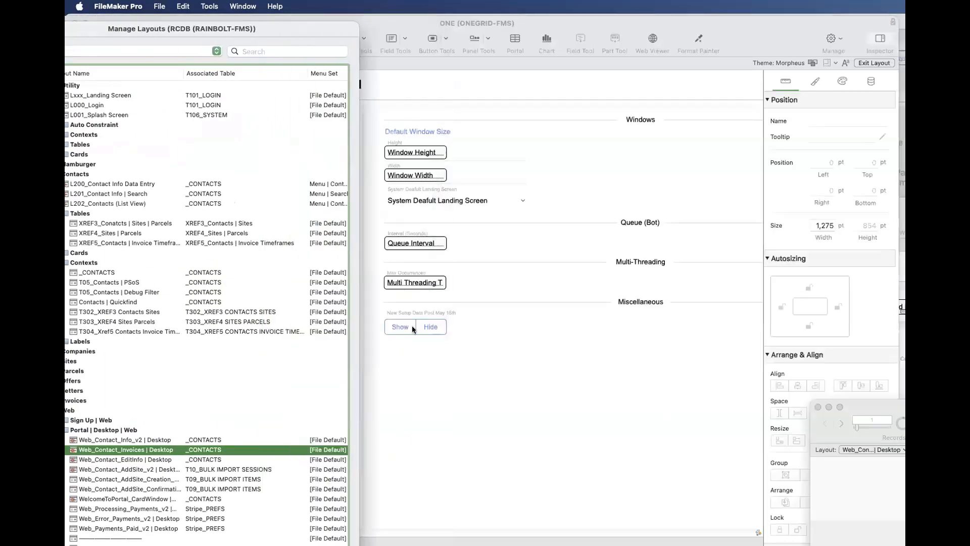
drag(260, 31, 404, 22)
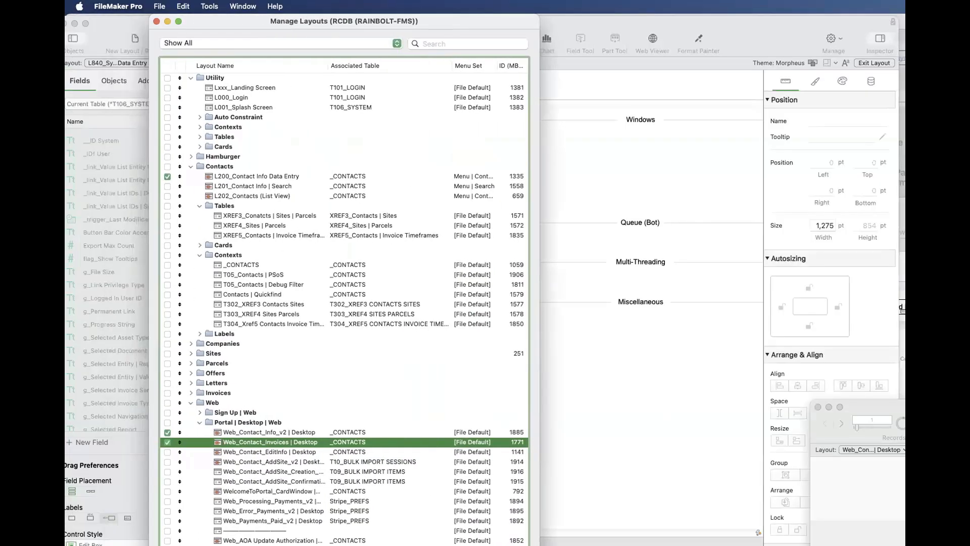
- Shorten and widen the RCDB layout manager window, and collapse the expanded Contacts, Web, System and Utility folders
drag(539, 545, 641, 494)
scroll(443, 132, up, 3)
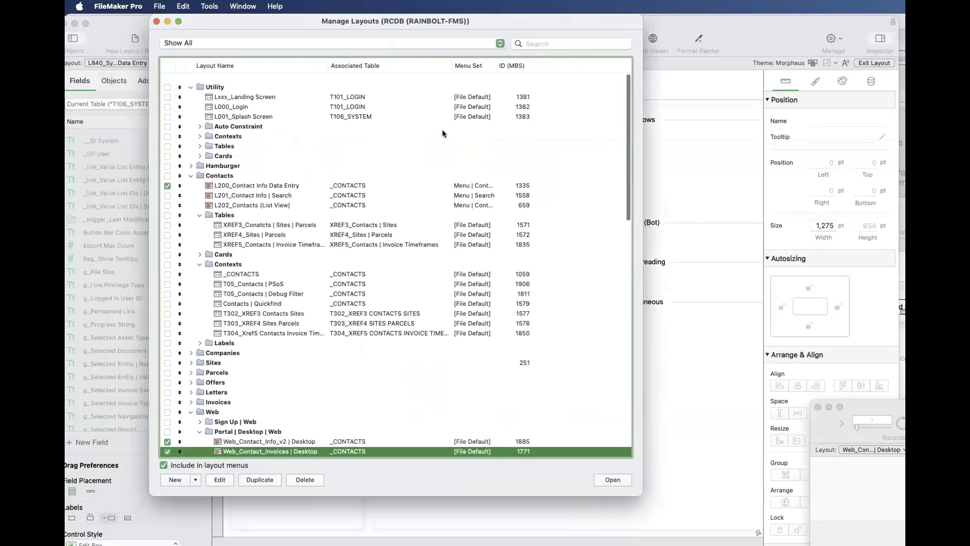
click(190, 167)
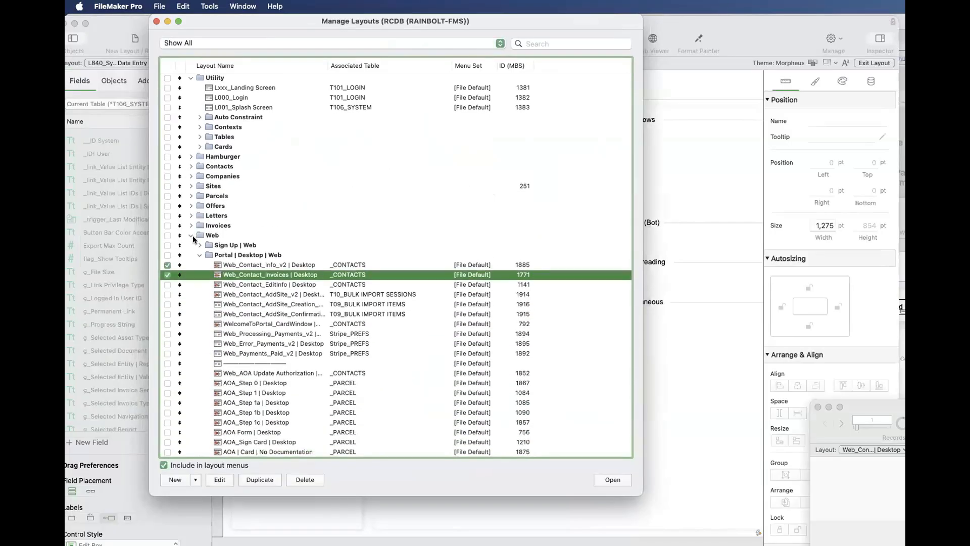
click(191, 236)
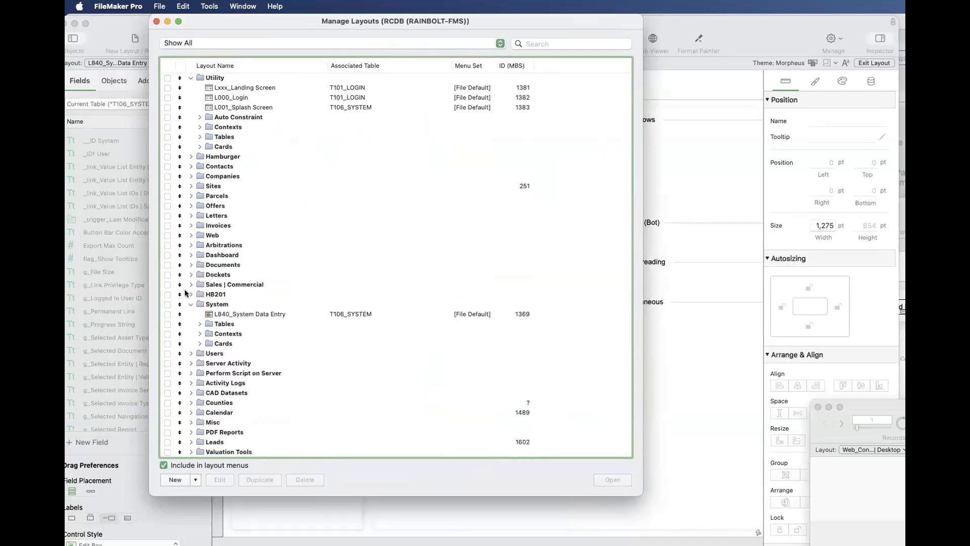
click(190, 304)
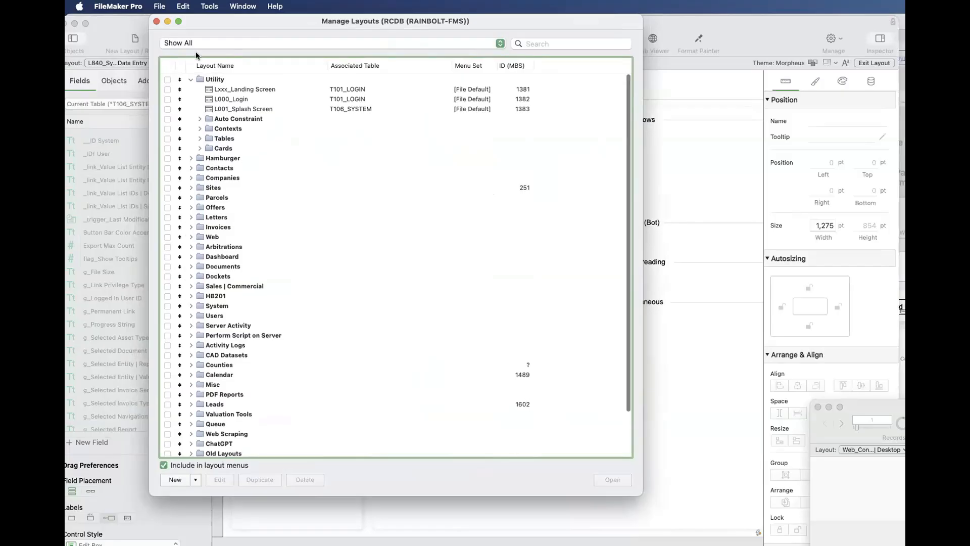
scroll(201, 115, up, 2)
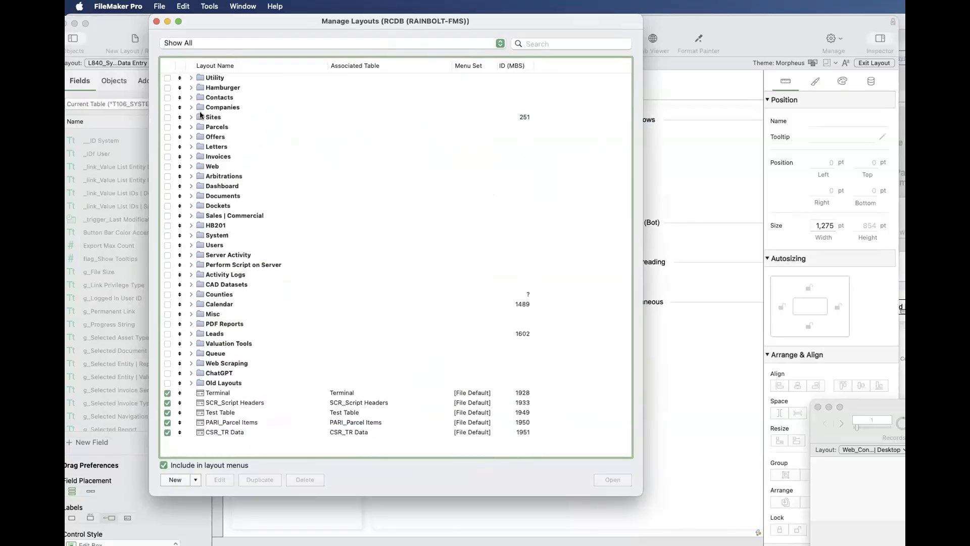
- Look through the subfolders of the Old Layouts folder, and collapse it
click(191, 384)
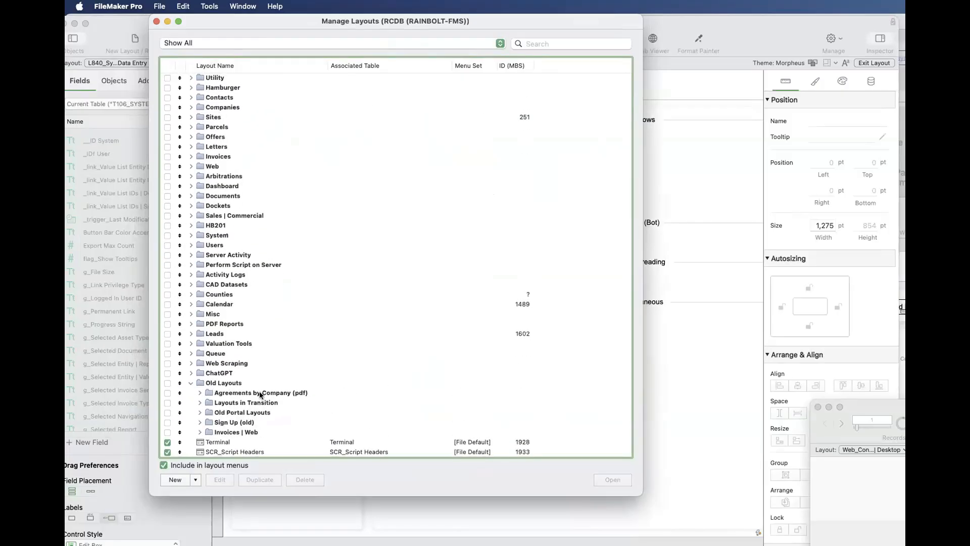
scroll(197, 373, down, 2)
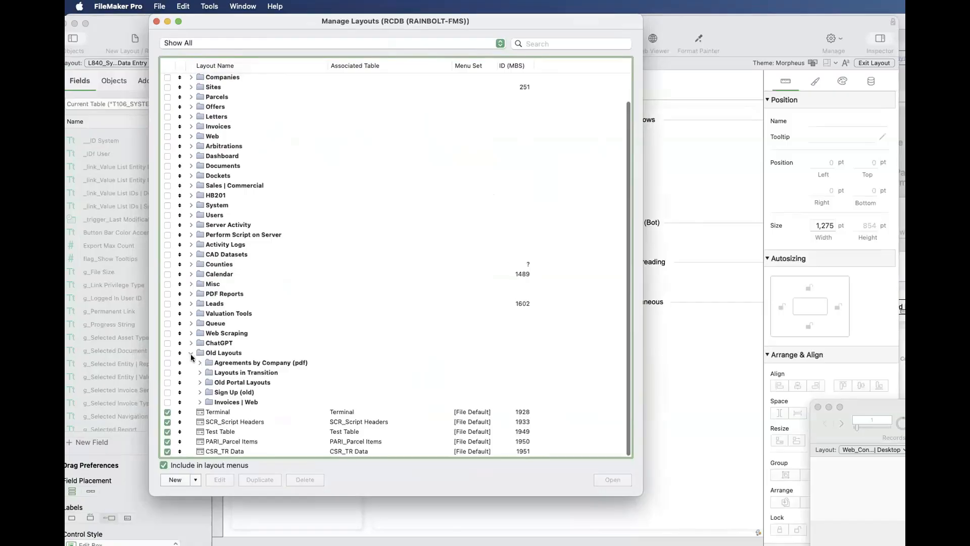
click(192, 357)
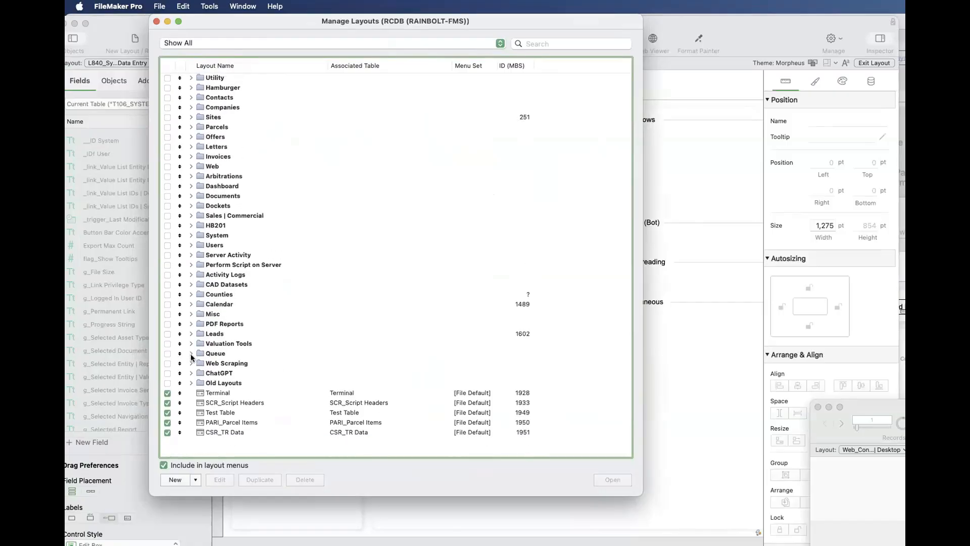
- Expand the Parcels folder and select its numbered layouts from L100_Parcel View through L105_Bulk Import Sessions
click(192, 128)
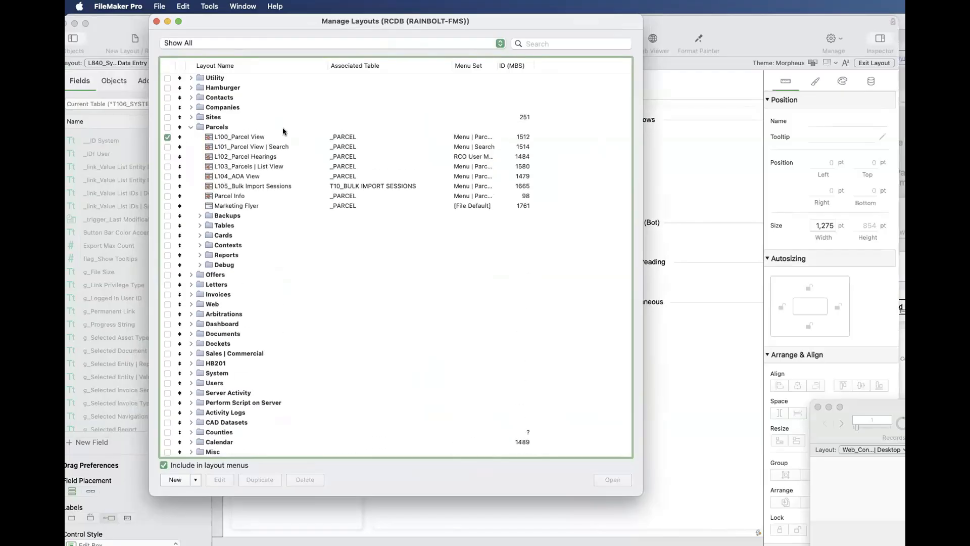
click(235, 137)
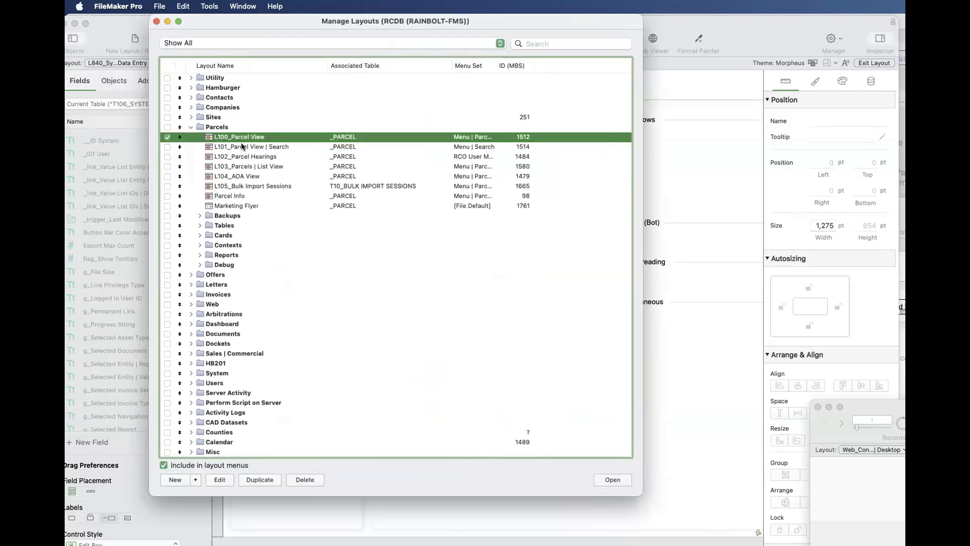
drag(242, 146, 240, 187)
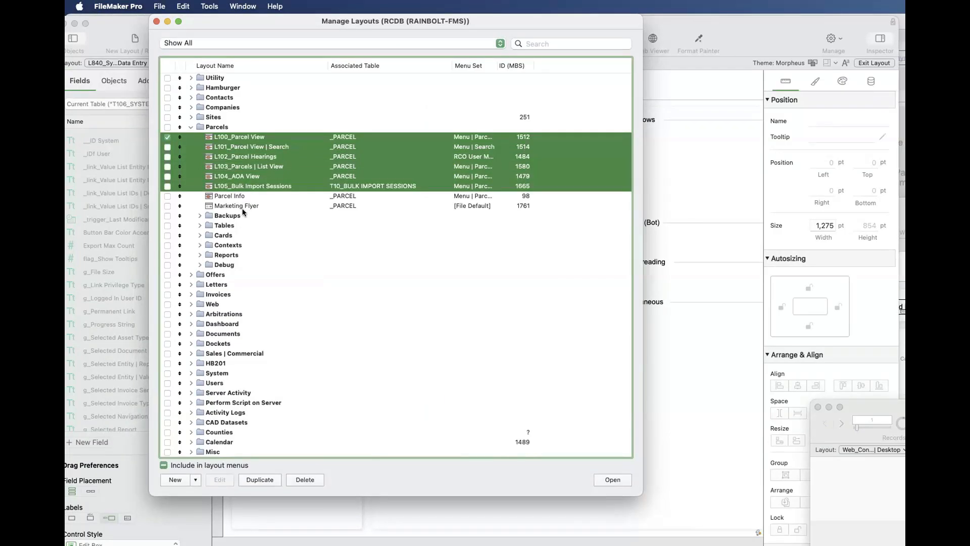
- Inspect the Backups, Tables and Contexts subfolders of Parcels, leaving only Backups expanded with C115_Survey | Card selected
click(198, 216)
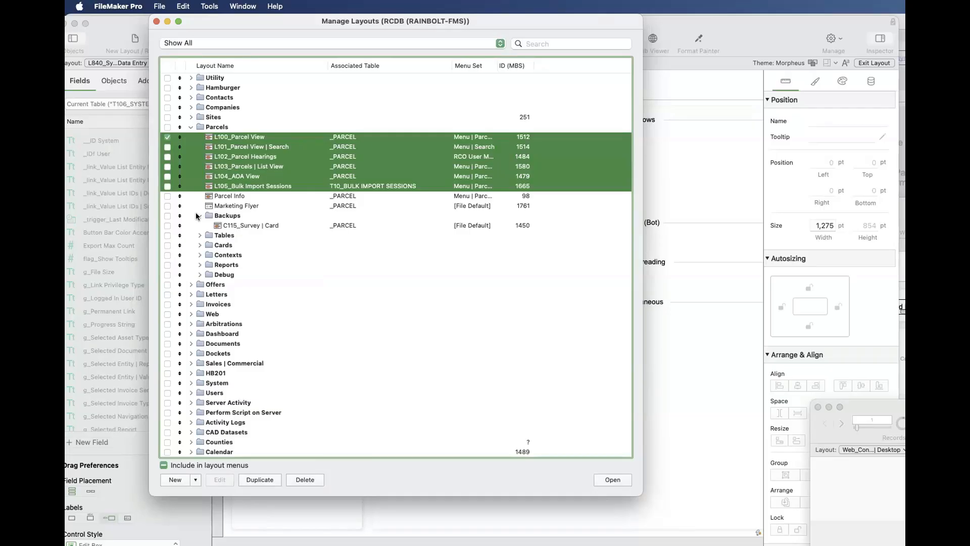
click(242, 224)
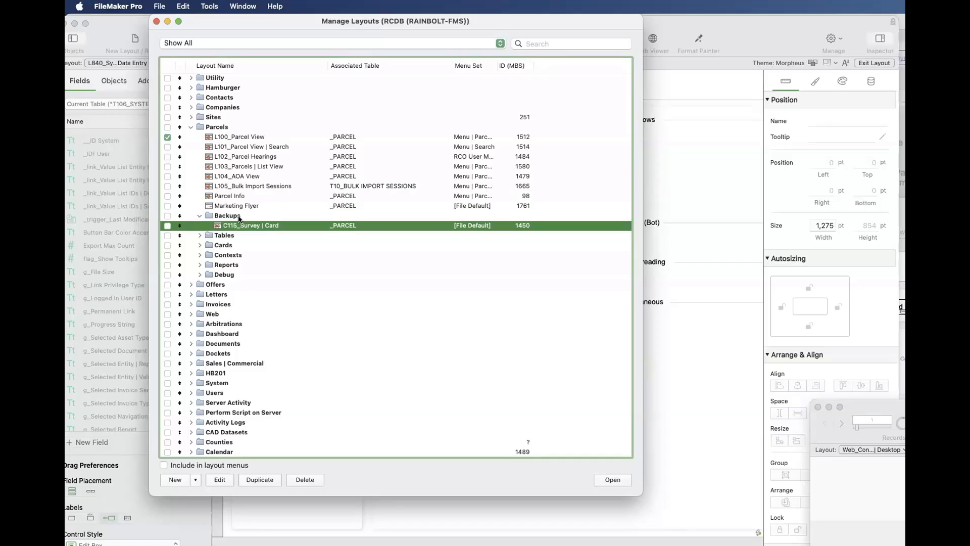
click(199, 235)
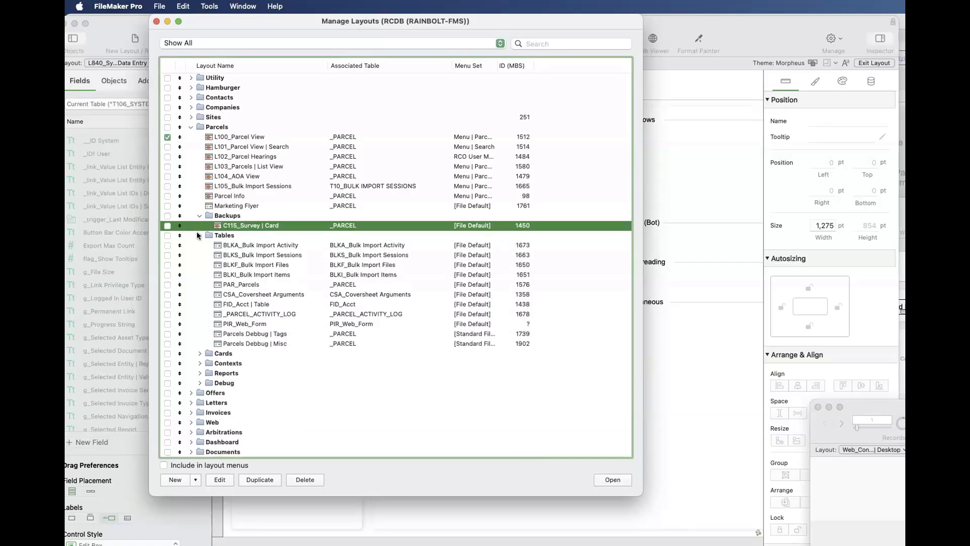
click(198, 235)
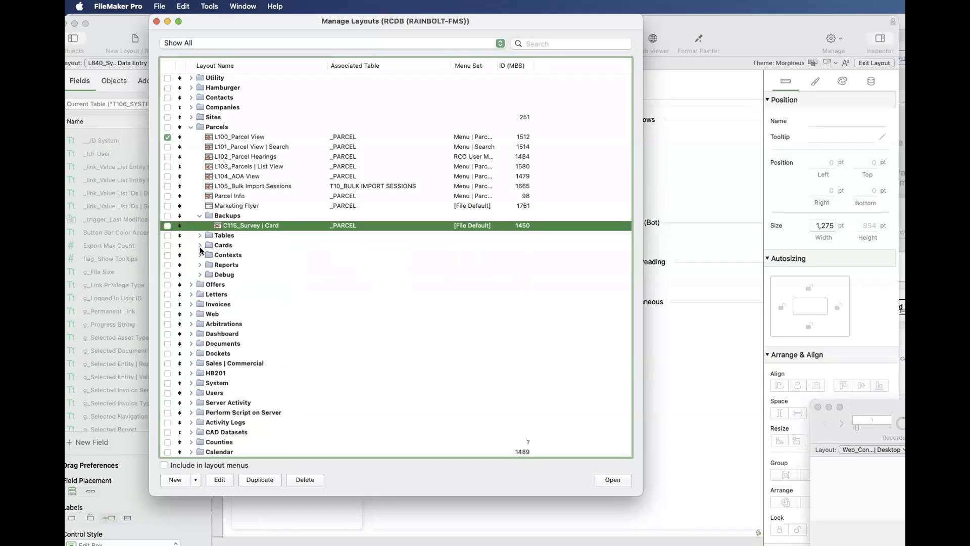
click(200, 256)
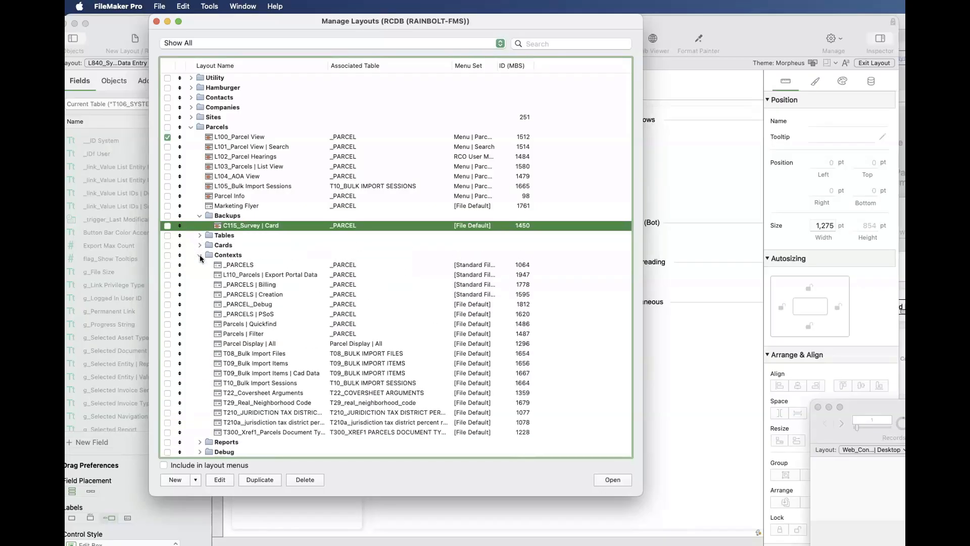
click(199, 256)
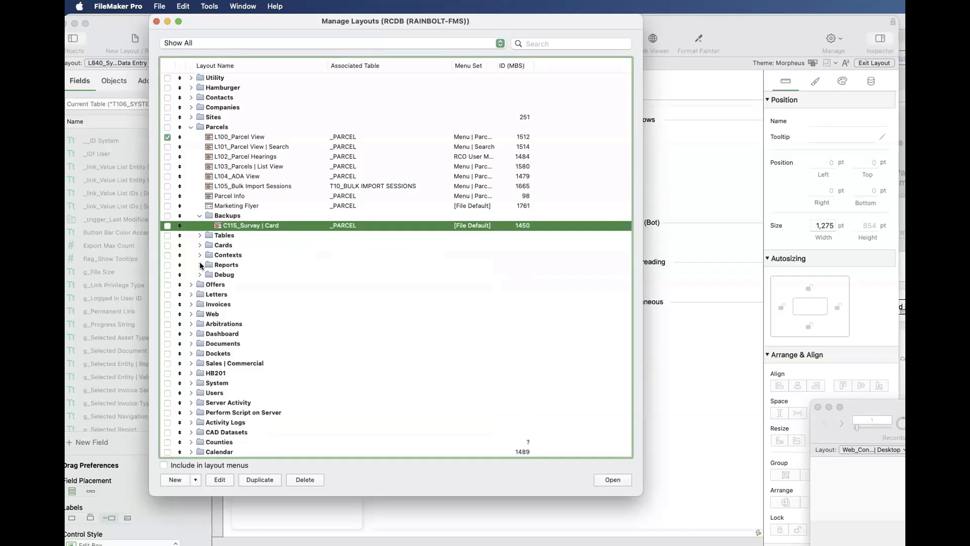
- Examine the R-prefixed layouts in the Reports subfolder of Parcels against the L-prefixed ones such as L104_AOA View, and collapse Reports
click(200, 265)
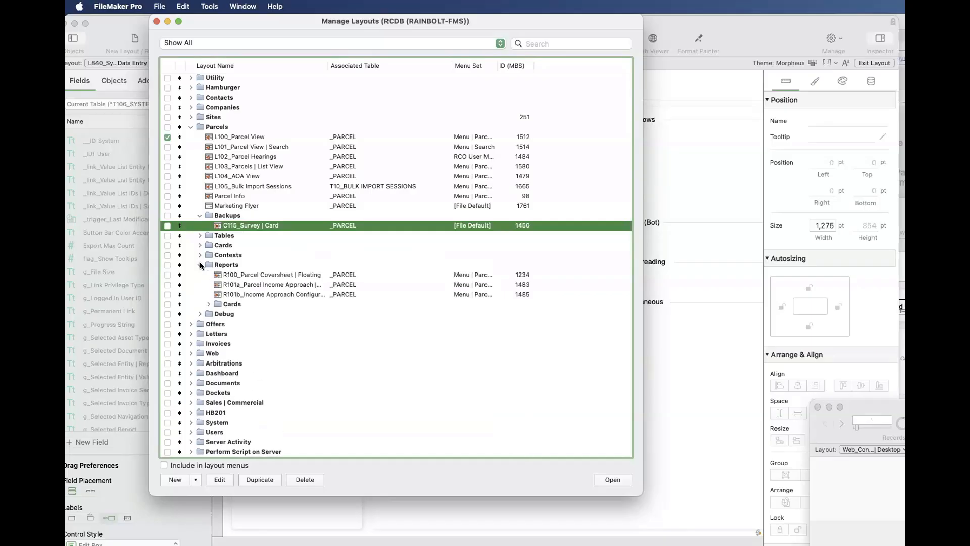
click(200, 265)
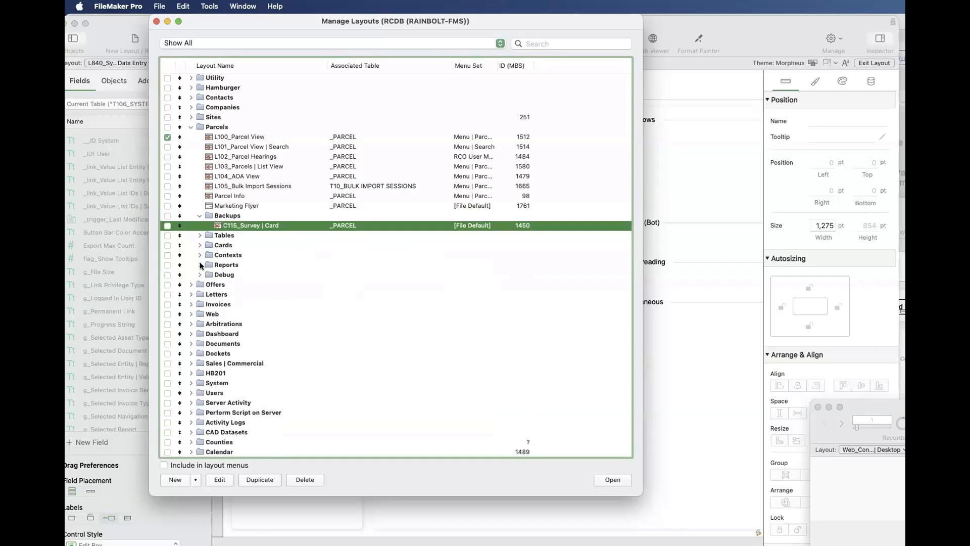
click(200, 265)
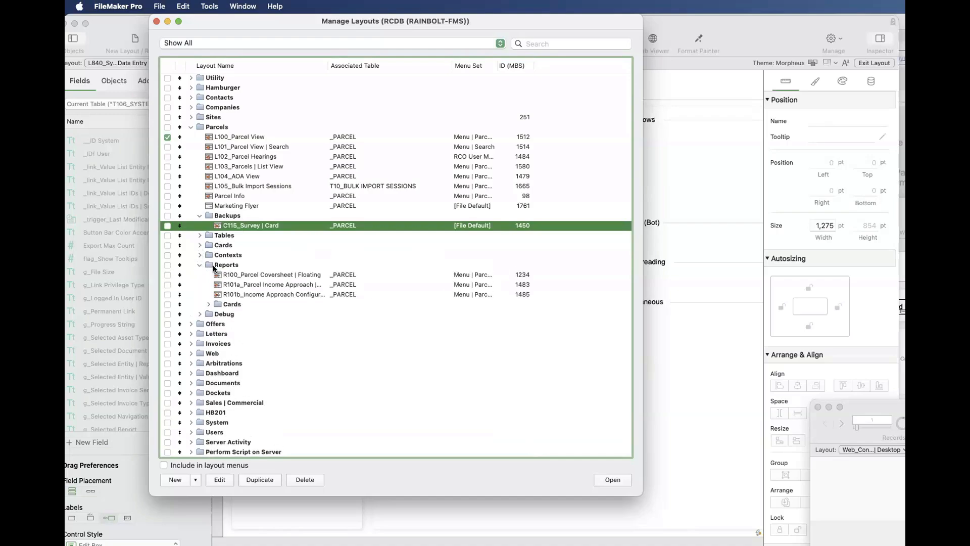
click(241, 274)
click(241, 293)
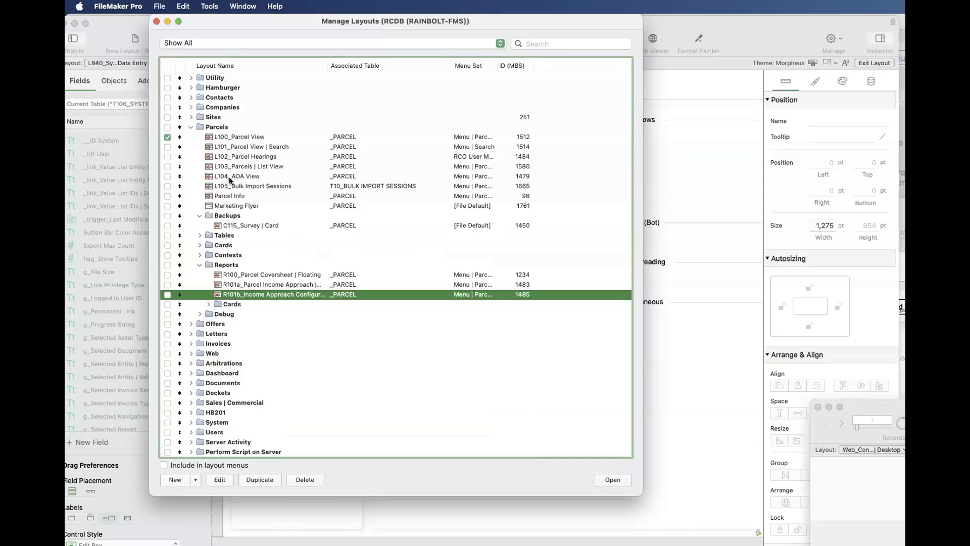
click(230, 178)
click(242, 273)
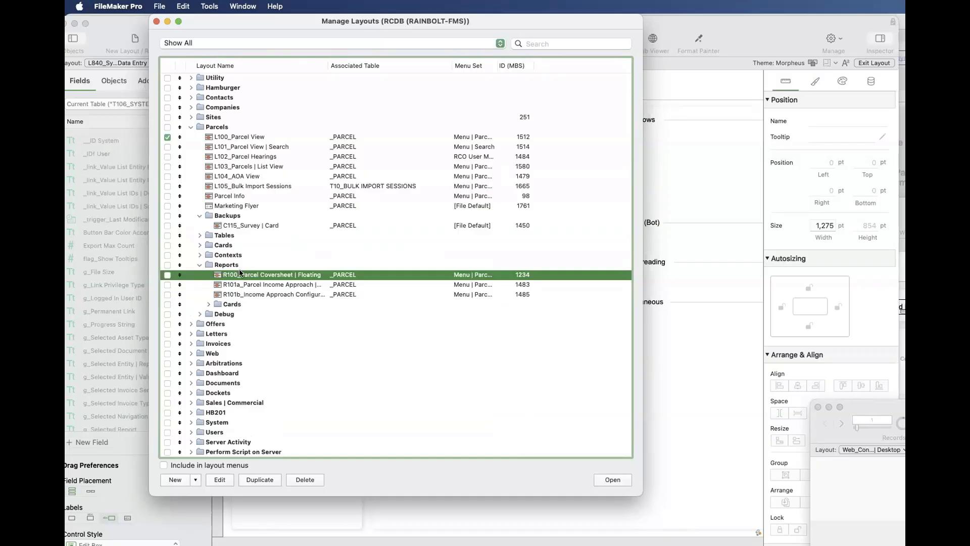
click(199, 265)
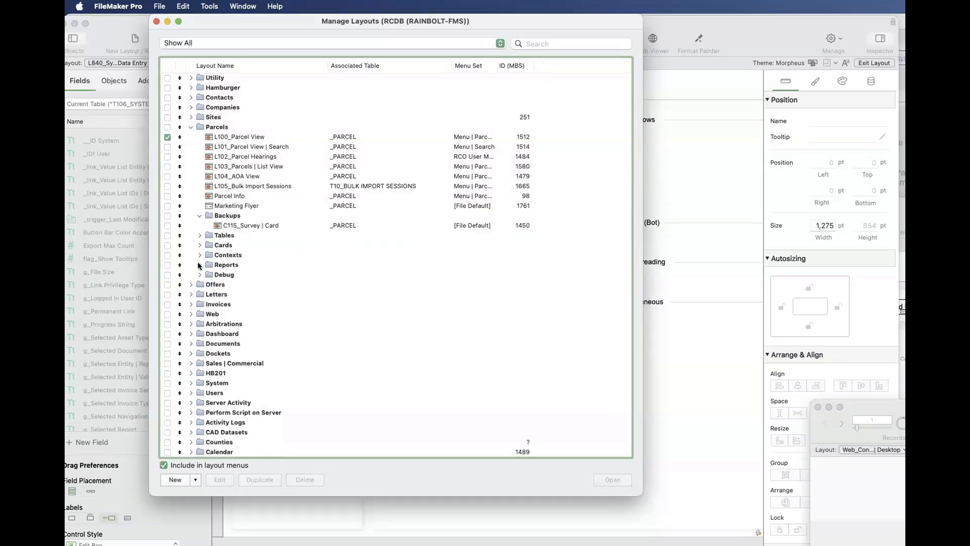
- Expand the Invoices folder and look through the P-prefixed layouts in its Printouts subfolder, and collapse Printouts
click(191, 304)
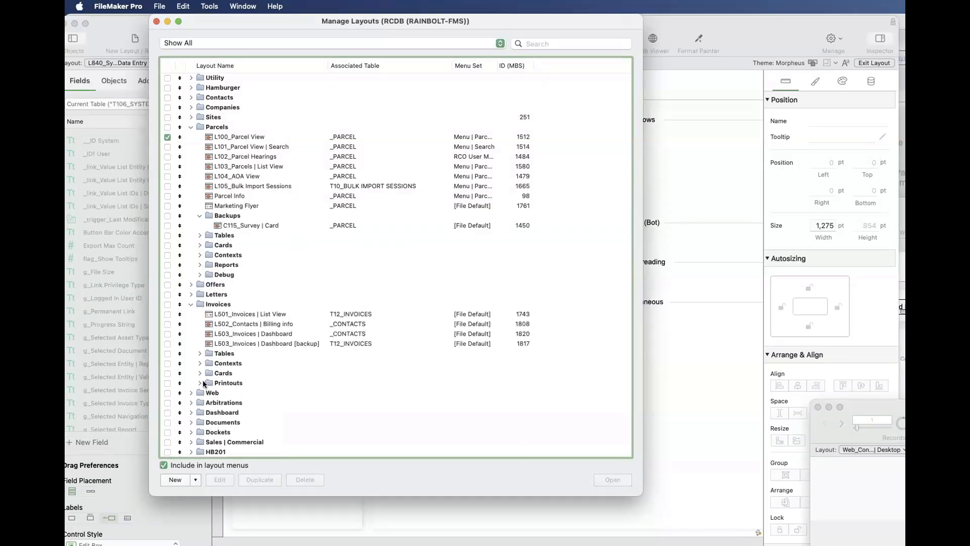
click(199, 382)
scroll(222, 384, down, 3)
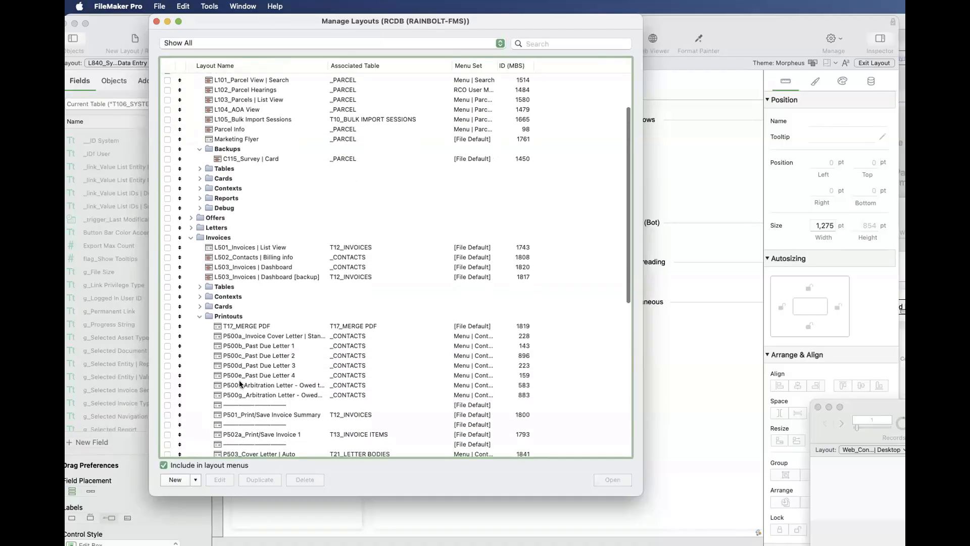
click(240, 384)
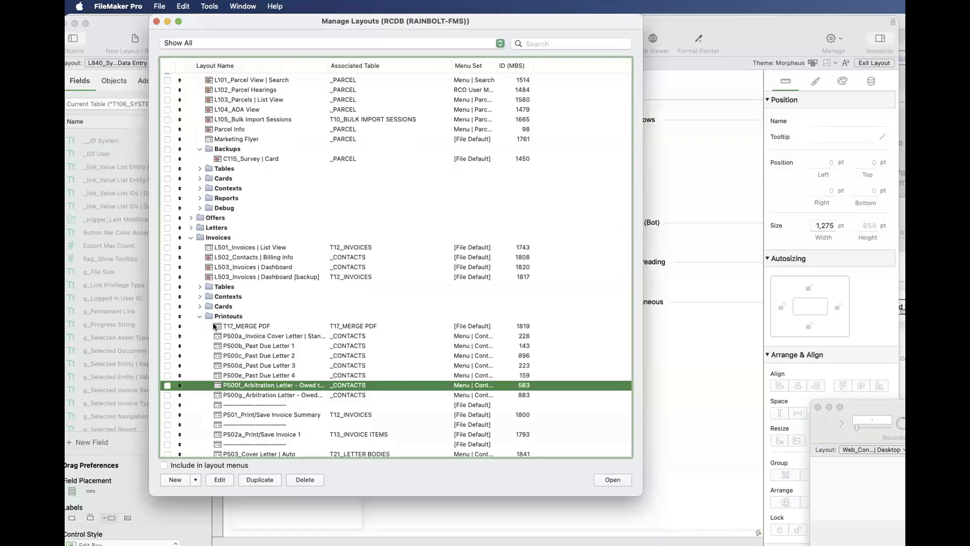
click(199, 316)
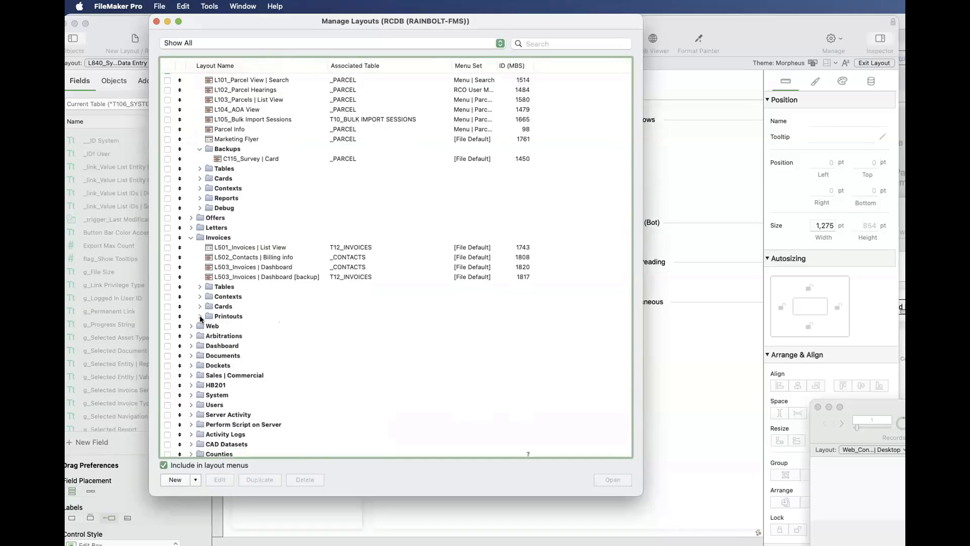
- Expand the Contexts subfolder of Invoices and compare the T12_Invoices and T12_Invoices | Debug layouts
click(199, 297)
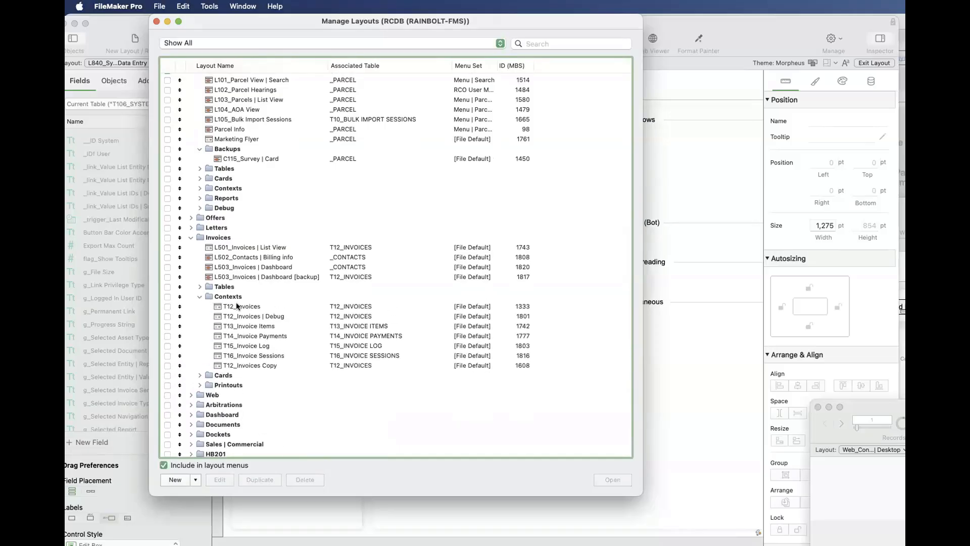
click(236, 303)
click(242, 314)
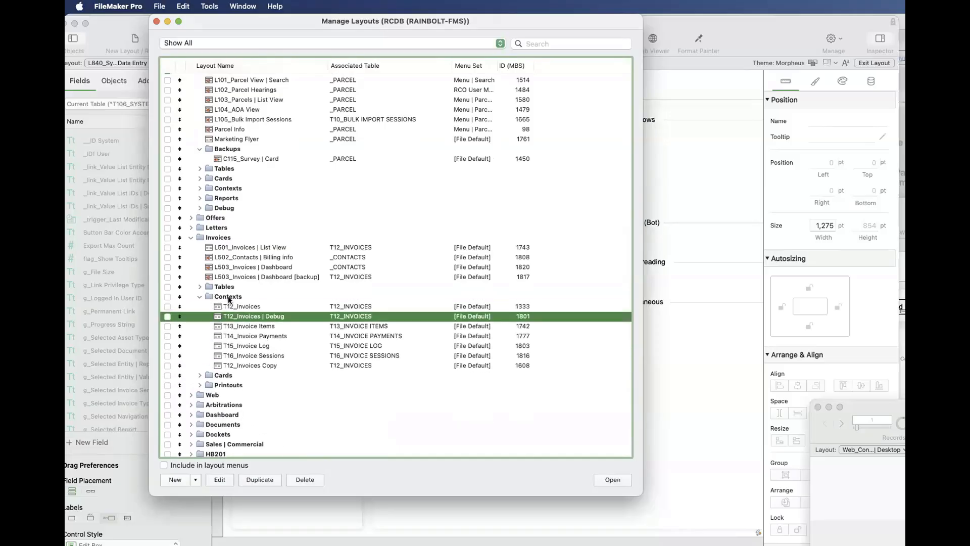
click(237, 307)
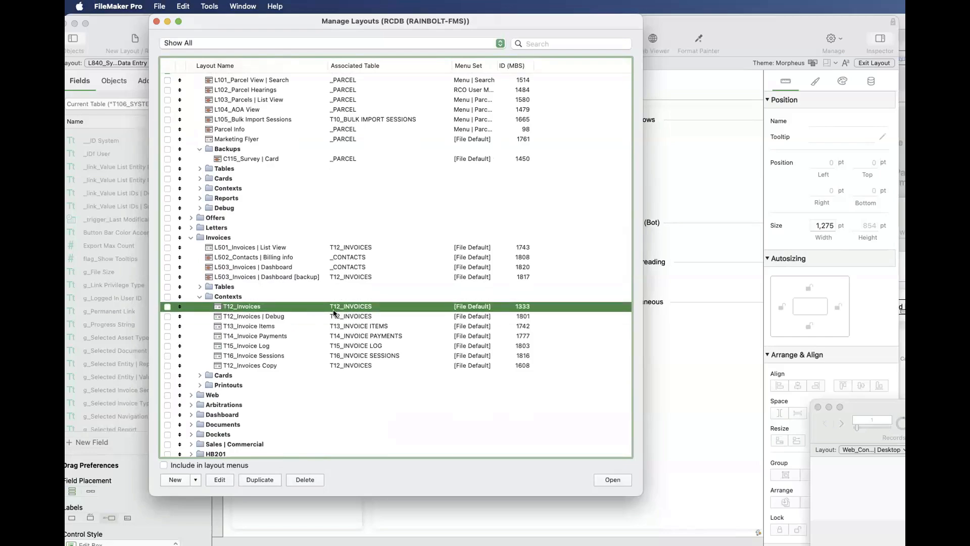
- Look through the C-prefixed layouts in the Cards subfolder of Invoices and open the C153_Generate Invoice Message layout
click(199, 376)
scroll(199, 375, down, 10)
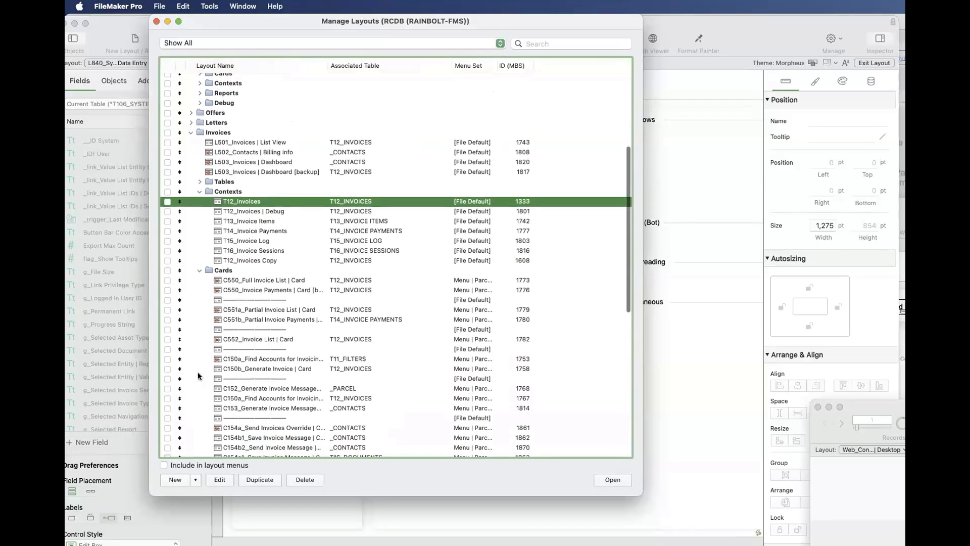
scroll(198, 376, down, 1)
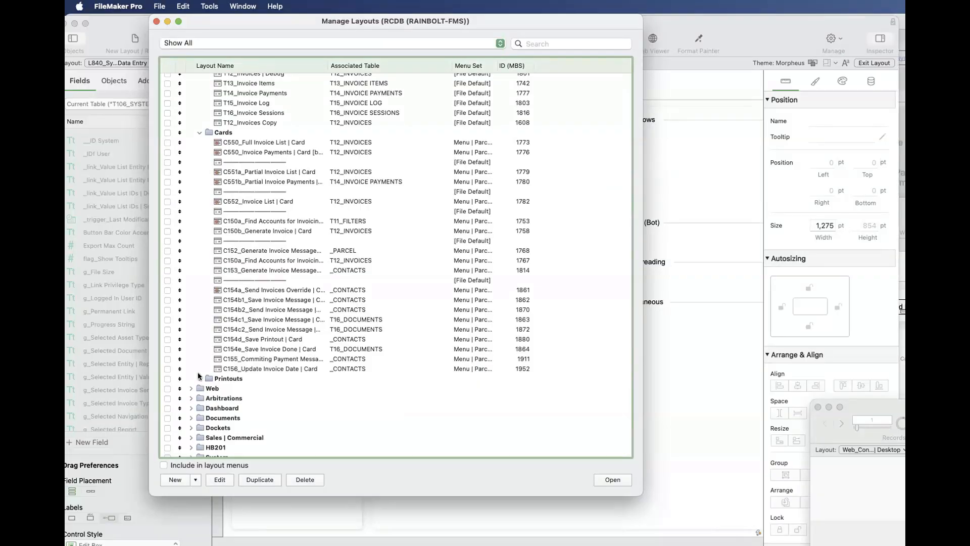
click(281, 271)
click(612, 480)
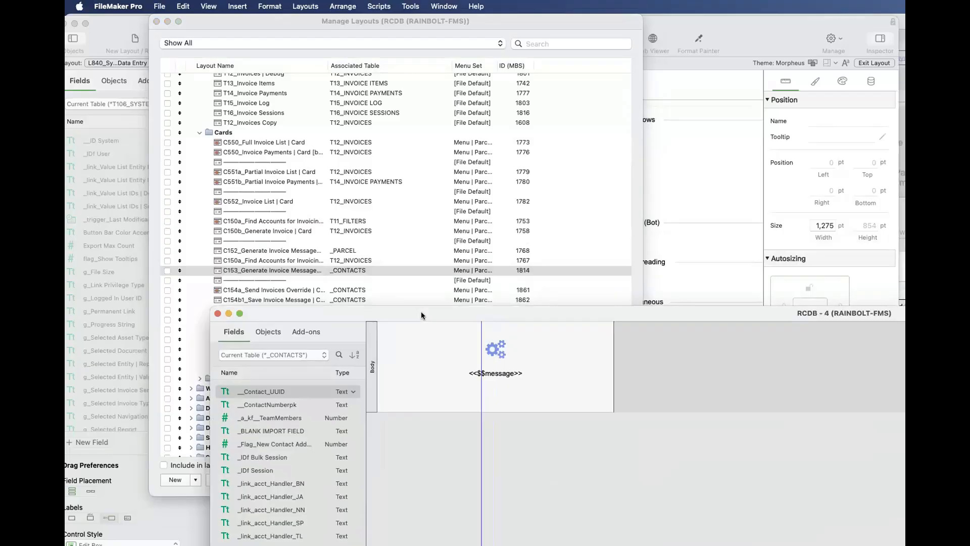
- Open the C552_Invoice List | Card layout from the Invoices Cards subfolder to examine it, and close its window
click(252, 250)
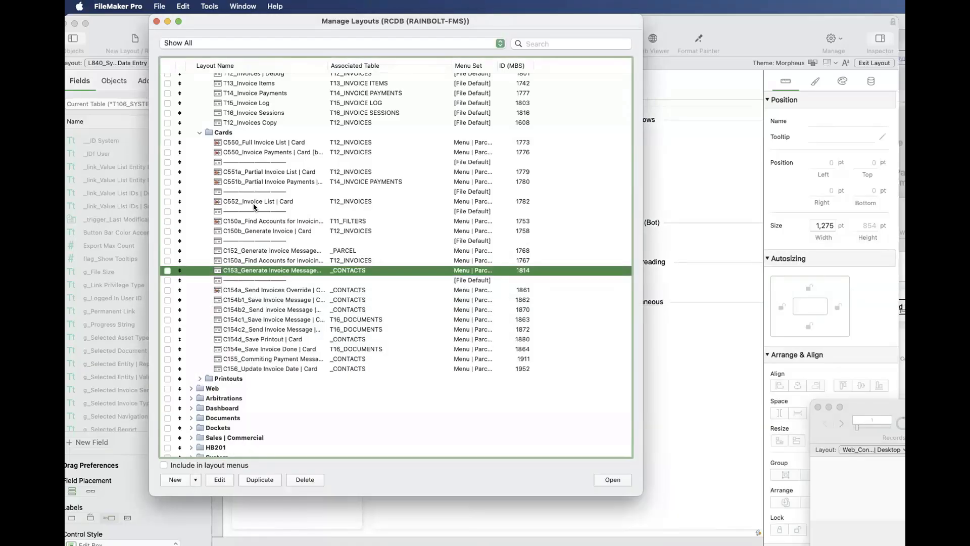
click(255, 203)
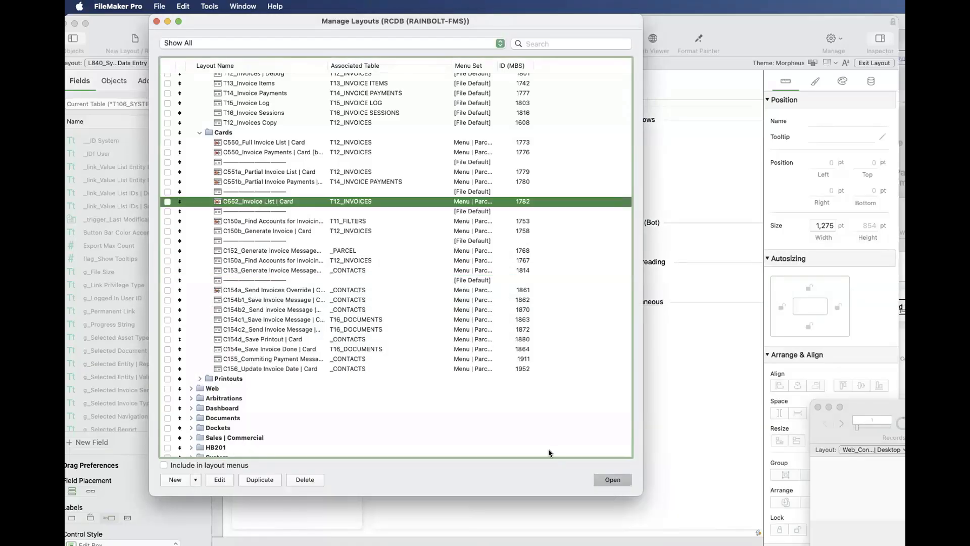
drag(871, 420, 481, 258)
key(super+l)
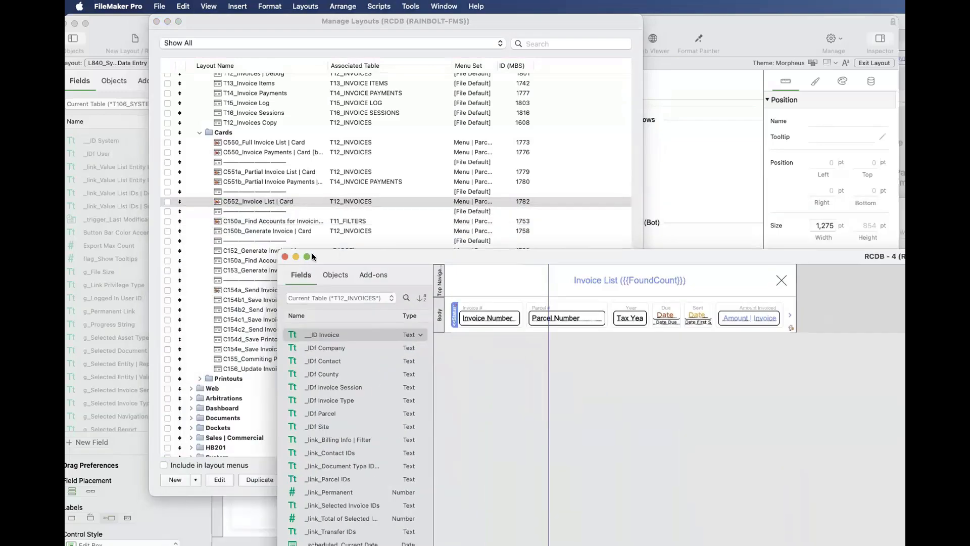
click(285, 256)
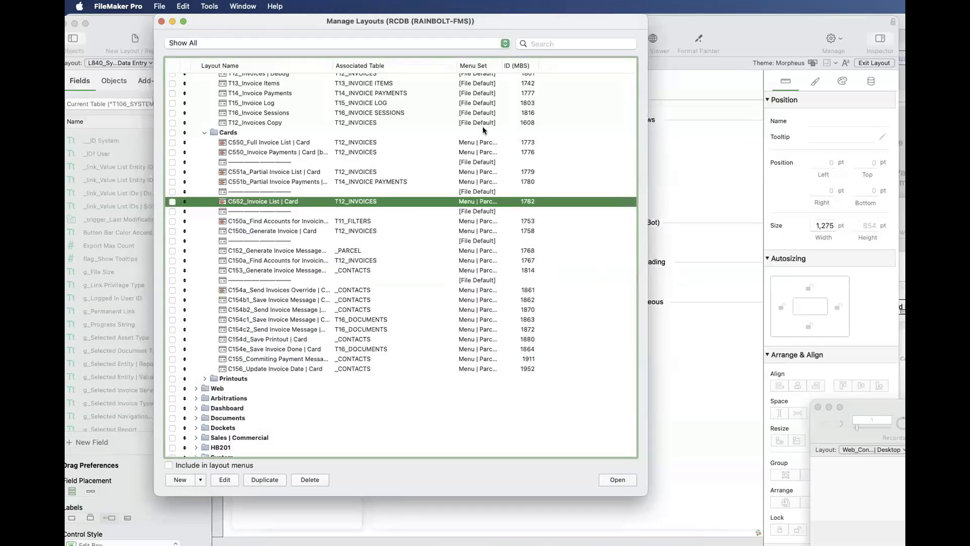
- Move the RCDB layout list and record windows aside and bring the ONE (ONEGRID-FMS) window to the front
drag(156, 23, 420, 131)
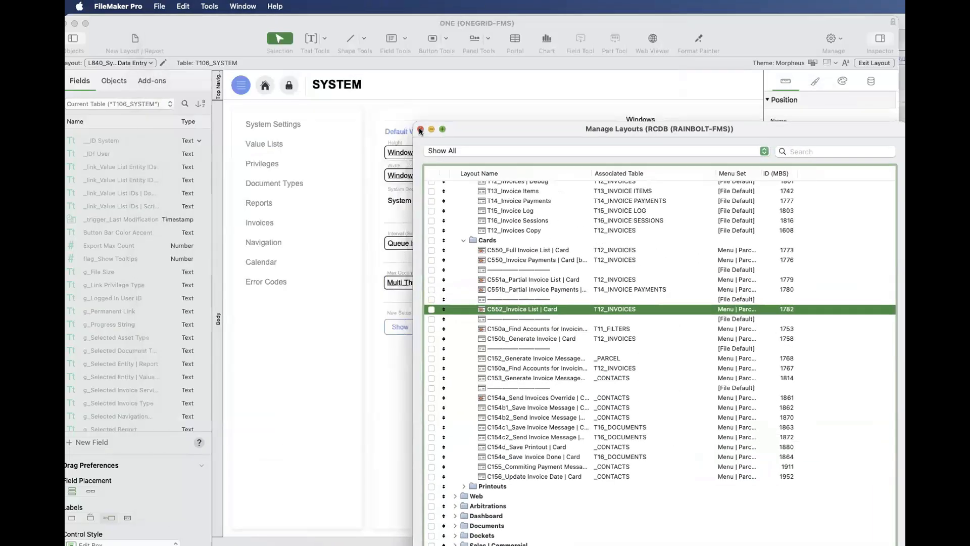
click(419, 130)
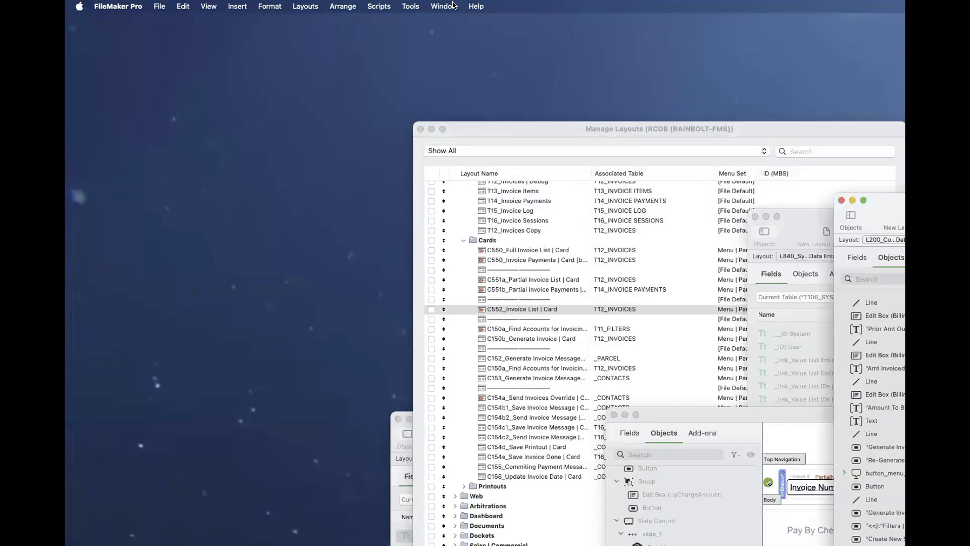
click(451, 6)
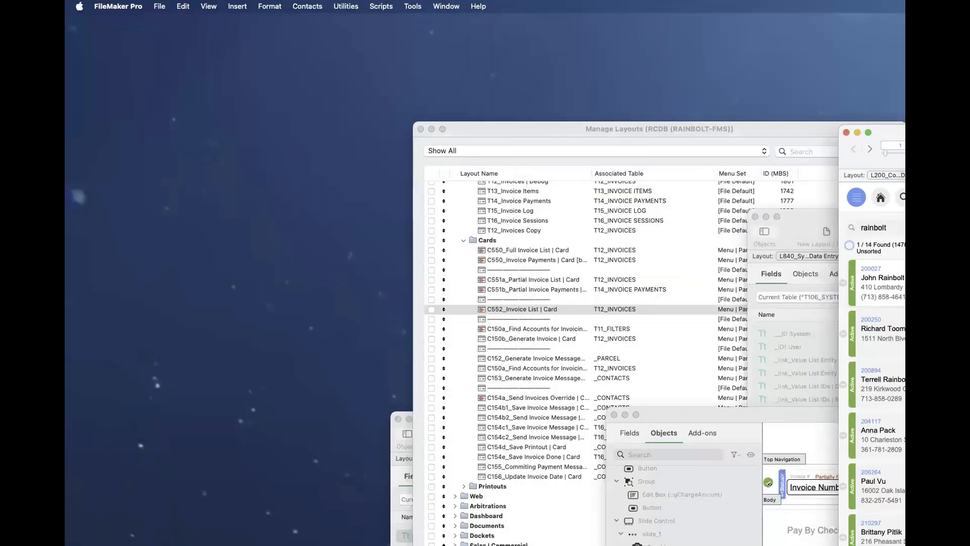
drag(860, 131, 767, 120)
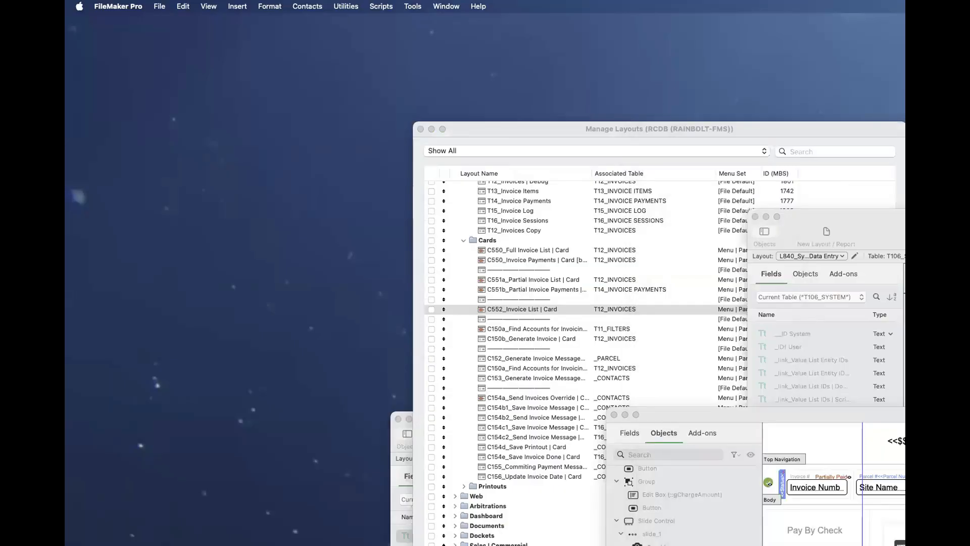
click(446, 6)
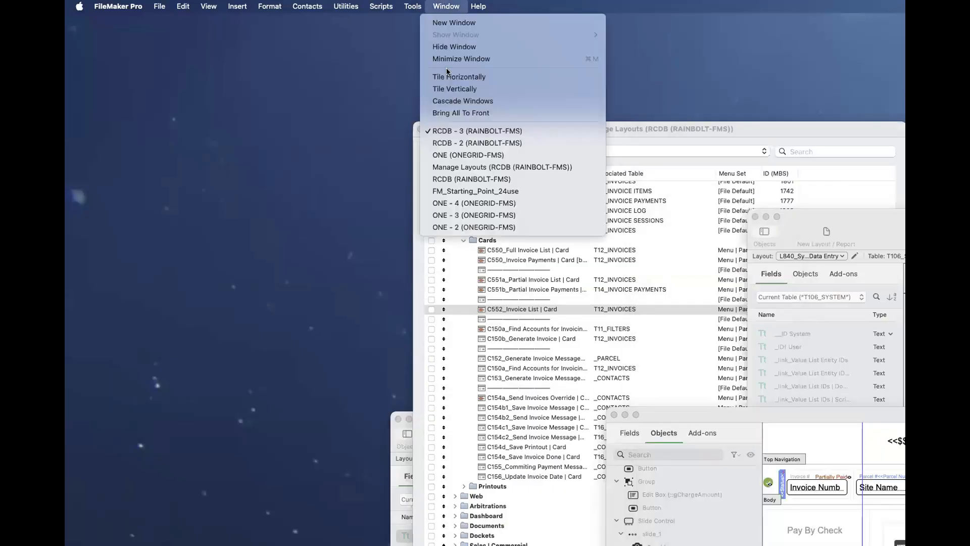
click(449, 145)
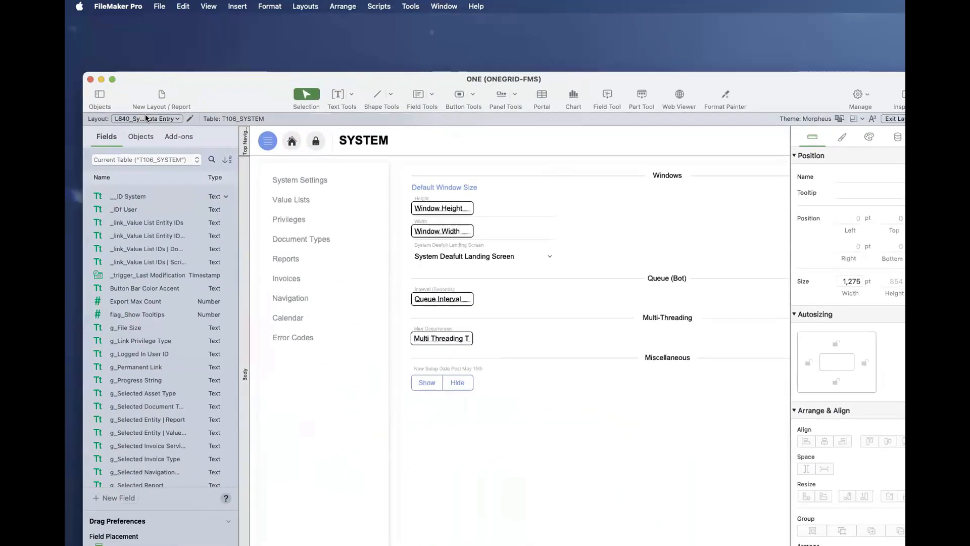
- Switch the ONE file to the L100_Contacts Data Entry layout in Browse mode and widen its window
click(145, 119)
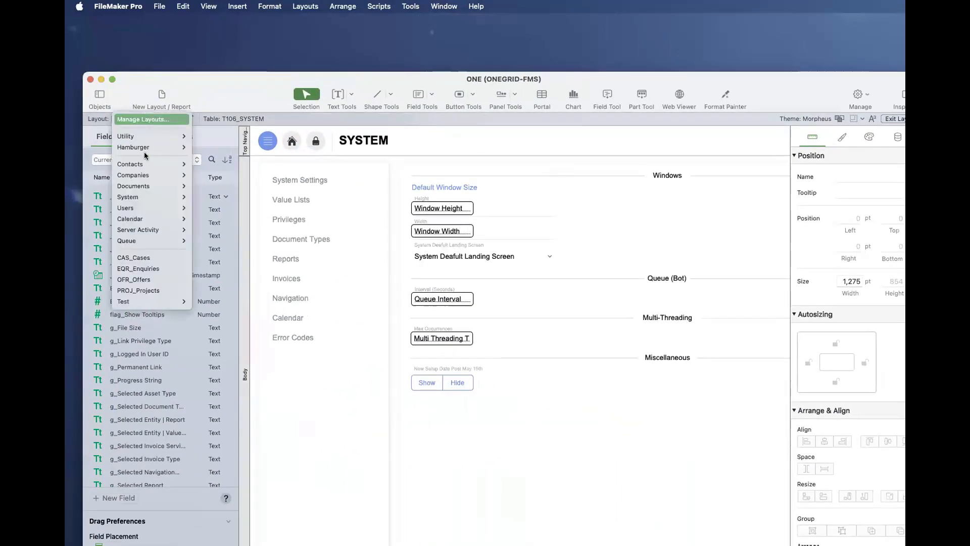
mouse_move(174, 164)
click(217, 165)
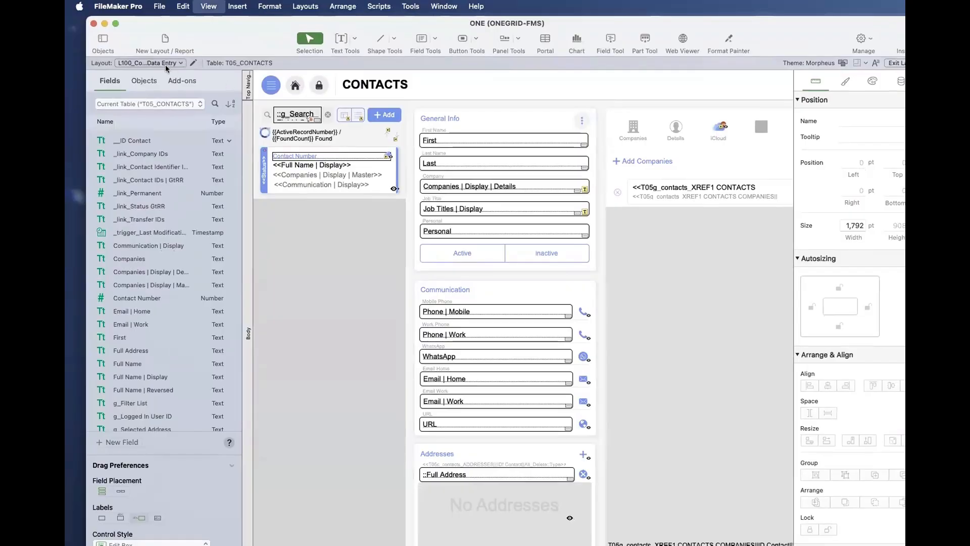
key(super+b)
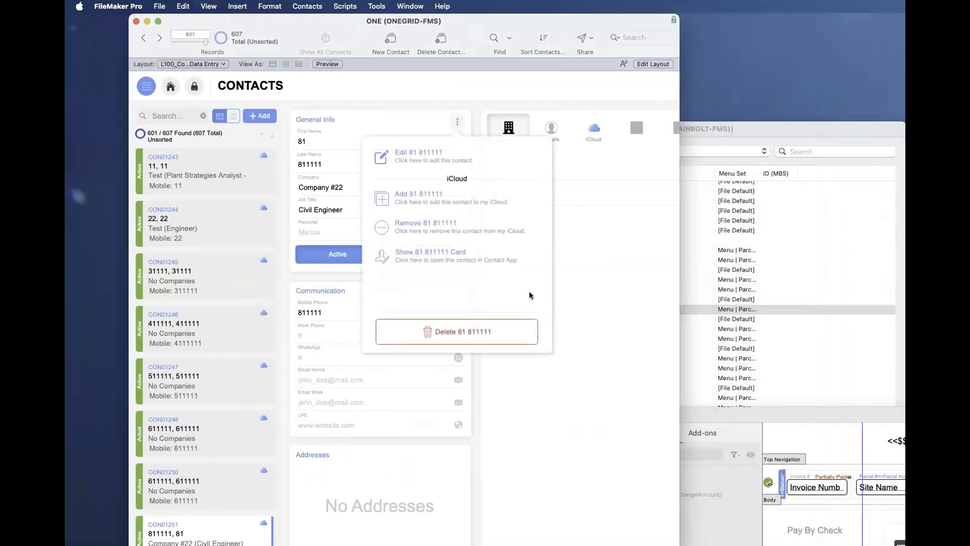
key(Escape)
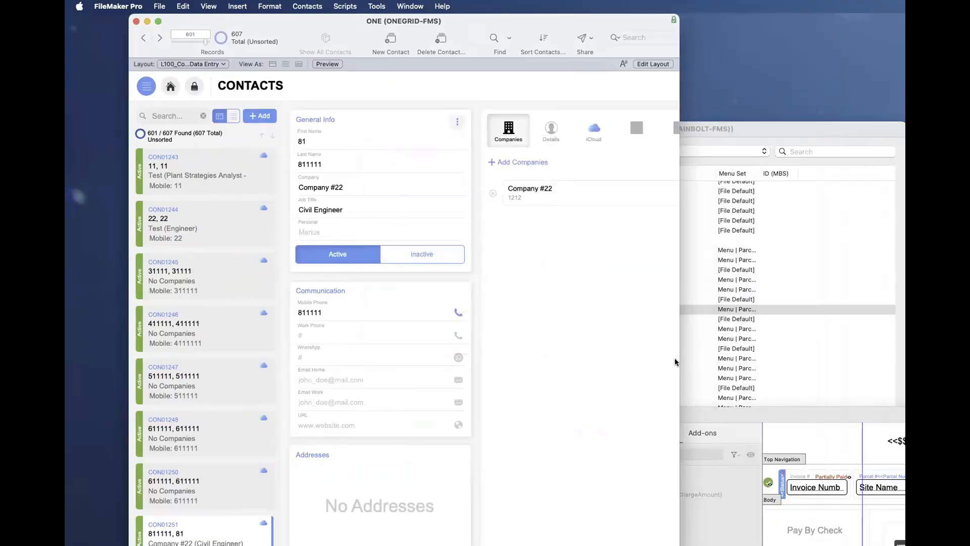
drag(680, 358, 857, 358)
- Show the Edit Contact card for the current contact and abort the editing without changes
click(454, 123)
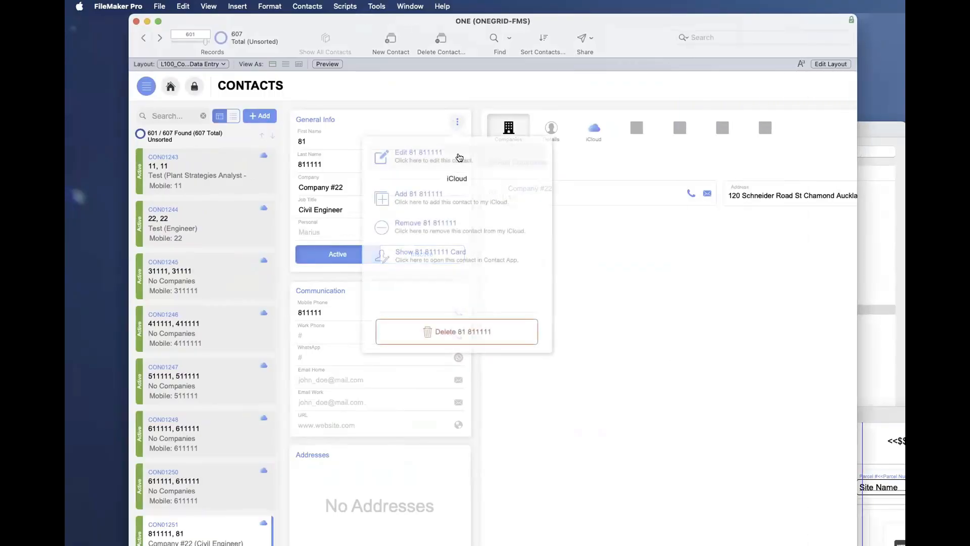
click(460, 330)
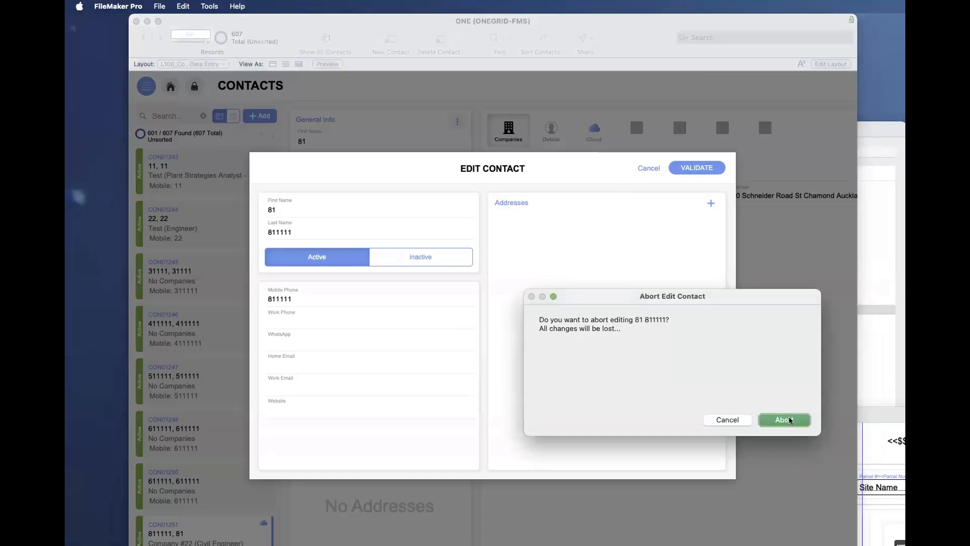
key(Return)
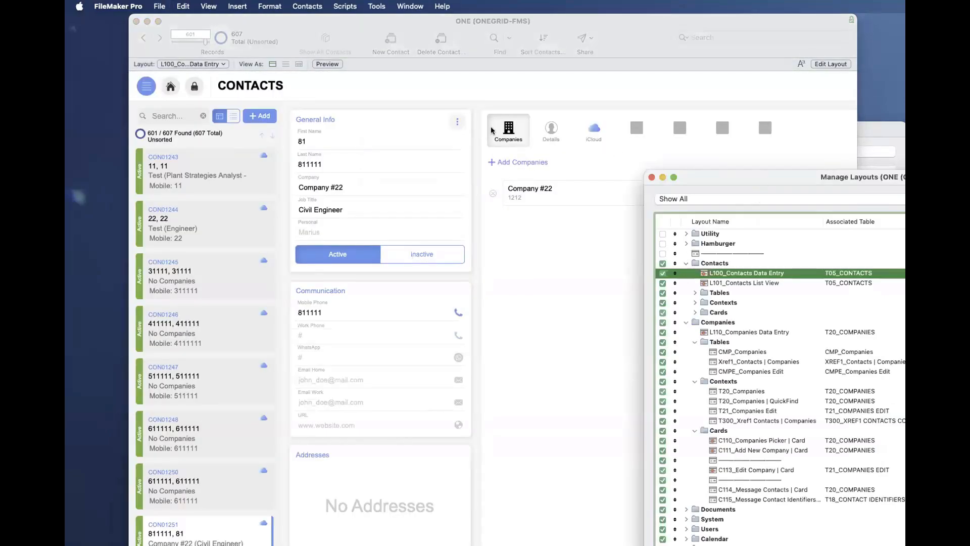
- Open the ONE file's layout list and highlight the C110, C111, C113 and C114 card layouts under Companies
drag(762, 180, 387, 97)
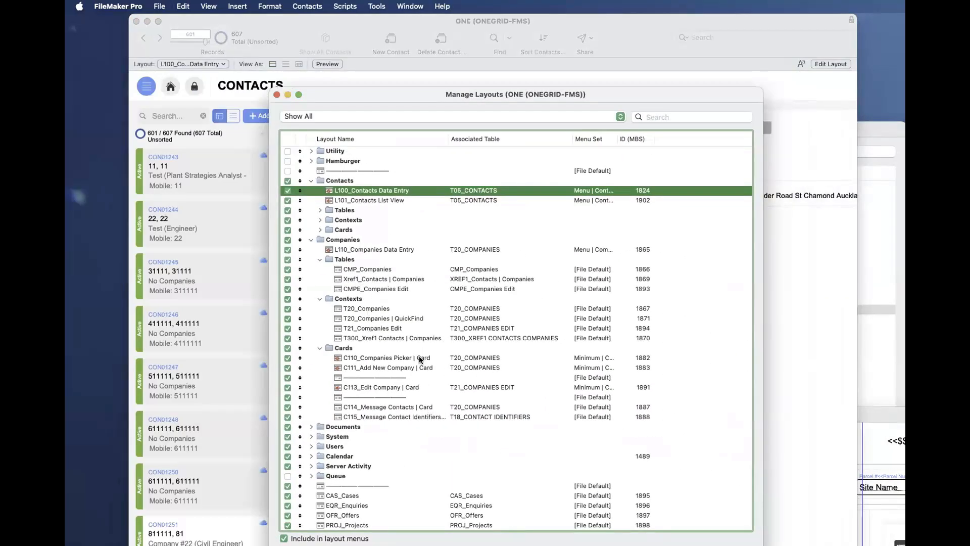
click(419, 358)
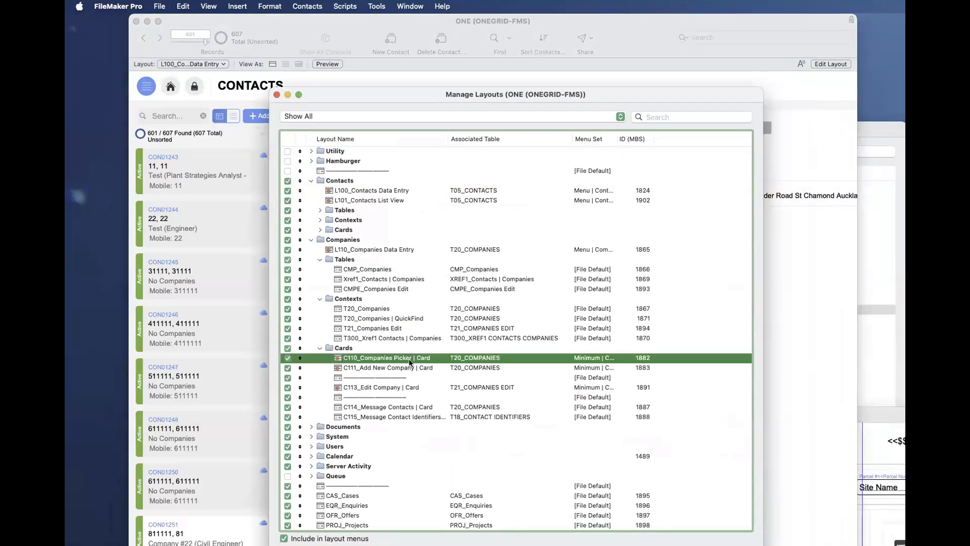
shift+click(434, 367)
super+click(435, 386)
super+click(411, 407)
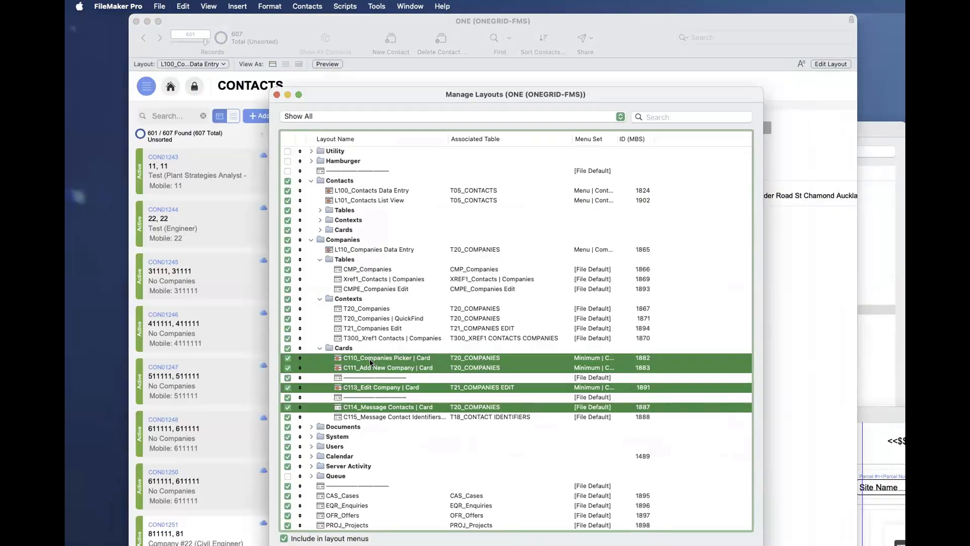
- Filter the ONE layout list by "Card" and widen the Layout Name column to show the full names
click(725, 114)
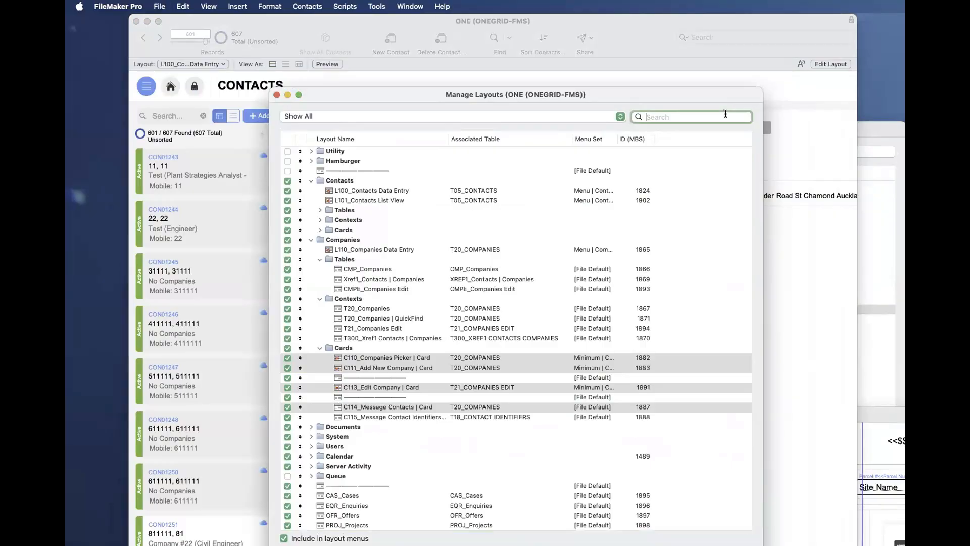
text(Card)
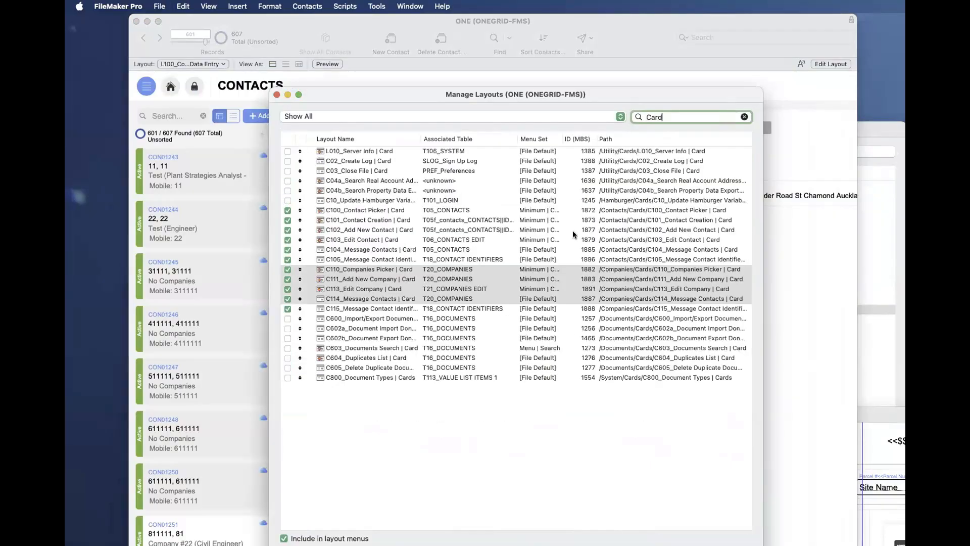
drag(420, 138, 509, 138)
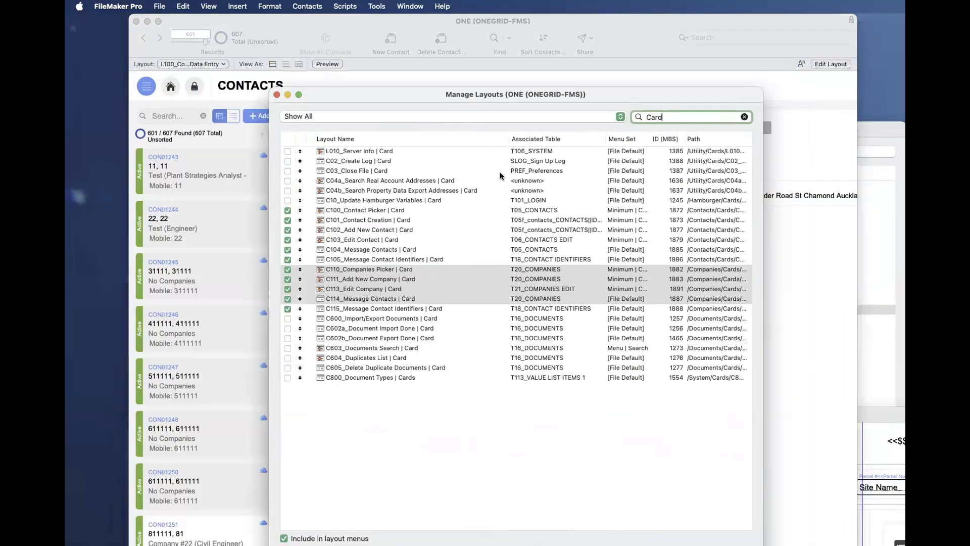
click(499, 407)
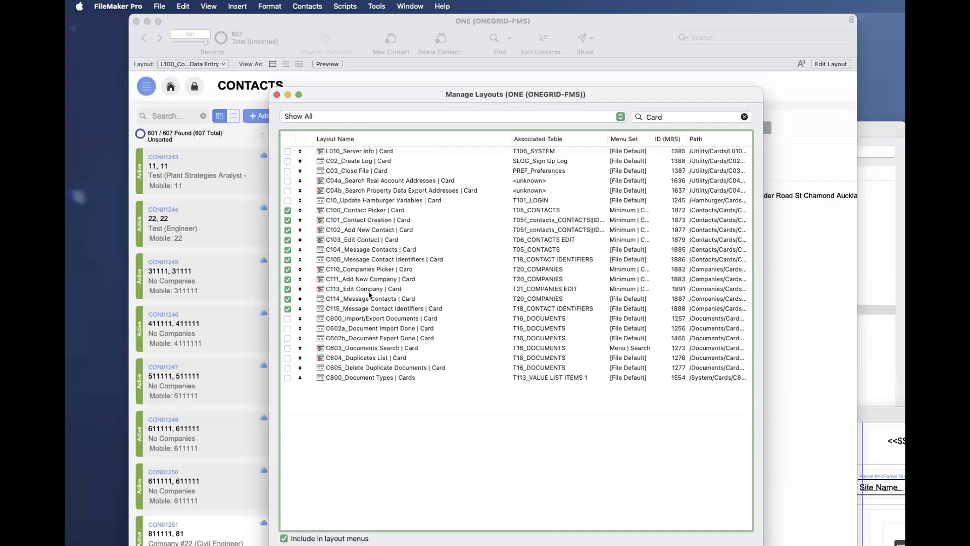
- Compare the numbering of the filtered card layouts: C100 to C105 for Contacts against C110 to C115 for Companies
drag(373, 328, 376, 348)
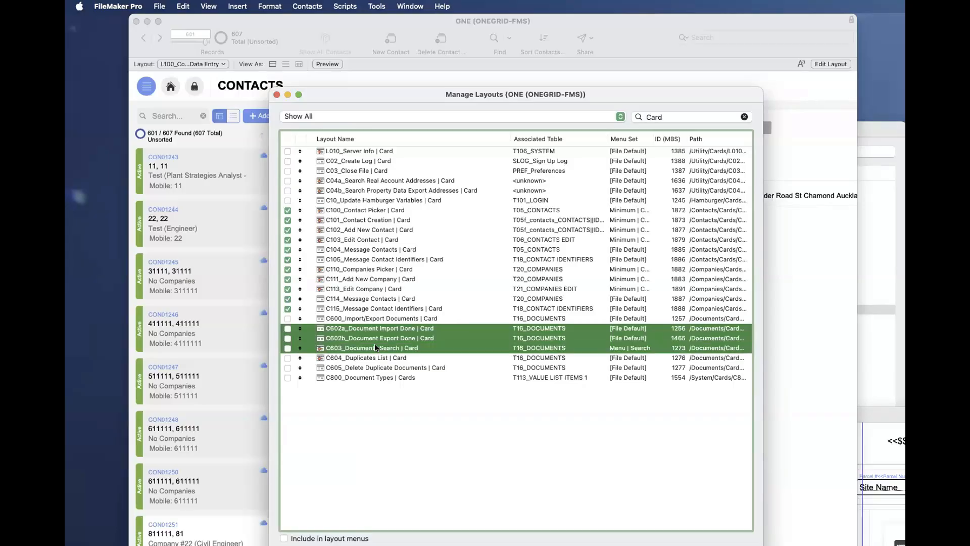
click(356, 309)
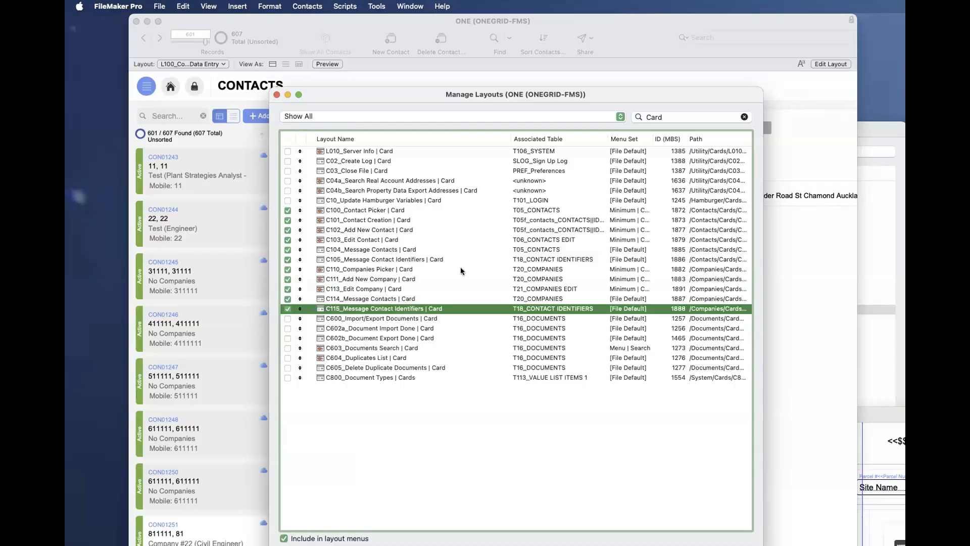
shift+click(346, 213)
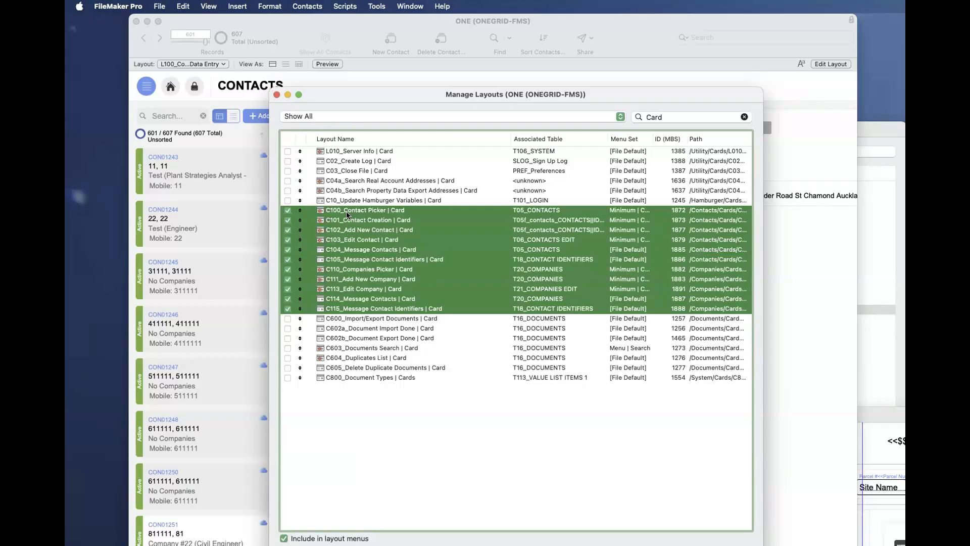
click(459, 437)
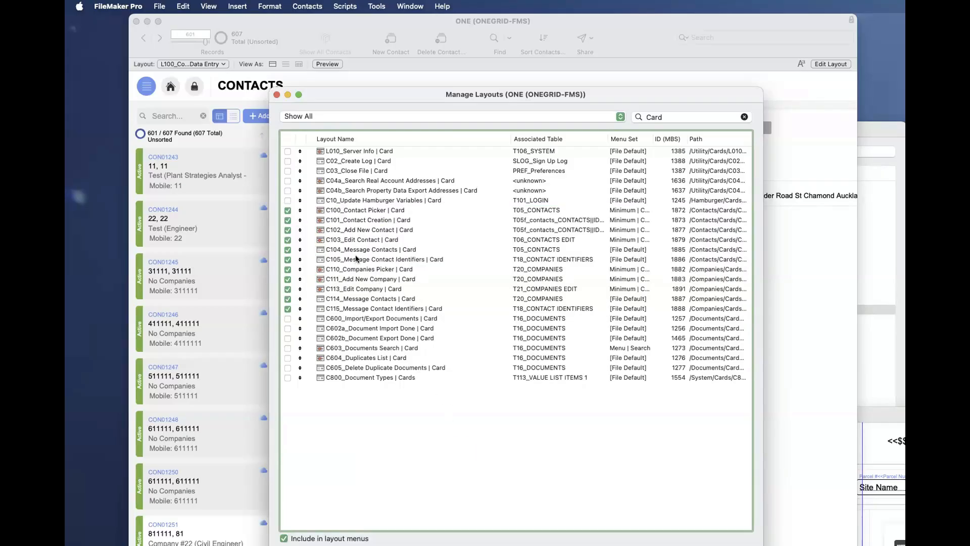
click(356, 258)
shift+click(362, 208)
click(362, 270)
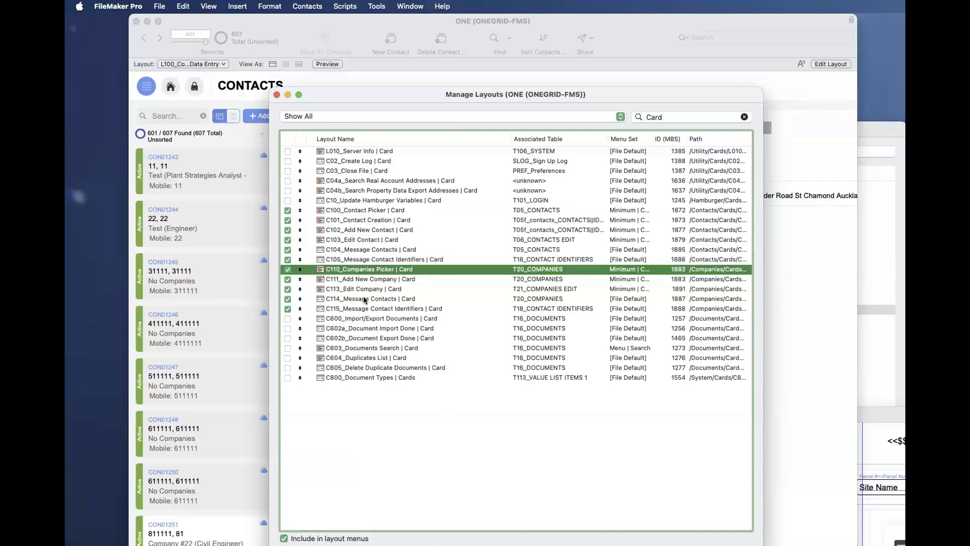
shift+click(364, 306)
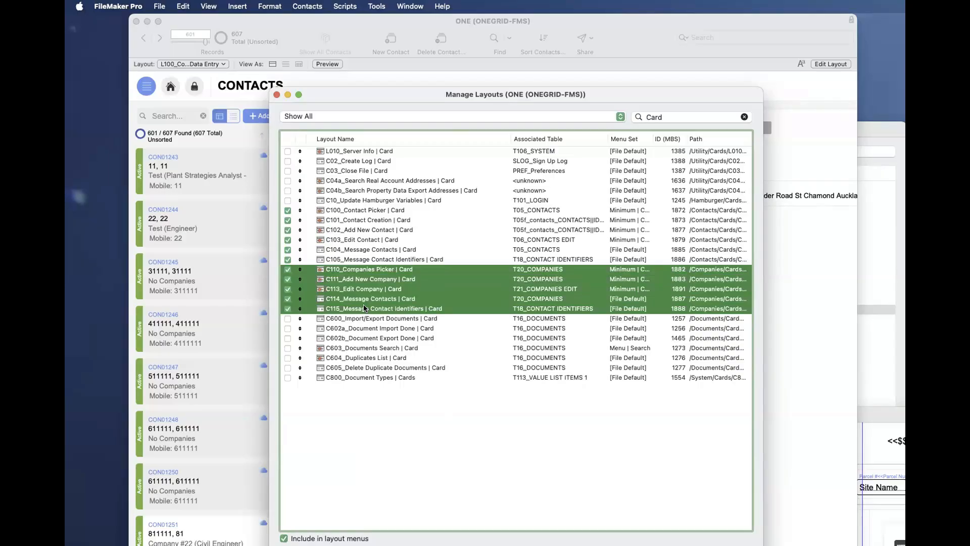
- Reopen the ONE layout list unfiltered and compare the L100_Contacts Data Entry and L110_Companies Data Entry layouts
drag(375, 97, 510, 164)
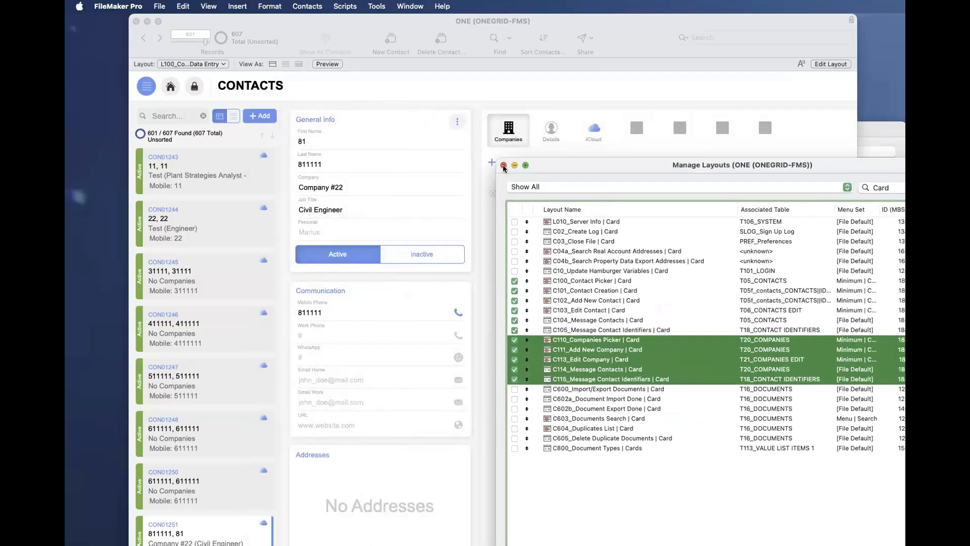
click(504, 164)
key(super+shift+l)
drag(738, 194, 332, 93)
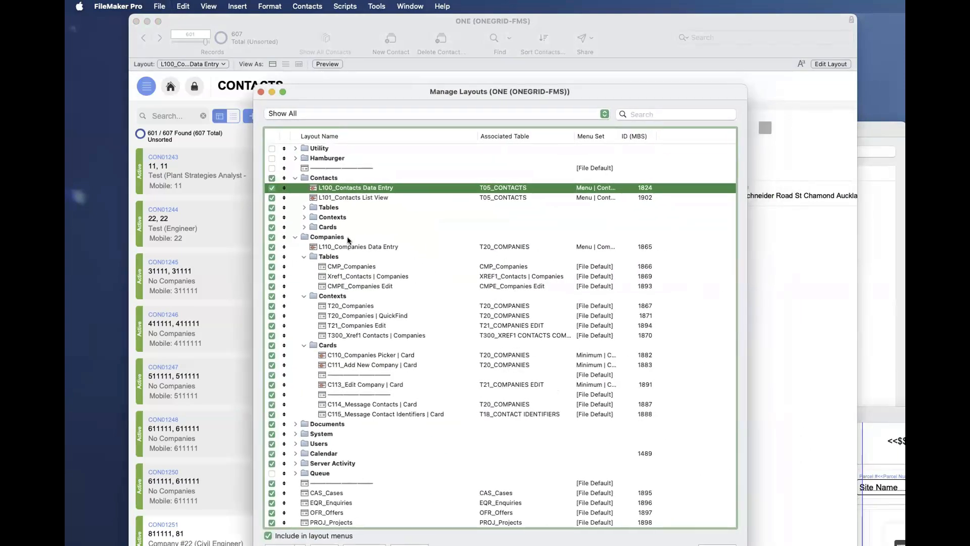
click(331, 243)
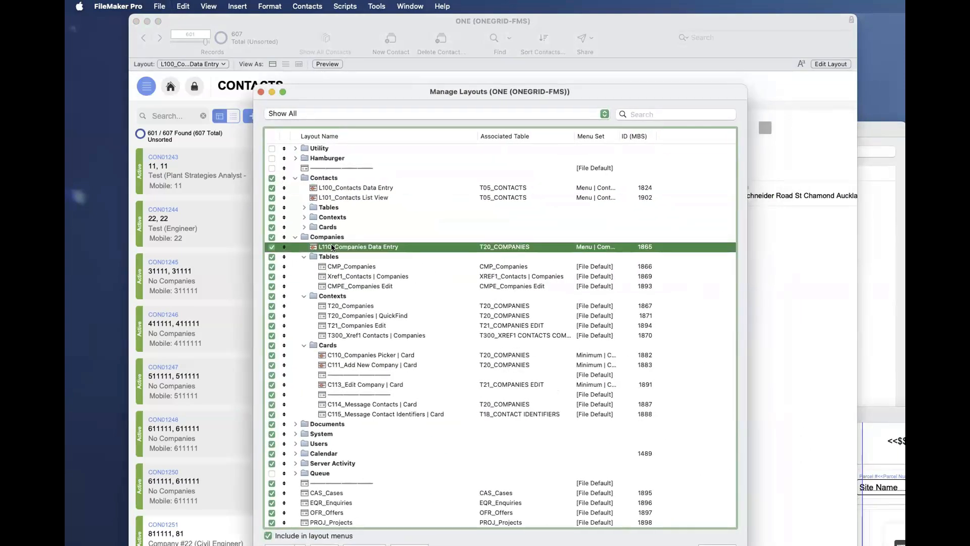
click(338, 187)
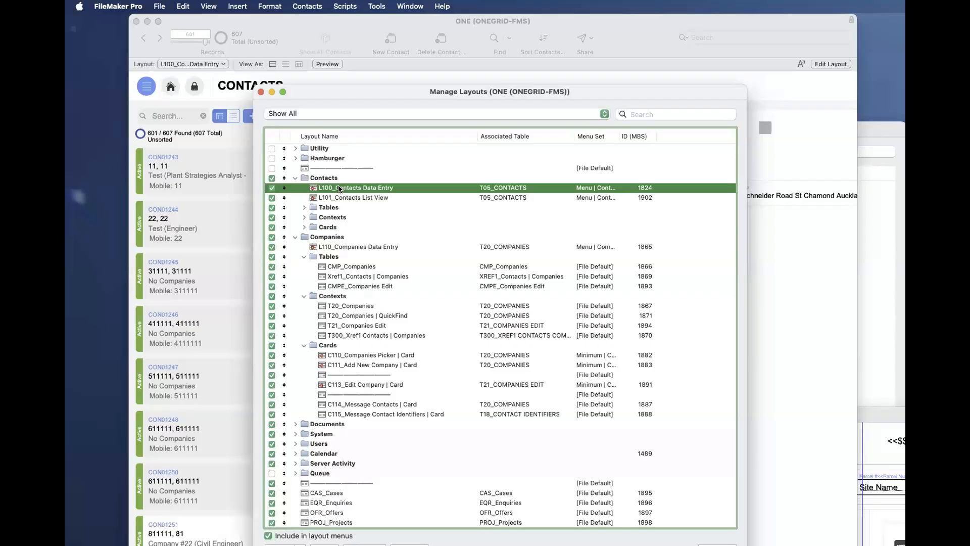
click(334, 247)
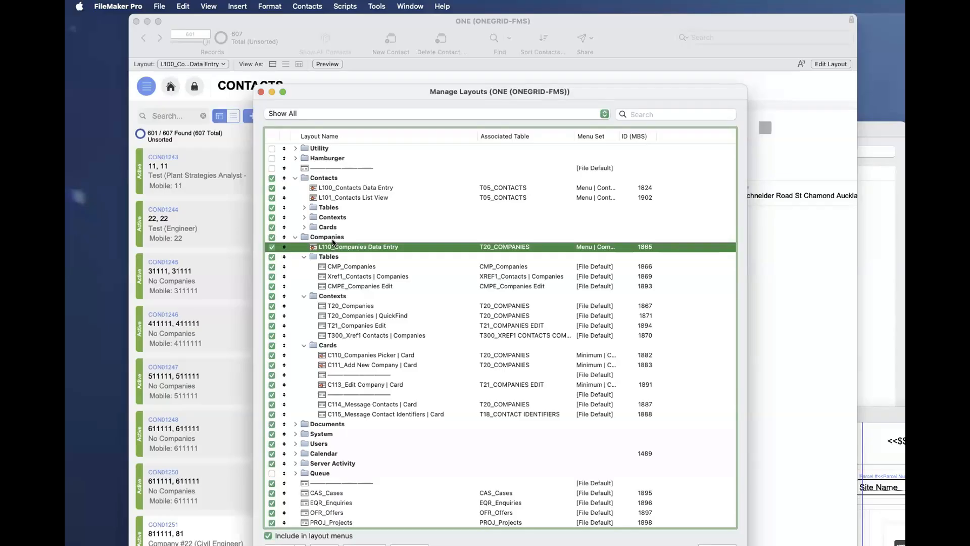
- Expand the Cards folder under Contacts and highlight the C100 to C105 cards, followed by the C110 to C115 cards under Companies
click(304, 226)
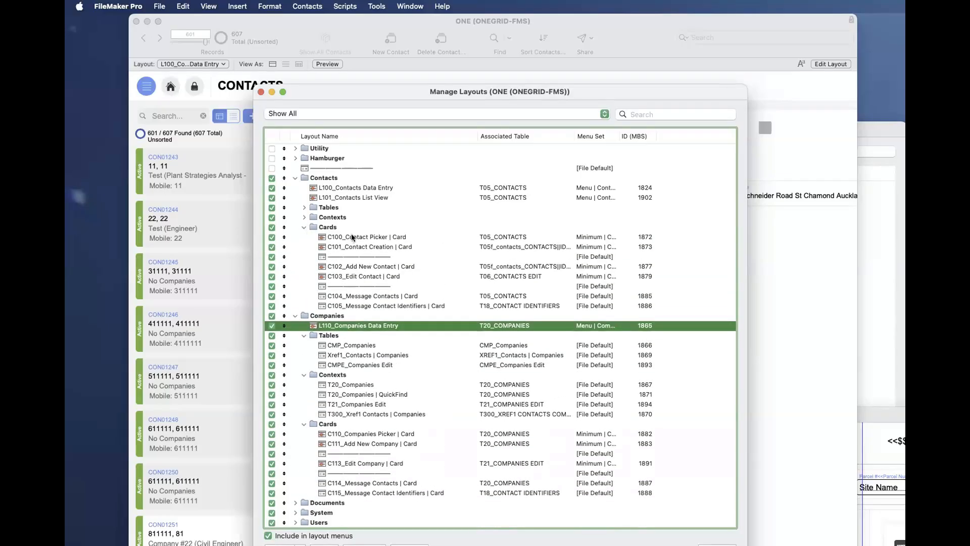
click(350, 235)
shift+click(382, 305)
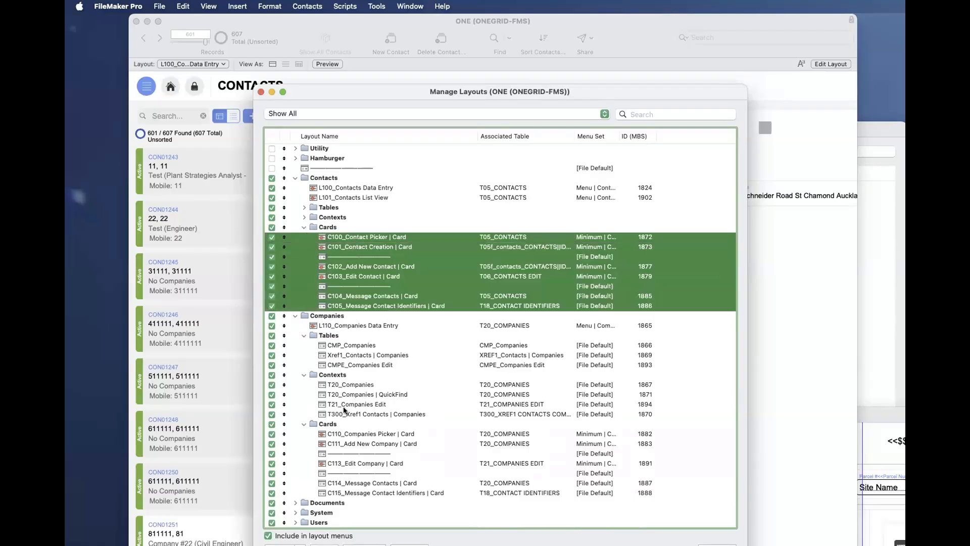
click(343, 434)
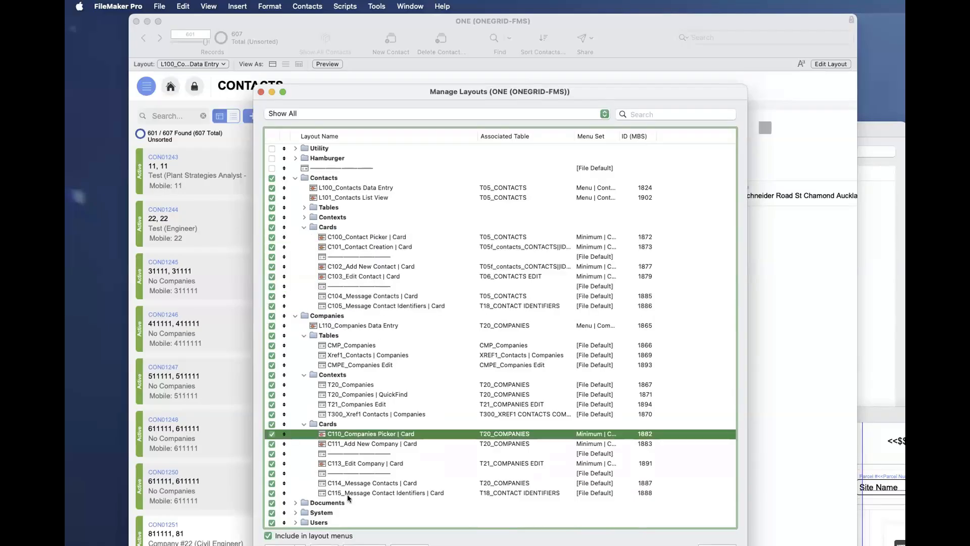
shift+click(349, 492)
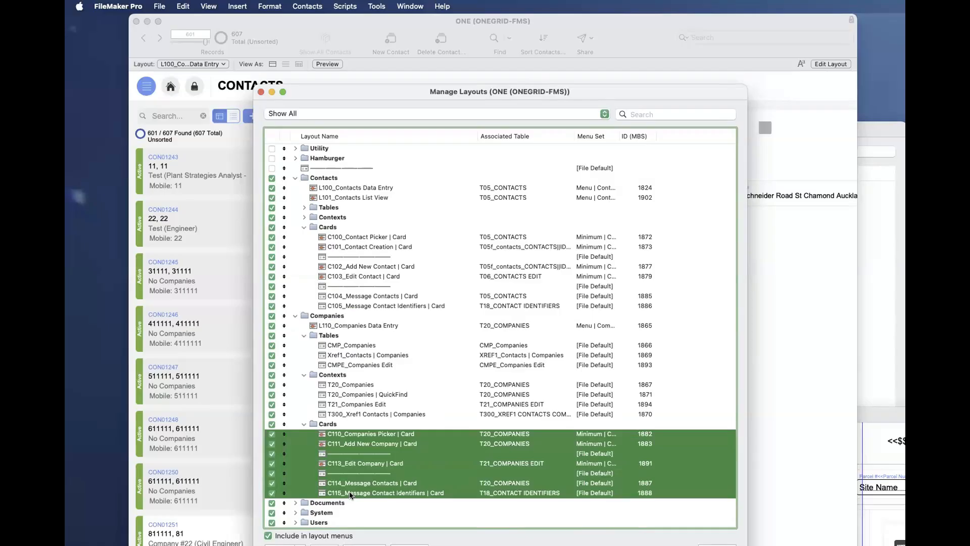
- Filter the ONE layout list by "c11", highlight the C110 to C115 company cards, and clear the filter
click(647, 112)
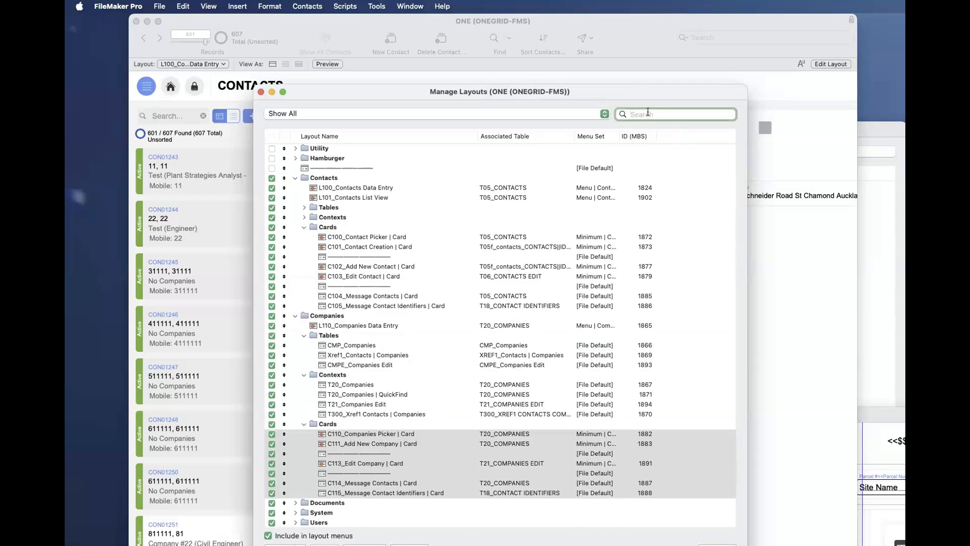
text(c11)
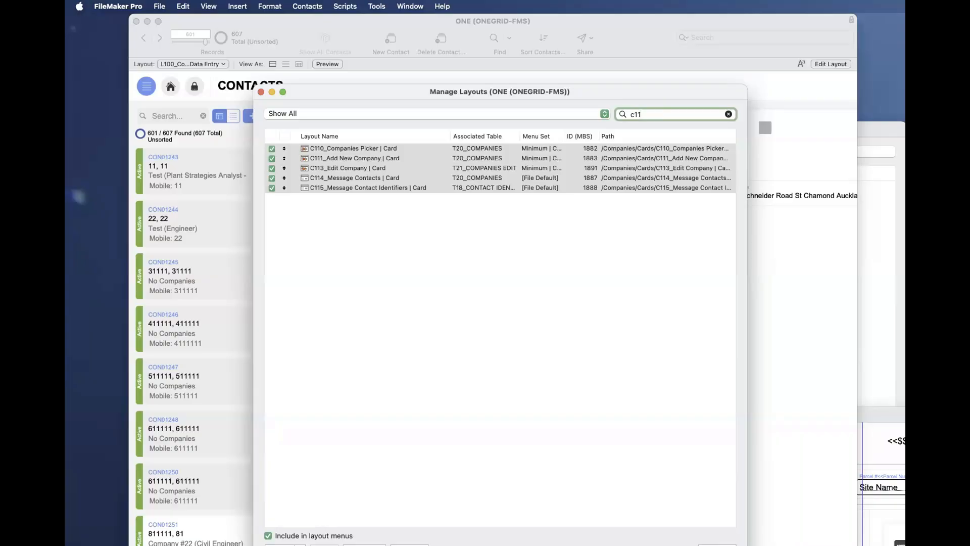
click(359, 147)
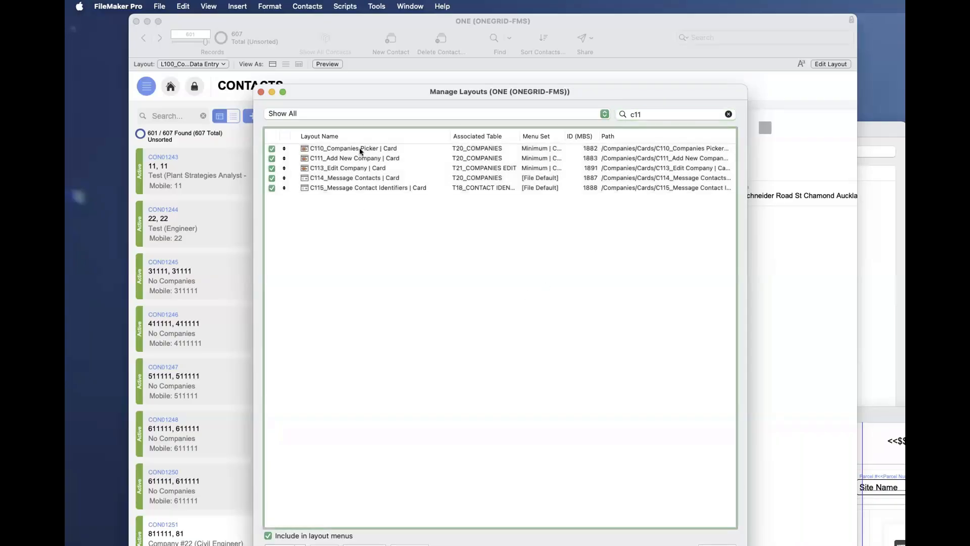
shift+click(370, 191)
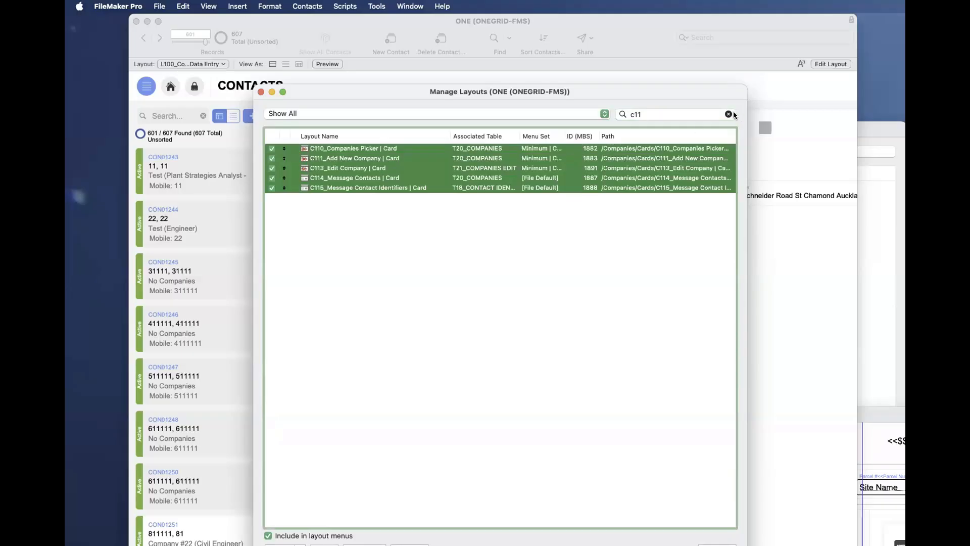
click(728, 114)
- Highlight the Companies folder together with its Cards subfolder in the unfiltered layout list
scroll(461, 396, down, 3)
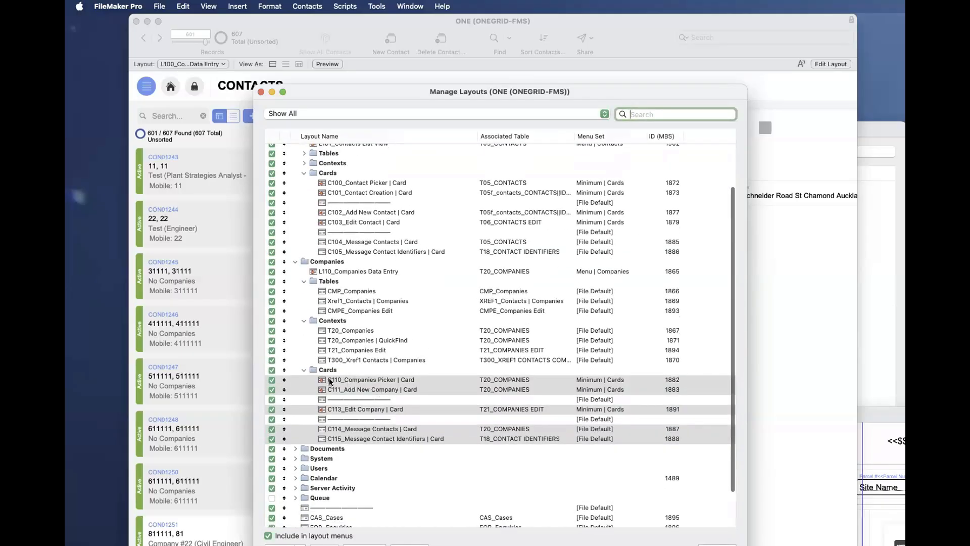
click(329, 371)
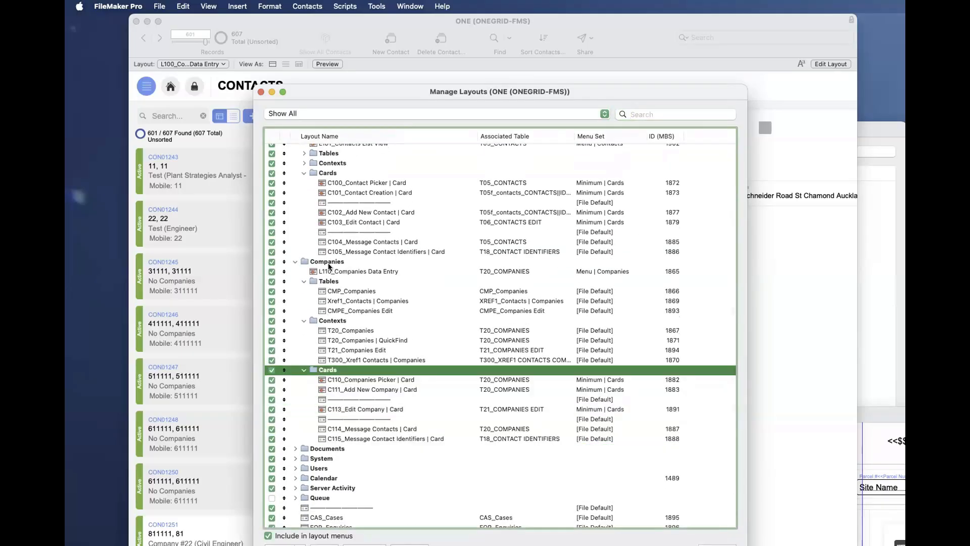
click(328, 263)
super+click(335, 369)
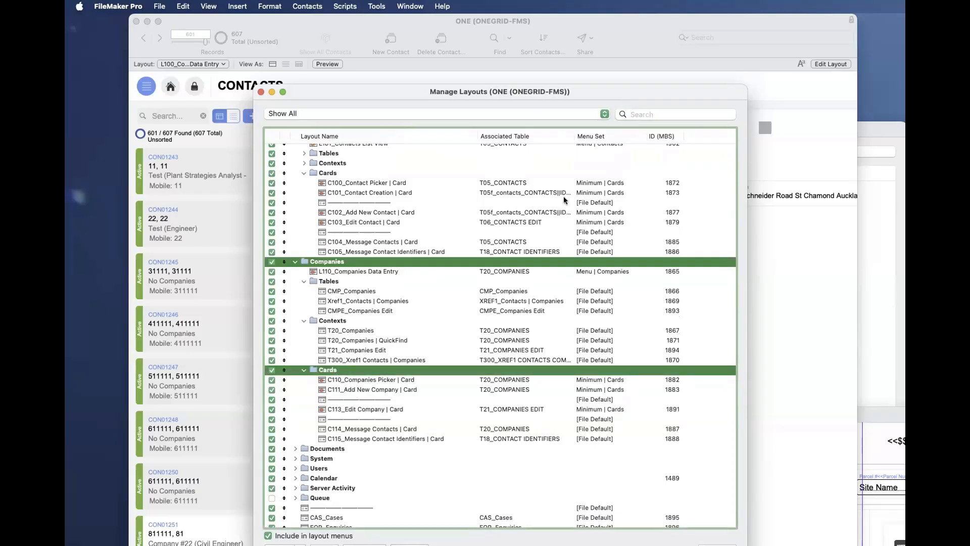
- Filter the layout list by "c10", highlight the C100 to C105 contact cards, and clear the filter
scroll(563, 196, up, 3)
click(642, 115)
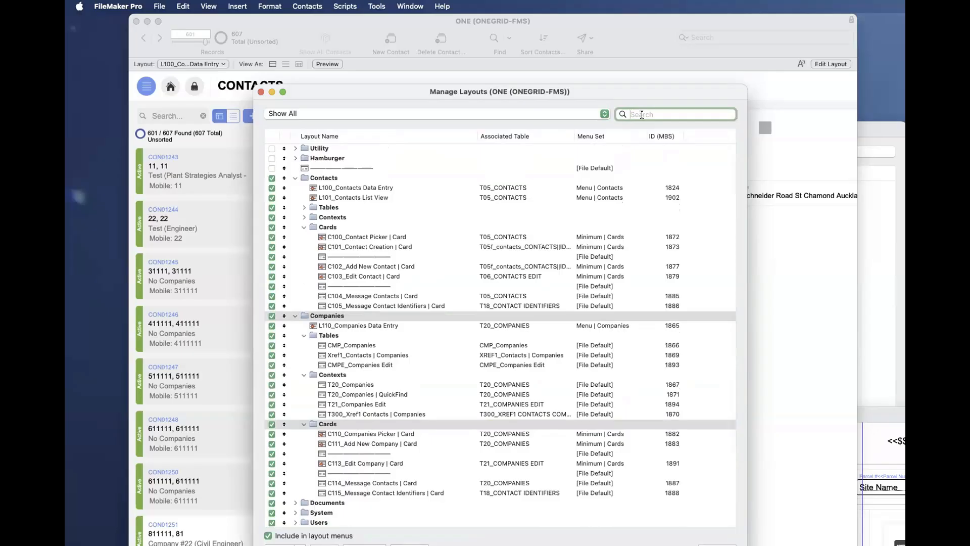
text(c10)
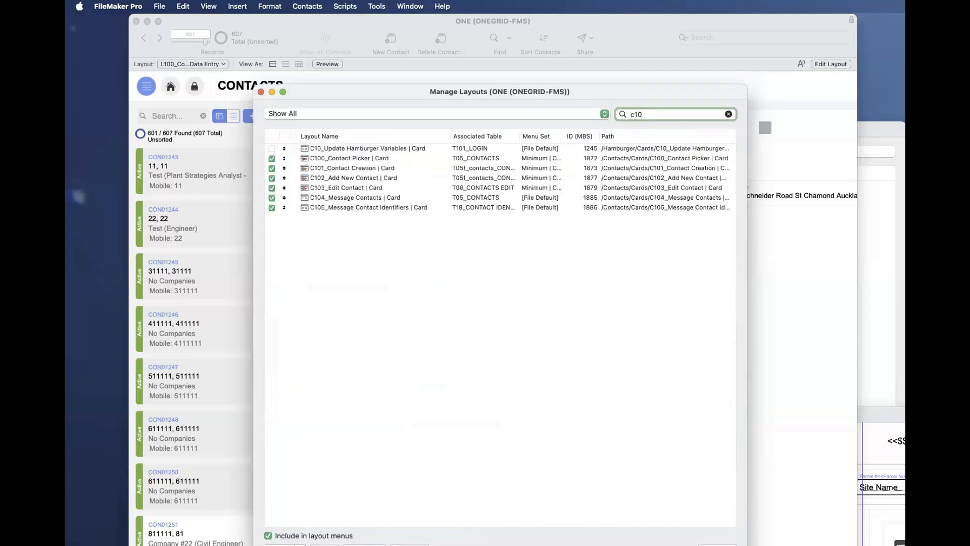
click(353, 207)
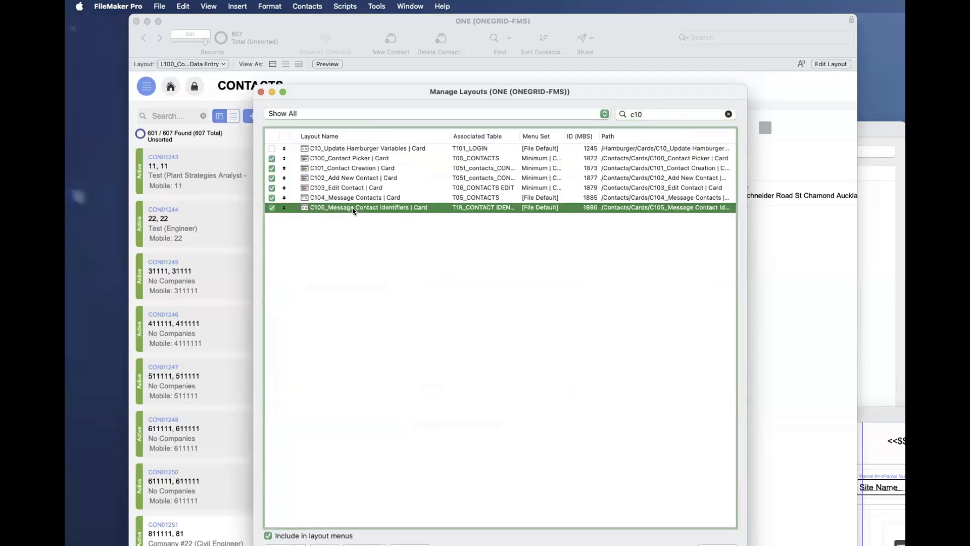
shift+click(341, 158)
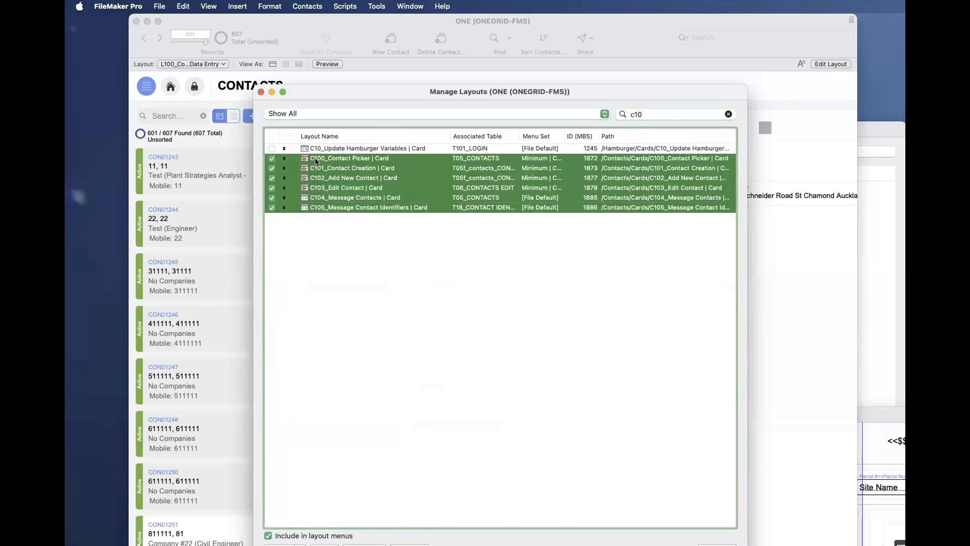
click(728, 114)
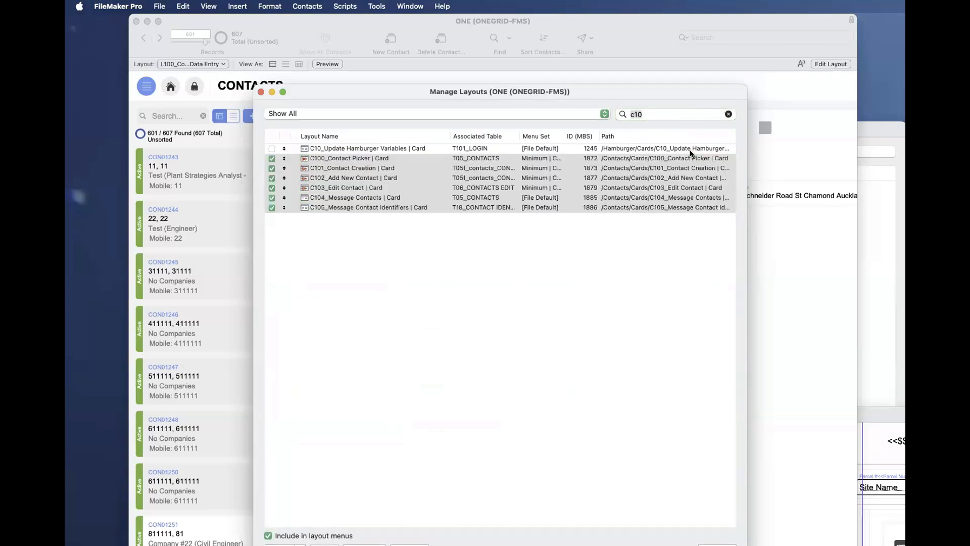
- Highlight the Cards folder under Contacts, its parent Contacts folder, and the C104_Message Contacts | Card layout in turn
click(345, 227)
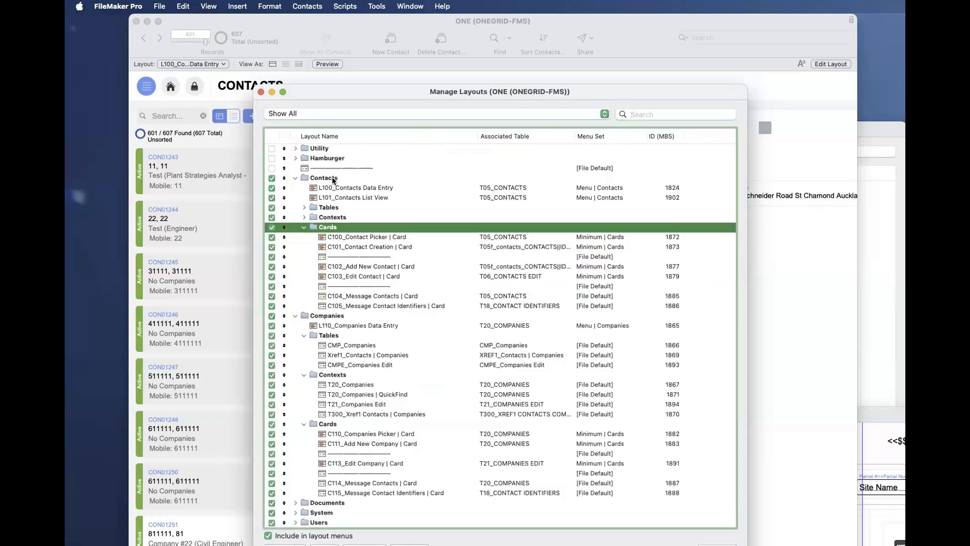
click(333, 179)
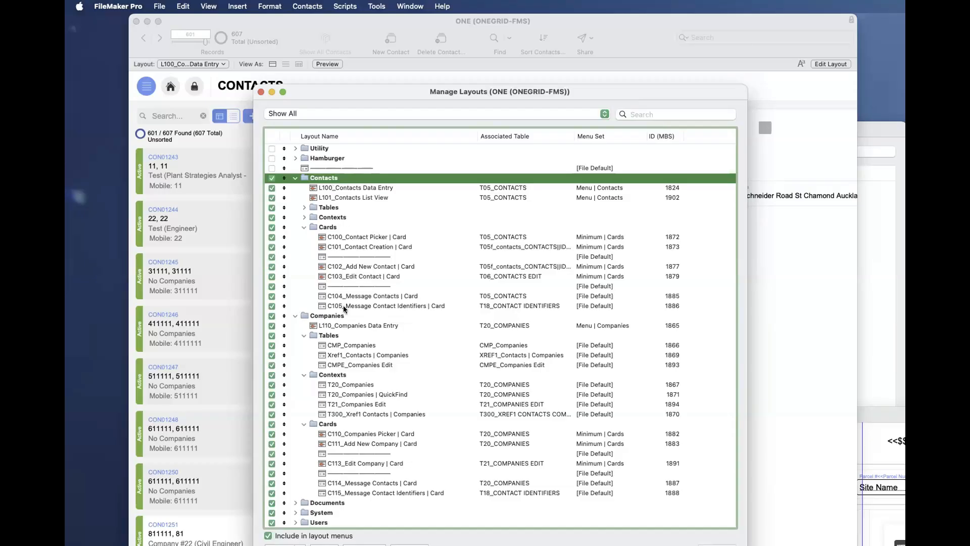
click(362, 298)
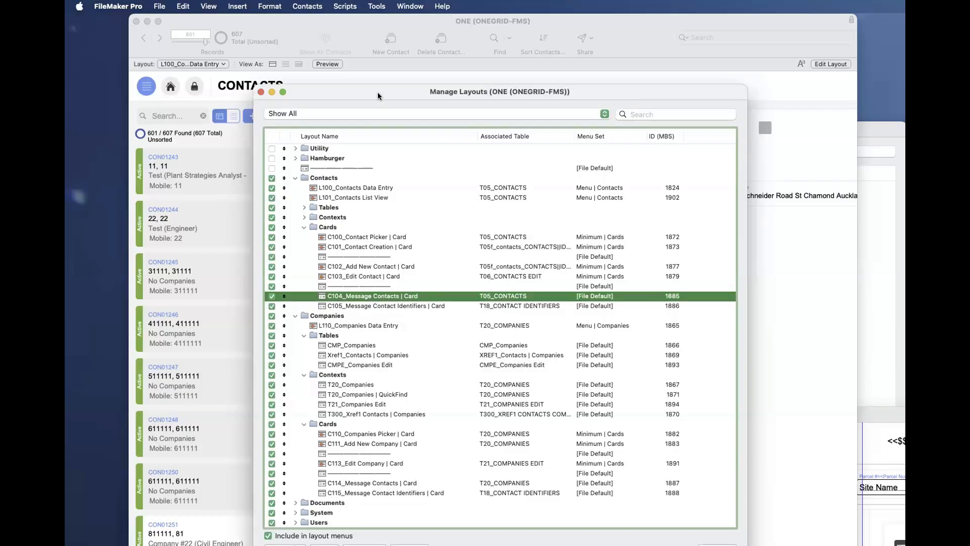
- Open the Script Workspace beside the layout list and add a Go to Layout step on line 6 of the Delete Contact script
drag(377, 92, 210, 33)
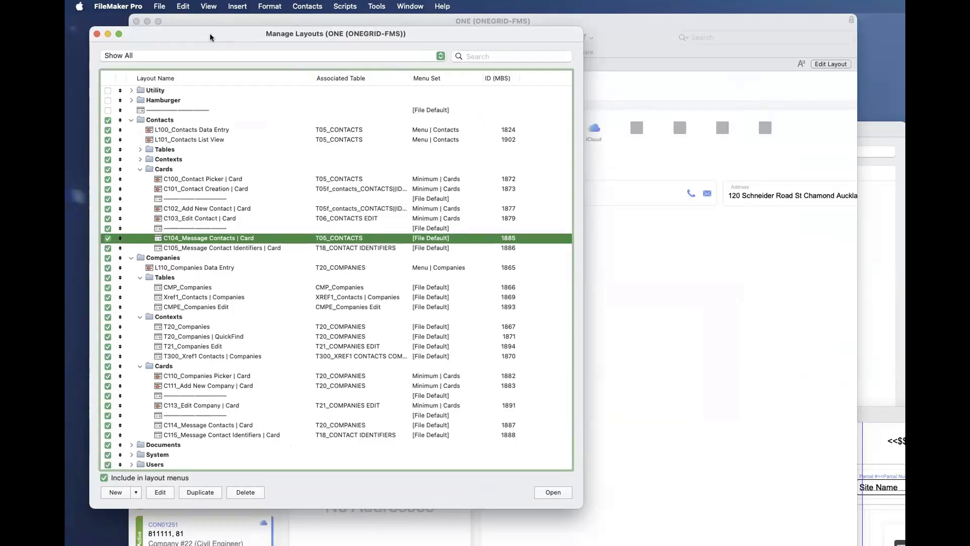
key(super+shift+s)
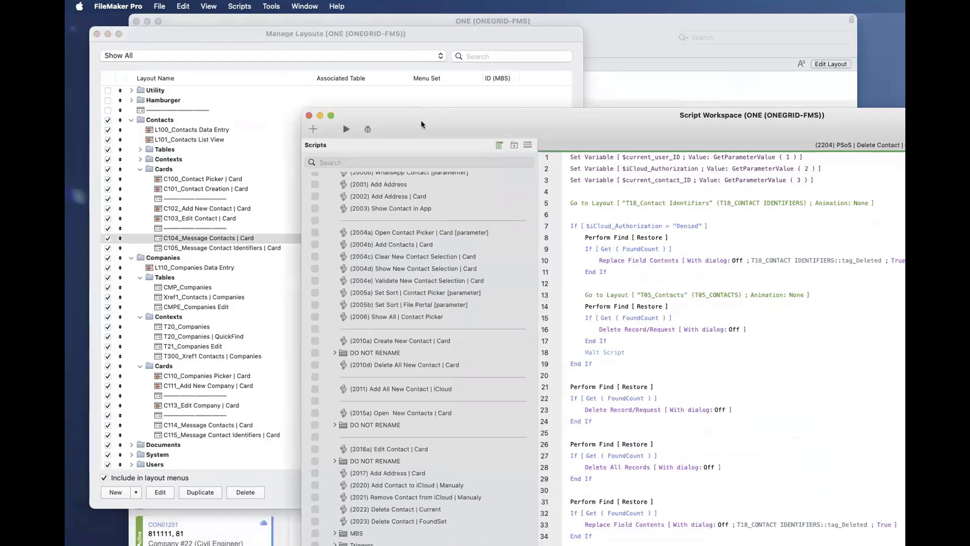
drag(422, 125, 414, 119)
click(602, 212)
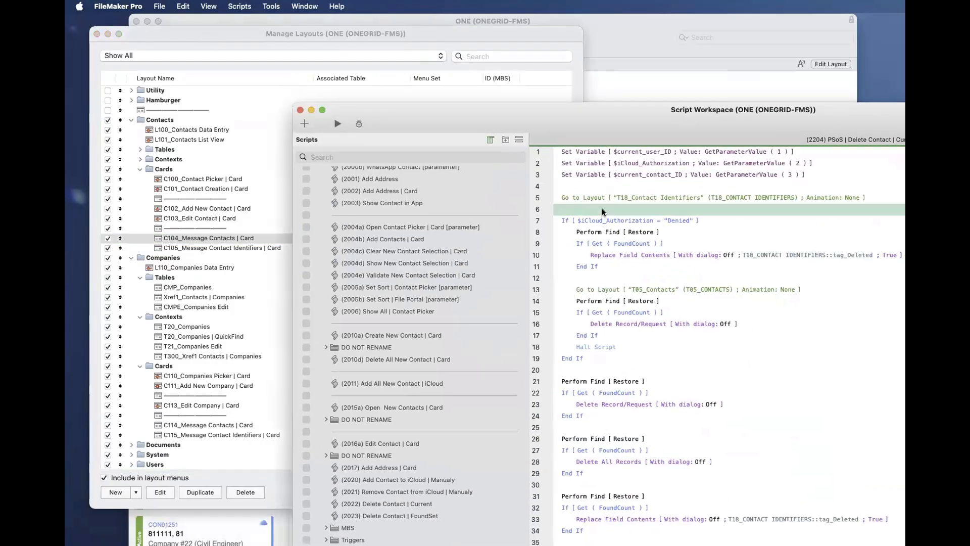
text(gt)
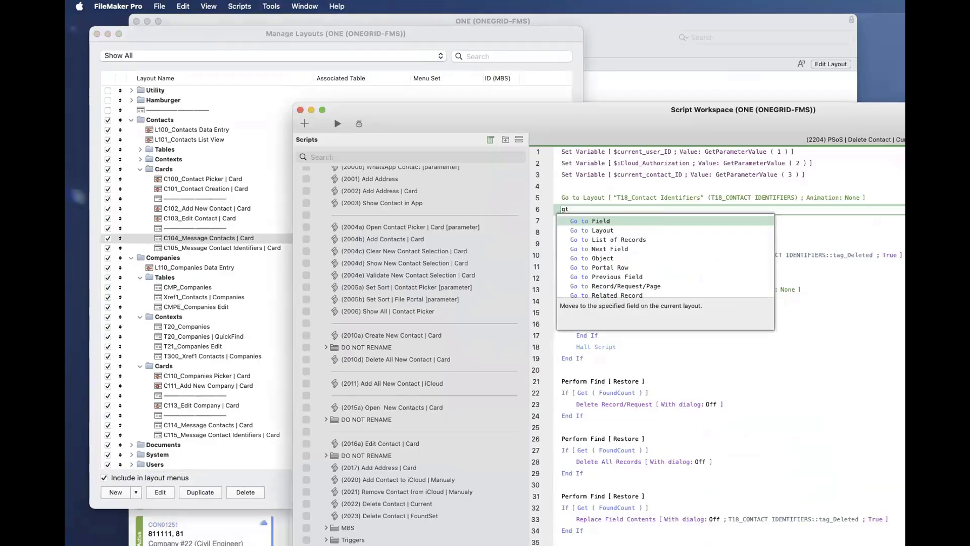
text(l)
key(Return)
key(space)
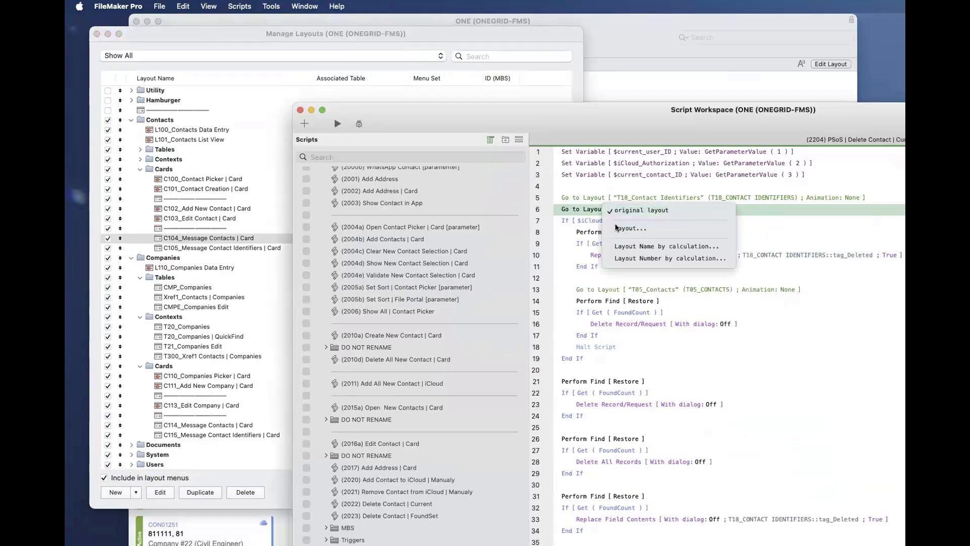
- Open the layout choice for the new Go to Layout step, search for "c104" and select C104_Message Contacts | Card
click(629, 230)
click(803, 245)
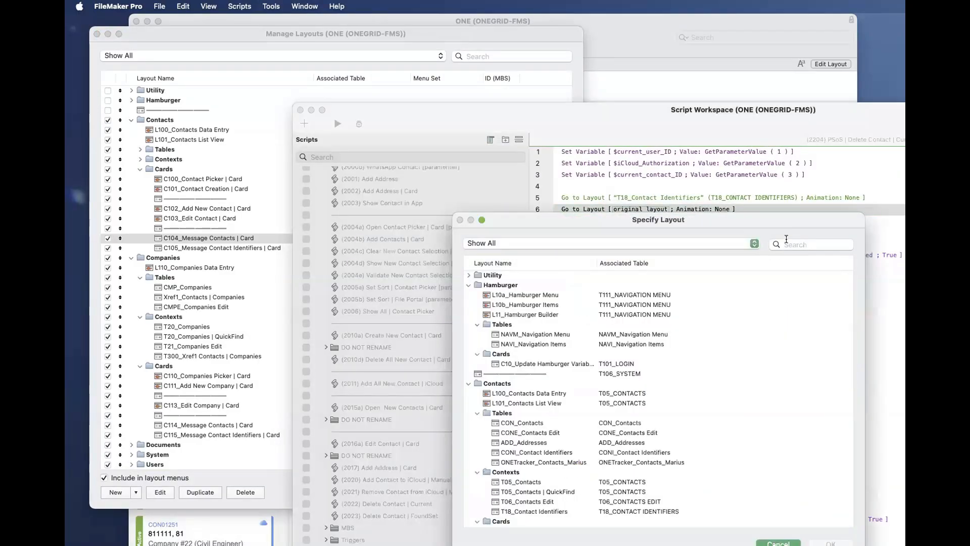
text(c105)
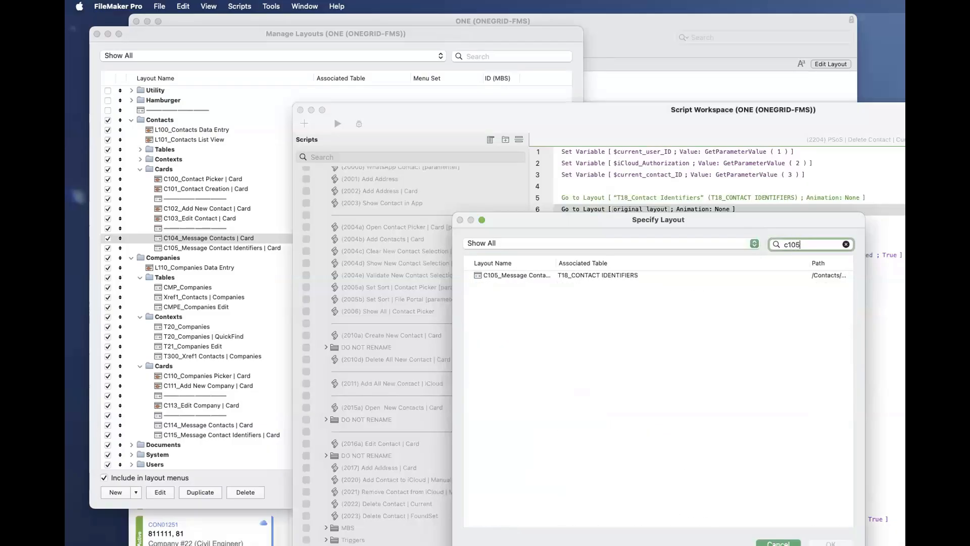
key(BackSpace)
text(4)
click(604, 275)
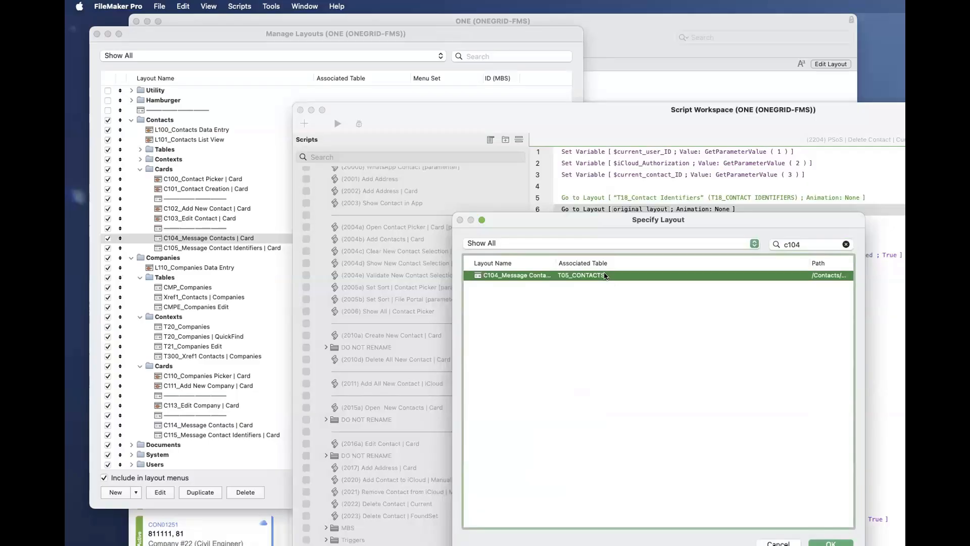
- Search the layouts for "Message" instead, widen the Layout Name column to show full names, and highlight C114_Message Contacts | Card
click(807, 243)
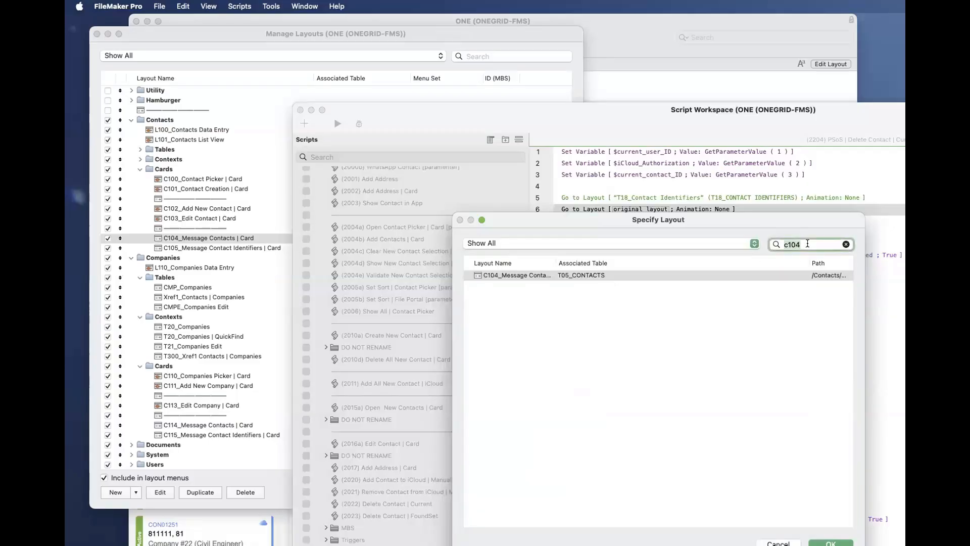
text(Message)
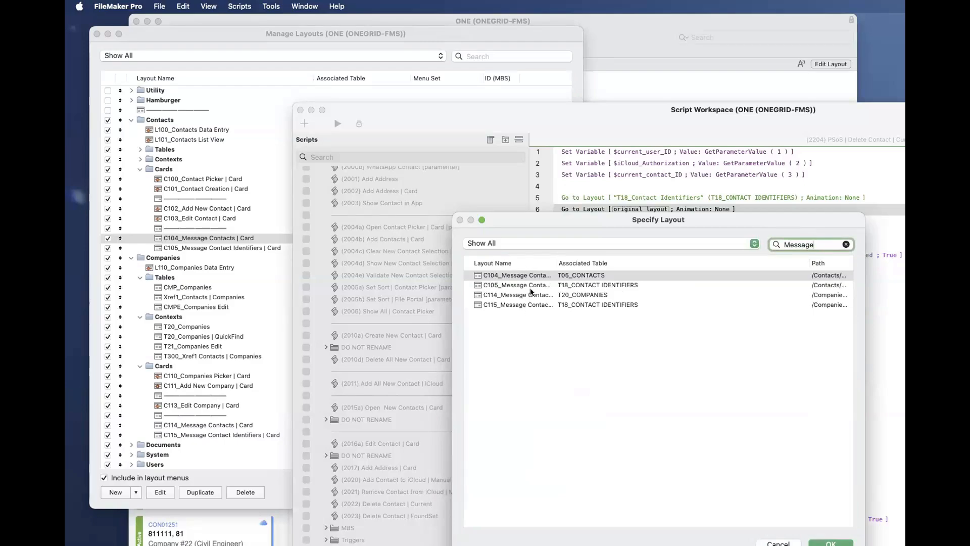
drag(555, 260, 651, 260)
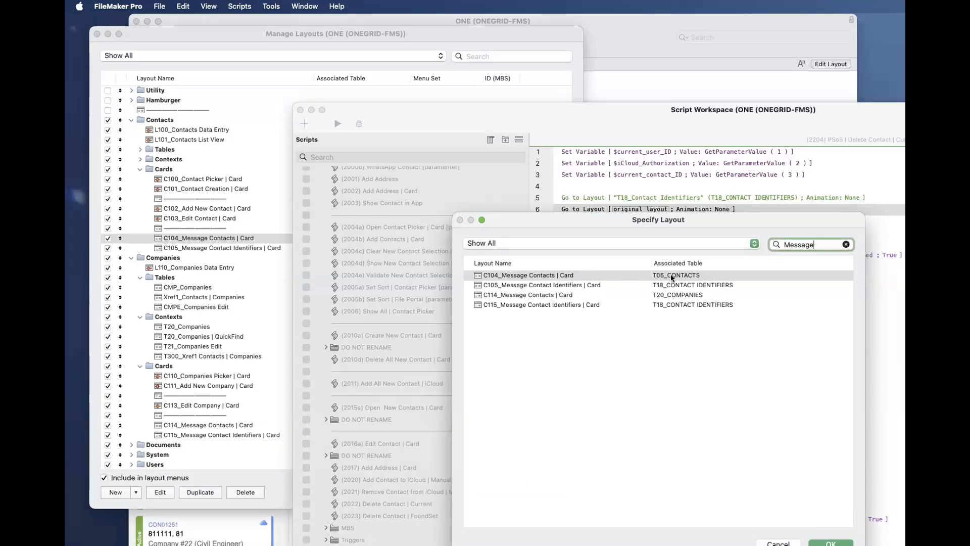
click(544, 298)
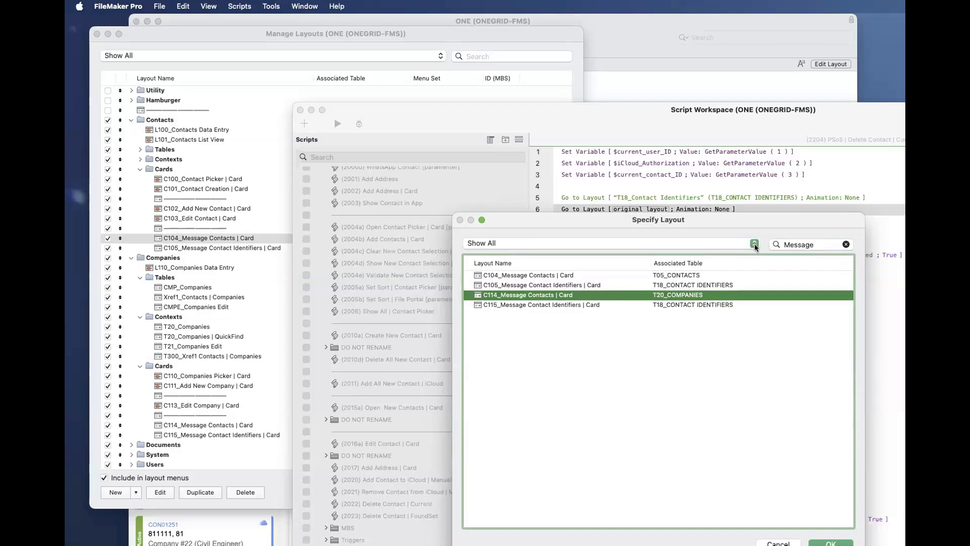
- Search for "c104" again and assign C104_Message Contacts | Card as the Go to Layout target
click(793, 243)
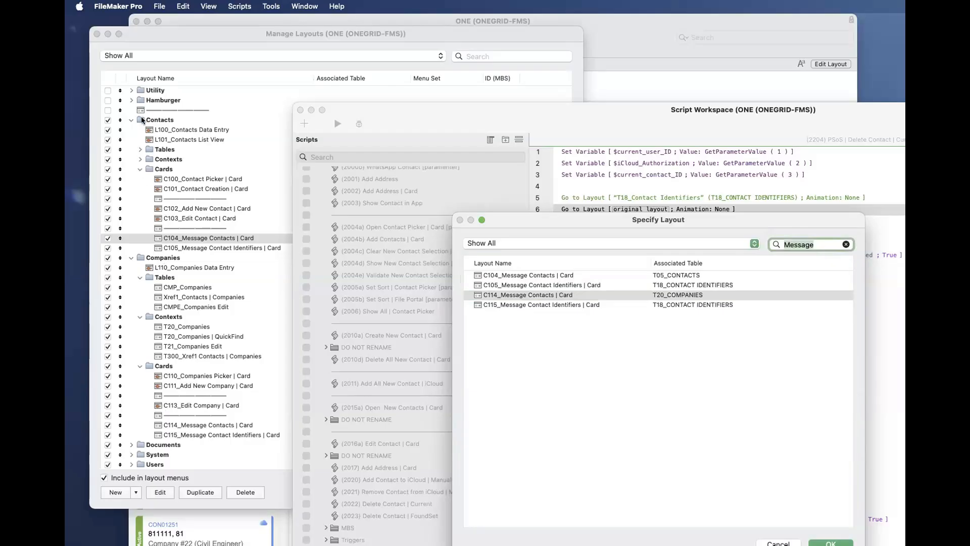
double_click(798, 246)
text(c104)
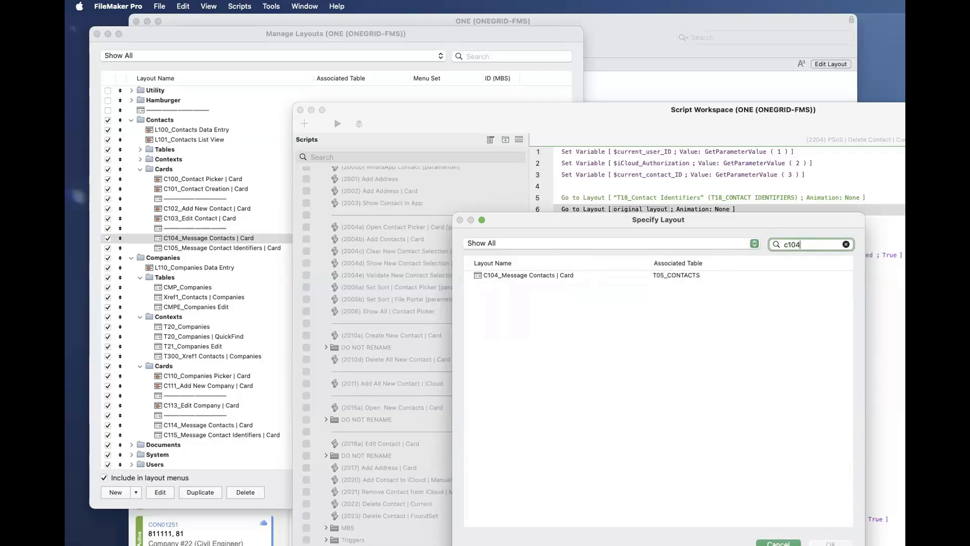
double_click(586, 272)
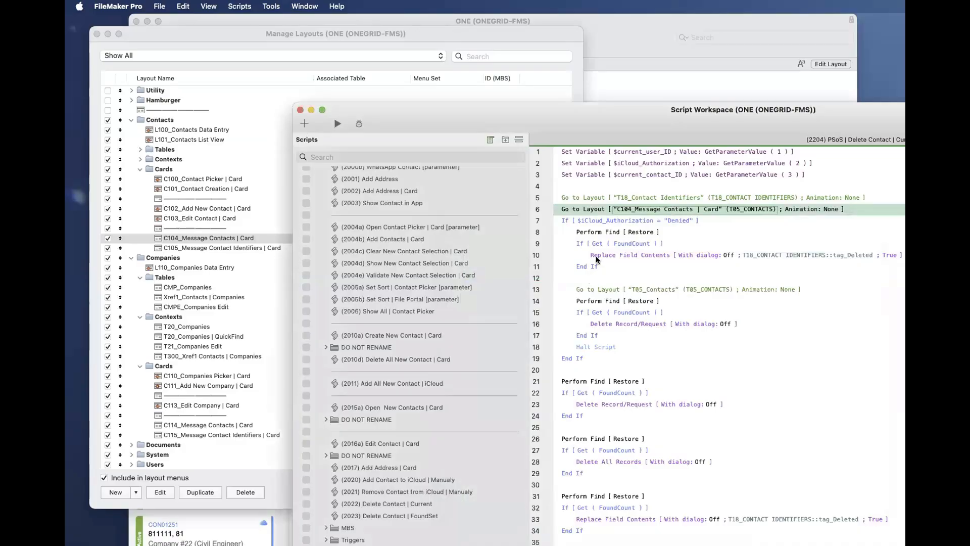
- Delete the C104_Message Contacts | Card Go to Layout step from line 6, save the script, and put an empty line there
click(589, 278)
click(579, 214)
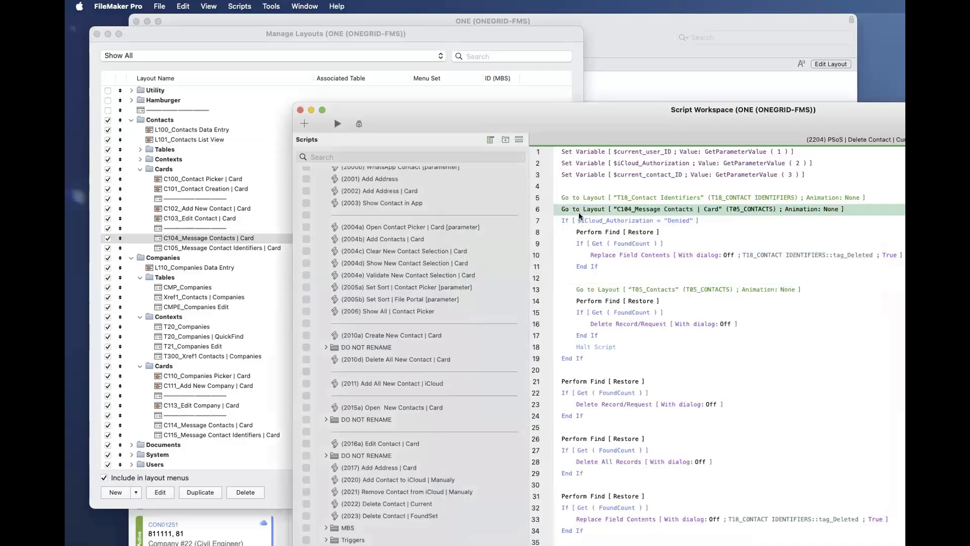
key(BackSpace)
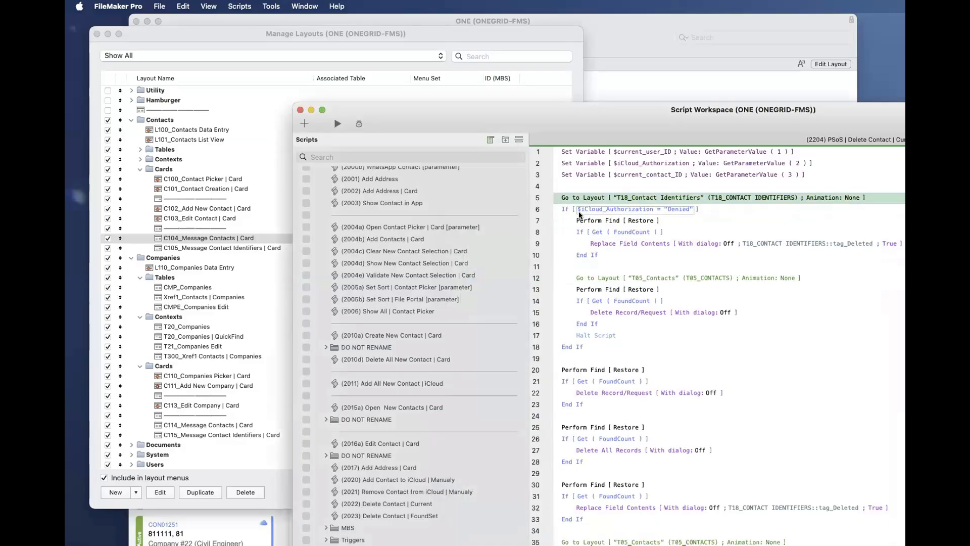
key(super+s)
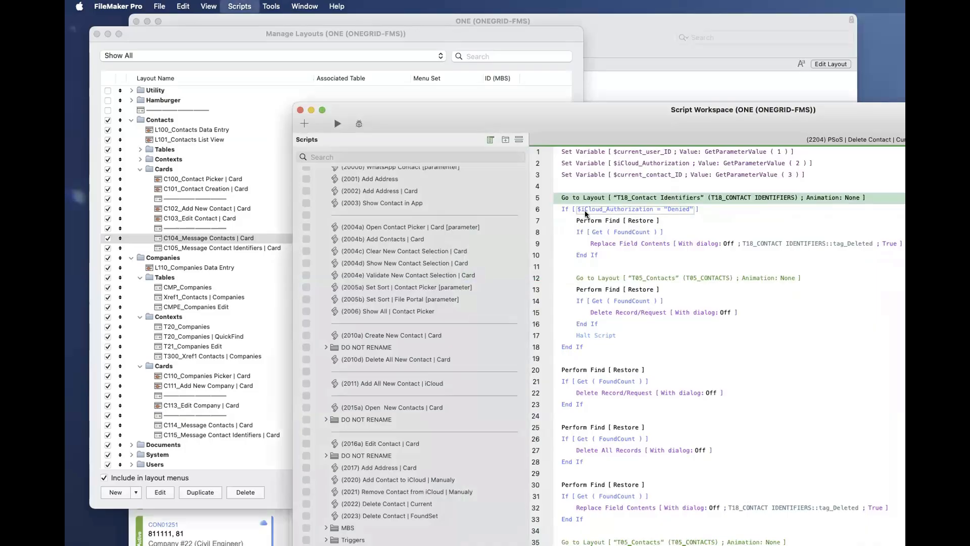
key(Return)
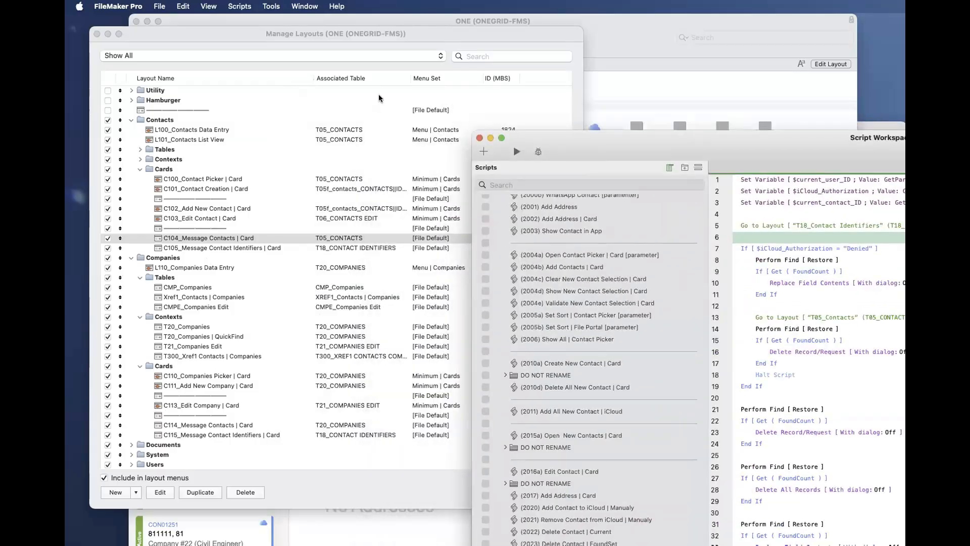
- Return to the ONE file's layout list and filter it to the Contacts folder, narrowing it to that module's Cards folder
click(378, 96)
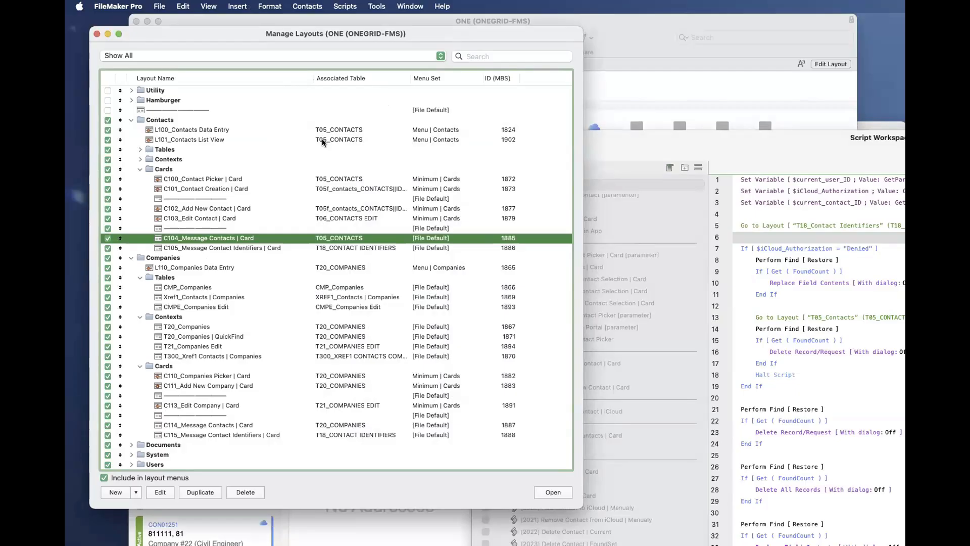
click(312, 56)
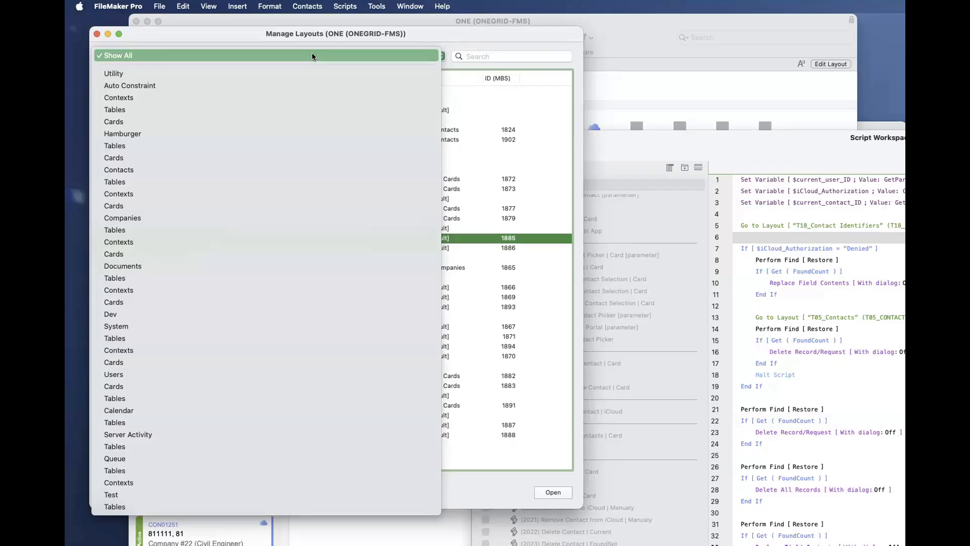
click(292, 169)
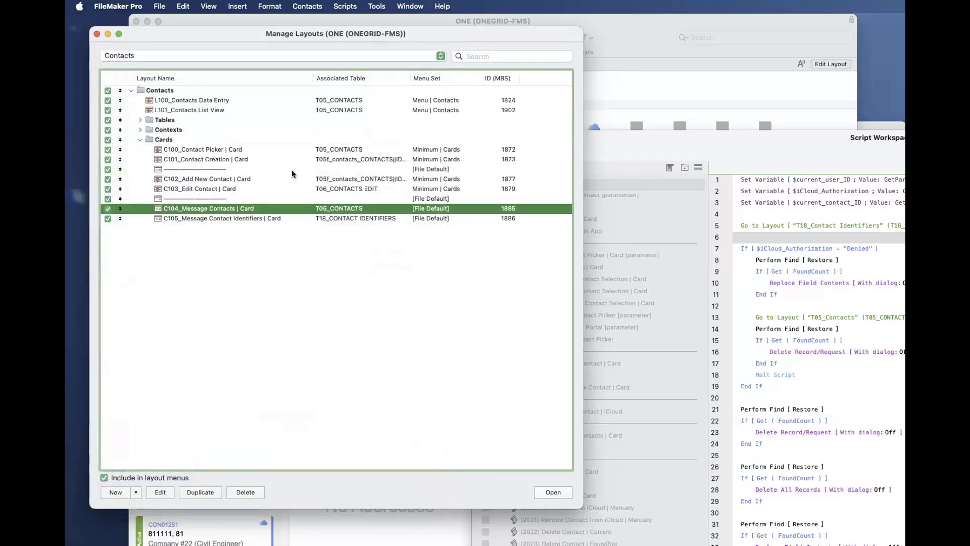
click(166, 55)
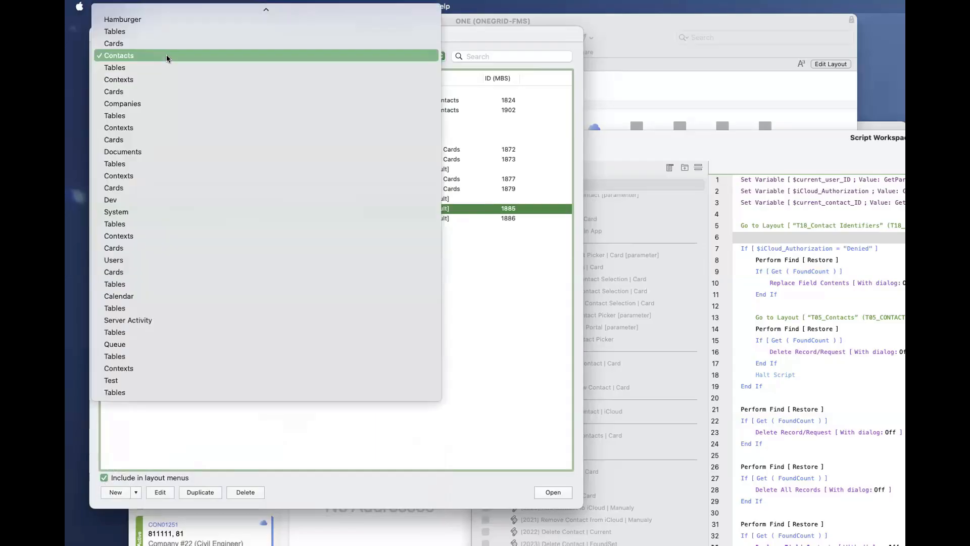
click(166, 90)
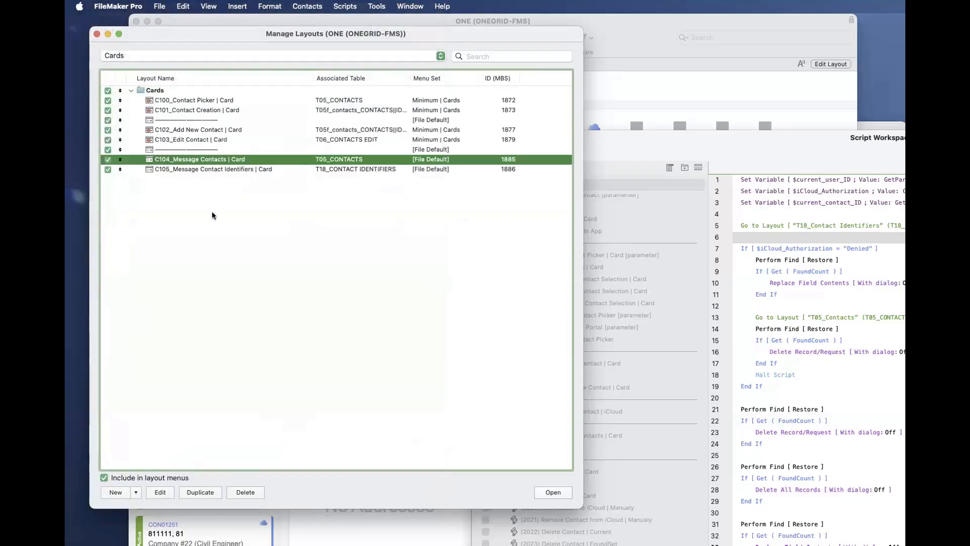
- Try to filter the layout list to the Cards folder under Companies
click(151, 56)
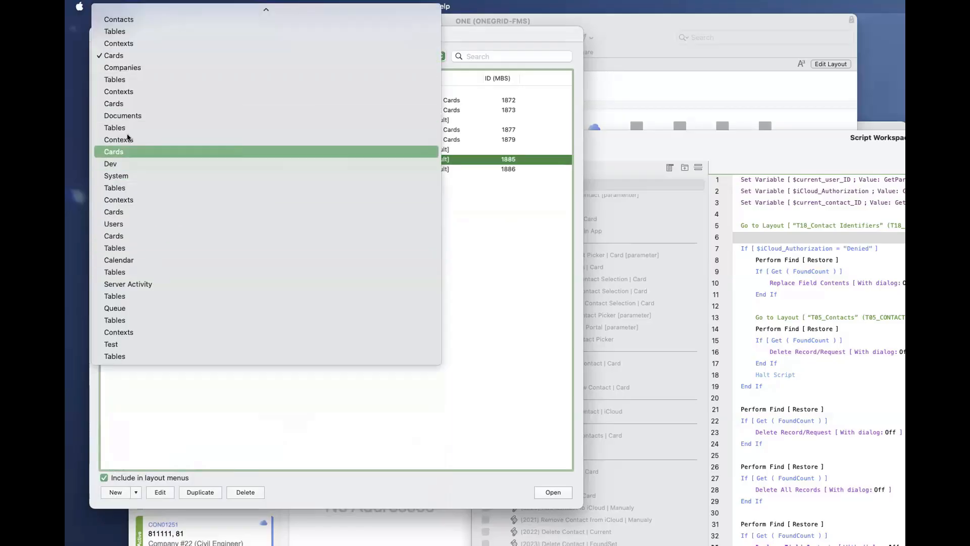
scroll(134, 211, up, 5)
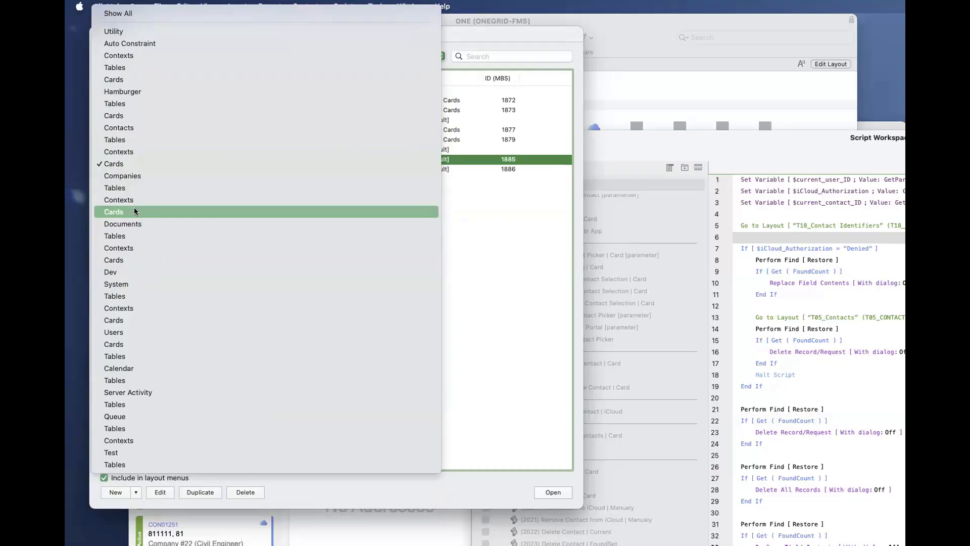
click(135, 211)
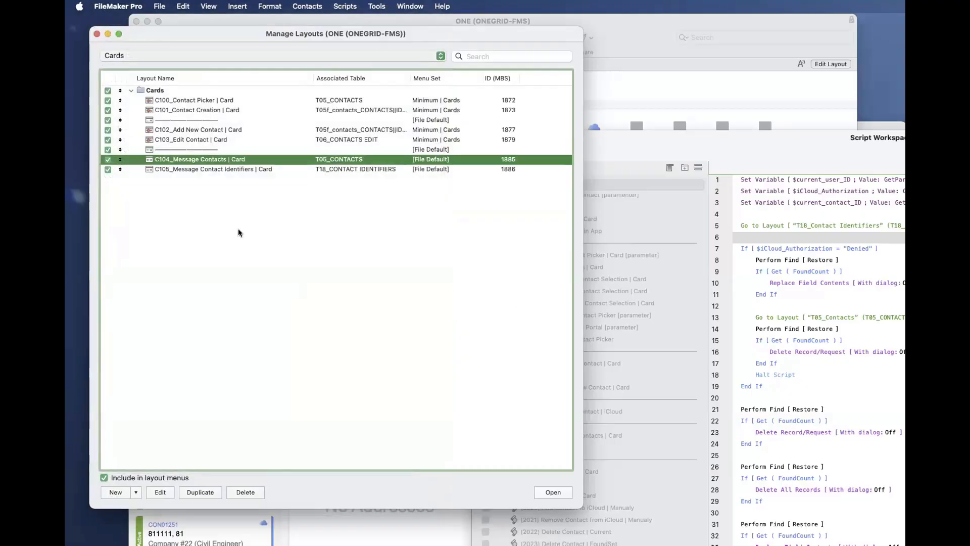
- Filter the layout list to the System folder, followed by the Contexts folder under Auto Constraint
click(143, 55)
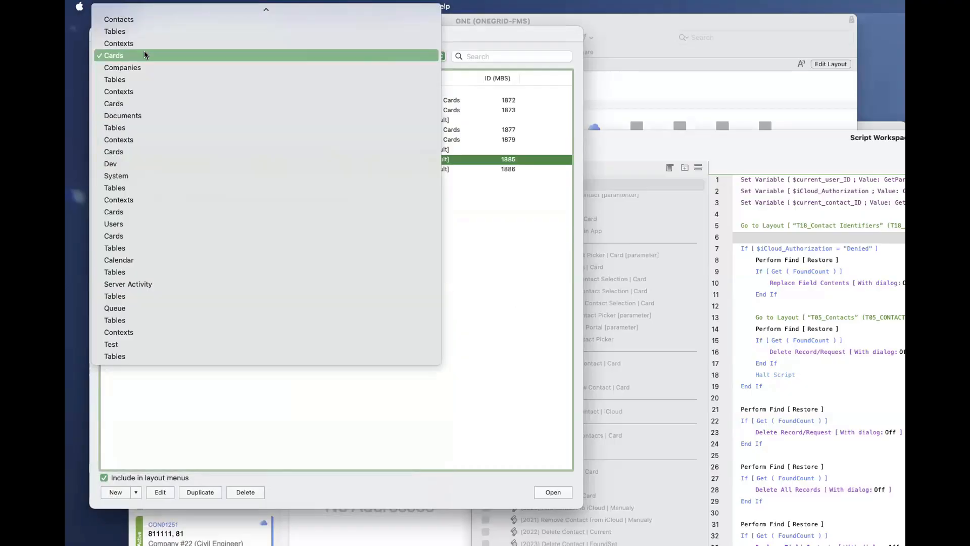
text(sy)
key(Return)
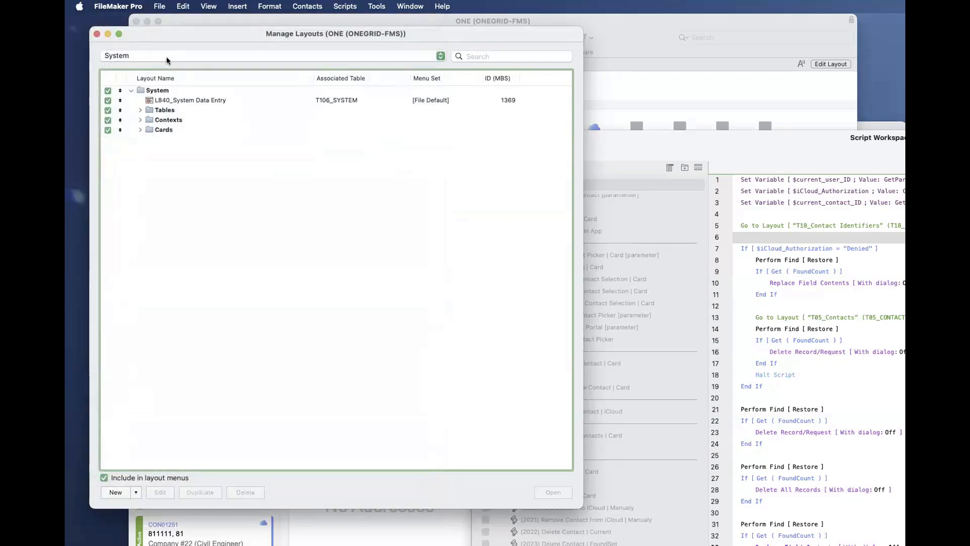
click(166, 60)
key(c)
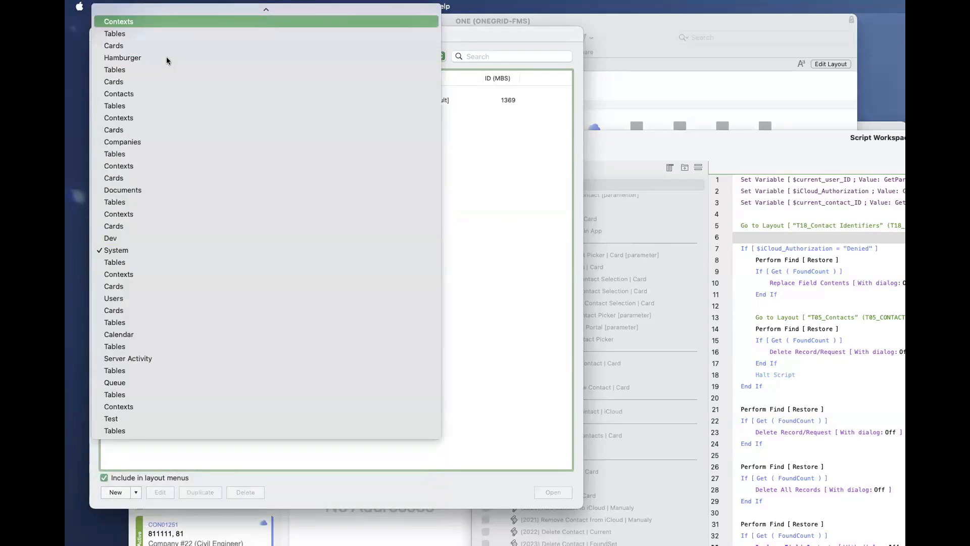
key(Return)
- Filter the layout list to the Contacts folder, followed by the Companies folder
click(166, 58)
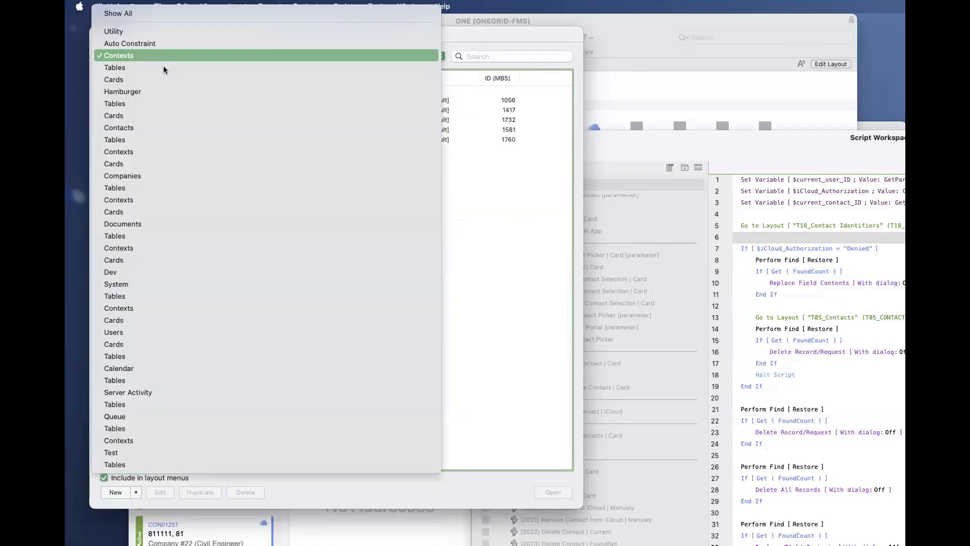
click(153, 126)
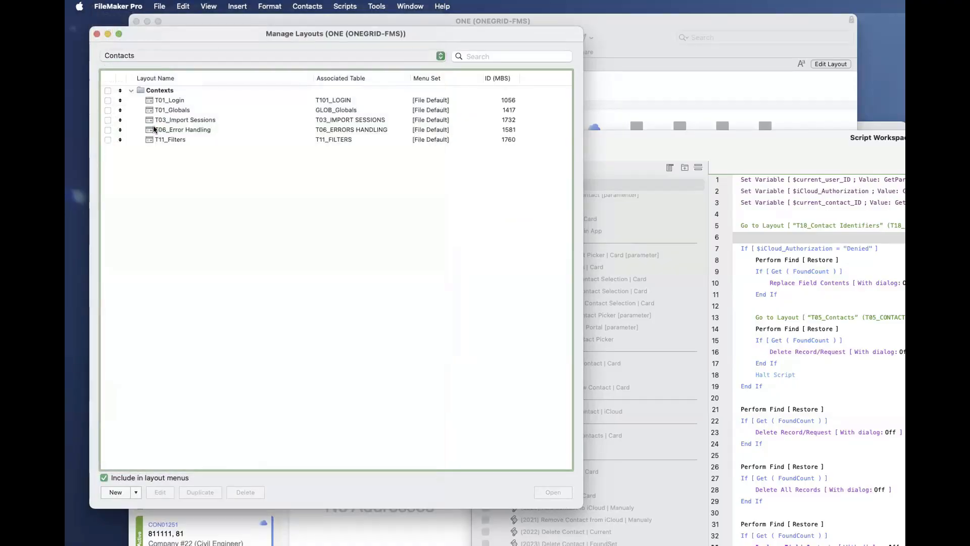
click(153, 56)
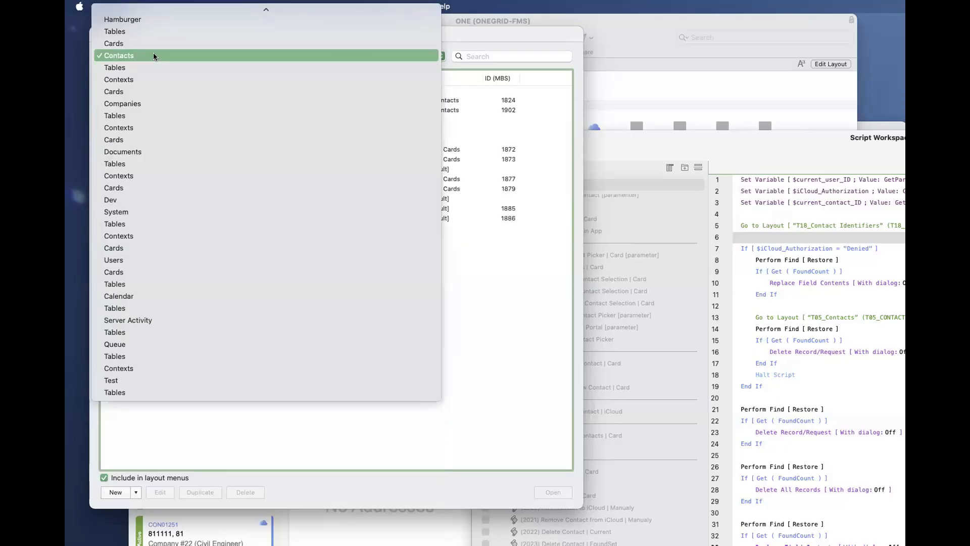
text(com)
key(Return)
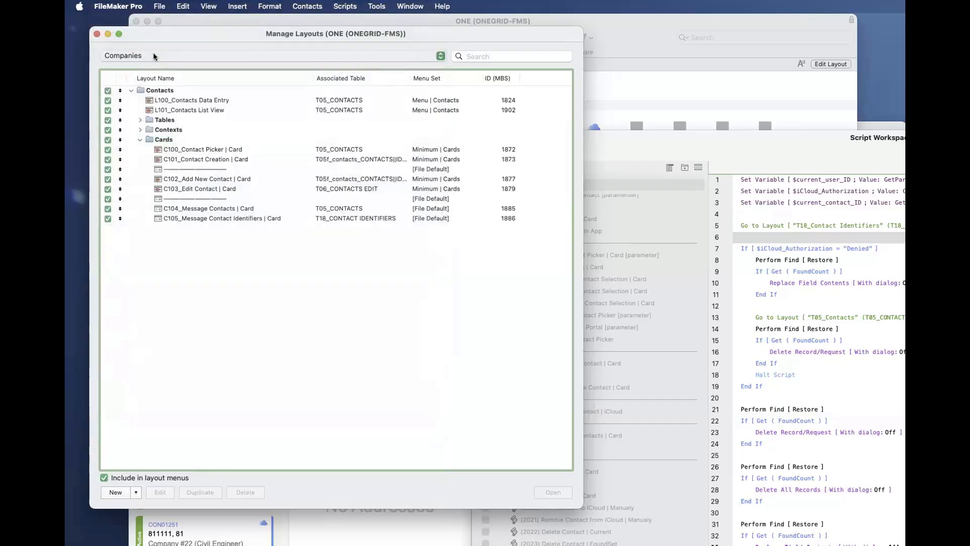
- Filter the layout list to the Users folder and dismiss the reopened folder choice without changing it
click(153, 54)
text(us)
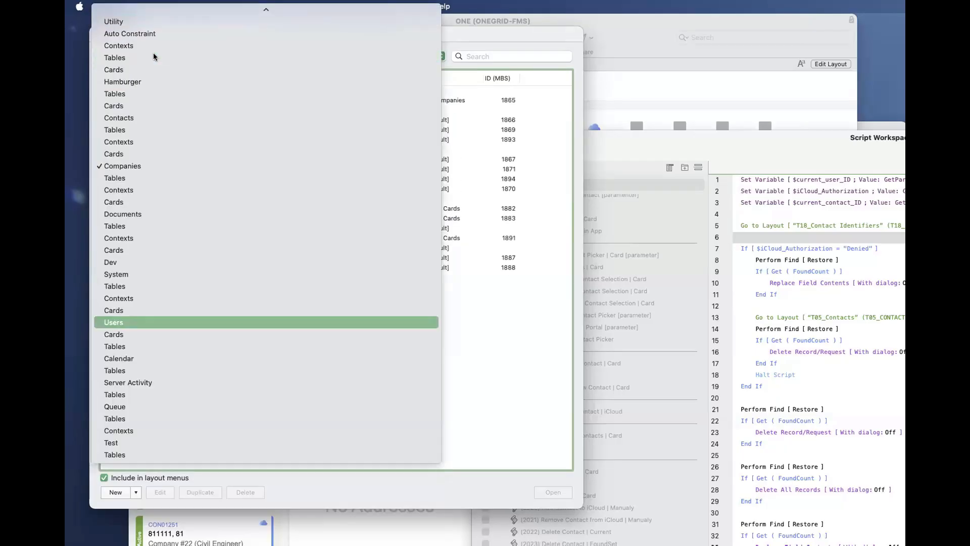
key(Return)
click(153, 54)
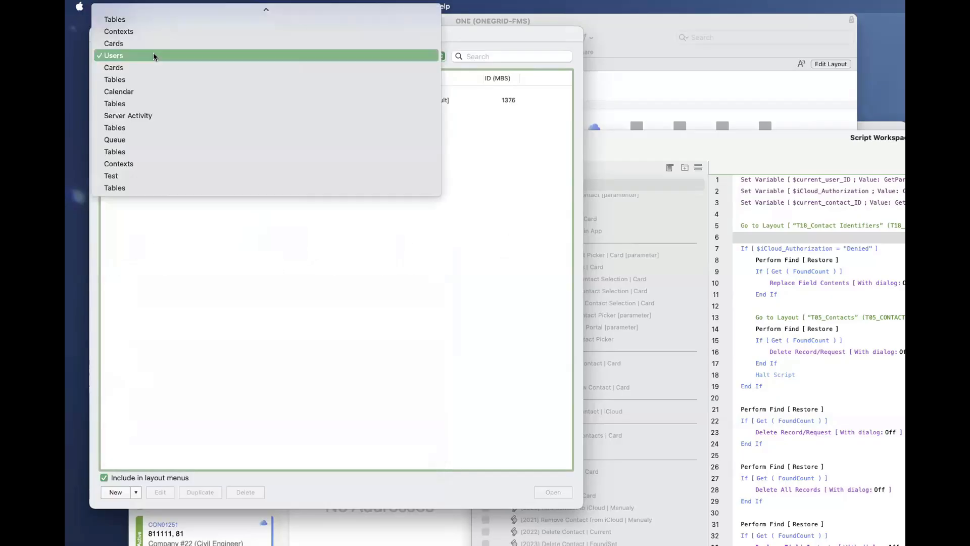
text(sy)
key(Escape)
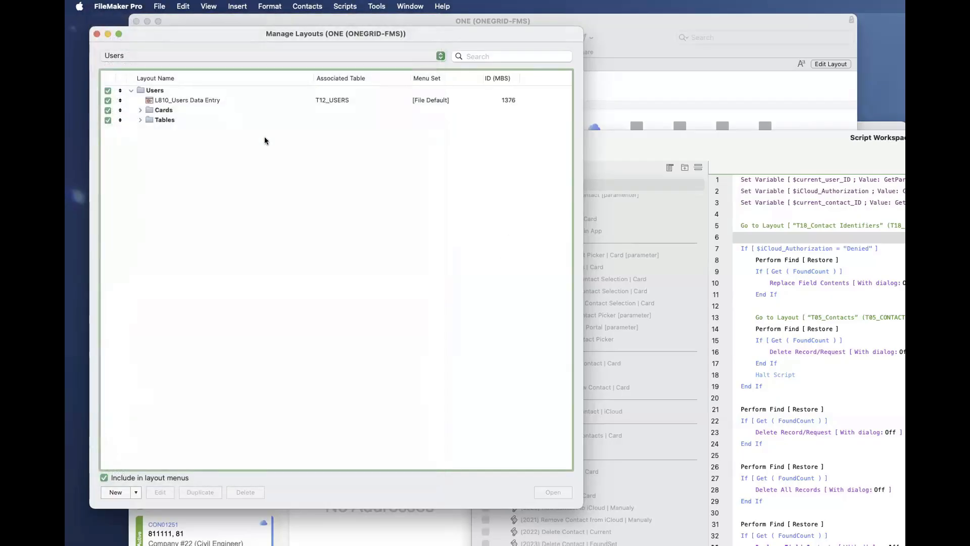
- Close the ONE file's layout list and bring up the RCDB file's Manage Layouts window beside the Script Workspace
key(super+w)
drag(632, 147, 639, 147)
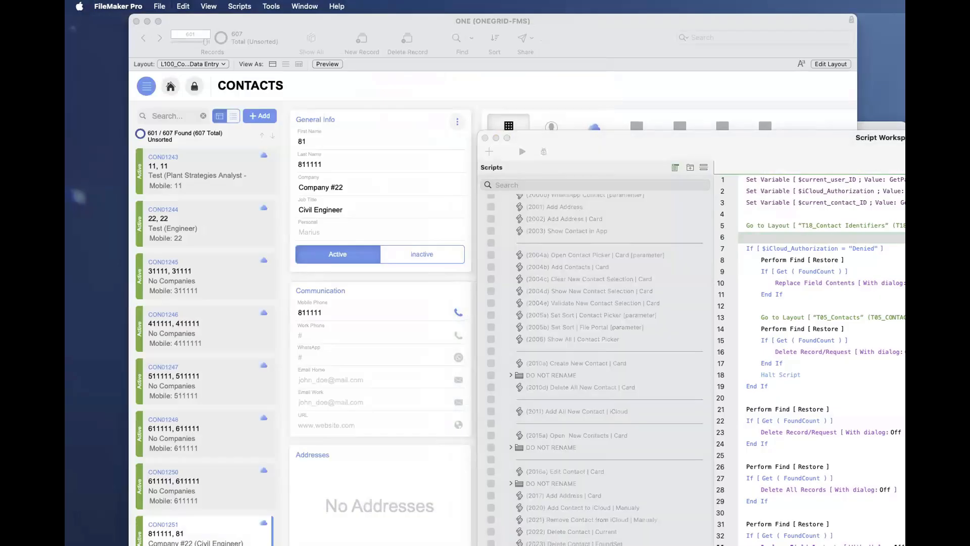
key(shift+super+l)
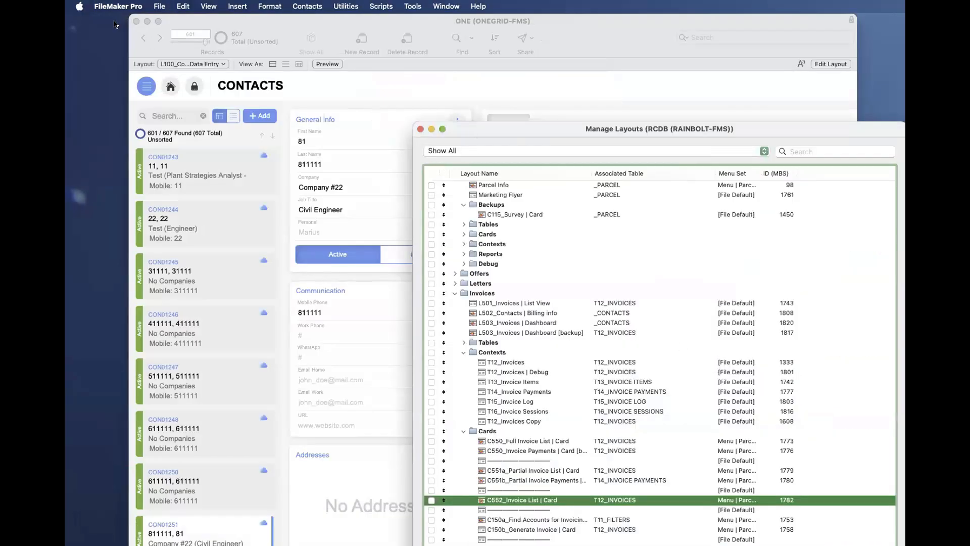
drag(465, 160, 125, 49)
- Filter the RCDB layout list to the Parcels folder
click(126, 47)
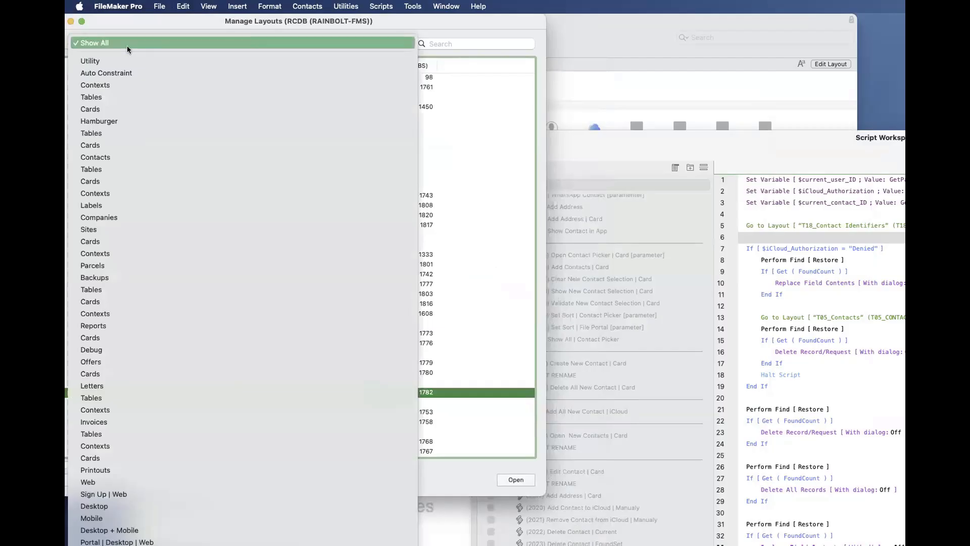
key(p)
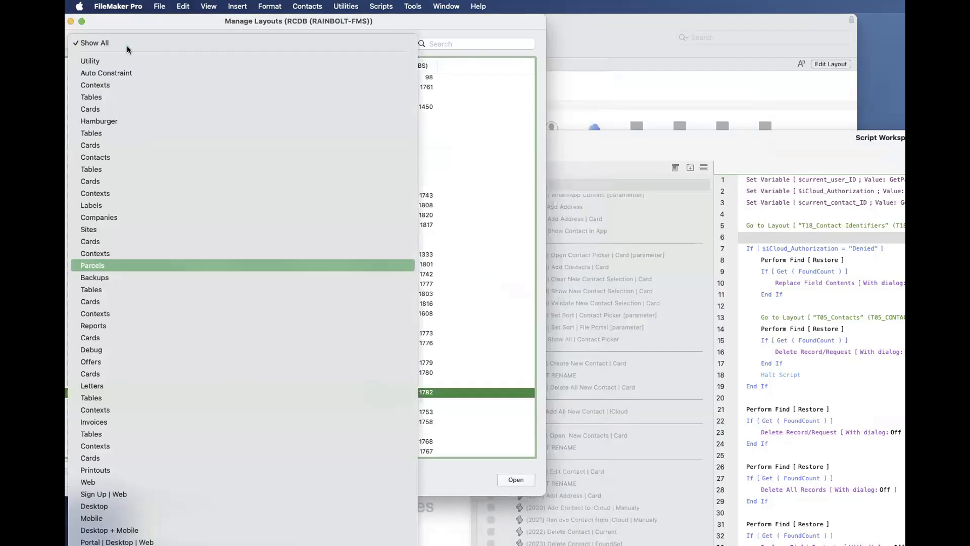
key(Return)
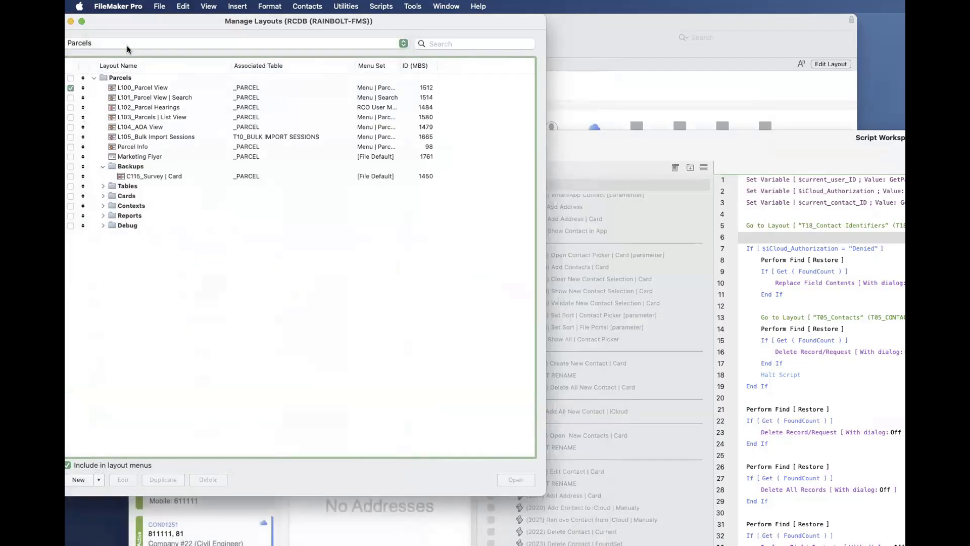
- Filter the RCDB layout list to the Users folder, followed by the System folder
click(127, 45)
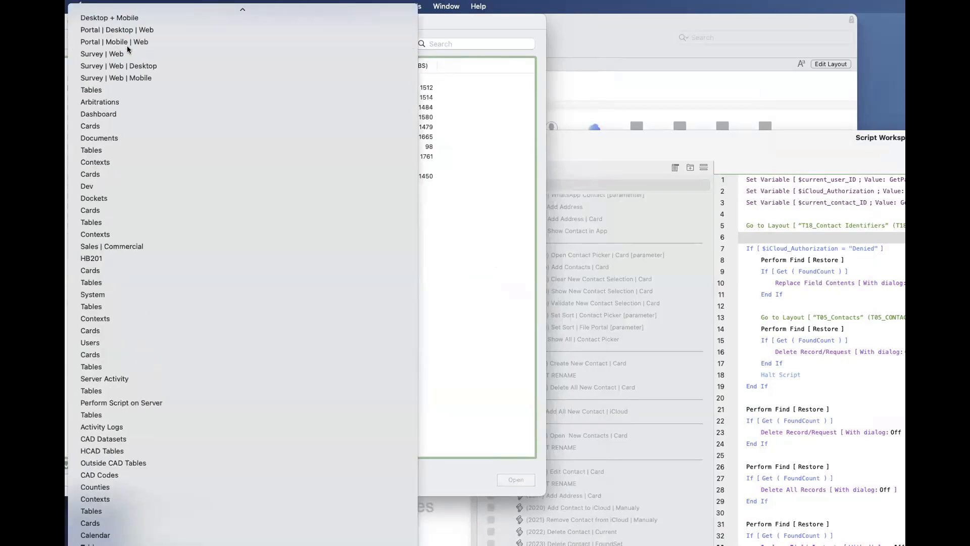
scroll(126, 45, up, 10)
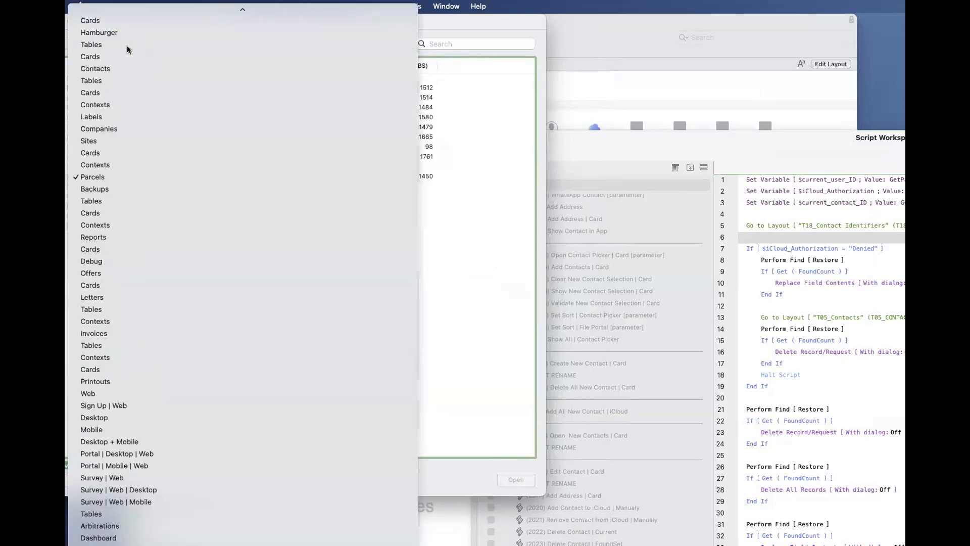
click(127, 46)
click(126, 46)
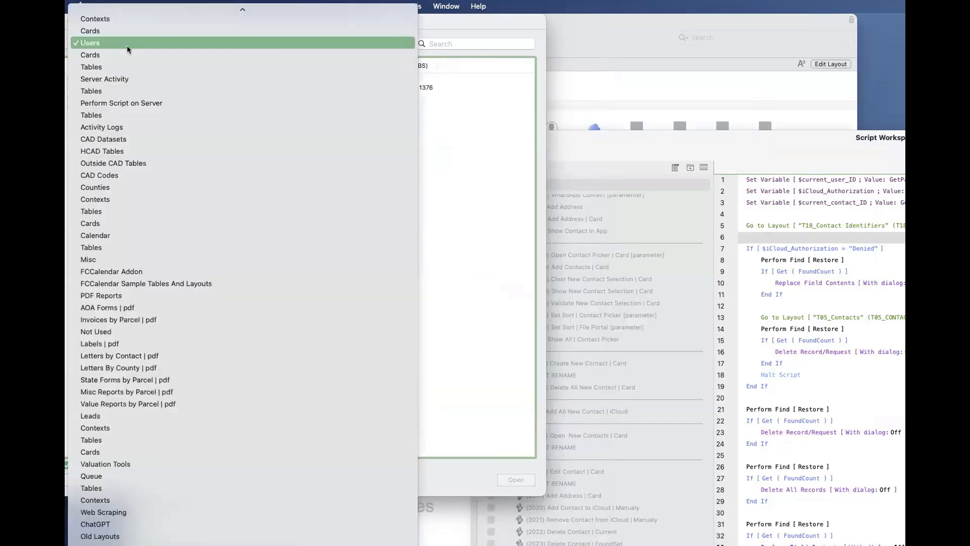
scroll(126, 45, up, 10)
scroll(126, 46, down, 10)
click(126, 45)
- Filter the RCDB layout list to the Contacts folder, followed by the Sites folder
click(126, 45)
scroll(126, 46, up, 10)
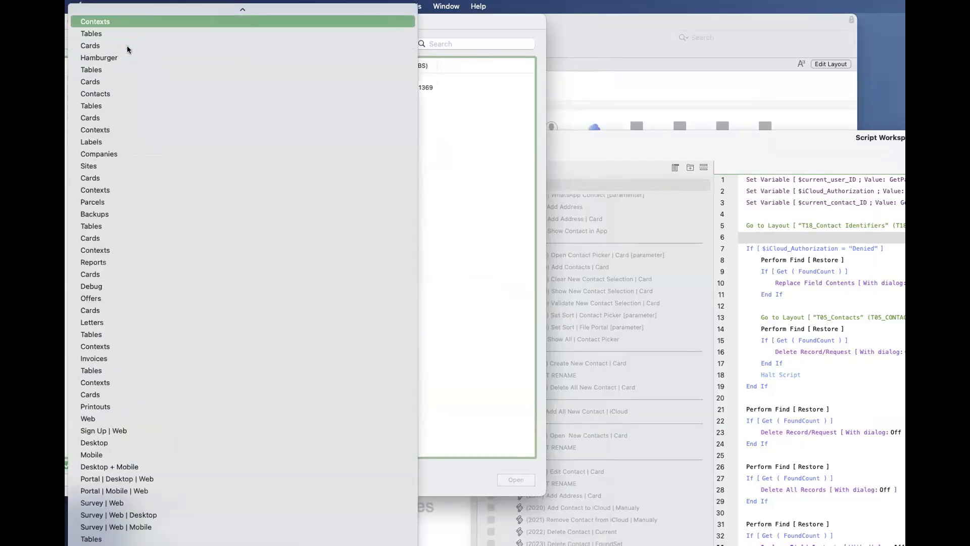
click(126, 45)
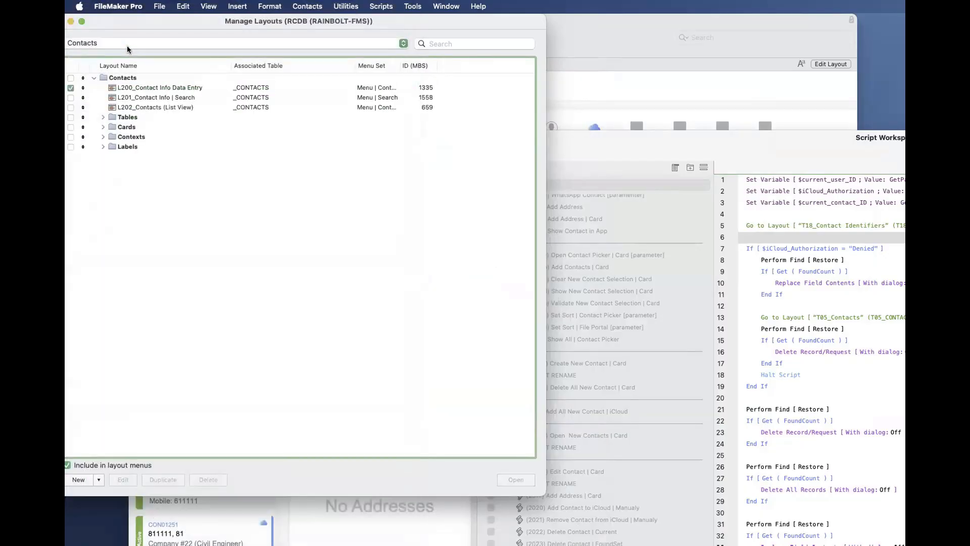
click(126, 45)
scroll(127, 45, up, 2)
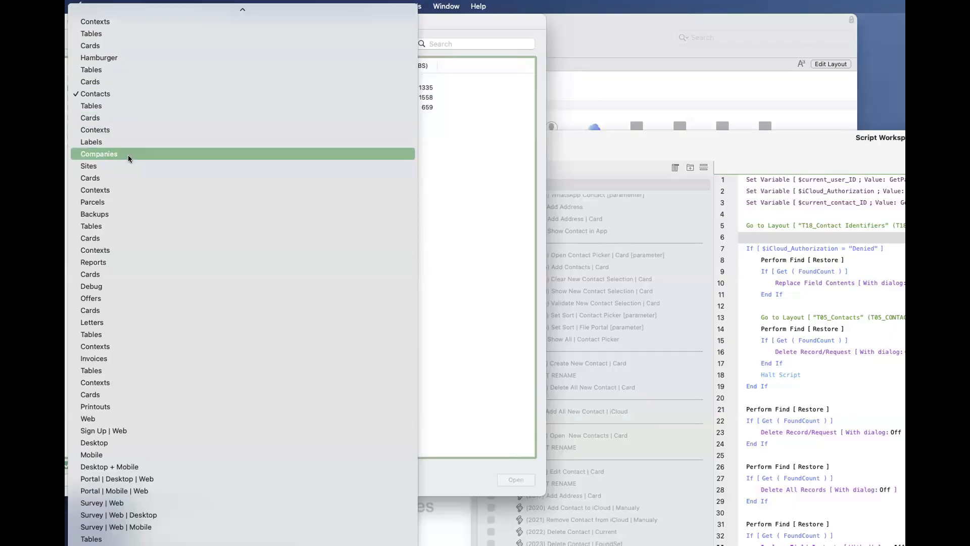
scroll(128, 155, up, 2)
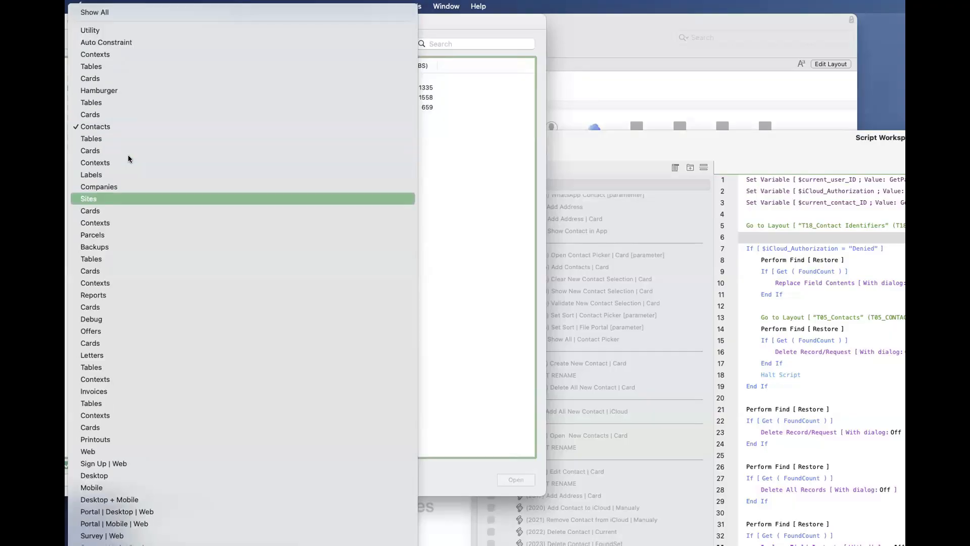
key(Return)
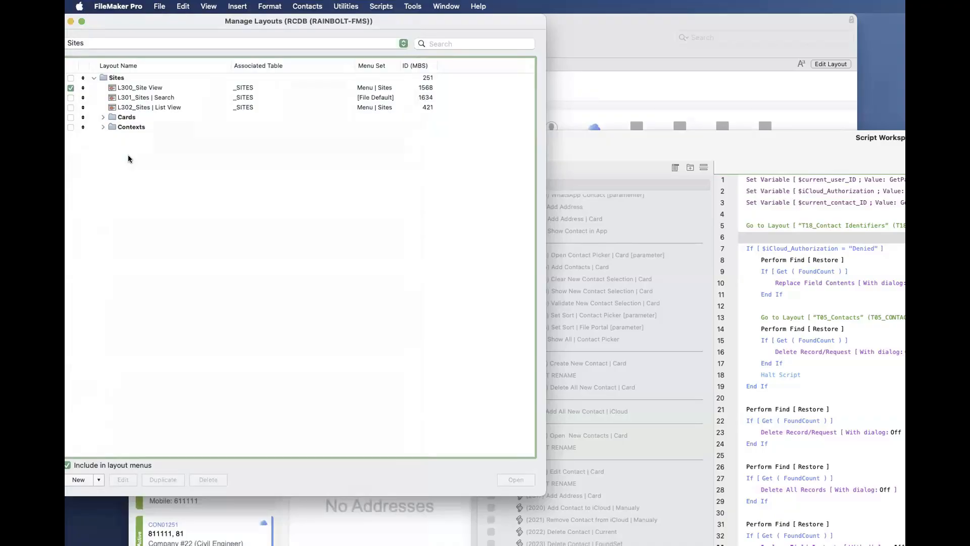
- Move the RCDB Manage Layouts window fully into view, select the Sites folder, and look through the available folder filters
drag(157, 19, 232, 39)
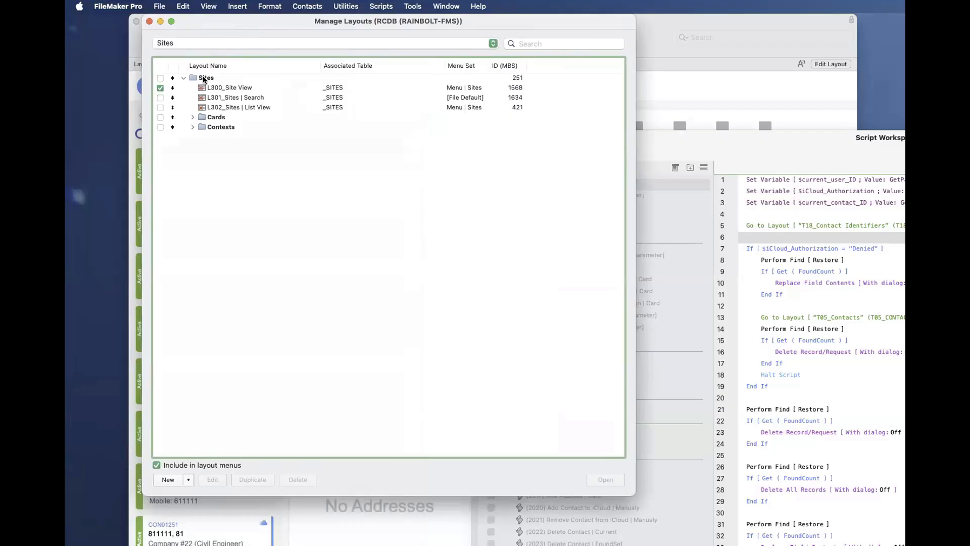
click(205, 78)
click(213, 43)
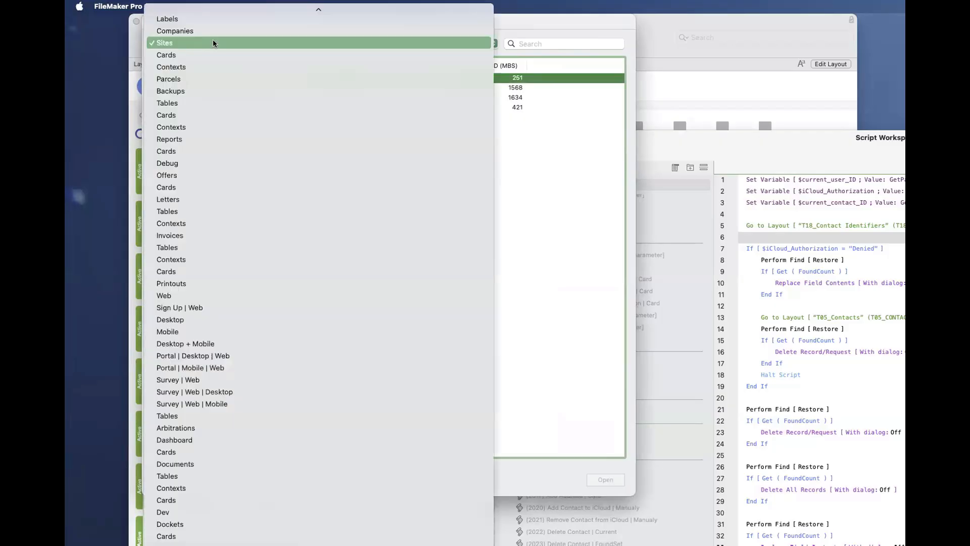
scroll(242, 407, down, 15)
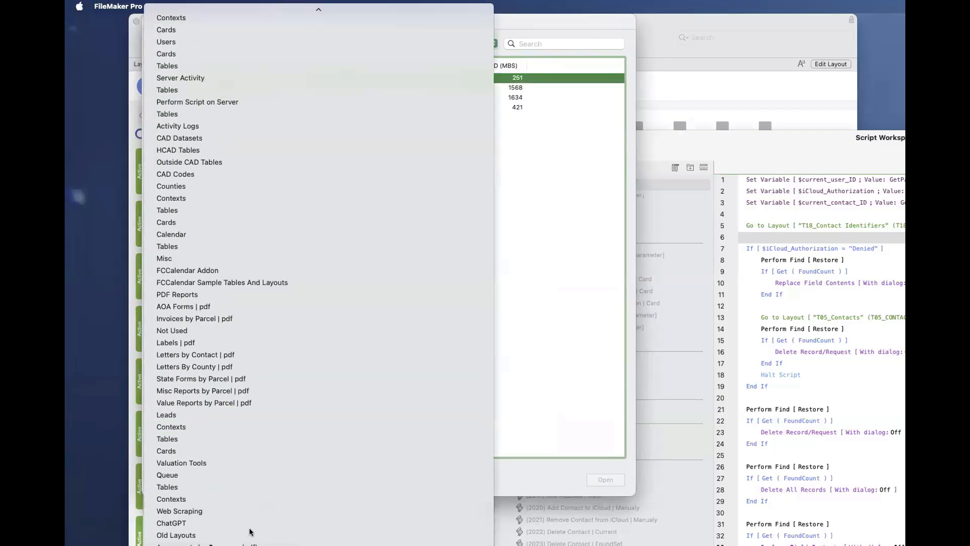
scroll(235, 264, up, 15)
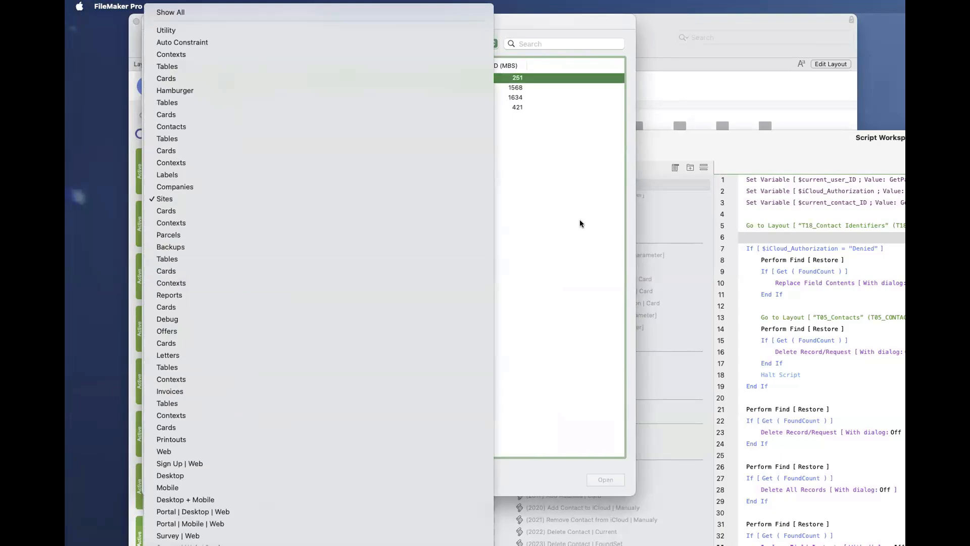
click(566, 216)
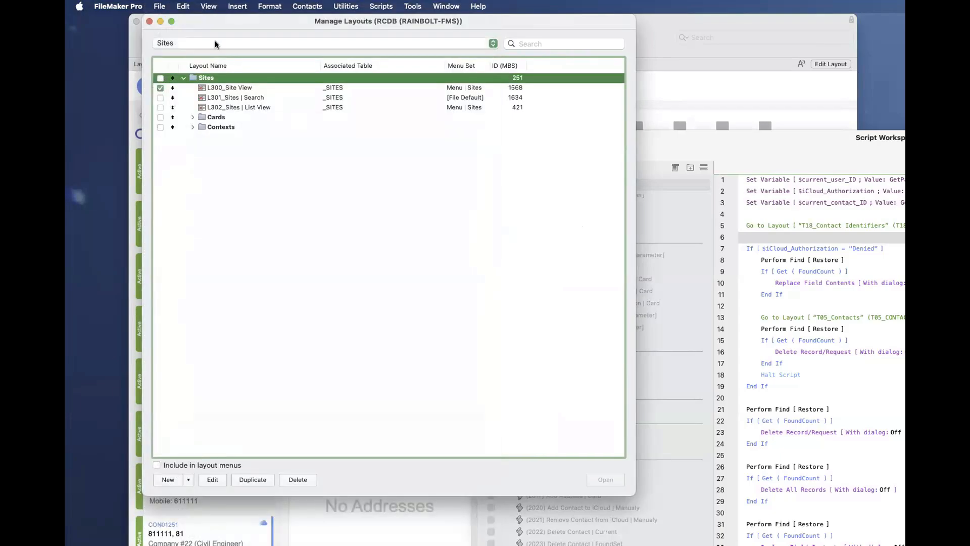
- Filter the RCDB layout list to the System folder, followed by the Companies folder
click(214, 42)
scroll(214, 44, up, 5)
scroll(215, 44, down, 1)
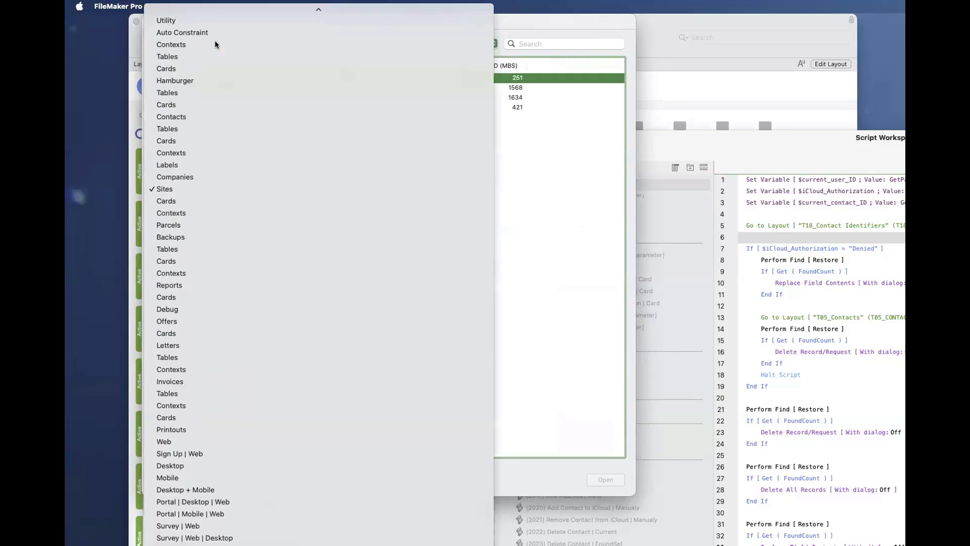
click(215, 44)
click(215, 44)
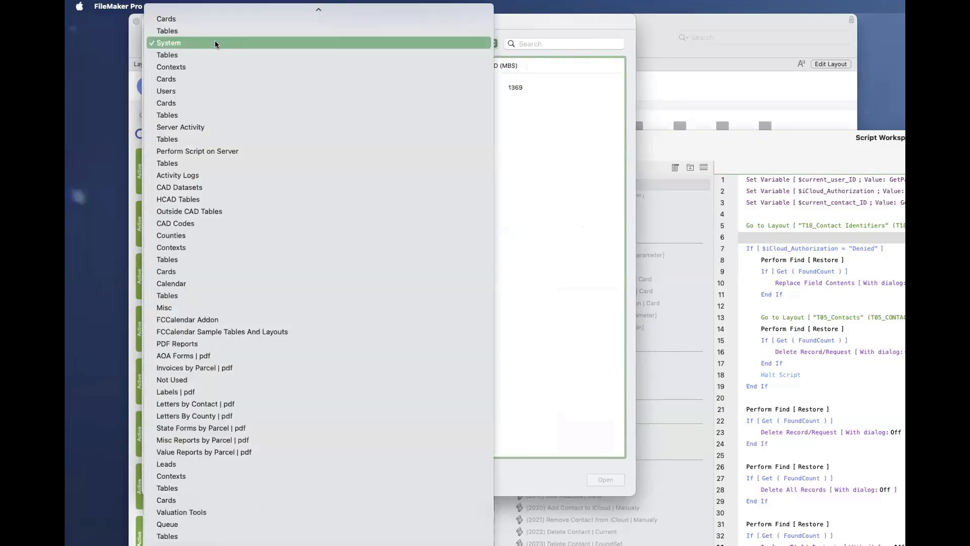
text(comp)
key(Return)
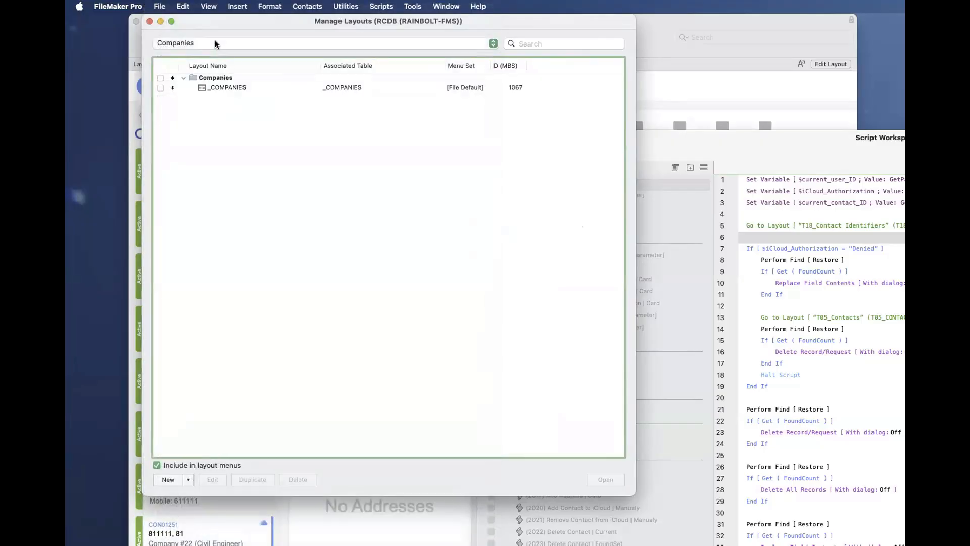
- Filter the RCDB layout list to the Contexts folder, followed by the Counties folder
click(214, 44)
text(cont)
key(Return)
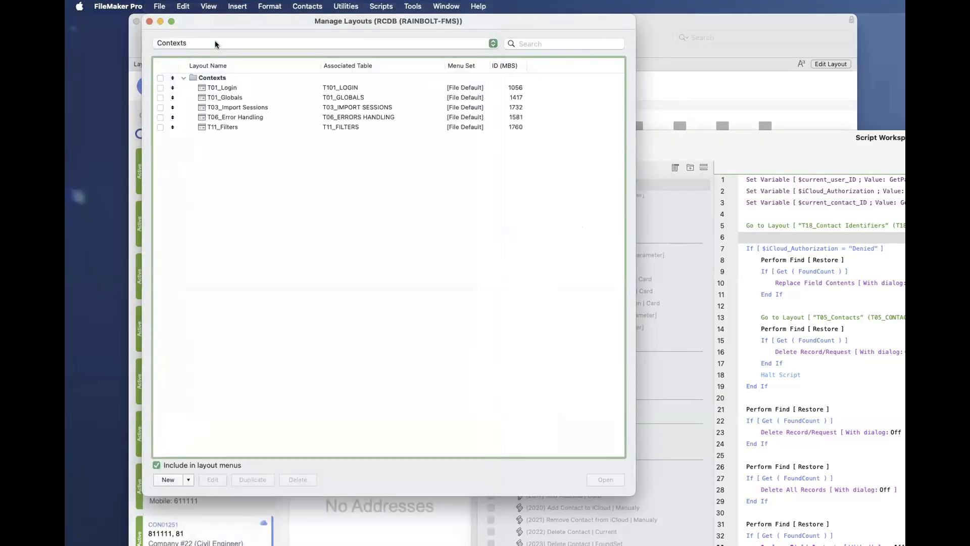
click(214, 44)
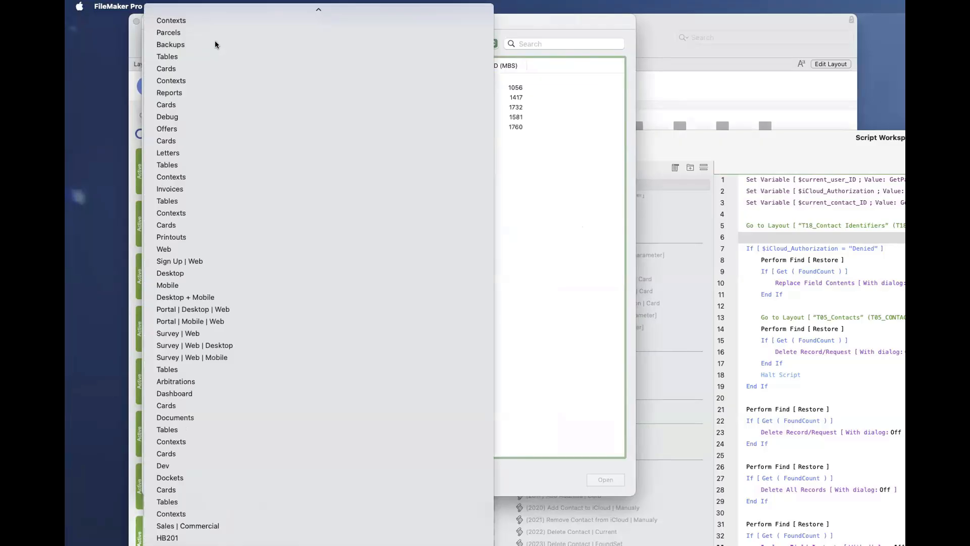
text(coun)
key(Return)
- Filter the RCDB layout list to the Letters folder, followed by the Dockets folder
click(214, 43)
scroll(211, 50, up, 1)
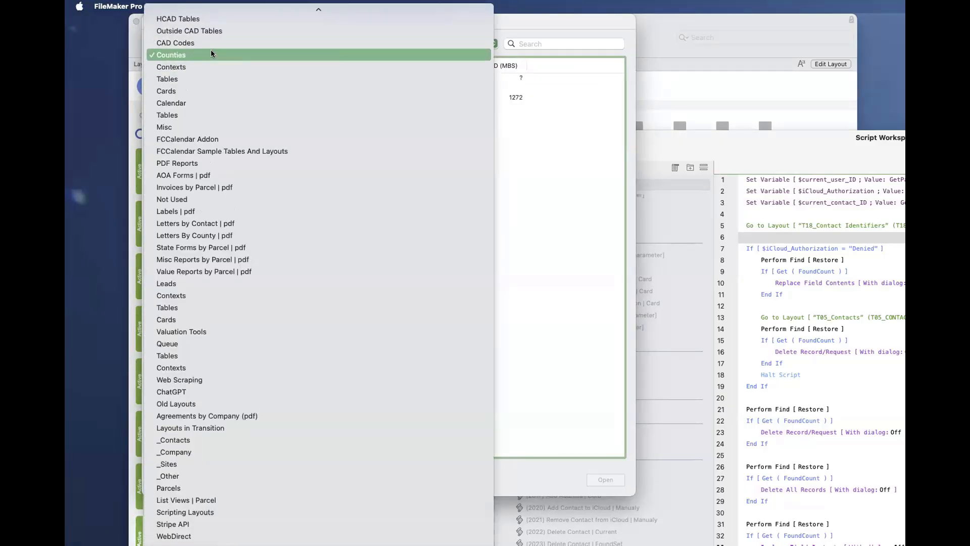
scroll(211, 50, up, 15)
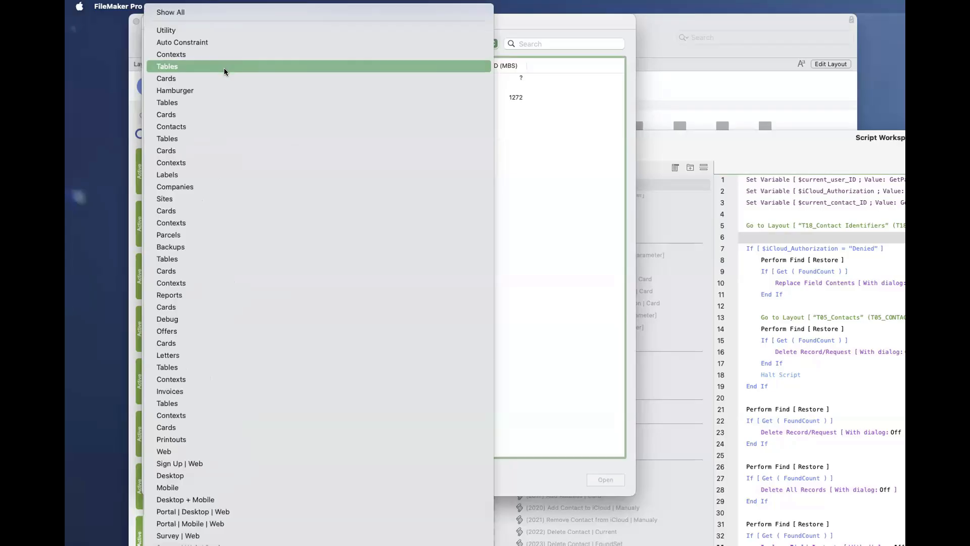
key(Escape)
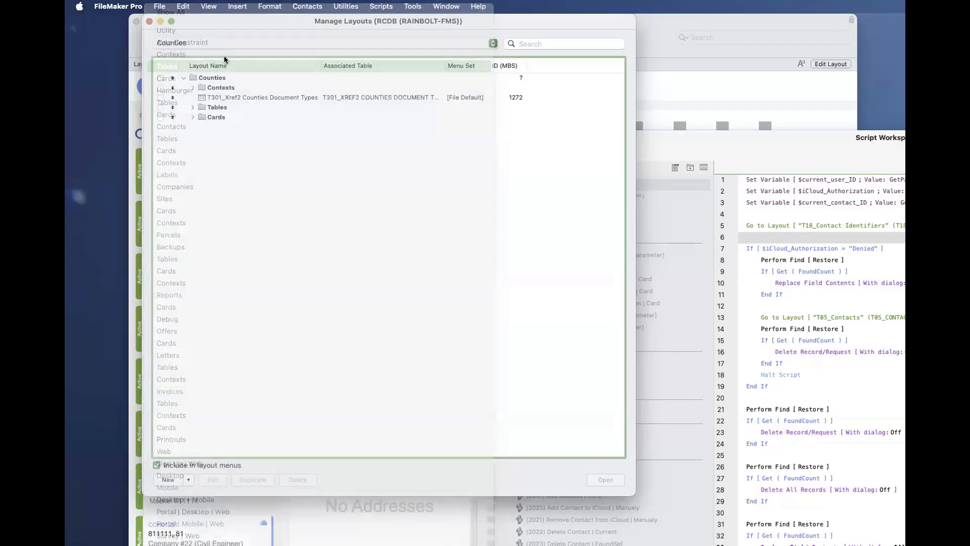
click(223, 46)
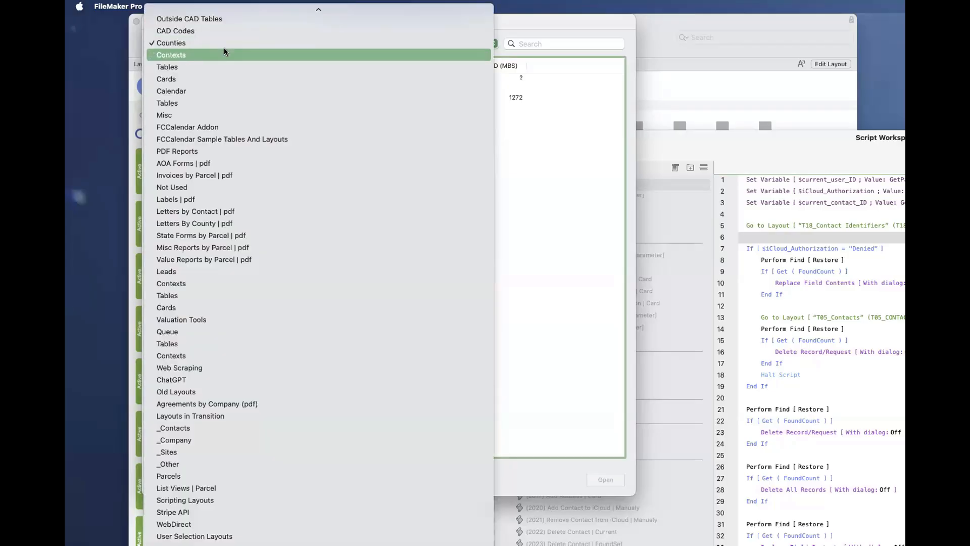
text(le)
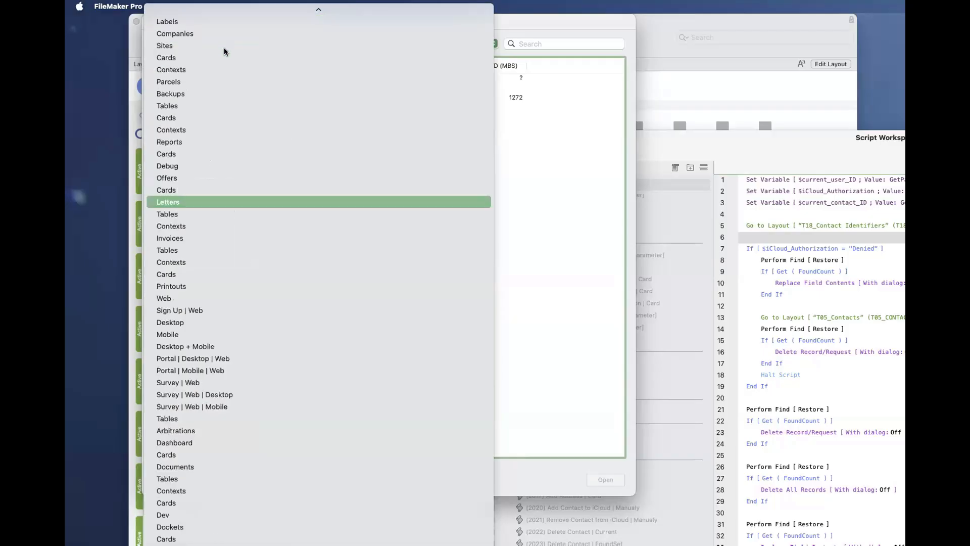
key(Return)
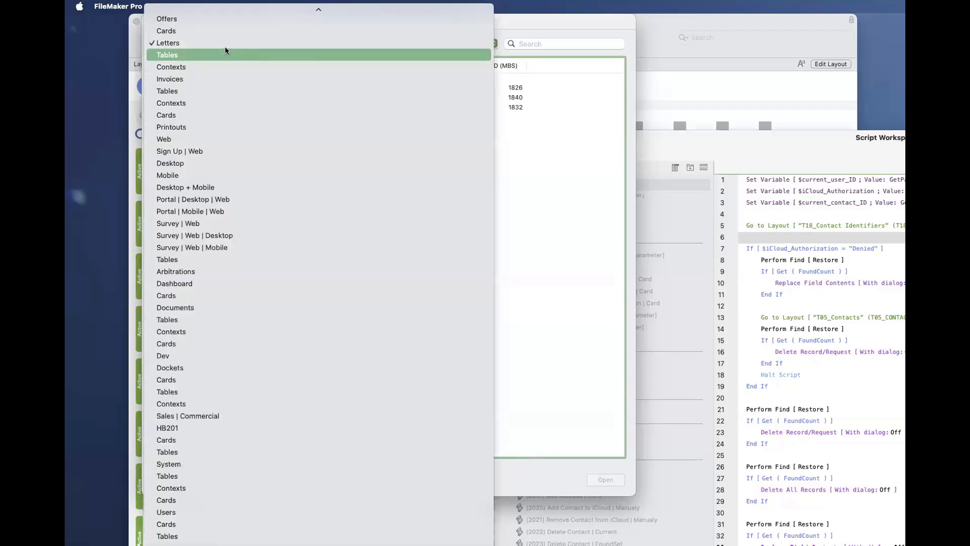
text(dock)
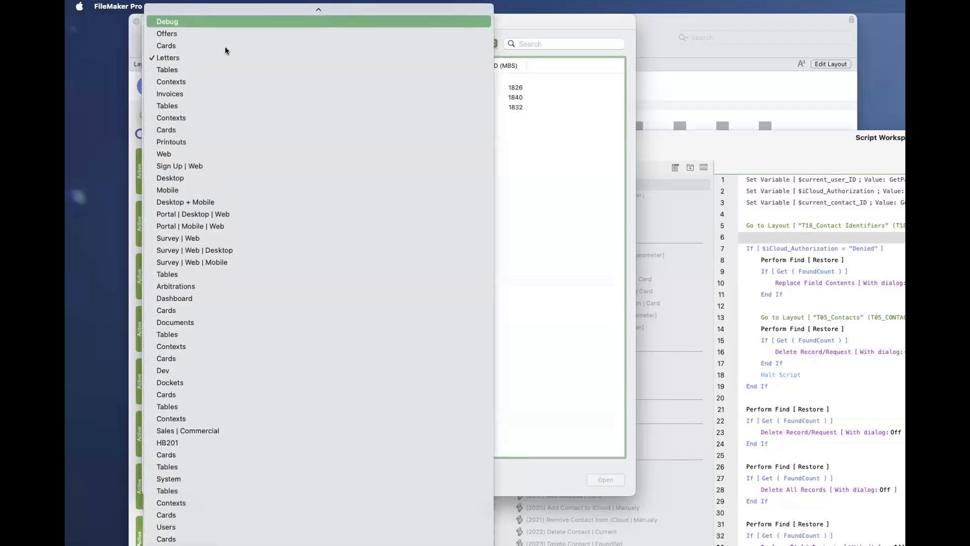
key(Return)
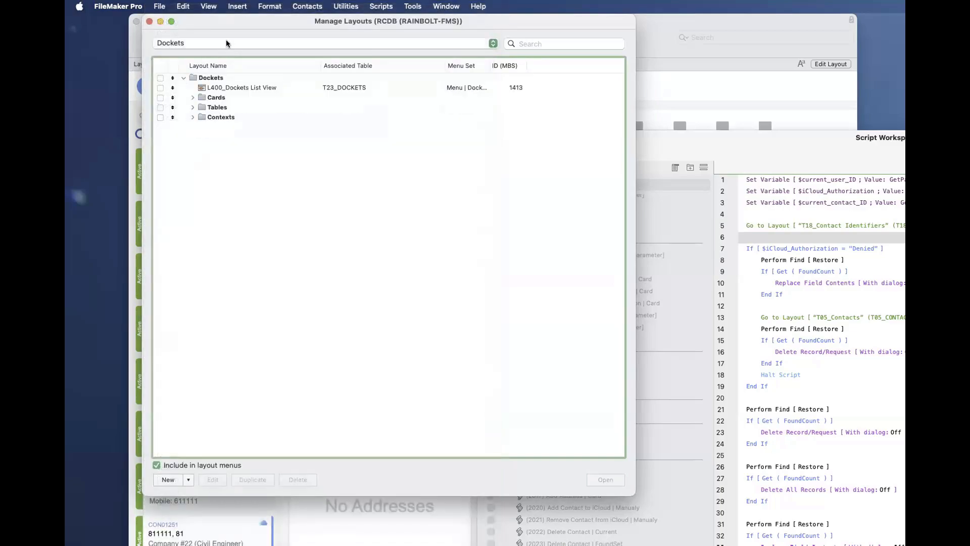
- Filter the RCDB layout list to the Invoices folder and examine the numbering of its layouts, contexts and cards
click(226, 40)
text(inv)
key(Return)
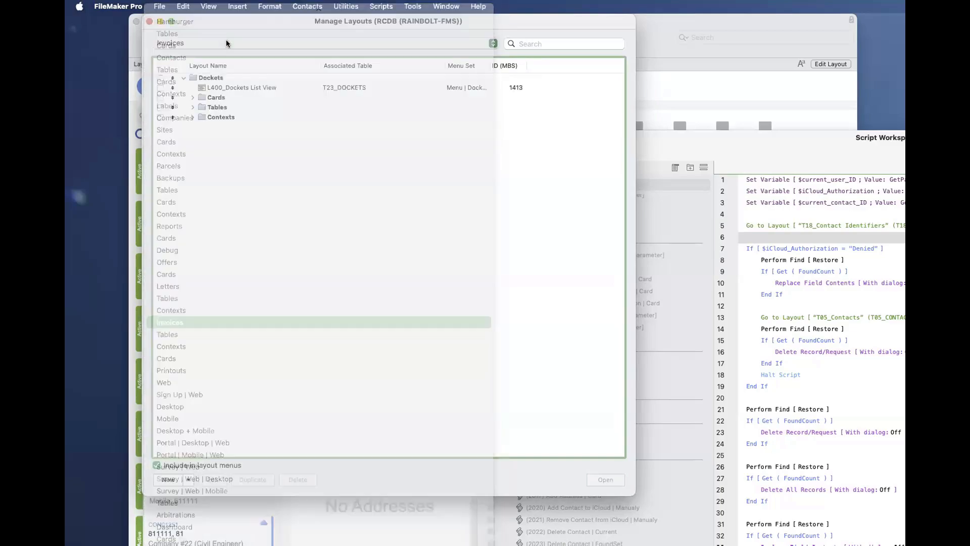
click(226, 40)
text(inv)
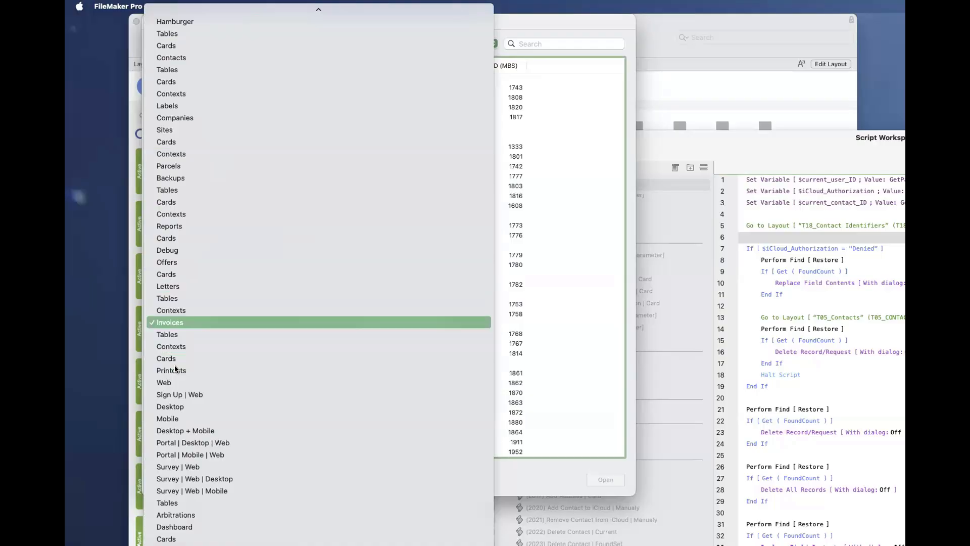
key(Return)
scroll(250, 298, up, 2)
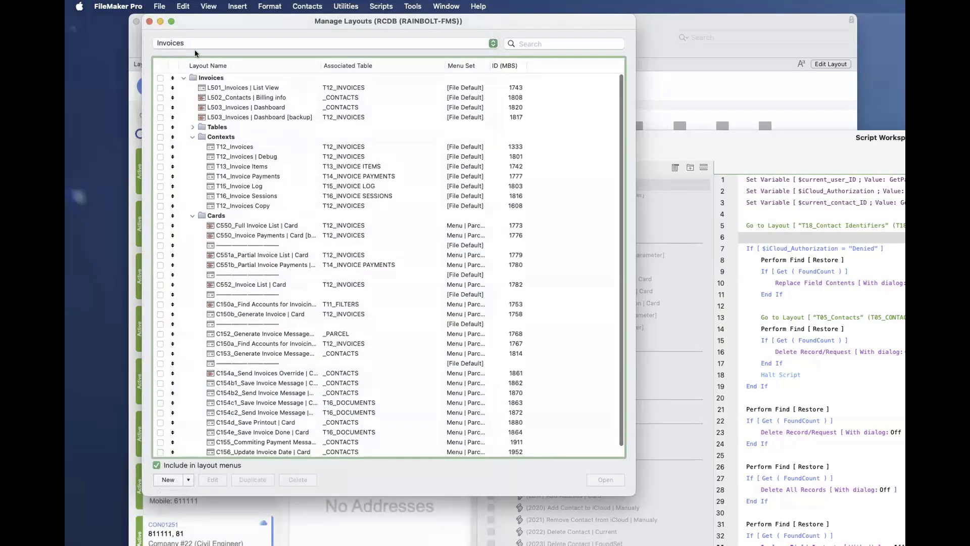
- Filter the RCDB layout list to the Dockets folder and select the L400_Dockets List View layout
click(195, 45)
text(do)
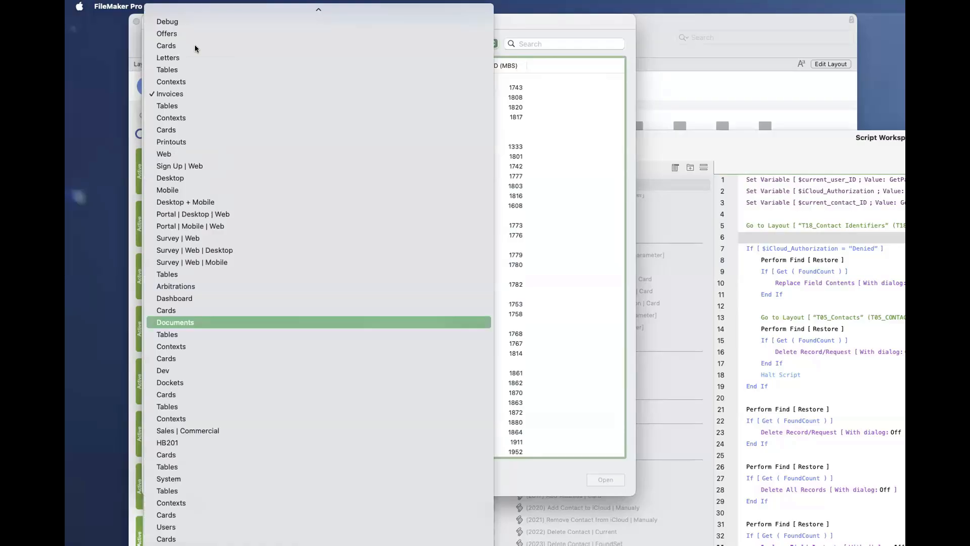
text(ck)
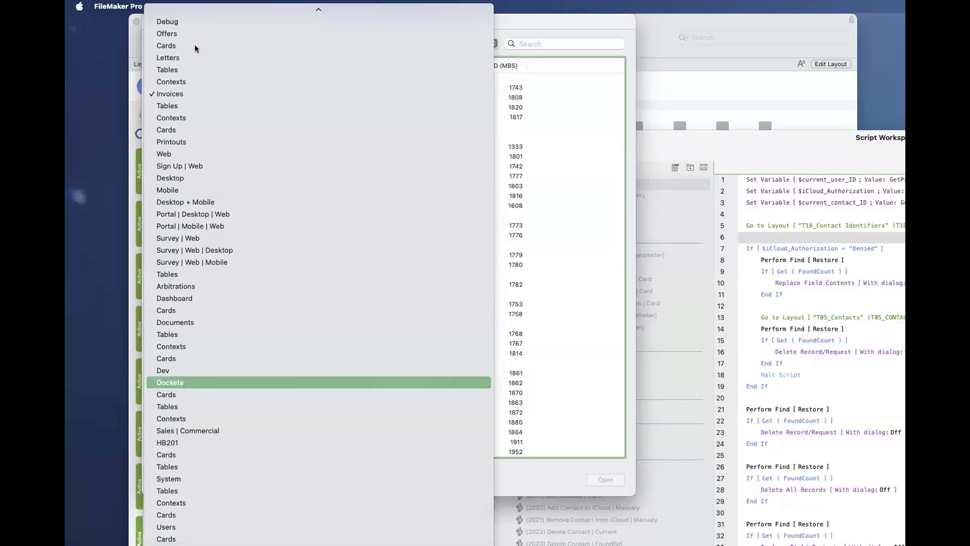
key(Return)
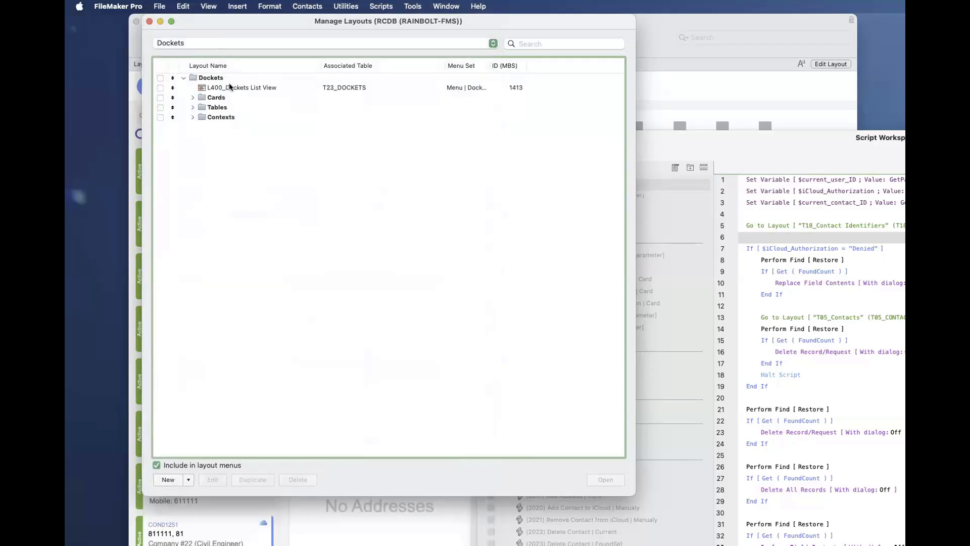
click(241, 88)
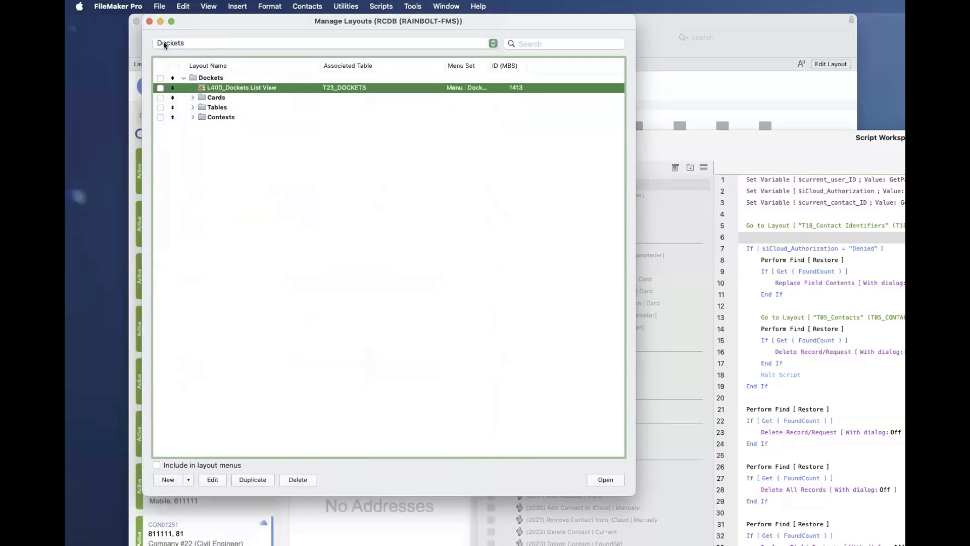
- Close the RCDB layout list and bring up the ONE file's Manage Layouts window over the Contacts layout
click(149, 21)
click(312, 350)
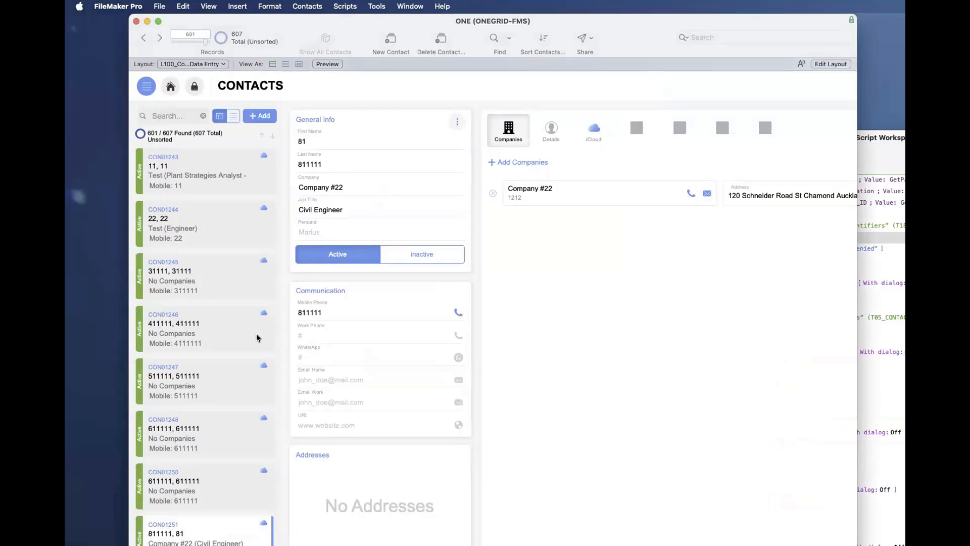
scroll(256, 334, down, 5)
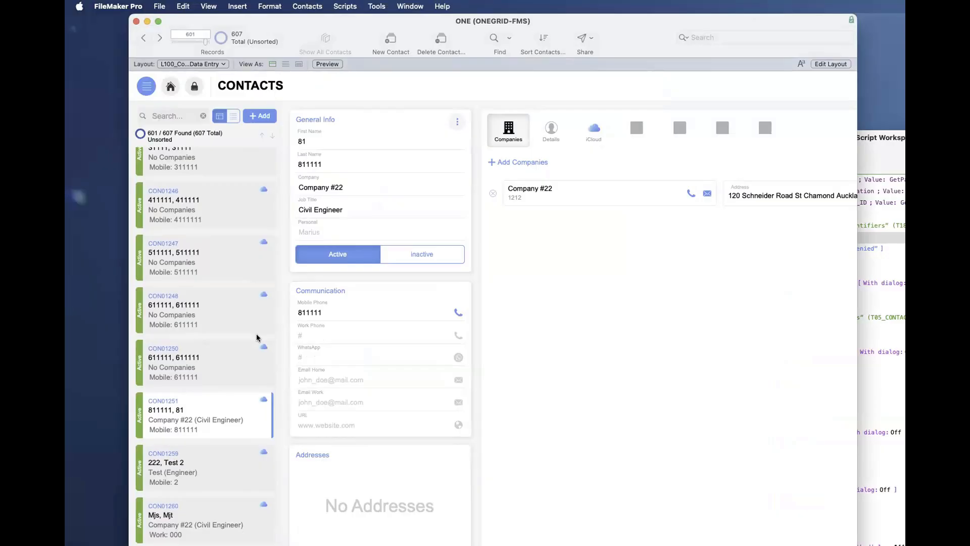
key(super+shift+l)
drag(780, 211, 472, 50)
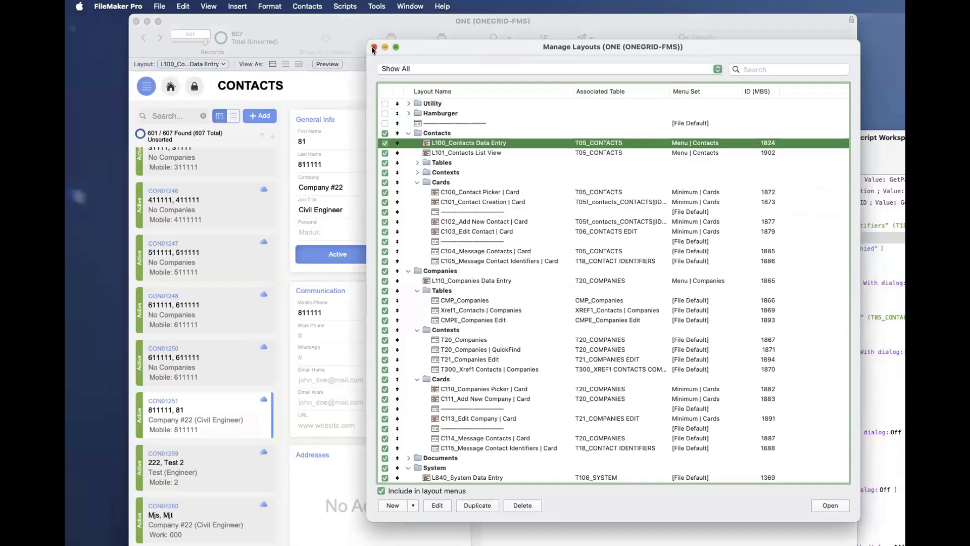
- Select the Contacts card layouts C100 to C103 and the L101_Contacts List View layout to examine the module's prefixes and numbering
click(465, 253)
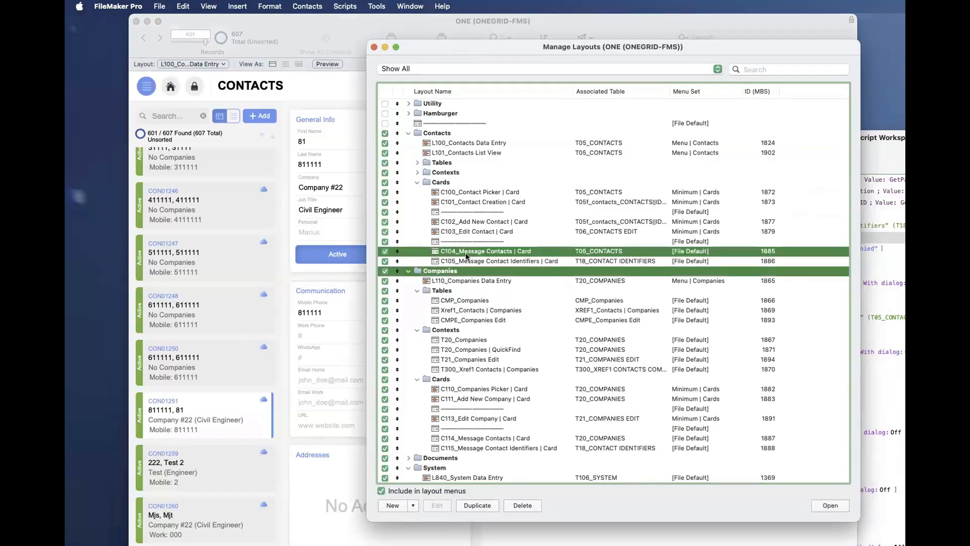
click(468, 230)
super+click(467, 222)
super+click(465, 202)
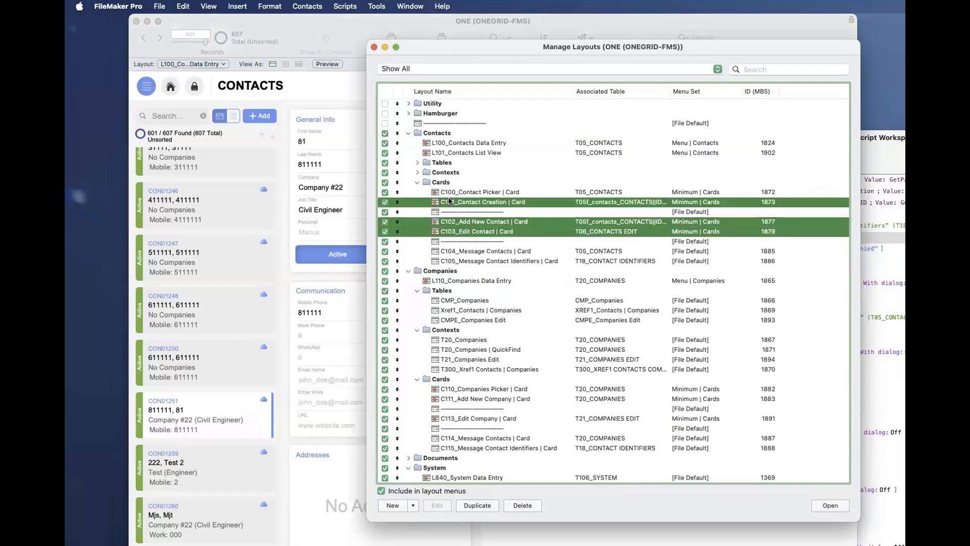
super+click(453, 192)
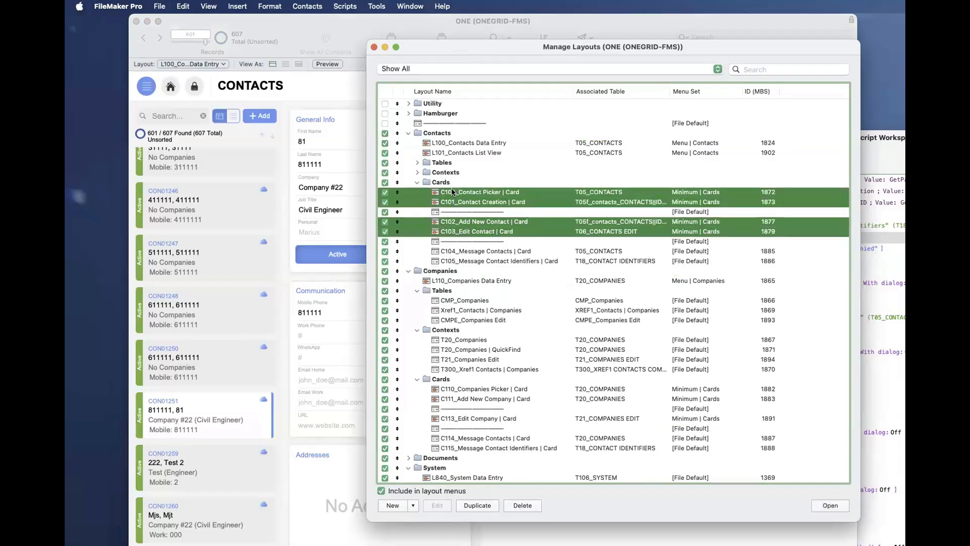
click(443, 154)
scroll(455, 242, down, 5)
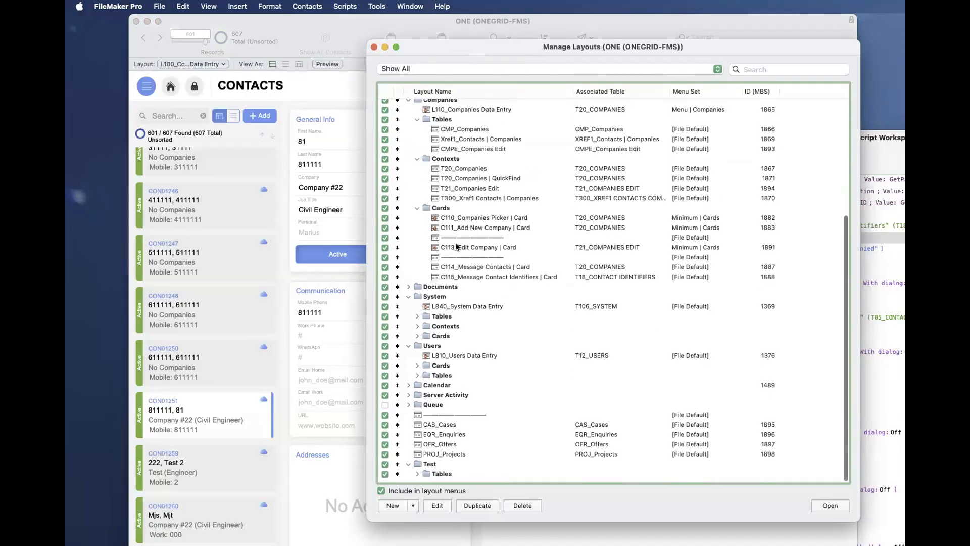
scroll(456, 242, up, 5)
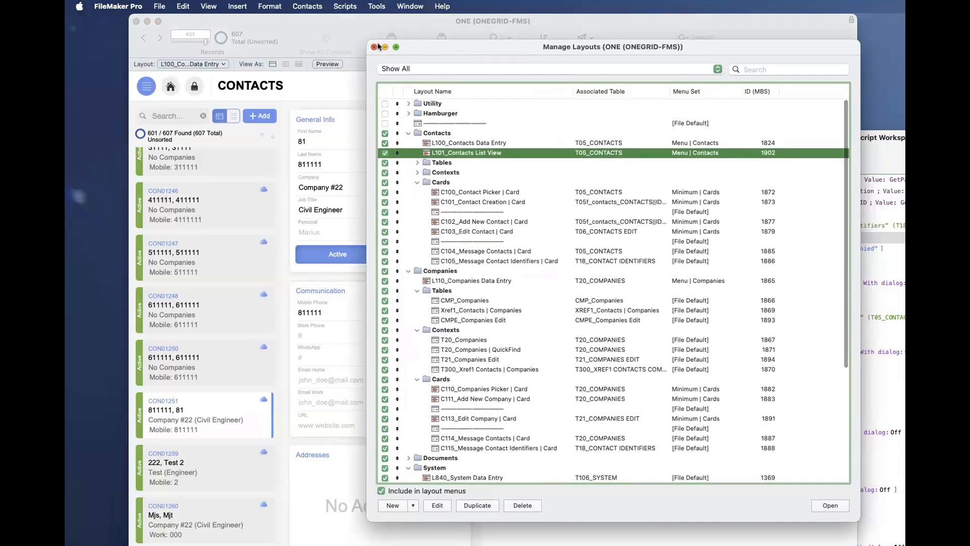
- Close the ONE file's layout list and bring the Script Workspace forward over the Contacts window
click(374, 47)
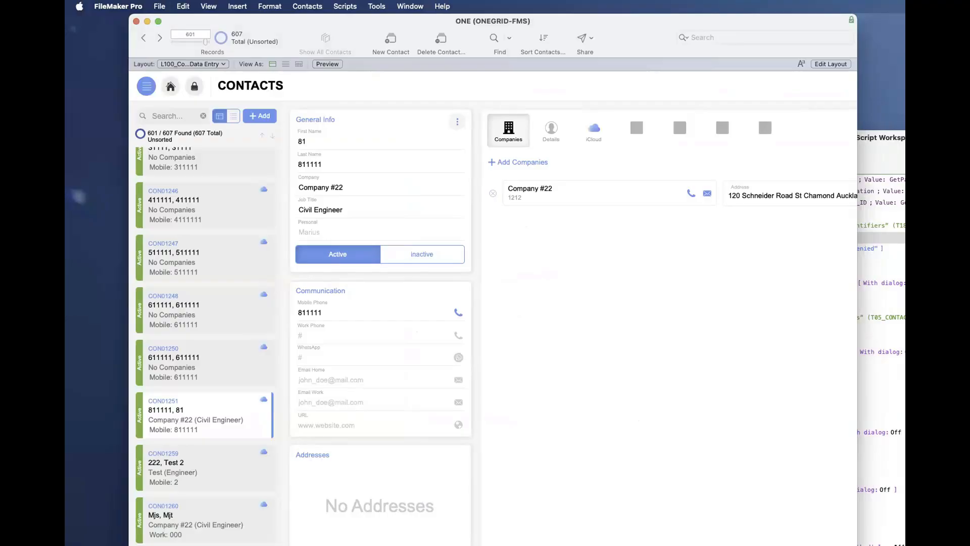
click(890, 212)
drag(838, 152, 532, 80)
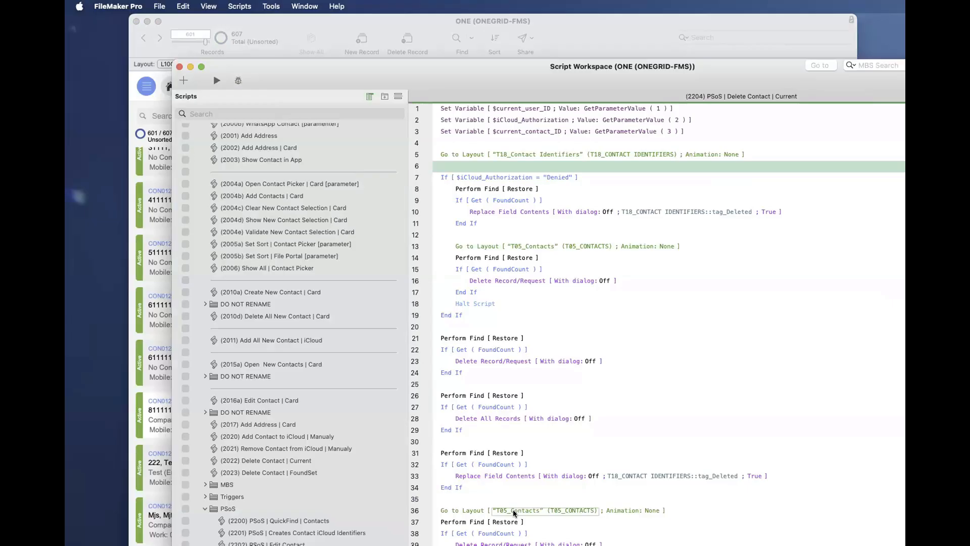
- Set the Script Workspace aside at its T18_Contact Identifiers layout step and bring up the ONE file's Manage Layouts window
click(465, 155)
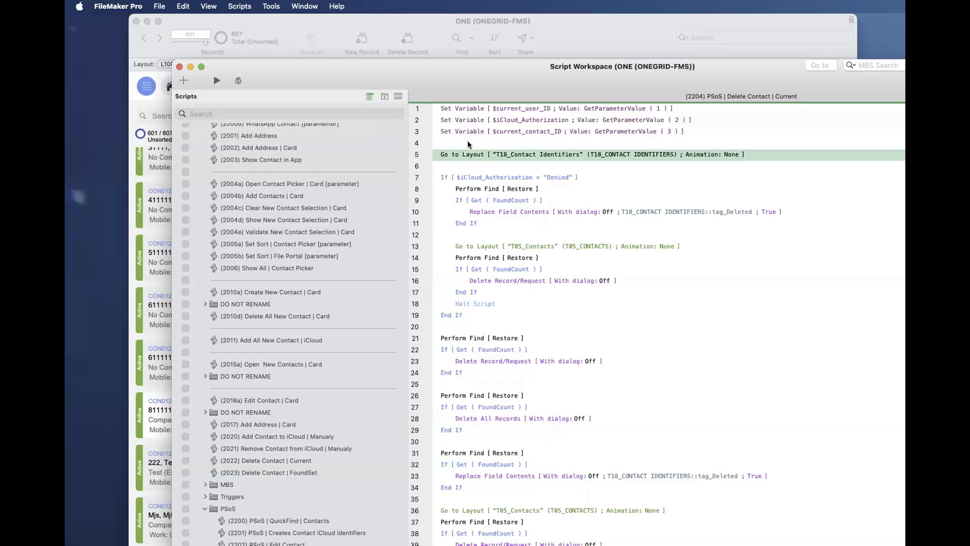
drag(326, 65, 639, 307)
click(620, 266)
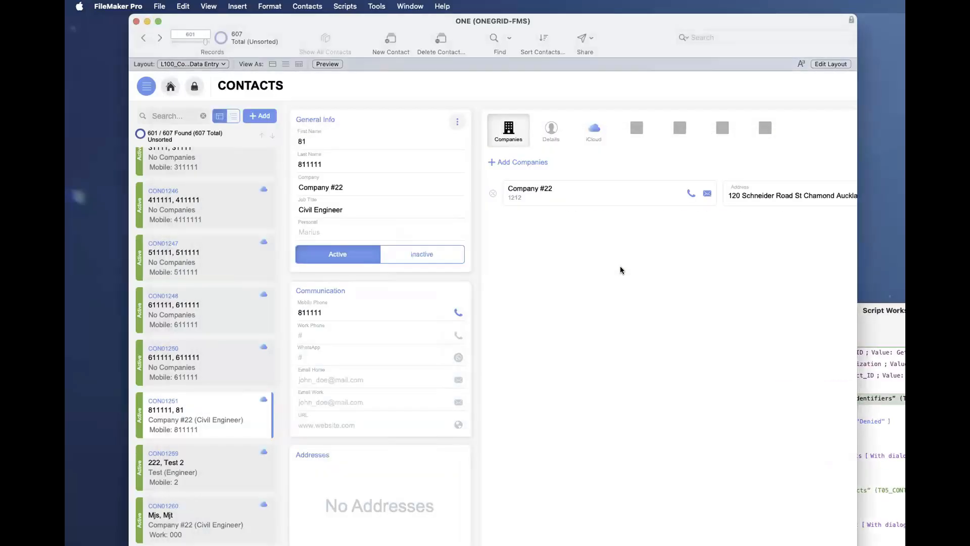
key(super+shift+l)
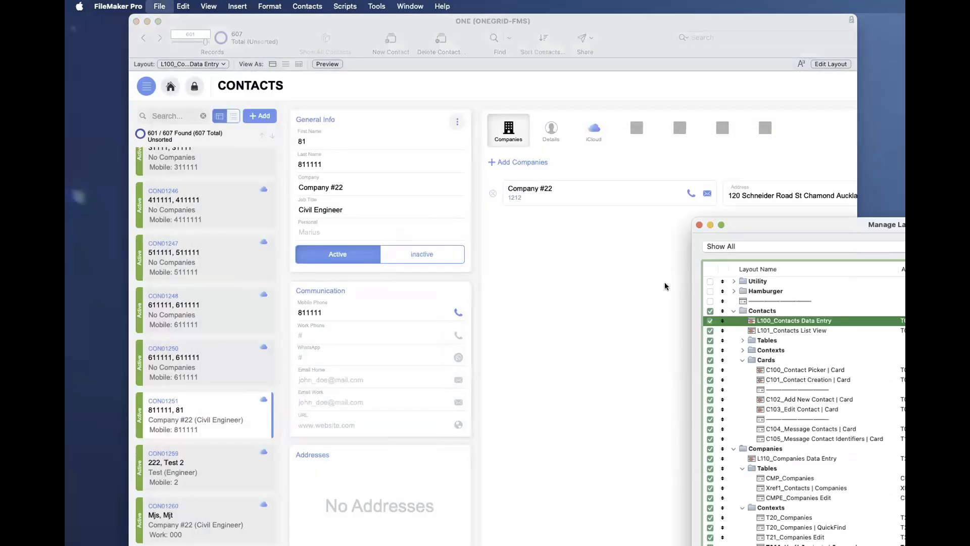
click(753, 329)
click(751, 320)
drag(780, 224, 416, 138)
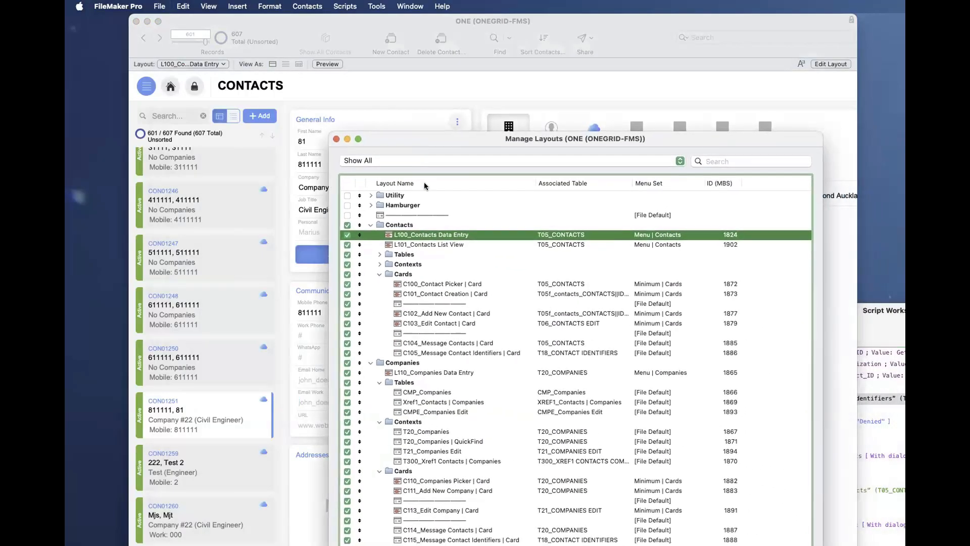
- View the script triggers in the layout setup of C102_Add New Contact | Card and leave it without changes
click(407, 313)
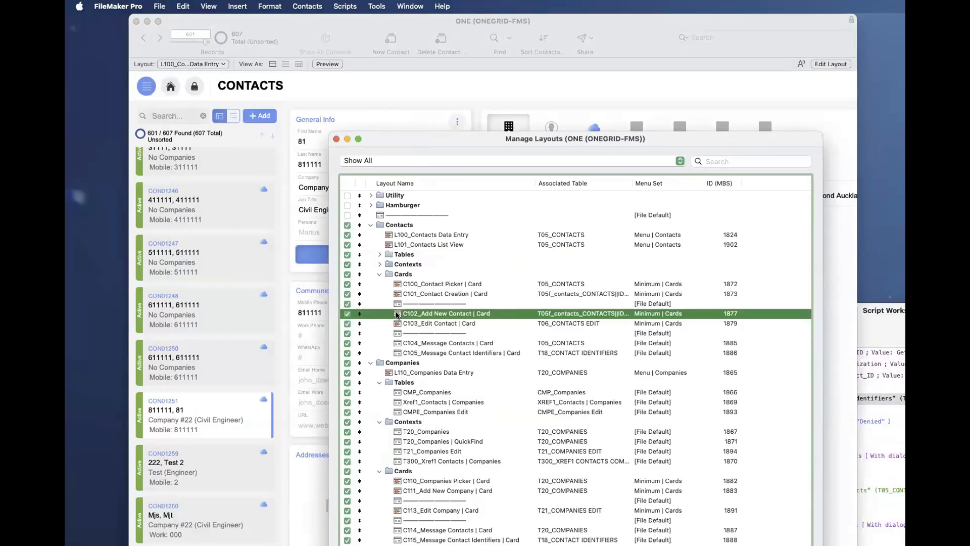
double_click(397, 313)
click(540, 215)
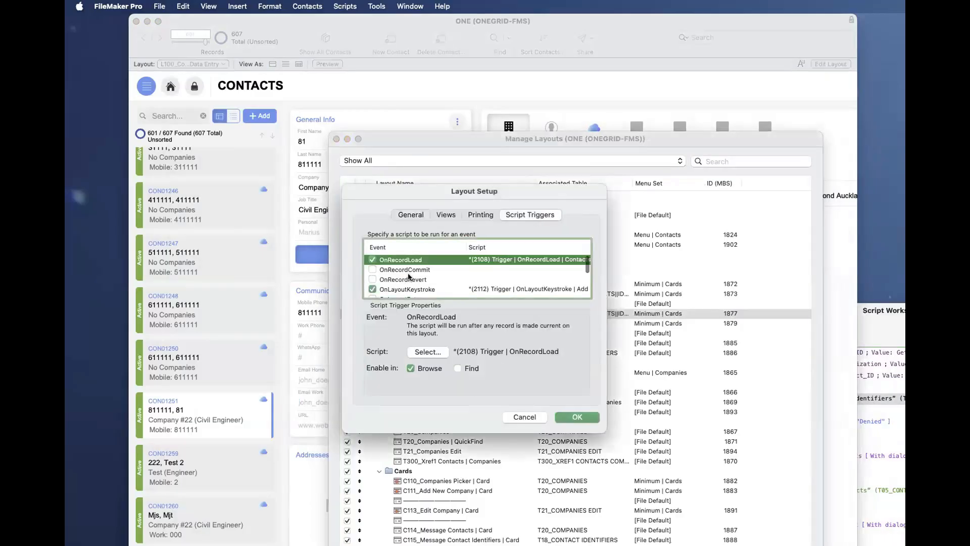
key(Escape)
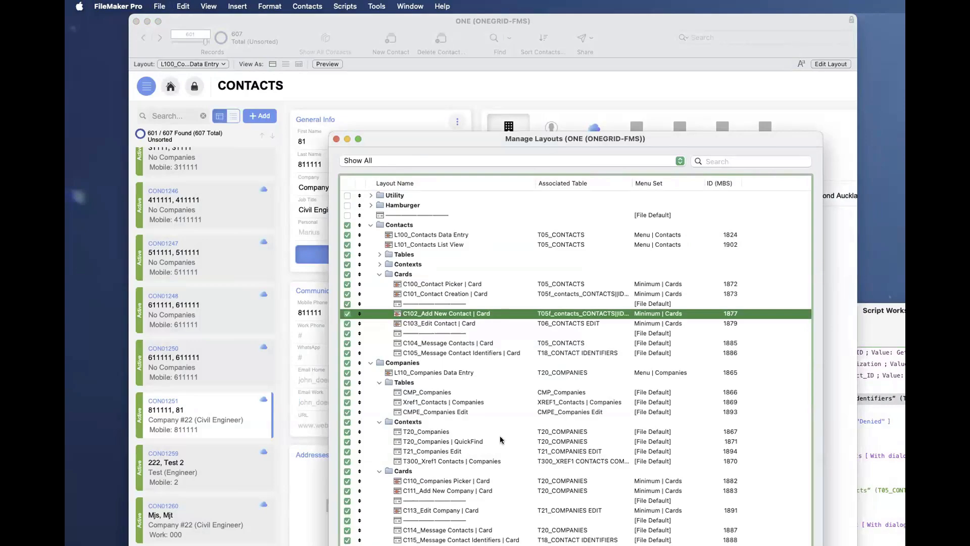
- Expand the Contacts module's Contexts and Tables folders to examine their layouts, then collapse them and close the layout list
click(401, 264)
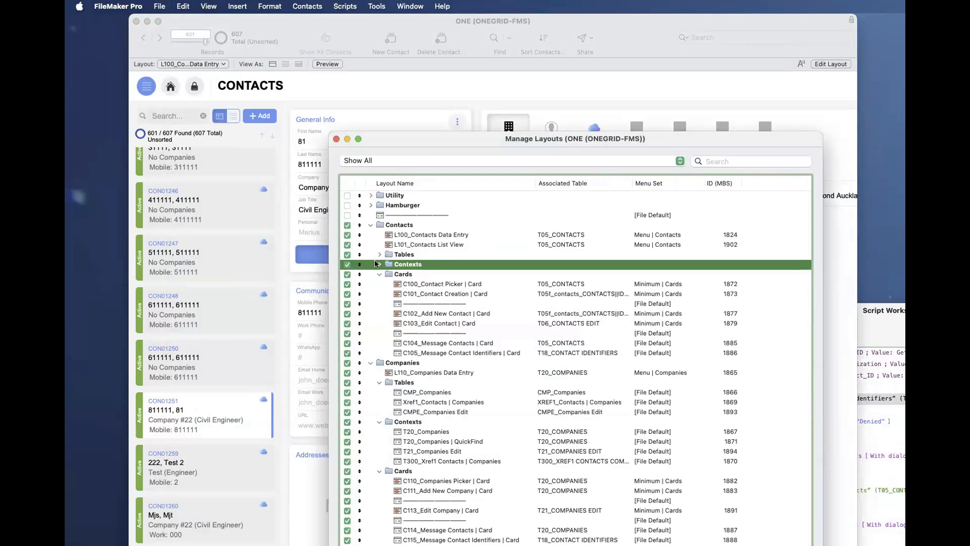
click(379, 264)
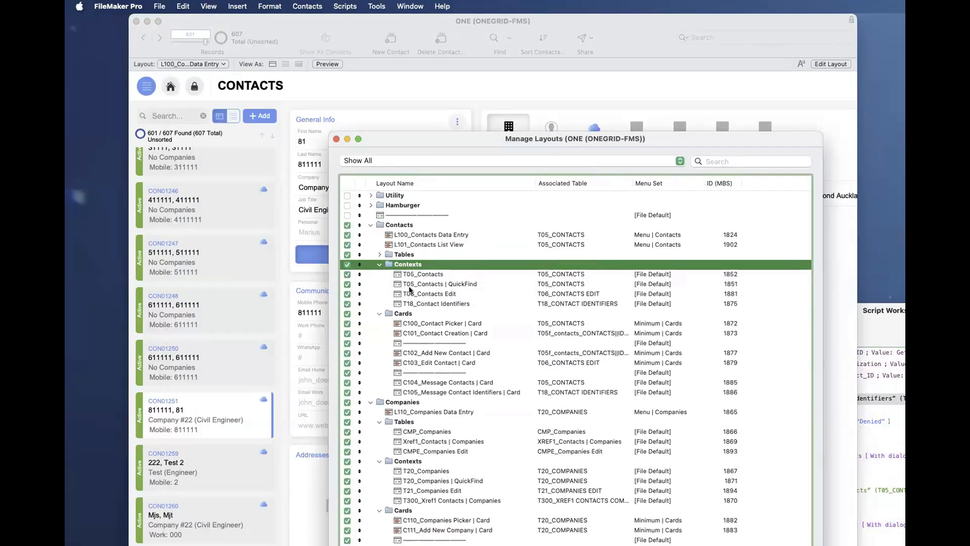
click(376, 254)
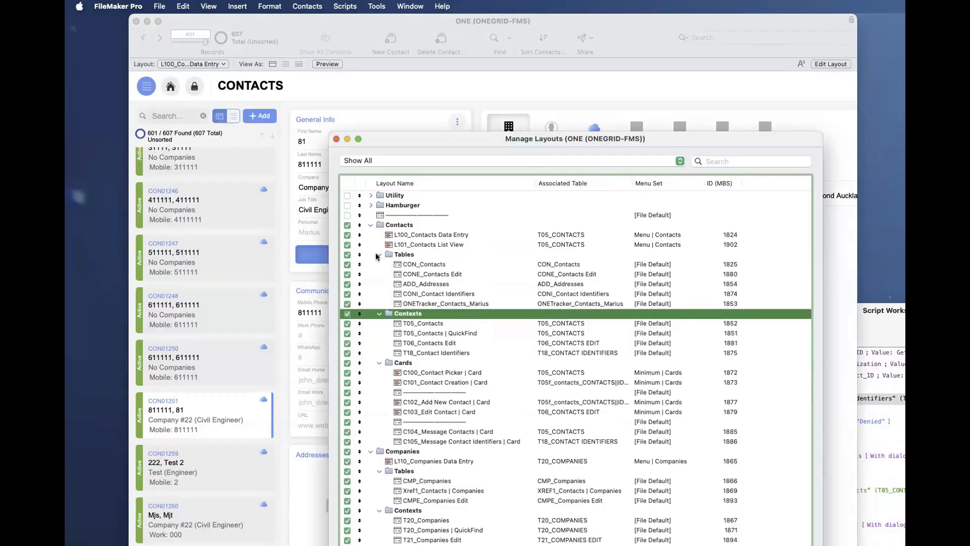
click(377, 254)
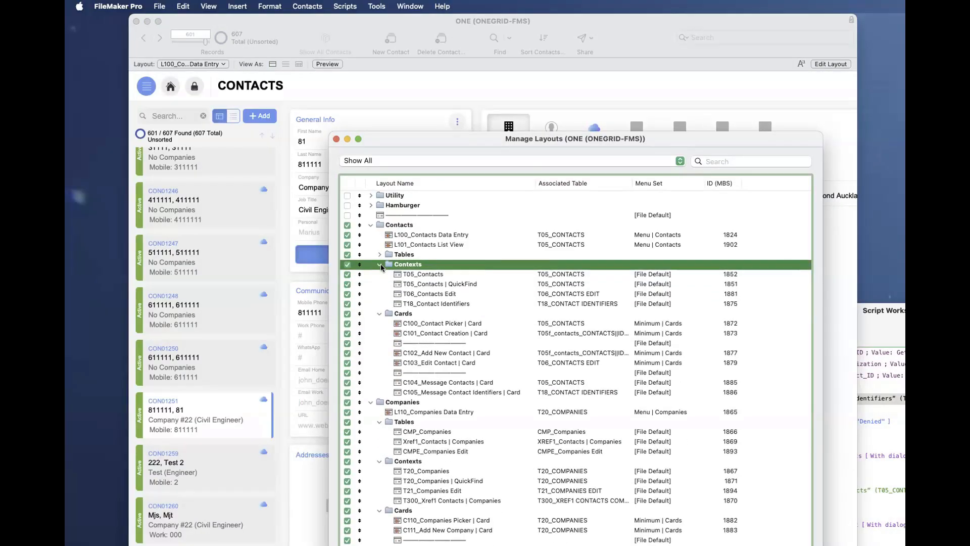
click(380, 264)
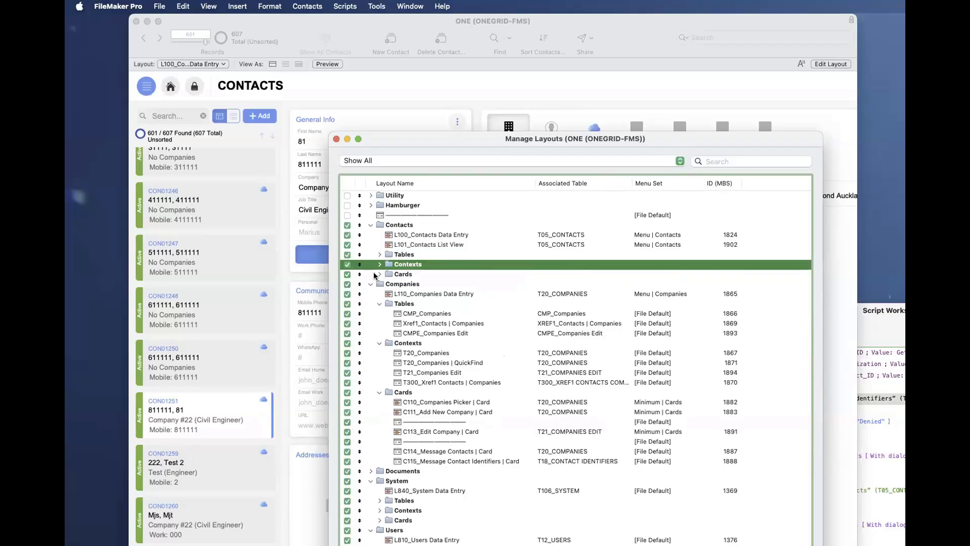
click(336, 139)
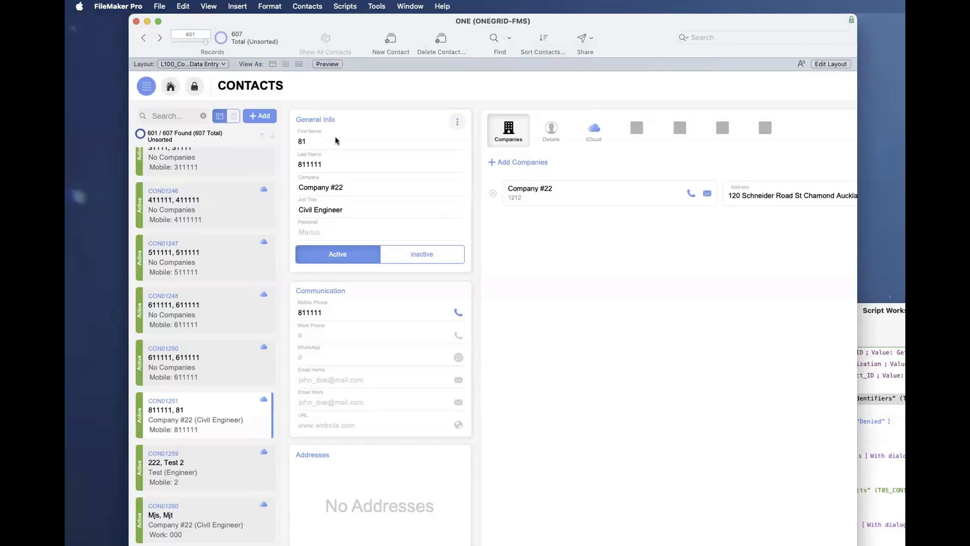
- Reopen the ONE file's layout list and select the Companies context layouts T20_Companies, T20_Companies | QuickFind and T21_Companies Edit
key(super+shift+l)
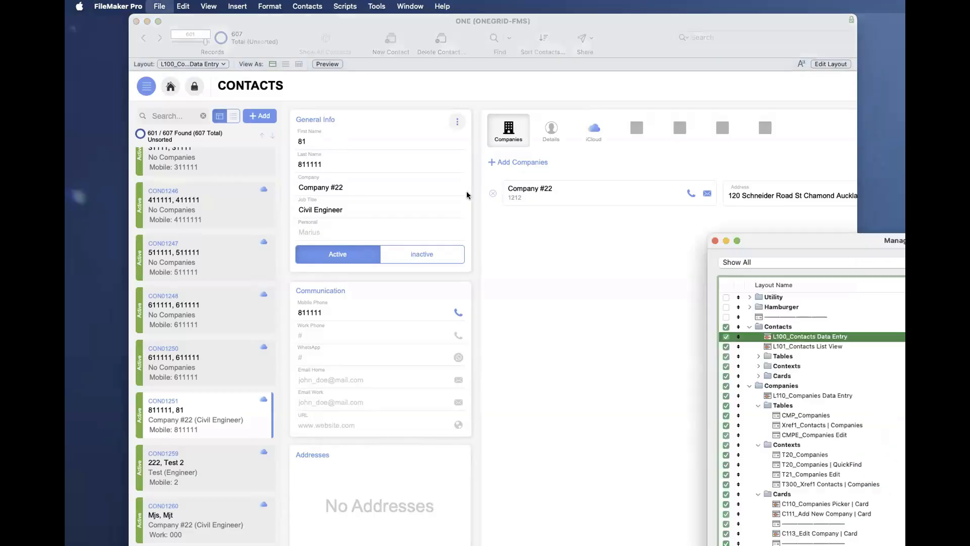
drag(862, 246, 562, 138)
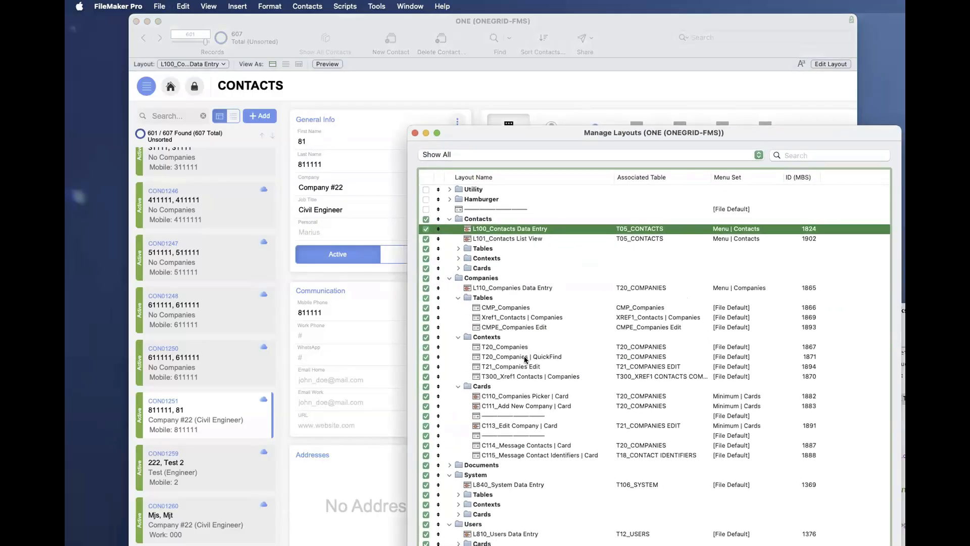
click(523, 366)
shift+click(523, 357)
shift+click(521, 347)
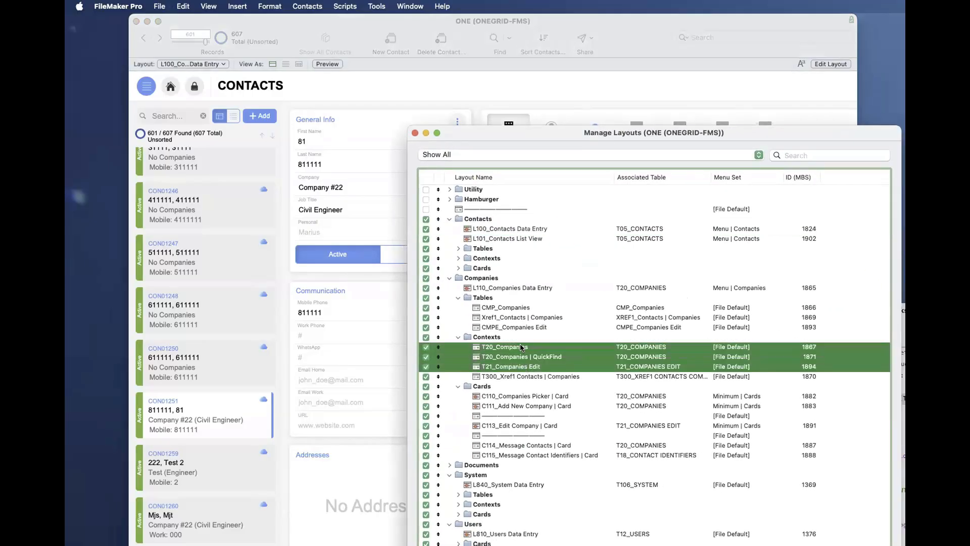
- Select the T300_Xref1 Contacts | Companies context layout and the T20_Companies layout to compare them, then close the layout list
click(537, 385)
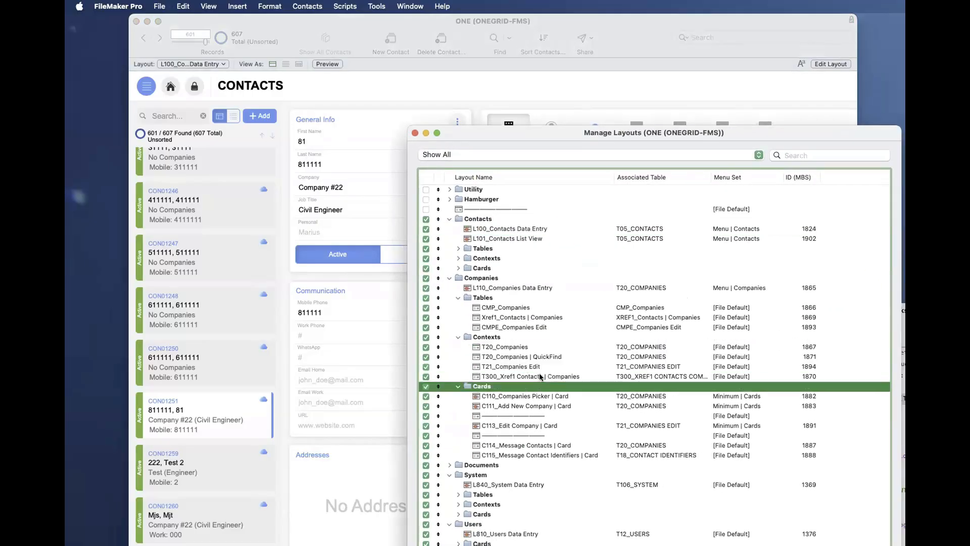
click(540, 376)
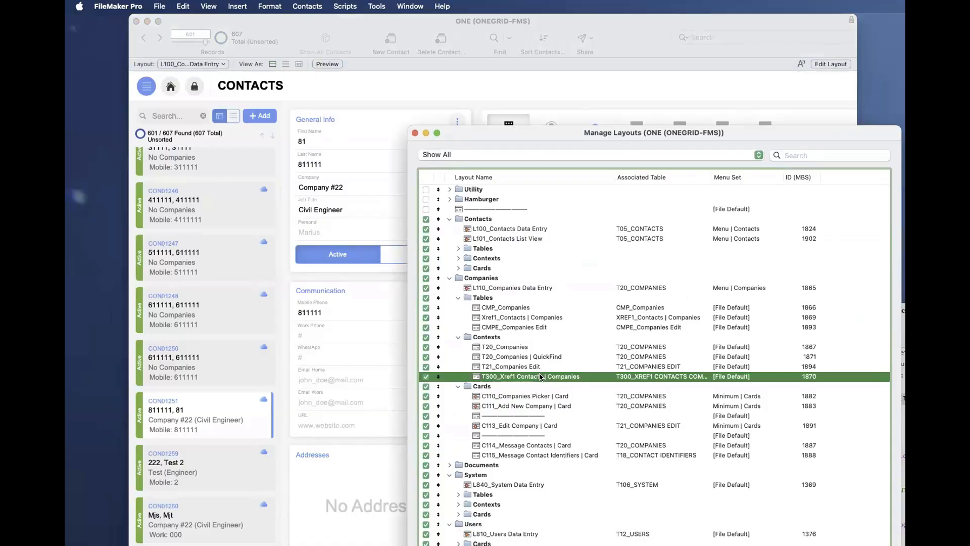
click(513, 346)
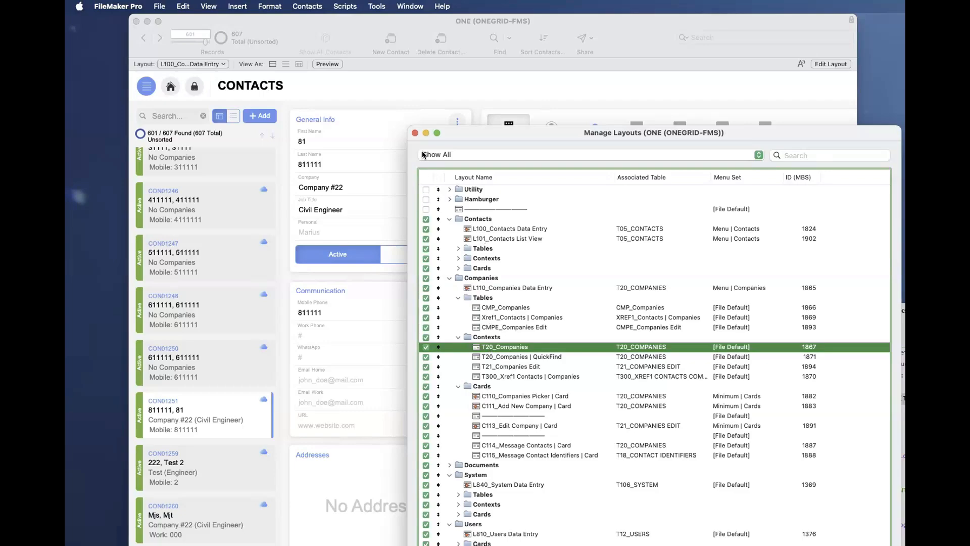
click(414, 133)
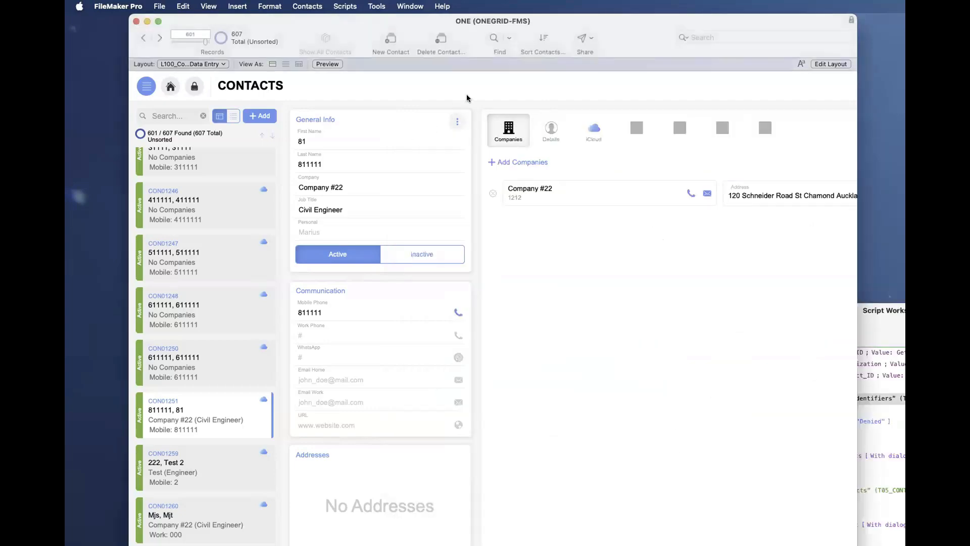
- Bring the Script Workspace forward to view the Delete Contact script's Go to Layout steps, then set it aside behind Contacts
drag(870, 311, 640, 95)
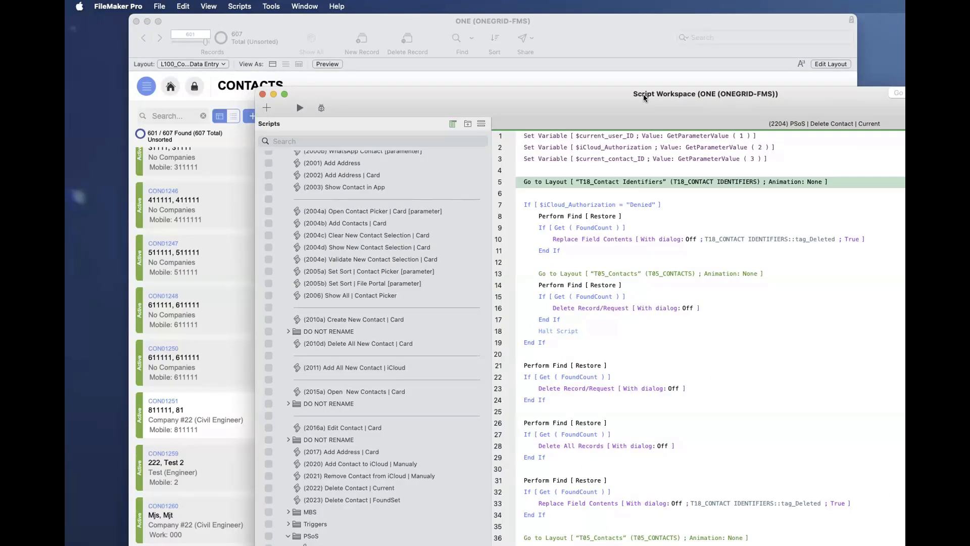
drag(644, 94, 901, 427)
click(664, 367)
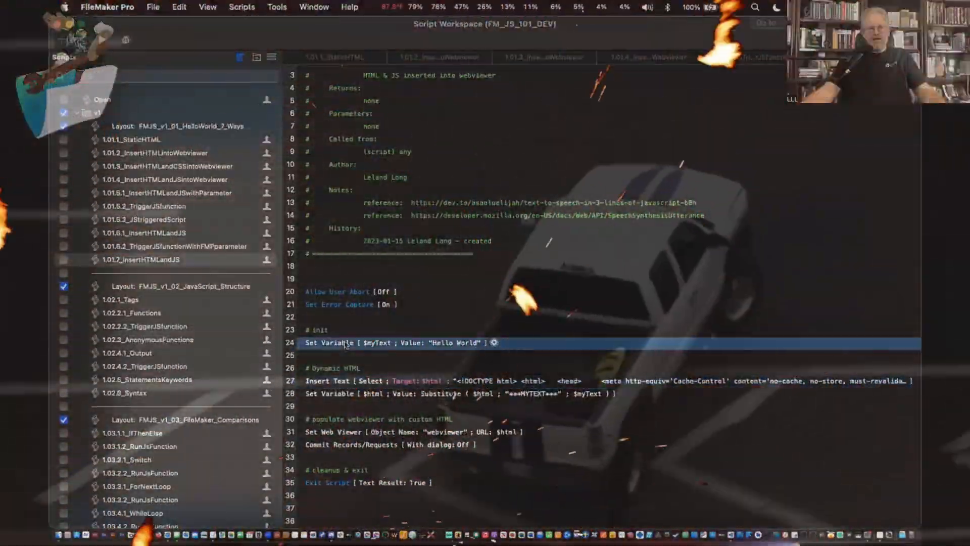
- Select the Set Variable step for $myText in the 1.01.7_InsertHTMLandJS script of the FM_JS_101_DEV file
click(348, 343)
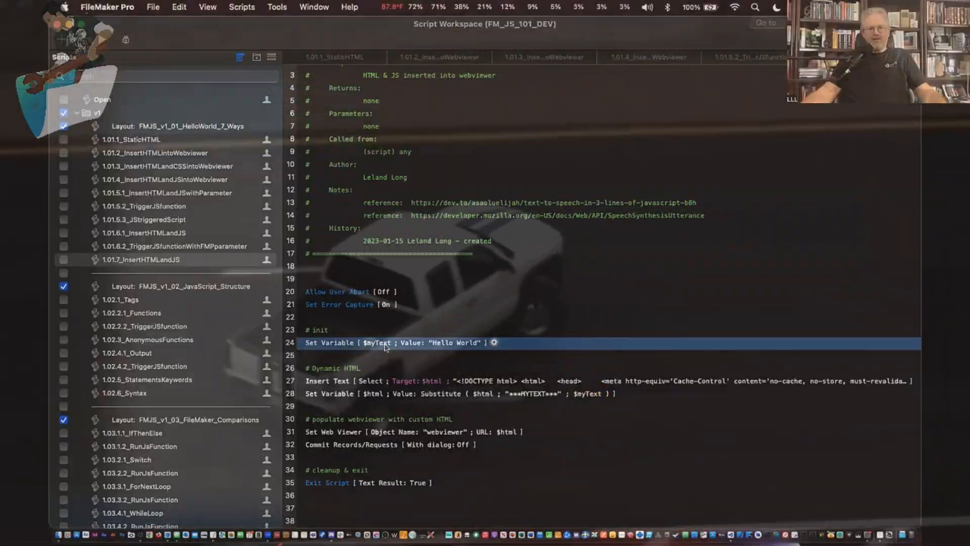